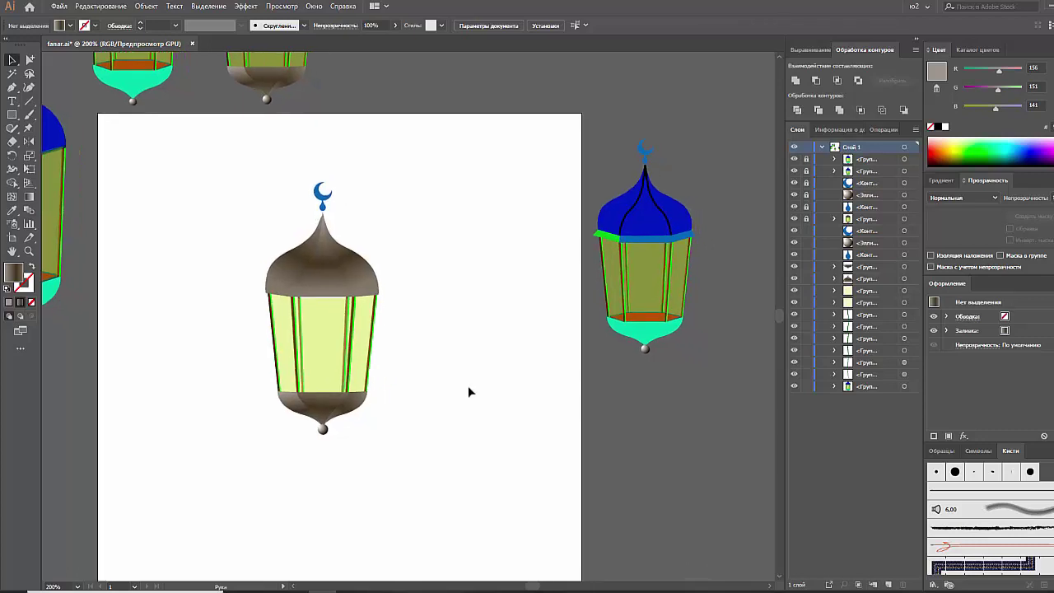
Step: Select the lantern dome with the Magic Wand and nudge its gradient stop colours
left_click(12, 73)
left_click(318, 280)
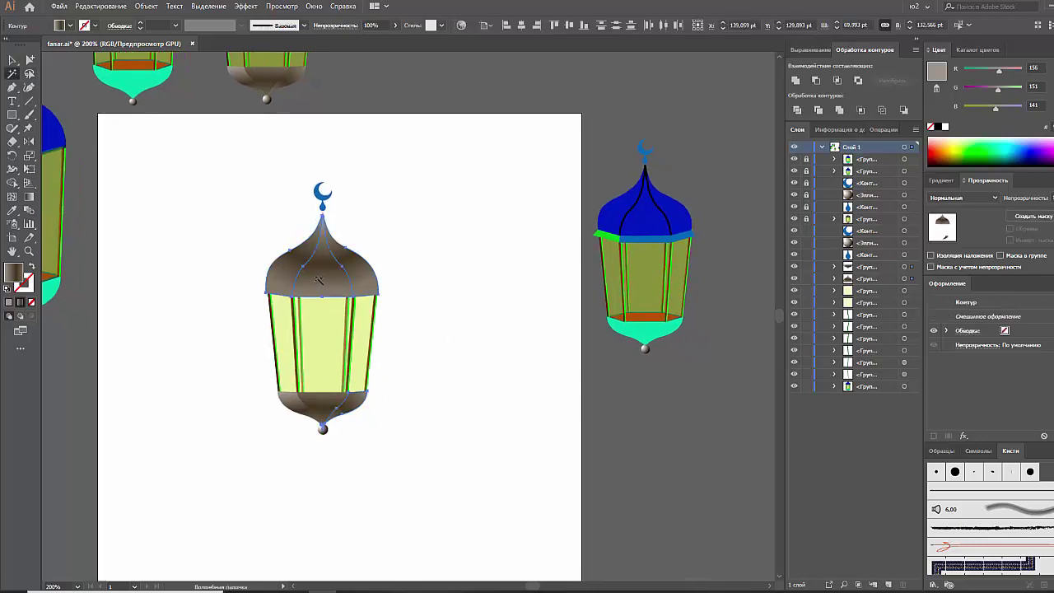
left_click(942, 181)
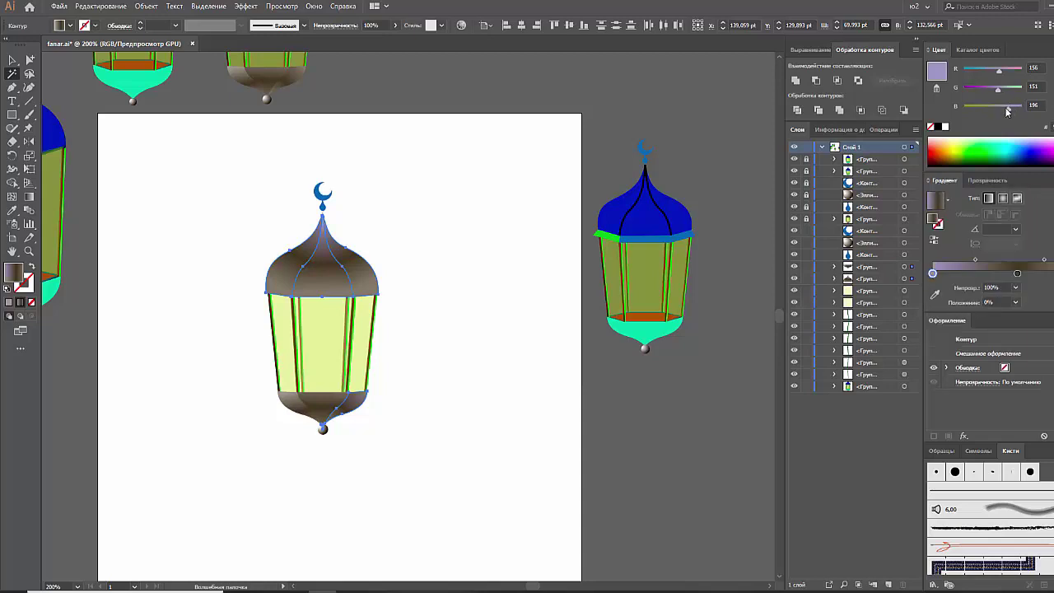
left_click_drag(992, 70, 989, 72)
left_click(1018, 274)
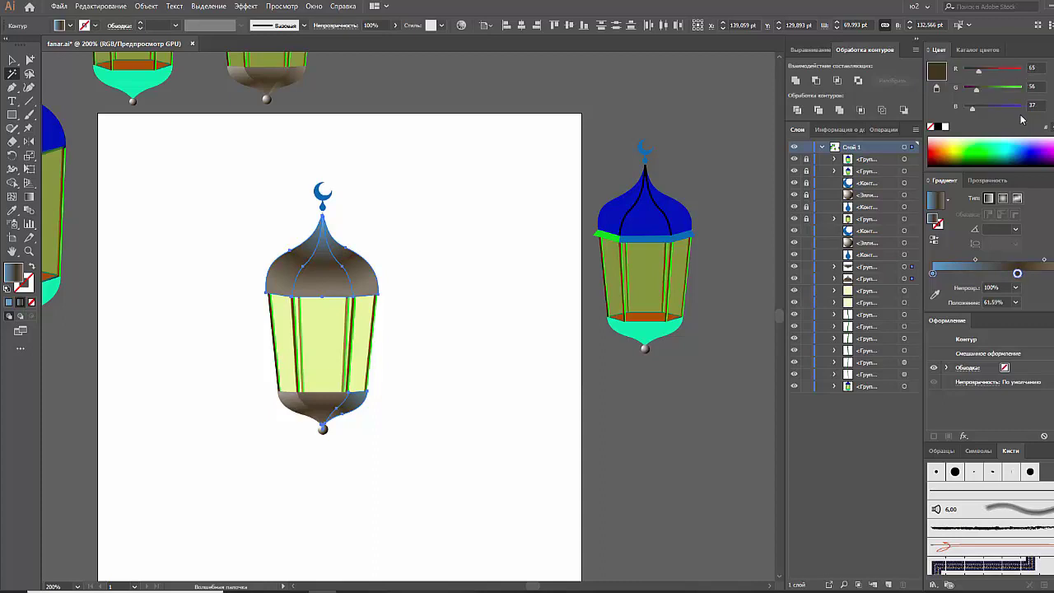
left_click_drag(982, 106, 980, 107)
Step: Switch the Color panel to HSB sliders and make the left gradient stop tan
left_click(1048, 50)
left_click(972, 66)
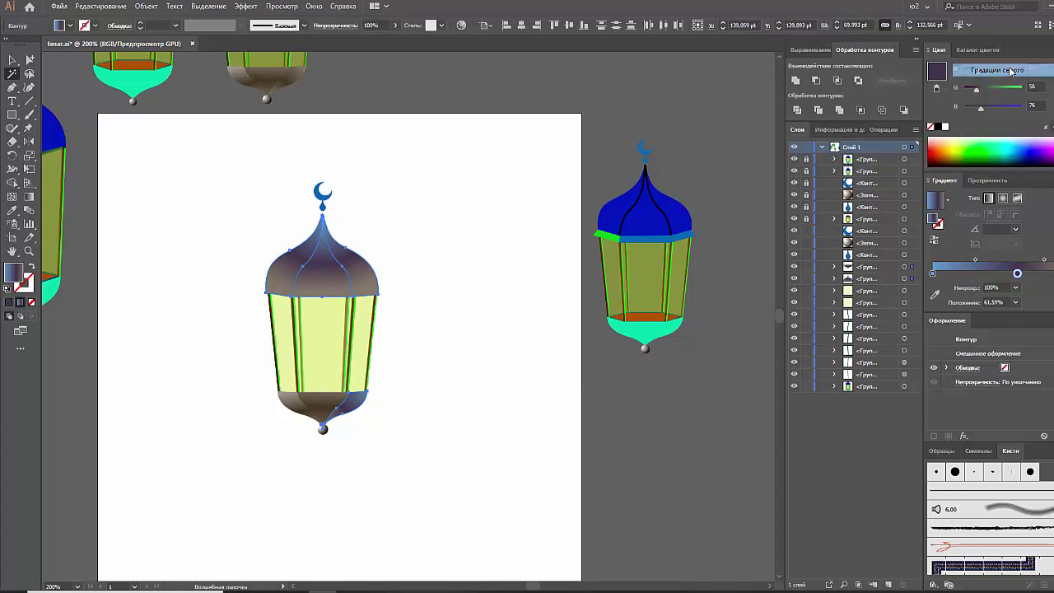
left_click(1047, 49)
left_click(959, 93)
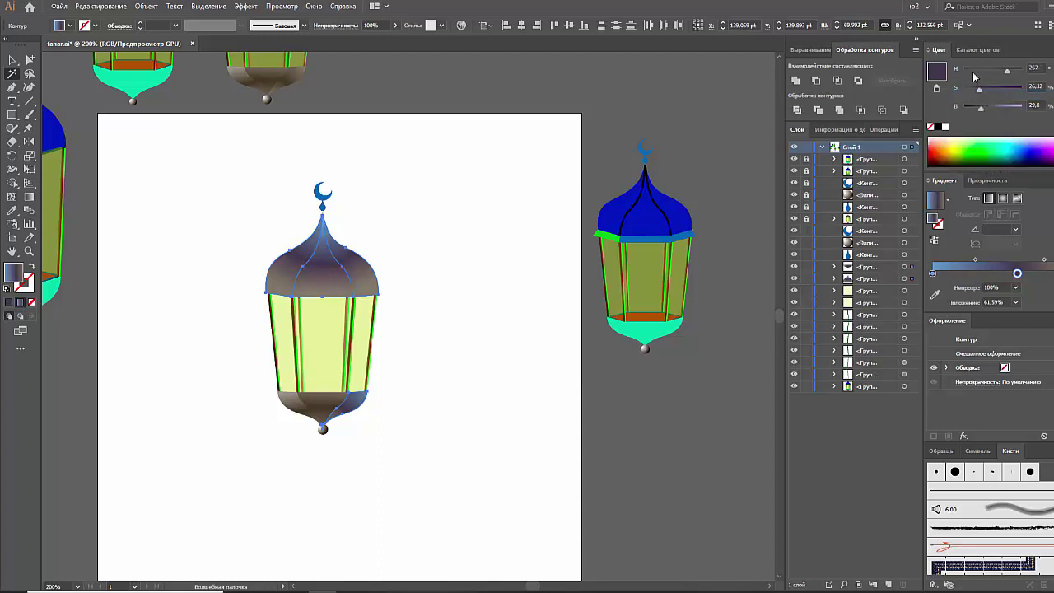
left_click(933, 273)
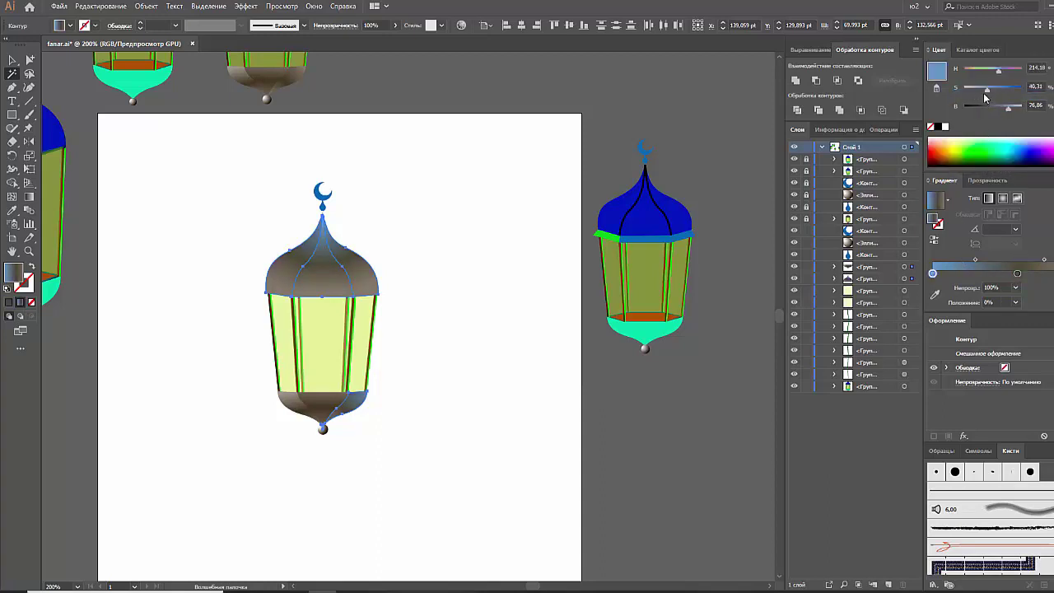
left_click(971, 71)
Step: Set the dome's right gradient stop to a lighter warm brown, then deselect
left_click(1017, 272)
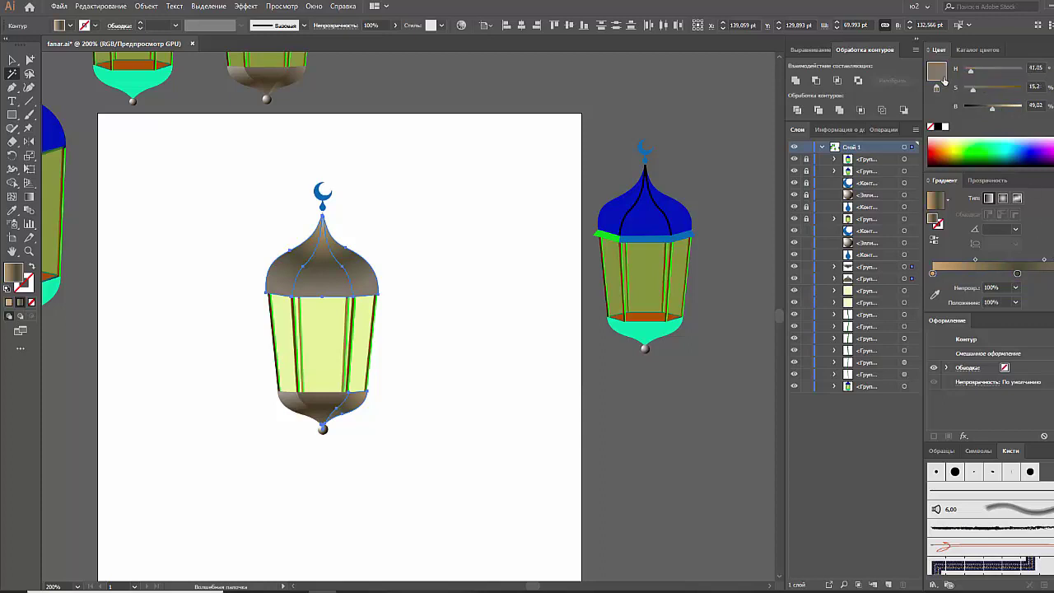
left_click_drag(980, 89, 985, 93)
left_click(1005, 145)
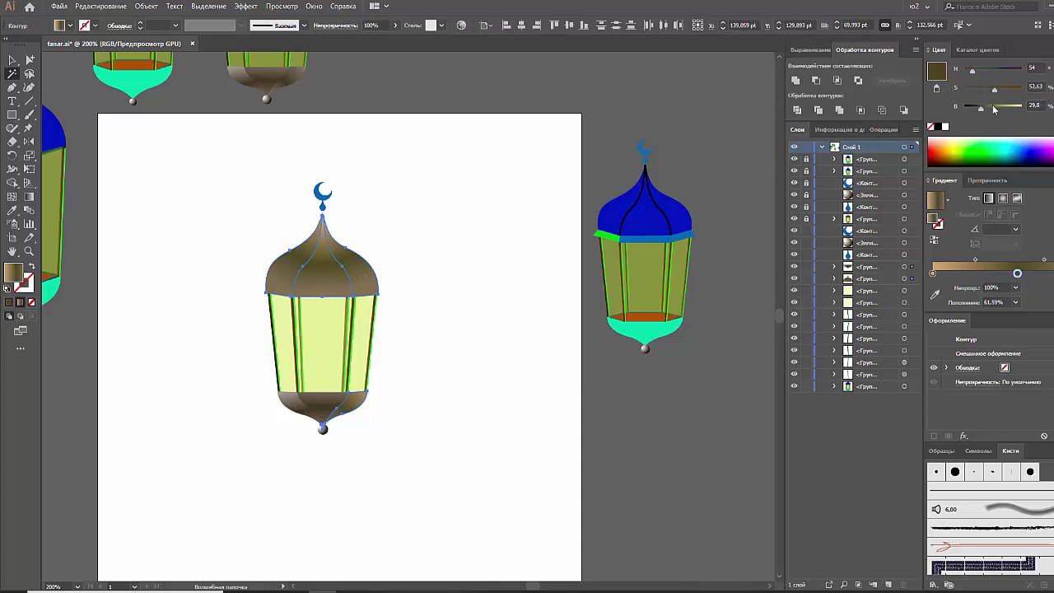
left_click(993, 106)
left_click_drag(973, 70, 970, 71)
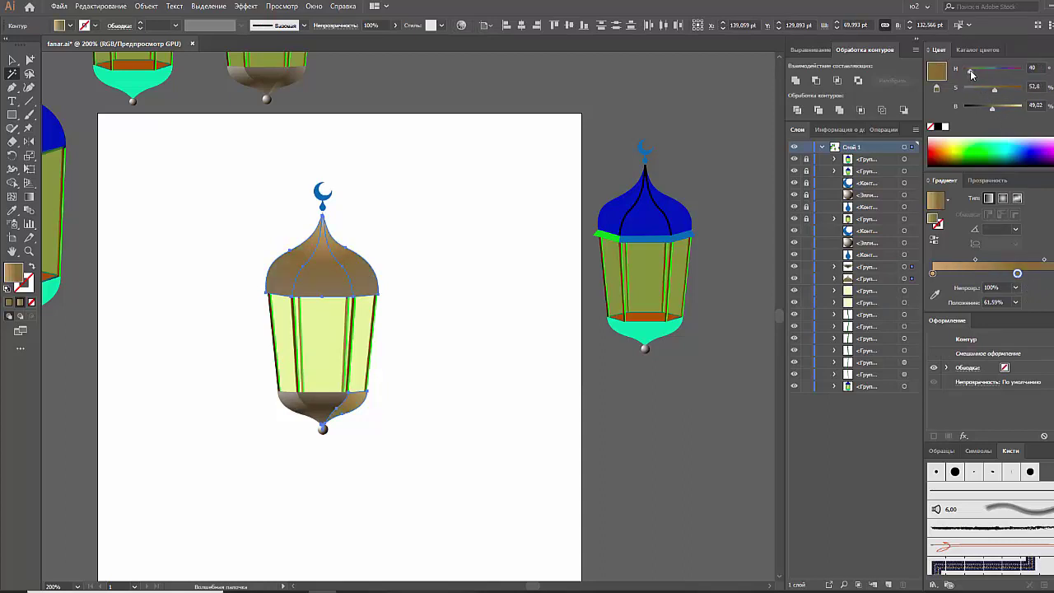
left_click(985, 108)
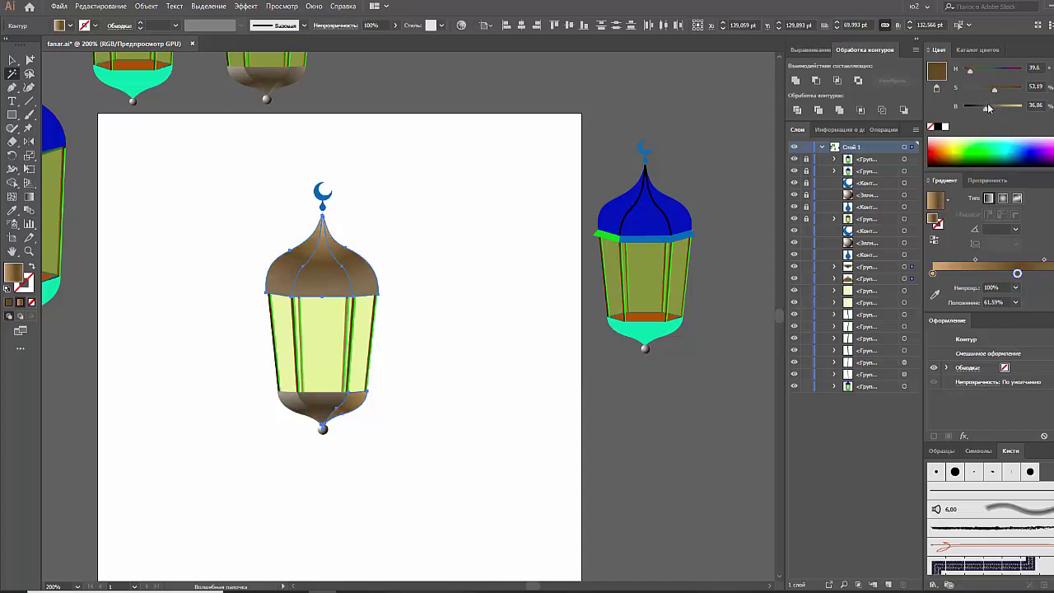
key("v")
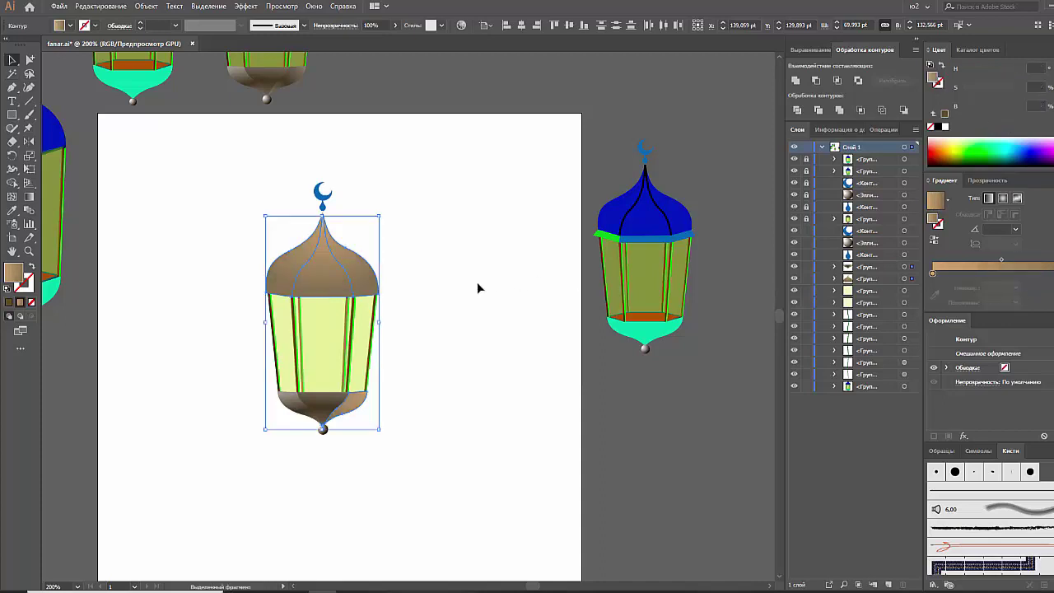
left_click(482, 275)
Step: Apply the tan gradient to a path in the lantern's bottom cap
left_click(329, 409)
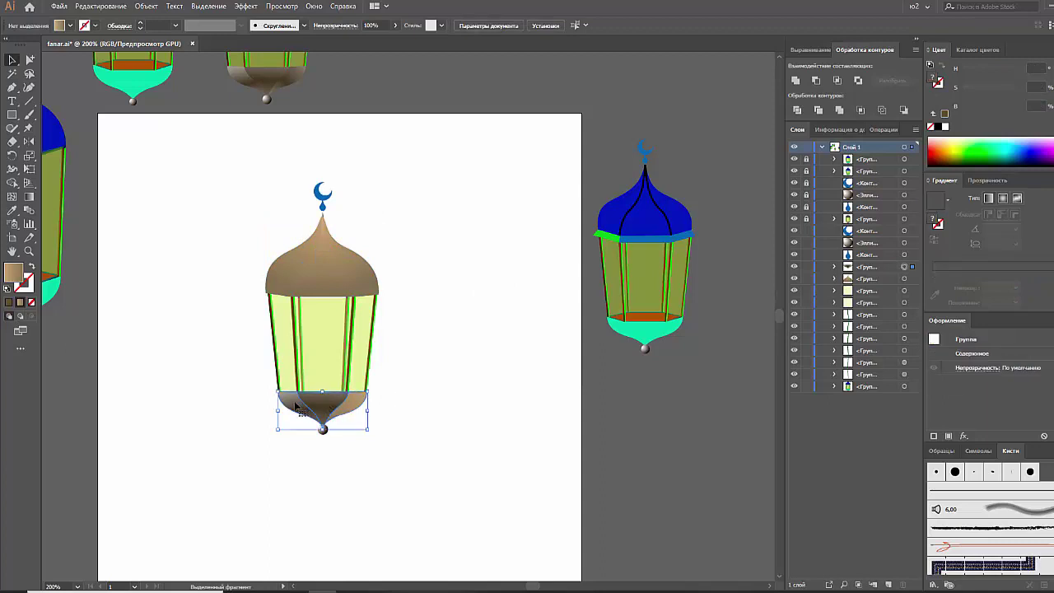
key("a")
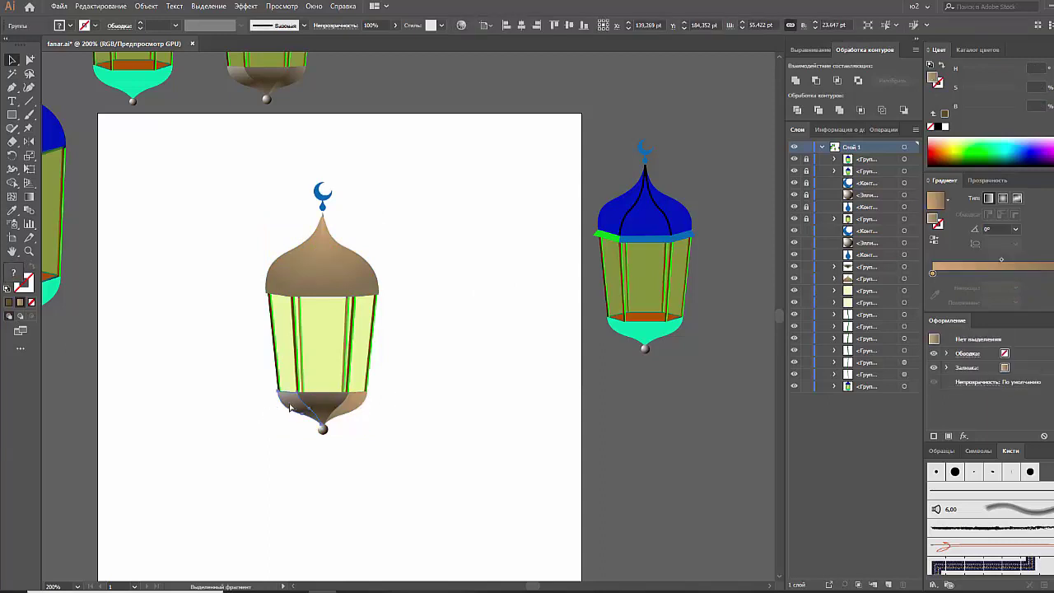
left_click(307, 424)
key(".")
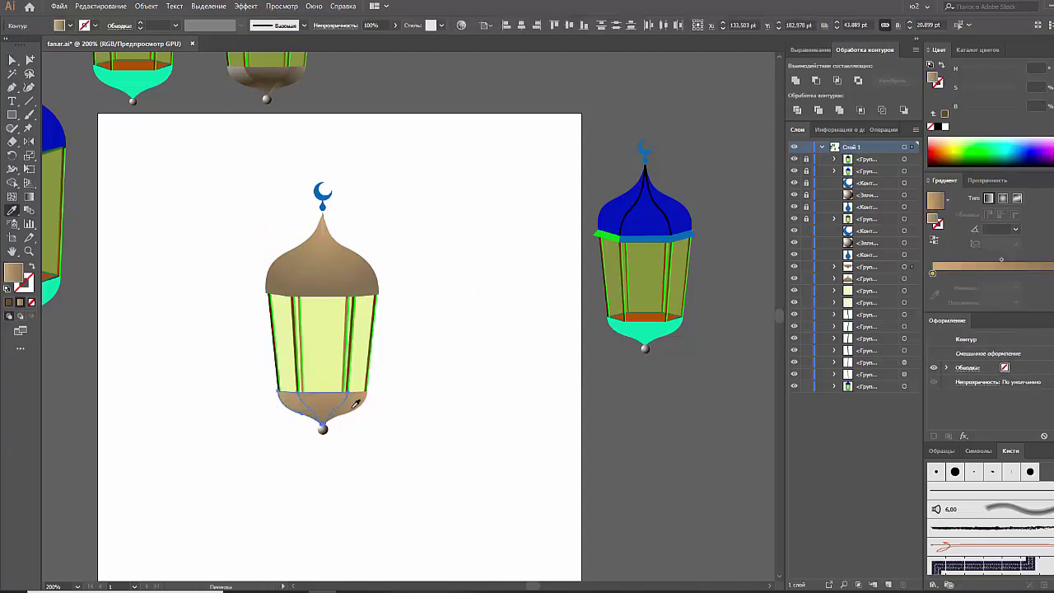
key("v")
left_click(369, 349)
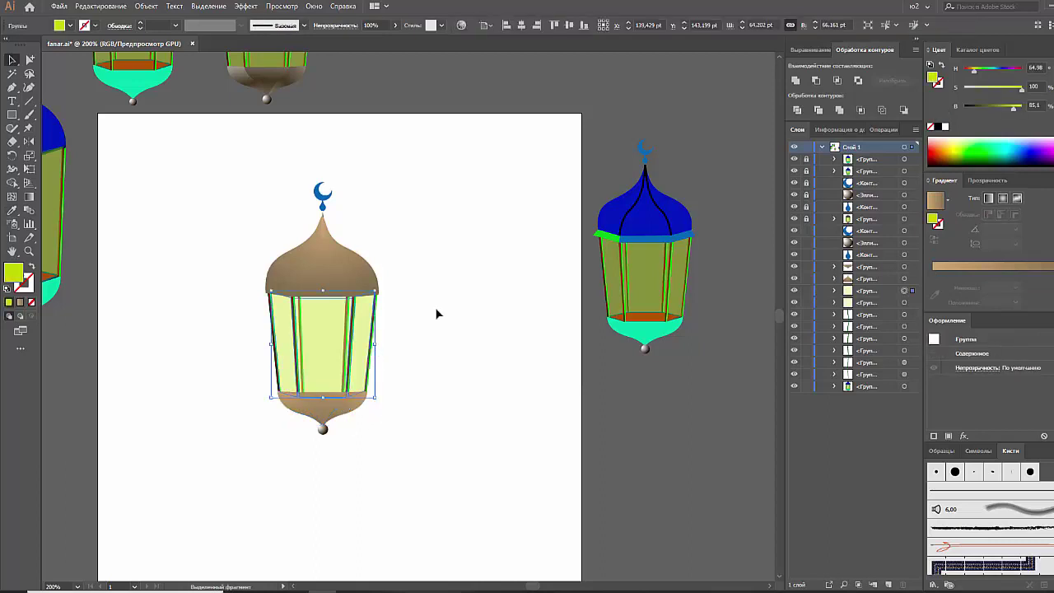
left_click(311, 190)
Step: Copy the dome's tan gradient onto the crescent finial with the Eyedropper
left_click(330, 202)
key("i")
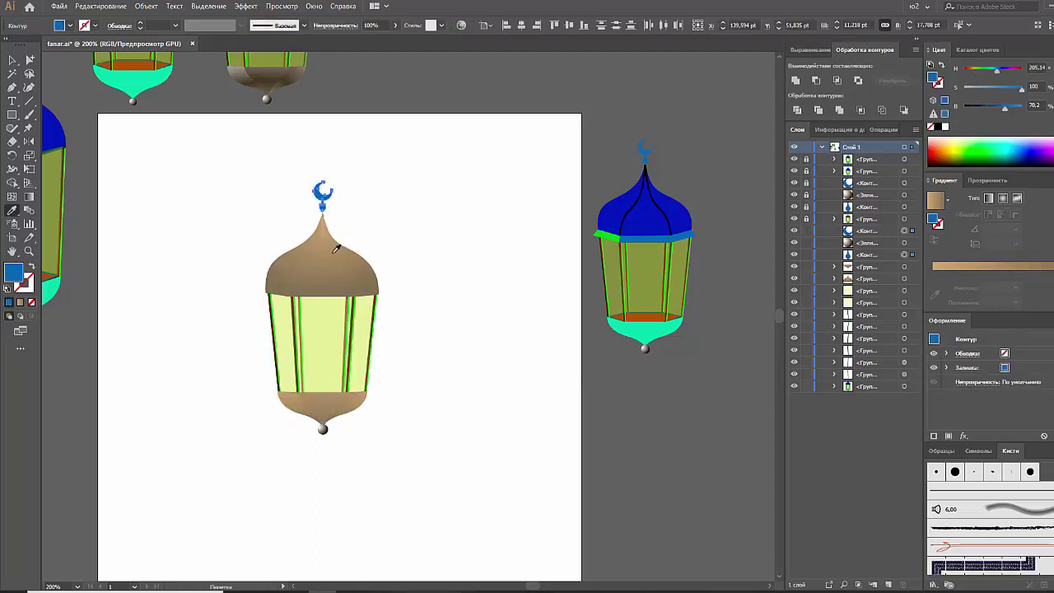
left_click(335, 247)
key("v")
left_click(392, 406)
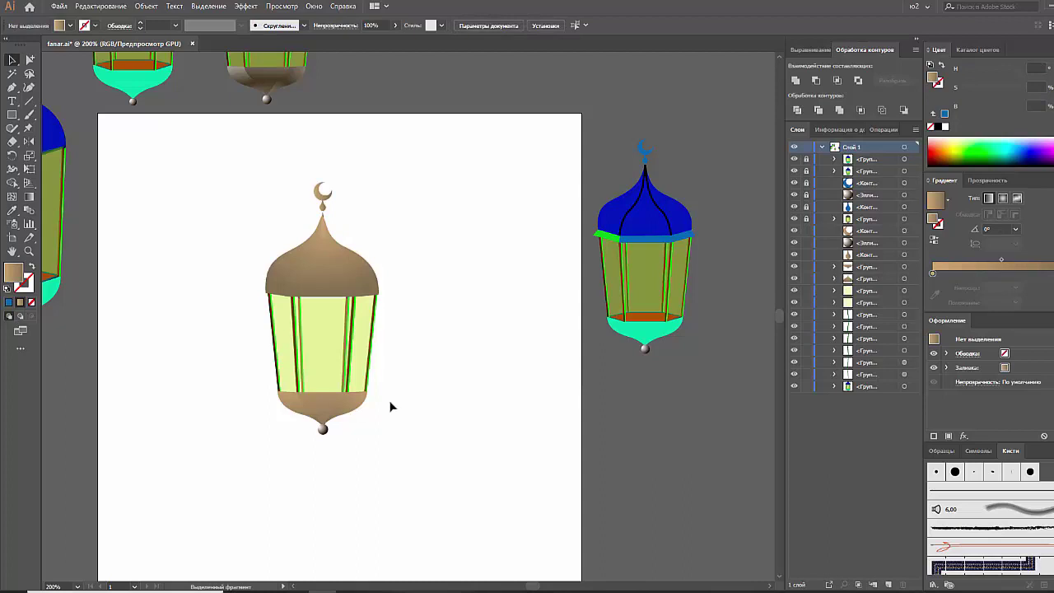
Step: Give the bottom ball the dome's gradient and make it radial
left_click(323, 430)
key("i")
left_click(325, 405)
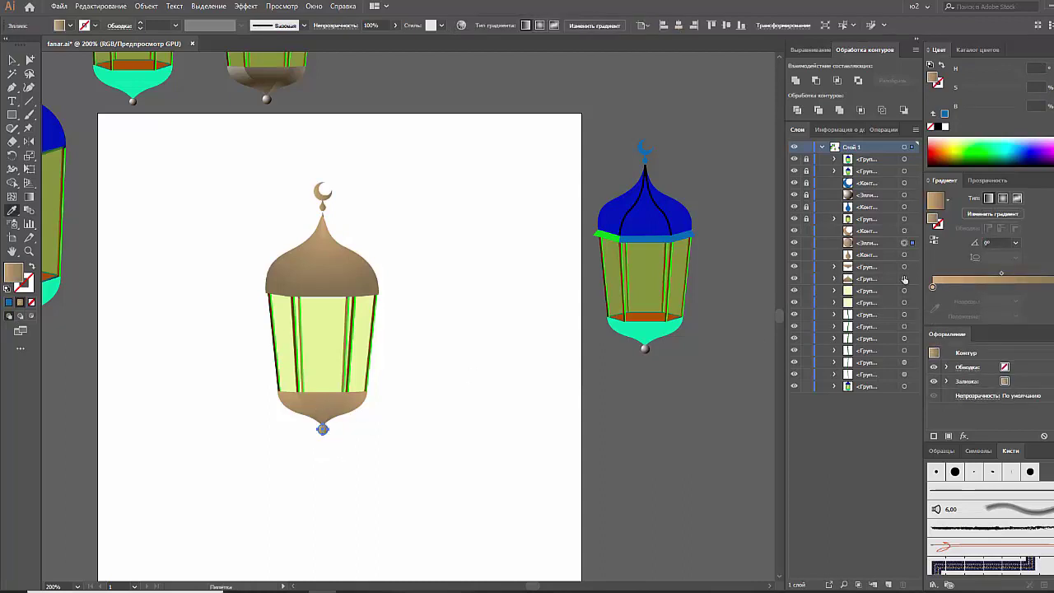
left_click(1002, 198)
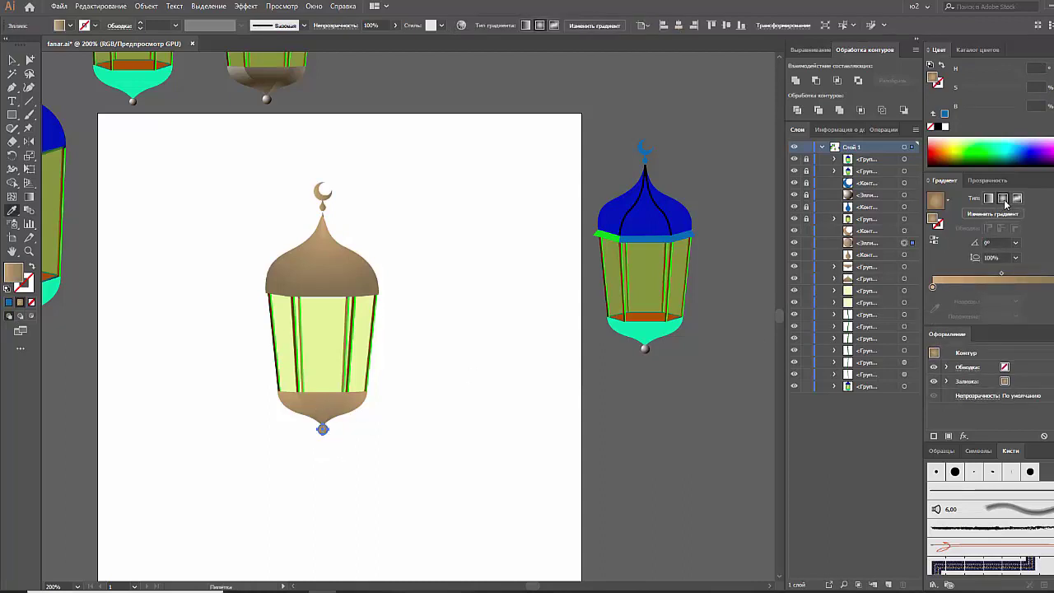
key("v")
left_click(379, 451)
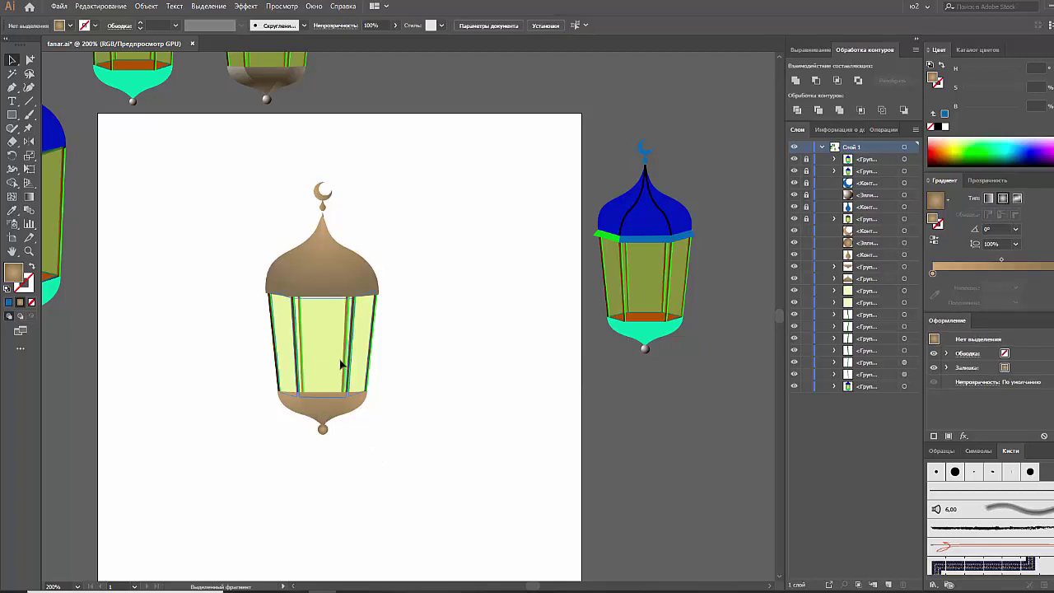
left_click_drag(341, 365, 483, 428)
Step: Undo the accidental glass move and tint that glass group a brighter yellow-orange
key("ctrl+z")
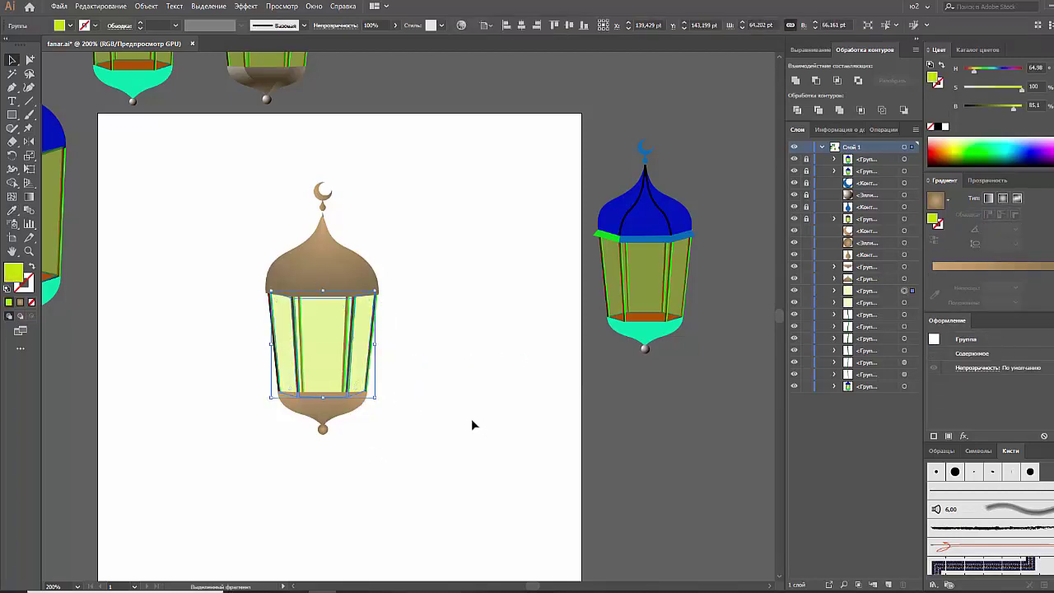
left_click_drag(977, 76, 973, 75)
left_click_drag(1014, 107, 1019, 110)
left_click_drag(974, 74, 972, 75)
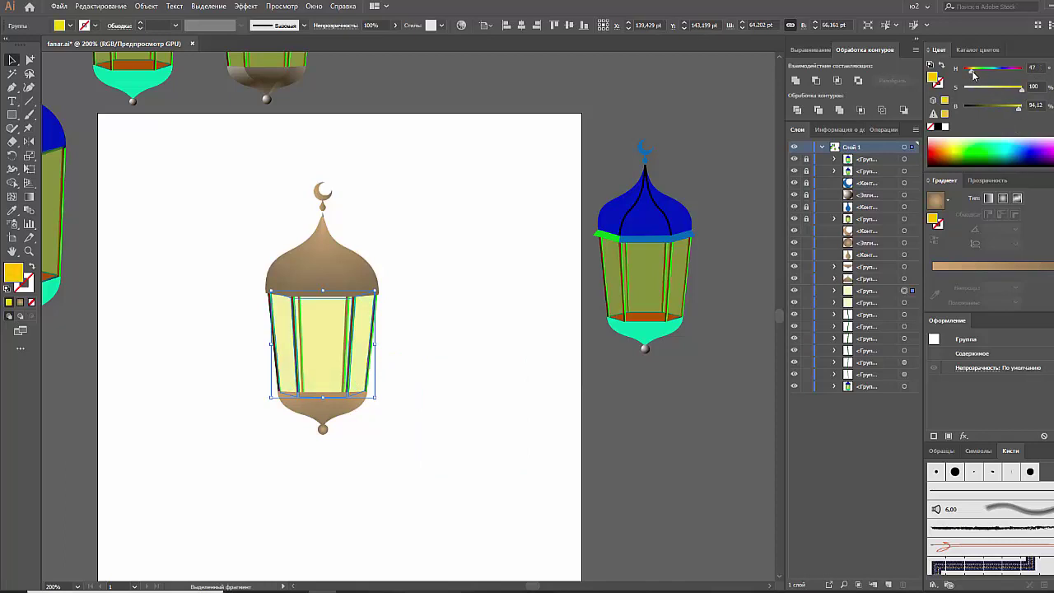
Step: Tint the other glass panel group a pale peach-orange
left_click(331, 370)
left_click_drag(974, 70, 969, 71)
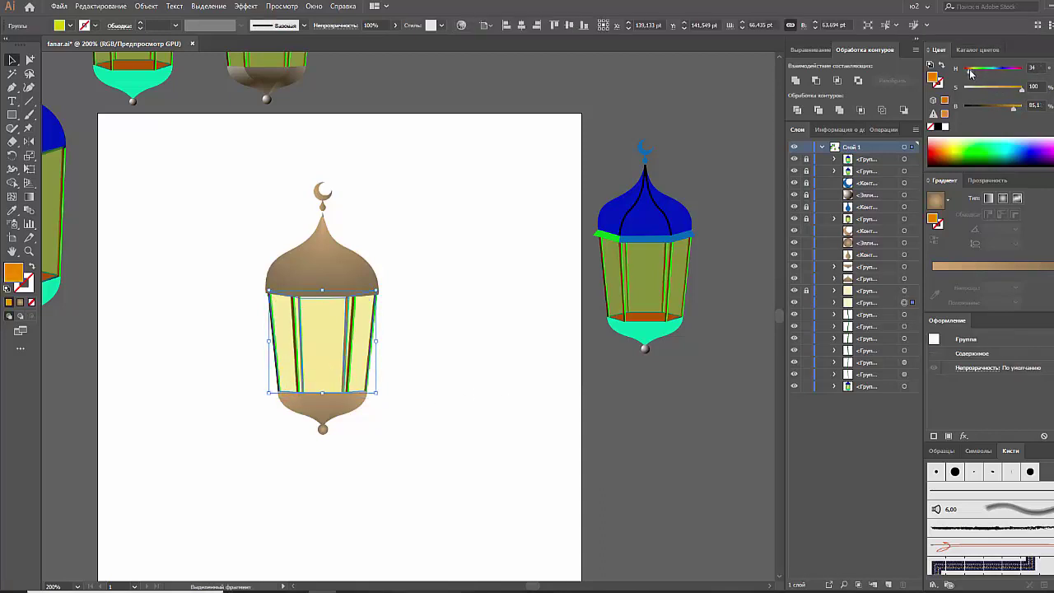
left_click(971, 71)
left_click(504, 395)
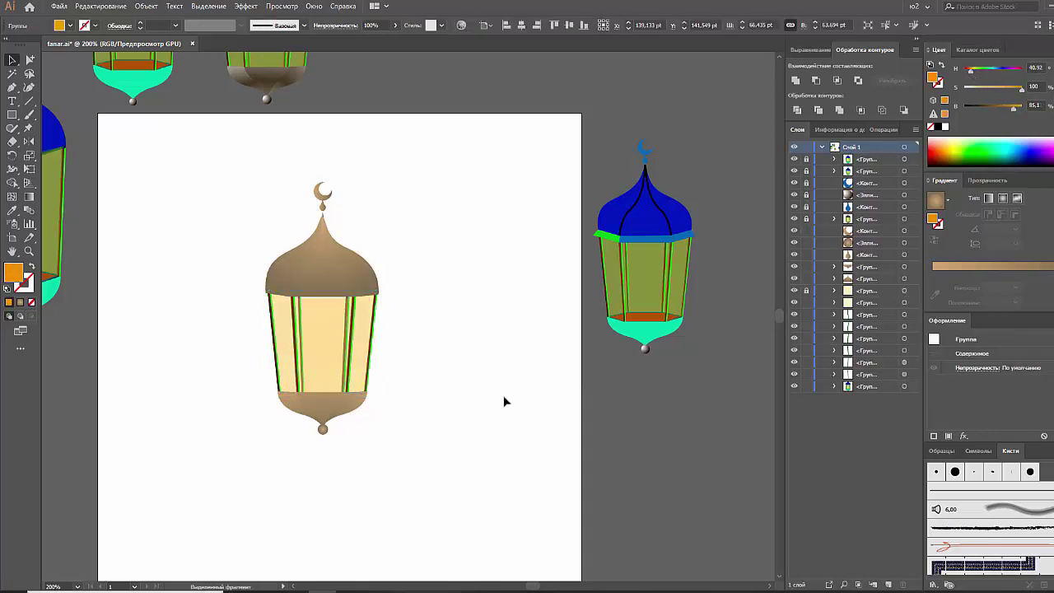
Step: Unlock all the reference lanterns with Object > Unlock All
key("ctrl+alt+2")
left_click(481, 389)
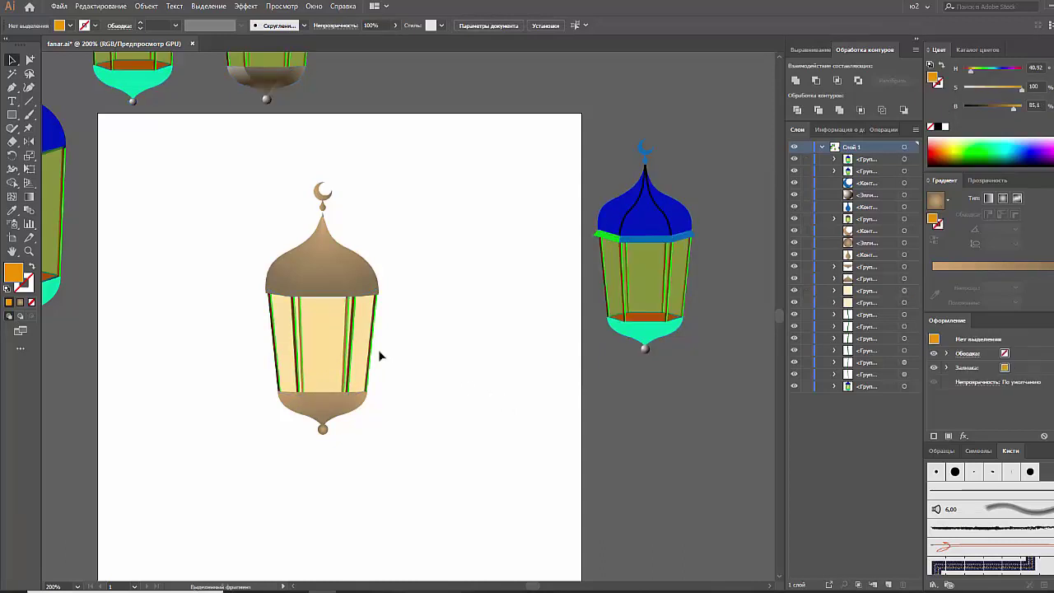
left_click(643, 313)
Step: Move the reference lanterns into a row above the artboard
scroll(647, 388, "up", 2)
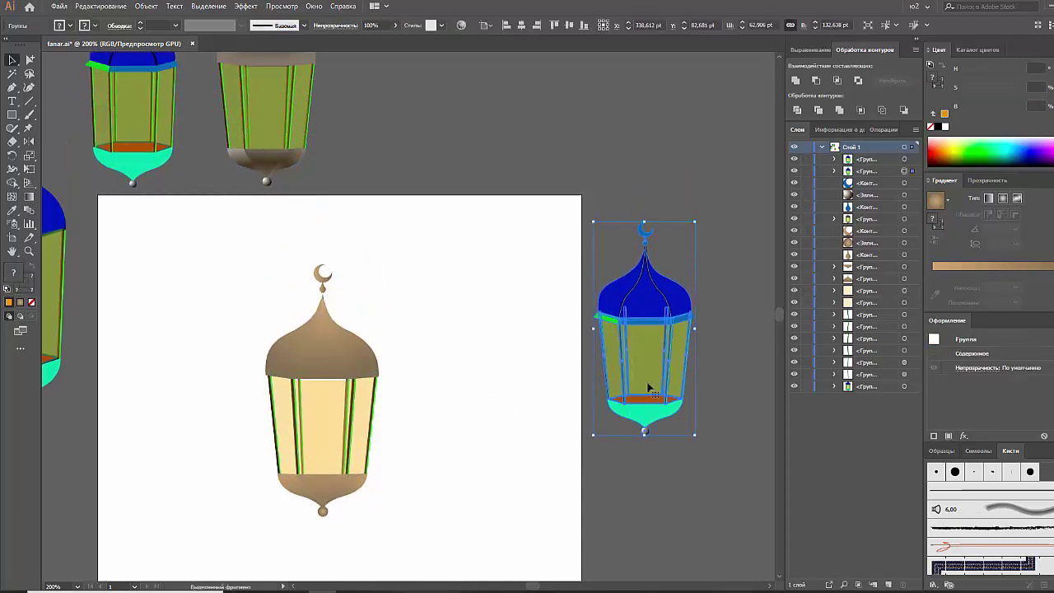
left_click_drag(646, 388, 372, 169)
scroll(169, 287, "up", 1)
scroll(294, 299, "left", 2)
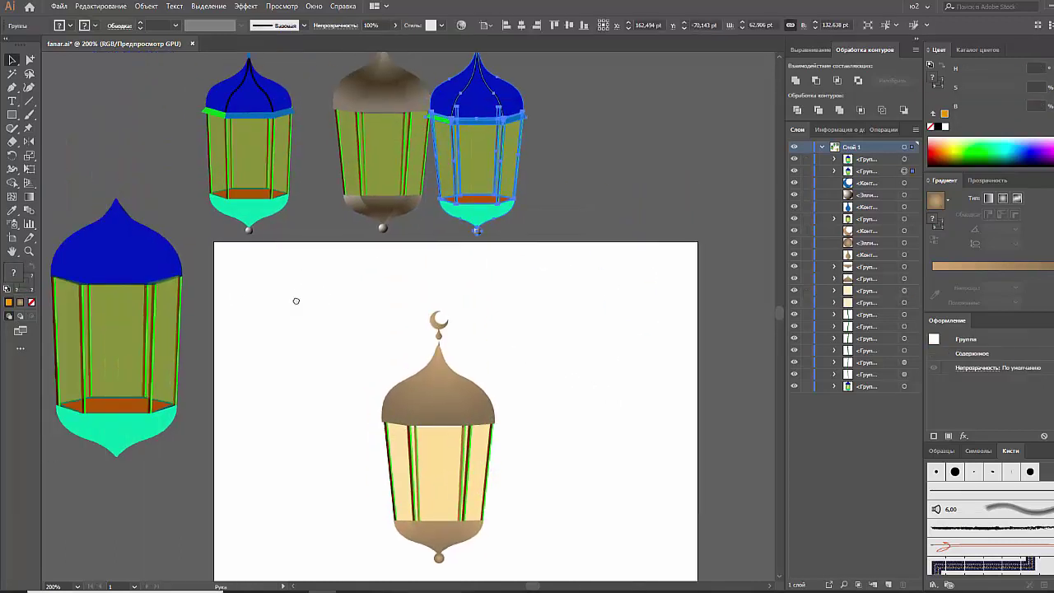
scroll(294, 299, "left", 2)
left_click(194, 435)
left_click_drag(195, 435, 219, 285)
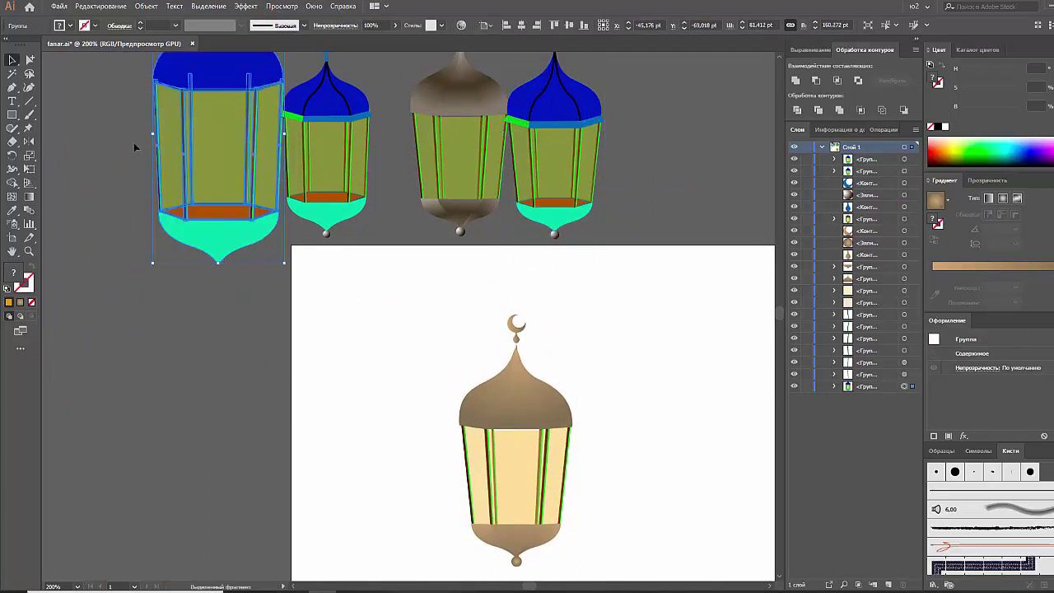
Step: Group the reference lanterns, lock the group, and pan back to the artboard
left_click_drag(606, 201, 607, 203)
key("ctrl+g")
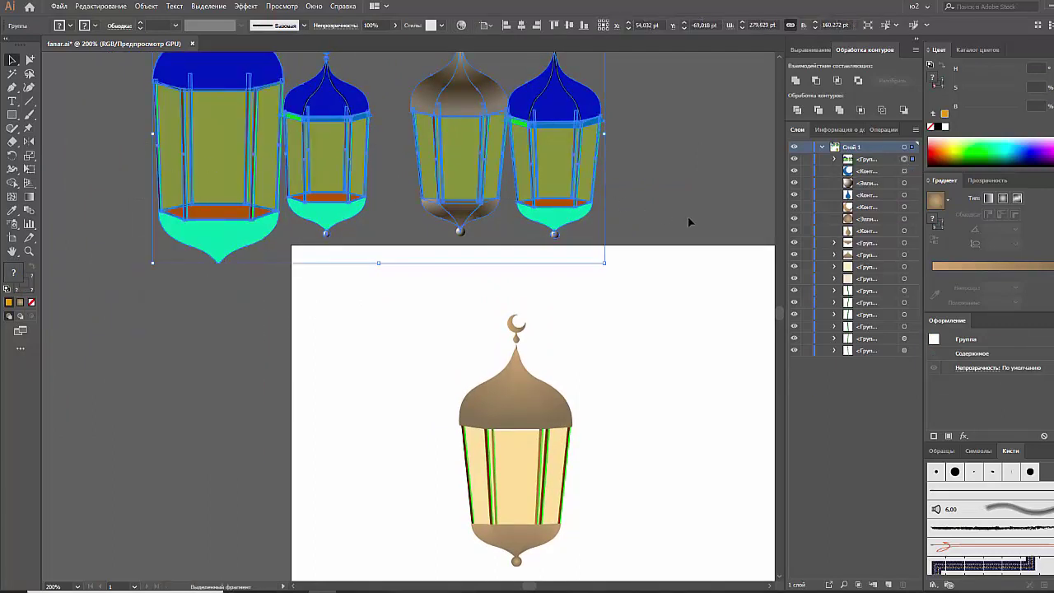
key("ctrl+2")
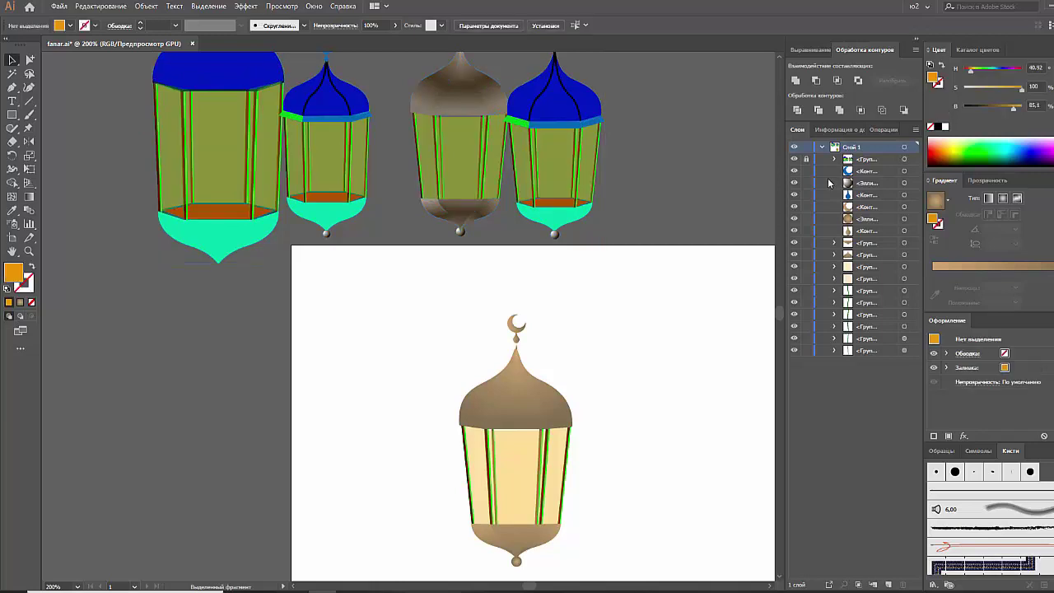
left_click_drag(671, 346, 564, 202)
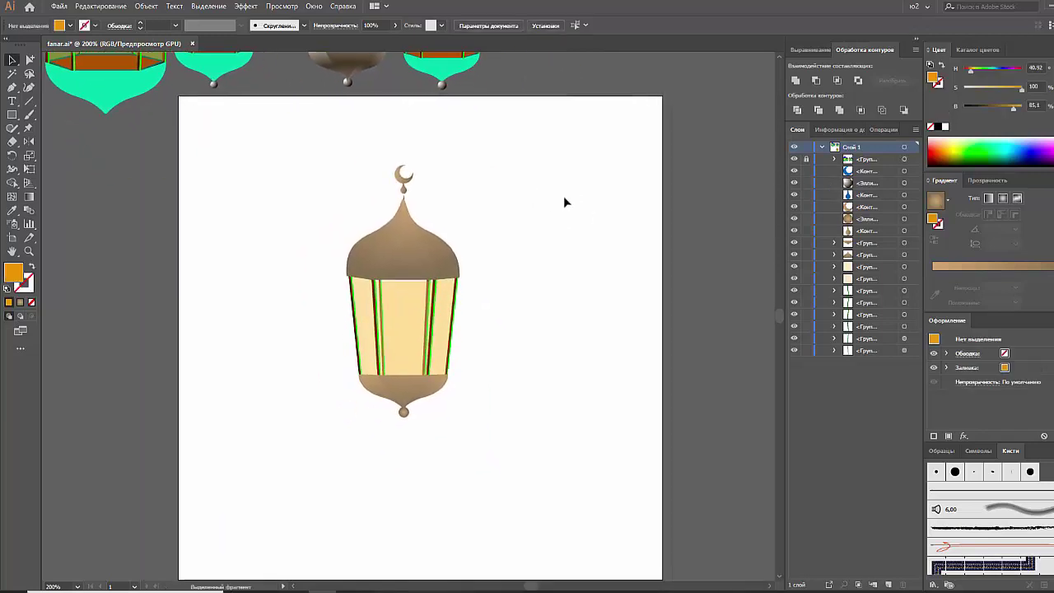
Step: Give the dark red window bars a linear brown gradient with a mid-brown left stop
left_click(13, 74)
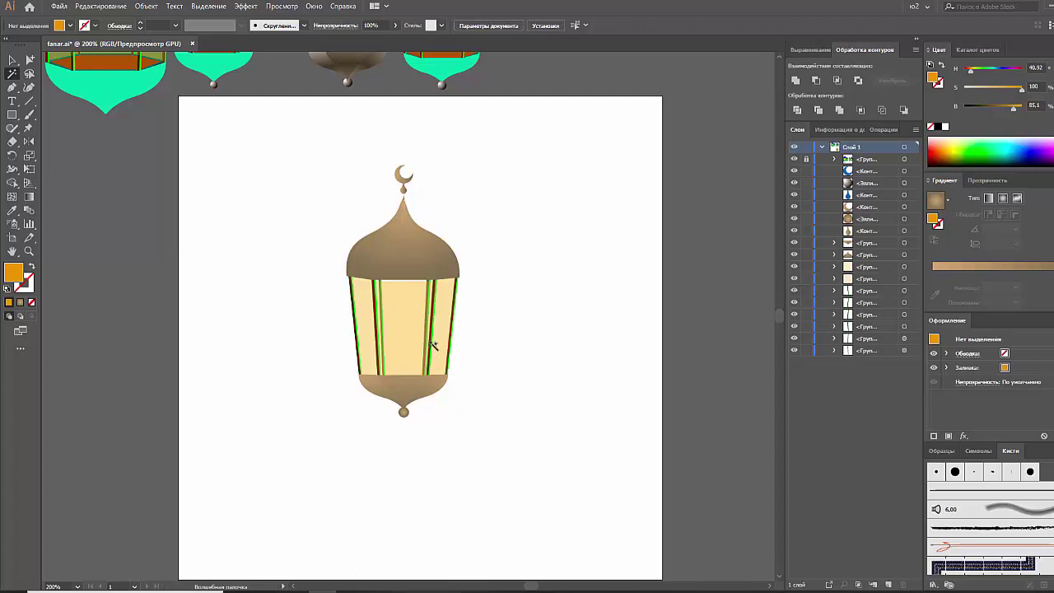
key("ctrl+plus")
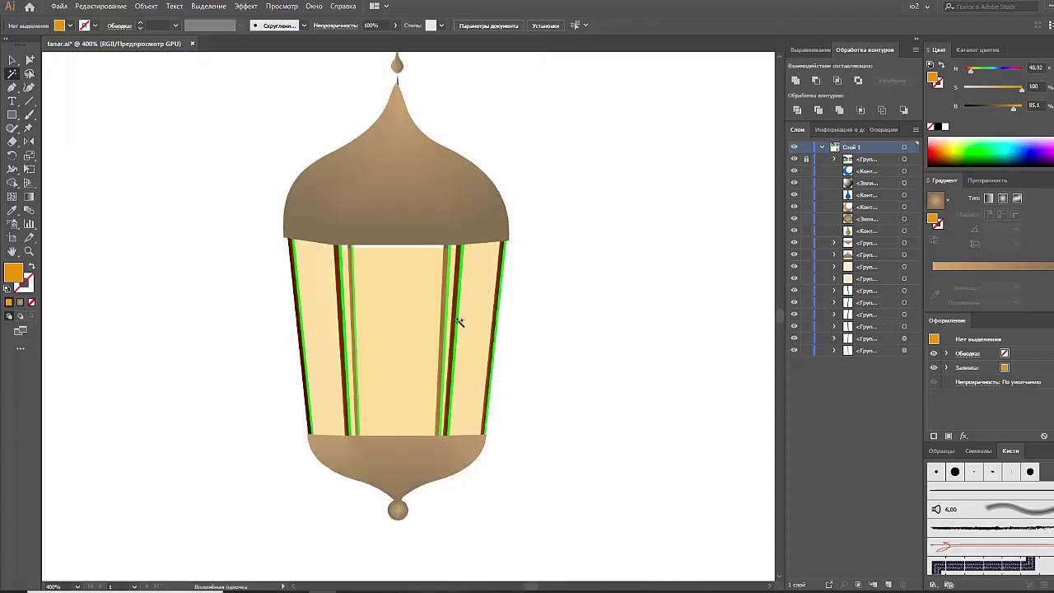
left_click(458, 321)
left_click(457, 322)
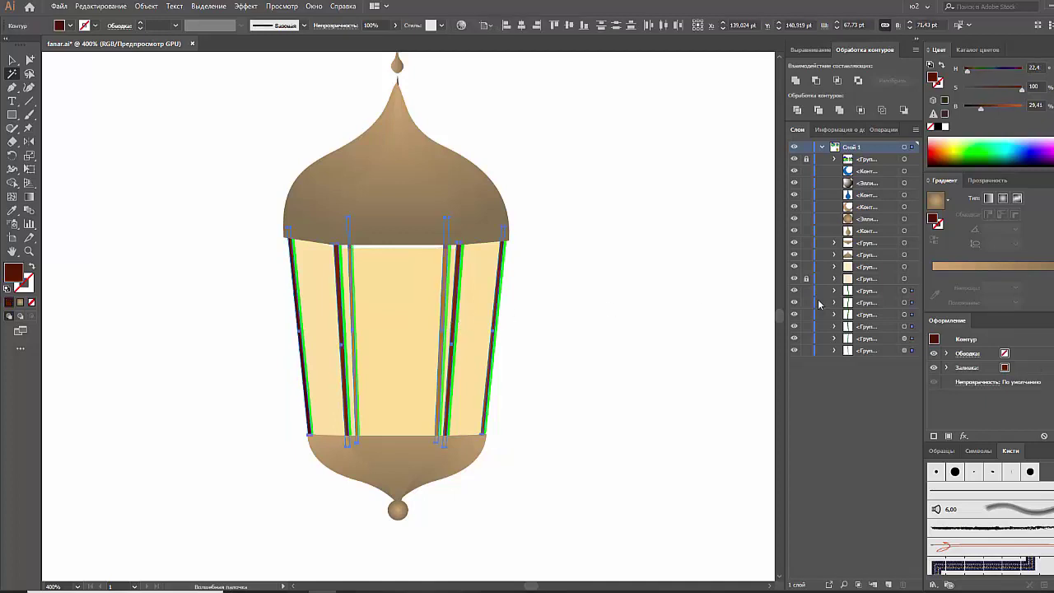
left_click(937, 269)
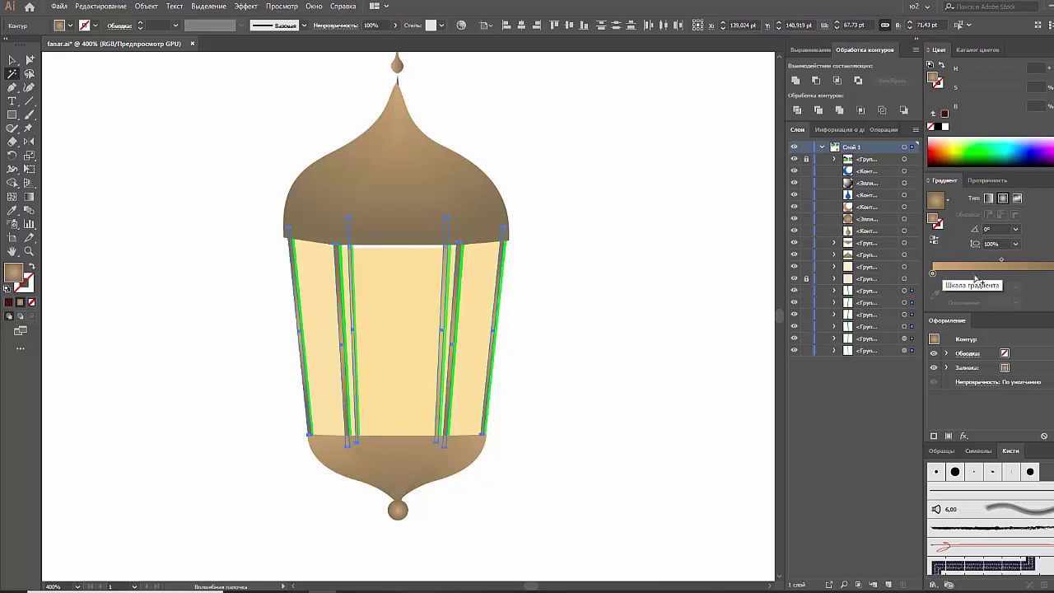
left_click(933, 273)
left_click_drag(998, 108, 993, 108)
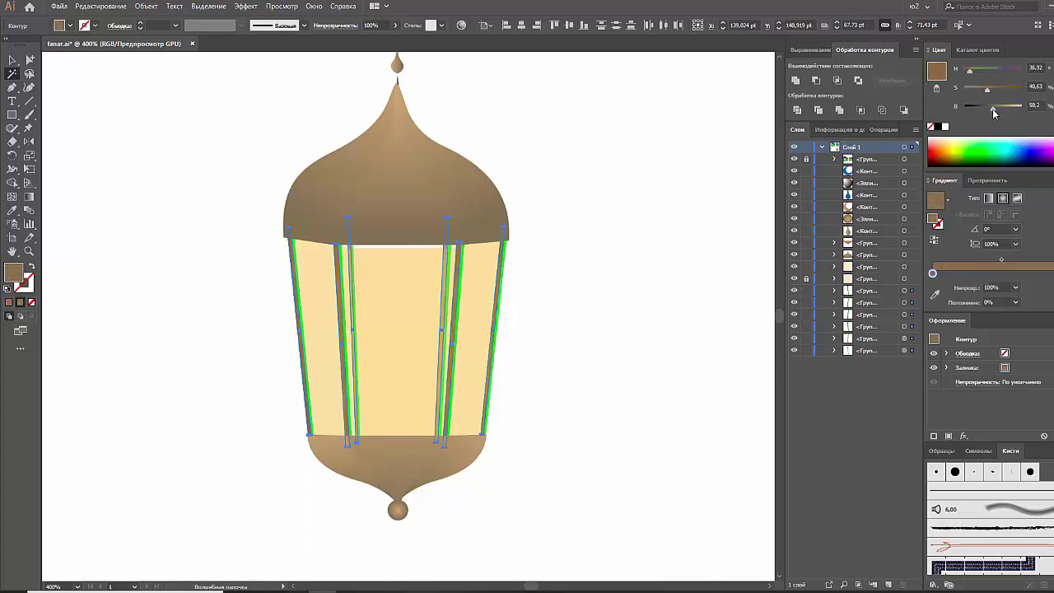
left_click(989, 198)
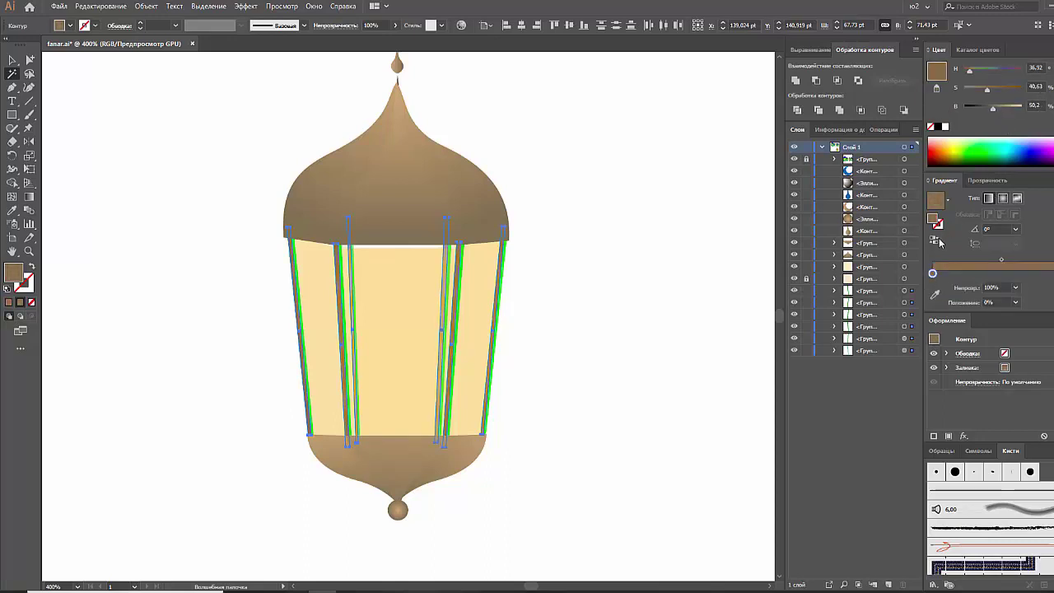
left_click(528, 358)
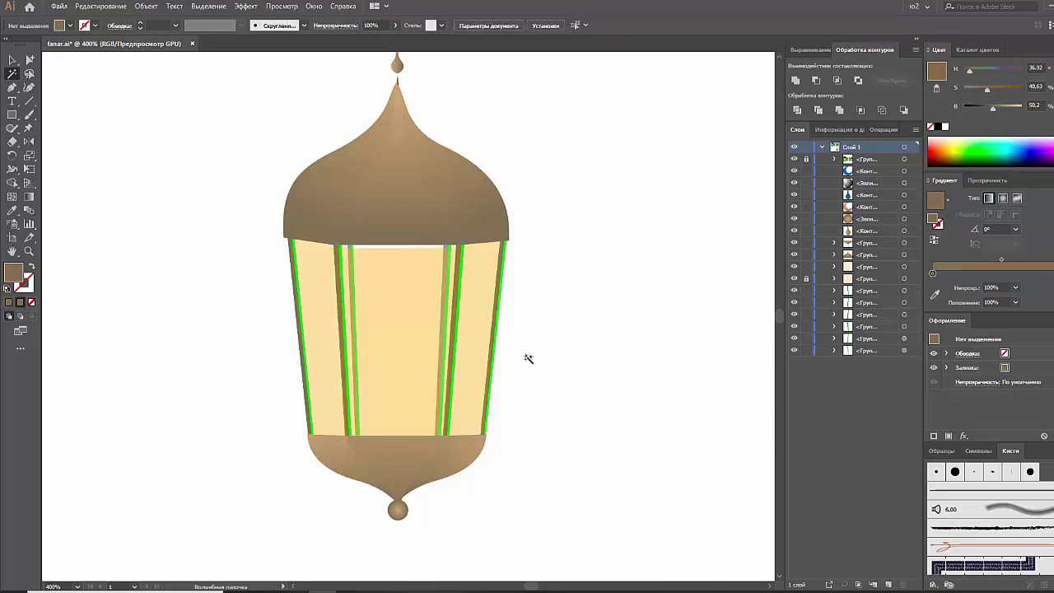
Step: Give the green window bars a brown gradient with a light tan left stop and shifted midpoint
left_click(497, 352)
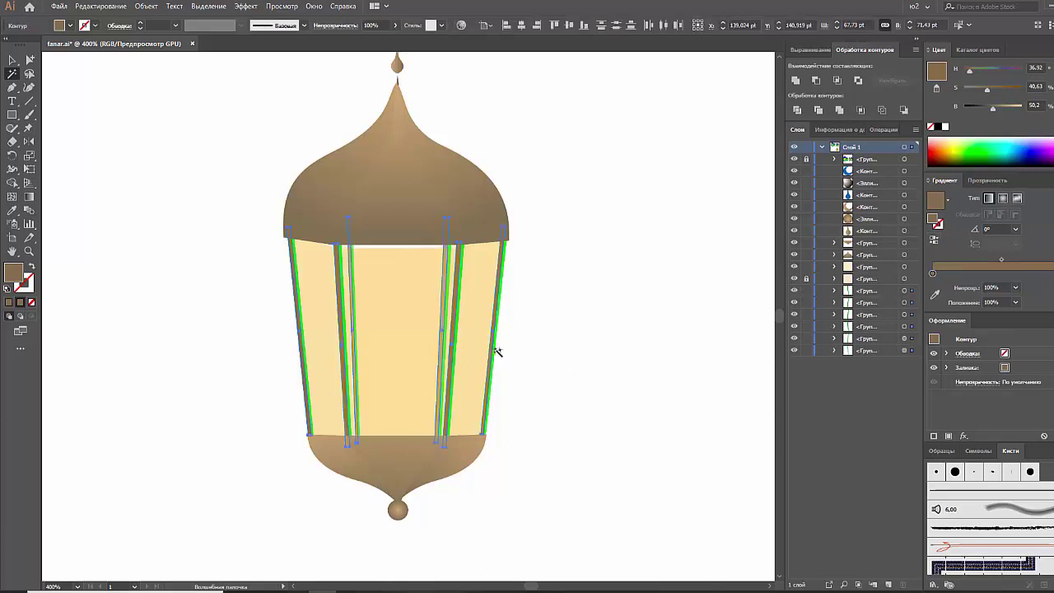
left_click(1005, 266)
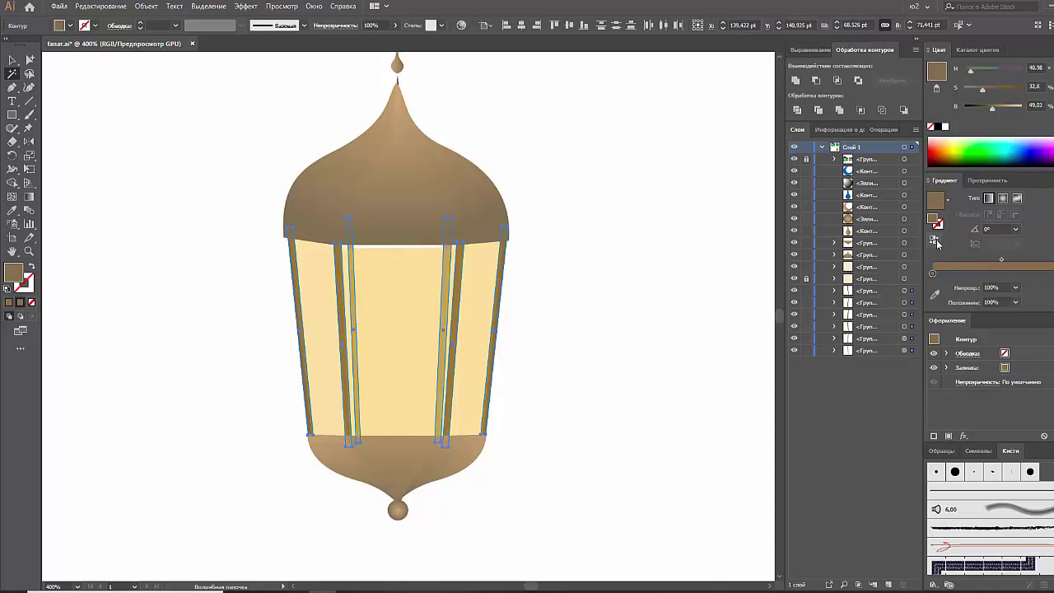
left_click(933, 273)
left_click_drag(1012, 107, 1019, 107)
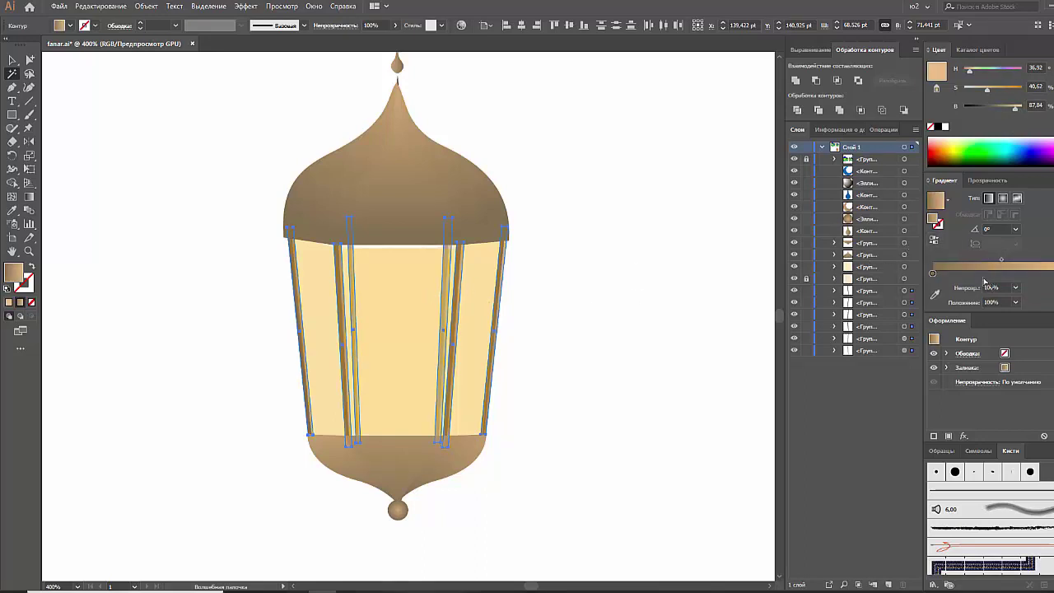
left_click_drag(1002, 261, 984, 260)
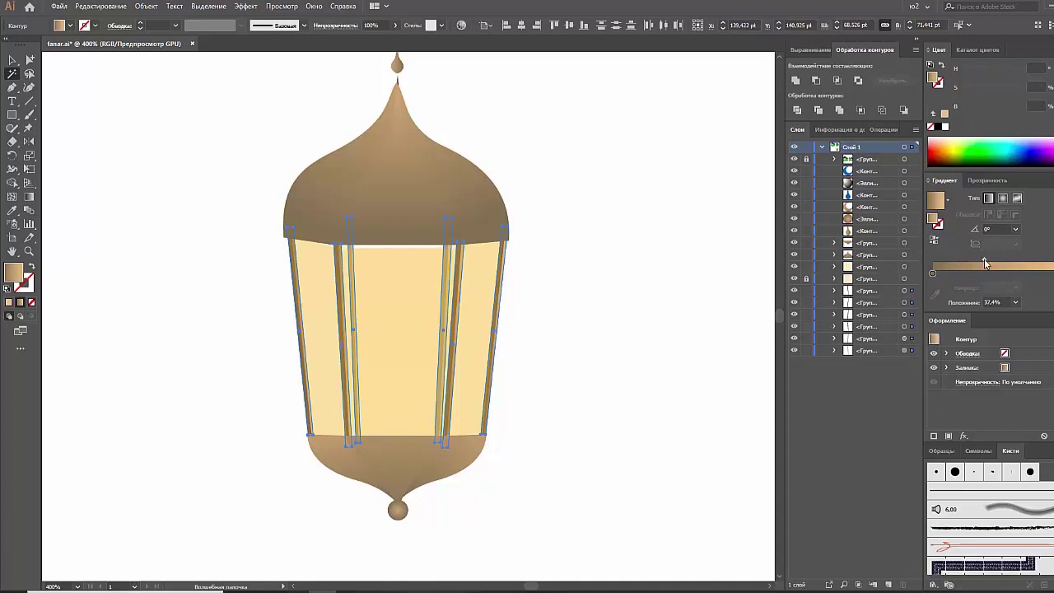
key("v")
left_click(624, 337)
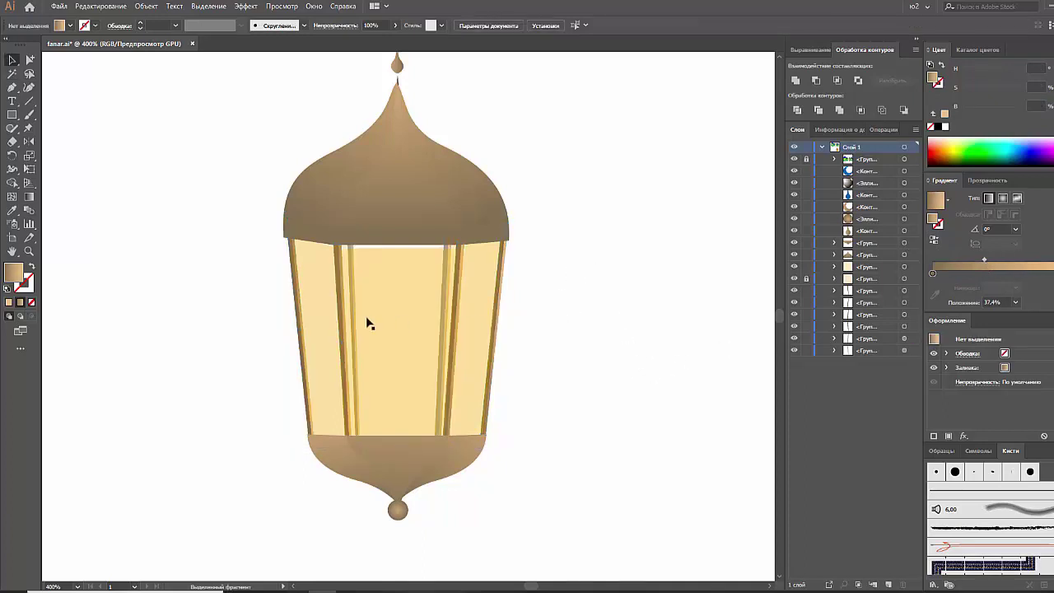
Step: Stretch the glass group's top edge upward and lock the glass group
left_click(384, 295)
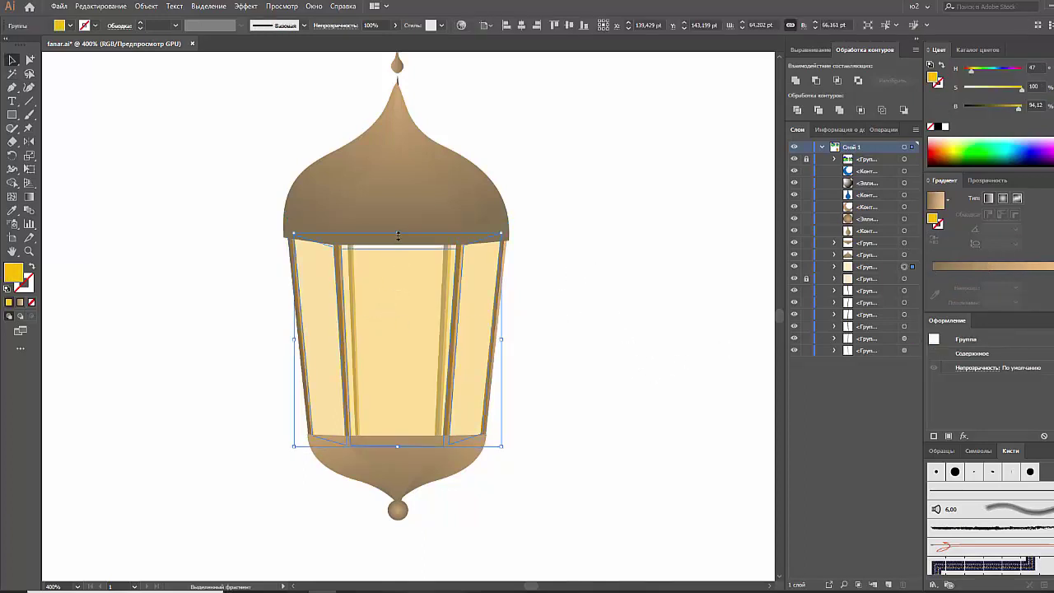
left_click_drag(397, 236, 398, 227)
left_click(579, 287)
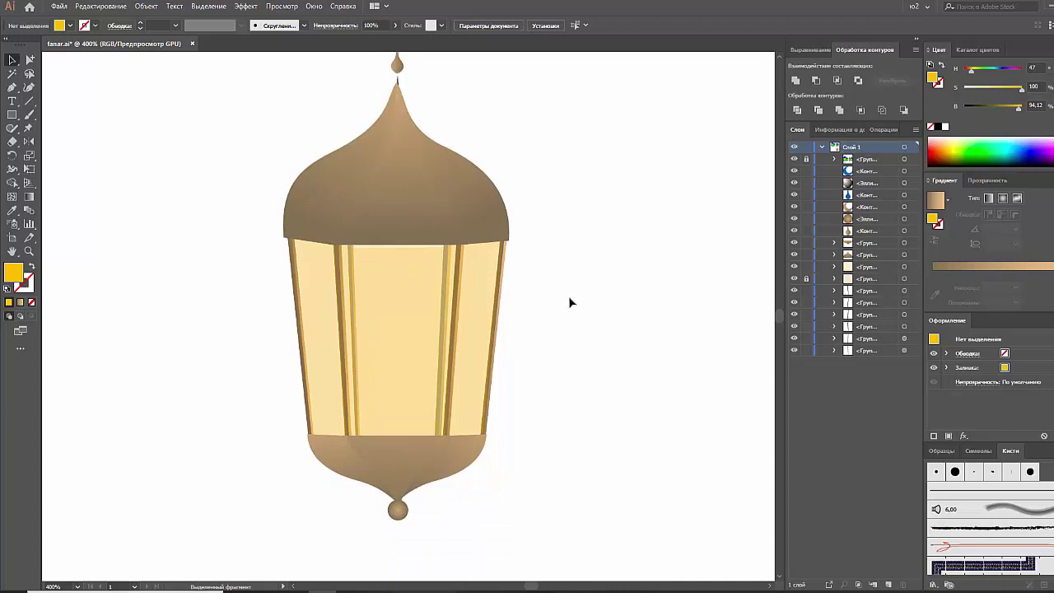
left_click(430, 262)
key("ctrl+2")
left_click(404, 294)
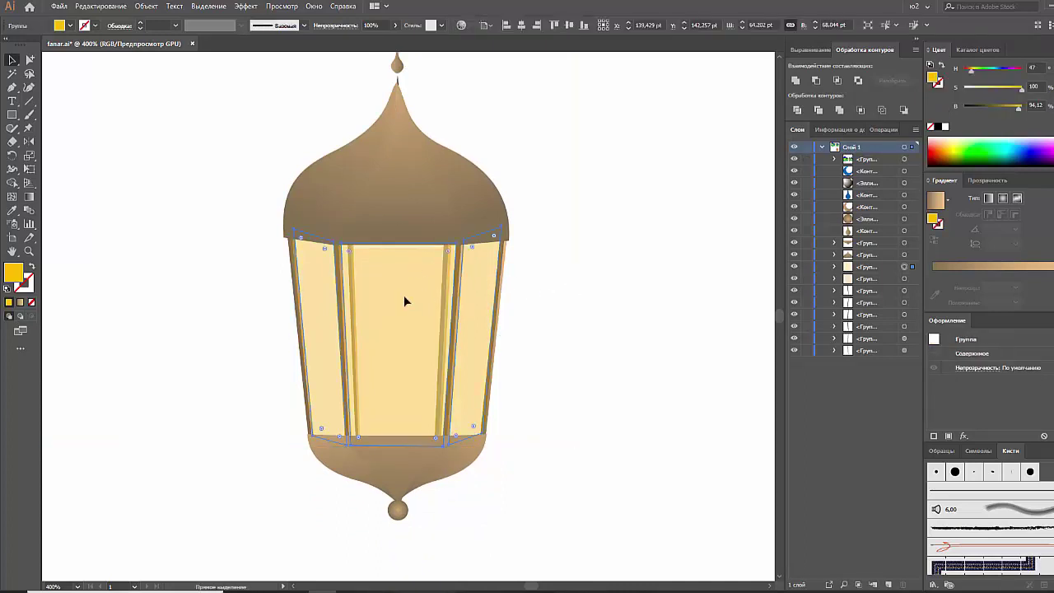
left_click(396, 238)
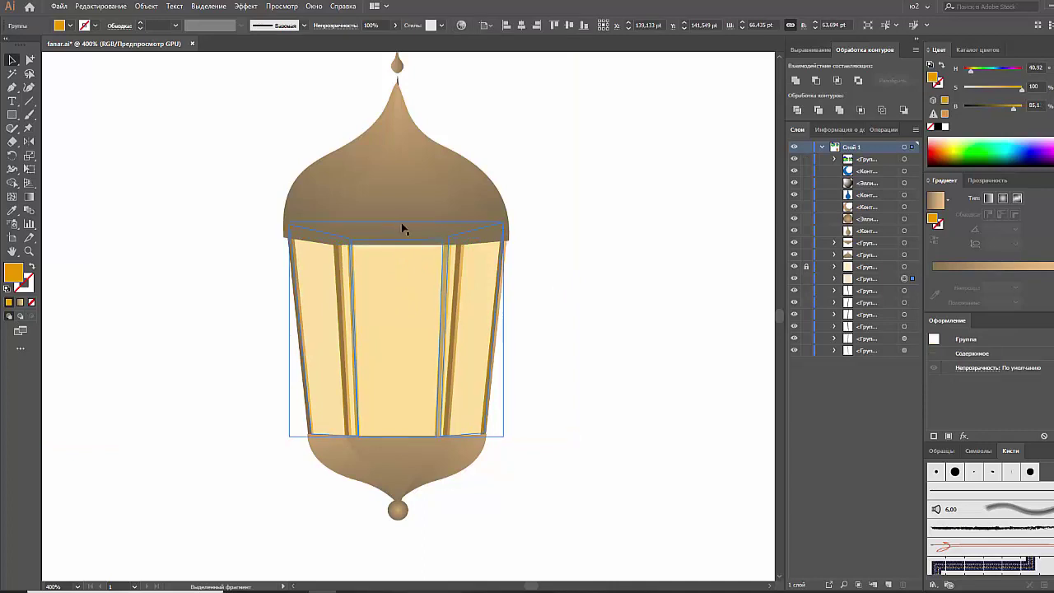
left_click(563, 272)
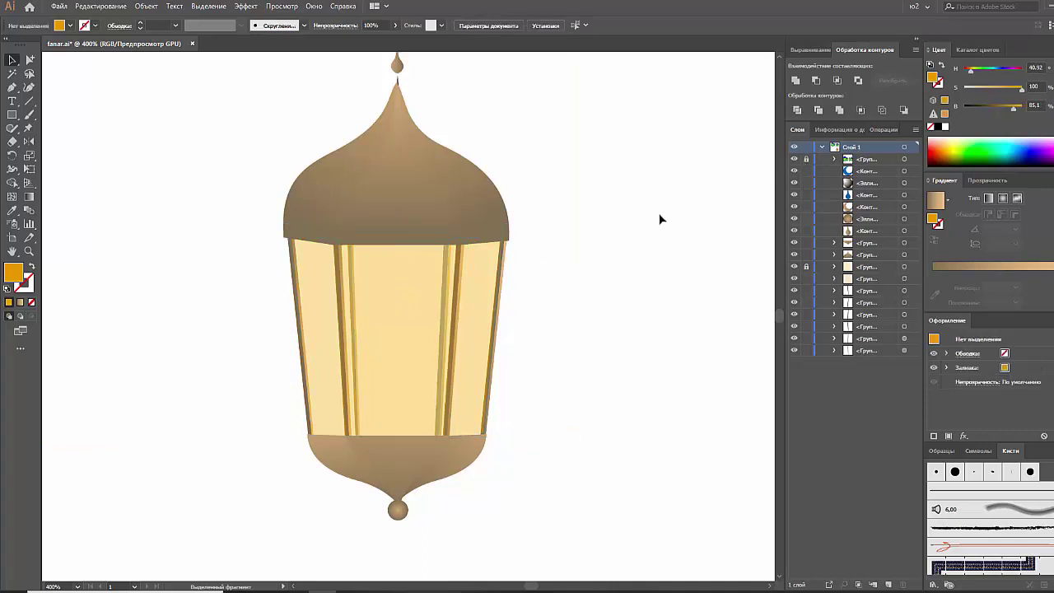
scroll(643, 222, "up", 2)
scroll(617, 229, "up", 2)
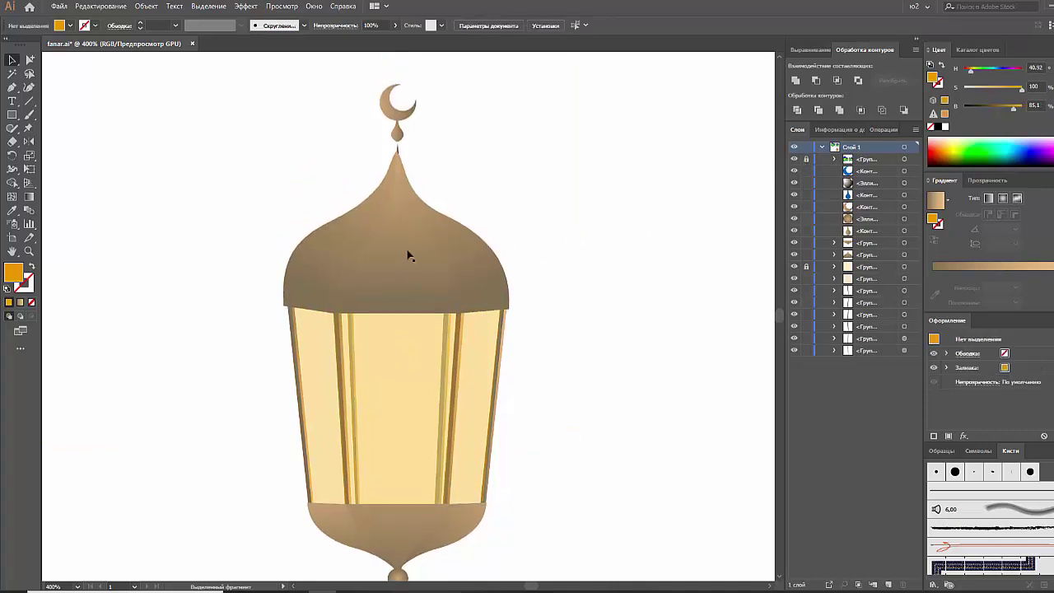
Step: Shift the gradient on the dome's left piece down and to the left
left_click(348, 239)
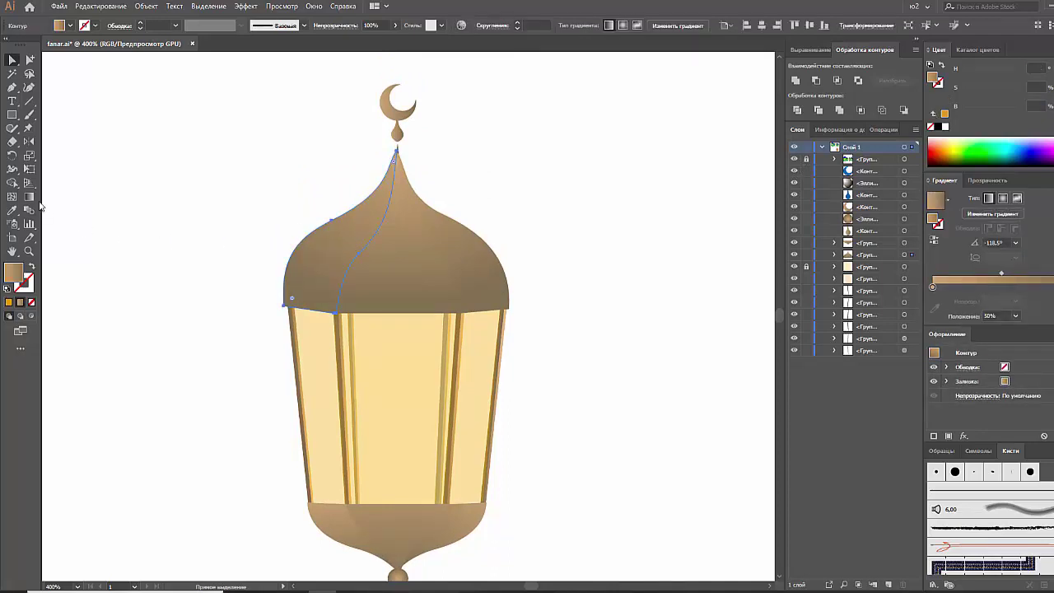
left_click(29, 197)
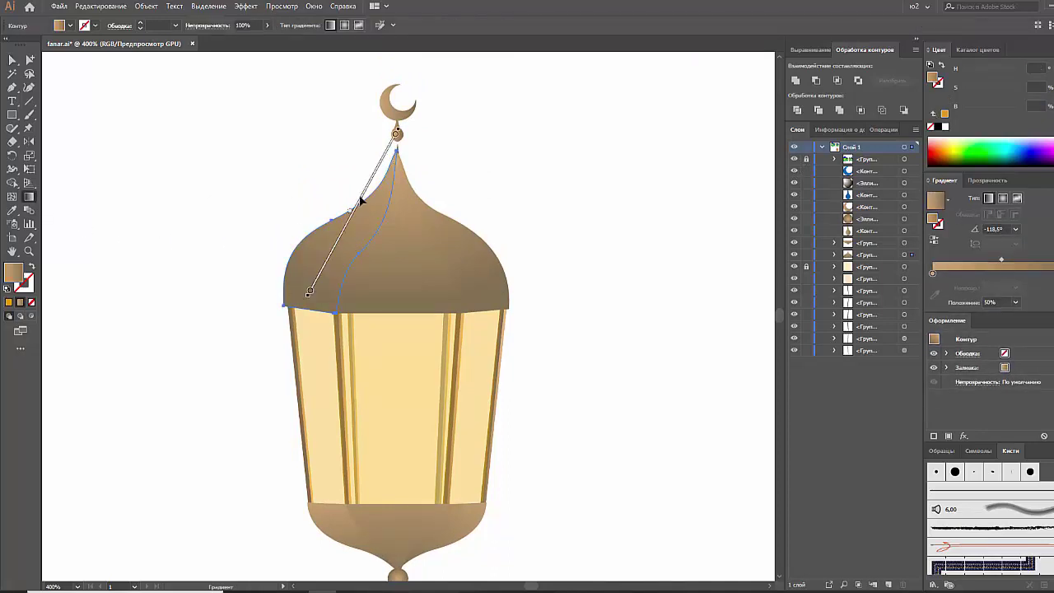
left_click_drag(360, 199, 347, 207)
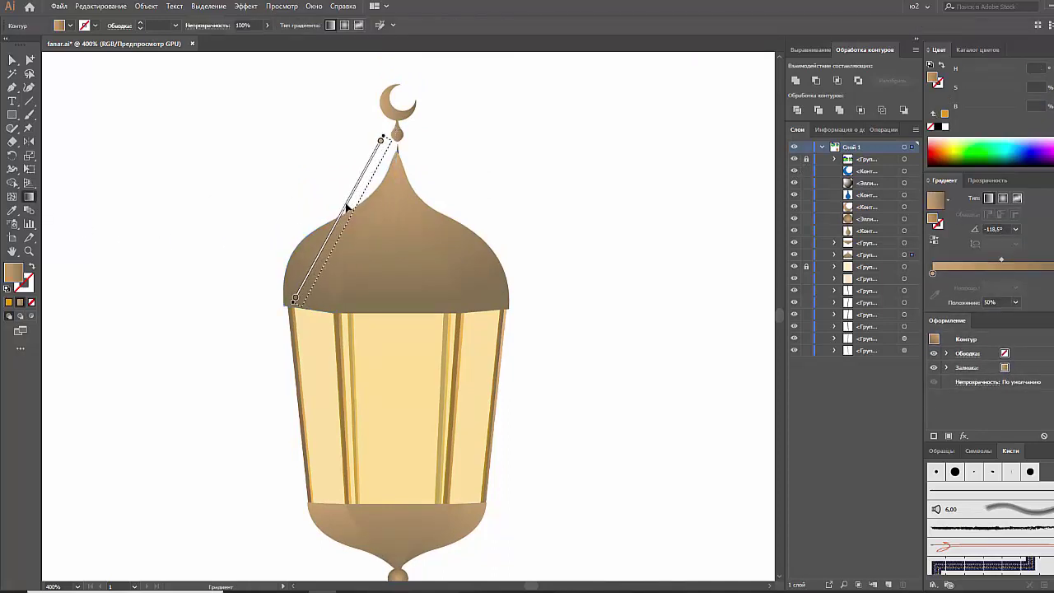
key("v")
left_click(305, 191)
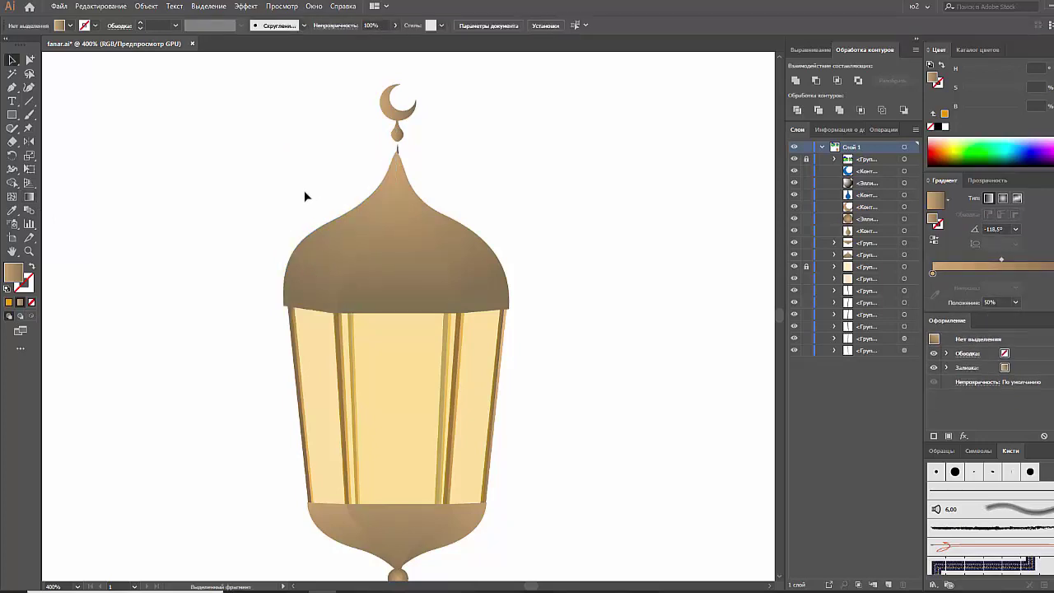
Step: Drag a steep diagonal gradient across the dome's right piece
left_click(454, 251)
left_click(29, 197)
left_click_drag(411, 144, 478, 290)
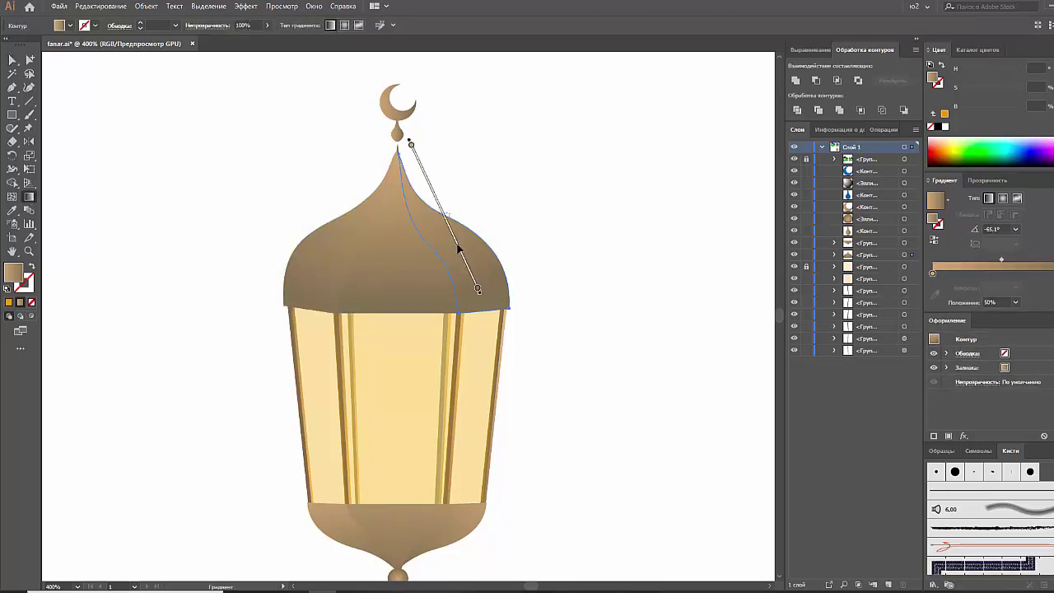
mouse_move(459, 250)
left_mouse_down()
mouse_move(475, 266)
mouse_move(480, 248)
left_mouse_up()
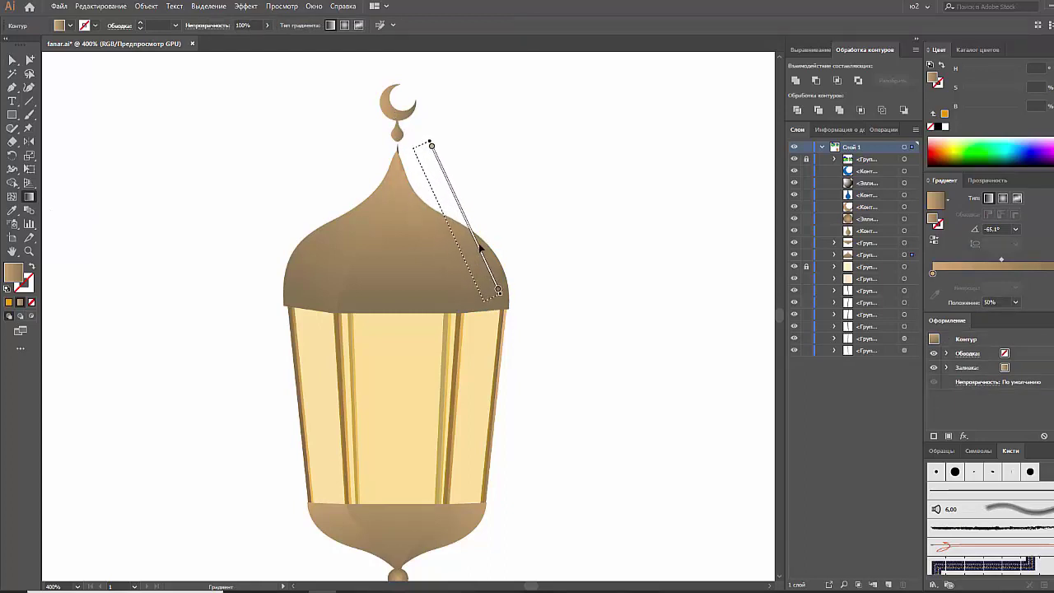
left_click_drag(487, 179, 462, 293)
key("v")
left_click(540, 266)
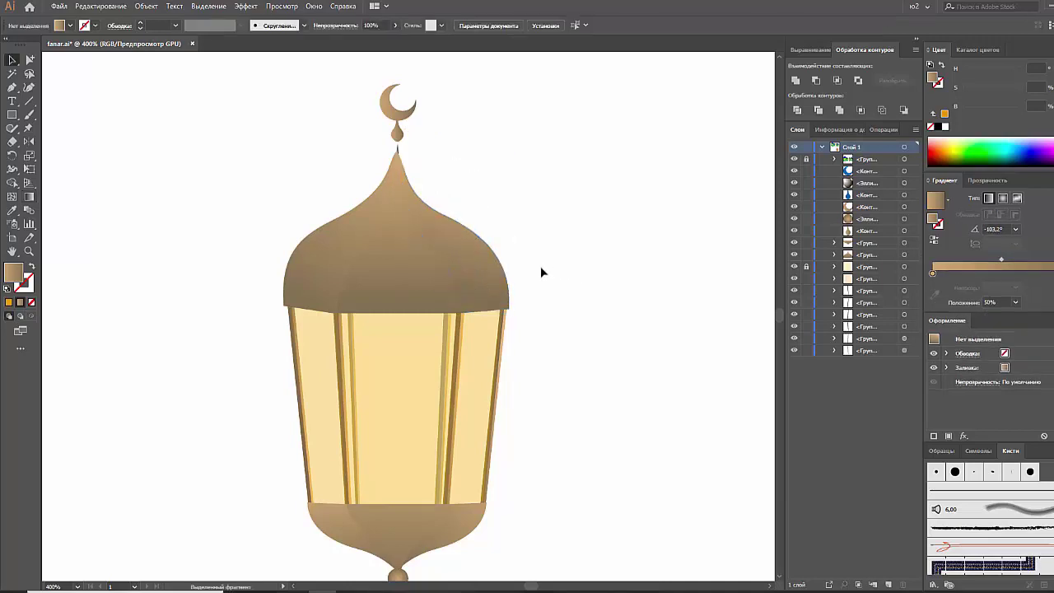
Step: Redraw the left dome piece's gradient diagonally across its left side
left_click(341, 237)
left_click(29, 198)
mouse_move(317, 149)
left_mouse_down()
mouse_move(336, 217)
mouse_move(337, 249)
mouse_move(327, 245)
mouse_move(378, 276)
left_mouse_up()
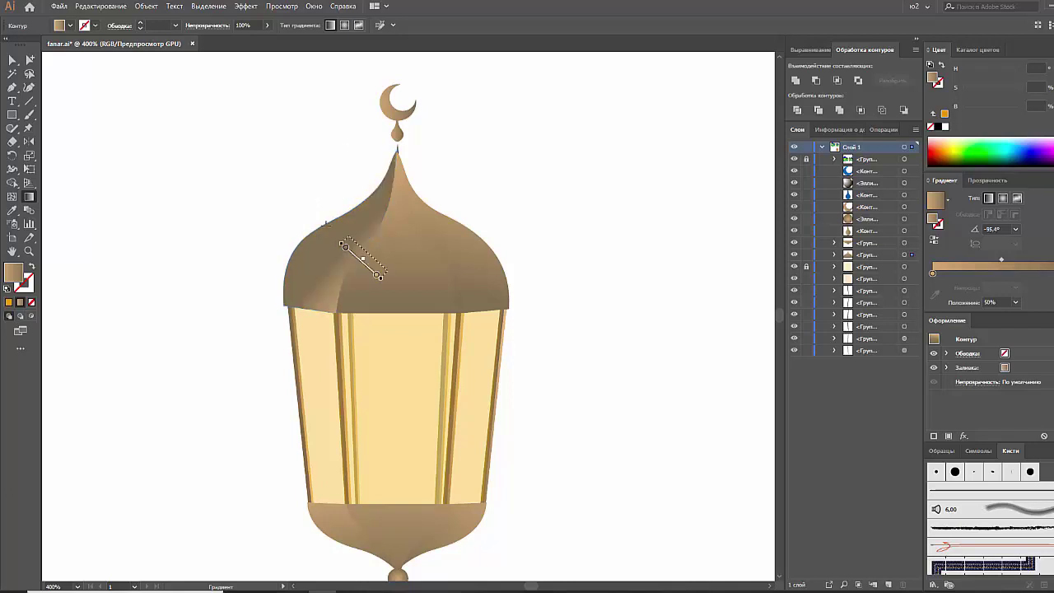
left_click_drag(314, 222, 294, 232)
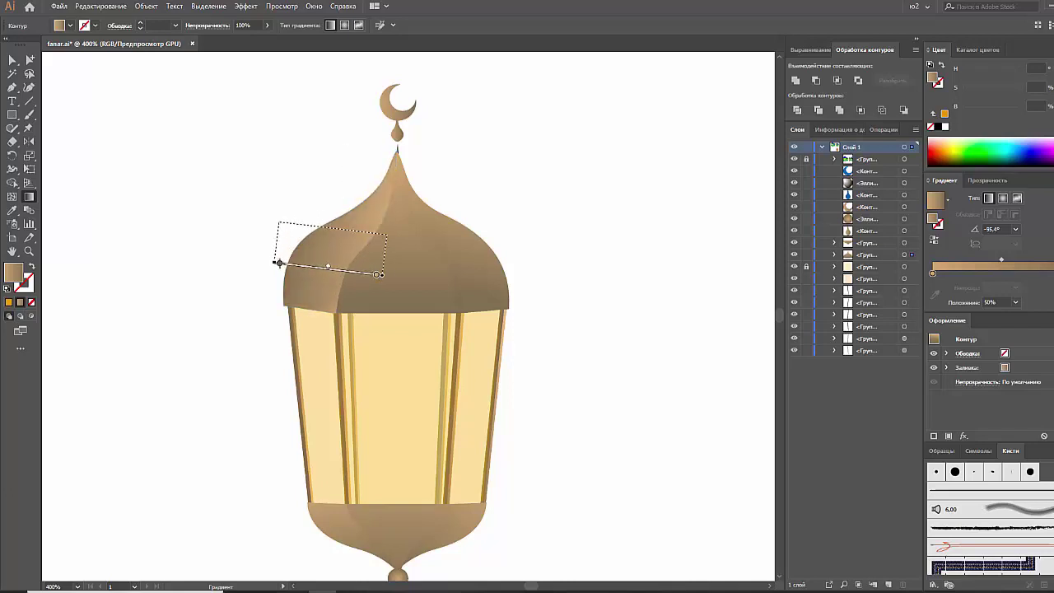
left_click_drag(413, 155, 336, 248)
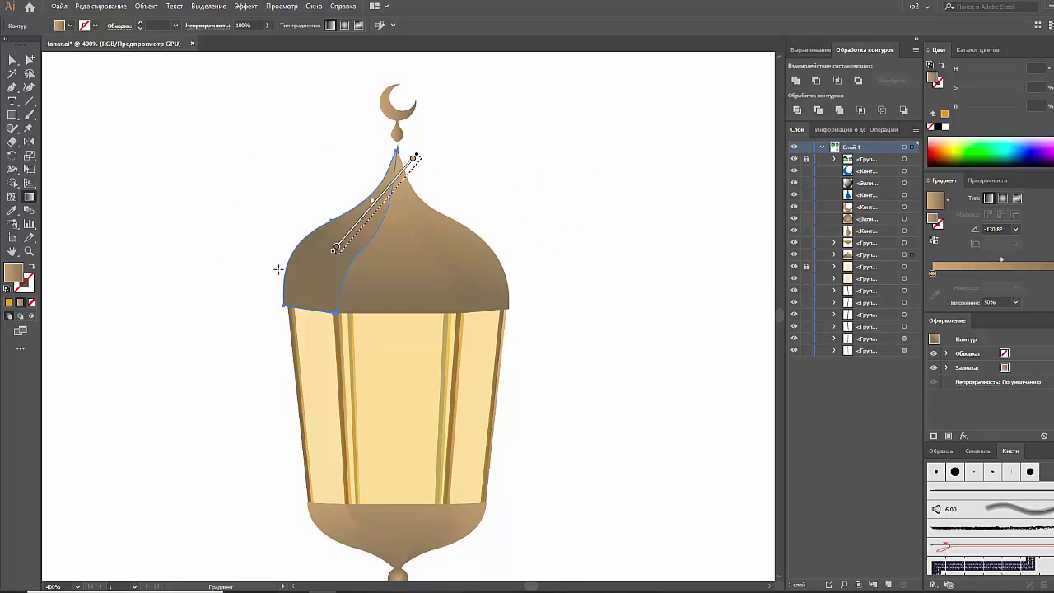
key("v")
left_click(110, 123)
mouse_move(139, 282)
left_mouse_down()
mouse_move(133, 235)
mouse_move(134, 252)
left_mouse_up()
Step: Drag a long diagonal gradient across the base's left piece with the Gradient tool
left_click(326, 478)
key("g")
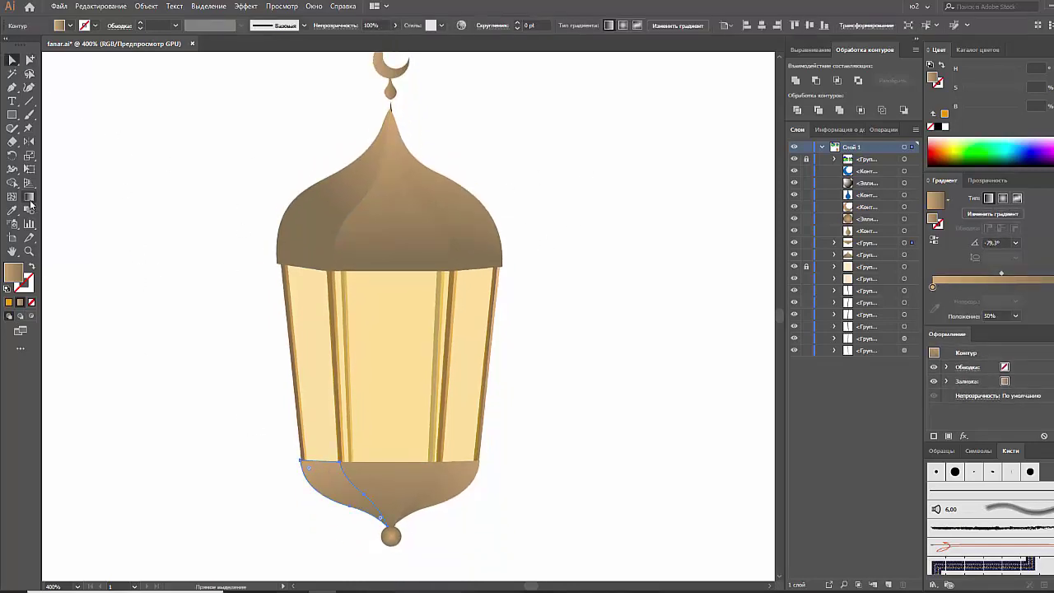
mouse_move(382, 399)
left_mouse_down()
mouse_move(338, 492)
mouse_move(368, 524)
left_mouse_up()
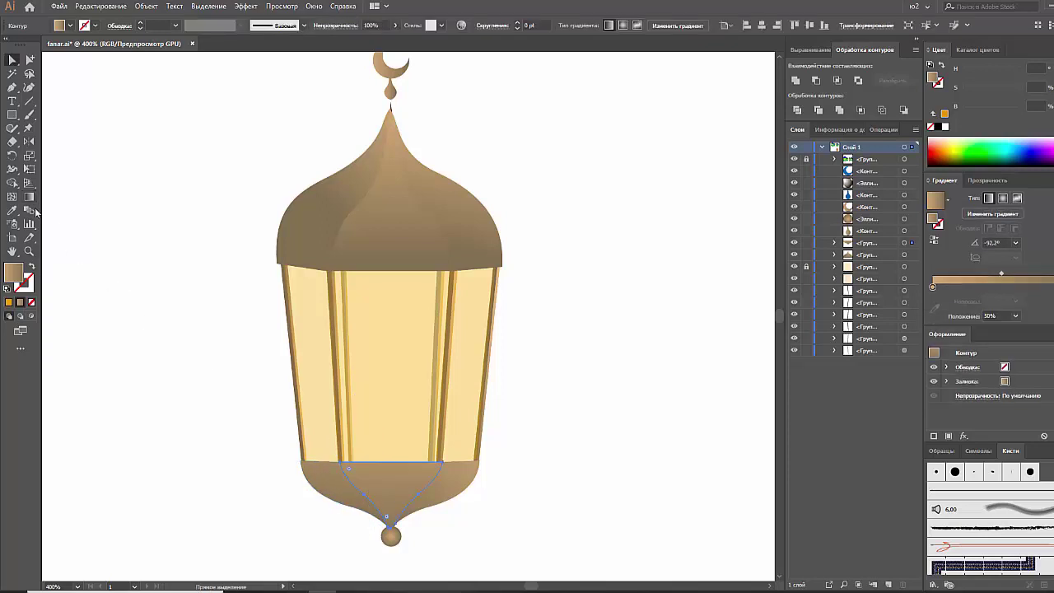
left_click_drag(470, 396, 387, 555)
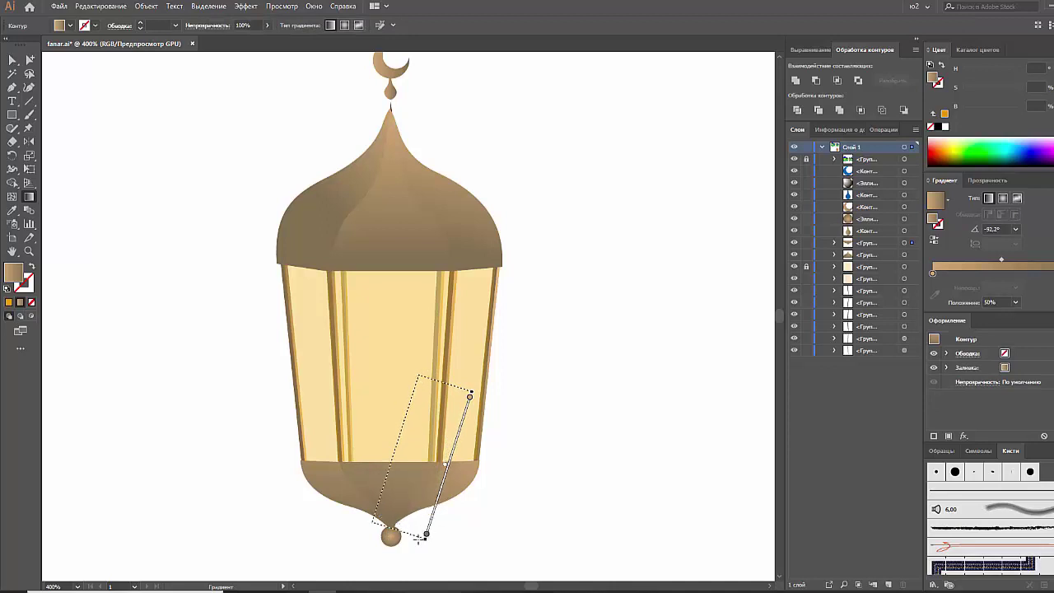
left_click_drag(491, 442, 396, 527)
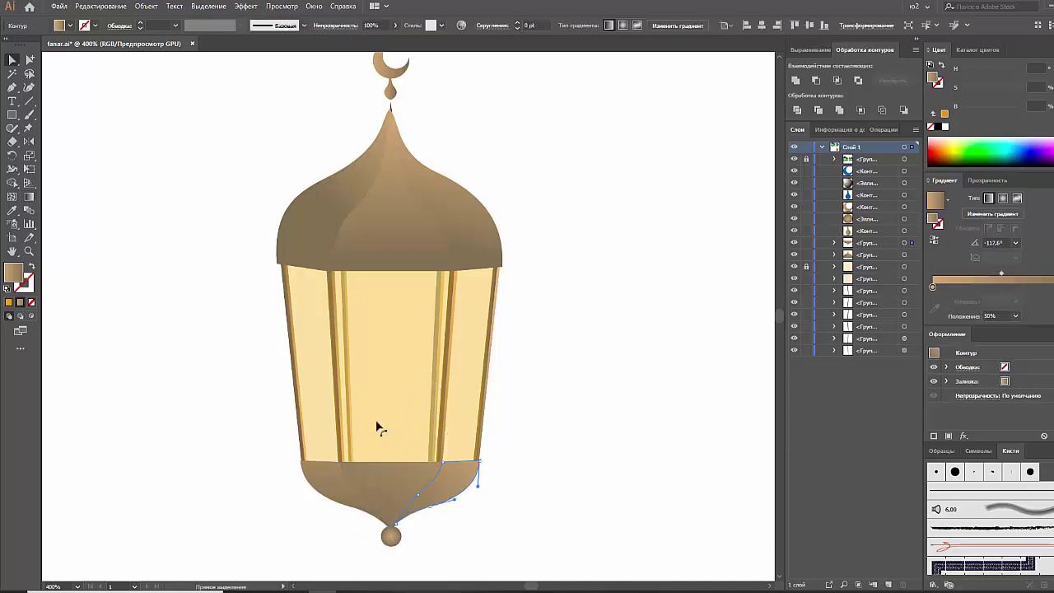
mouse_move(485, 335)
left_mouse_down()
mouse_move(545, 489)
mouse_move(607, 534)
left_mouse_up()
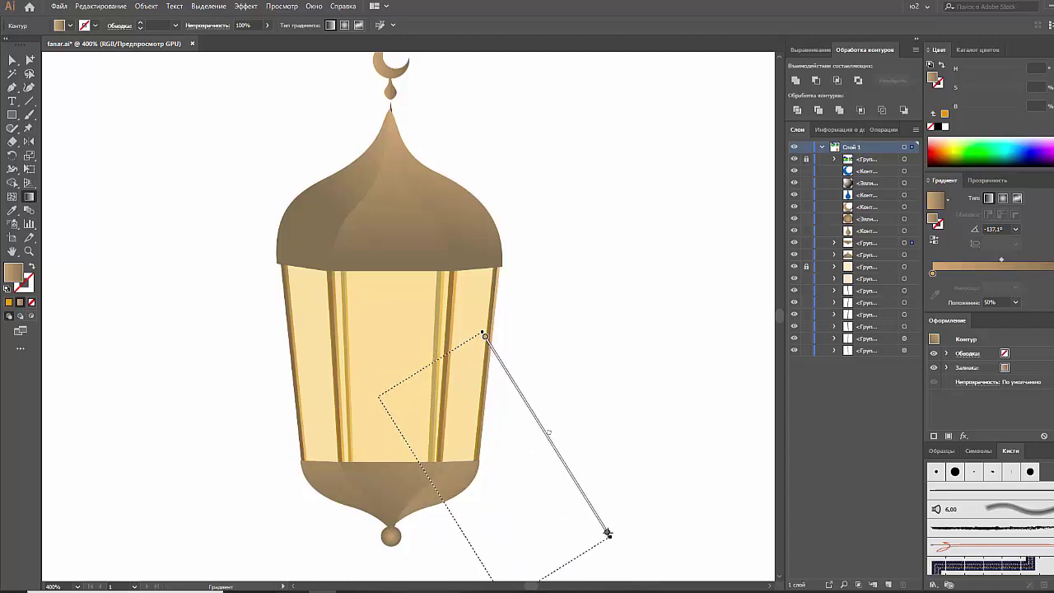
Step: Redrag the gradient direction across the upper dome section near the tip
key("v")
left_click(442, 228)
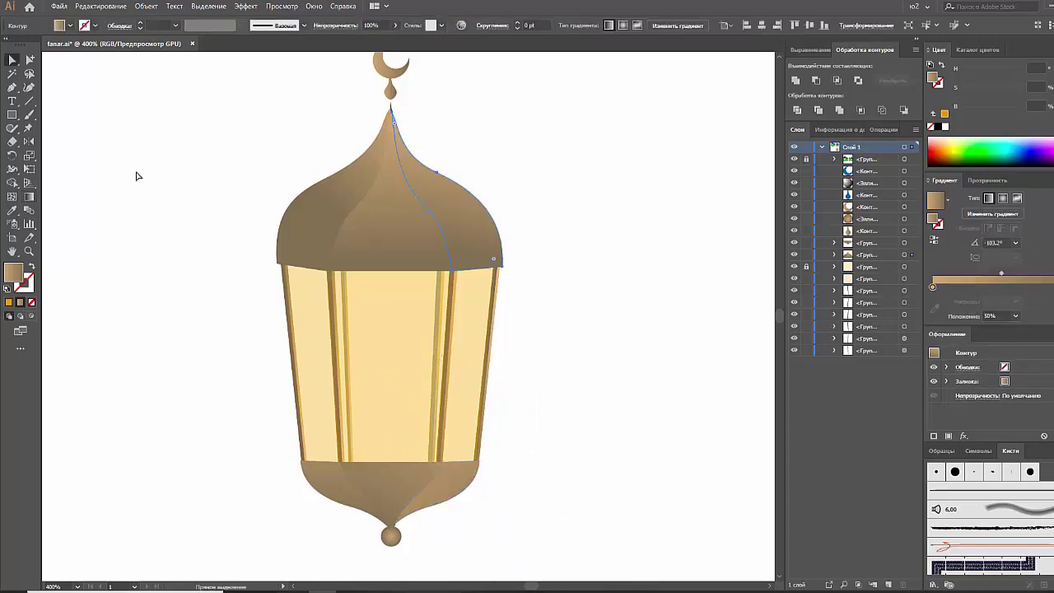
left_click(29, 196)
mouse_move(486, 143)
left_mouse_down()
mouse_move(384, 214)
mouse_move(463, 182)
left_mouse_up()
mouse_move(412, 125)
left_mouse_down()
mouse_move(581, 146)
mouse_move(558, 139)
left_mouse_up()
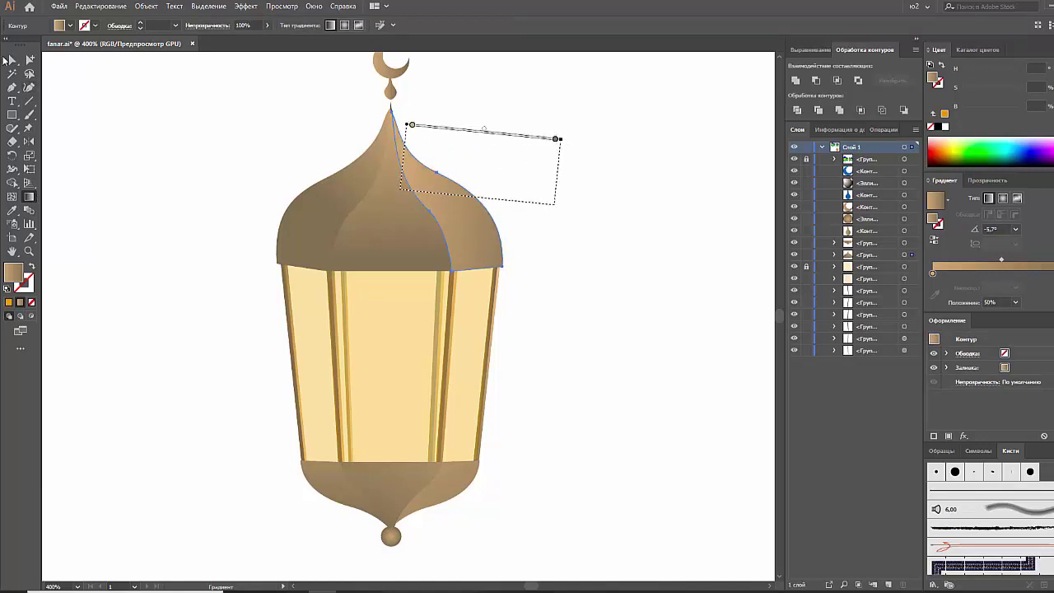
left_click(7, 59)
Step: Run the left dome section's gradient diagonally downward from the tip
scroll(198, 149, "up", 2)
scroll(214, 169, "down", 1)
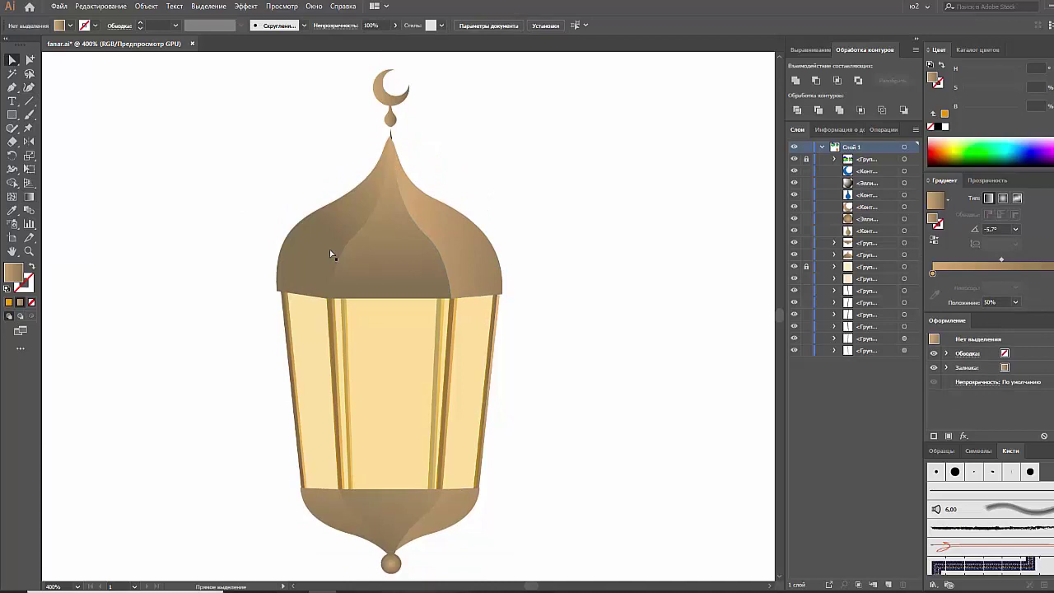
left_click(376, 259)
key("g")
mouse_move(448, 181)
left_mouse_down()
mouse_move(388, 266)
mouse_move(344, 297)
mouse_move(383, 313)
mouse_move(391, 329)
mouse_move(372, 337)
mouse_move(377, 317)
left_mouse_up()
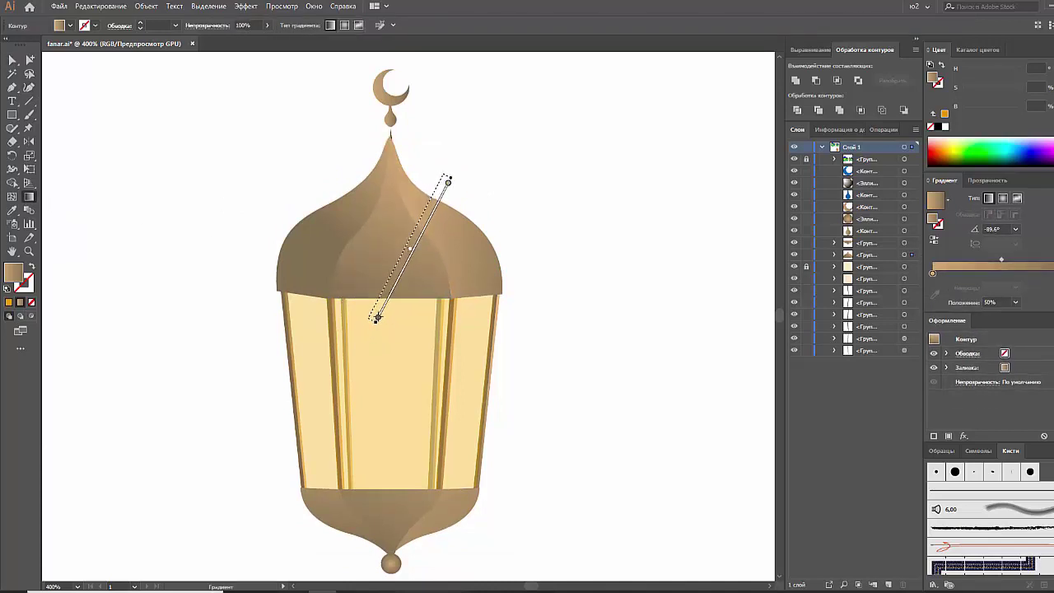
left_click(13, 61)
left_click(184, 130)
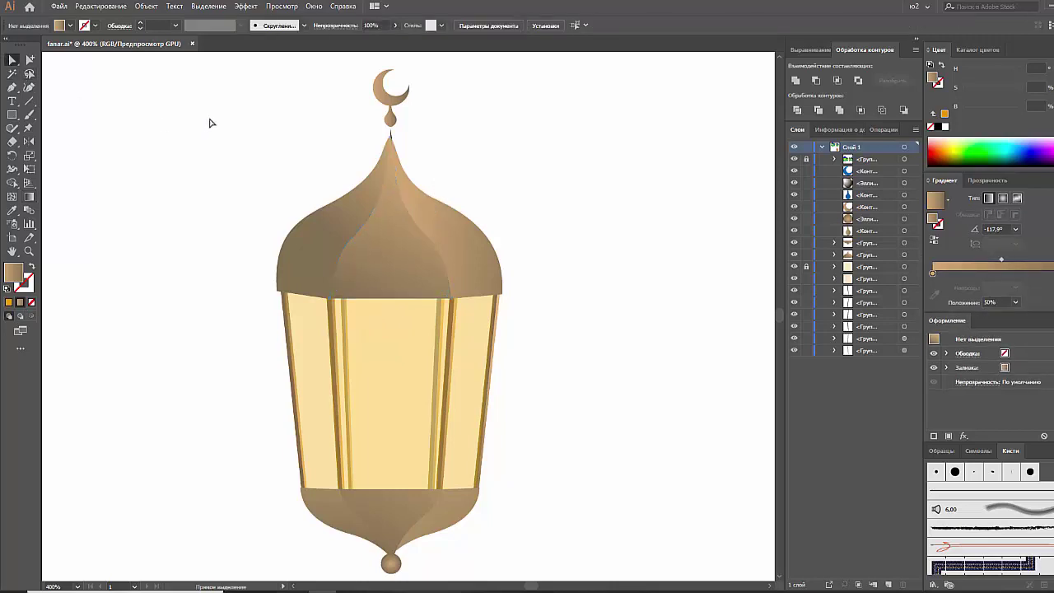
Step: Angle the right dome section's gradient diagonally down from the tip
key("ctrl+minus")
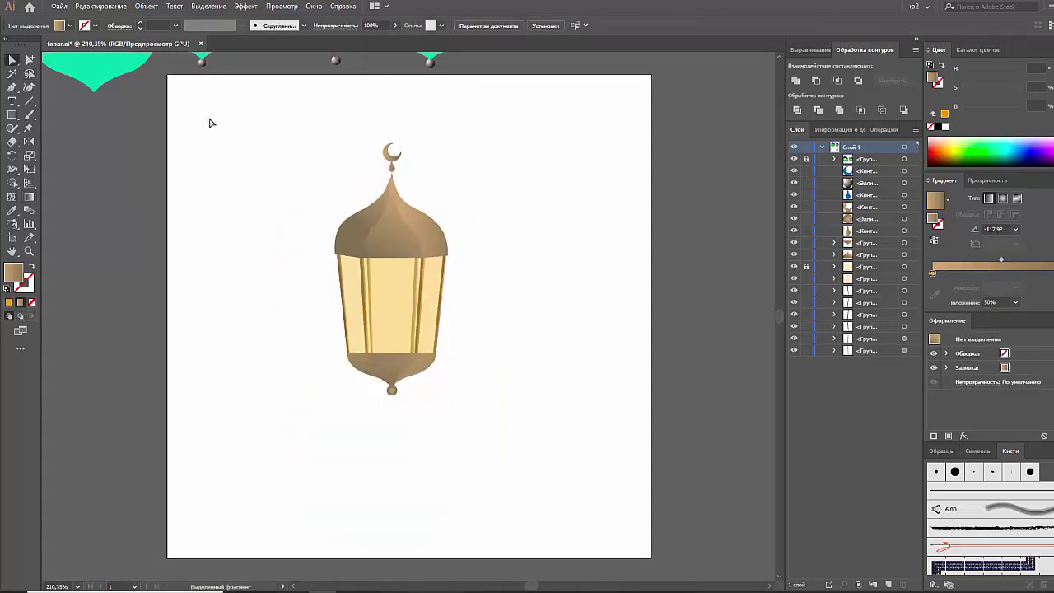
key("ctrl+plus")
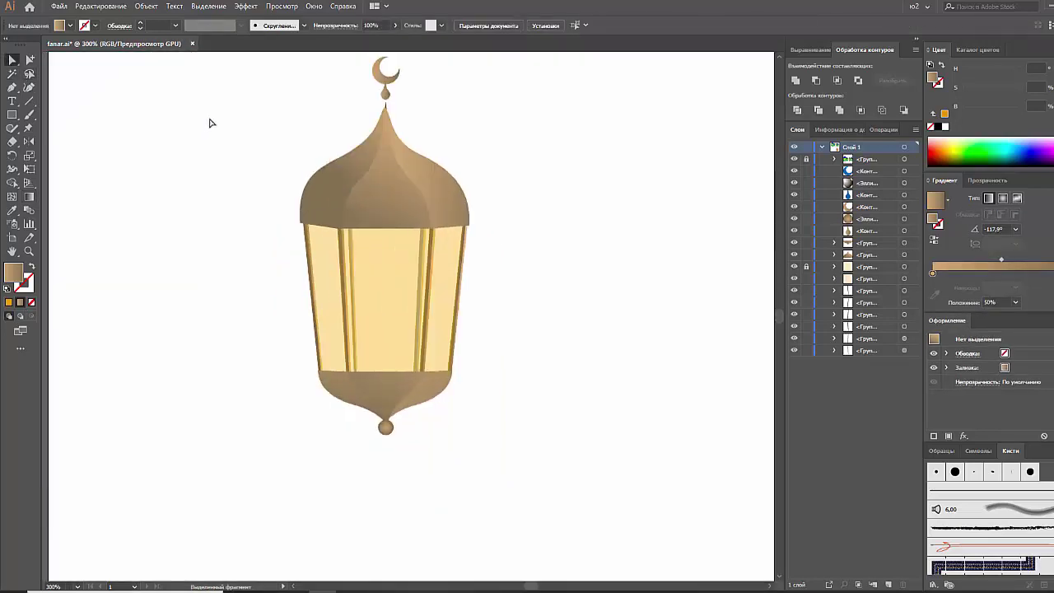
scroll(280, 222, "up", 2)
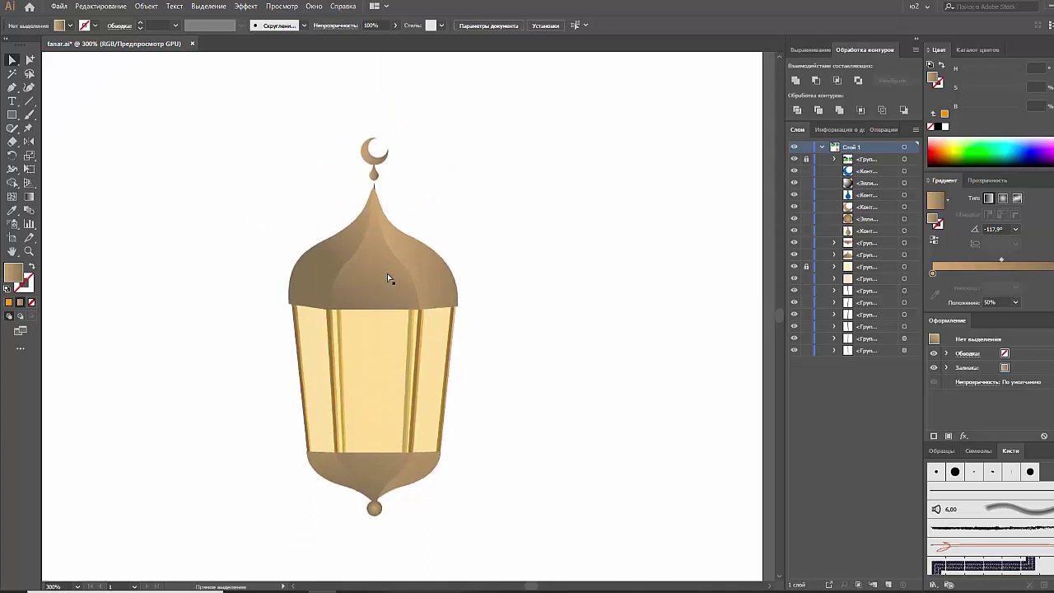
left_click(438, 273)
left_click(28, 196)
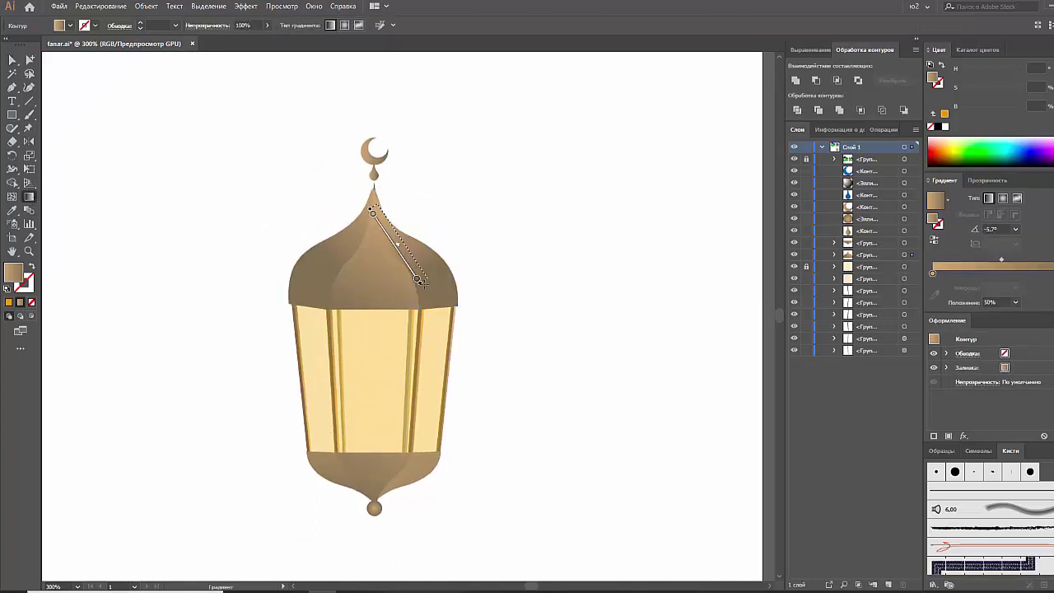
left_click_drag(373, 213, 420, 324)
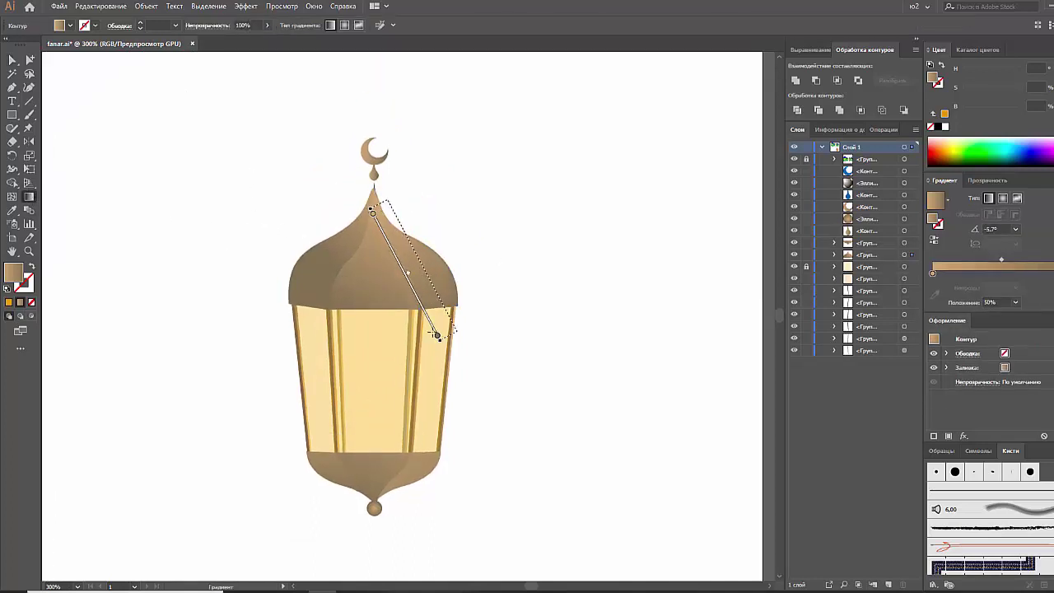
left_click(18, 63)
left_click(108, 110)
left_click(13, 114)
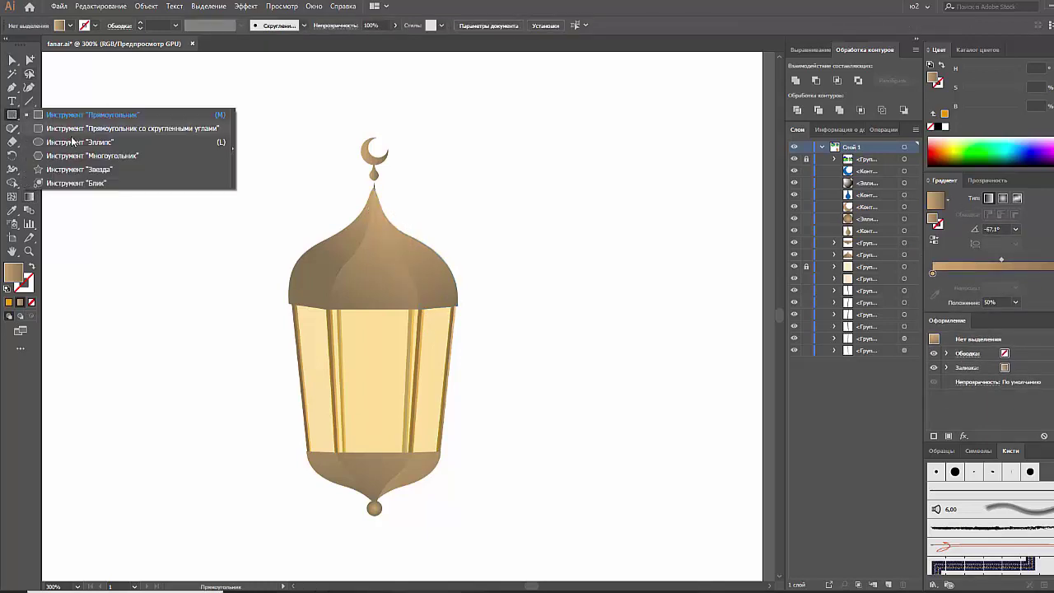
Step: Draw a circle at the upper left with a radial white-centred gradient fading to black
left_click(73, 142)
left_click_drag(111, 141, 228, 255)
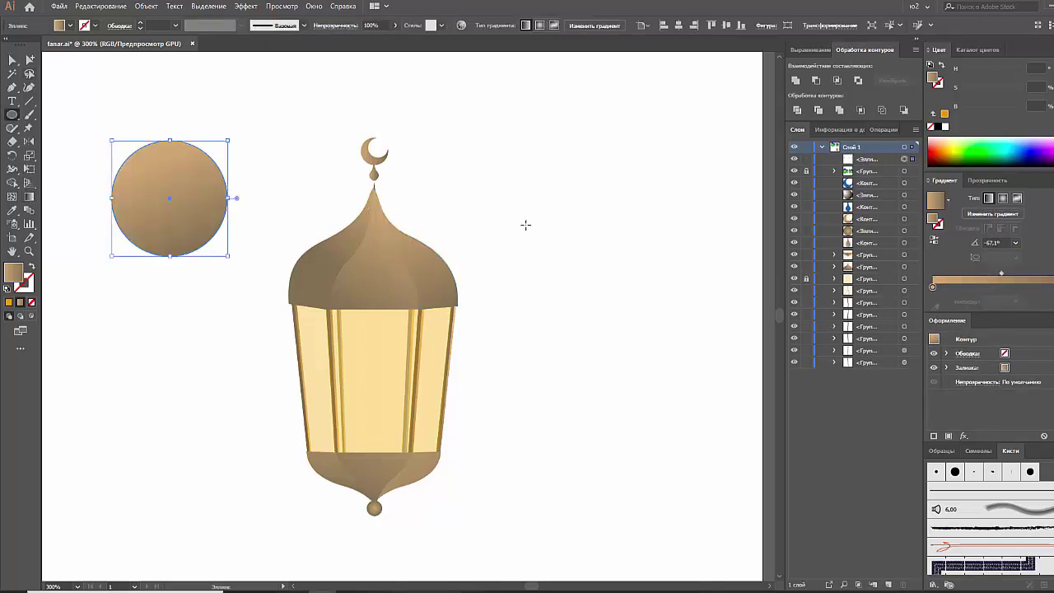
left_click(1002, 198)
left_click(947, 199)
left_click(943, 230)
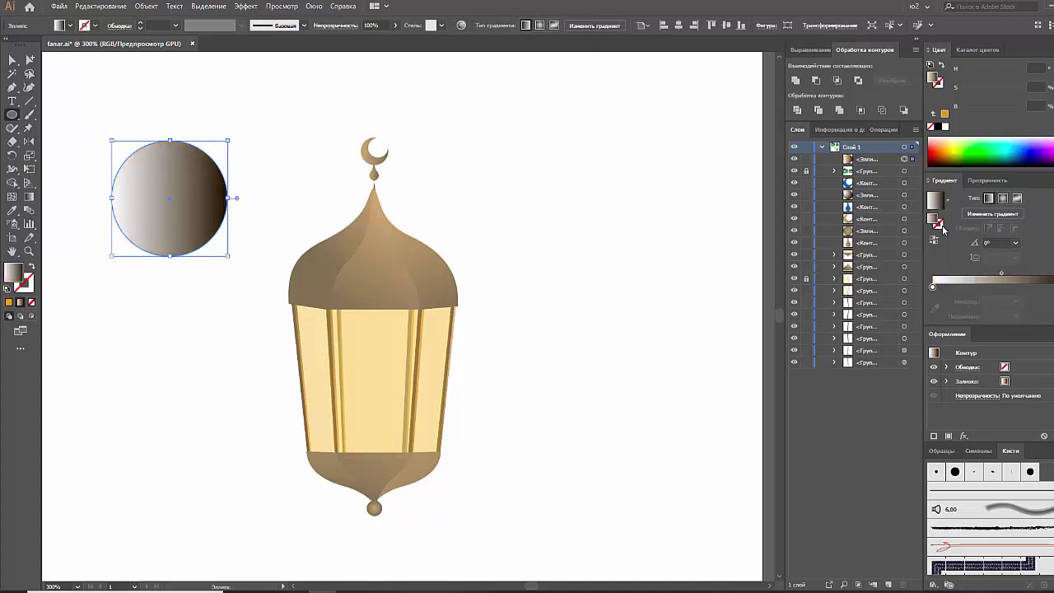
left_click(1002, 199)
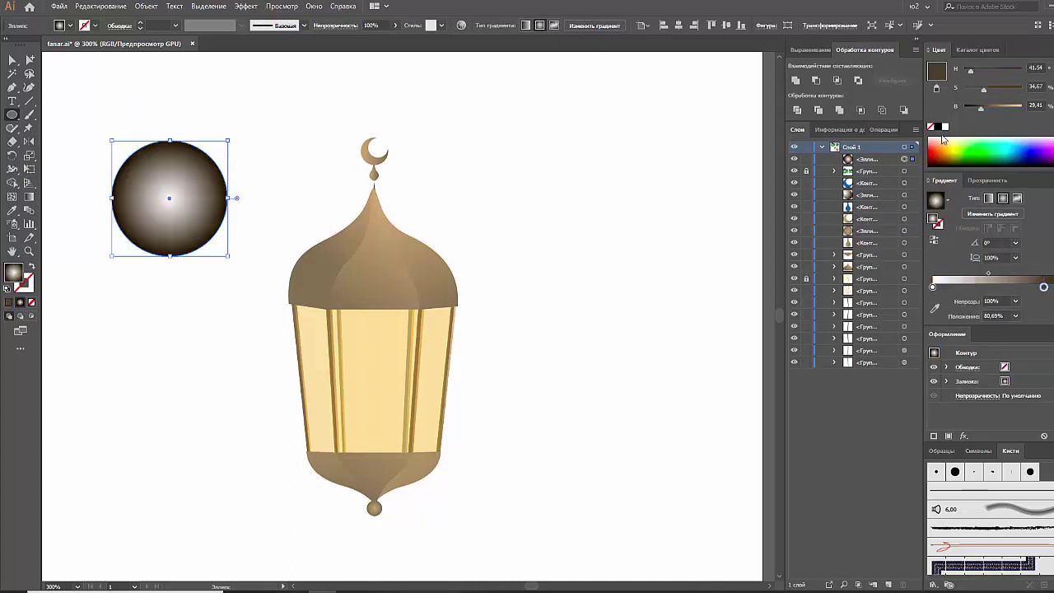
left_click(945, 126)
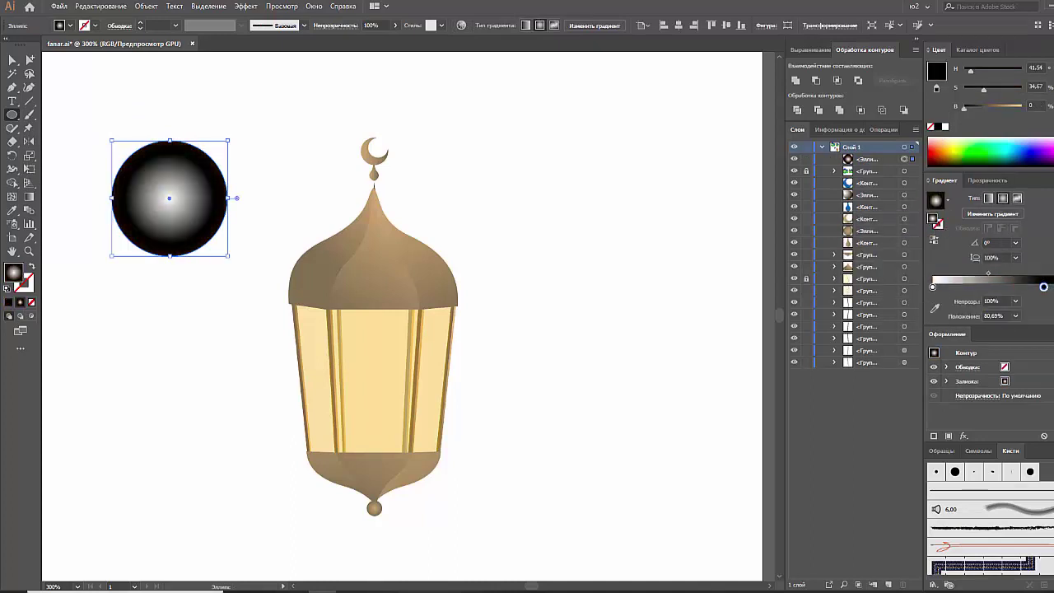
left_click(1043, 287)
left_click_drag(1000, 274, 975, 275)
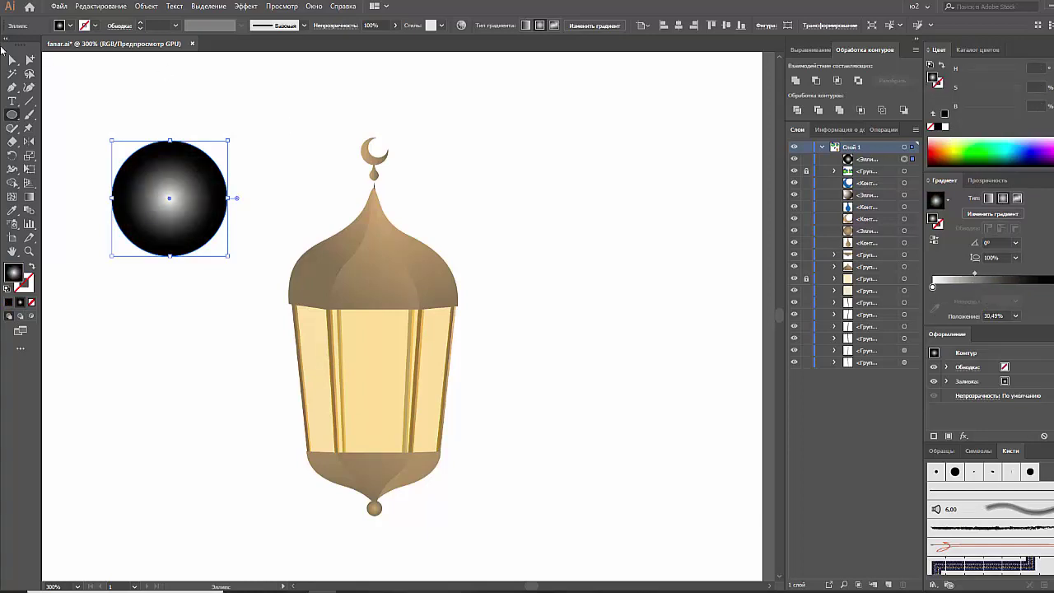
Step: Duplicate the circle above the lantern and reverse its gradient, widening the grey centre
key("ctrl+shift+a")
left_click_drag(288, 96, 404, 212)
key("v")
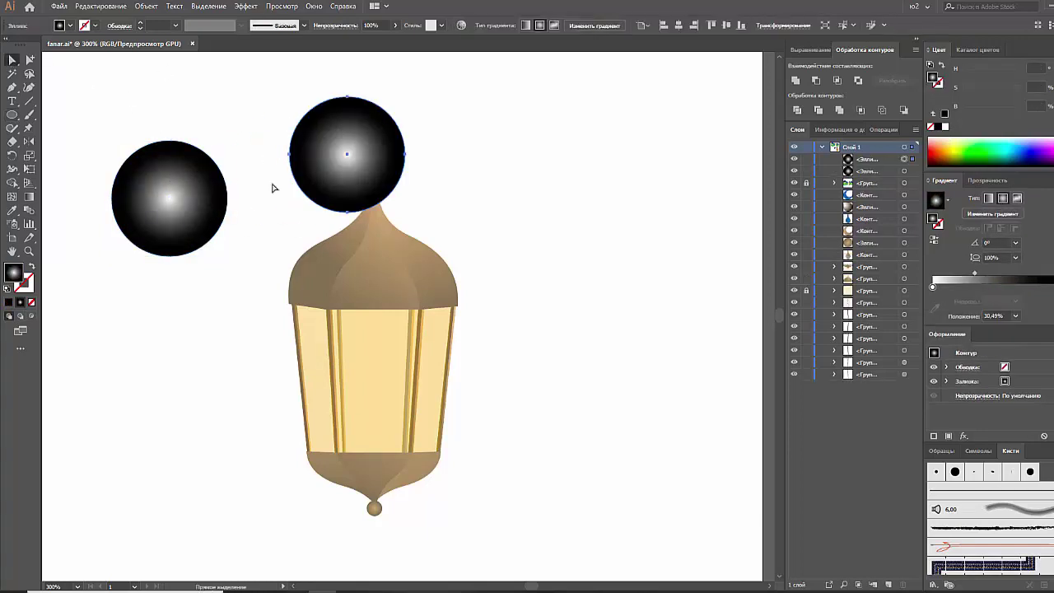
left_click(935, 240)
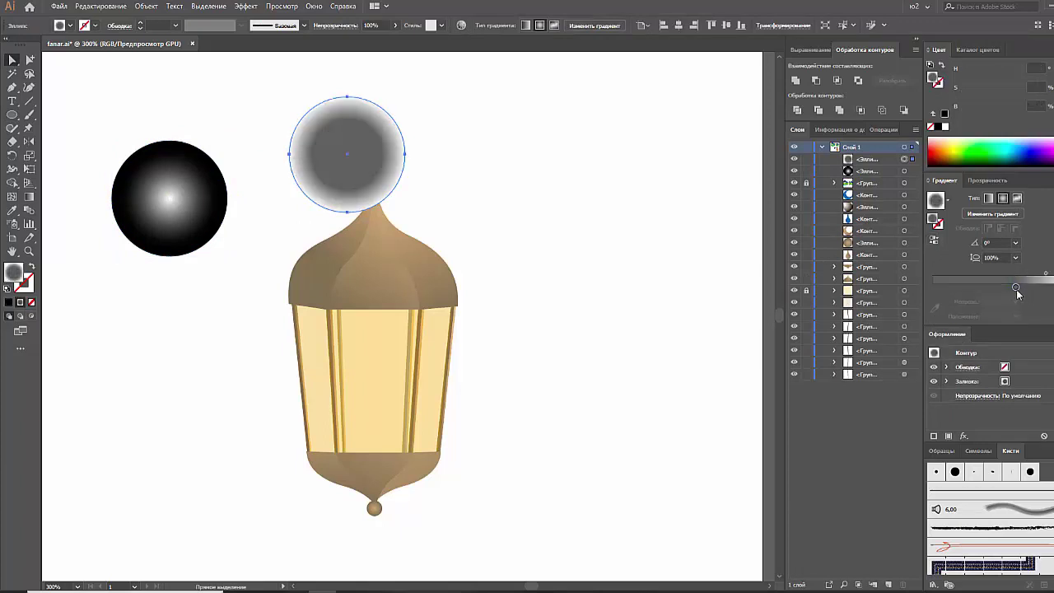
left_click(932, 286)
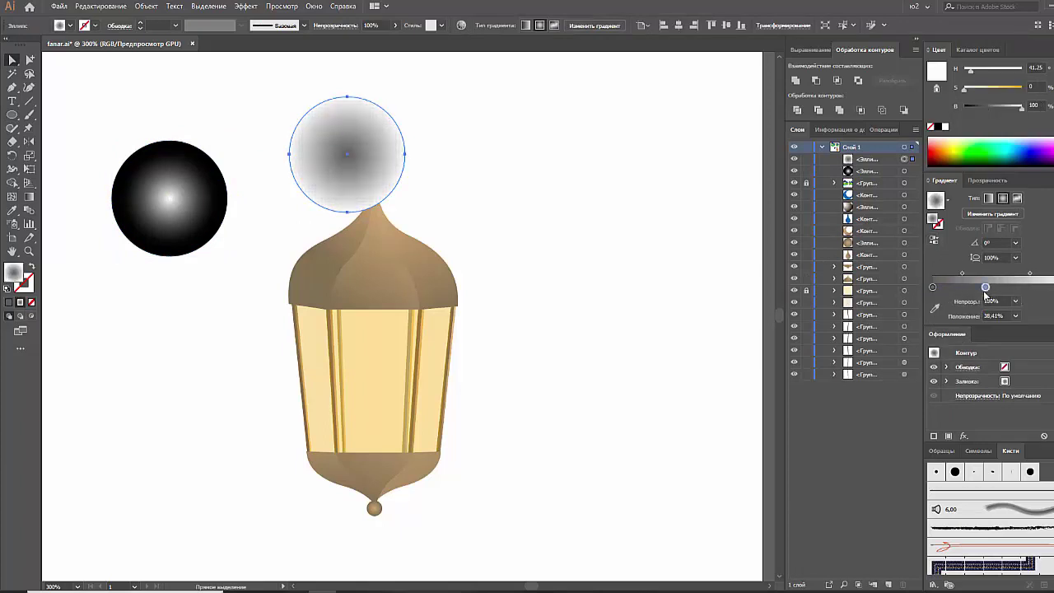
left_click_drag(932, 286, 986, 287)
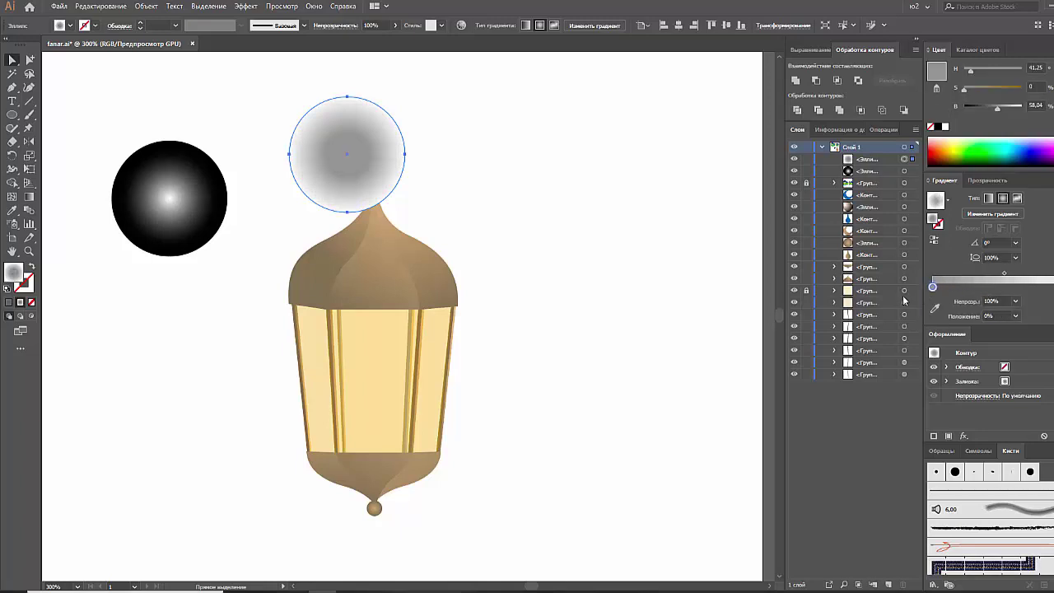
Step: Move the grey copy right of the crescent and soften it into a fading dot
left_click(416, 154)
left_click_drag(540, 160, 540, 160)
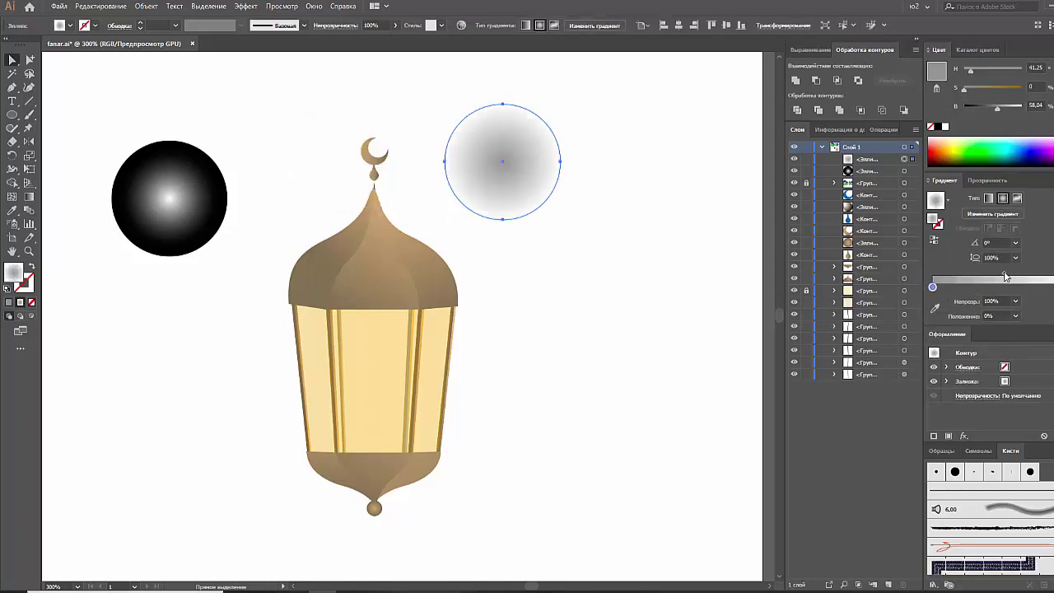
left_click_drag(1004, 277, 970, 275)
left_click(408, 255)
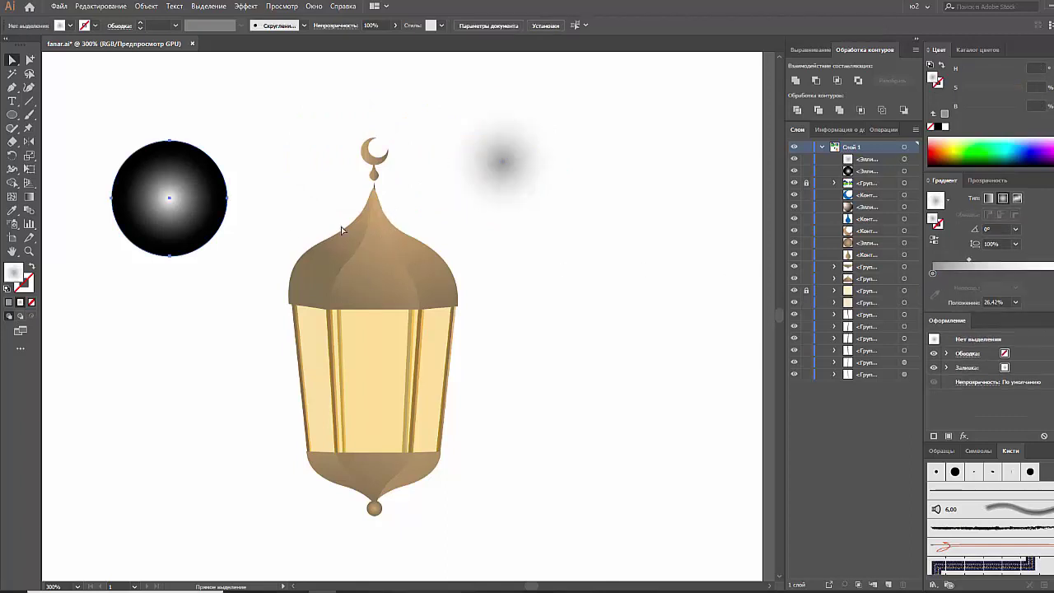
left_click(905, 171)
Step: Set the black-edged circle to Screen blending and move it onto the dome
left_click(986, 179)
left_click(962, 198)
left_click(960, 288)
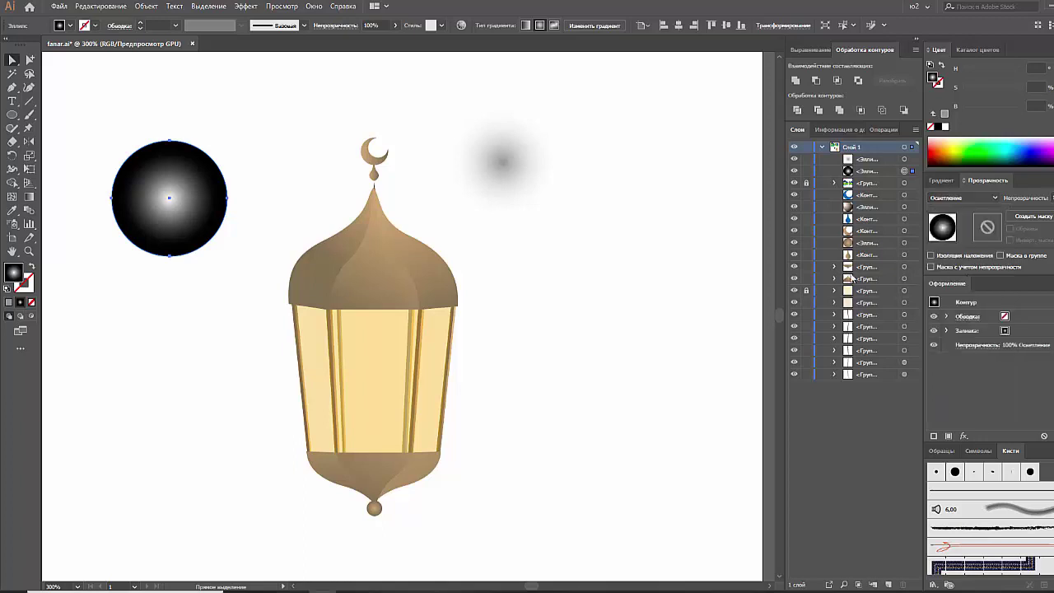
left_click_drag(209, 226, 408, 285)
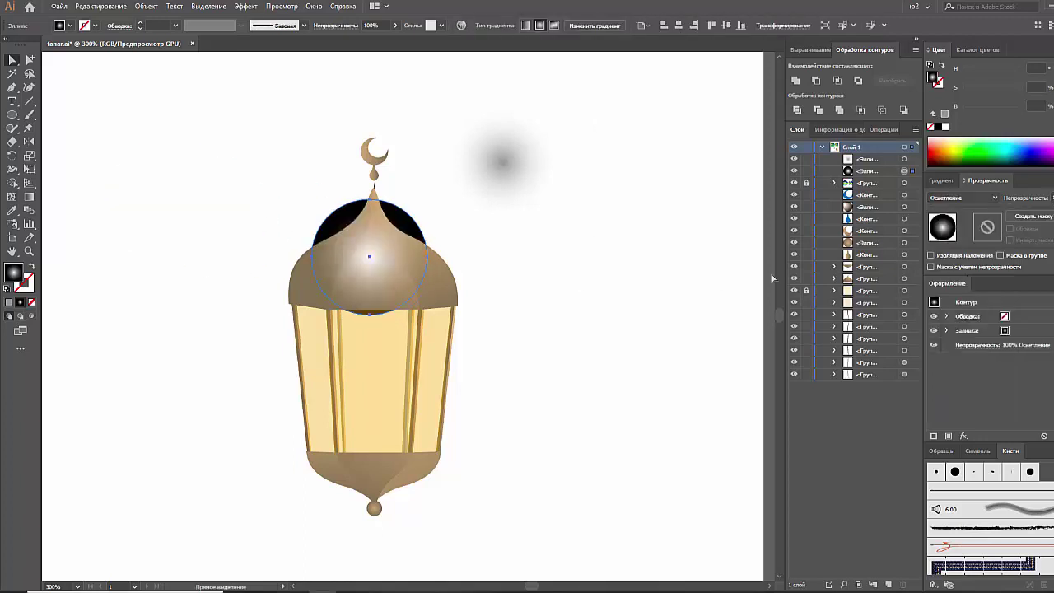
Step: Darken its grey gradient stop, squash it into a flat oval, and shift the grey circle left
left_click(945, 179)
left_click(982, 287)
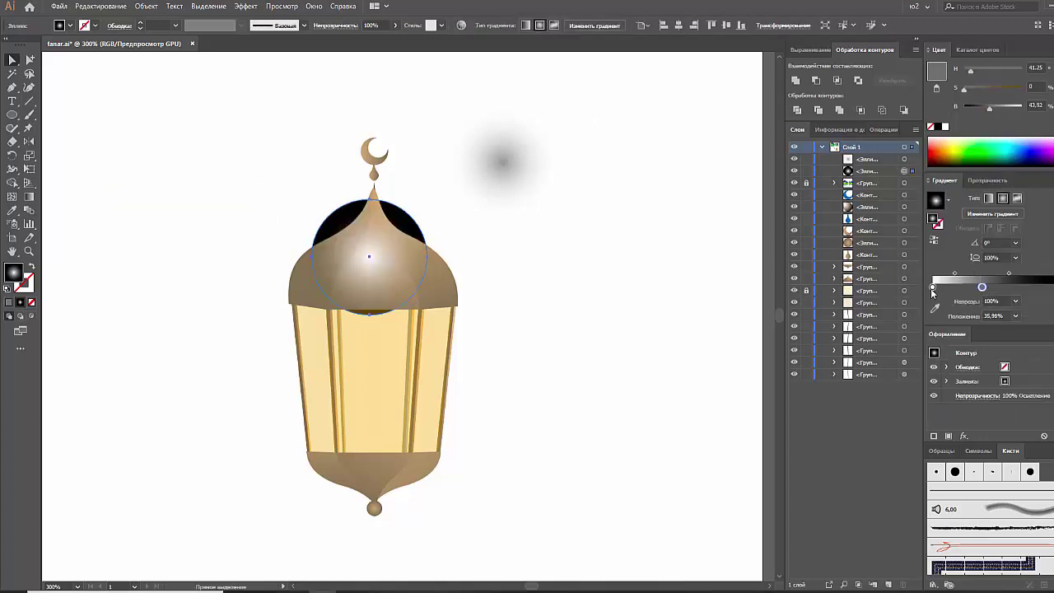
left_click(933, 290)
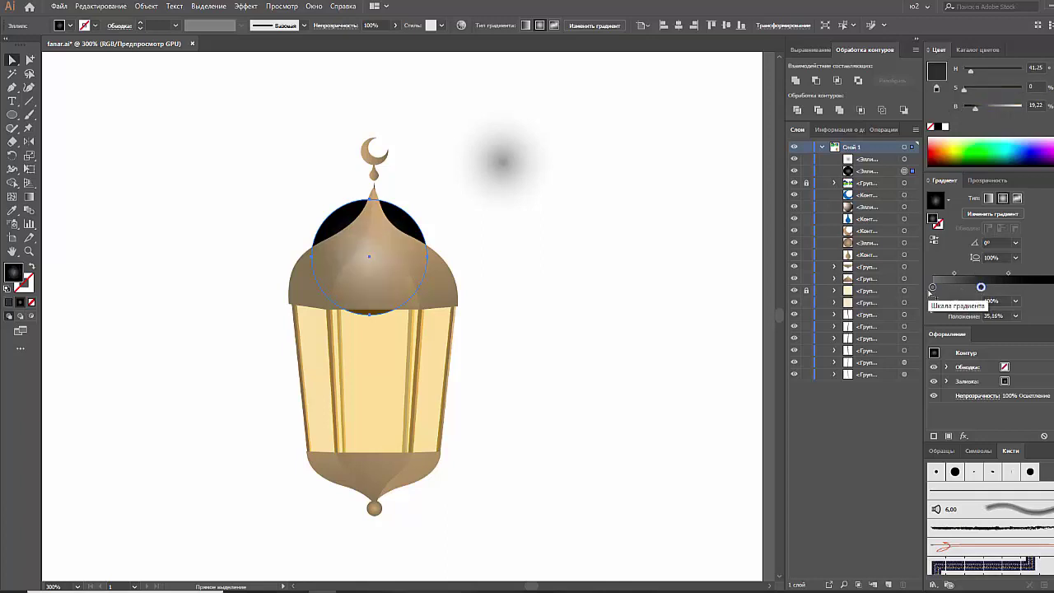
left_click_drag(980, 288, 955, 321)
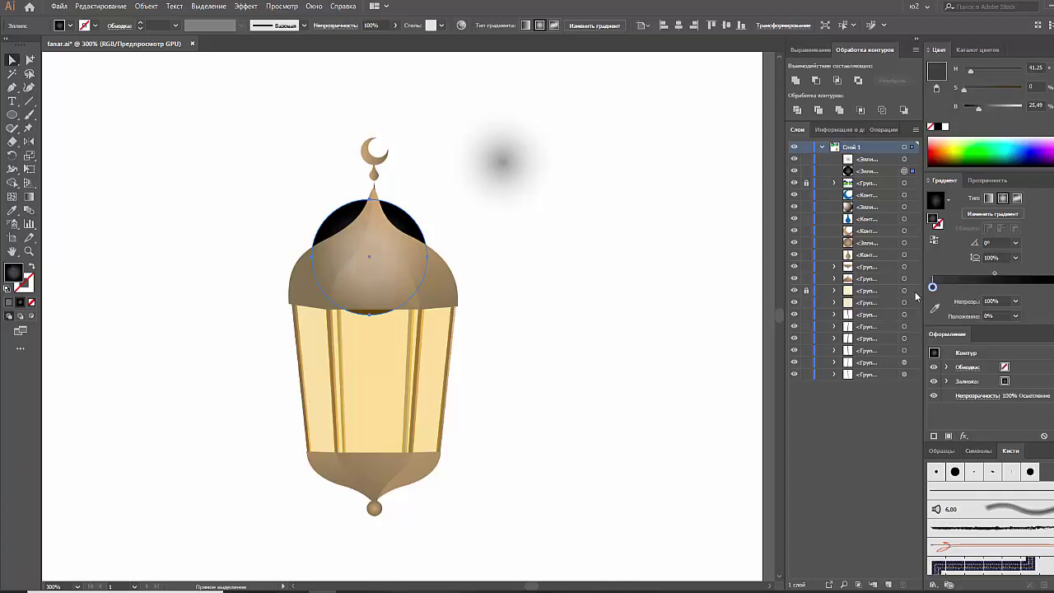
left_click(369, 204)
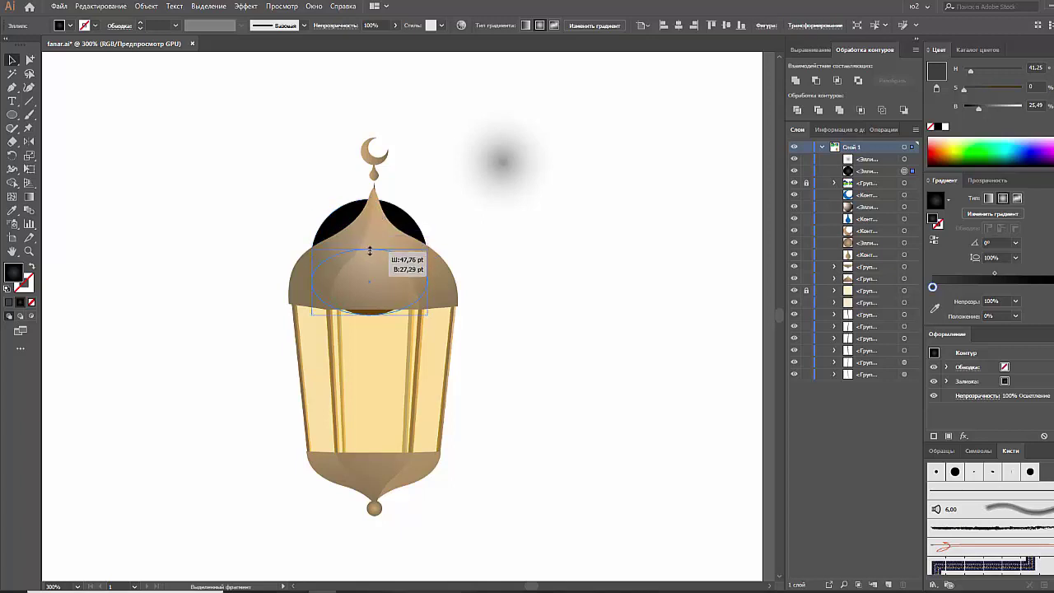
mouse_move(370, 200)
left_mouse_down()
mouse_move(371, 243)
mouse_move(398, 264)
left_mouse_up()
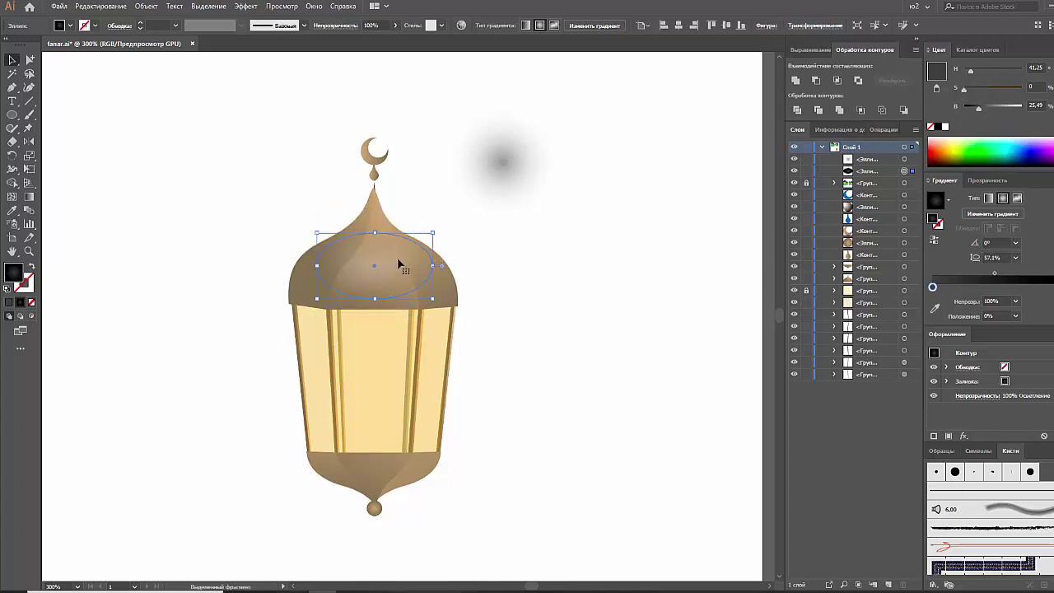
left_click(506, 271)
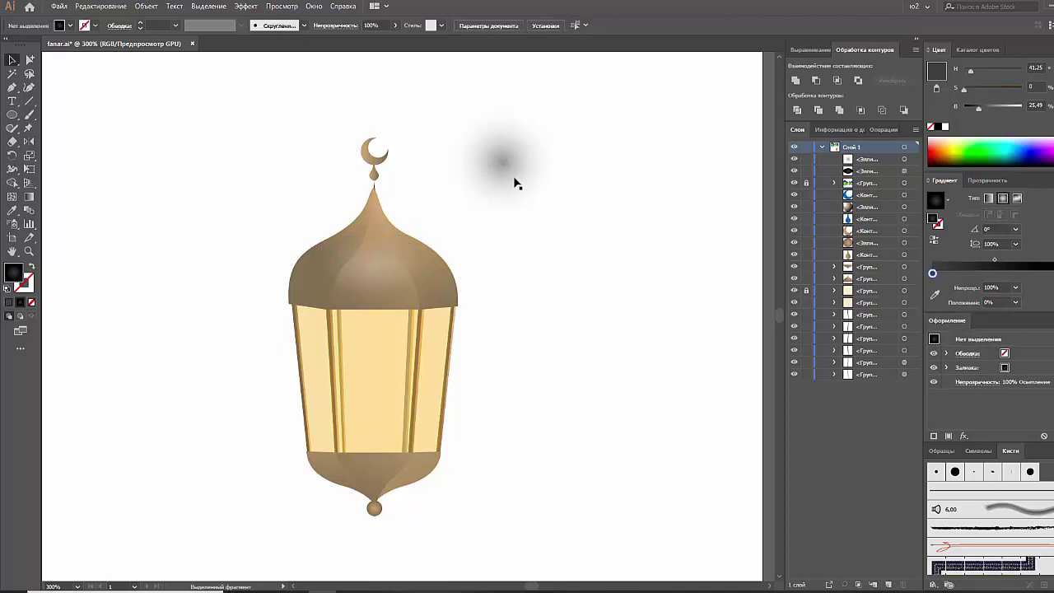
left_click_drag(515, 181, 312, 328)
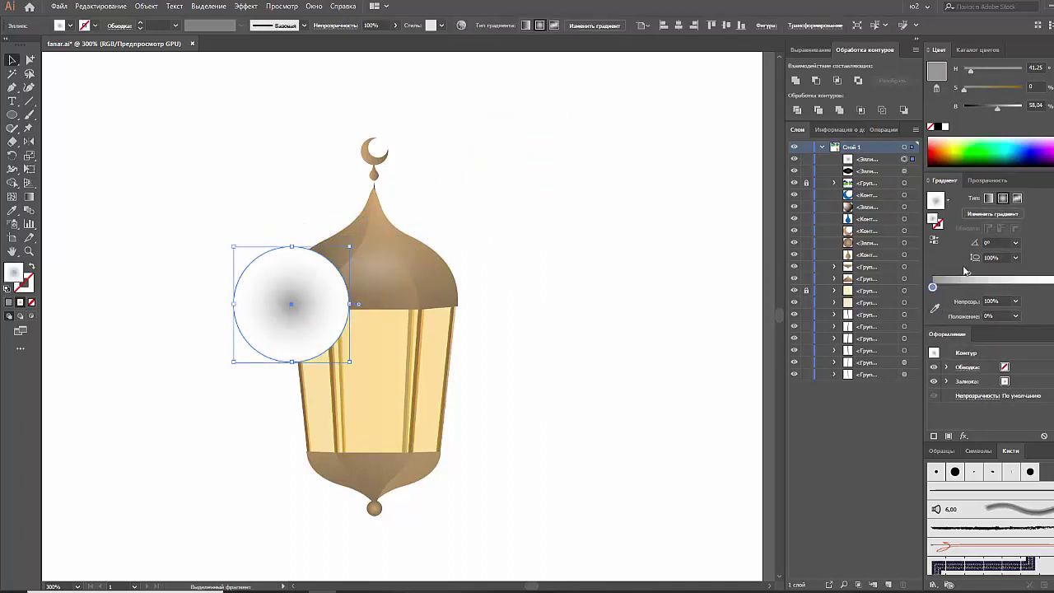
Step: Set the grey shadow circle's blend mode to Multiply
left_click(987, 180)
left_click(962, 197)
left_click(972, 241)
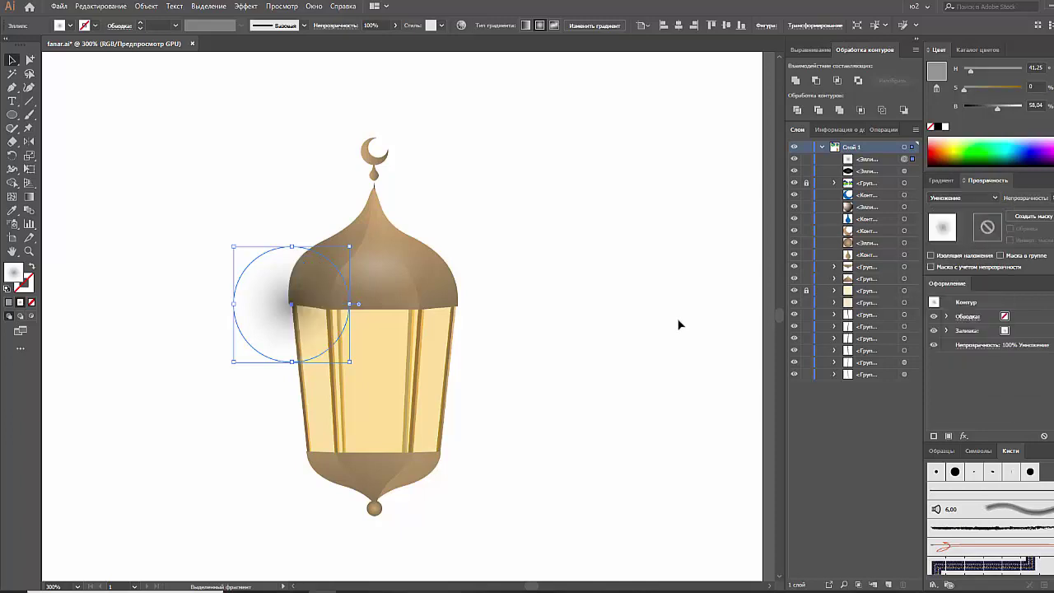
Step: Duplicate the shadow circle to the lantern's right and copy the dome to the upper right
left_click(674, 320)
left_click_drag(291, 264, 283, 261)
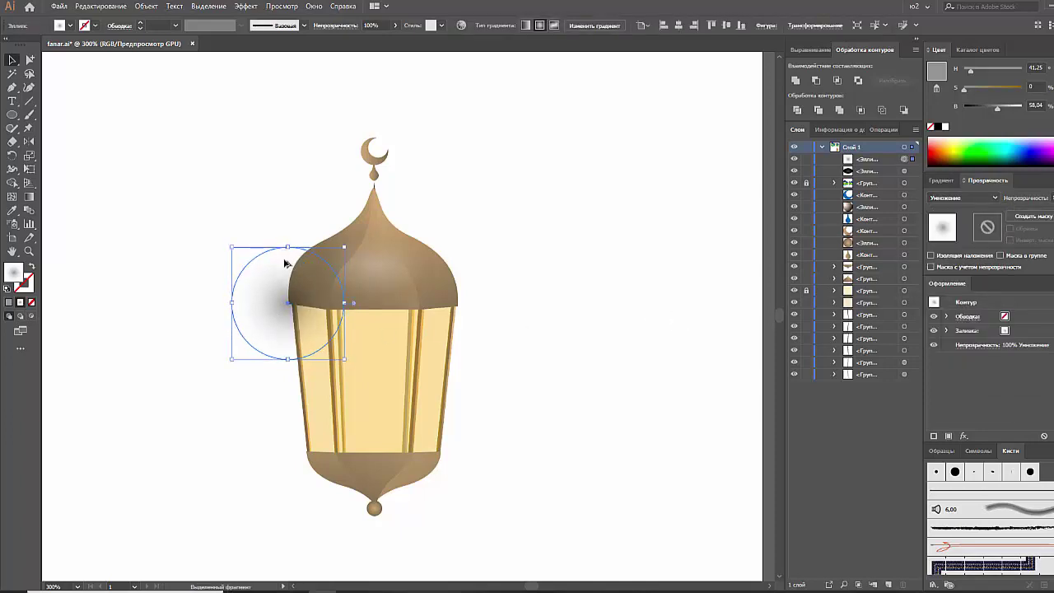
left_click_drag(284, 263, 550, 337)
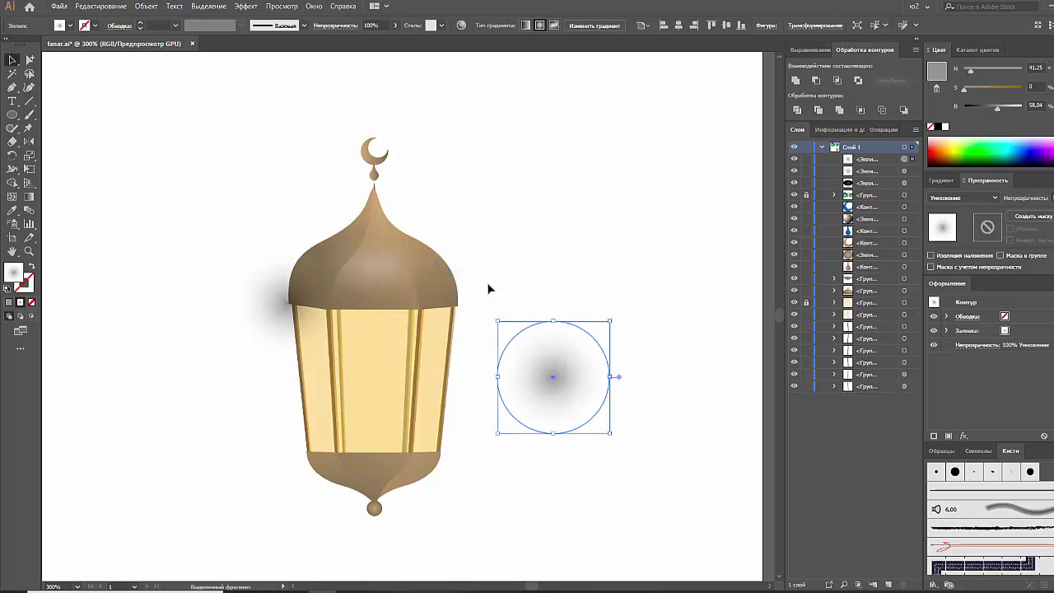
left_click_drag(449, 277, 605, 205, "alt")
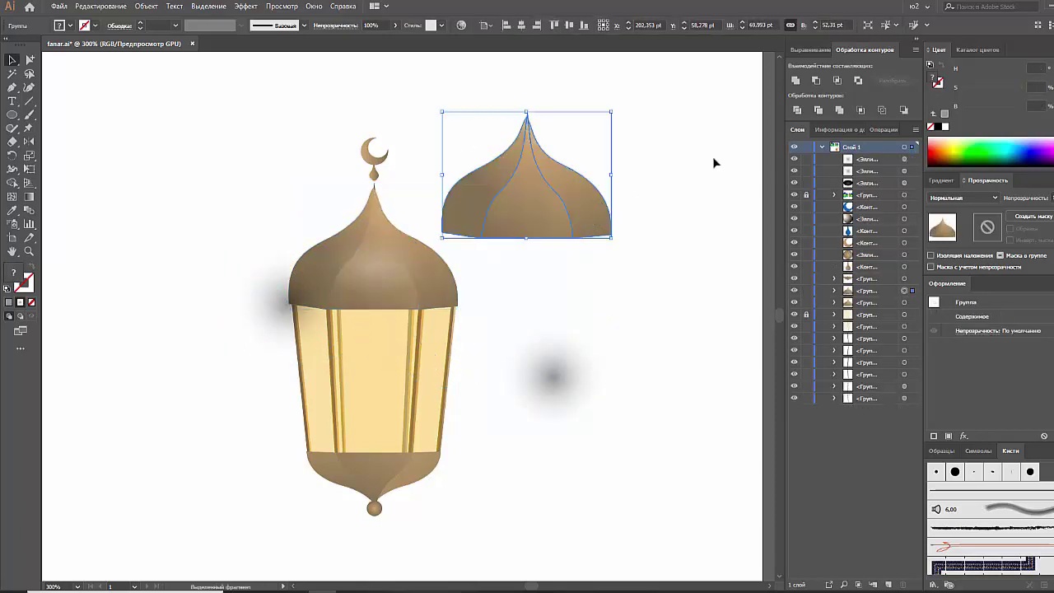
Step: Unite the dome copy into one shape, then brighten and narrow the dome's Screen glow ellipse
left_click(810, 83)
left_click_drag(549, 197, 567, 172)
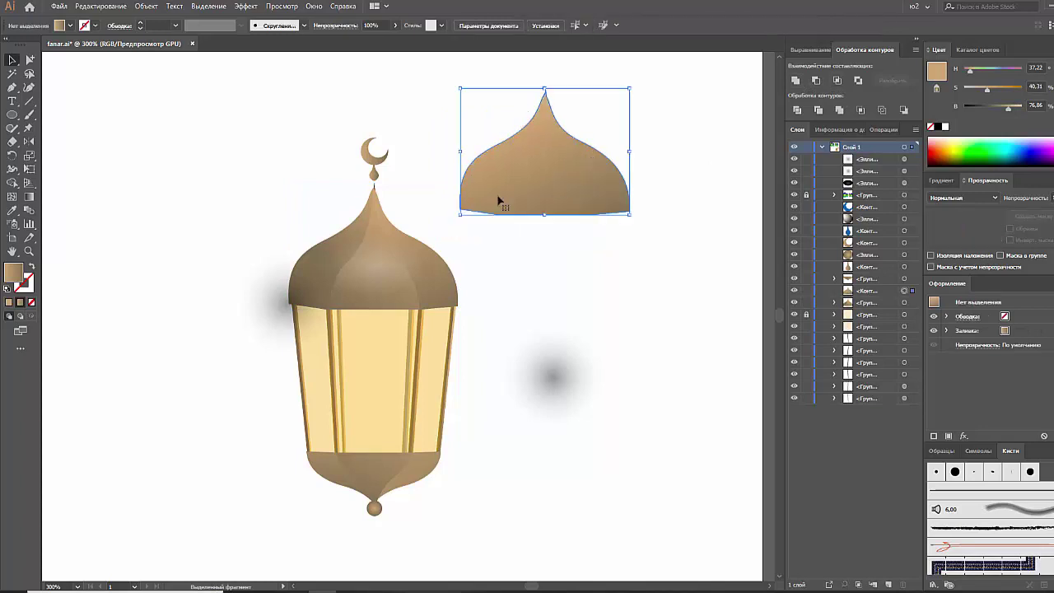
left_click(380, 249)
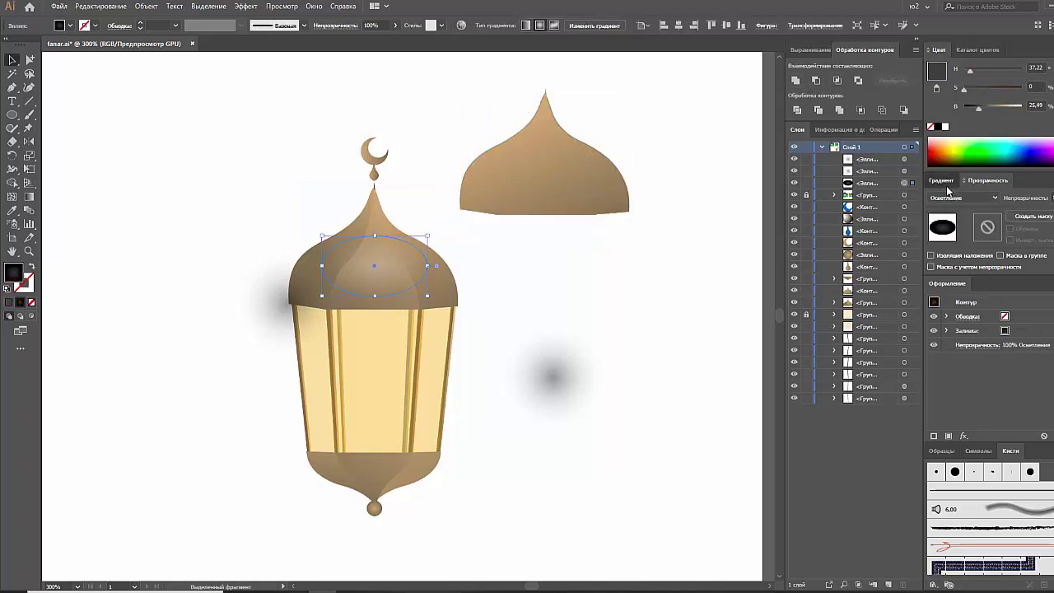
left_click(945, 180)
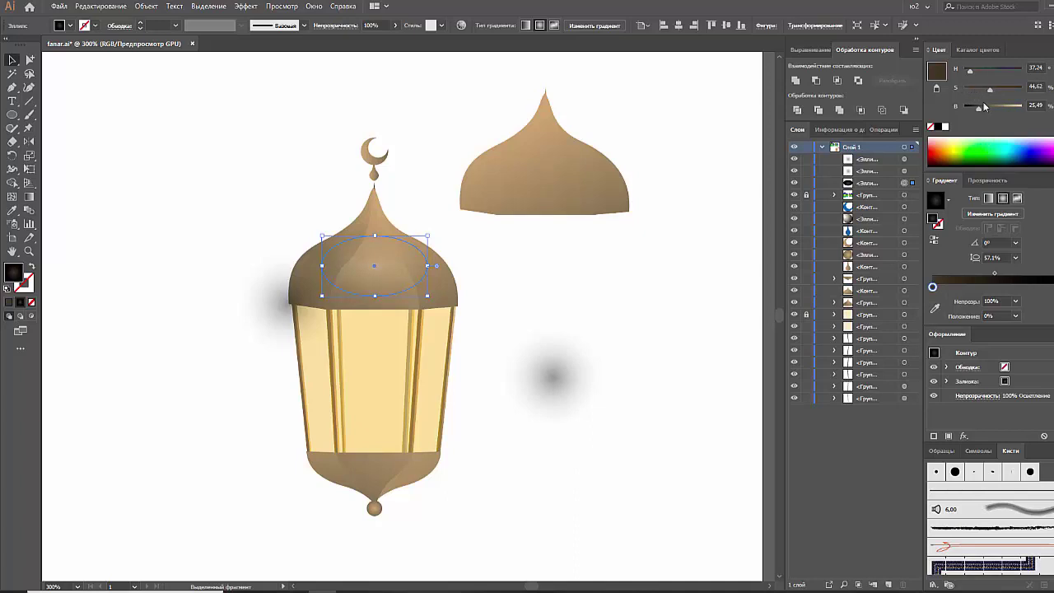
mouse_move(984, 107)
left_mouse_down()
mouse_move(997, 108)
mouse_move(987, 110)
mouse_move(989, 97)
left_mouse_up()
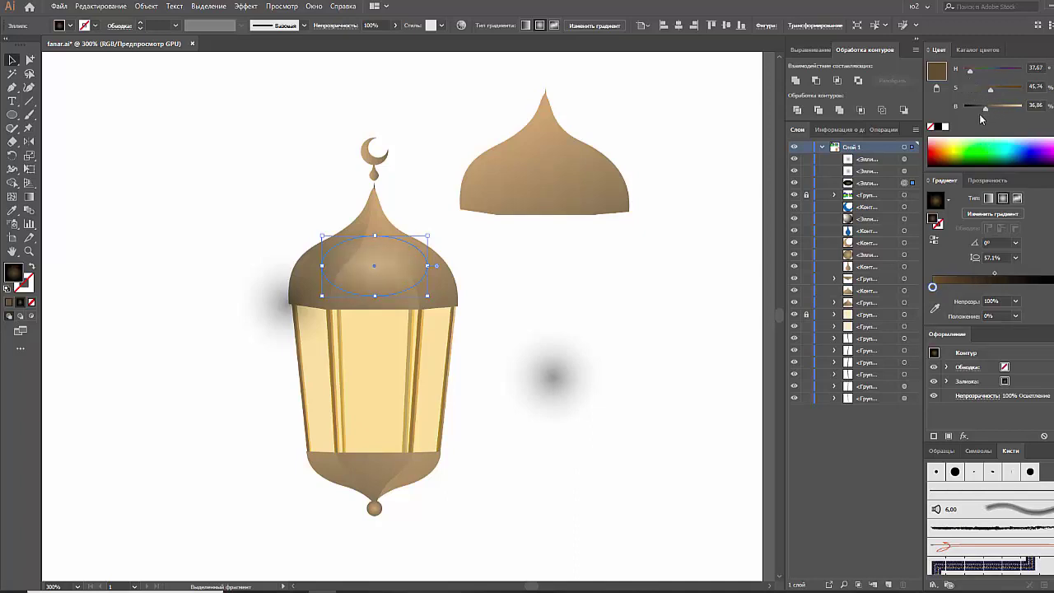
left_click_drag(428, 265, 376, 243)
left_click(495, 256)
Step: Lock the lantern body and crescent finial with Ctrl+2, then stretch the grey shadow across the glass top
left_click(403, 444)
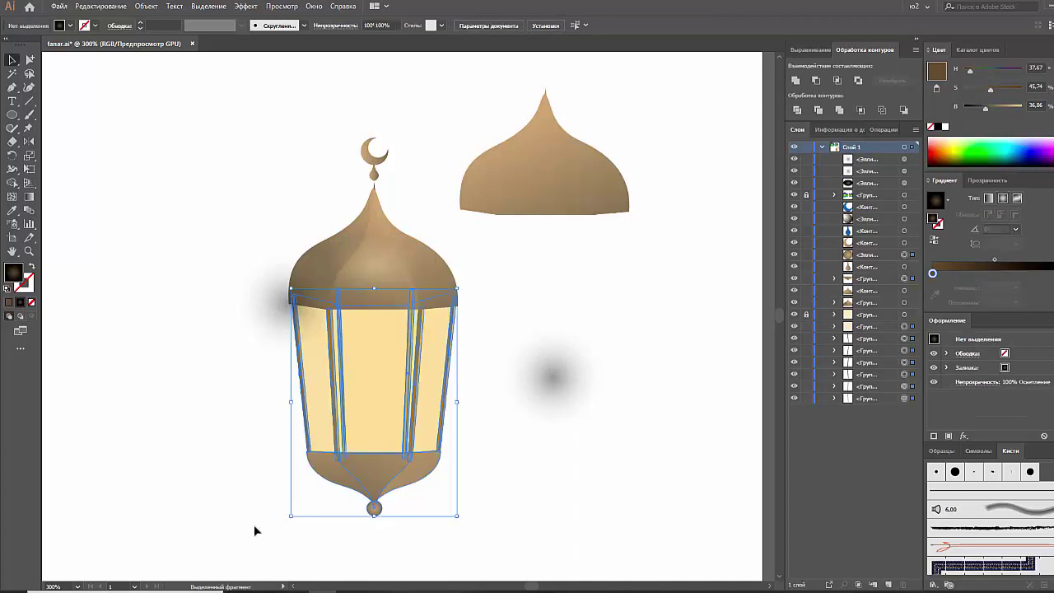
key("ctrl+2")
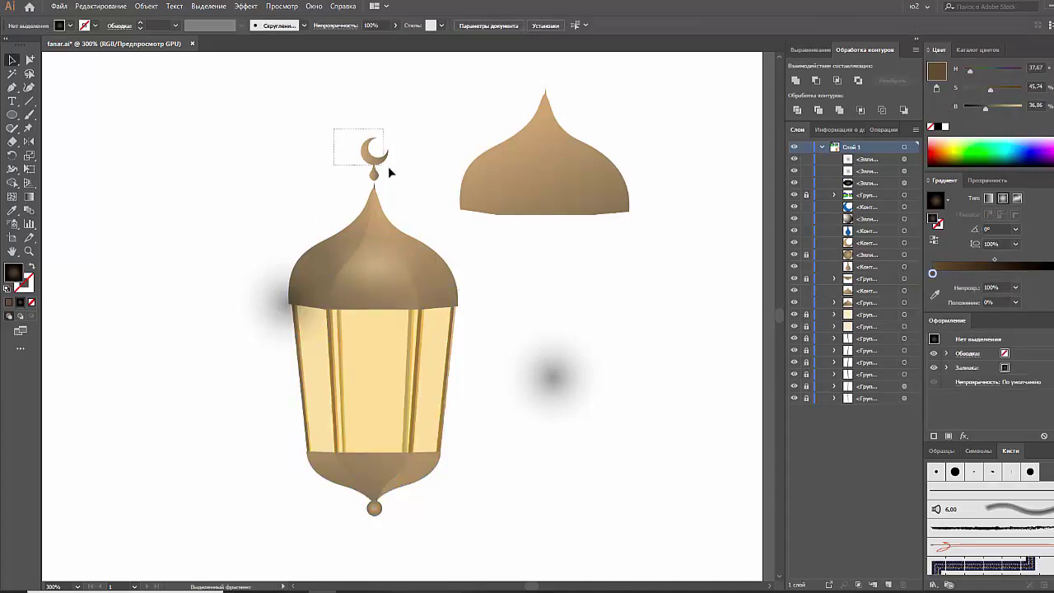
left_click(388, 168)
key("ctrl+2")
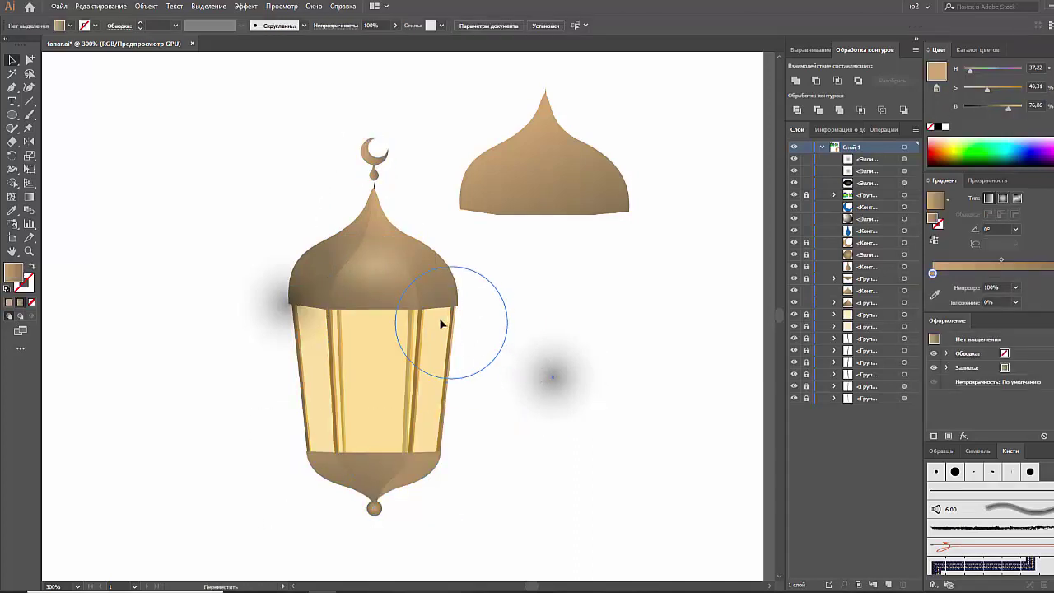
mouse_move(544, 380)
left_mouse_down()
mouse_move(450, 315)
mouse_move(394, 344)
mouse_move(501, 327)
left_mouse_up()
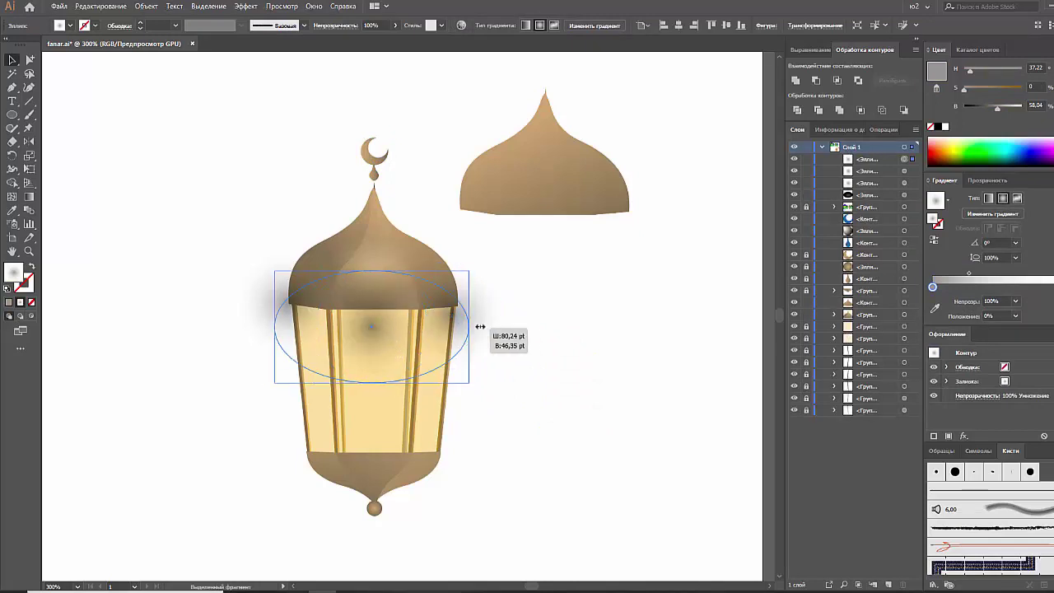
left_click(541, 397)
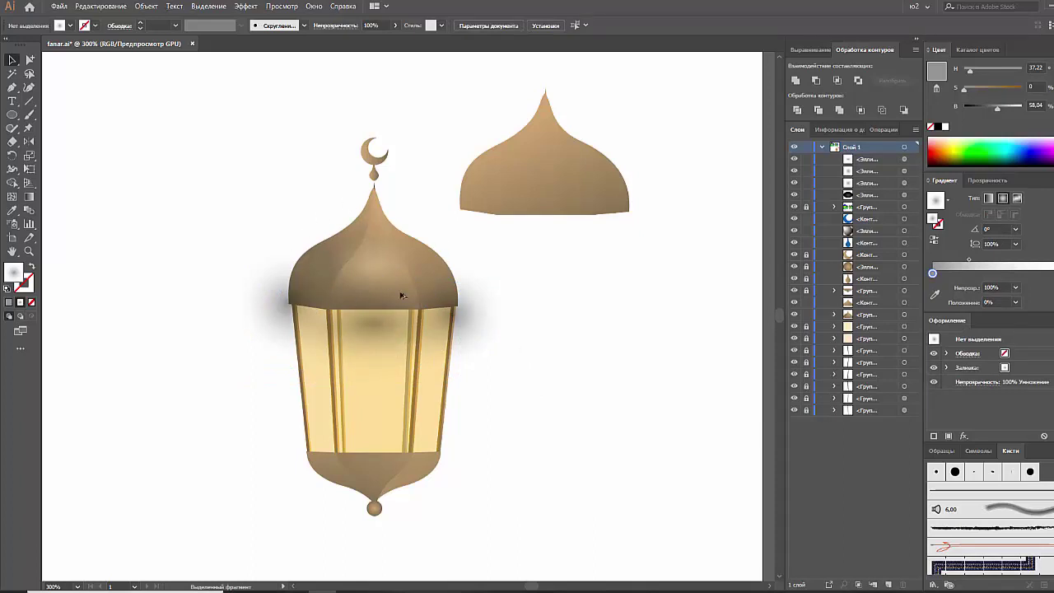
Step: Shrink the multiply ellipse onto the dome's top and soften its gradient stops
left_click(404, 236)
left_click_drag(384, 171, 384, 201, "alt")
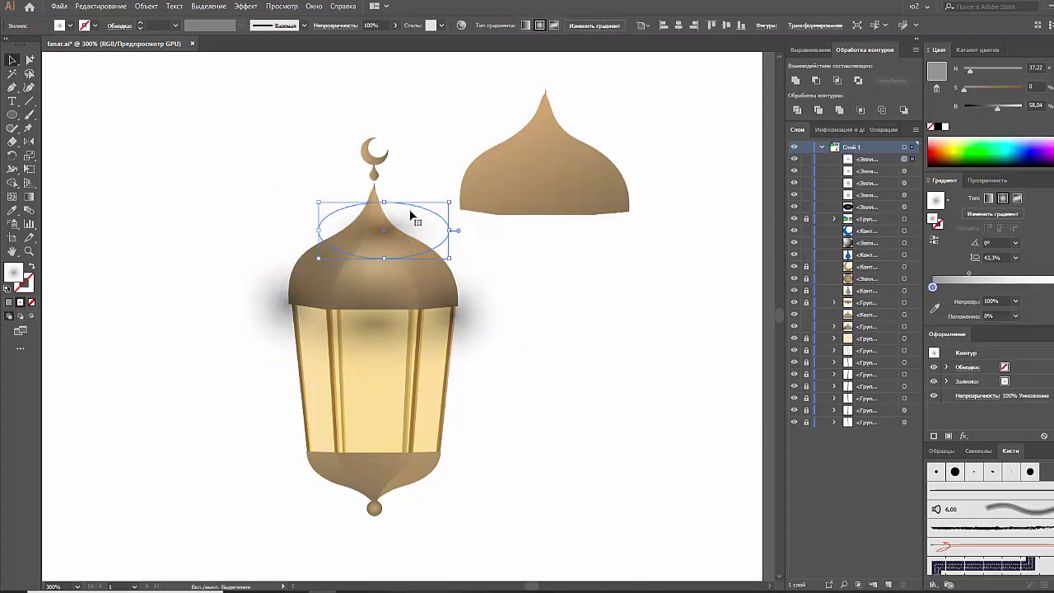
left_click_drag(450, 230, 462, 233)
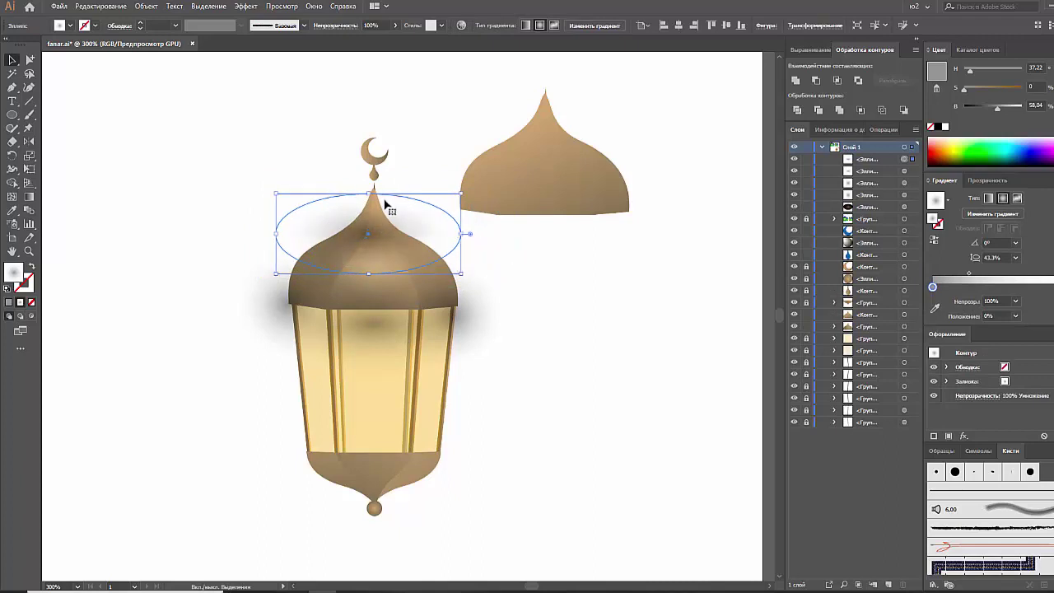
mouse_move(933, 287)
left_mouse_down()
mouse_move(960, 287)
mouse_move(932, 287)
left_mouse_up()
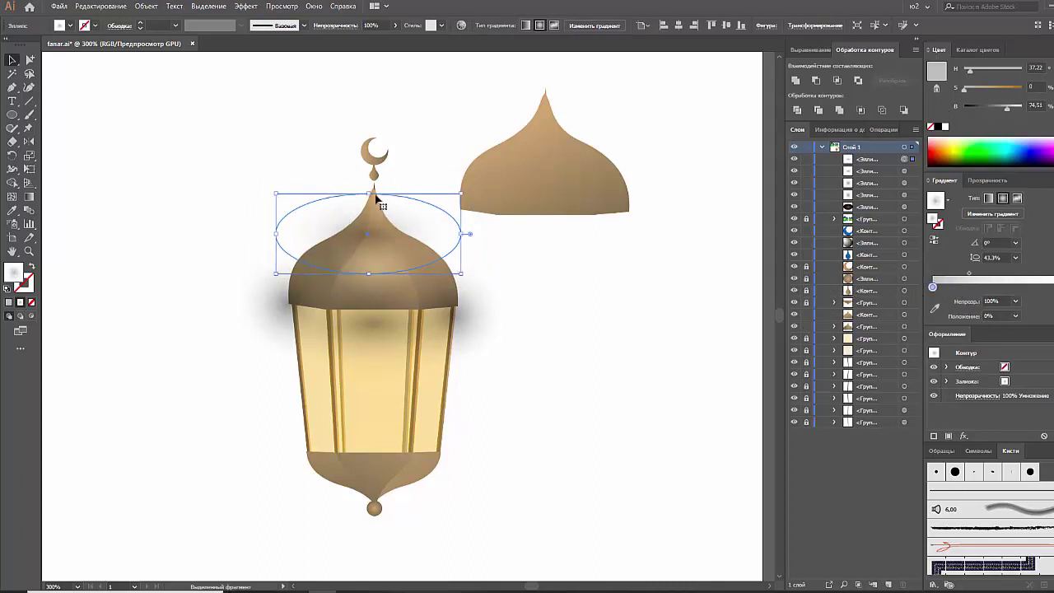
left_click_drag(375, 198, 409, 230)
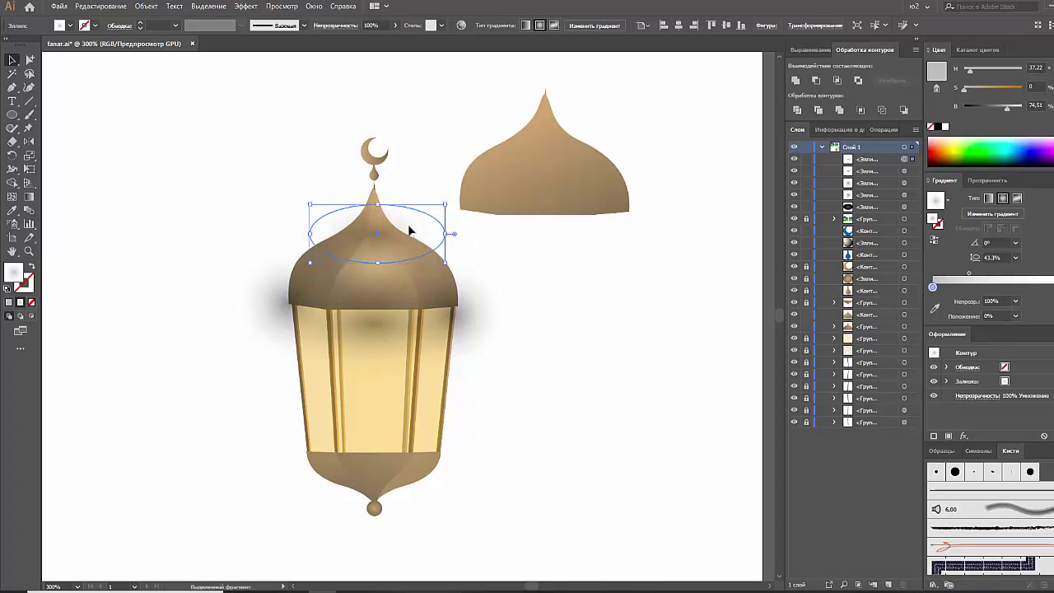
key("Left")
key("Left")
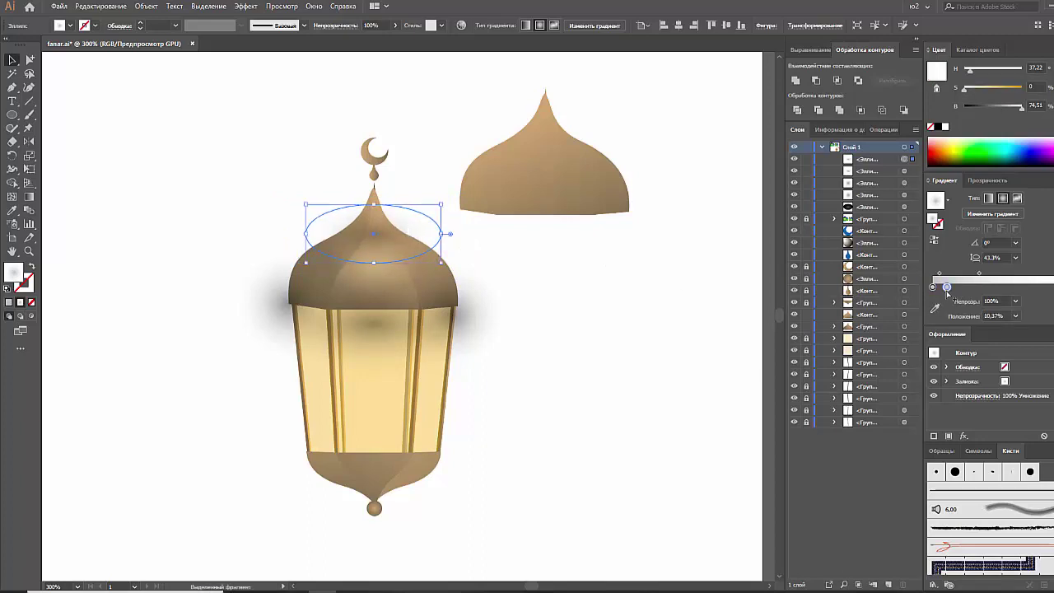
left_click_drag(932, 287, 935, 306)
Step: Fine-tune the dome-top ellipse's position just beneath the finial
left_click(935, 288)
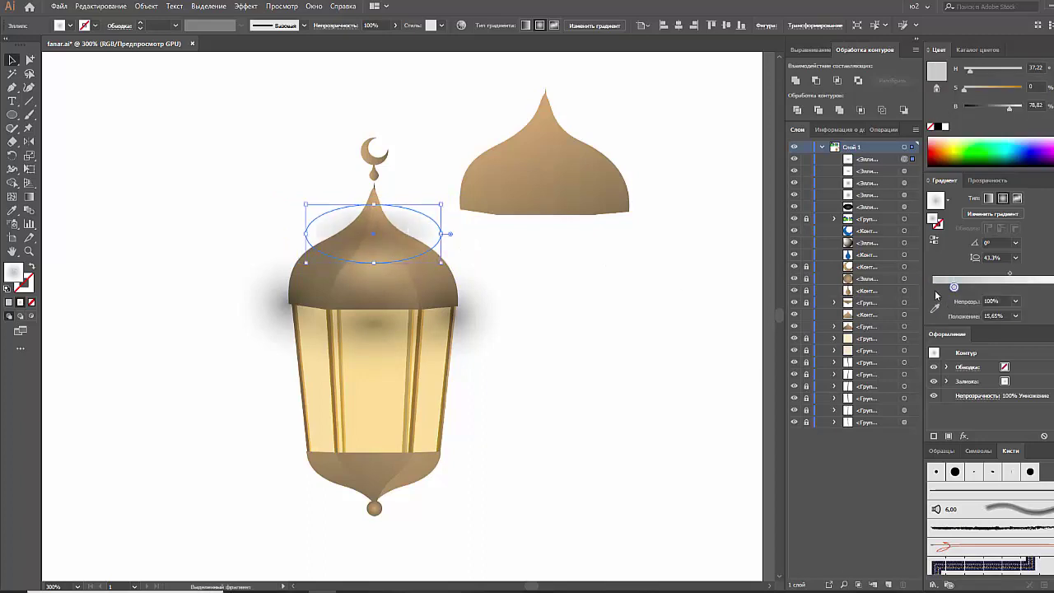
left_click_drag(390, 215, 422, 203)
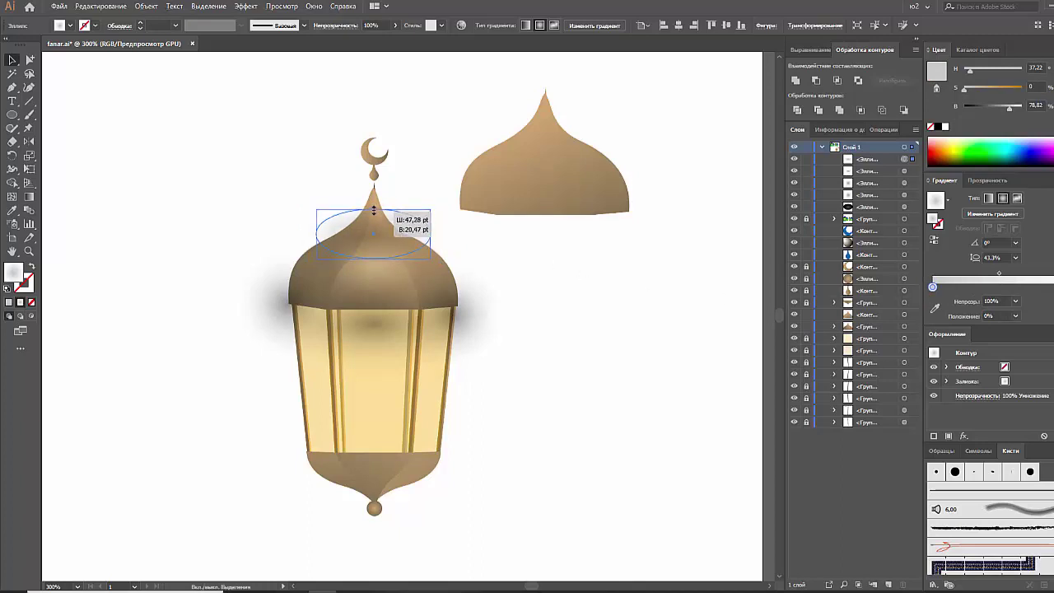
left_click(430, 197)
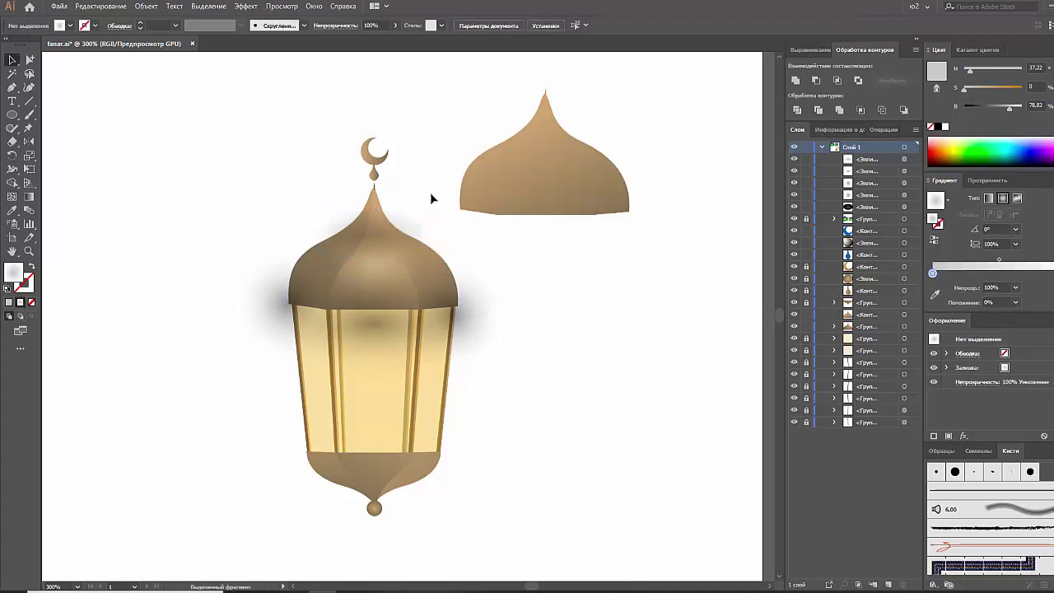
left_click(395, 231)
left_click_drag(374, 210, 368, 216)
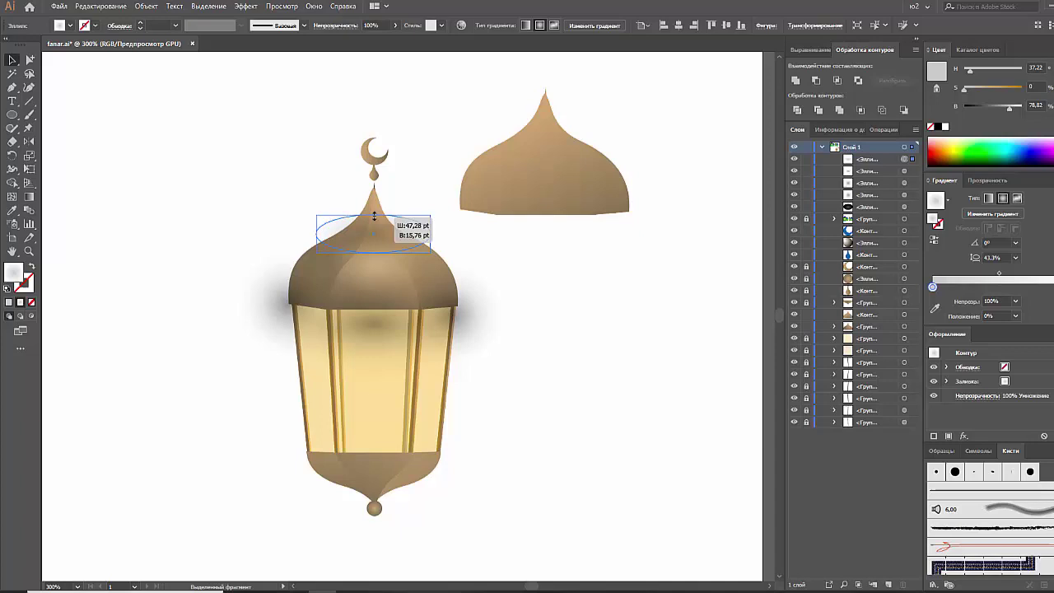
left_click(421, 194)
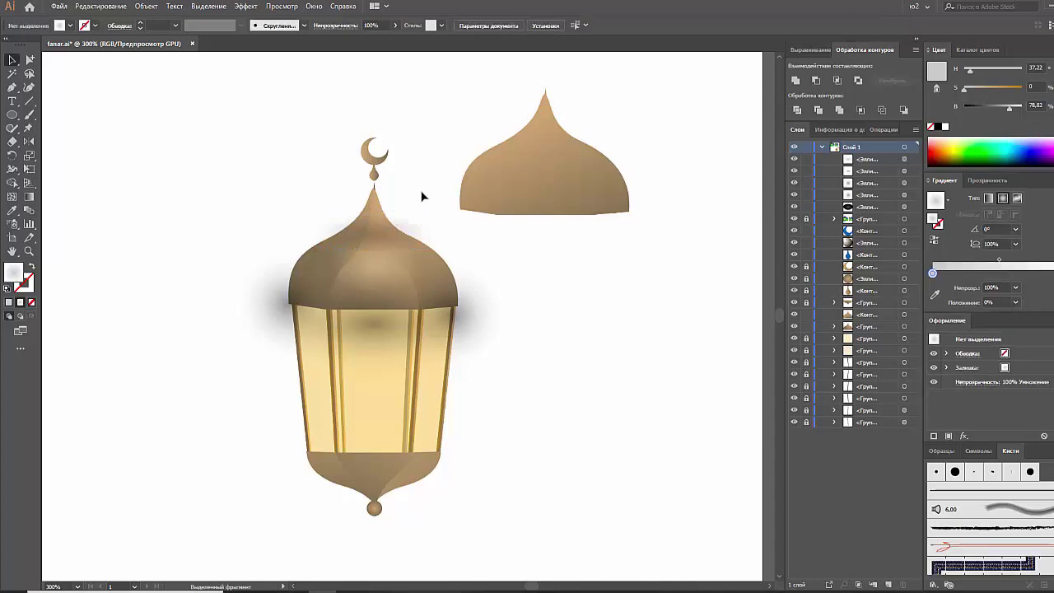
Step: Widen the dome glow ellipse and move a dome-top shadow gradient stop to darken it
left_click(389, 268)
left_click_drag(440, 271, 422, 272)
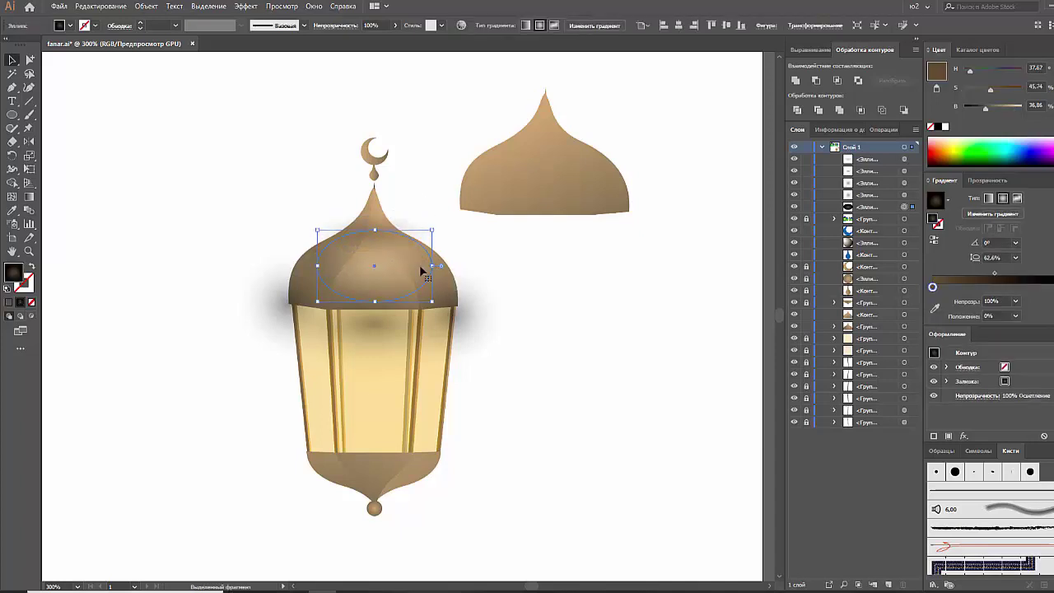
left_click(514, 303)
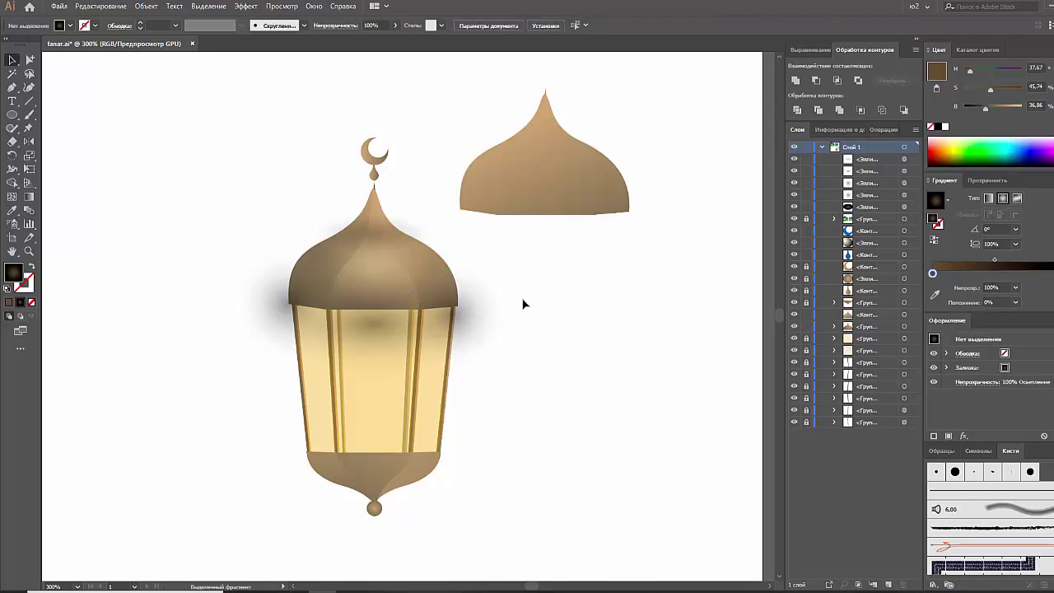
left_click(425, 238)
left_click(964, 289)
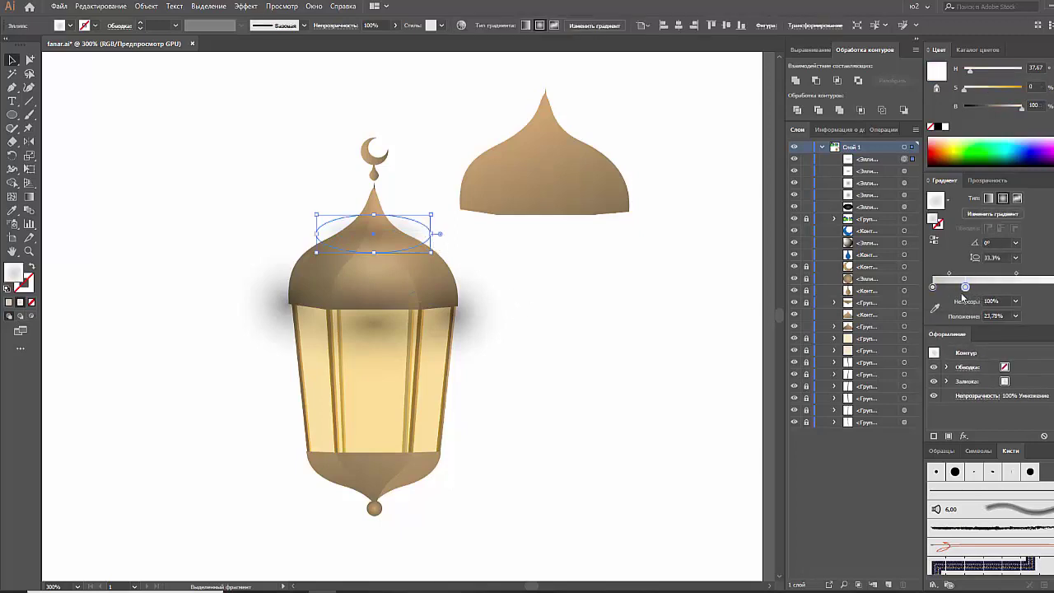
left_click_drag(964, 288, 957, 288)
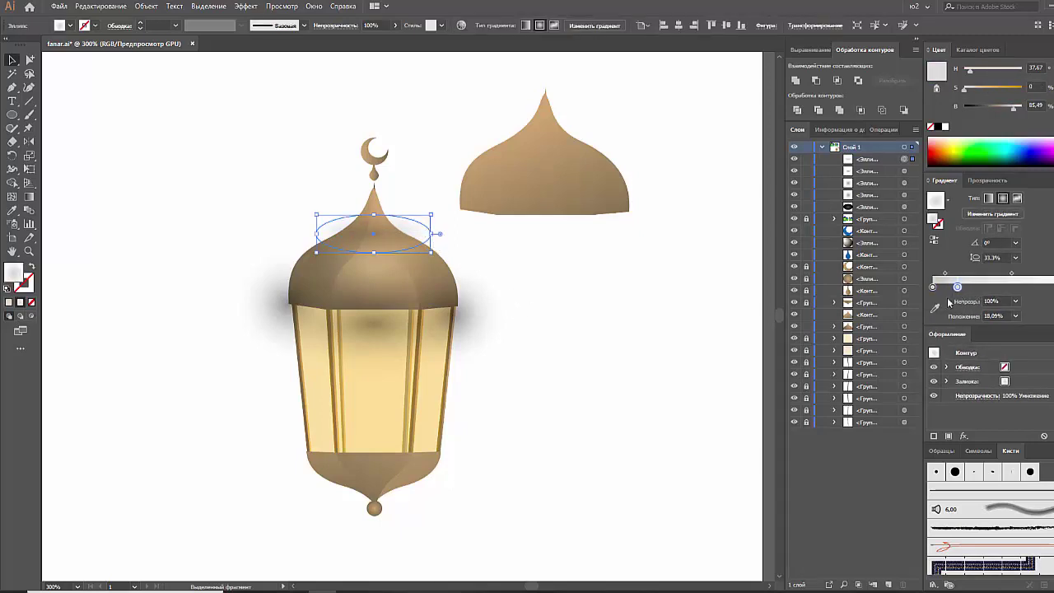
left_click(697, 364)
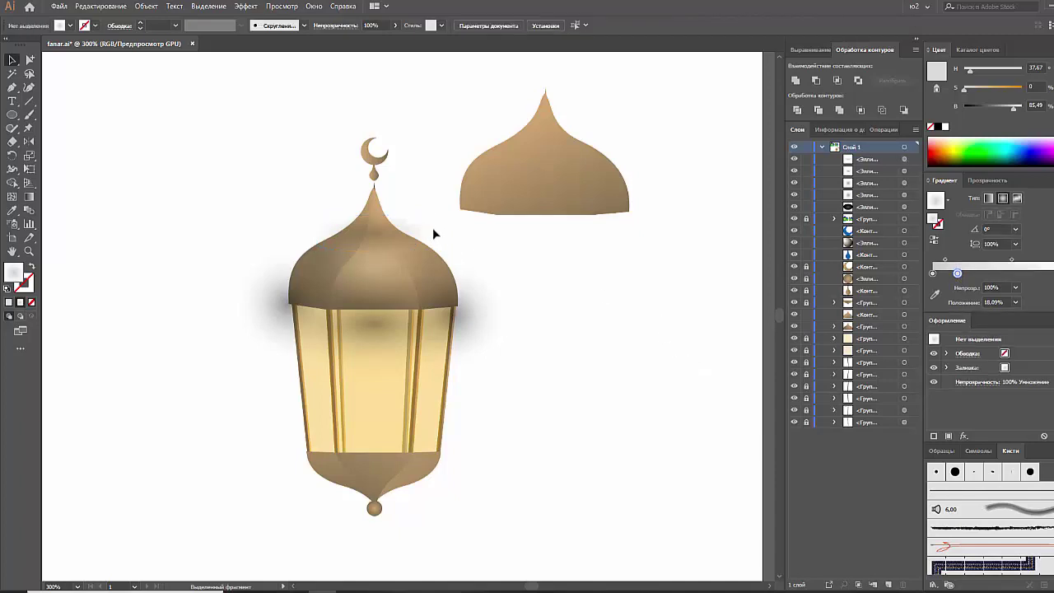
left_click(475, 313)
Step: Drag the spare soft shadow circle onto the dome top, undoing a further move
left_click(487, 299)
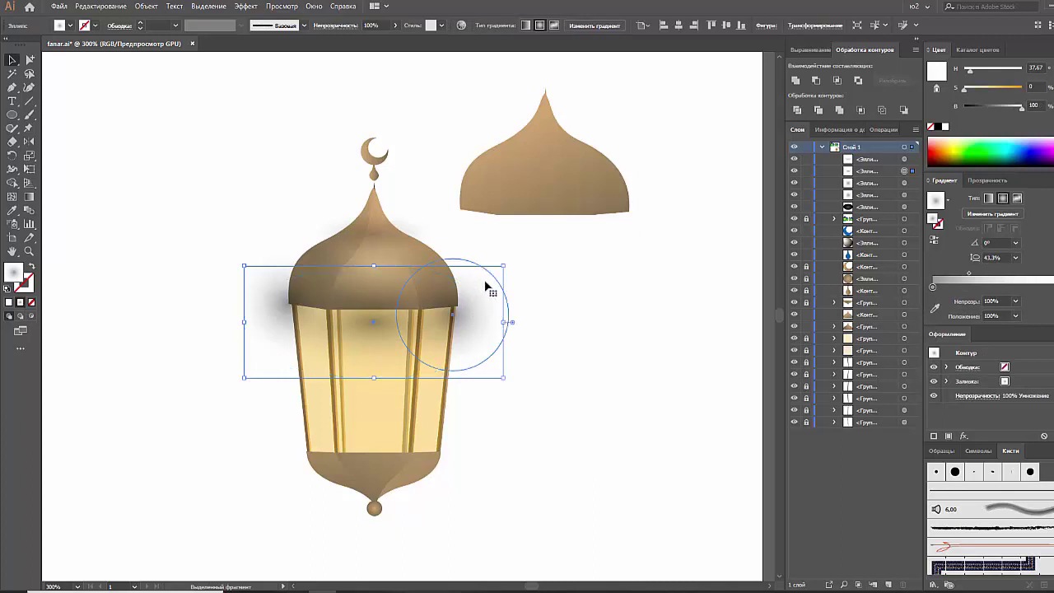
left_click_drag(467, 263, 357, 159)
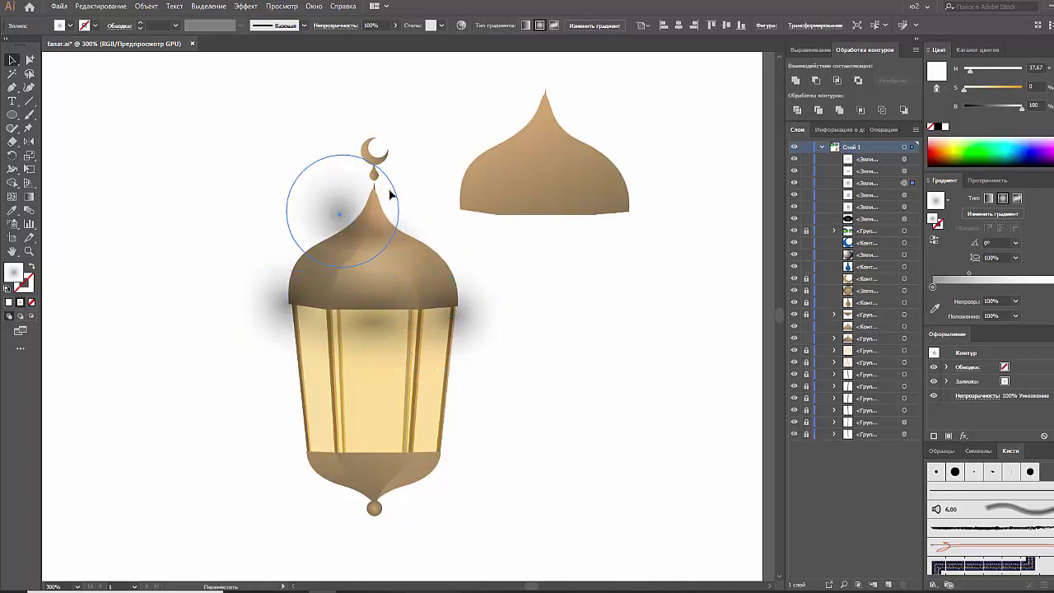
left_click_drag(372, 205, 307, 293)
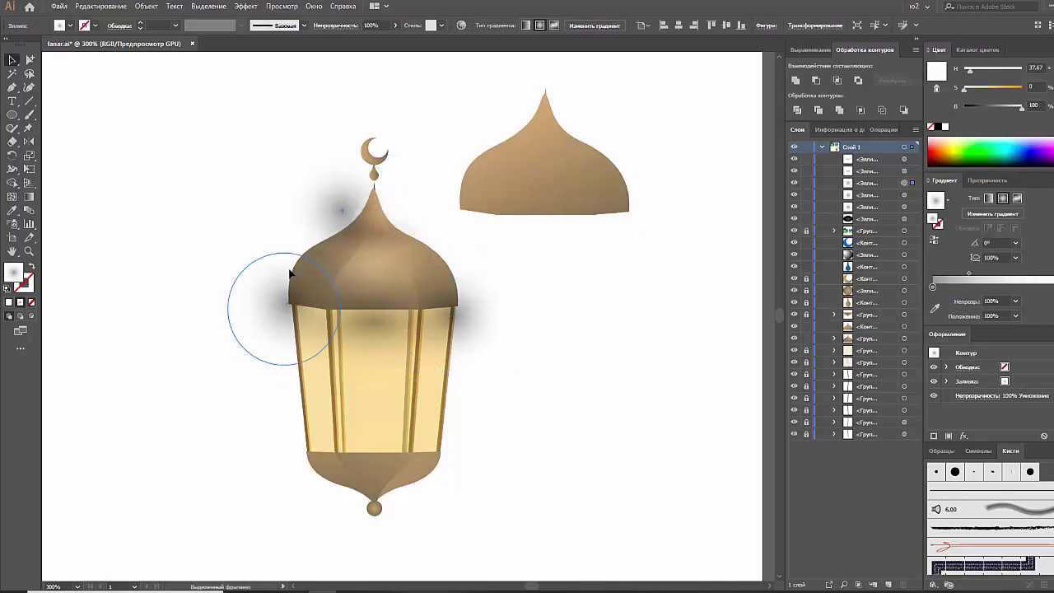
left_click(231, 205)
key("ctrl+z")
Step: Move the soft grey circle up and left, away from the lantern beside the finial
double_click(344, 204)
left_click(241, 186)
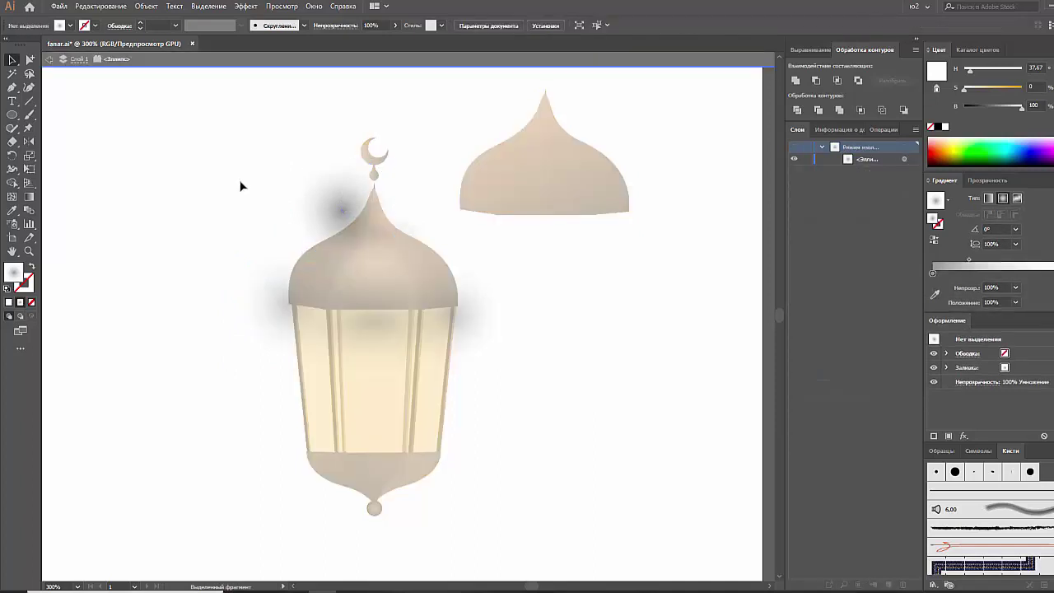
double_click(267, 183)
left_click(330, 186)
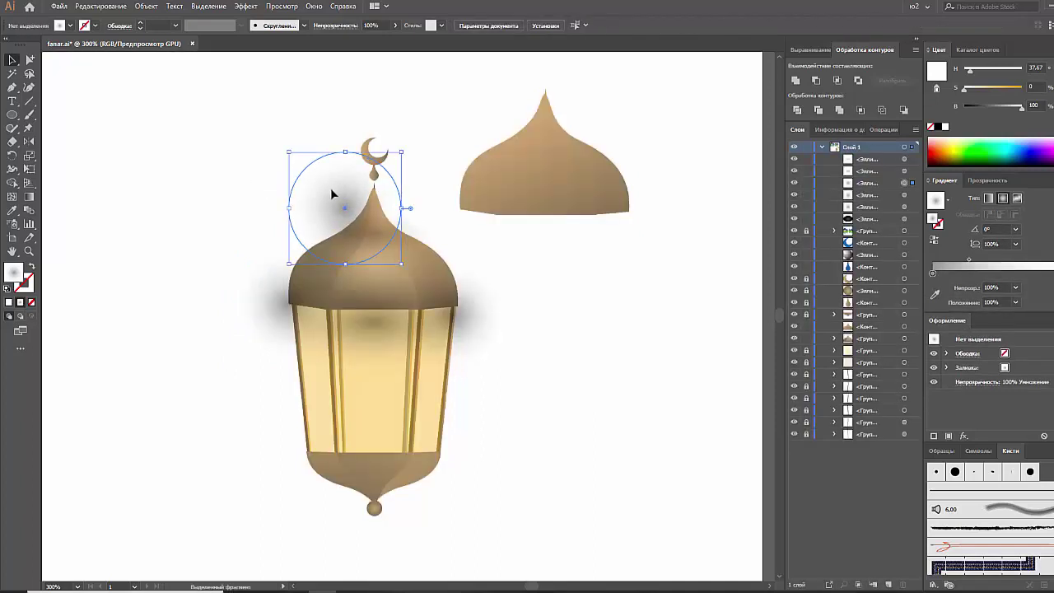
left_click(340, 196)
left_click_drag(317, 187, 212, 117)
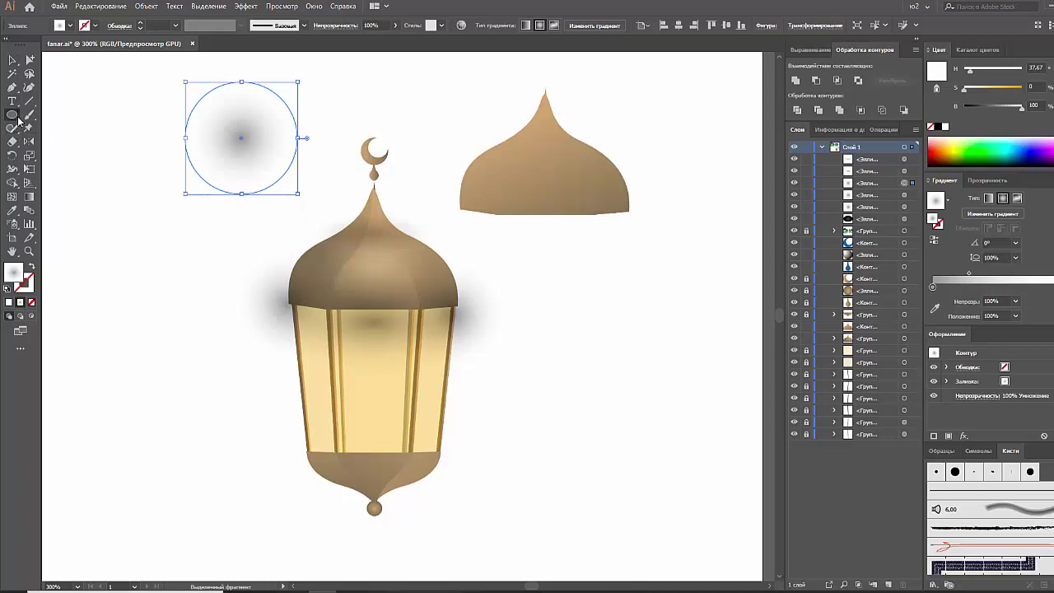
left_click_drag(12, 114, 24, 116)
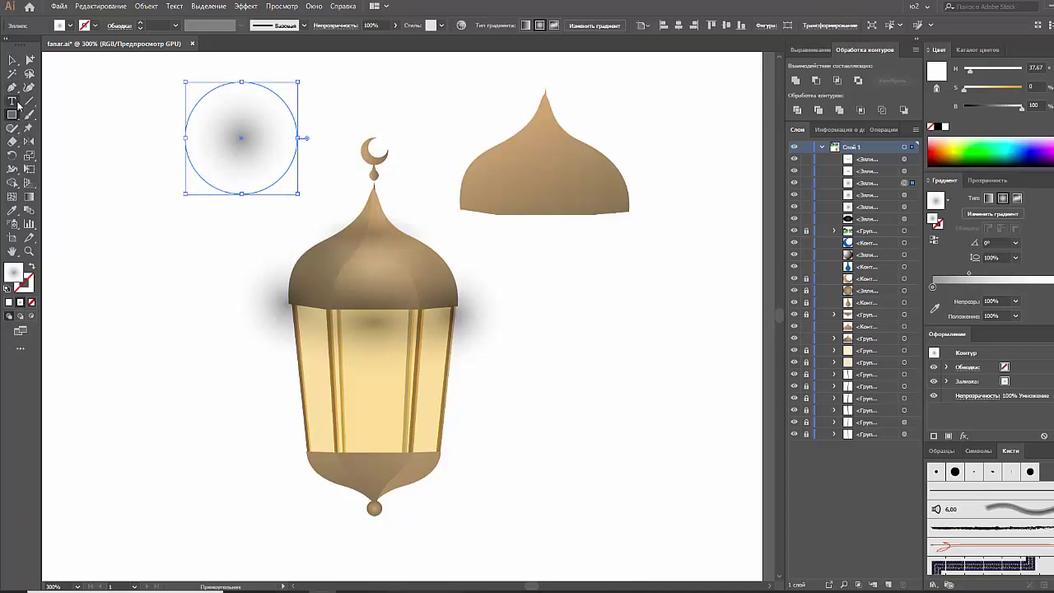
Step: Draw a freehand Pencil shape around the dome and fill it white
left_click_drag(12, 128, 66, 142)
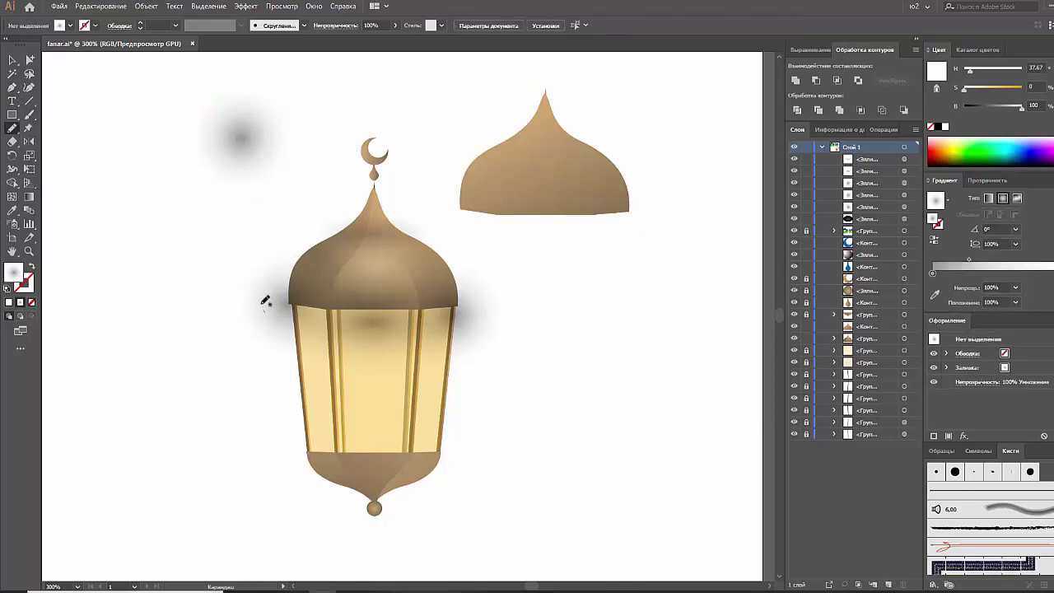
left_click_drag(262, 306, 278, 245)
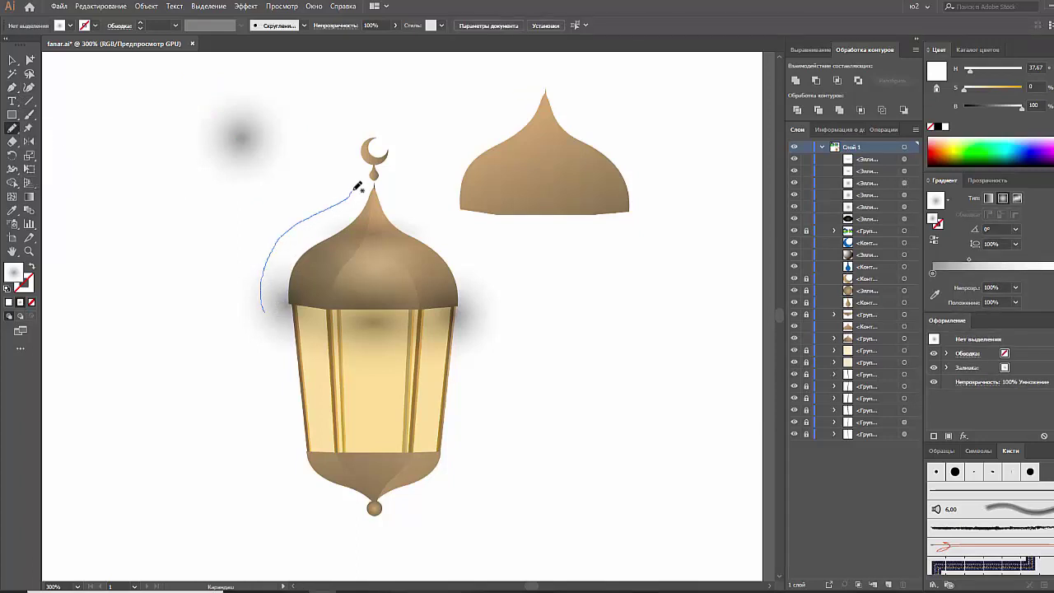
left_click_drag(368, 176, 425, 210)
left_click_drag(273, 309, 268, 312)
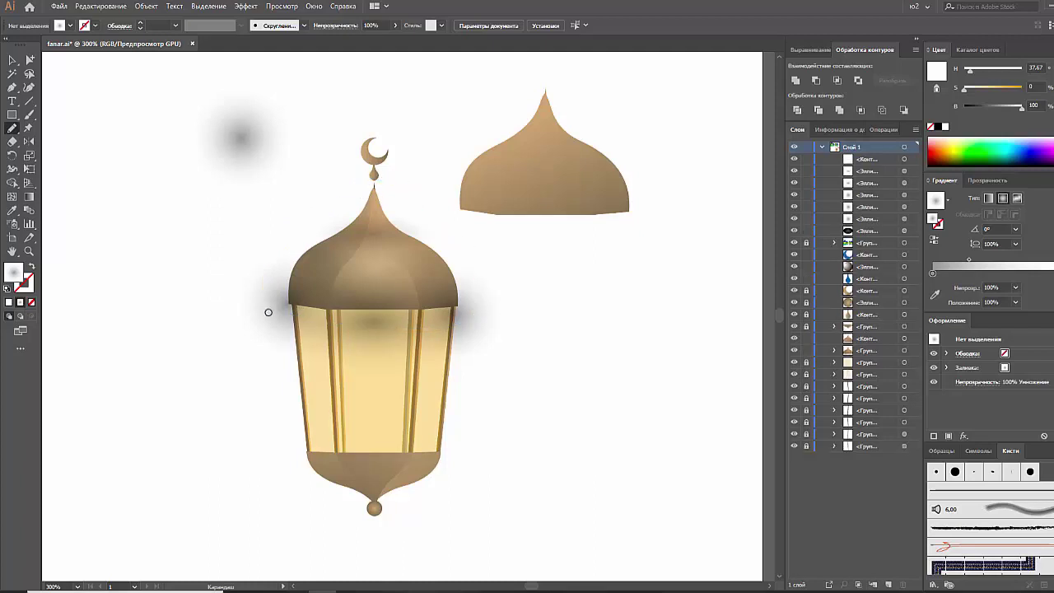
key("v")
left_click(249, 268)
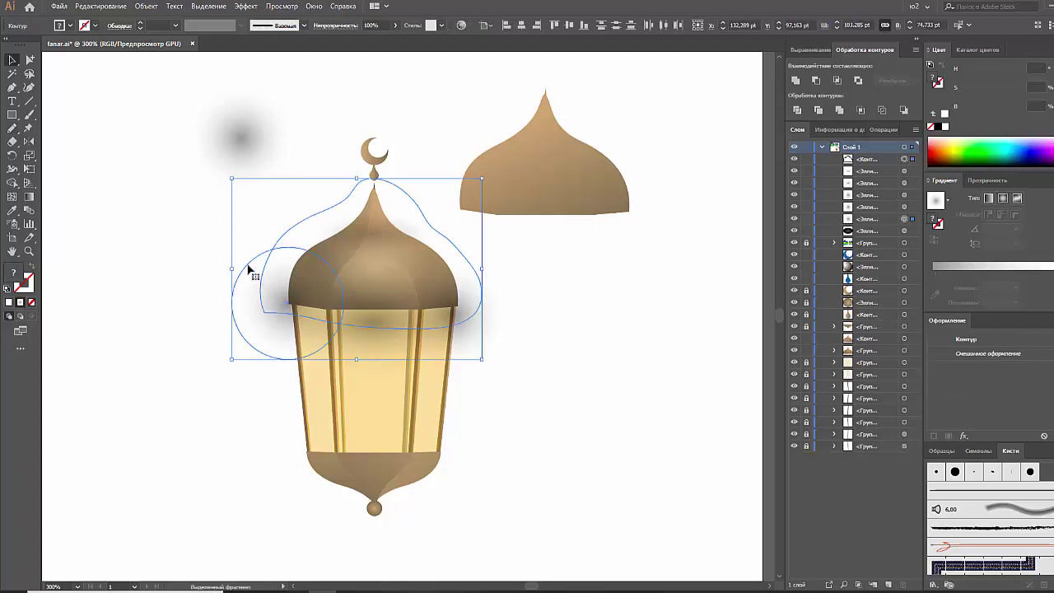
left_click(290, 245, "shift")
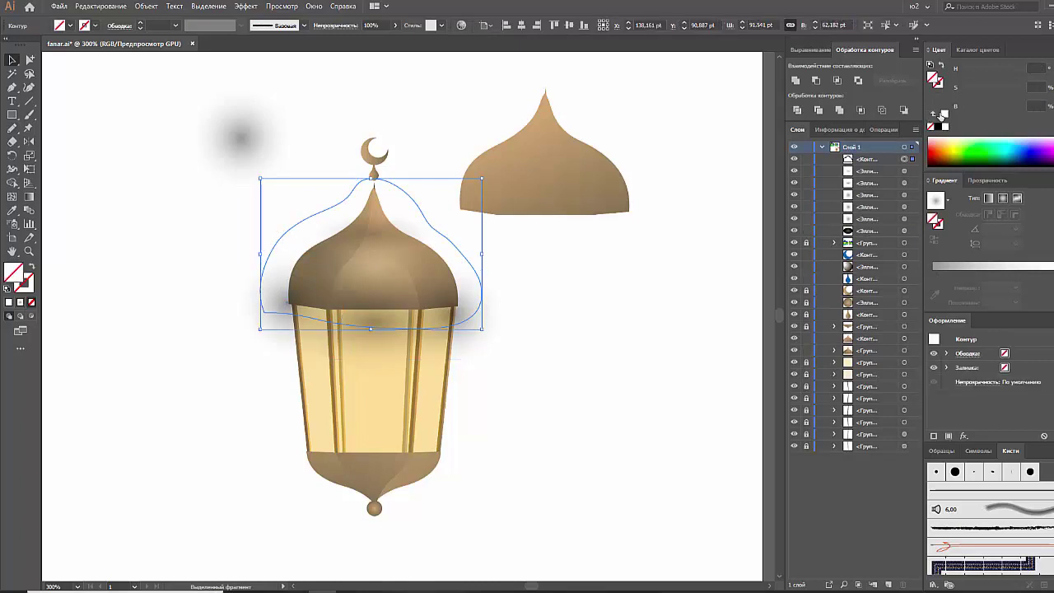
left_click(944, 113)
Step: Smooth the white shape's bottom-left corner and set its blend mode to Multiply
left_click(263, 320)
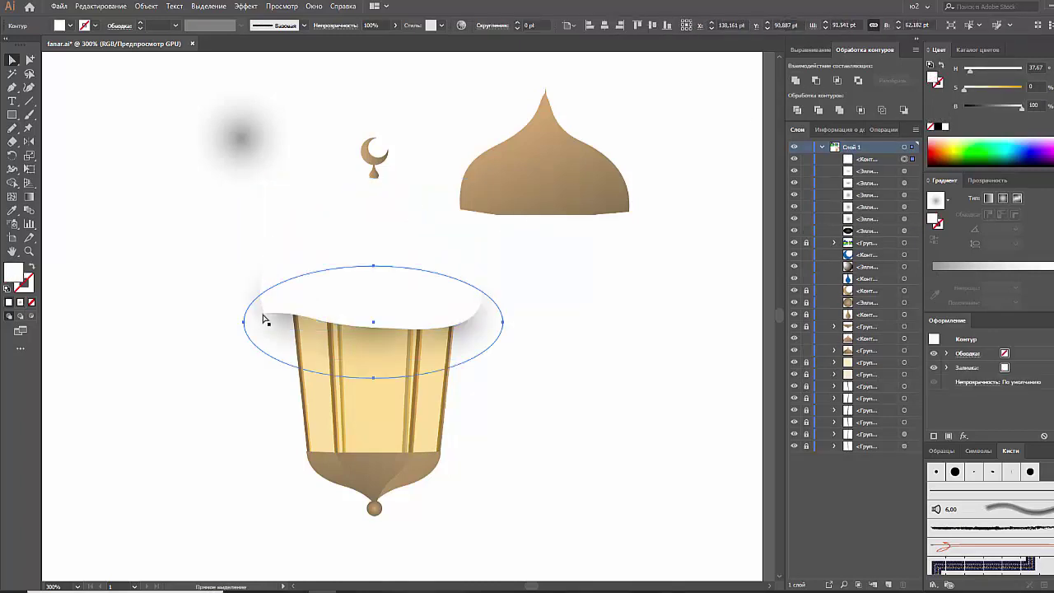
left_click(278, 289)
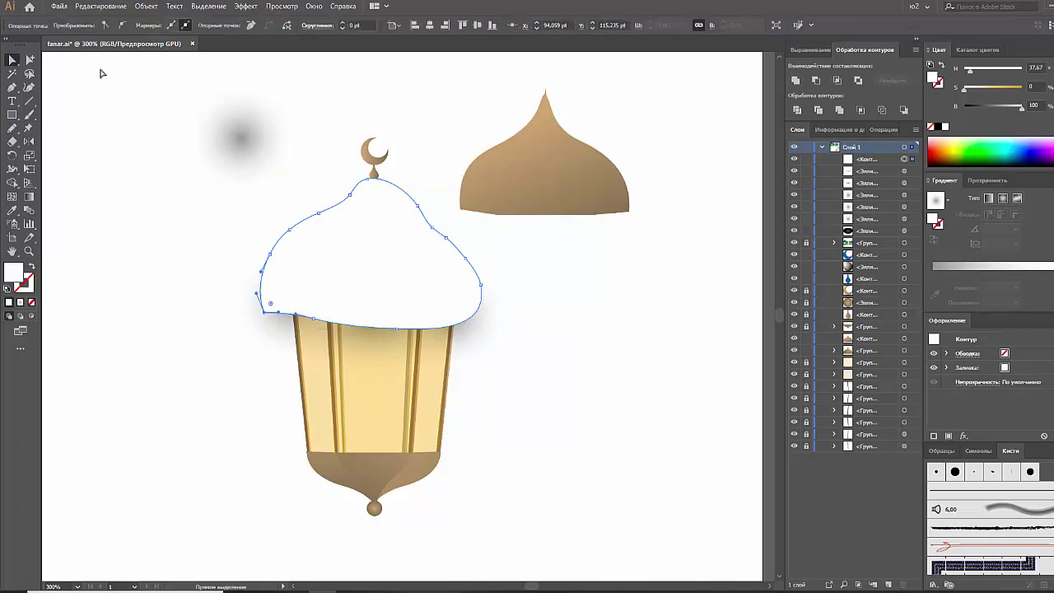
left_click(121, 25)
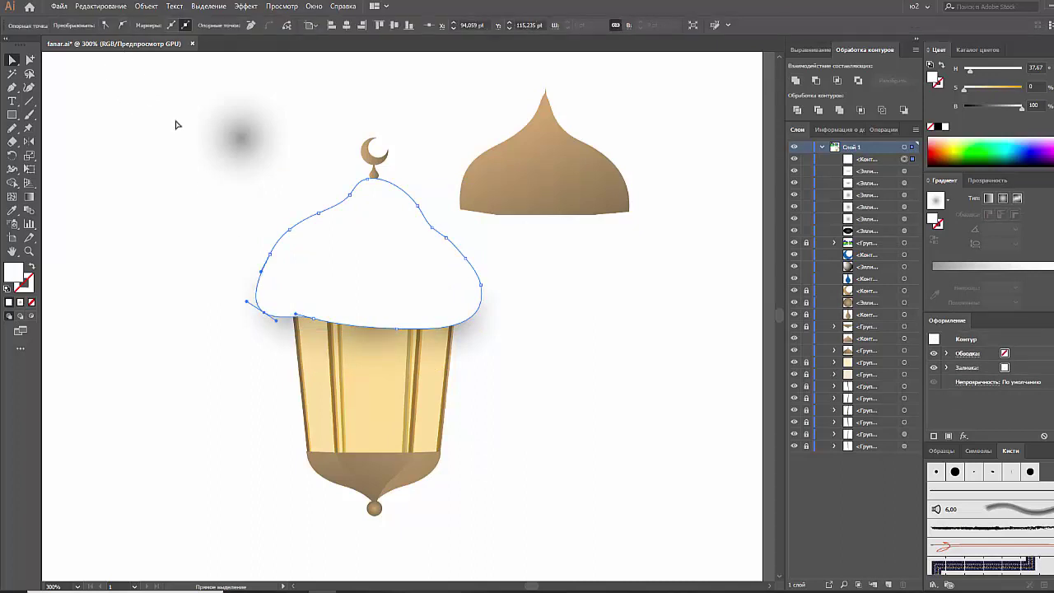
left_click(314, 323)
left_click(277, 299)
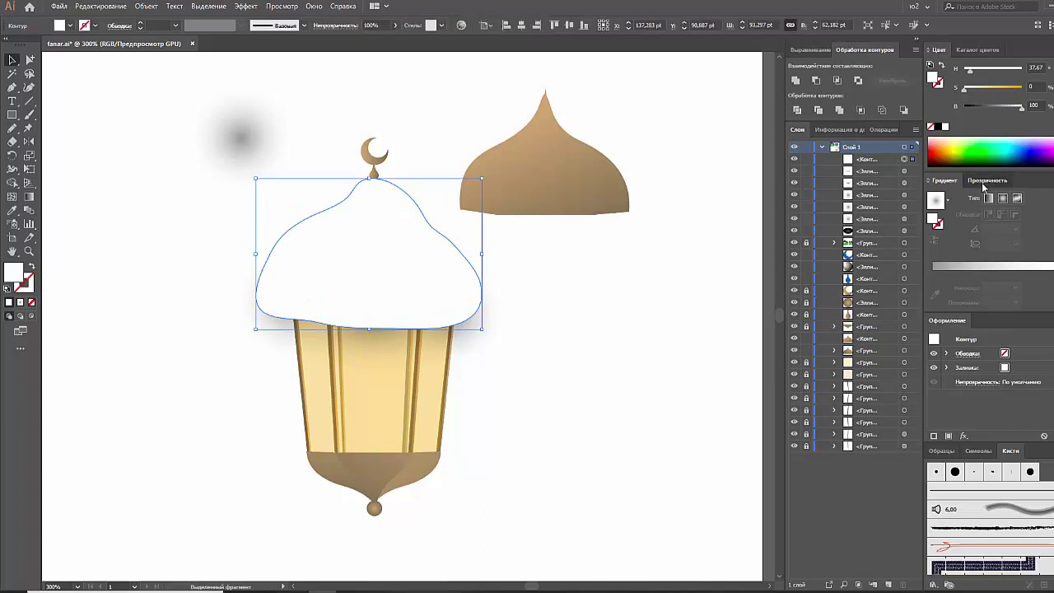
left_click(988, 180)
left_click(980, 197)
left_click(957, 238)
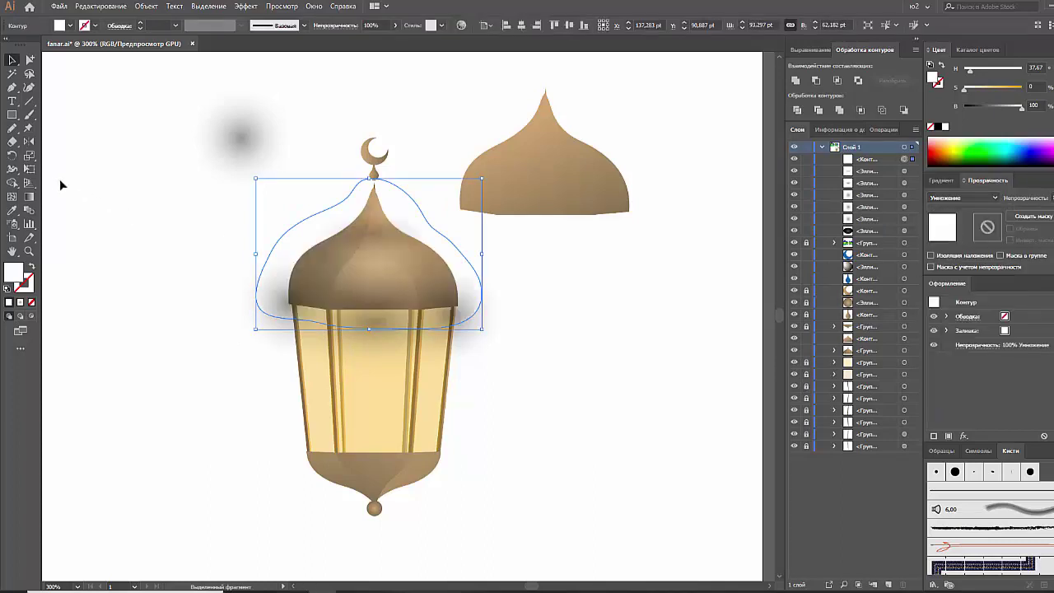
Step: Turn the white dome overlay into a mesh by adding three mesh points
key("u")
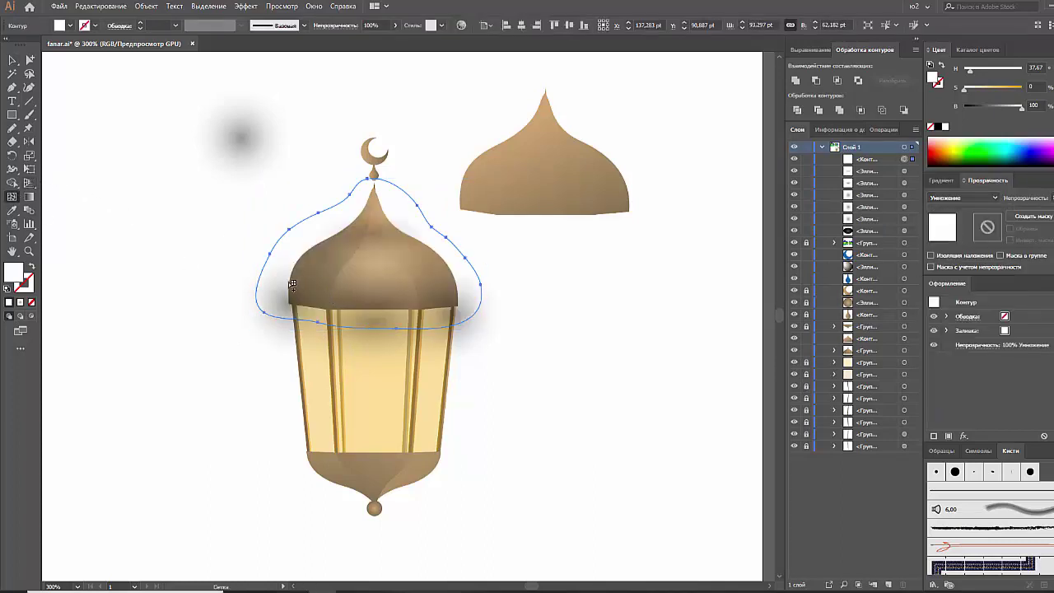
left_click(292, 284)
left_click(461, 289)
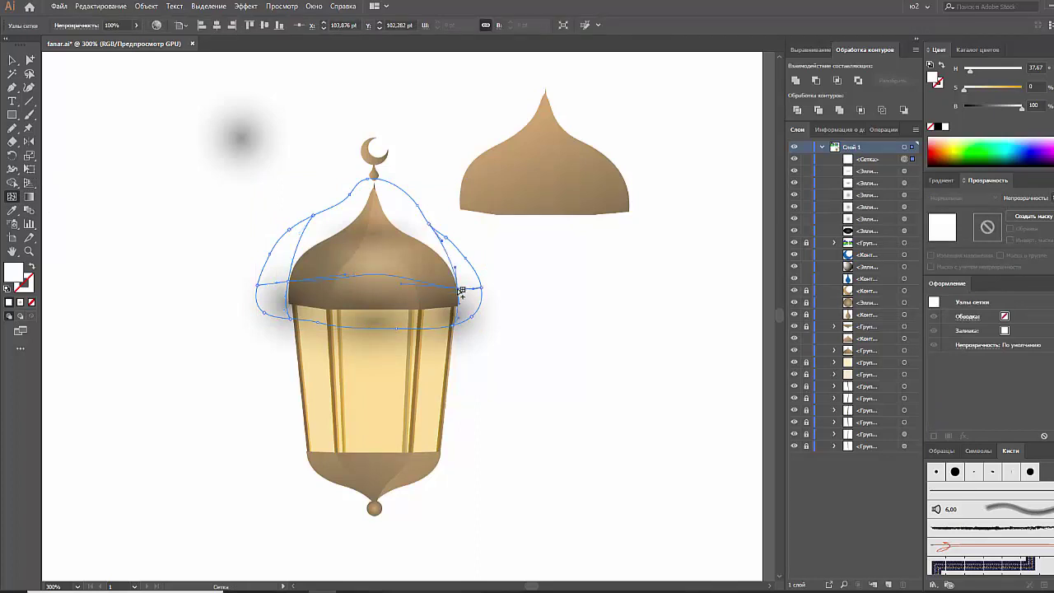
left_click(377, 234)
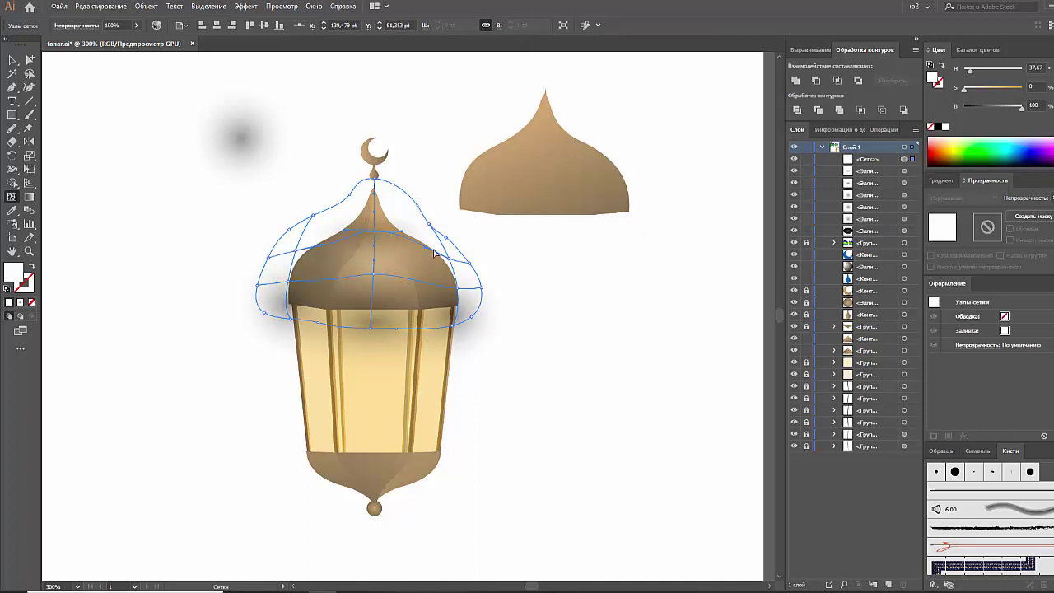
Step: Tint a mesh point on the dome slightly grey using grayscale K
key("a")
left_click(499, 259)
left_click(255, 297)
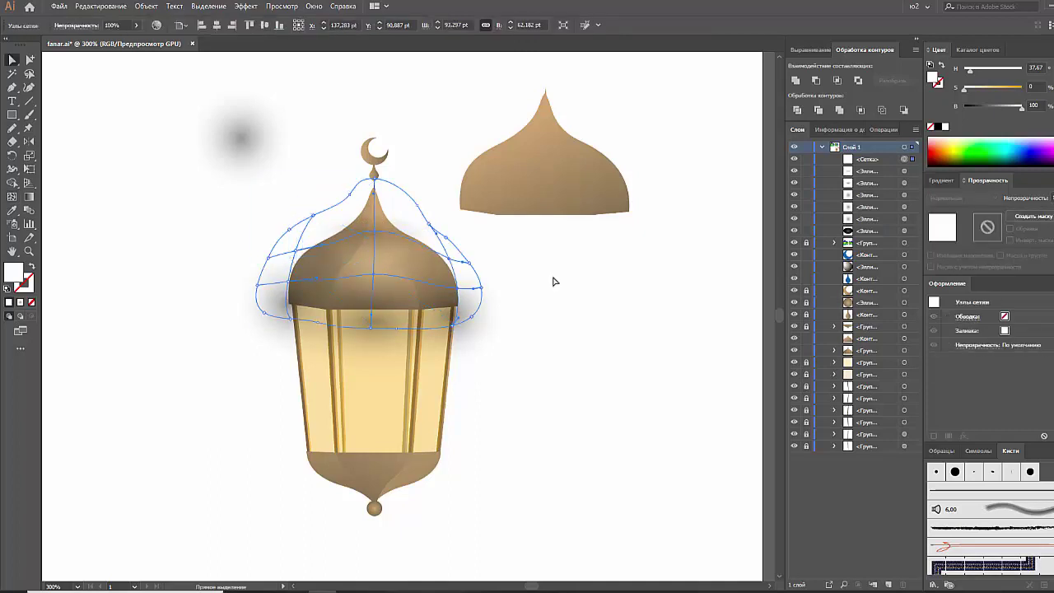
left_click(490, 271)
left_click(404, 247)
left_click(375, 235)
left_click(972, 71)
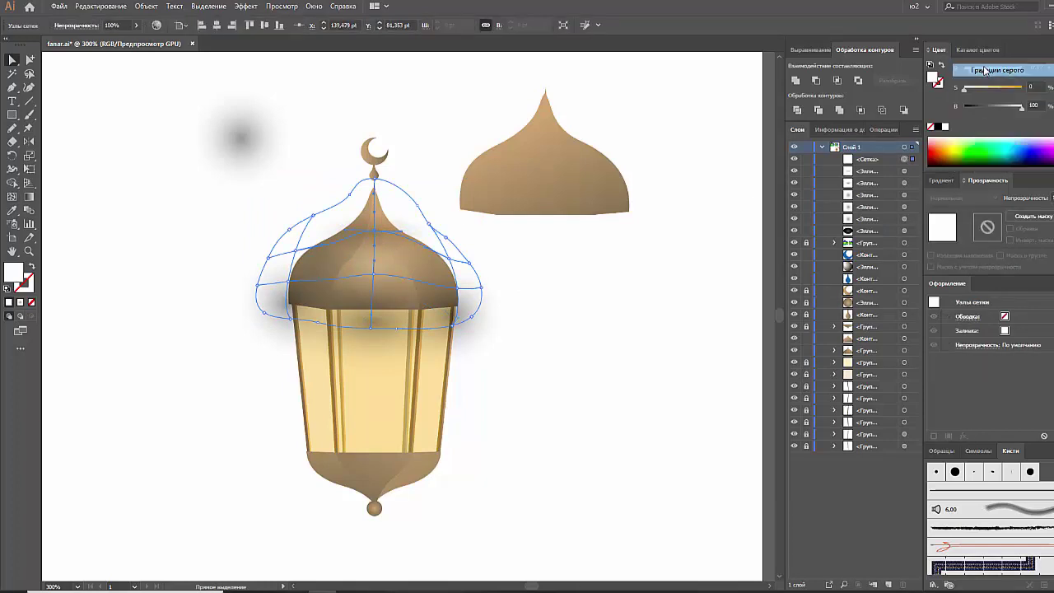
left_click_drag(965, 72, 971, 72)
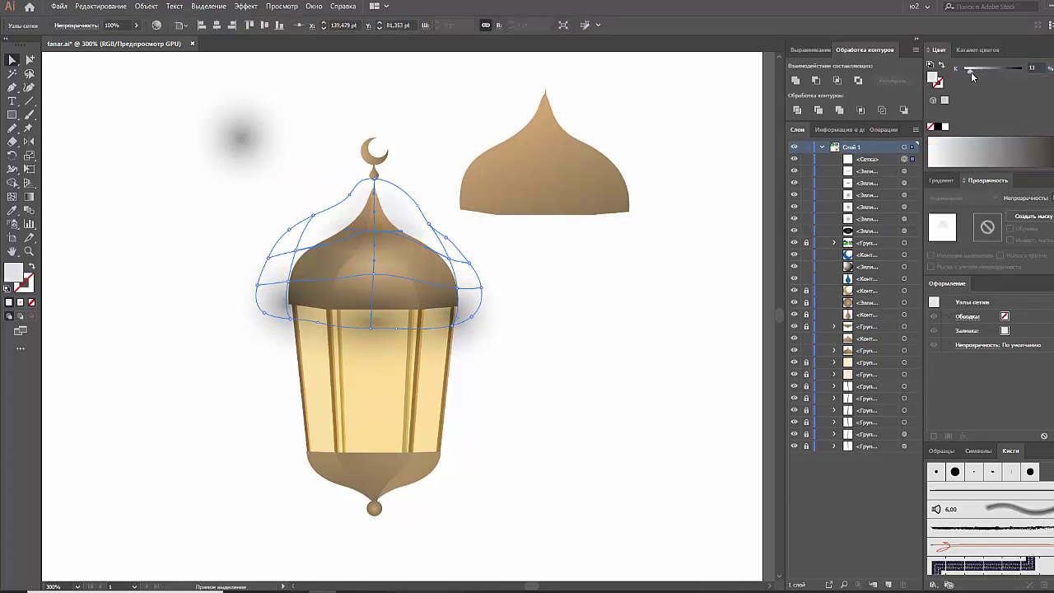
Step: Add a horizontal mesh line across the dome and tint the right and left nodes grey
left_click(12, 196)
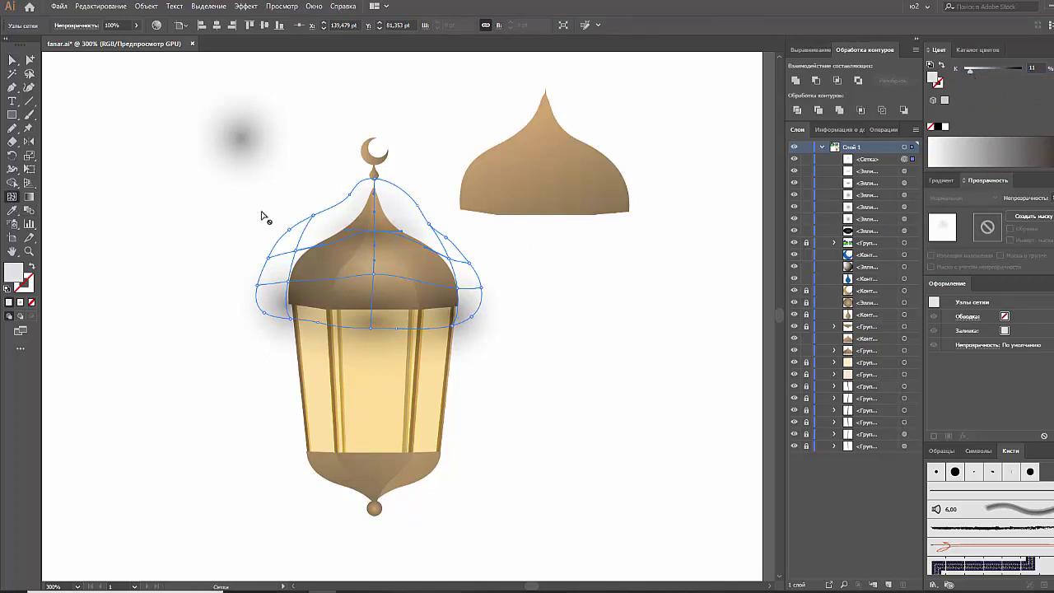
left_click(375, 210)
key("v")
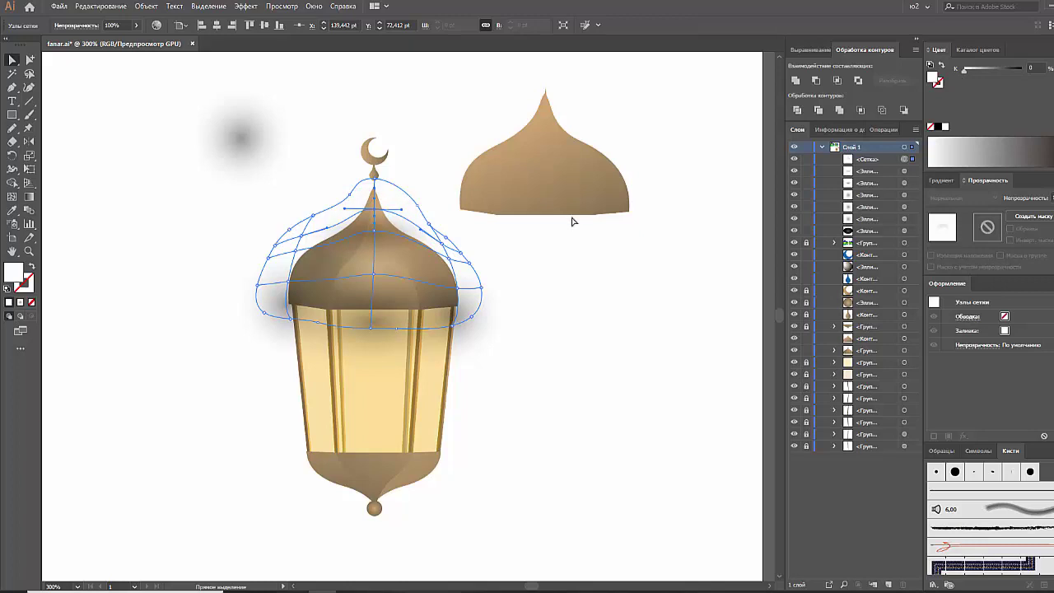
left_click(458, 290)
left_click_drag(970, 71, 977, 72)
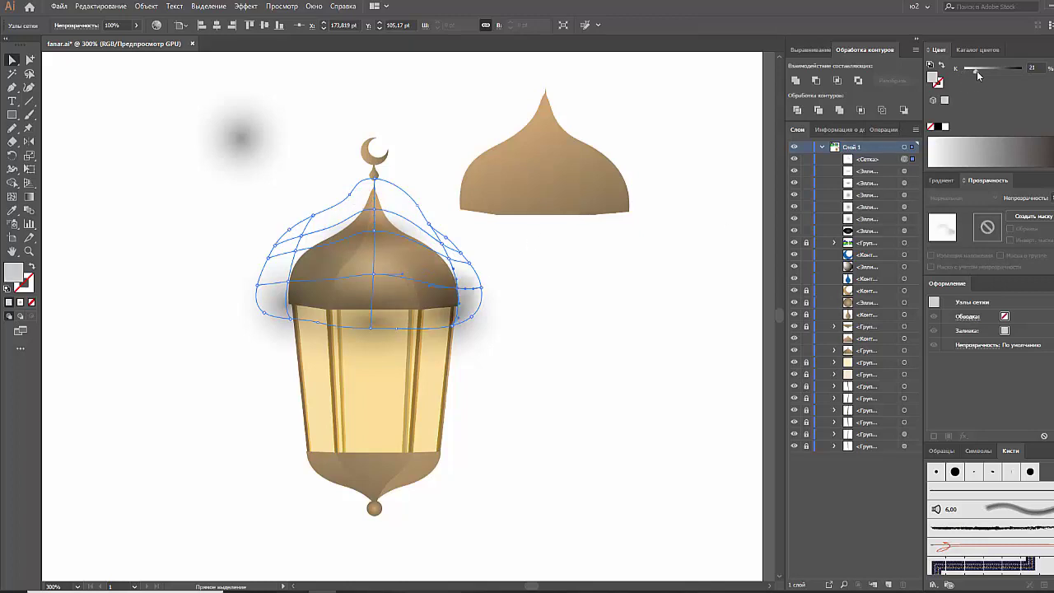
left_click(289, 285)
left_click_drag(982, 72, 974, 70)
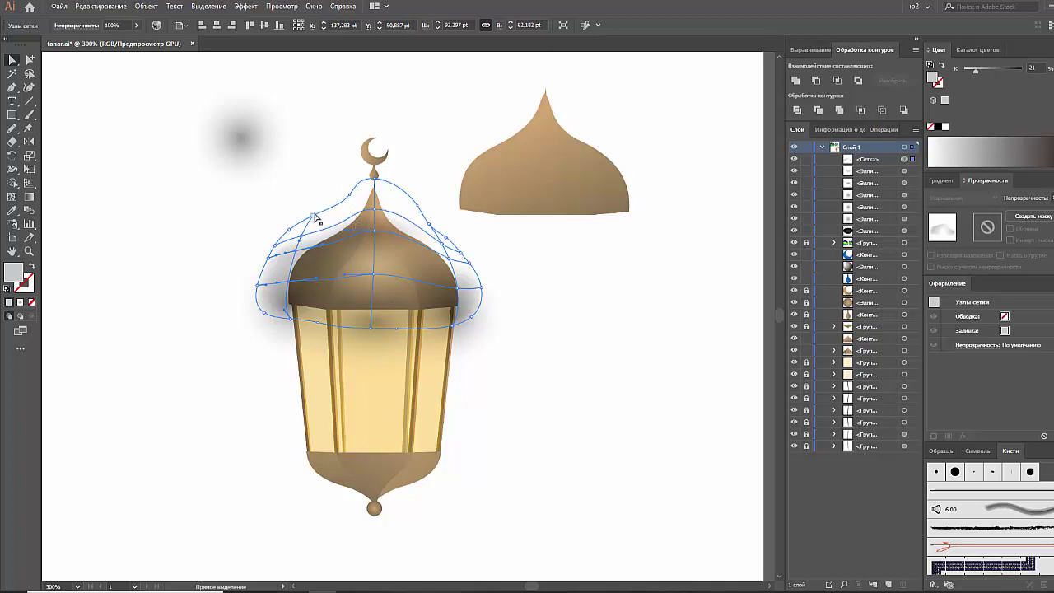
Step: Shade a dome mesh node grey, add a new mesh point, and tint it light grey
left_click(349, 198)
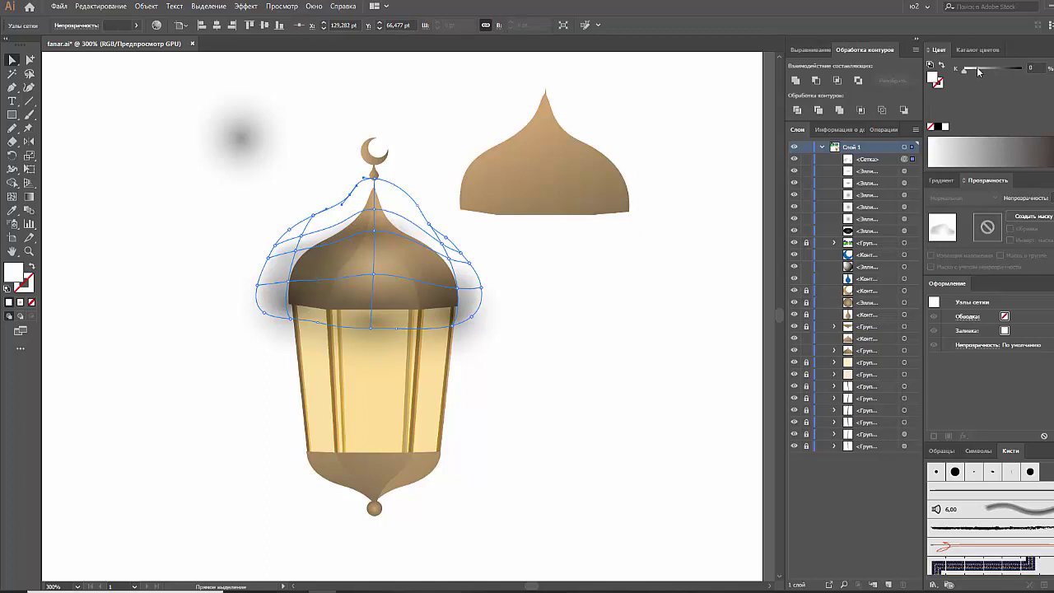
left_click_drag(979, 72, 984, 70)
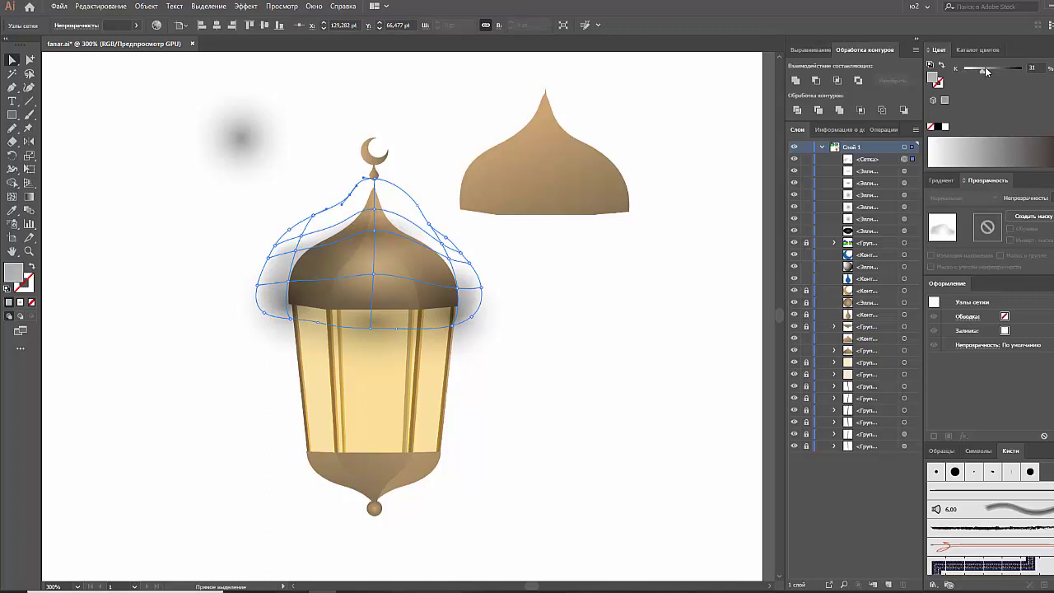
left_click(321, 207)
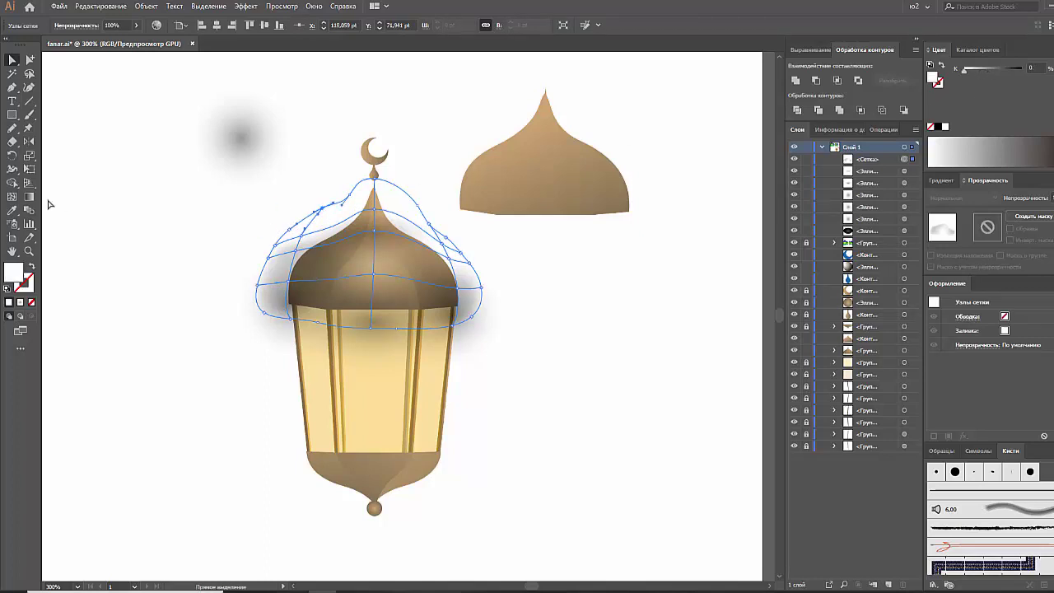
left_click(13, 198)
left_click(343, 222)
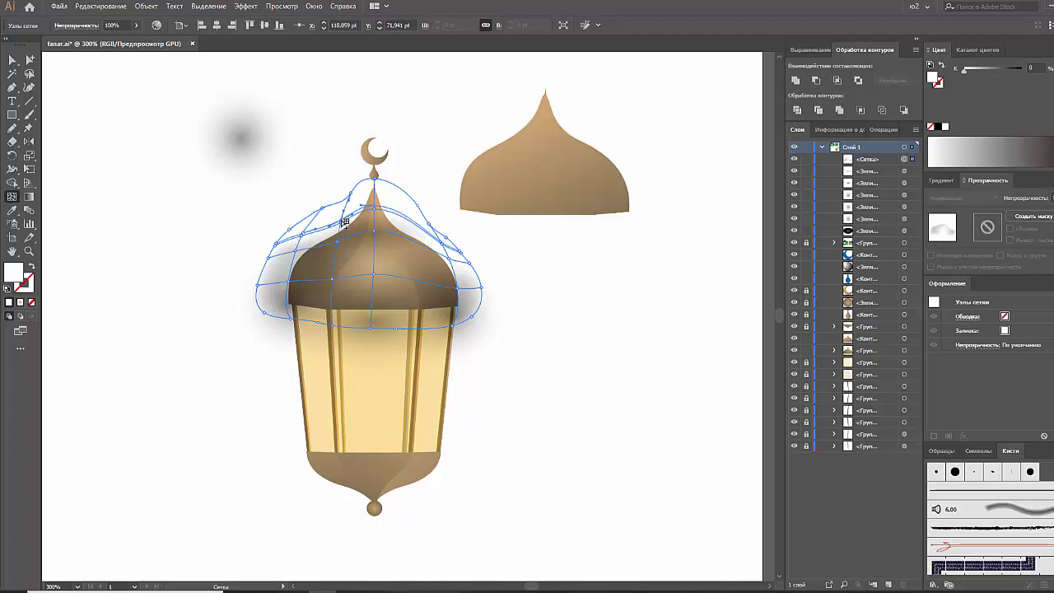
key("a")
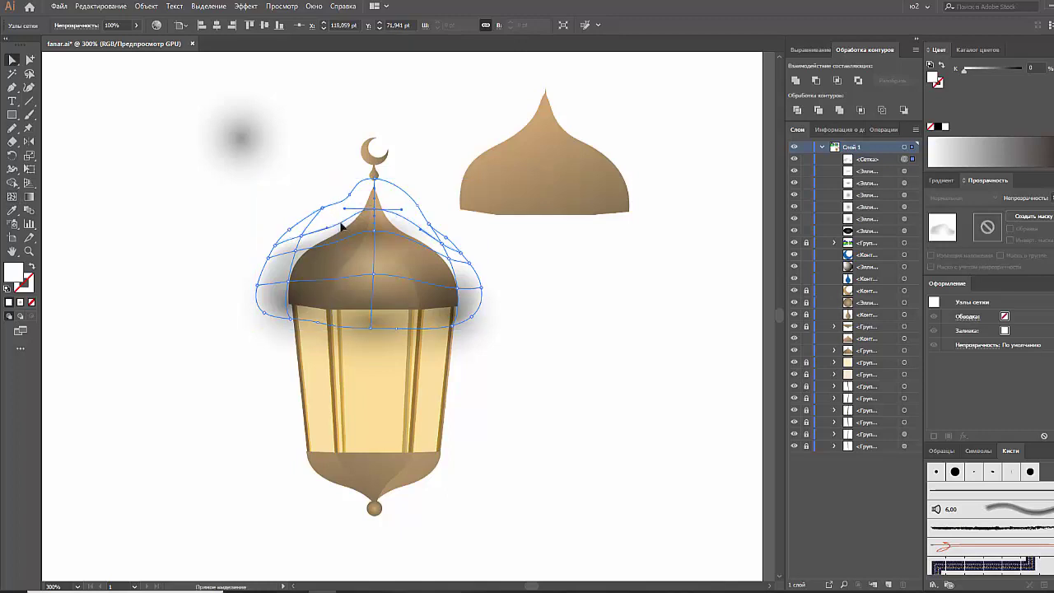
left_click(13, 198)
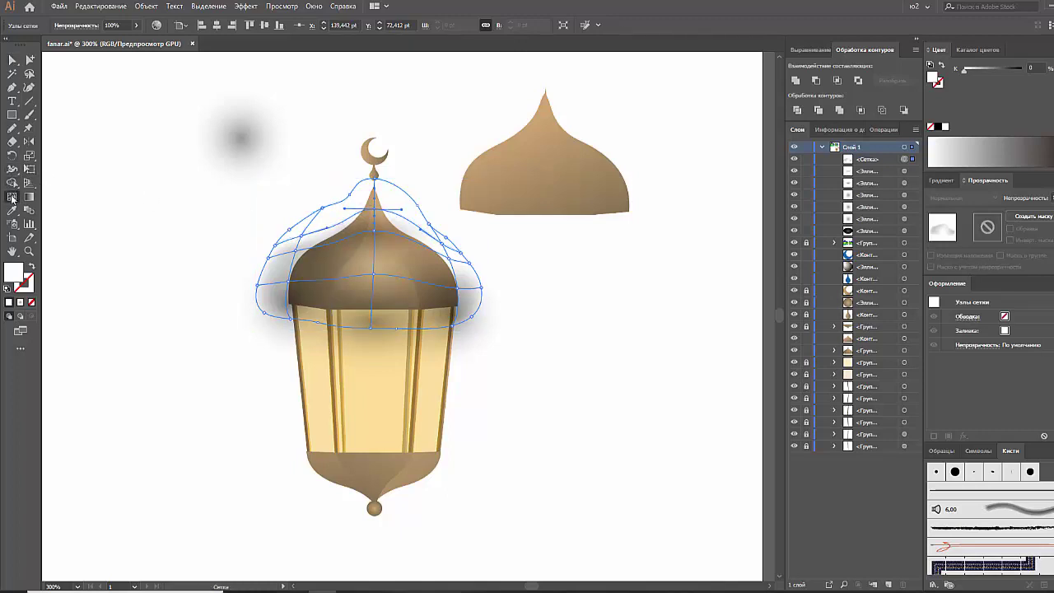
left_click(346, 222)
left_click(346, 224)
key("a")
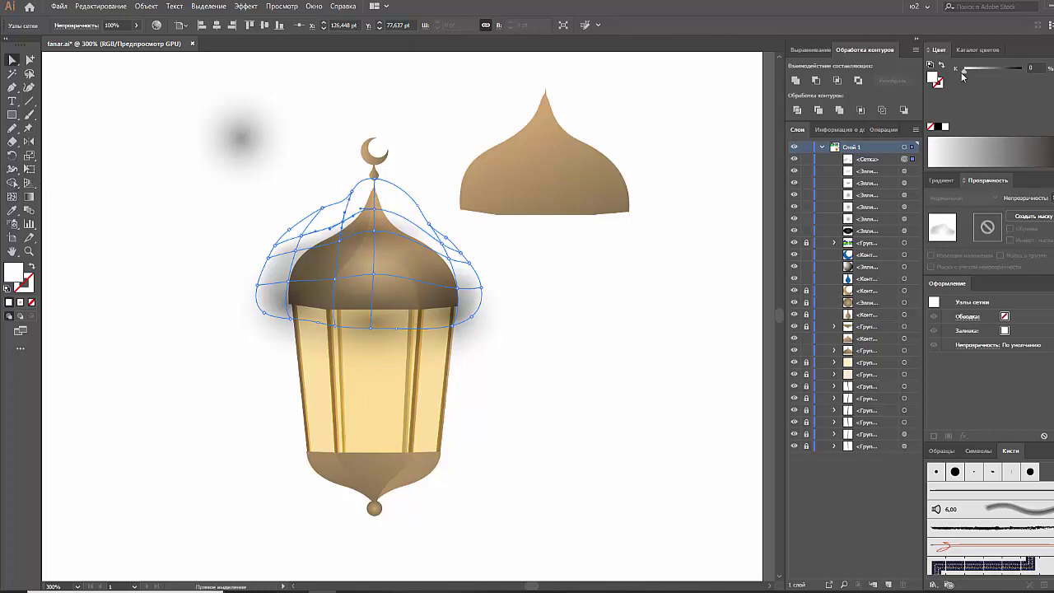
left_click_drag(962, 71, 971, 71)
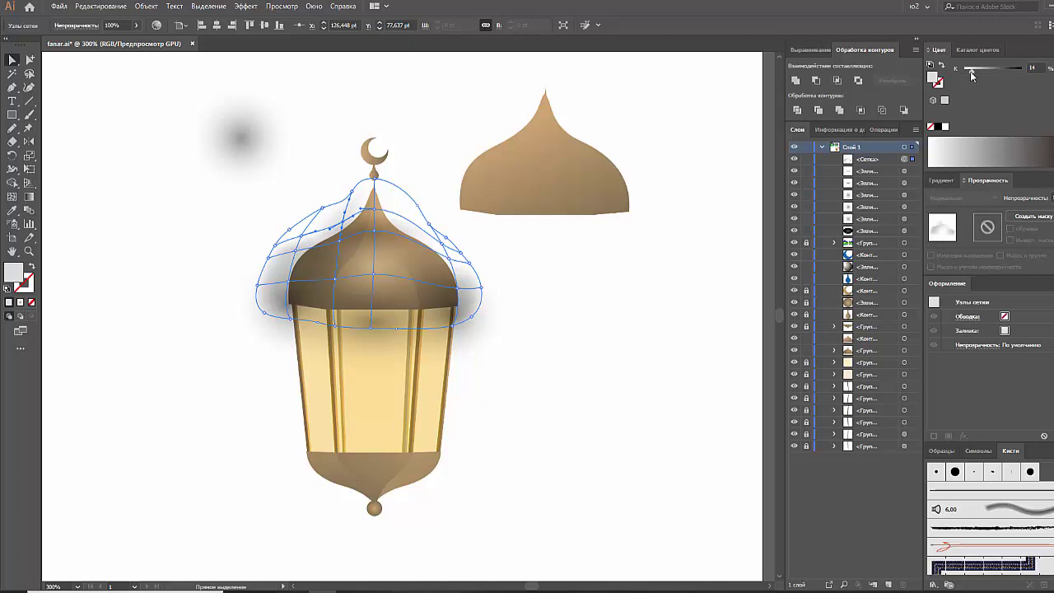
Step: Tint two mesh points on the dome's right side grey
left_click(444, 246)
left_click_drag(965, 72, 977, 73)
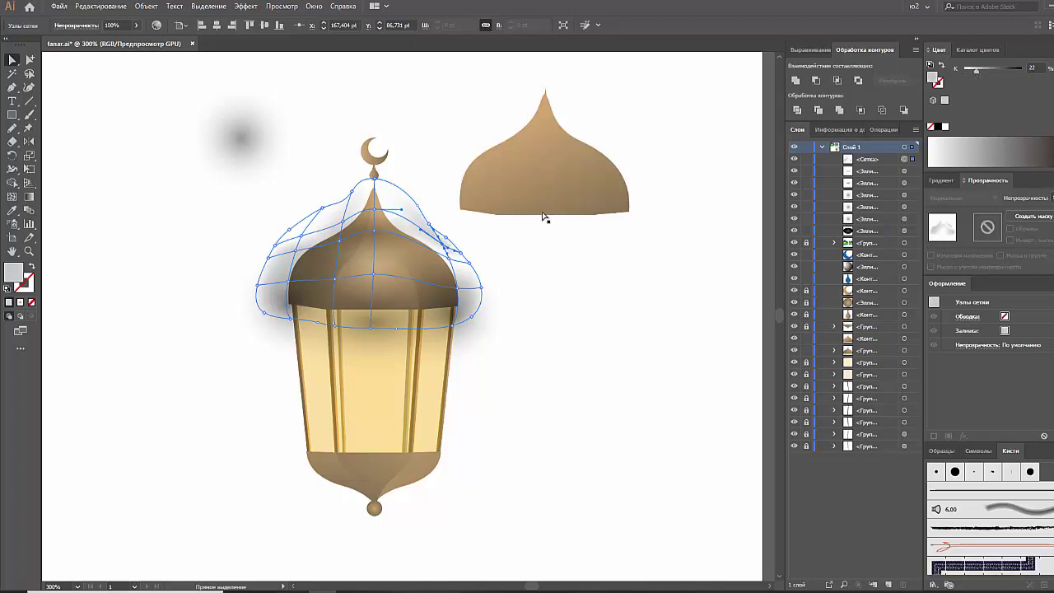
left_click(456, 265)
left_click(979, 72)
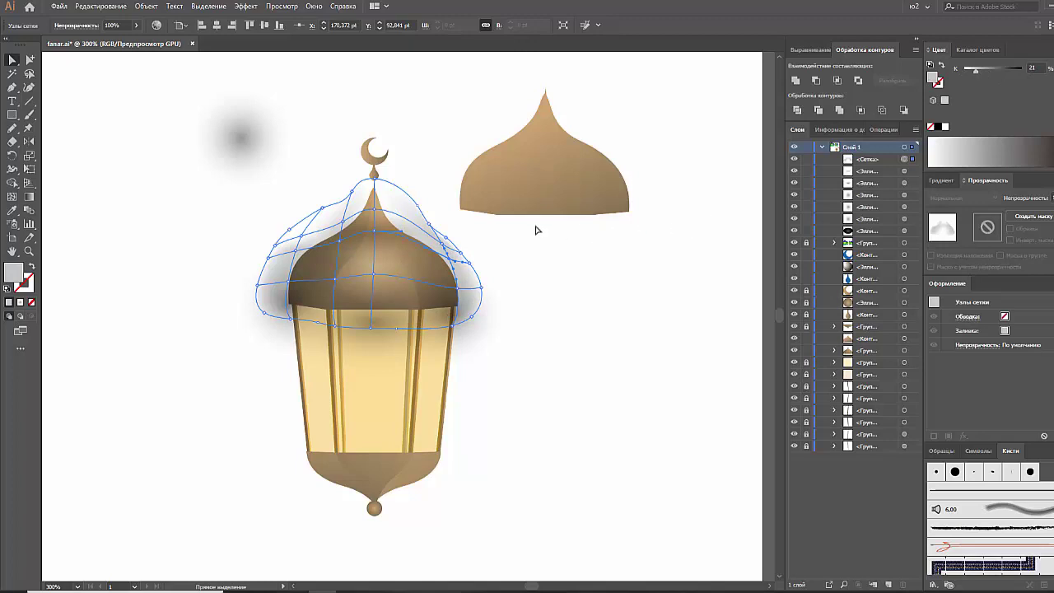
Step: Add a mesh line near the dome top and darken another shadow point's grey
left_click(12, 196)
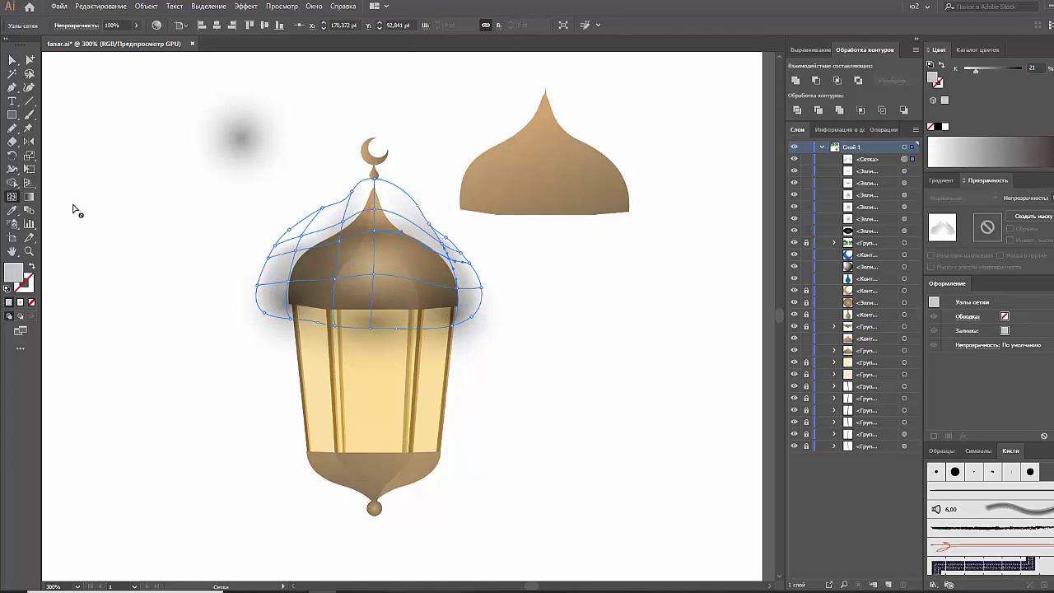
left_click(363, 195)
key("v")
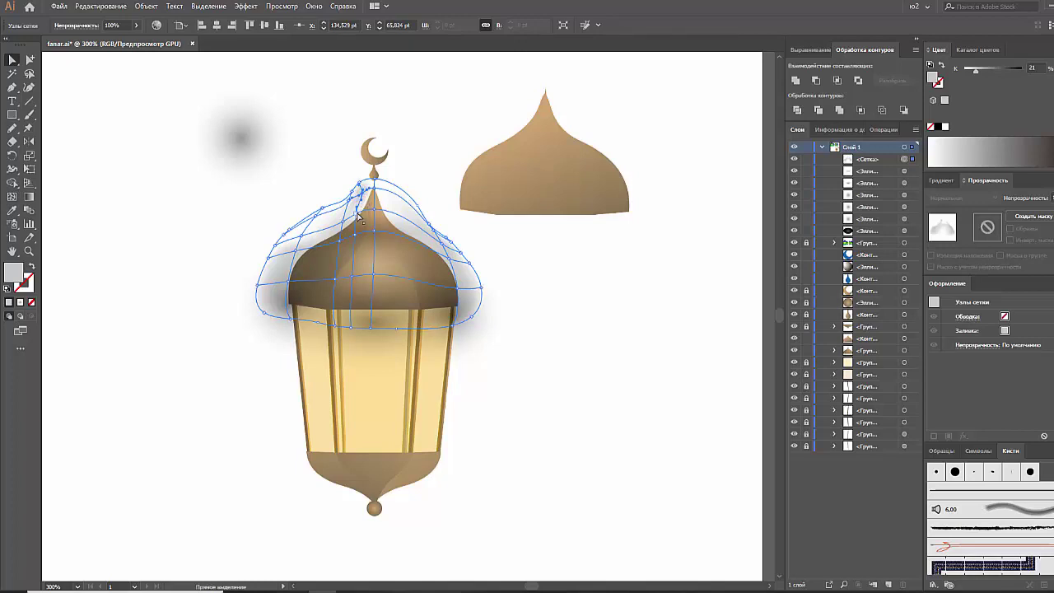
left_click(358, 215)
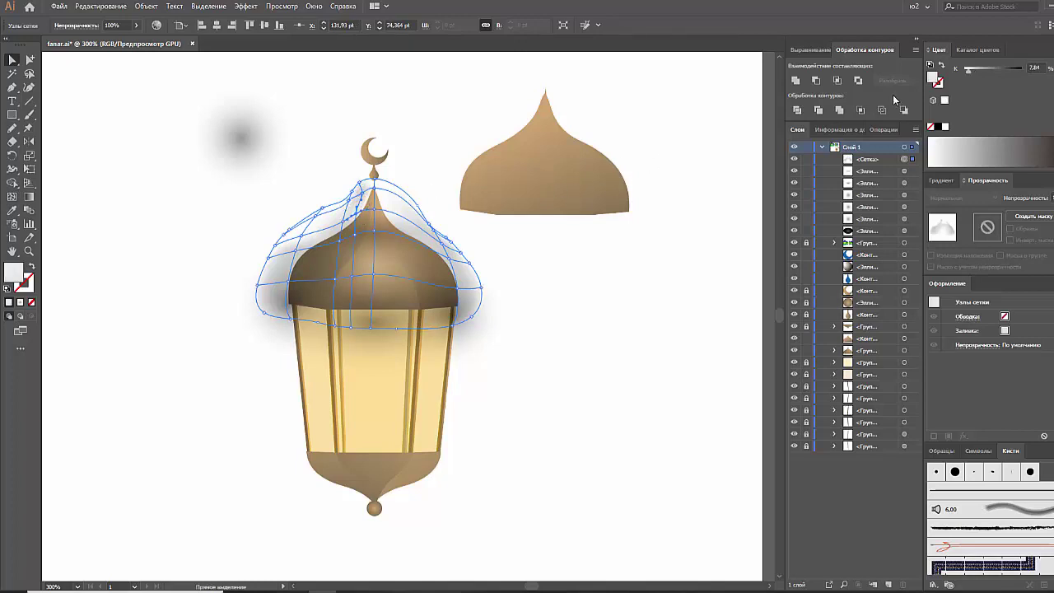
left_click_drag(968, 73, 973, 74)
Step: Drag the blurred ellipse and two blurred circles off to the lantern's right, then deselect
left_click(242, 180)
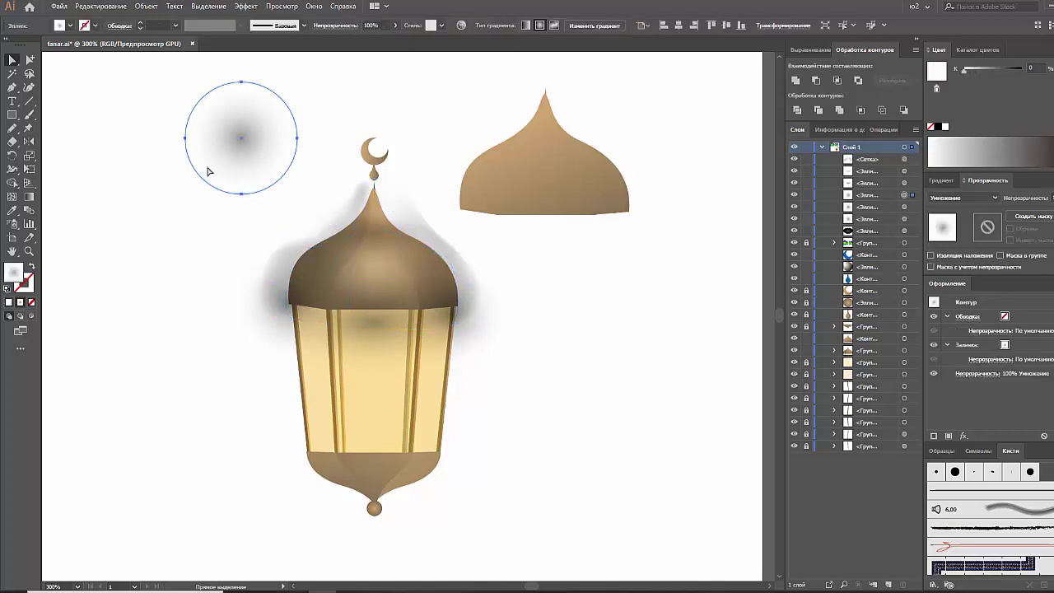
left_click(47, 106)
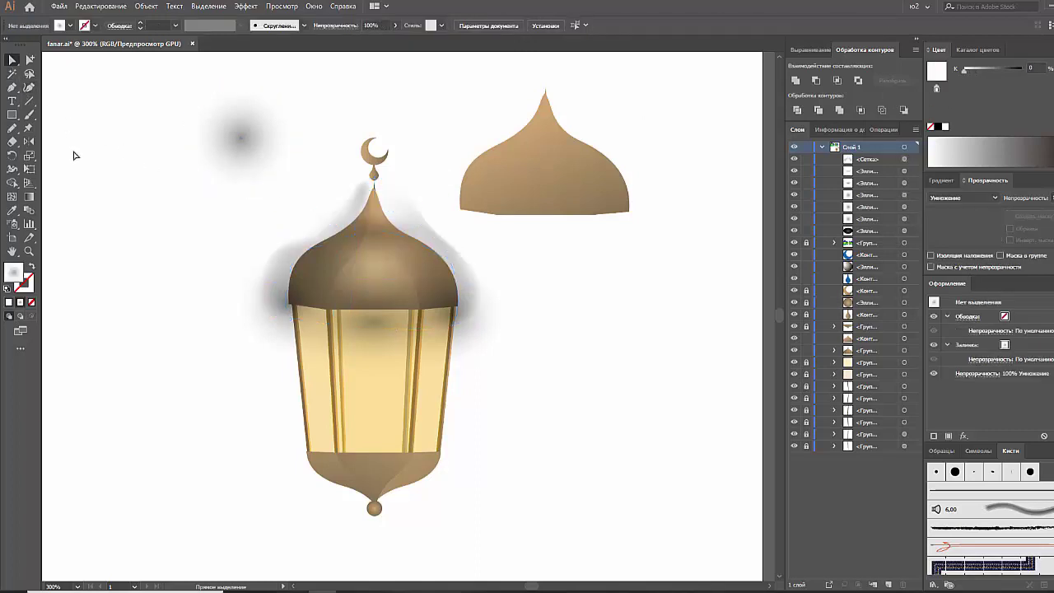
left_click_drag(358, 339, 713, 301)
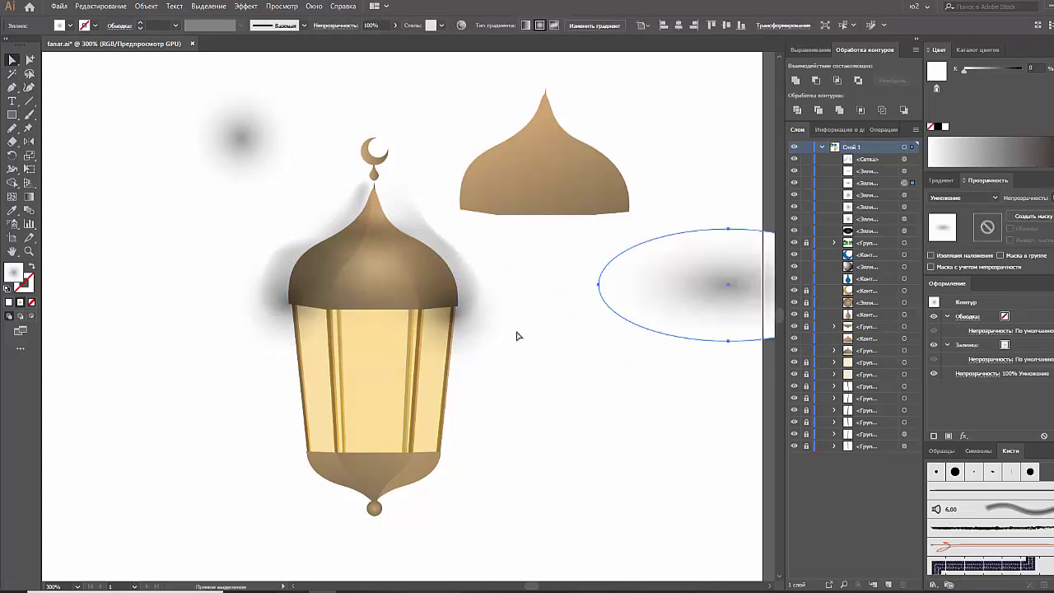
left_click(480, 328)
left_click_drag(481, 328, 593, 365)
left_click(272, 330)
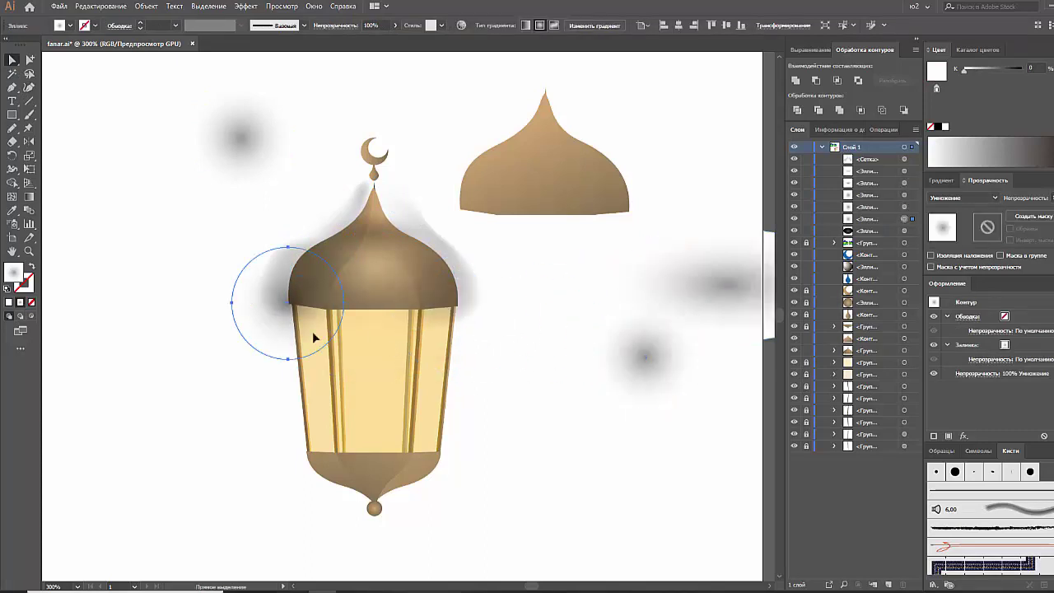
left_click_drag(312, 331, 666, 387)
left_click(352, 328)
key("ctrl+shift+a")
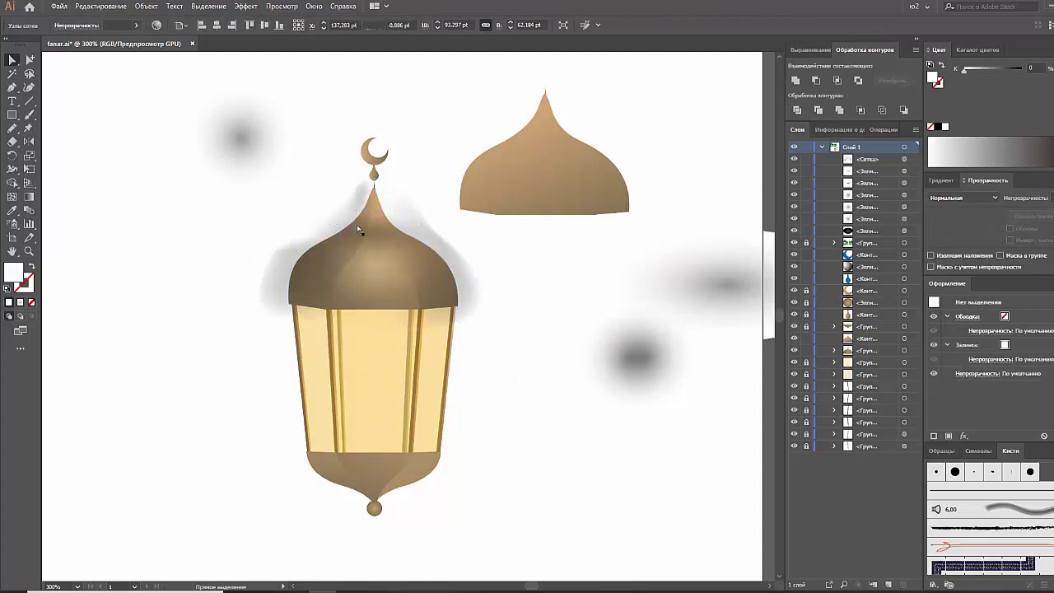
Step: Realign the dome shadow over the dome, rotating it slightly counterclockwise
left_click_drag(375, 241, 169, 247)
left_click_drag(725, 282, 687, 283)
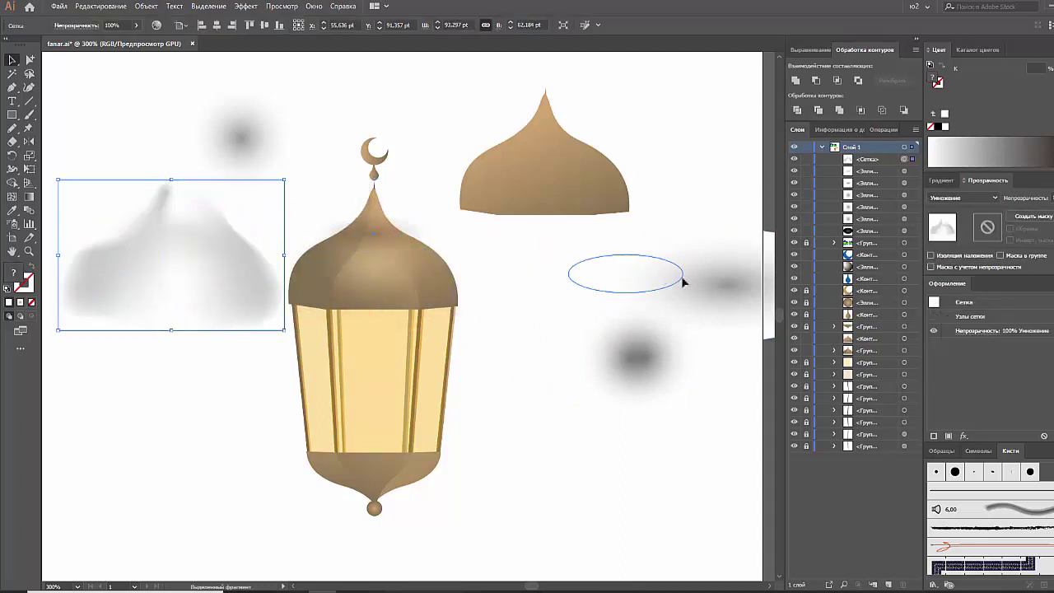
left_click_drag(212, 293, 404, 284)
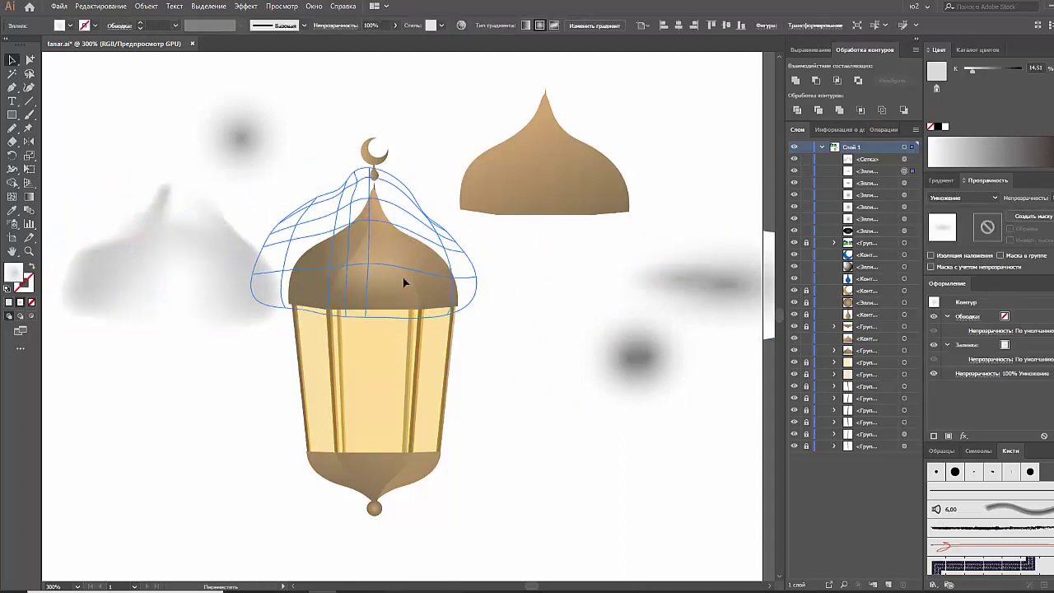
mouse_move(482, 323)
left_mouse_down()
mouse_move(499, 336)
mouse_move(245, 401)
mouse_move(94, 266)
mouse_move(126, 277)
mouse_move(170, 376)
left_mouse_up()
left_click(499, 336)
Step: Reflect the left shadow copy upside down and scale it to fit under the lantern's base
right_click(170, 377)
mouse_move(219, 429)
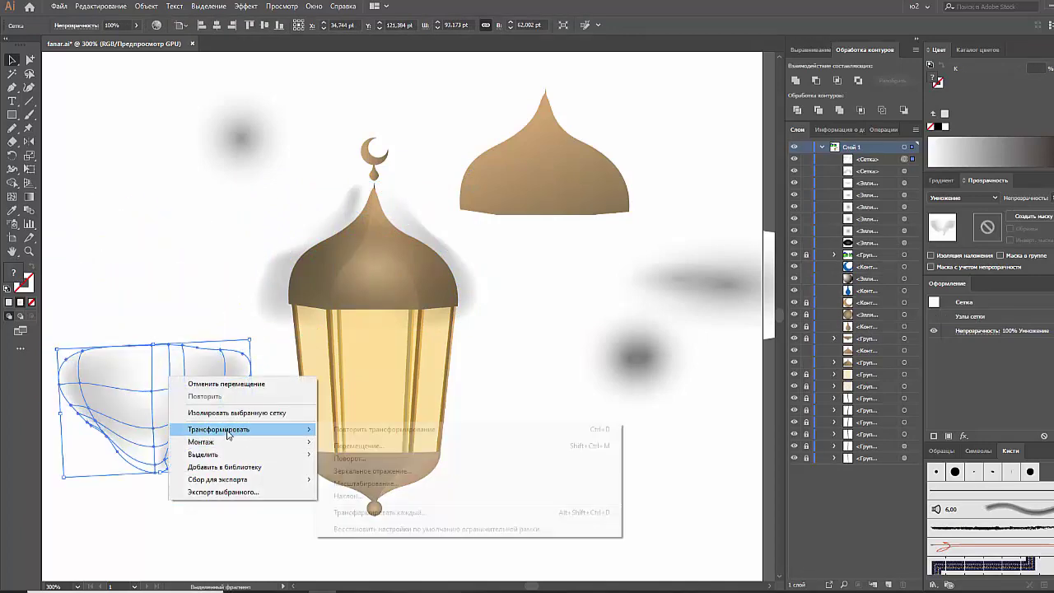
left_click(367, 471)
left_click(890, 369)
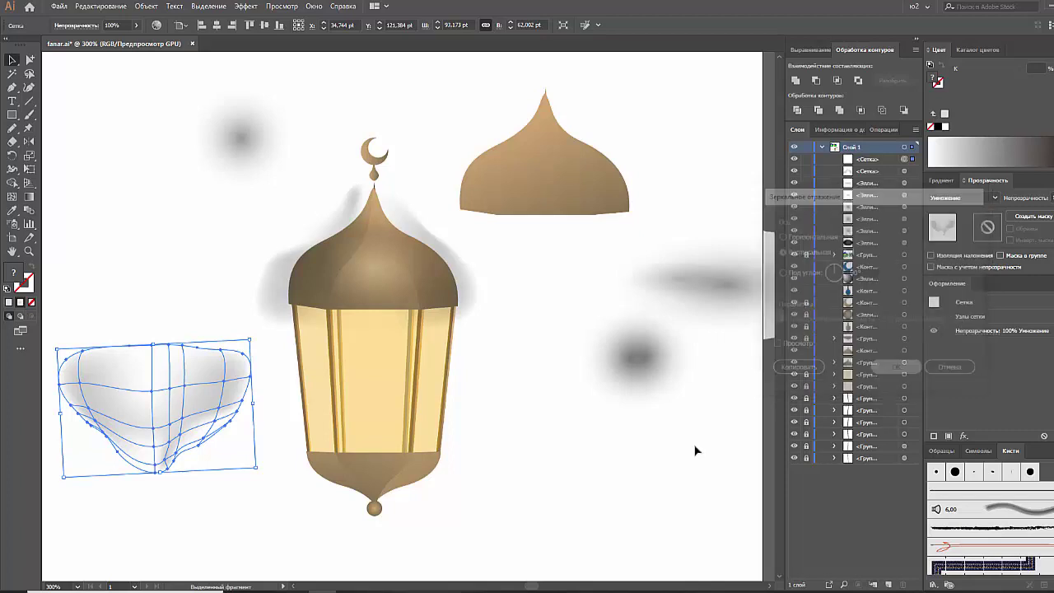
mouse_move(191, 426)
left_mouse_down()
mouse_move(428, 504)
mouse_move(402, 492)
left_mouse_up()
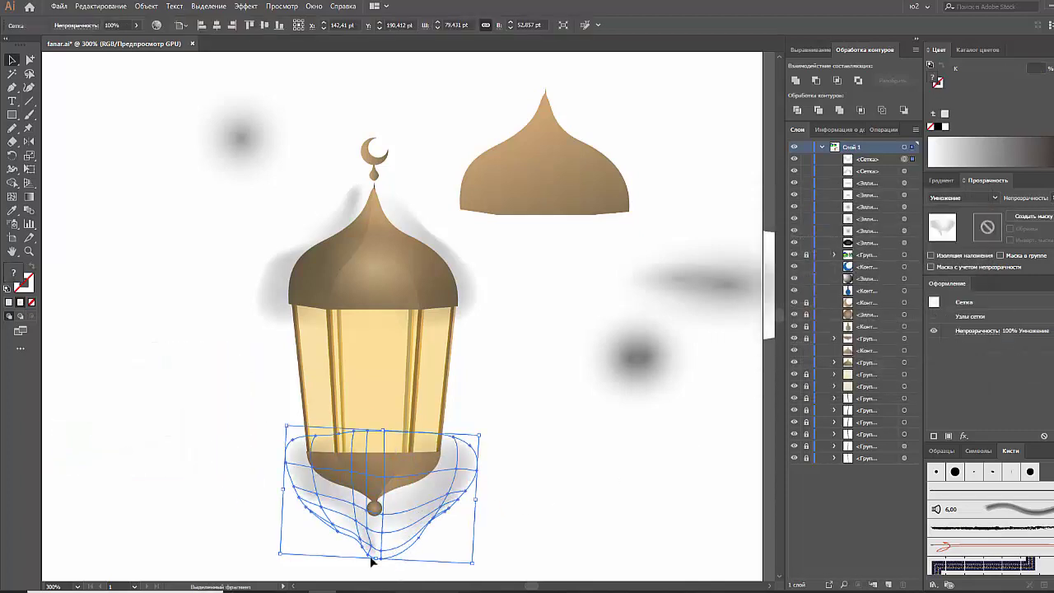
left_click_drag(378, 556, 372, 519)
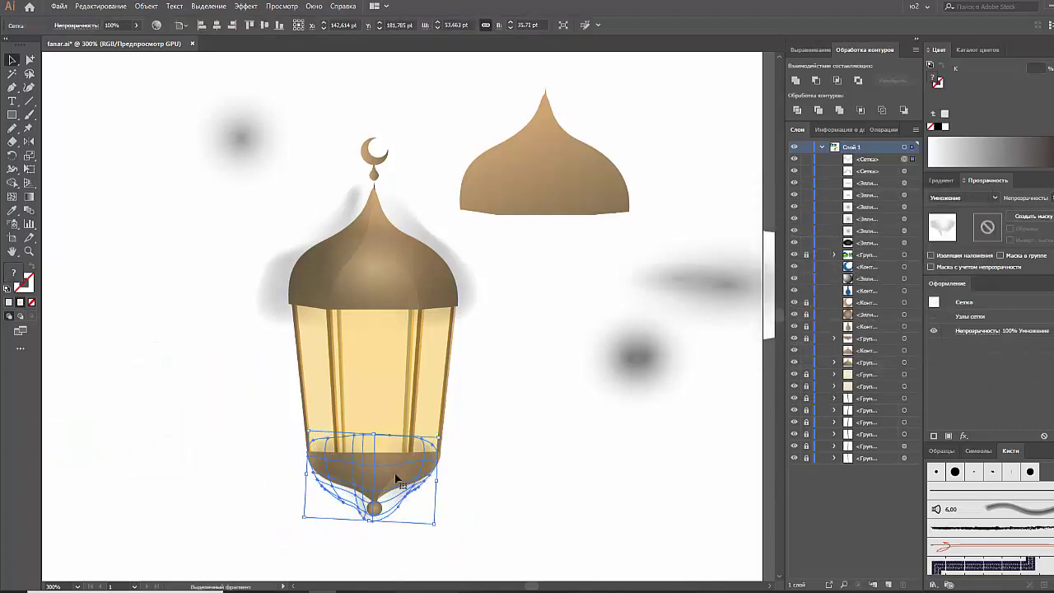
left_click_drag(376, 435, 384, 463)
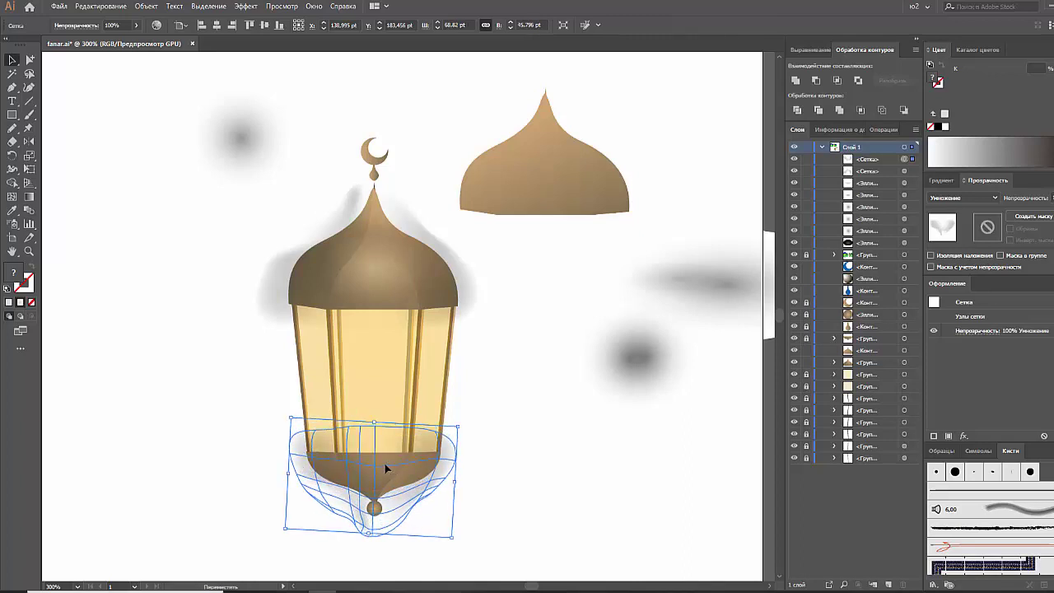
left_click(515, 520)
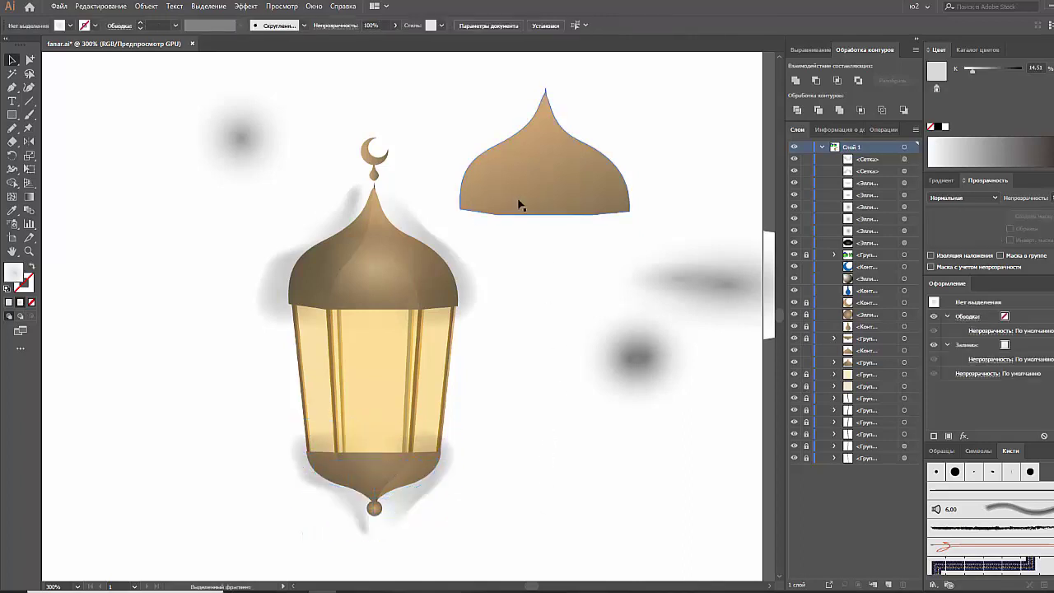
Step: Fill the separate dome shape with white and bring it to the front
left_click_drag(518, 206, 426, 264)
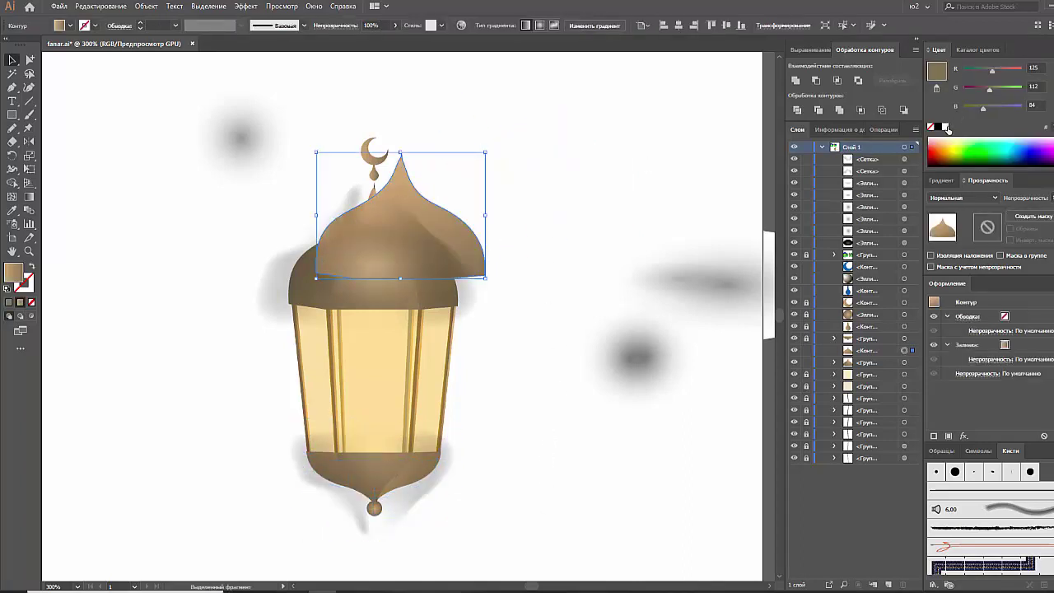
left_click(945, 127)
left_click(71, 26)
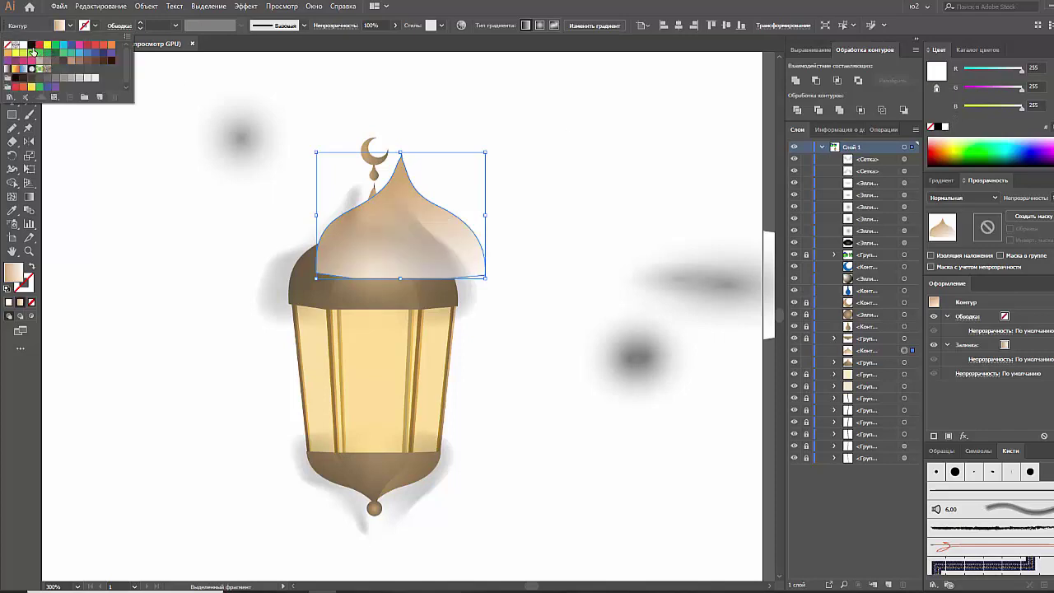
left_click(18, 45)
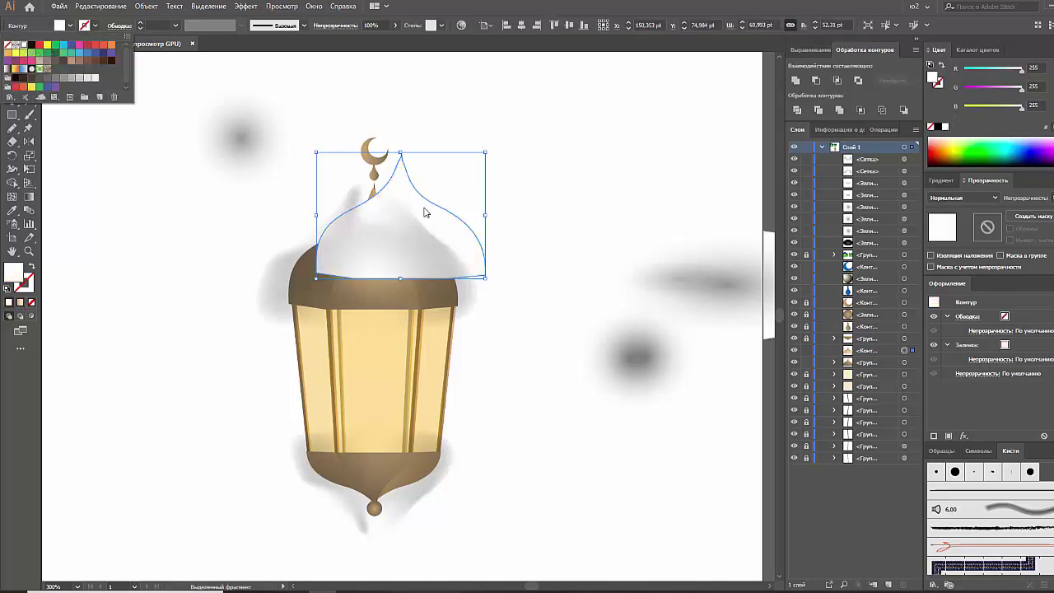
left_click(517, 215)
mouse_move(476, 245)
left_mouse_down()
mouse_move(317, 231)
mouse_move(320, 215)
left_mouse_up()
key("ctrl+shift+bracketright")
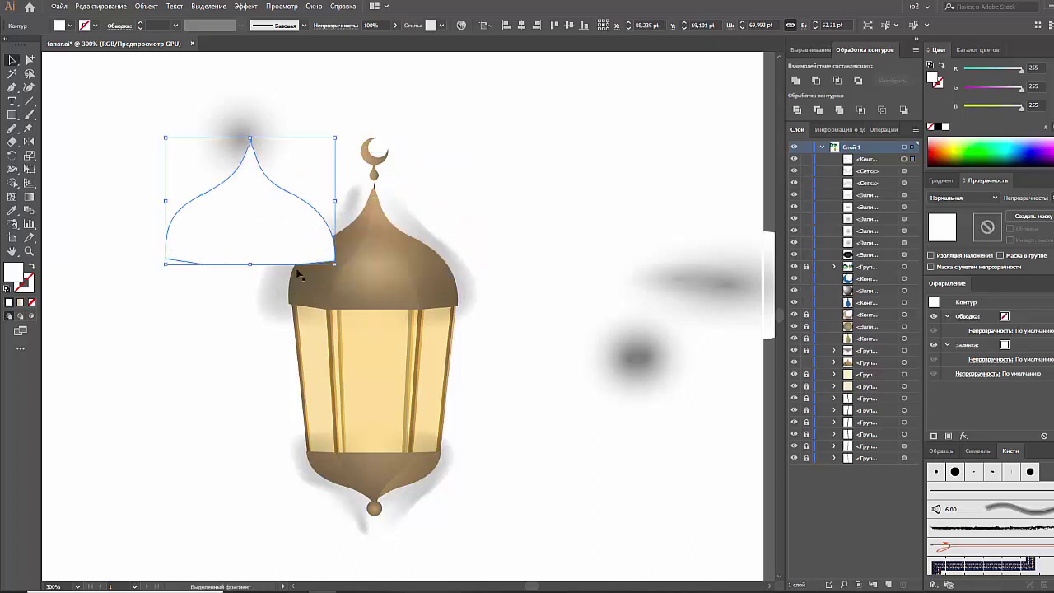
Step: Align the white dome over the lantern dome and clip the shadow mesh inside it
left_click_drag(285, 250, 410, 297)
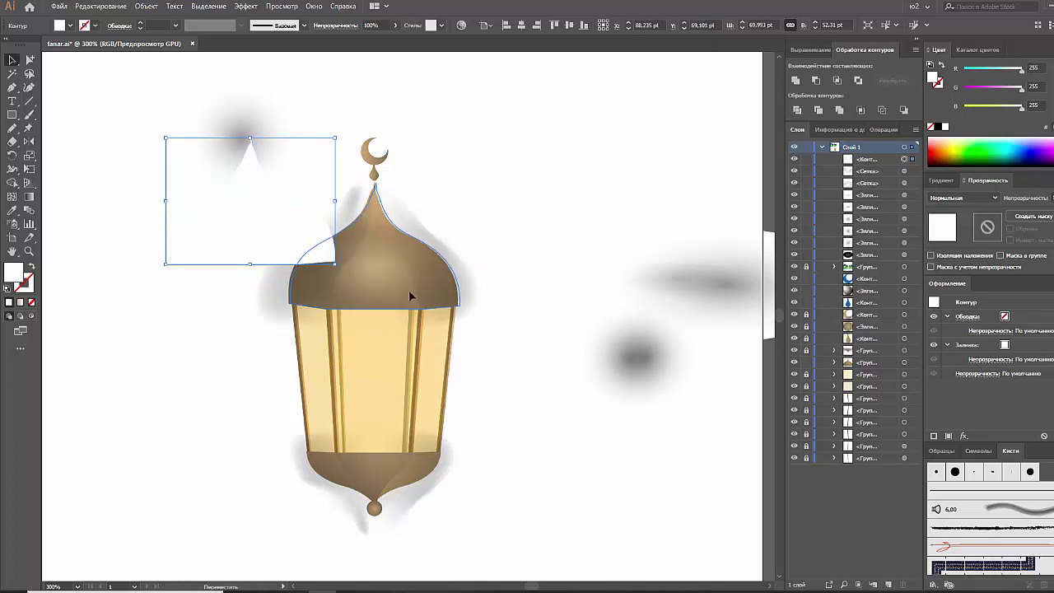
left_click_drag(410, 295, 407, 291)
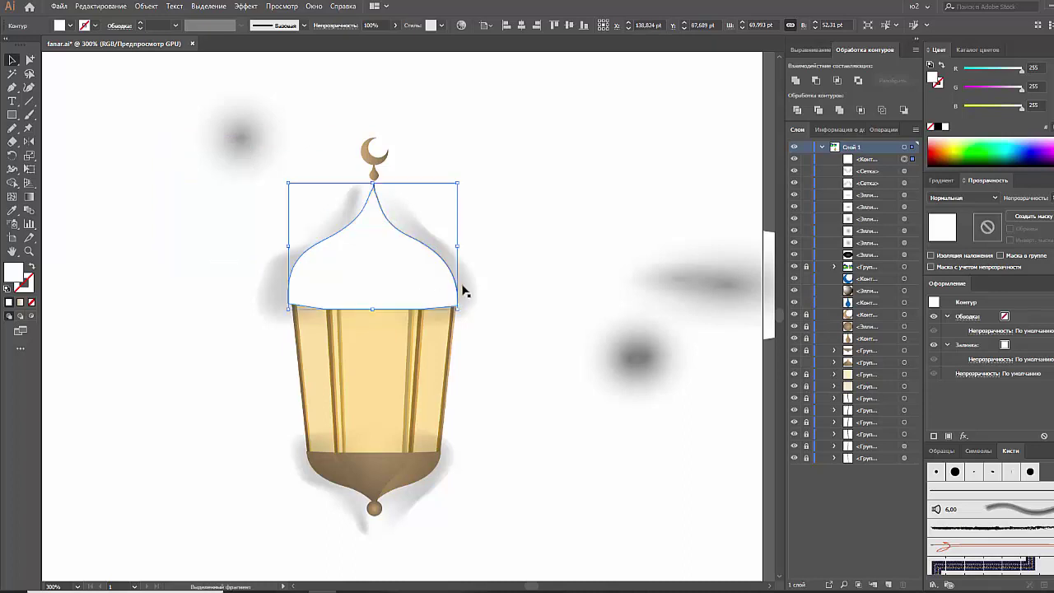
left_click(463, 290, "shift")
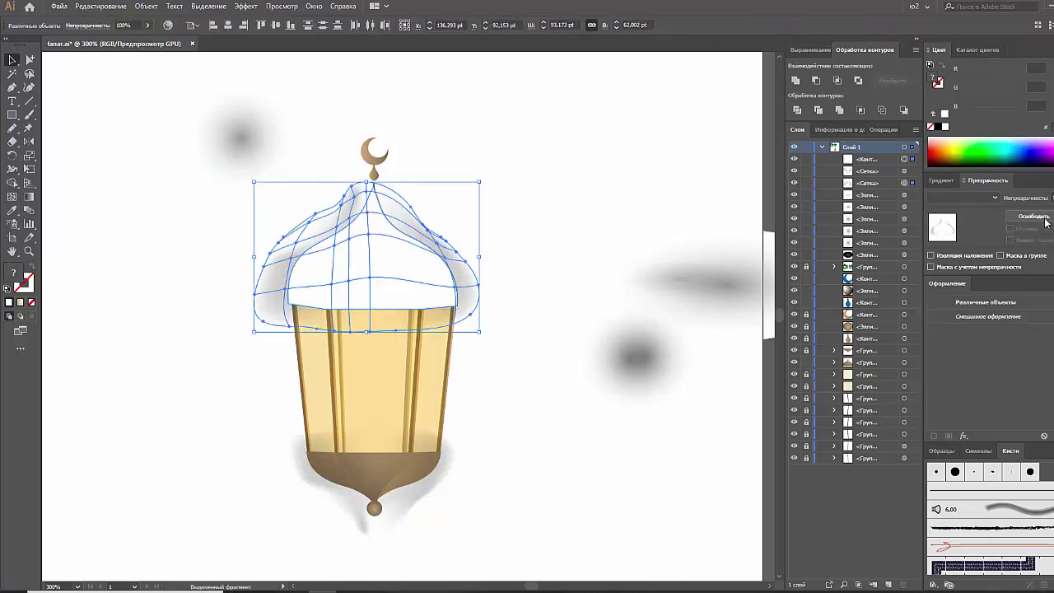
left_click(1044, 219)
left_click(1021, 217)
key("ctrl+z")
left_click(522, 297)
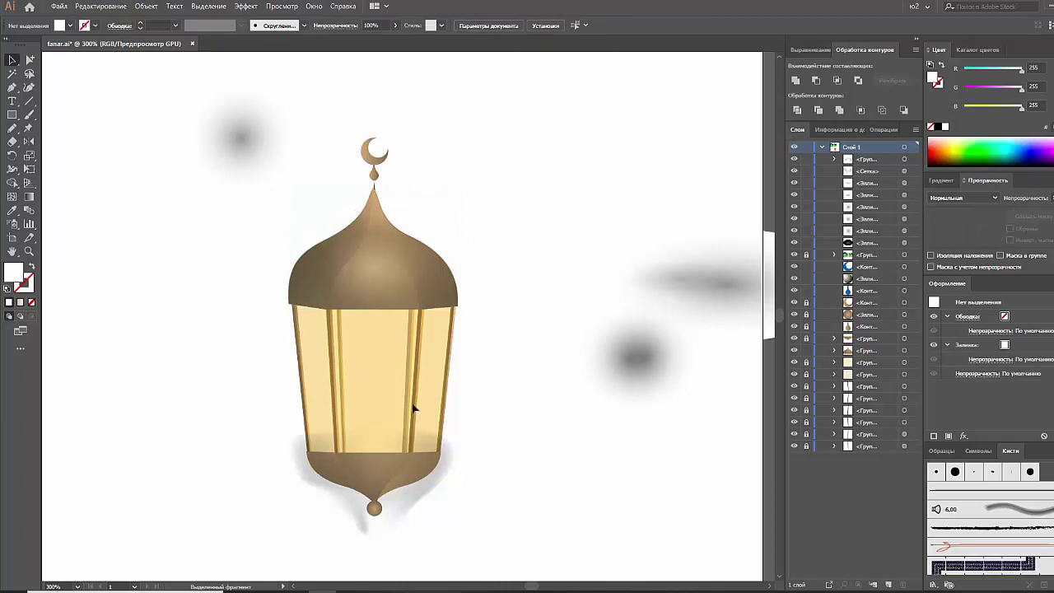
Step: Duplicate the bottom bowl as one merged white shape, brought to the front
scroll(389, 444, "down", 1)
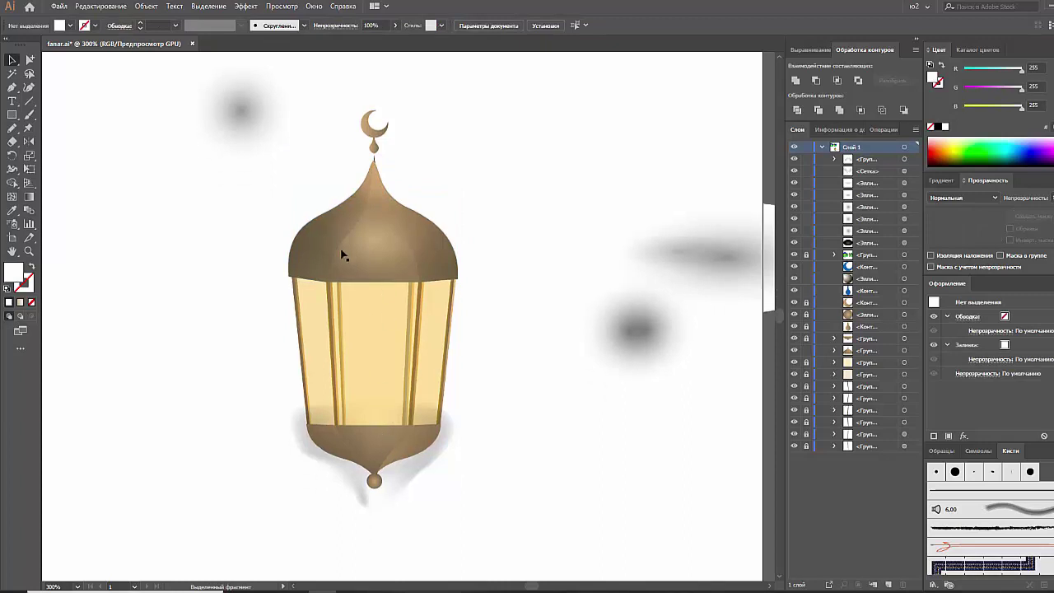
left_click_drag(404, 484, 295, 476)
left_click(417, 453)
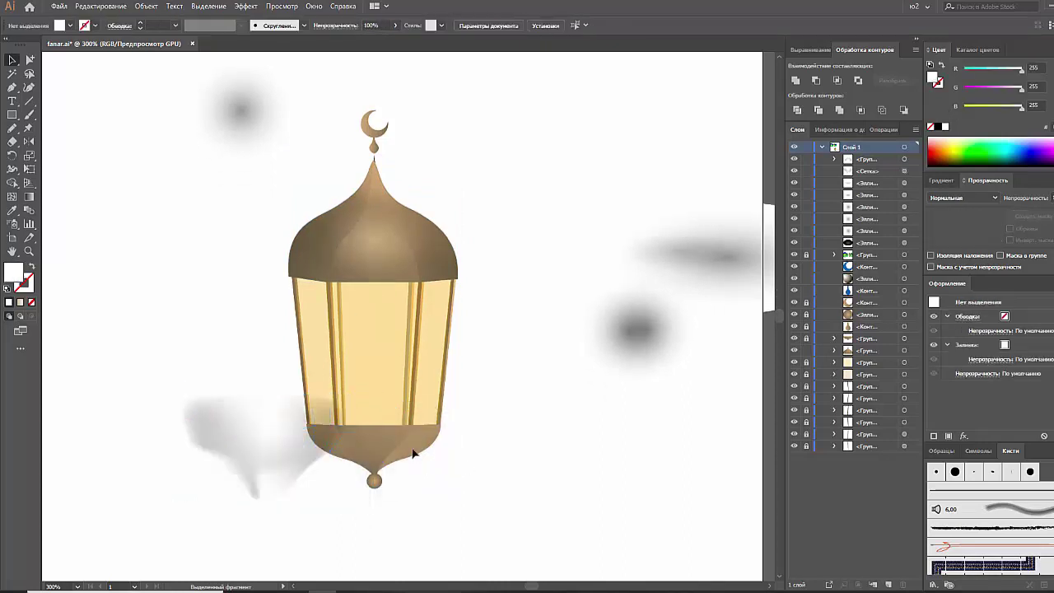
left_click(481, 484)
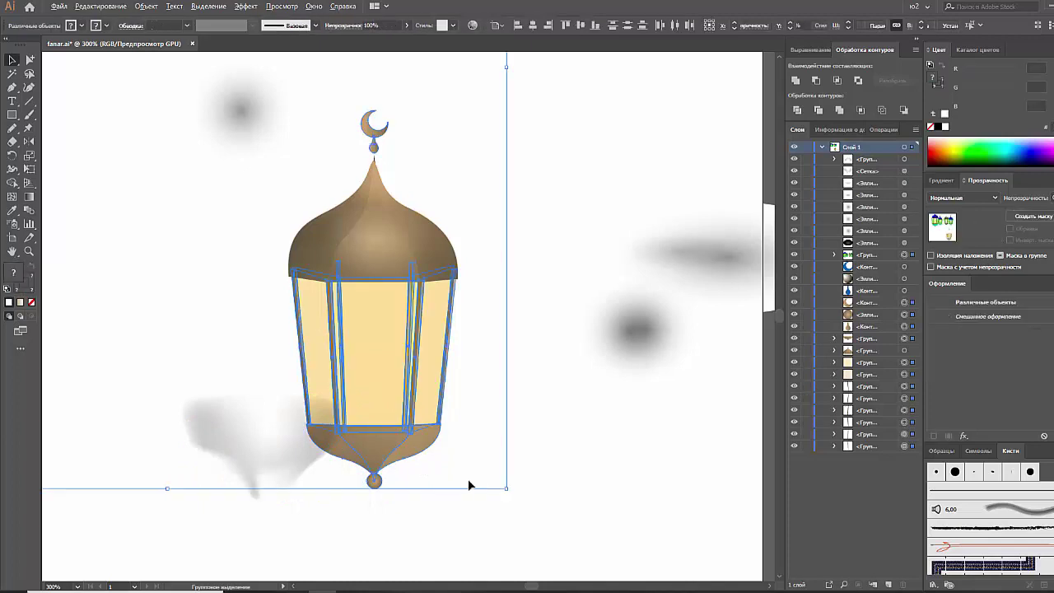
left_click(397, 459)
left_click_drag(398, 459, 539, 471)
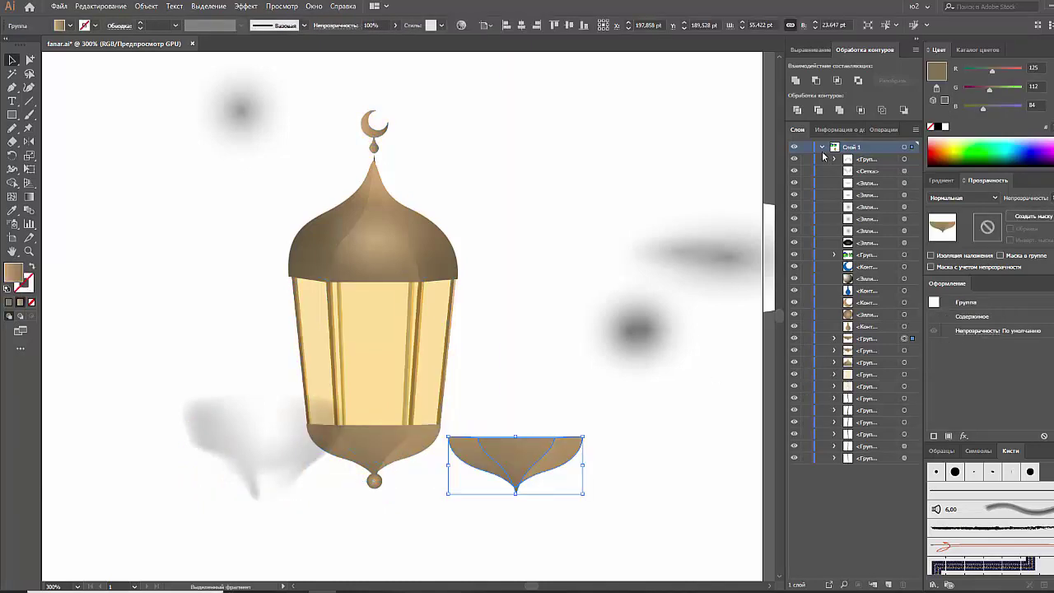
left_click(795, 81)
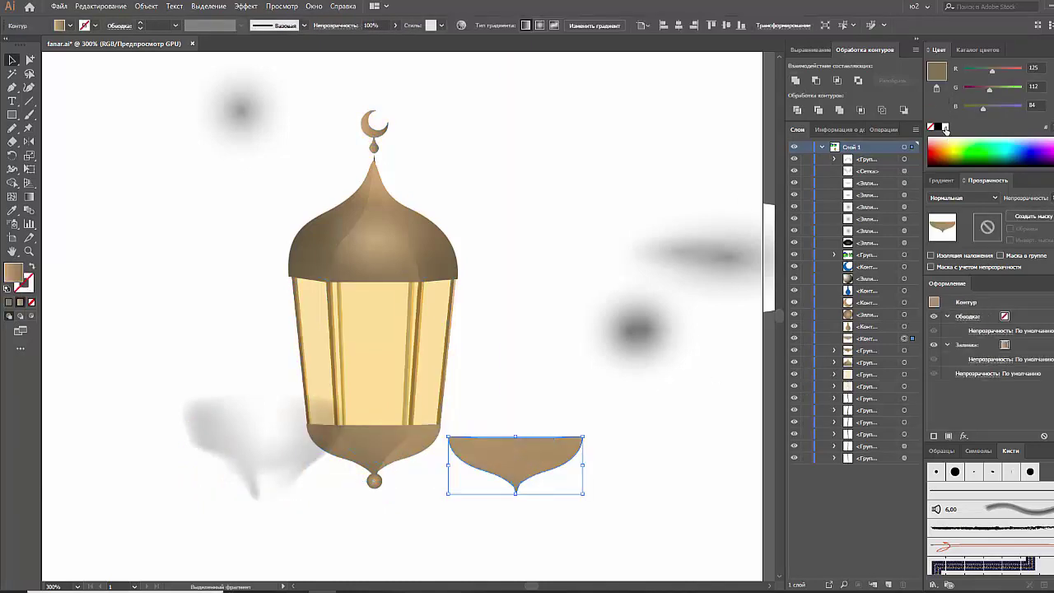
left_click(945, 127)
key("ctrl+shift+bracketright")
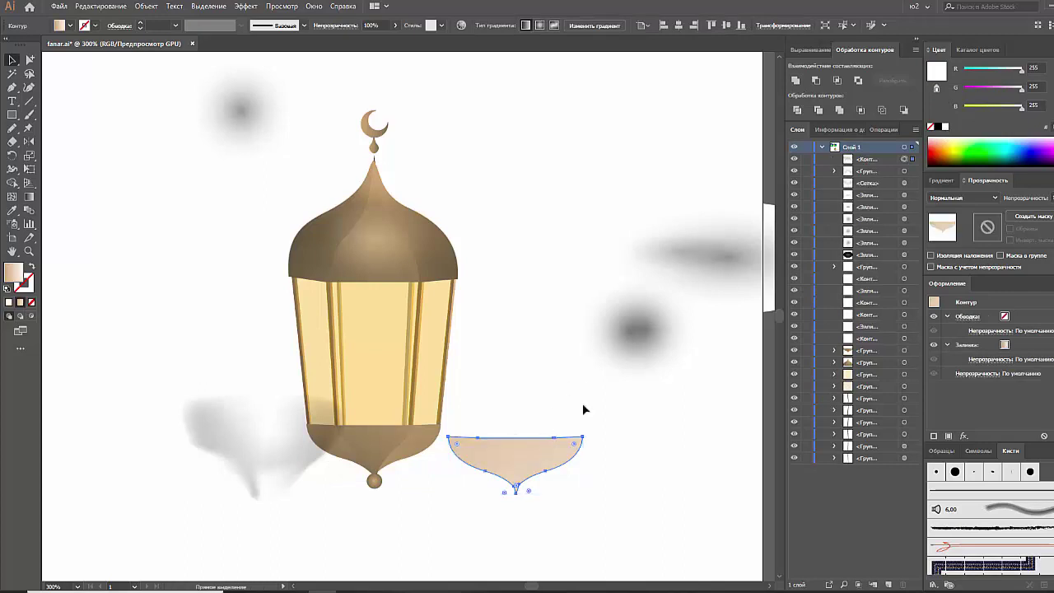
left_click(70, 26)
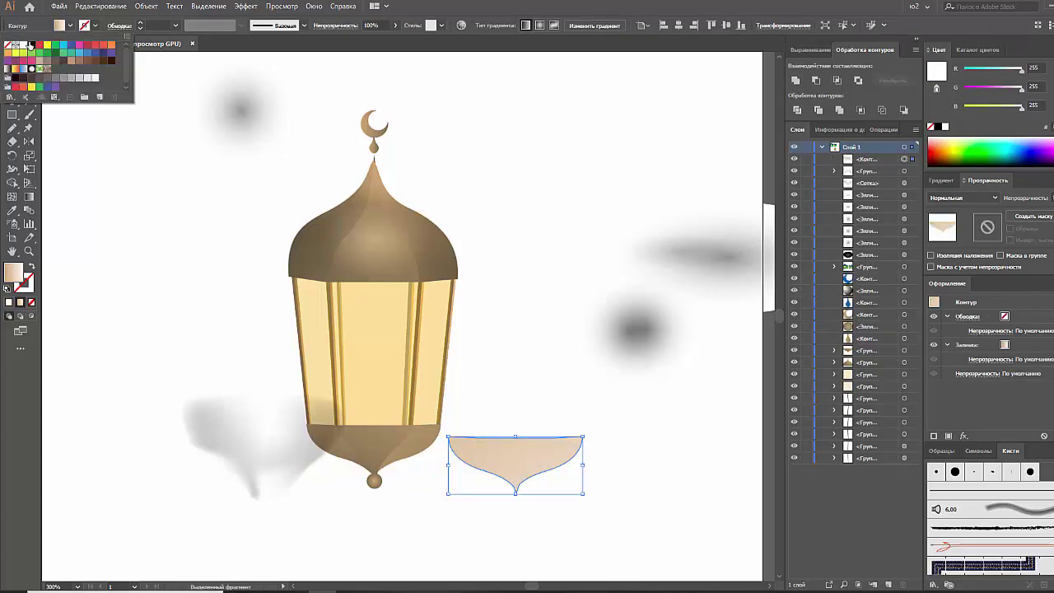
left_click(29, 48)
left_click_drag(505, 458, 110, 426)
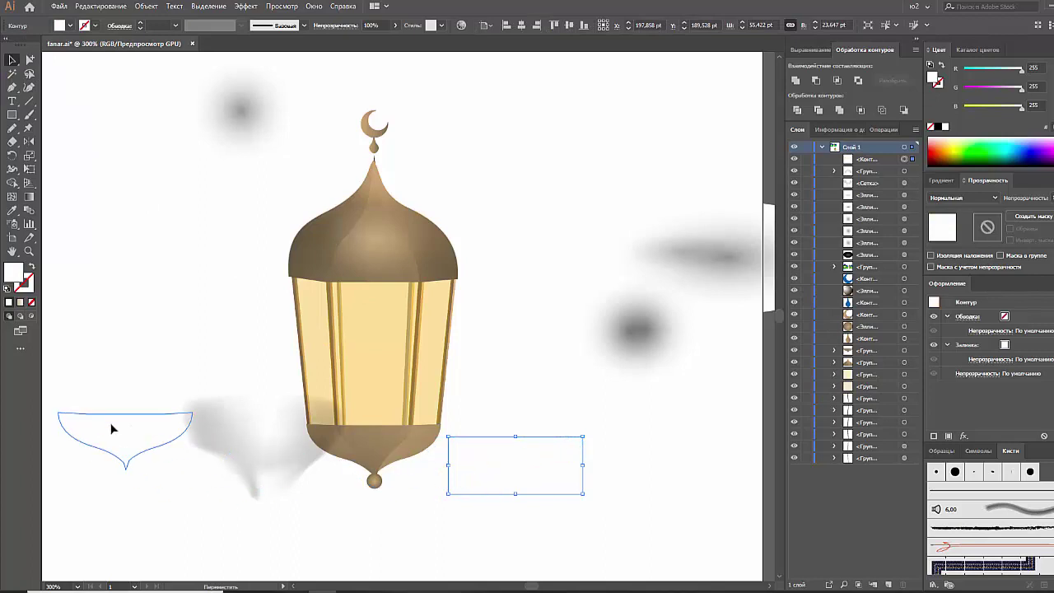
Step: Wrap the base shadow in an envelope distort and reshape it to fit the base
key("ctrl+alt+c")
left_click_drag(329, 457, 347, 468)
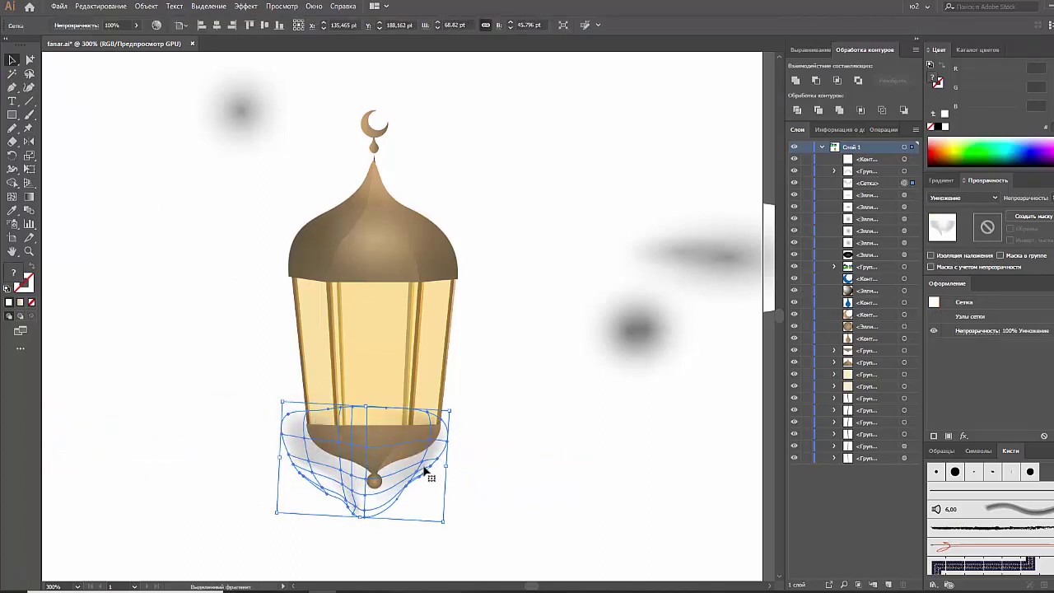
key("ctrl+z")
left_click(155, 429)
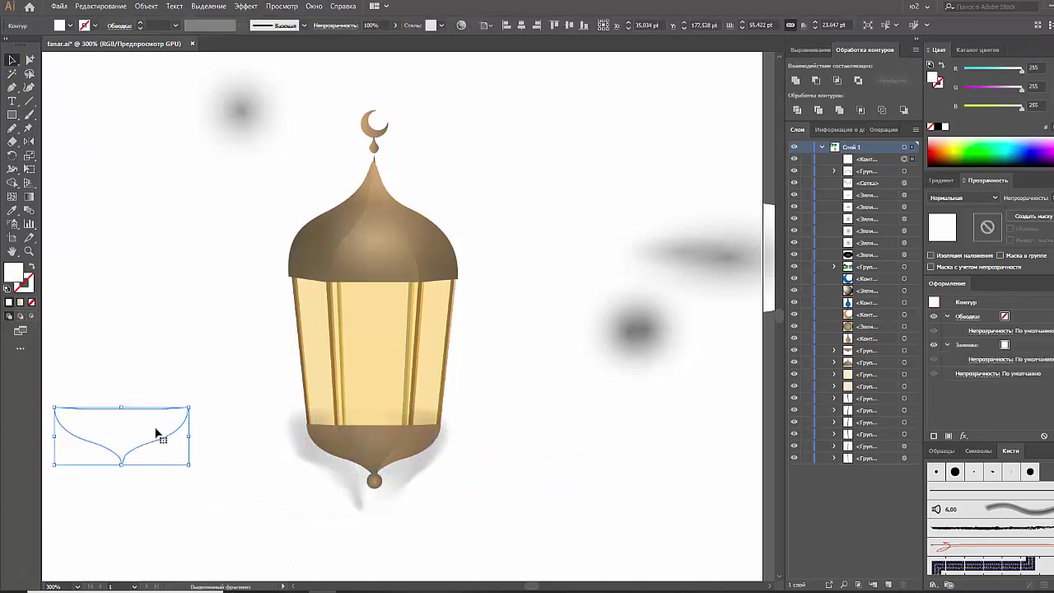
key("ctrl+shift+z")
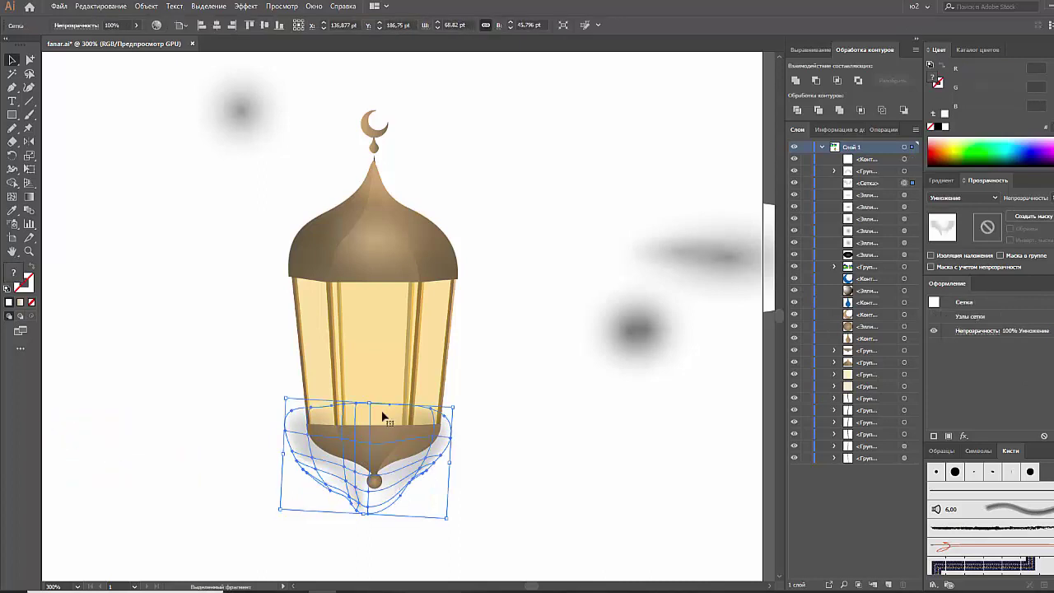
key("ctrl+shift+z")
key("ctrl+shift+z")
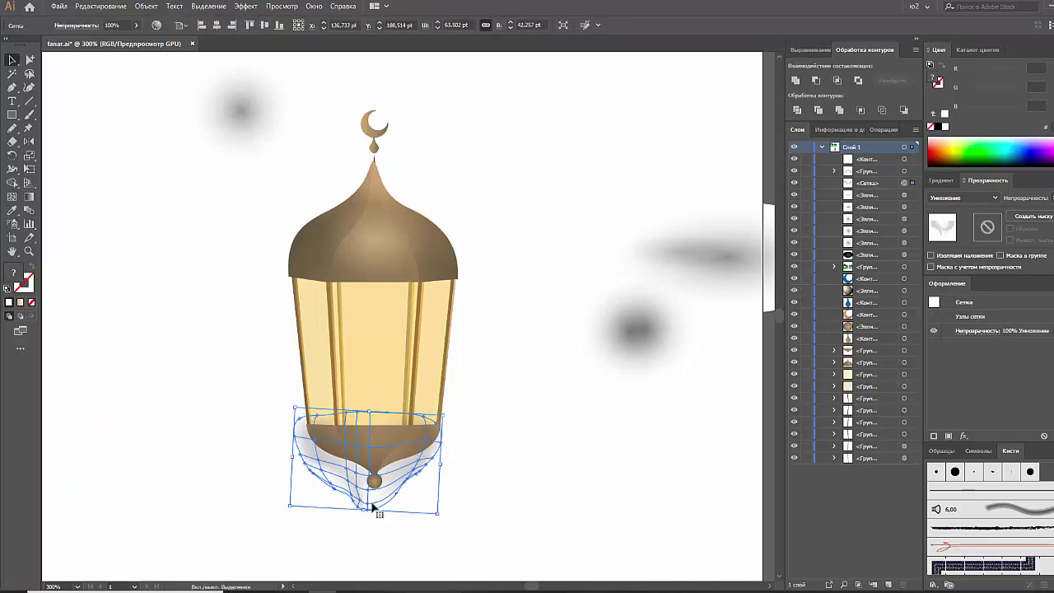
left_click(422, 476)
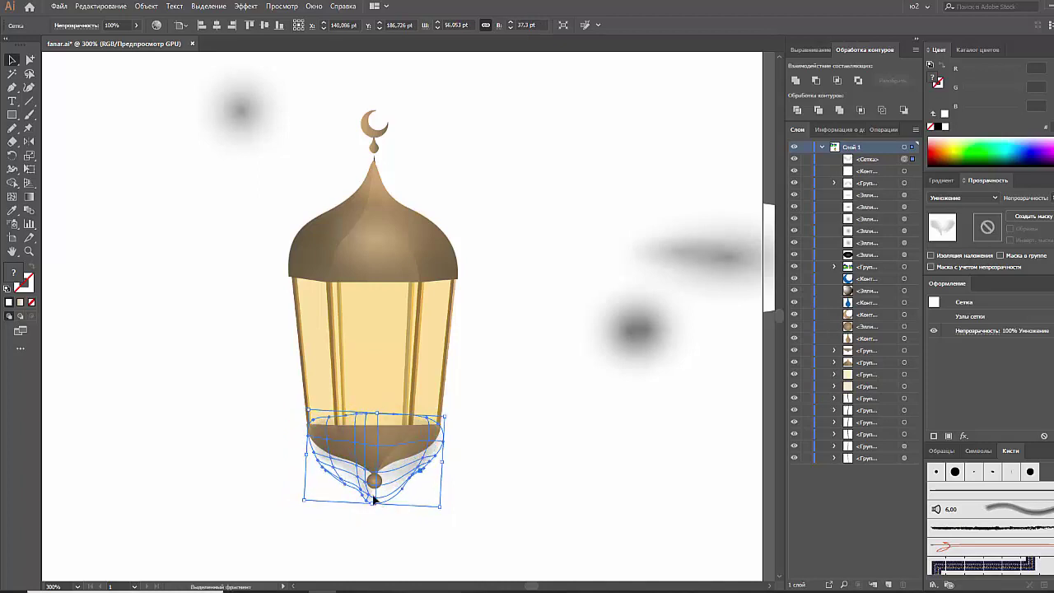
left_click_drag(366, 504, 377, 502)
left_click(421, 519)
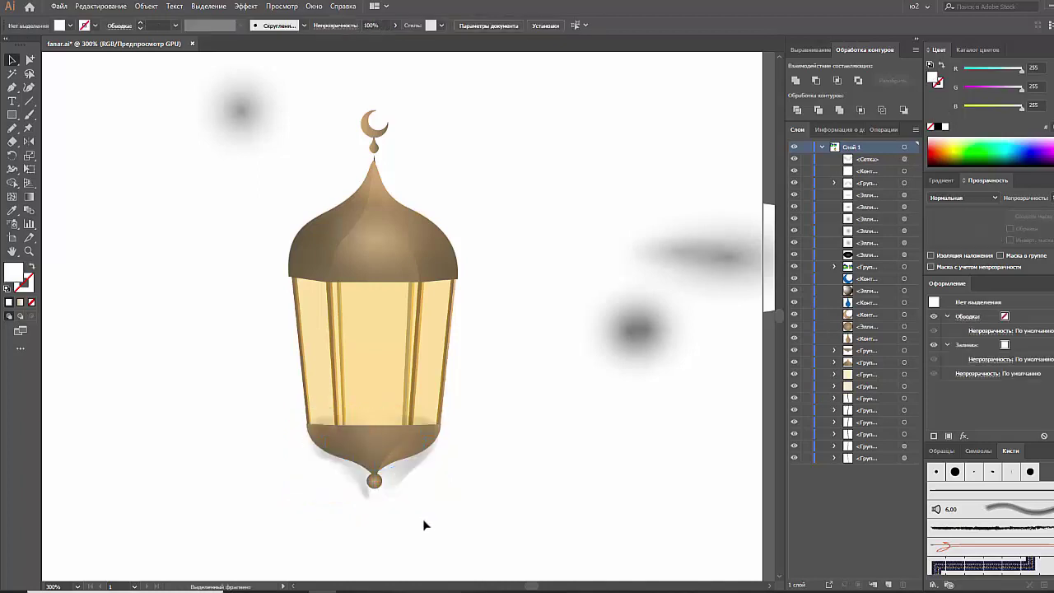
left_click(394, 482)
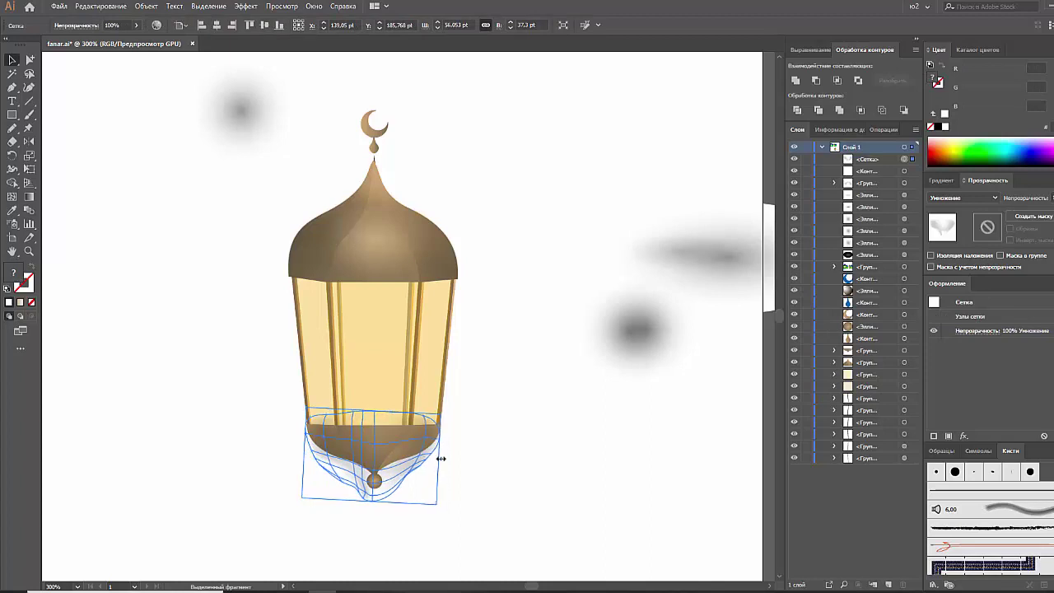
left_click(484, 486)
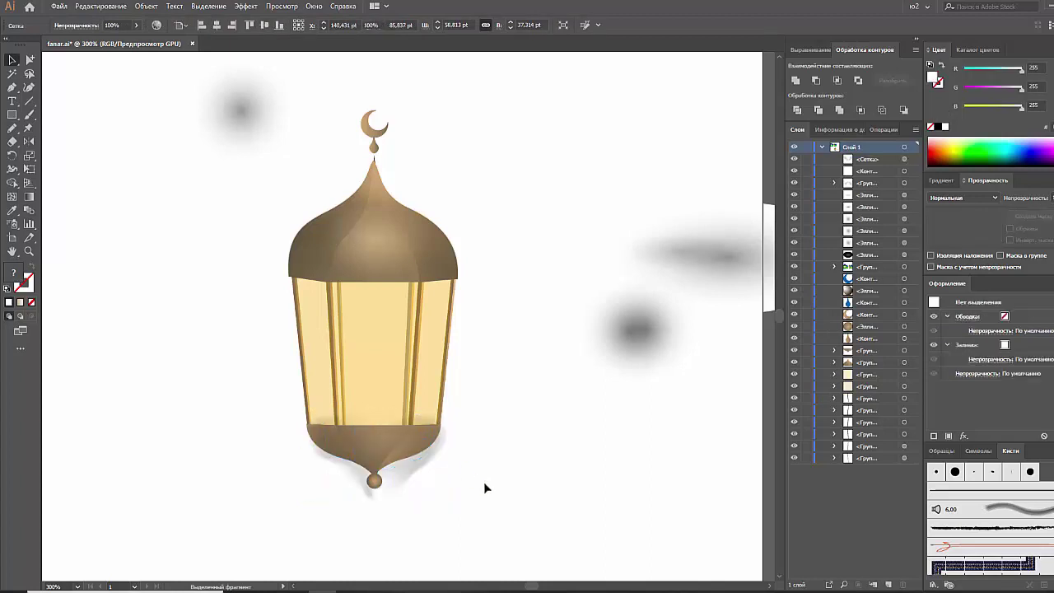
Step: Place the white bowl shape over the base and clip the shadow to it with Ctrl+7
left_click(147, 447)
left_click_drag(147, 448, 391, 452)
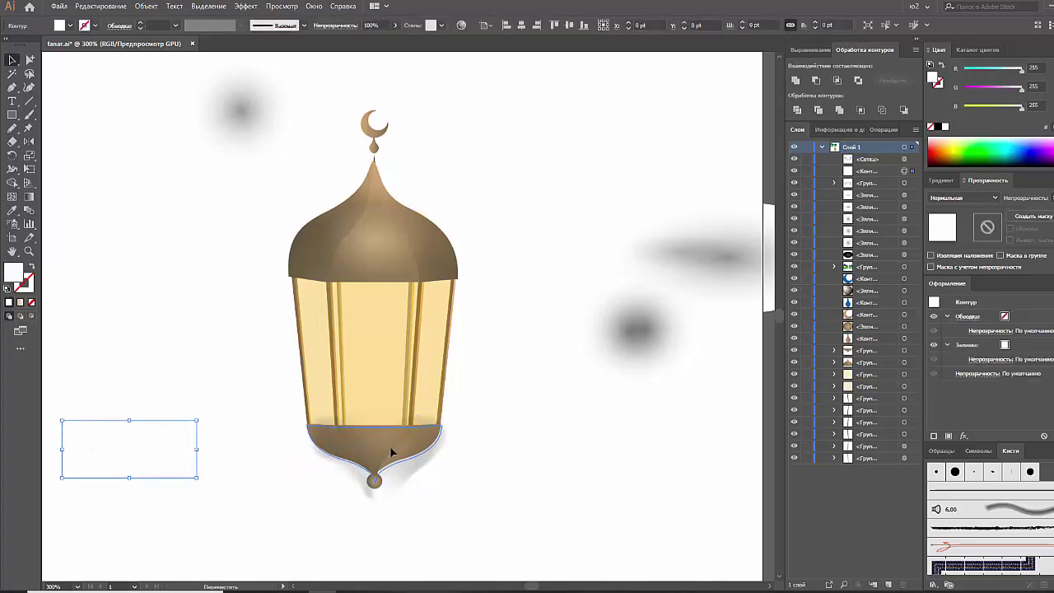
left_click_drag(390, 447, 390, 449)
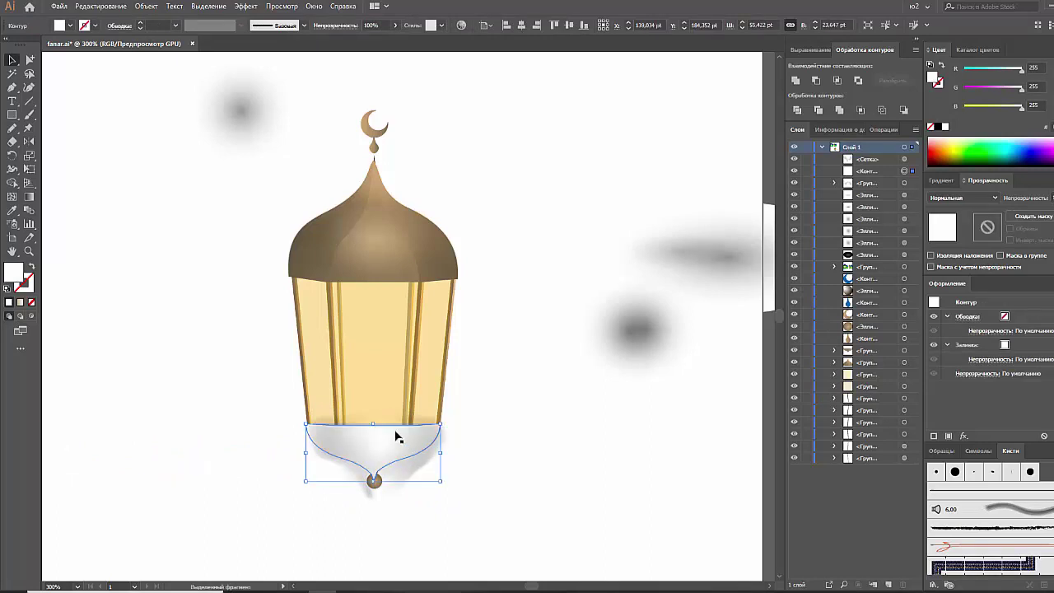
key("ctrl+7")
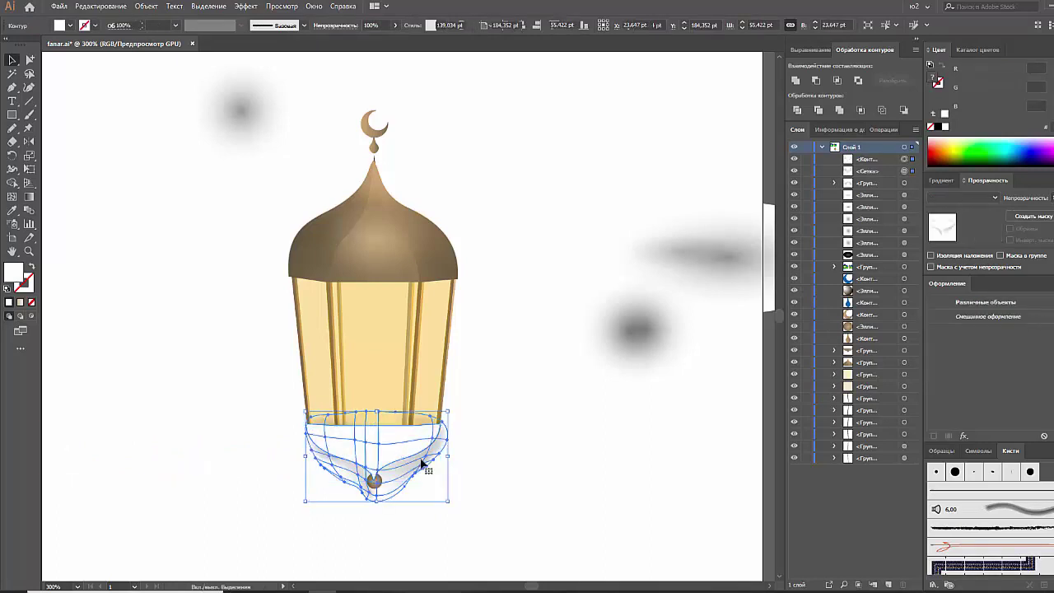
left_click(459, 465)
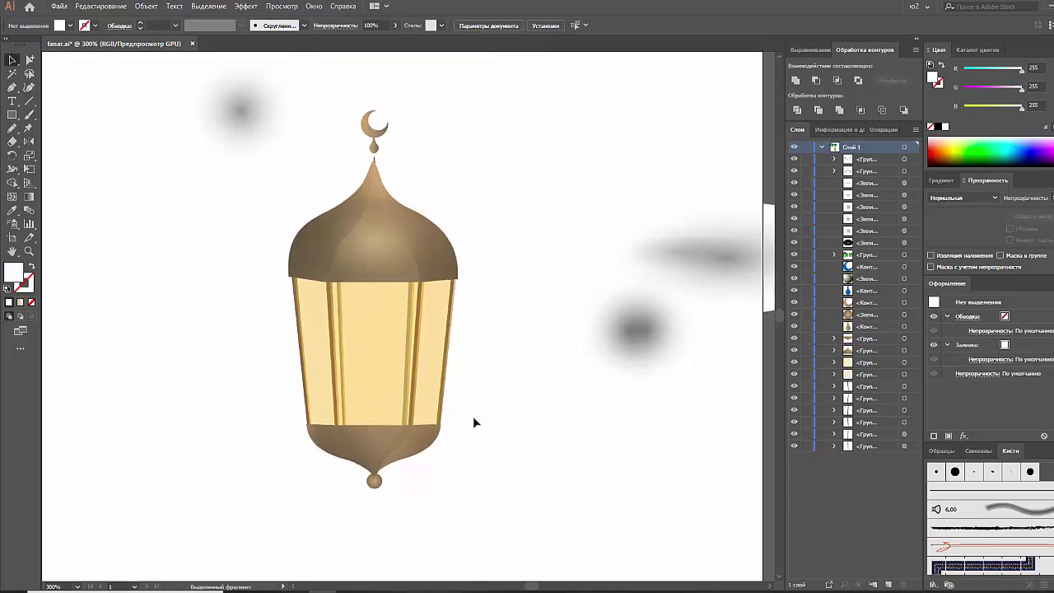
Step: Give the glass panels a gradient with one stop removed, the other at 25%, angled 60°
left_click(363, 370)
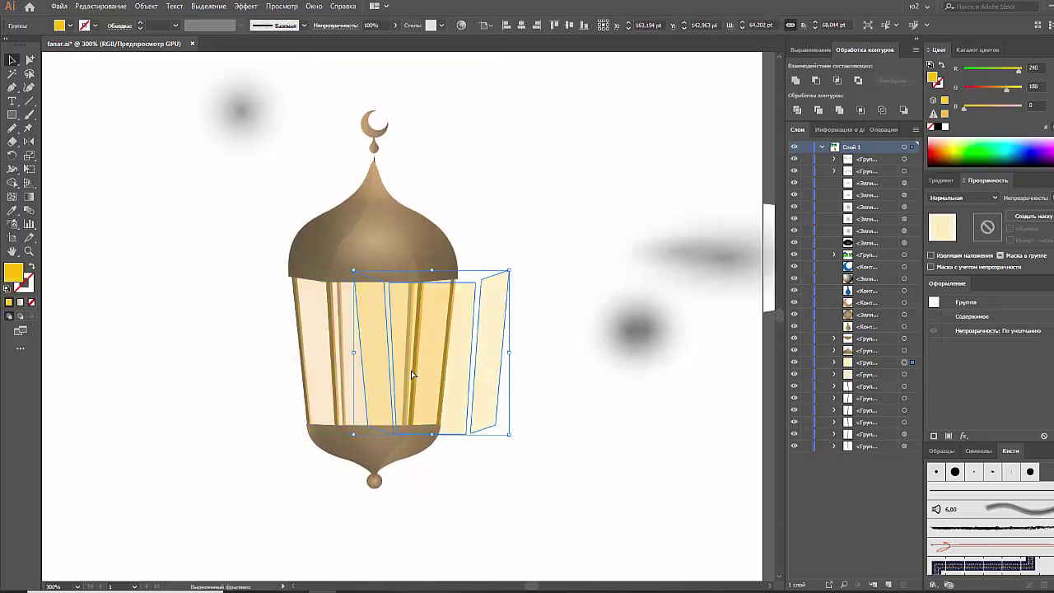
left_click(945, 181)
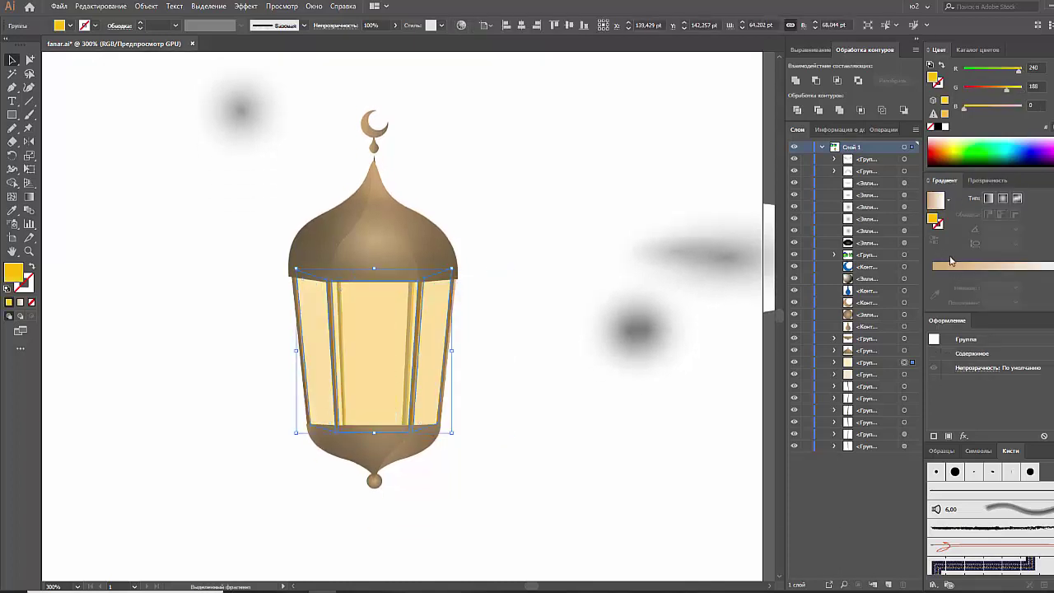
left_click(1009, 269)
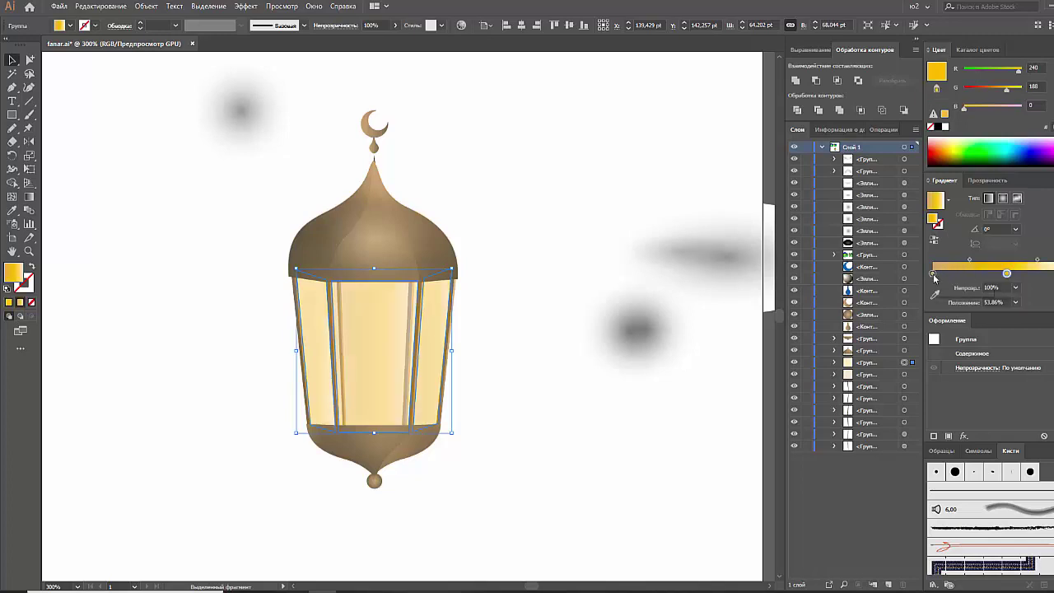
left_click_drag(934, 274, 939, 304)
left_click_drag(1006, 273, 967, 274)
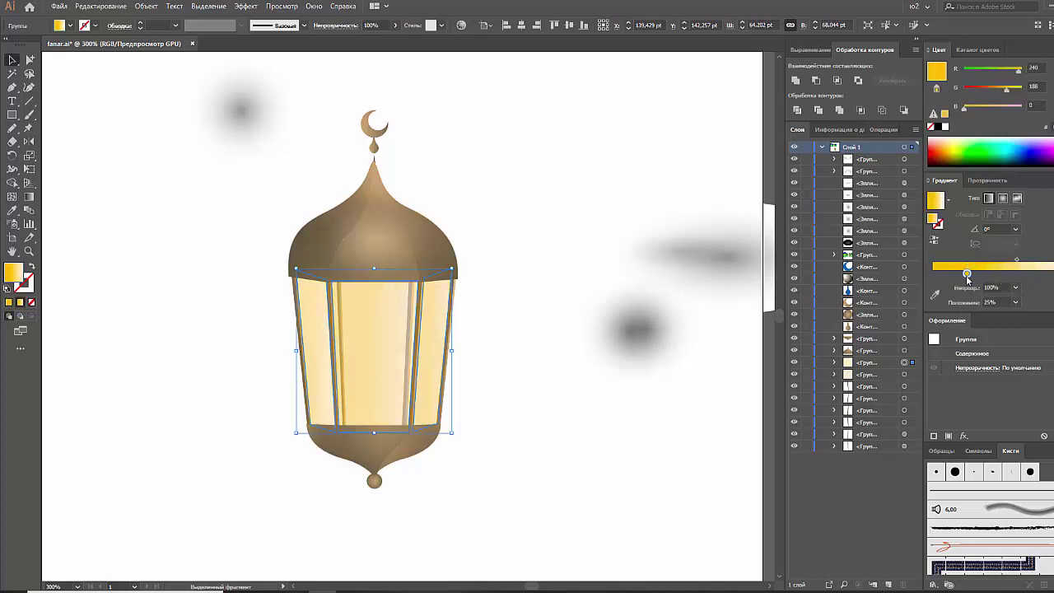
left_click(1017, 231)
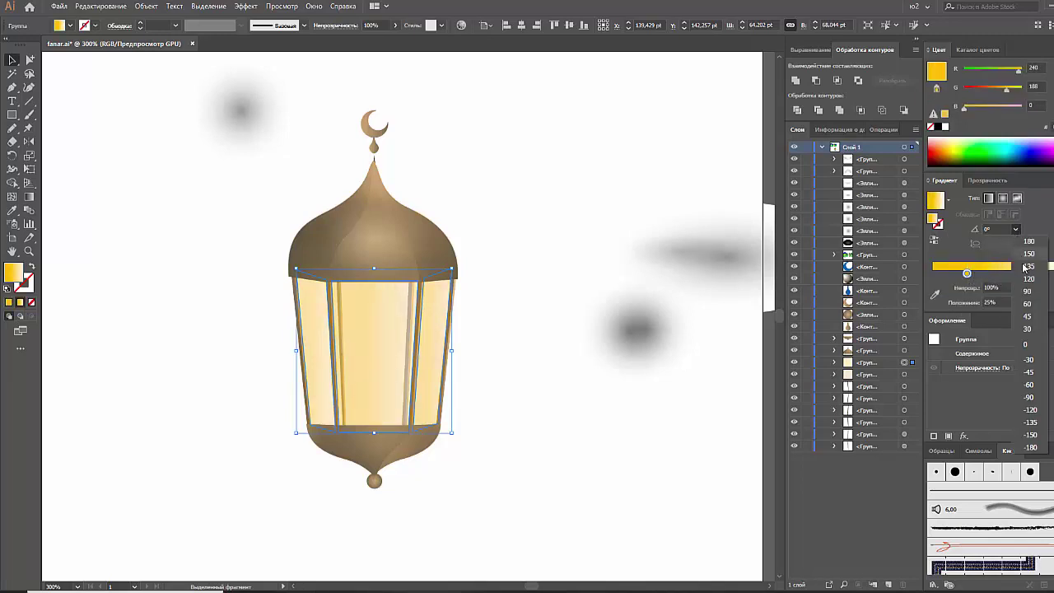
left_click(1027, 303)
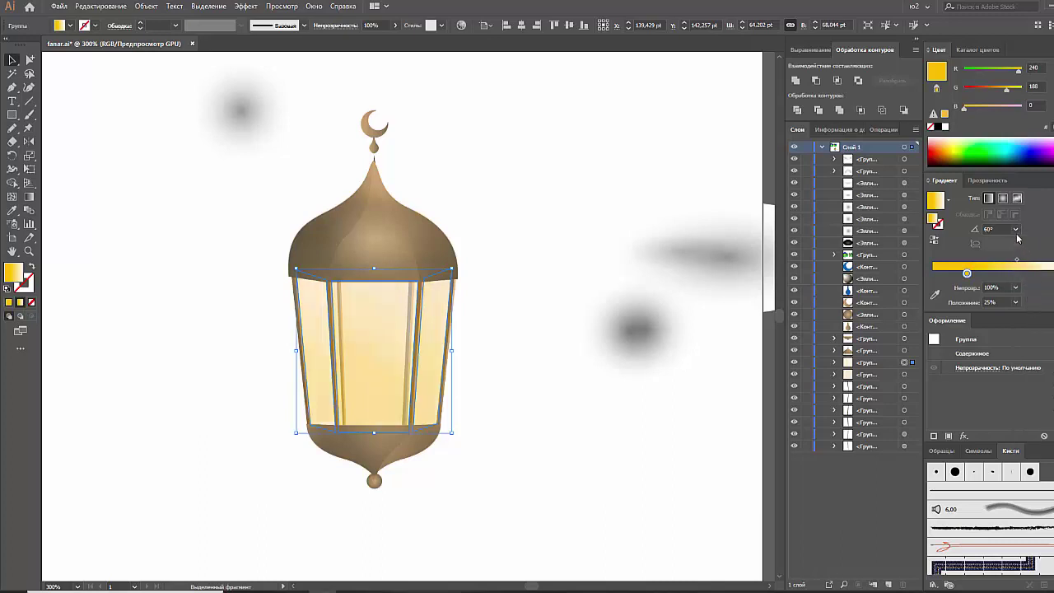
left_click(598, 398)
Step: Change the glass panels' gradient angle to 45° and check the result
key("a")
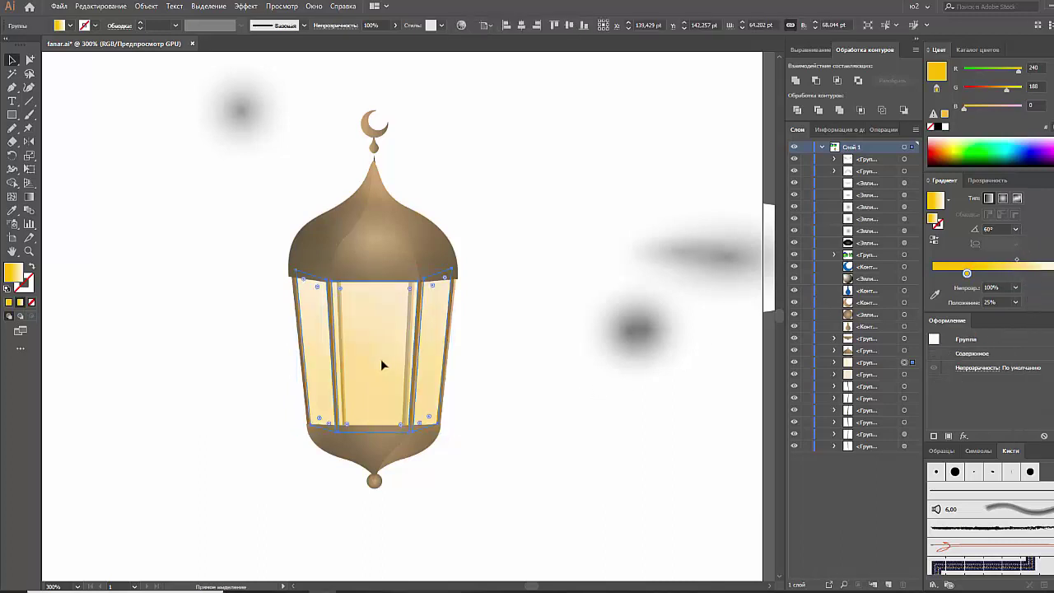
left_click(380, 365)
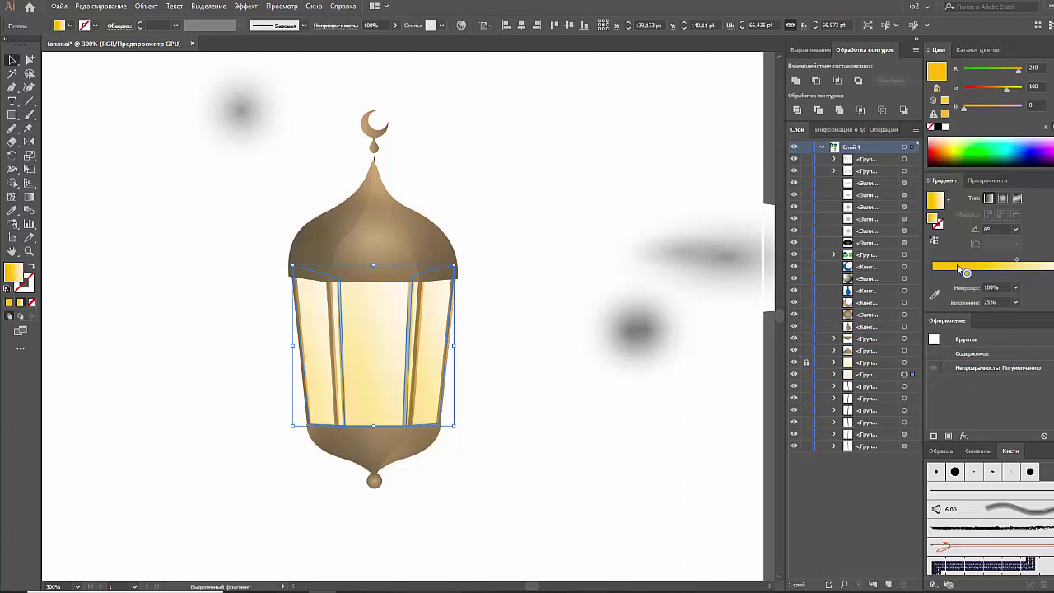
left_click(1016, 229)
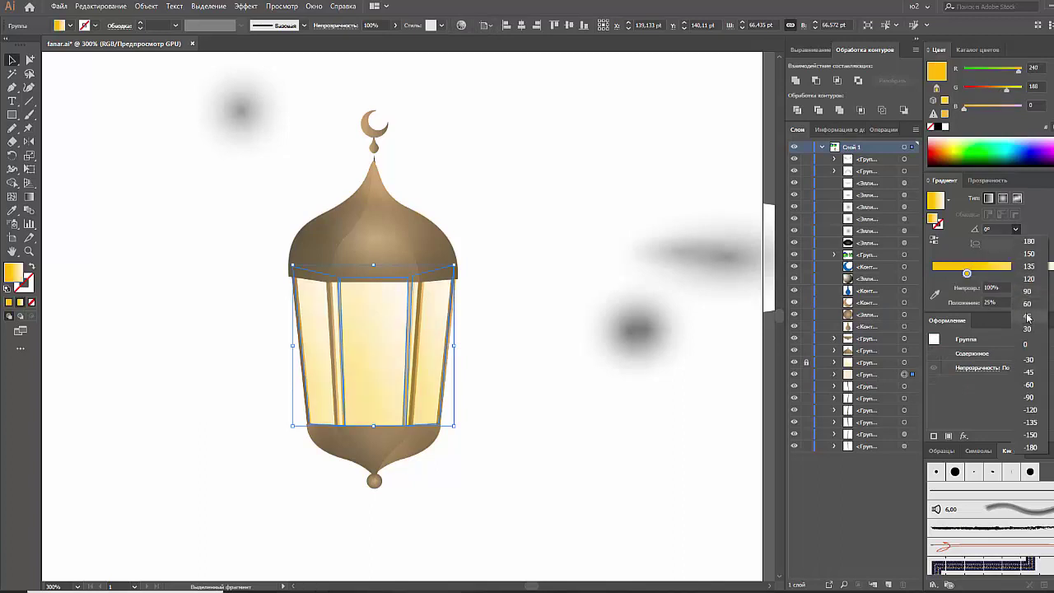
left_click(1028, 319)
left_click(541, 442)
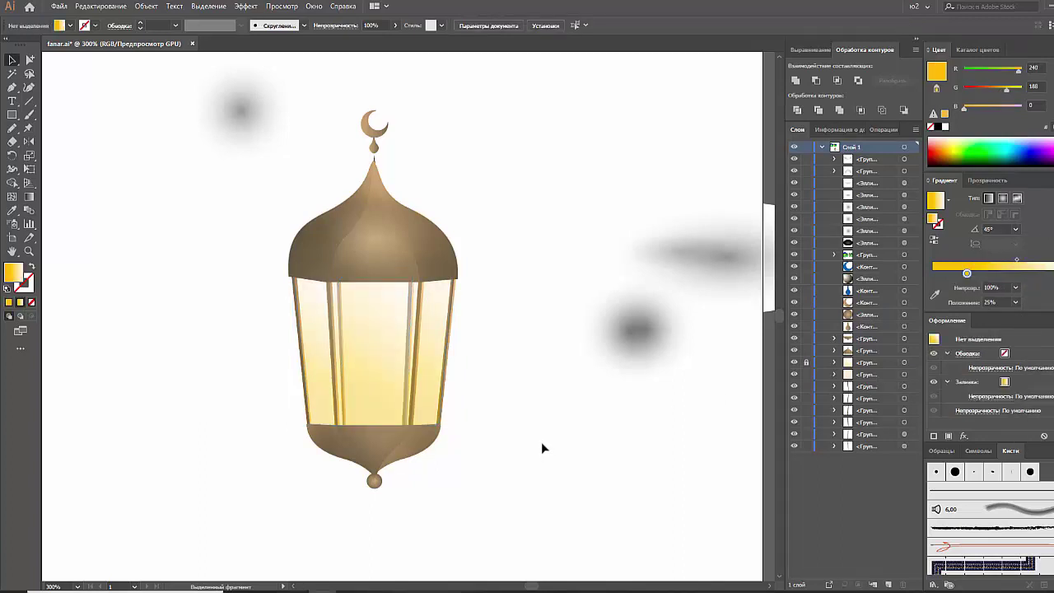
left_click(357, 370)
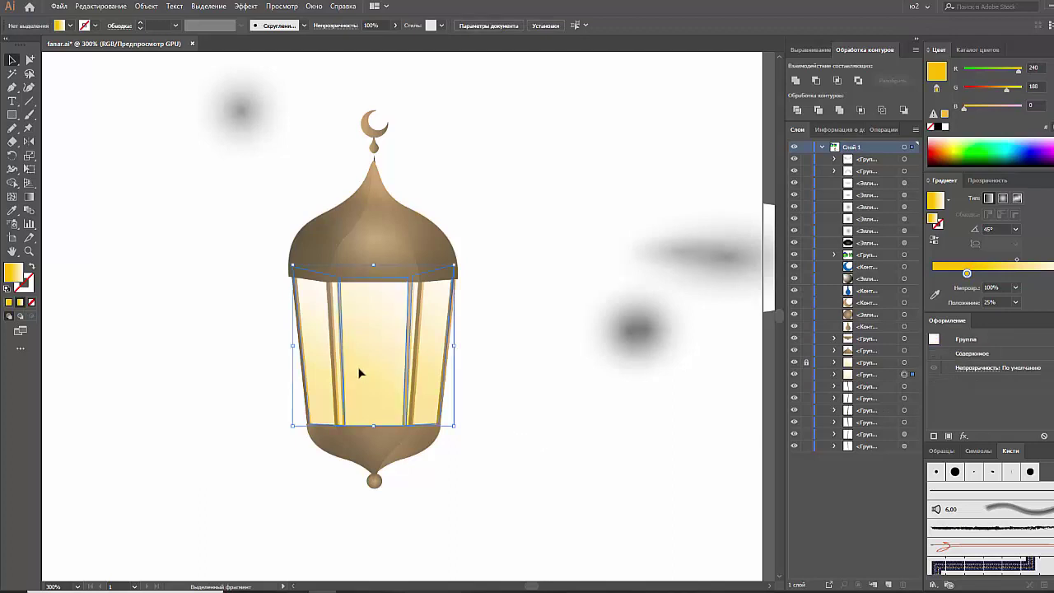
left_click_drag(345, 365, 277, 364)
key("ctrl+z")
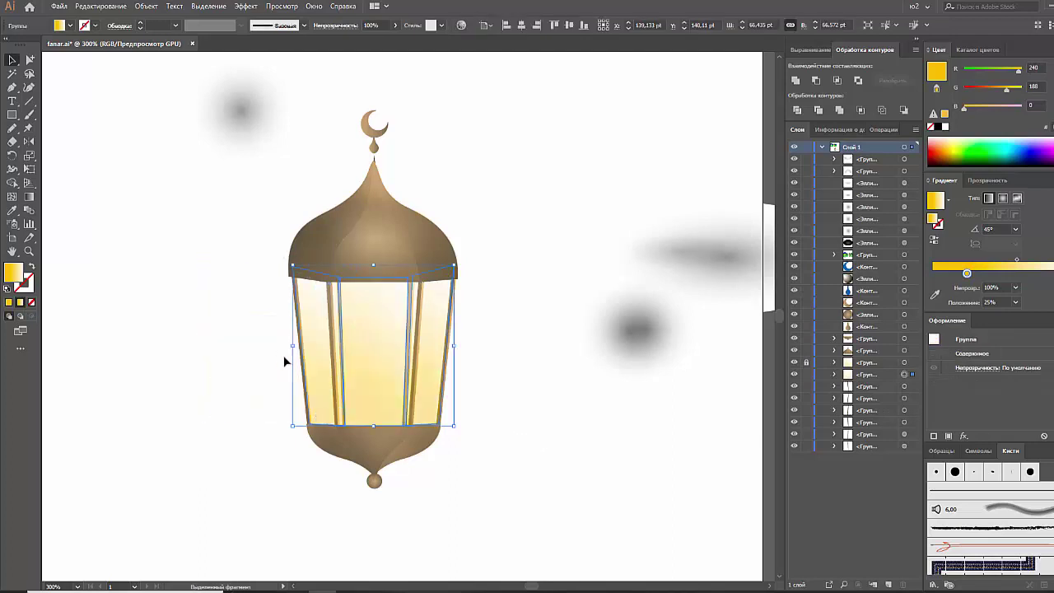
right_click(377, 362)
Step: Isolate the glass panel group and paste a duplicate copy in front
left_click(428, 398)
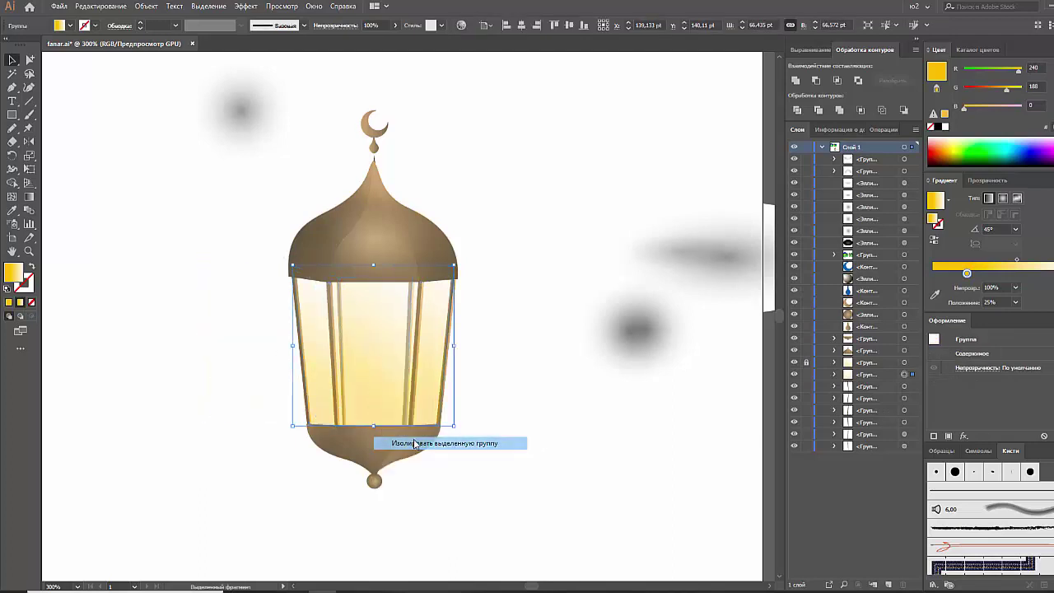
left_click_drag(285, 308, 499, 393)
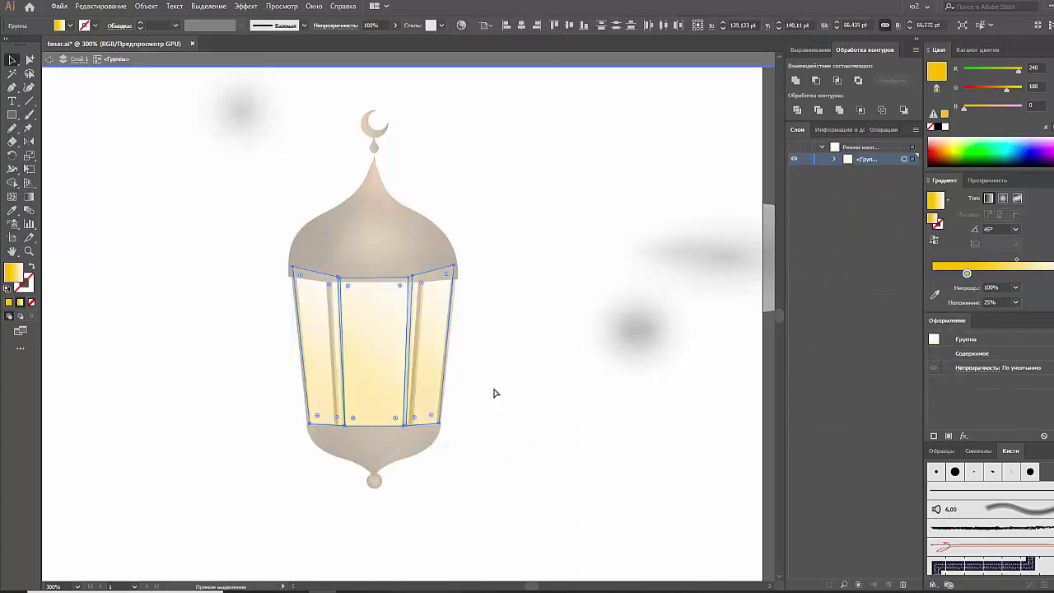
key("ctrl+c")
key("ctrl+f")
Step: Set the Eraser tool size to 100 pt, then try and undo one test erase
left_click(12, 142)
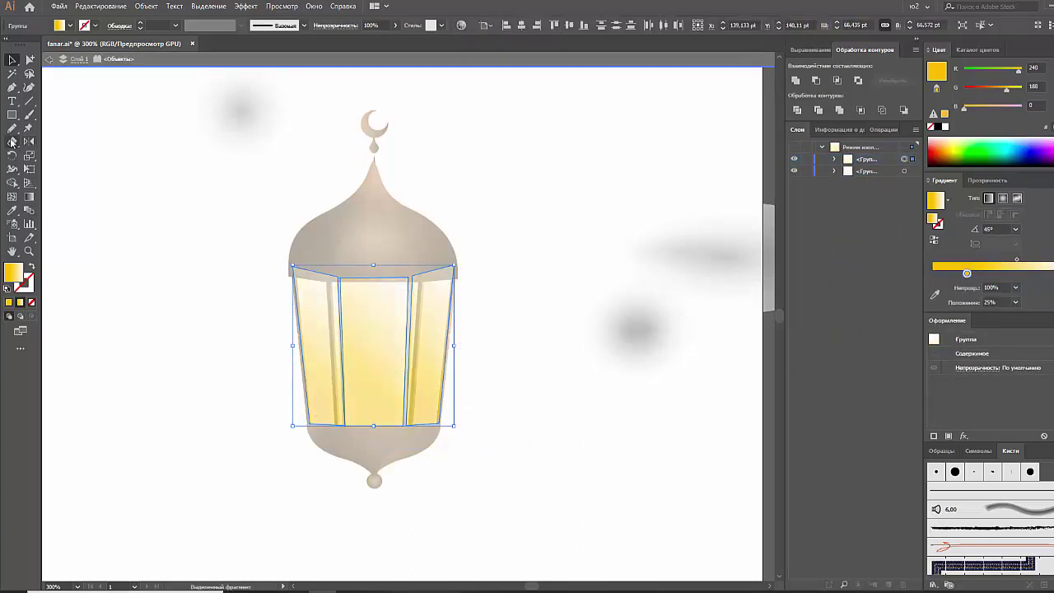
double_click(12, 142)
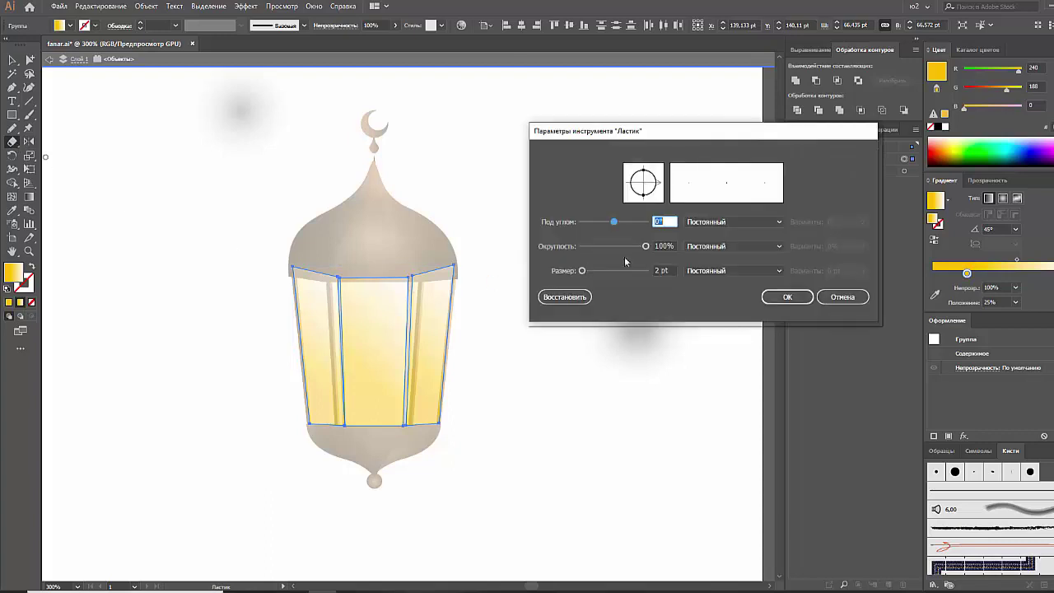
left_click(673, 271)
type("100")
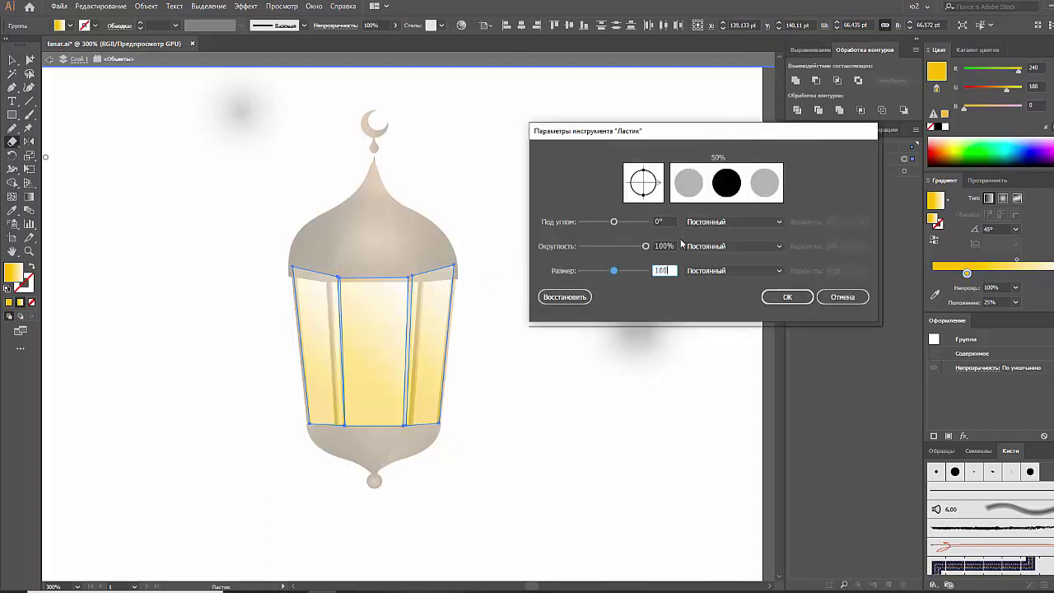
left_click(787, 297)
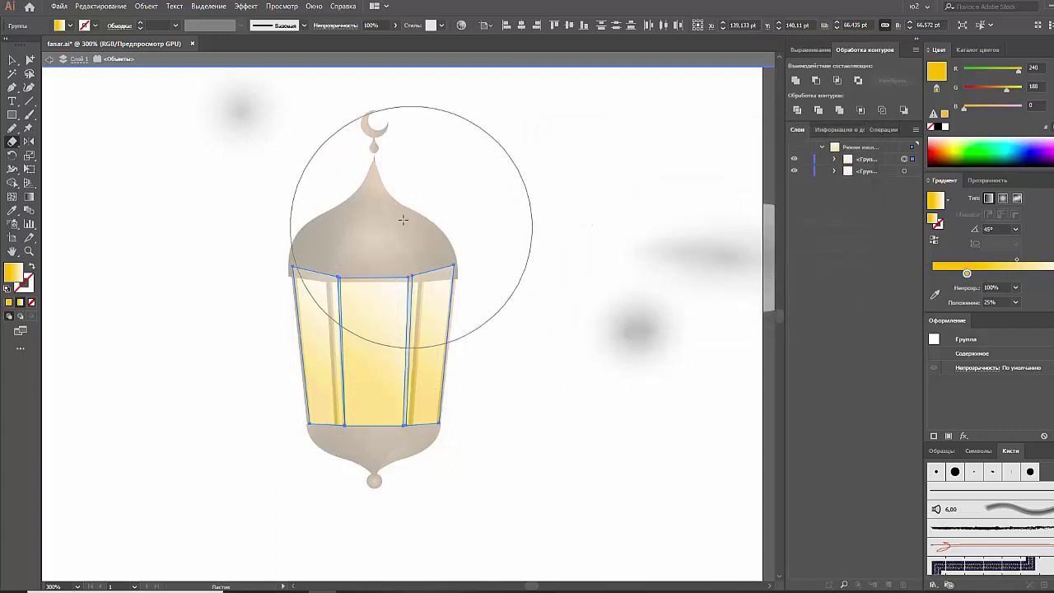
left_click_drag(348, 203, 485, 261)
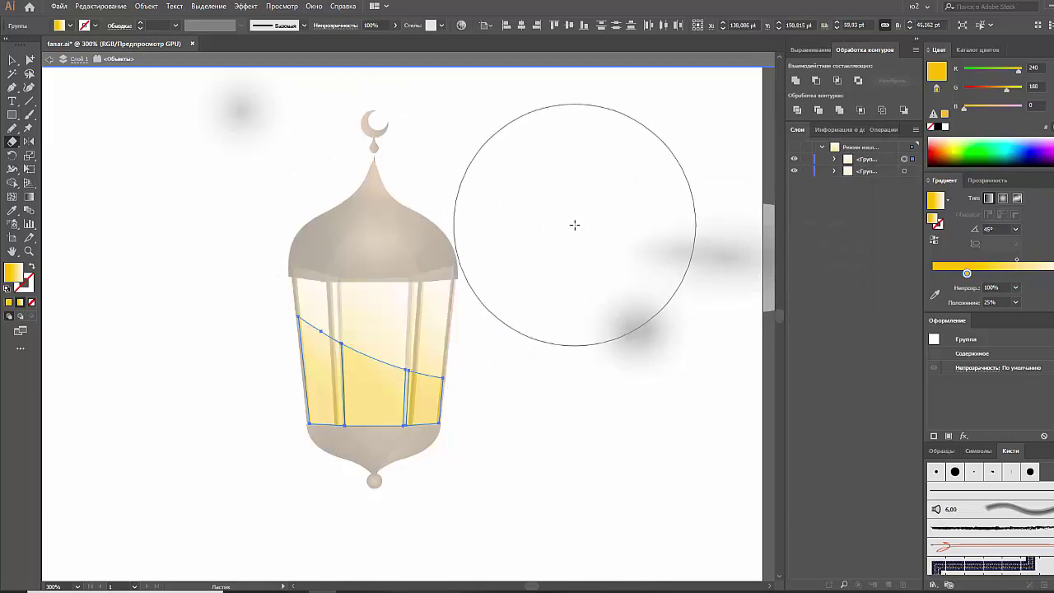
key("ctrl+z")
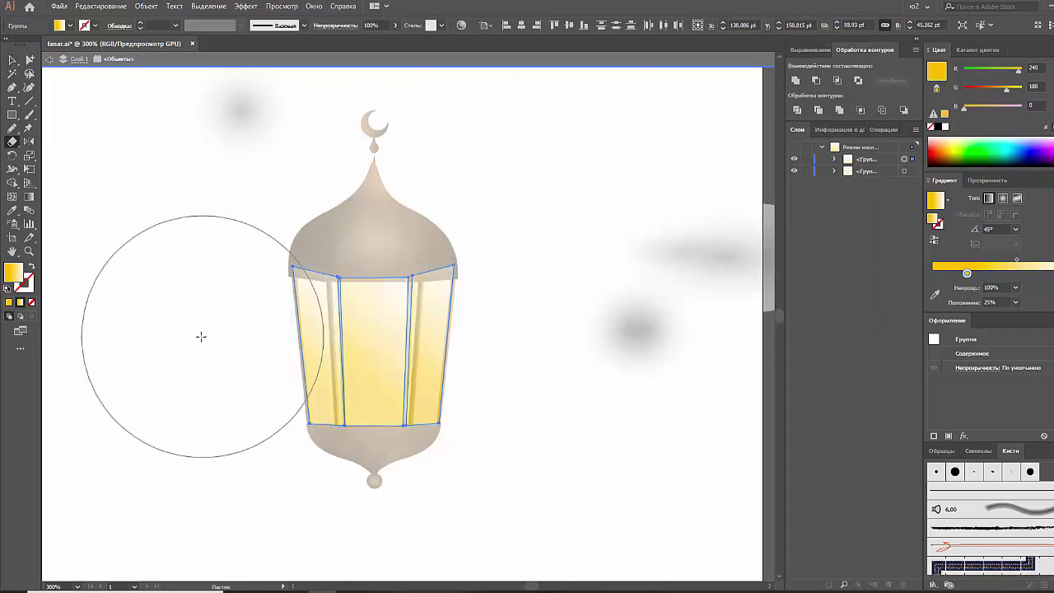
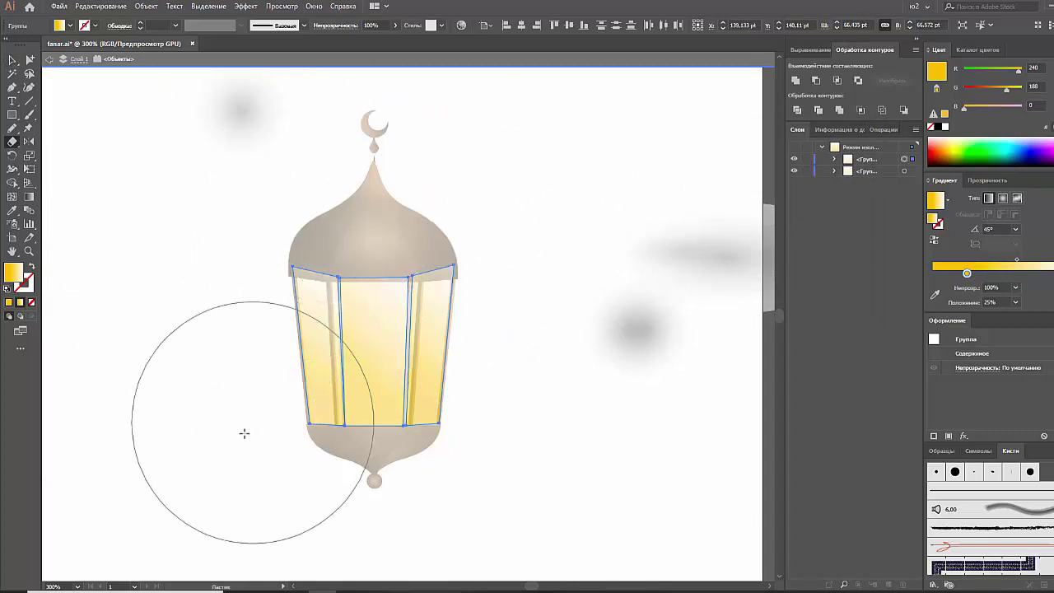
Step: Erase the lower part of the glass shape, then try Overlay and Color Dodge blend modes
left_click_drag(243, 433, 384, 447)
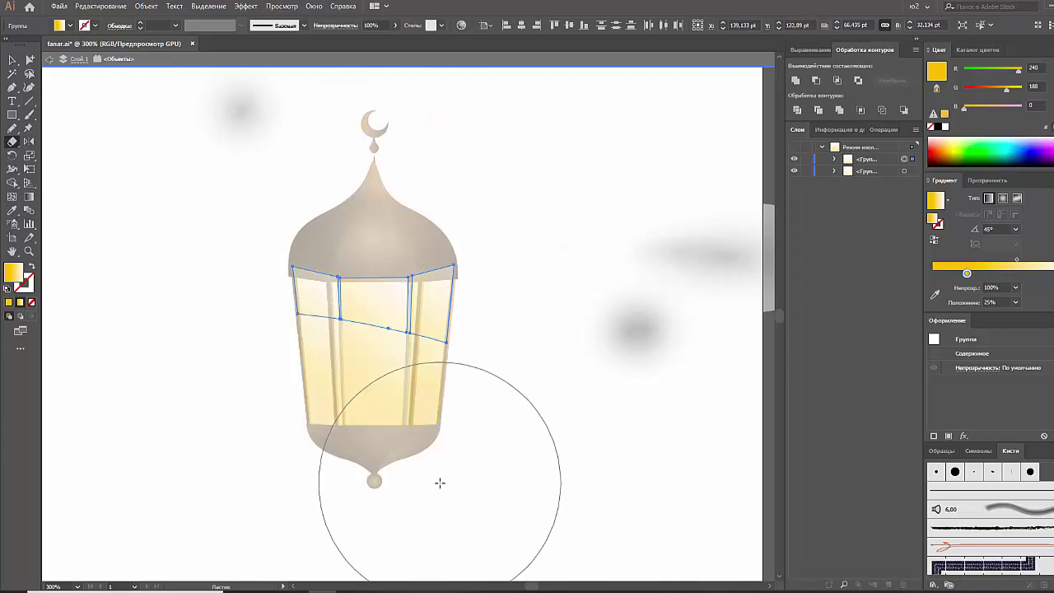
left_click(12, 59)
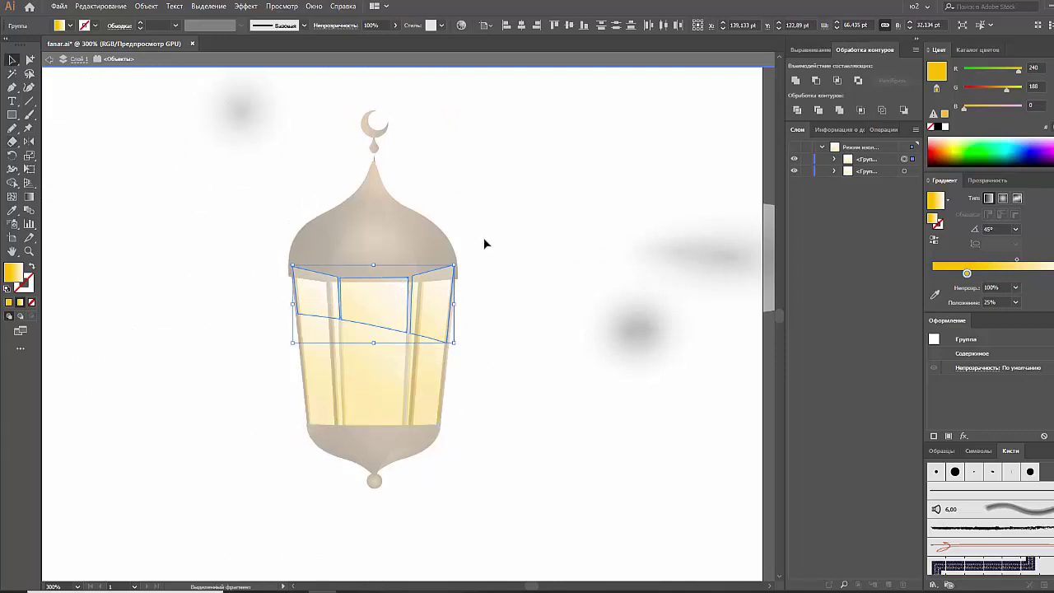
left_click(987, 179)
left_click(962, 197)
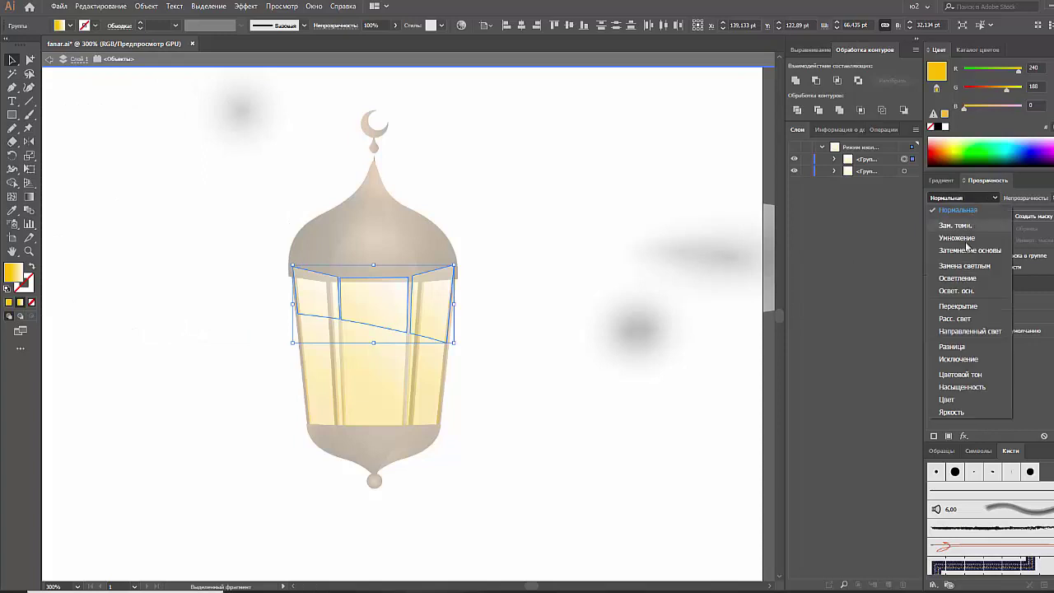
left_click(958, 305)
left_click(962, 198)
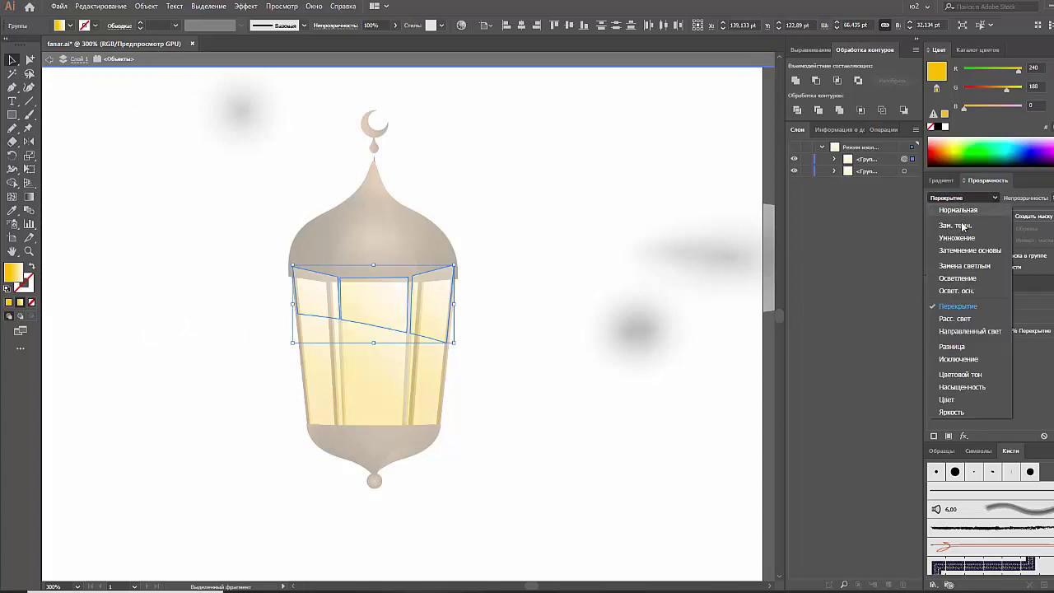
left_click(955, 245)
left_click(664, 321)
double_click(662, 316)
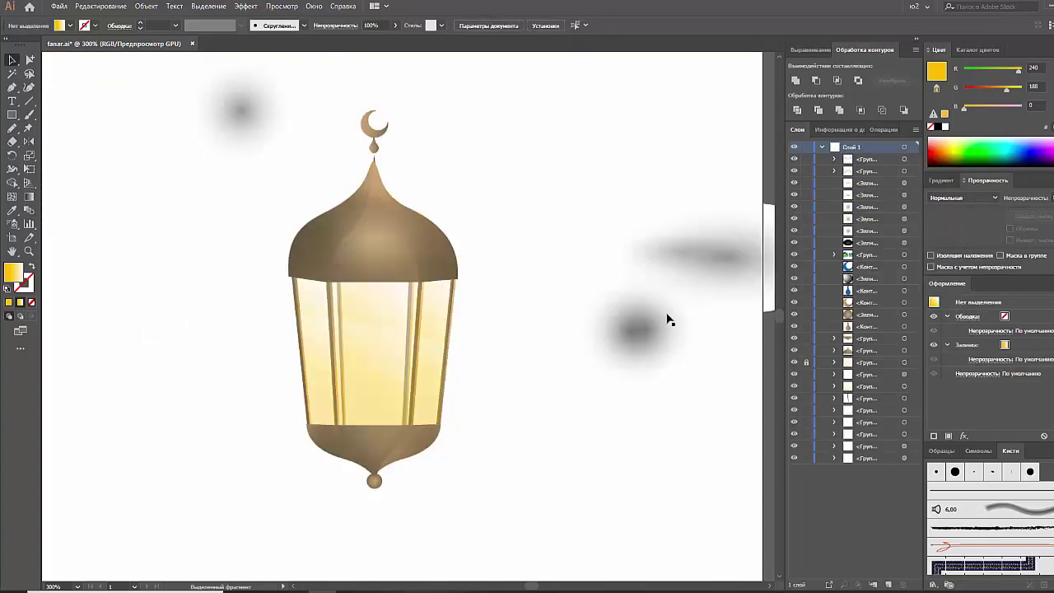
Step: Isolate the upper glass pane group and select all its panes, undoing an accidental move
double_click(466, 342)
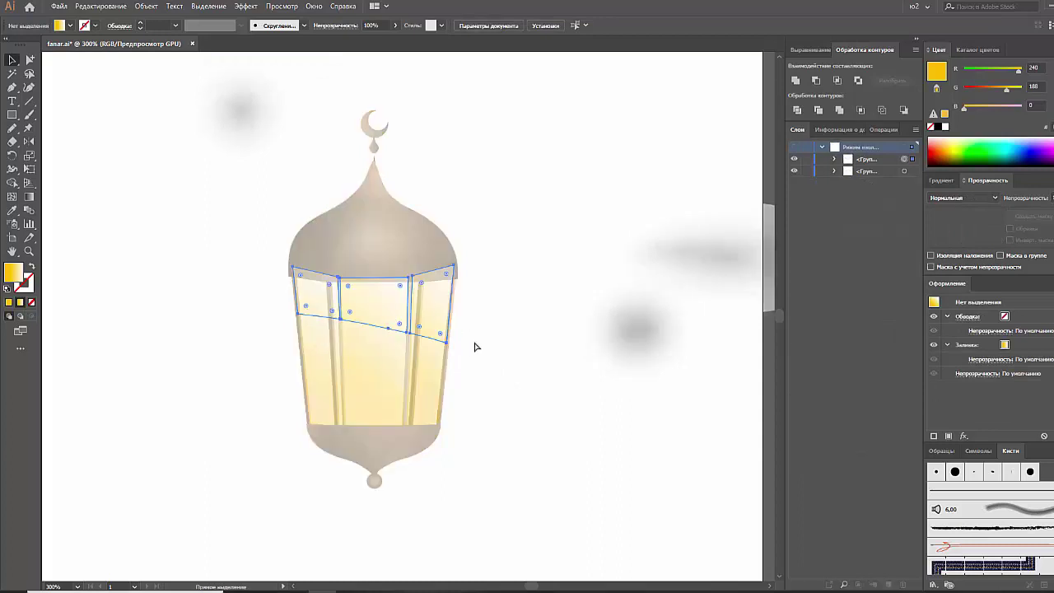
left_click(389, 348)
double_click(389, 349)
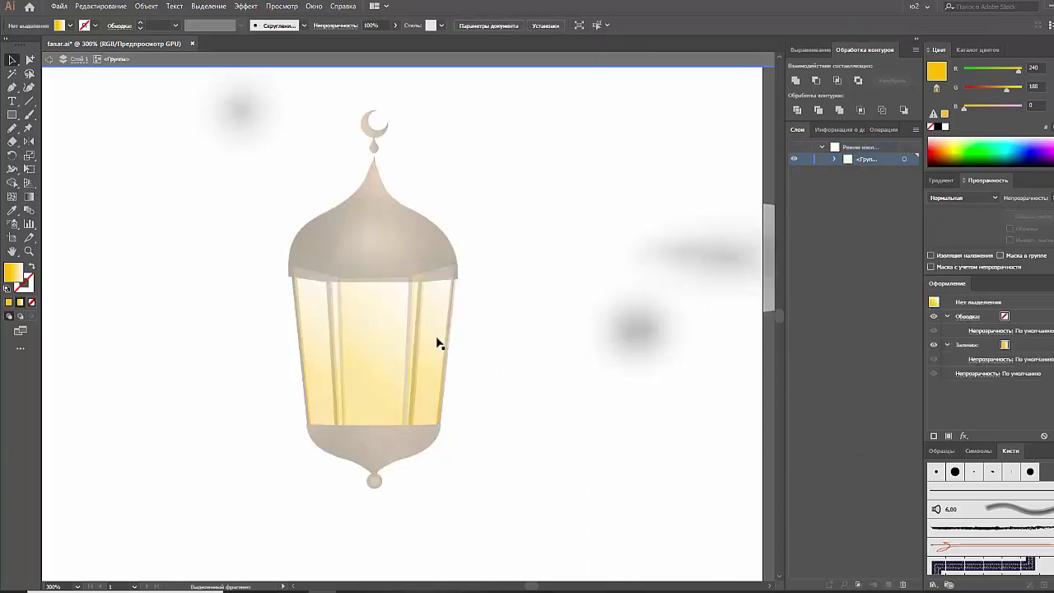
left_click(79, 60)
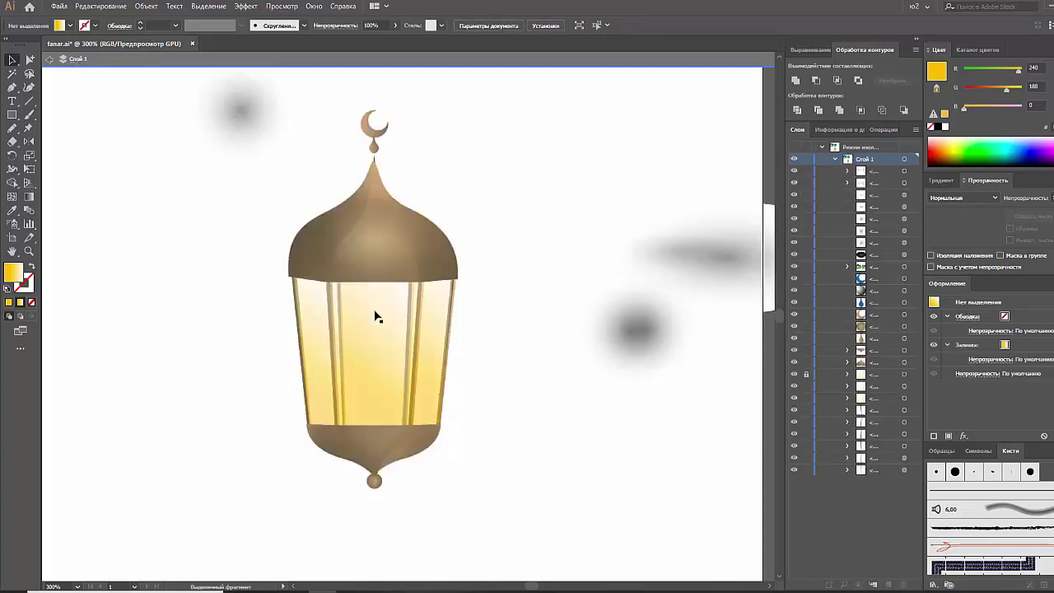
left_click(374, 310)
left_click_drag(374, 311, 443, 317)
key("ctrl+z")
right_click(390, 318)
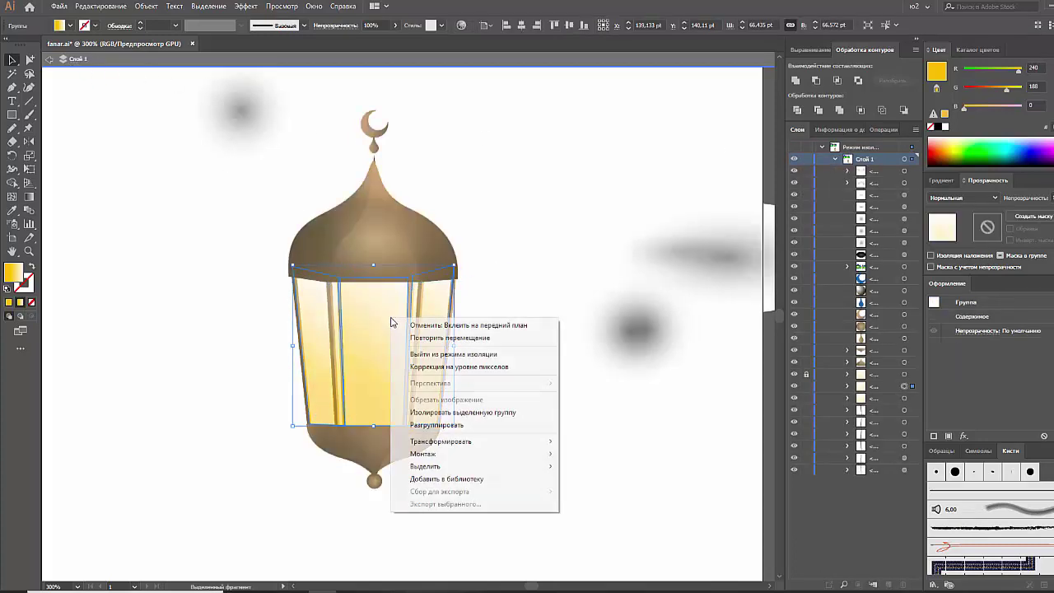
left_click(461, 412)
left_click(370, 354)
left_click(360, 348)
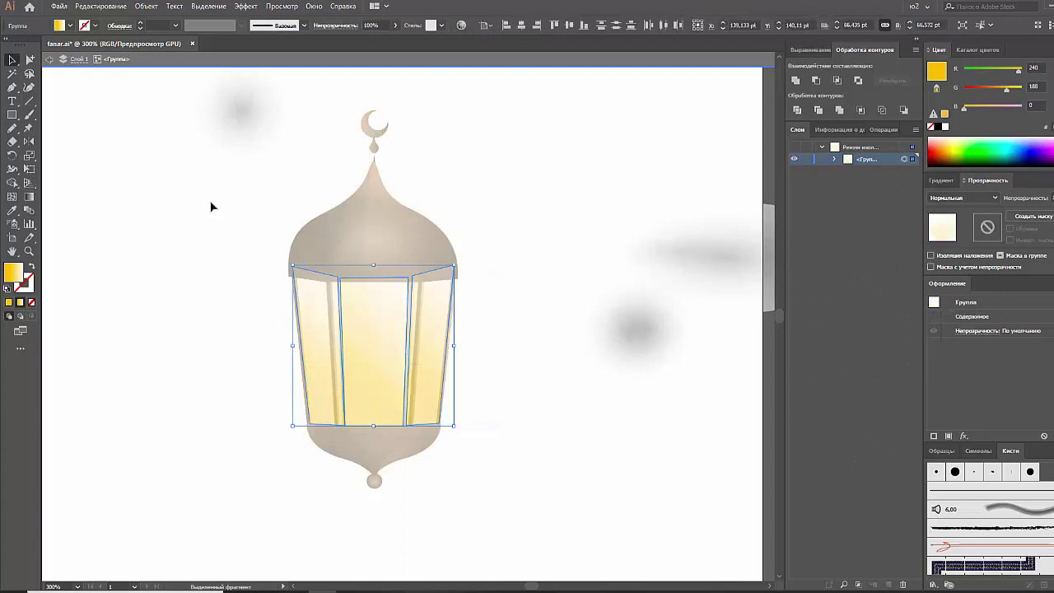
Step: Erase the glass pane tops along a curve and set them to Screen blending
key("shift+e")
left_click_drag(315, 180, 473, 238)
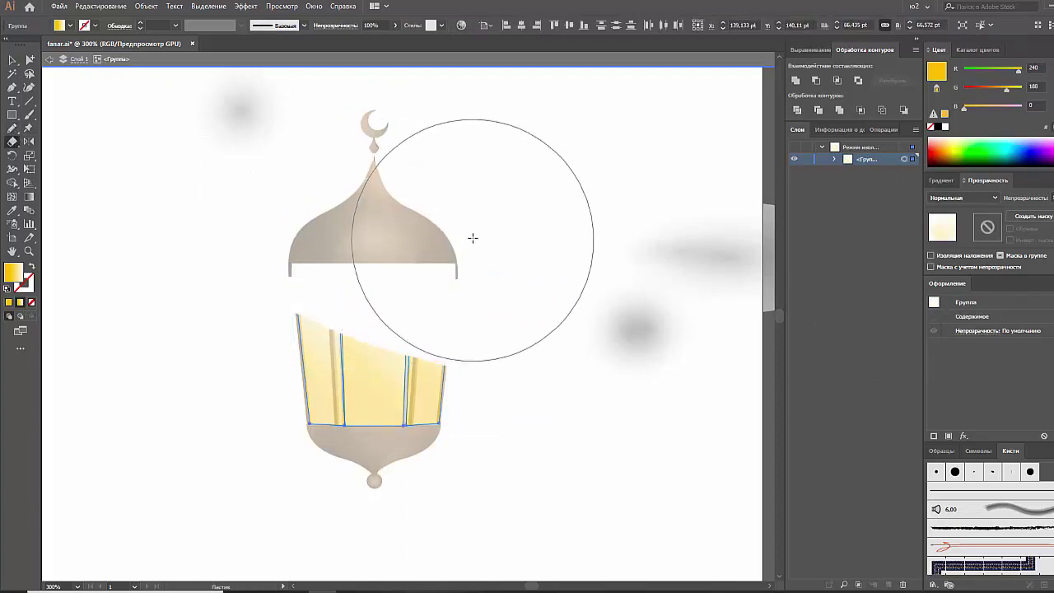
left_click(12, 59)
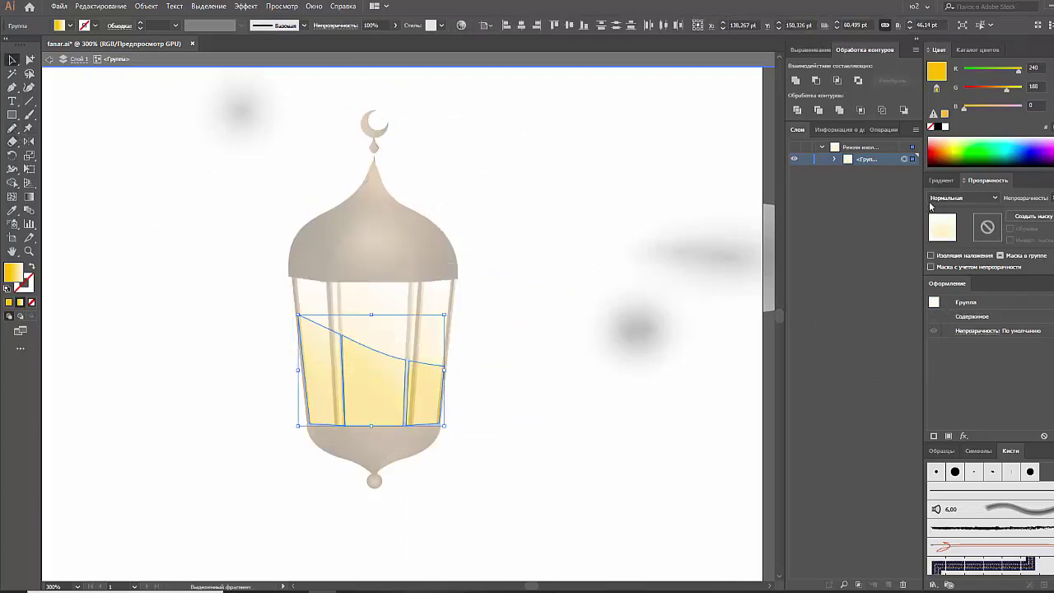
left_click(962, 198)
left_click(959, 289)
left_click(713, 391)
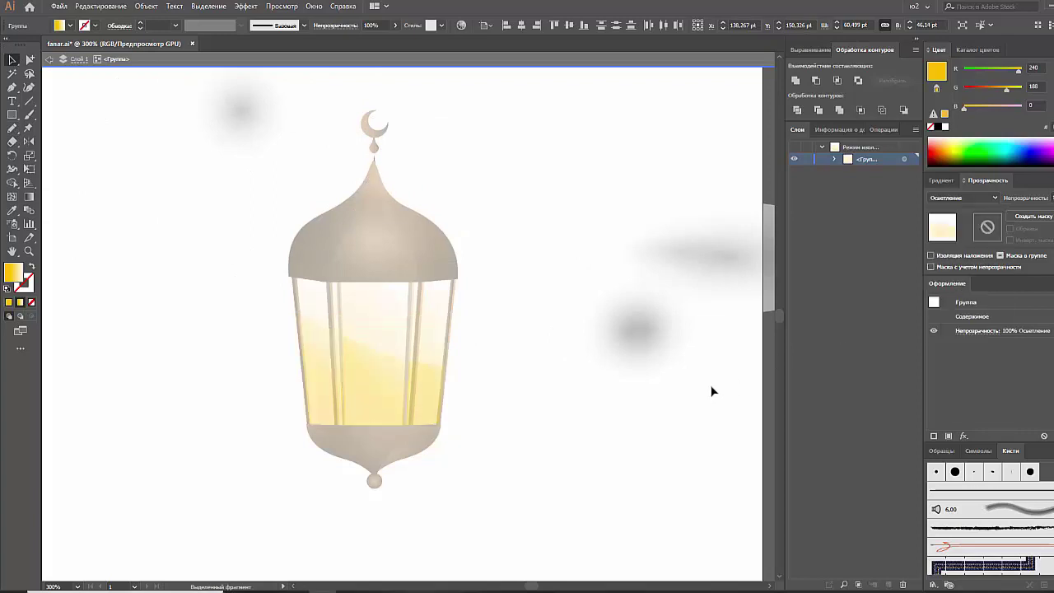
double_click(609, 415)
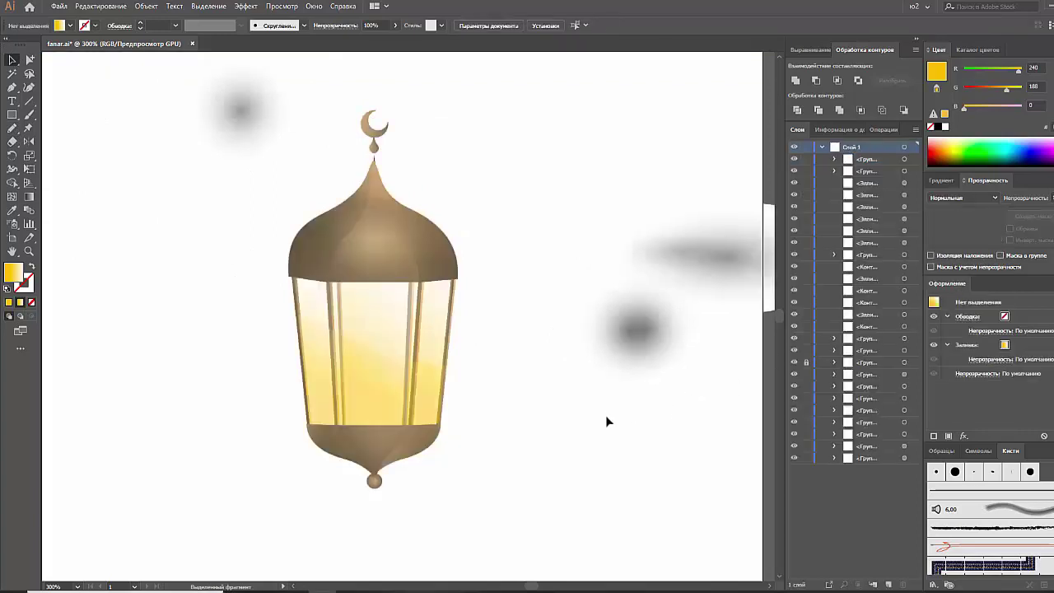
Step: Fill the curved glass overlay with white
left_click(400, 393)
left_click(967, 199)
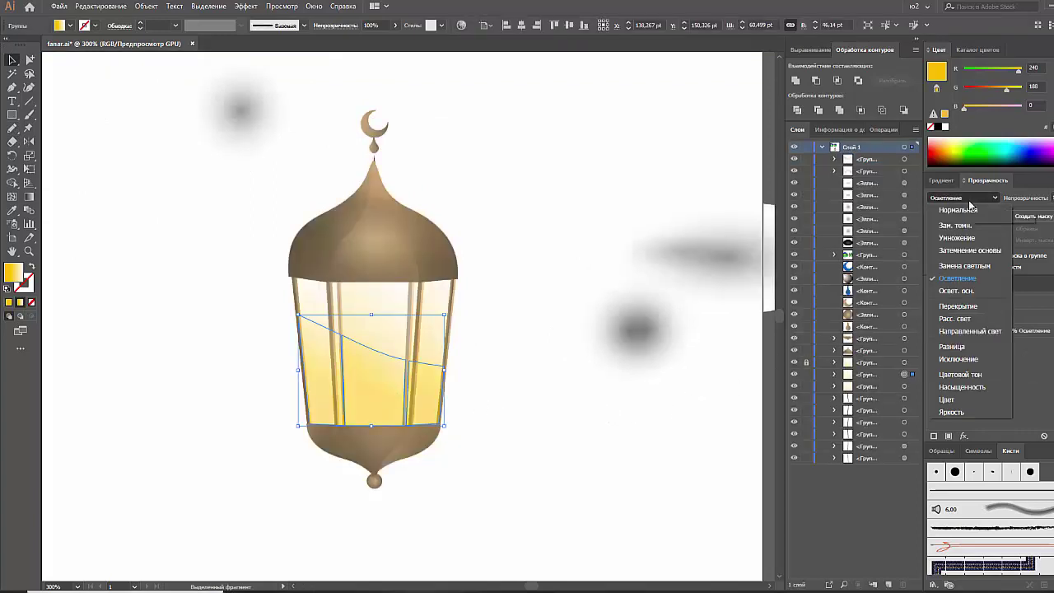
left_click(943, 179)
left_click(966, 272)
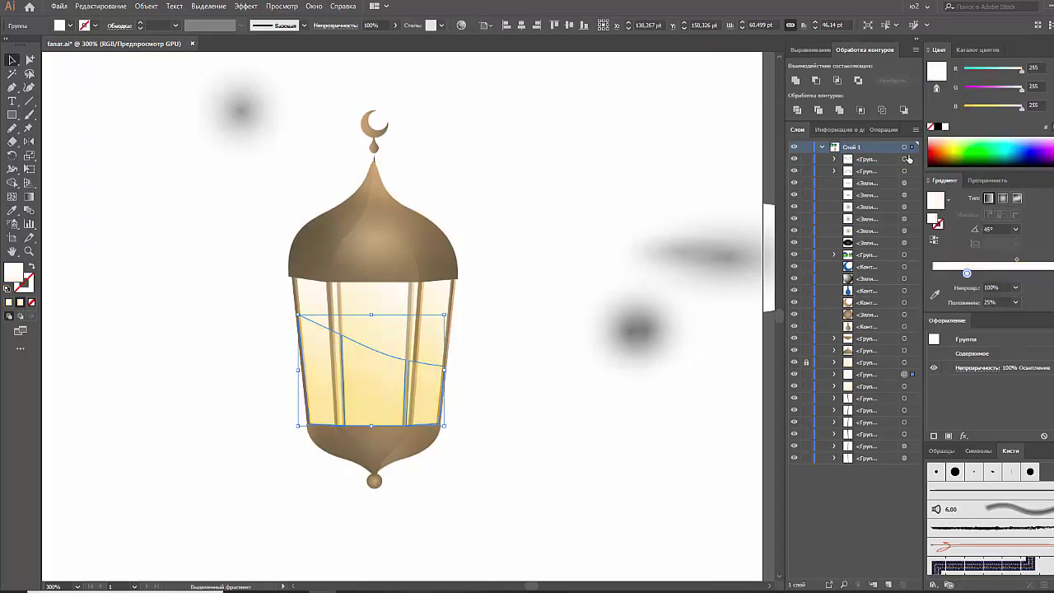
left_click(604, 453)
left_click(367, 397)
Step: Lower the three glass overlay paths to 55% opacity
left_click(988, 179)
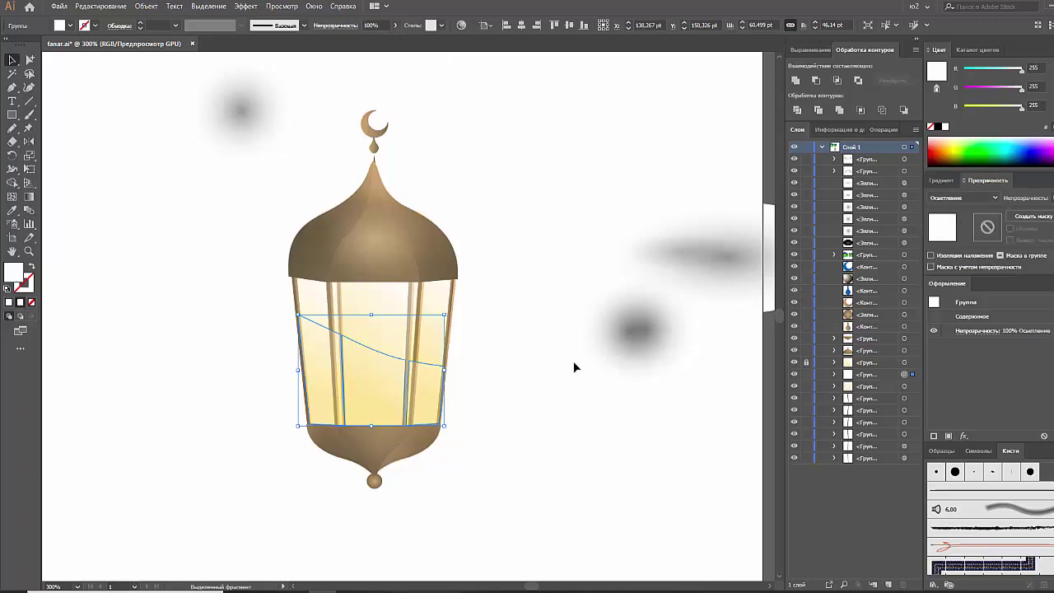
key("ctrl")
left_click_drag(606, 358, 393, 204)
left_click(395, 26)
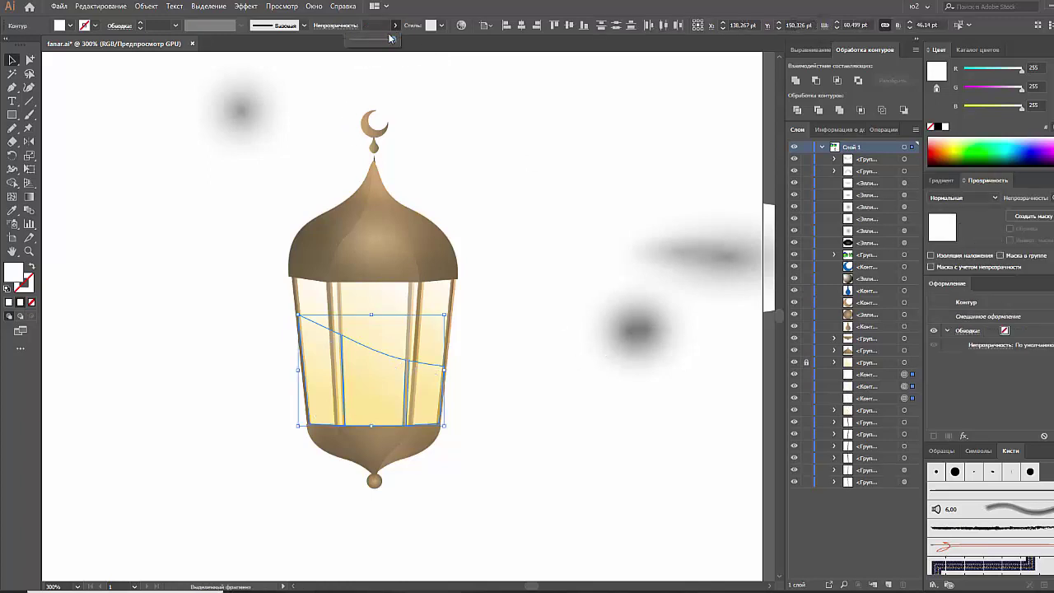
mouse_move(382, 42)
left_mouse_down()
mouse_move(394, 43)
mouse_move(372, 41)
left_mouse_up()
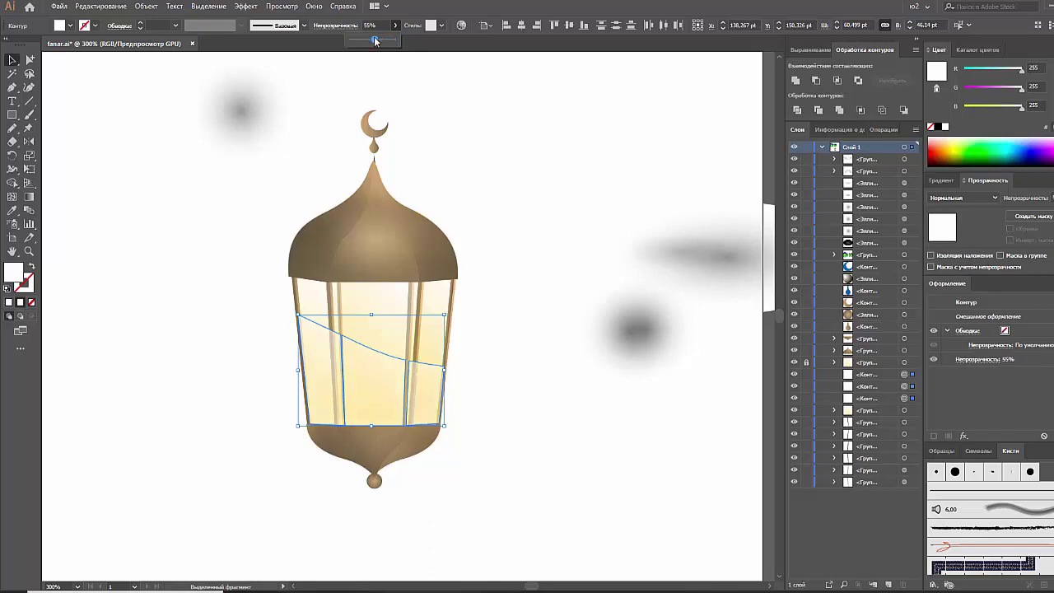
left_click(468, 417)
left_click_drag(461, 387, 473, 438)
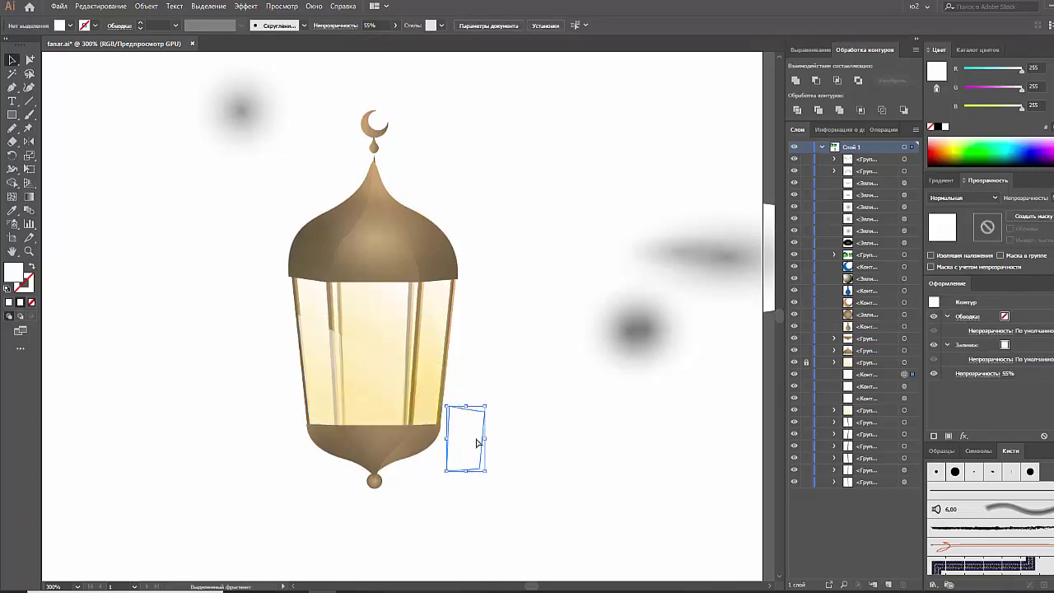
left_click(475, 423)
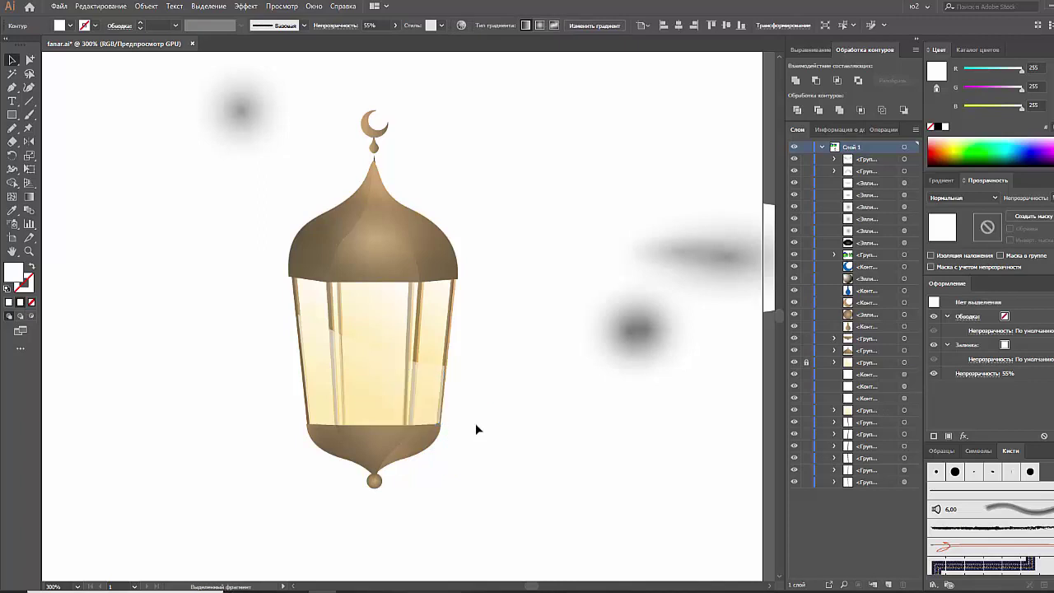
left_click(410, 343)
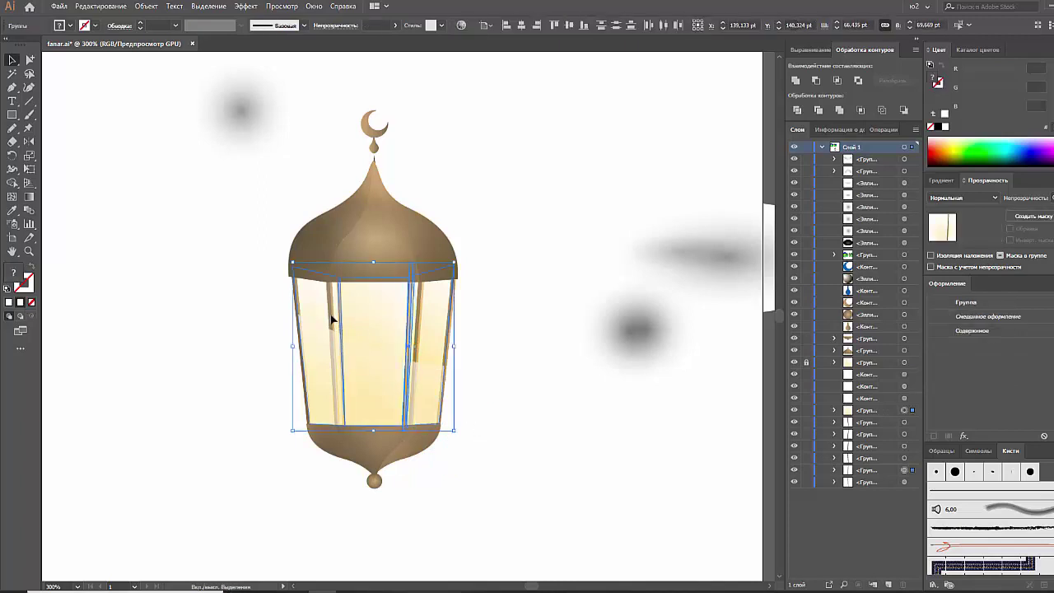
left_click(294, 294)
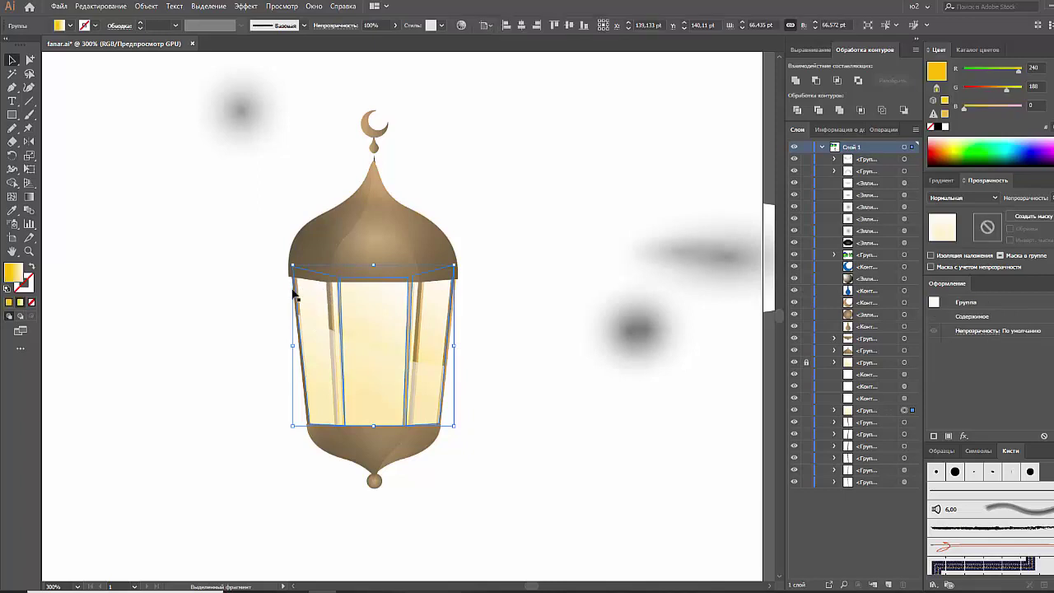
left_click(303, 301, "shift")
key("ctrl+2")
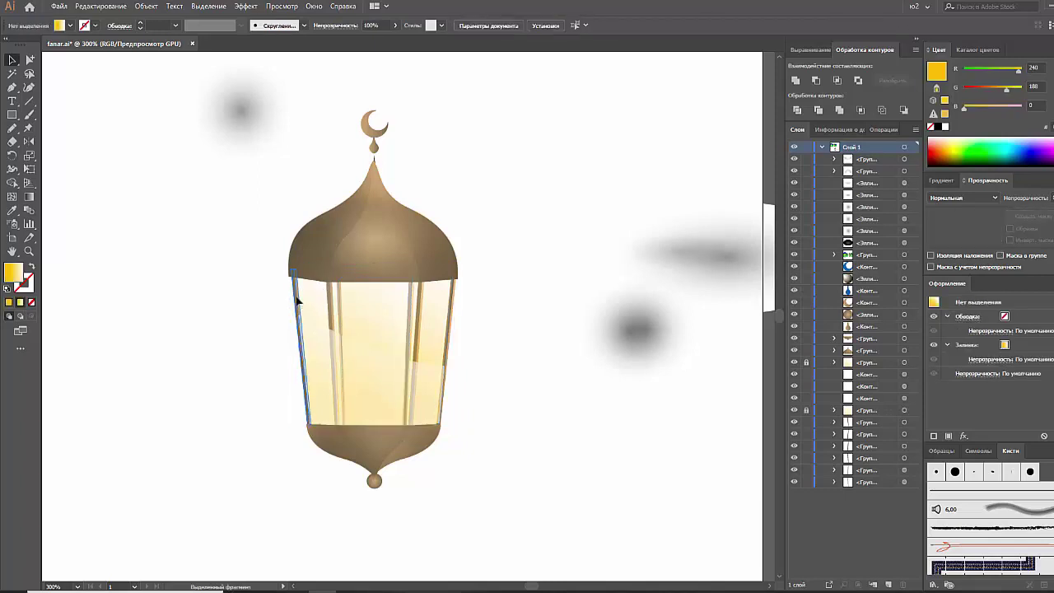
left_click(298, 301)
left_click(334, 302, "shift")
left_click(410, 320, "shift")
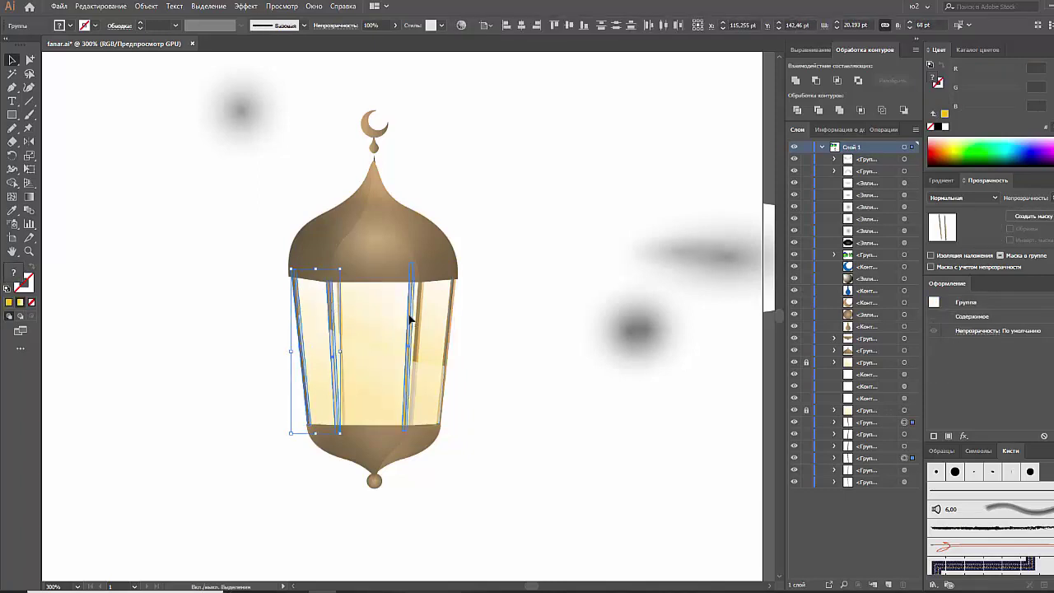
left_click(453, 321, "shift")
key("ctrl+shift+b")
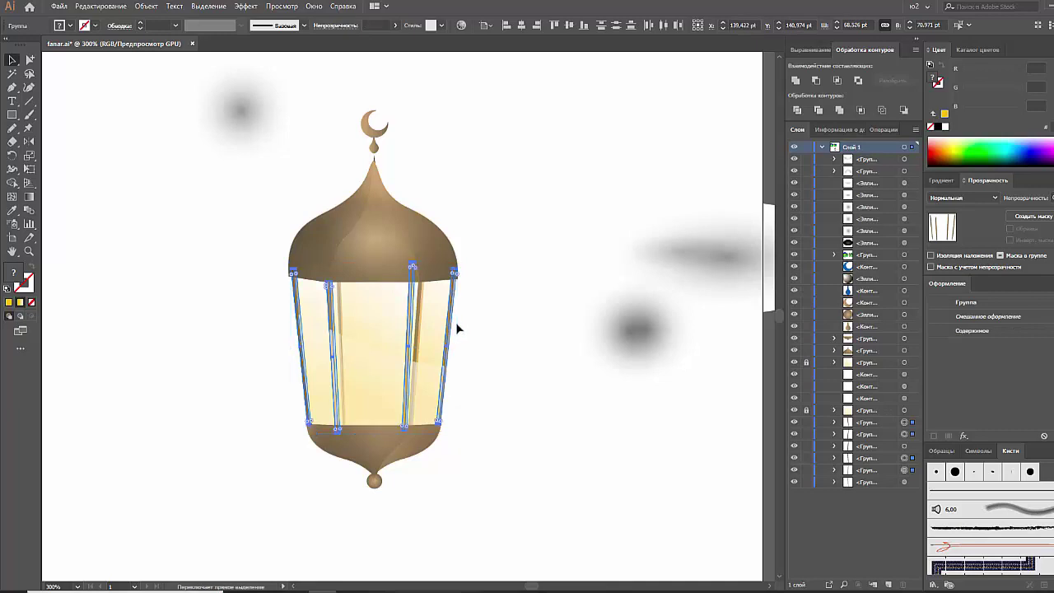
key("ctrl+shift+b")
left_click(386, 261, "shift")
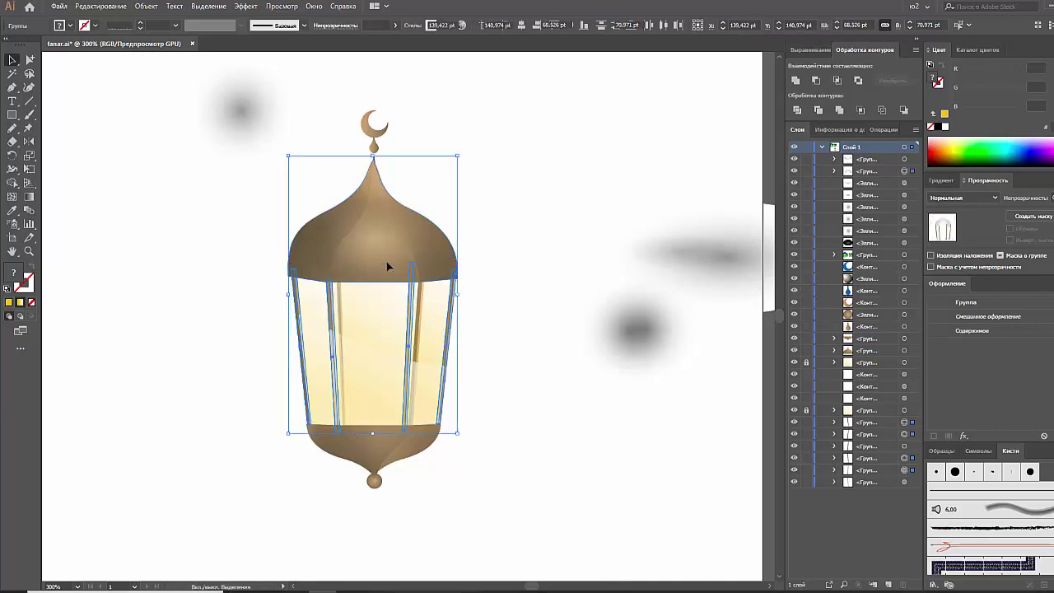
left_click(381, 471, "shift")
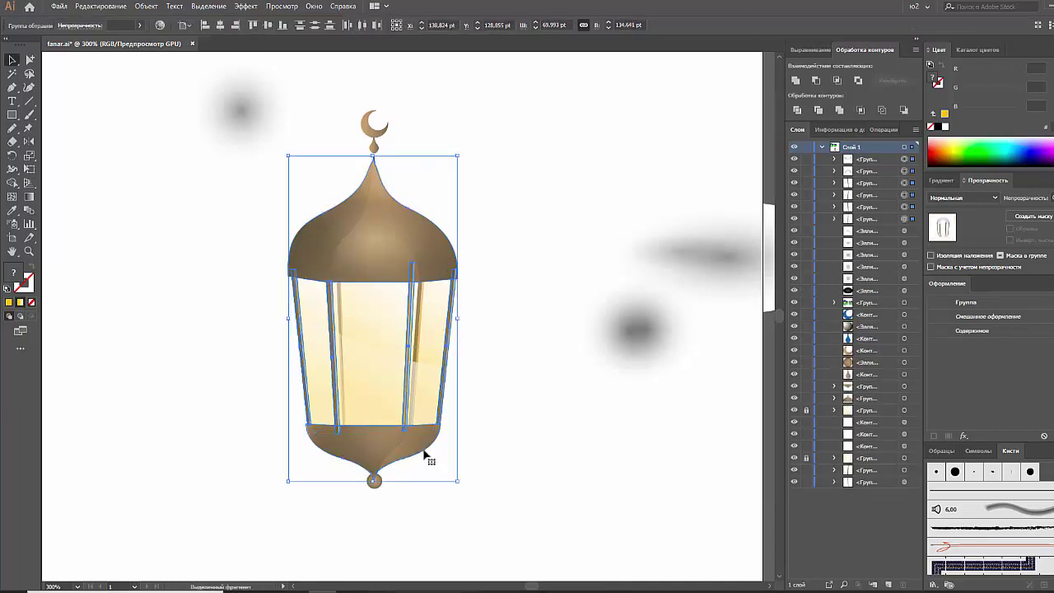
left_click(494, 475)
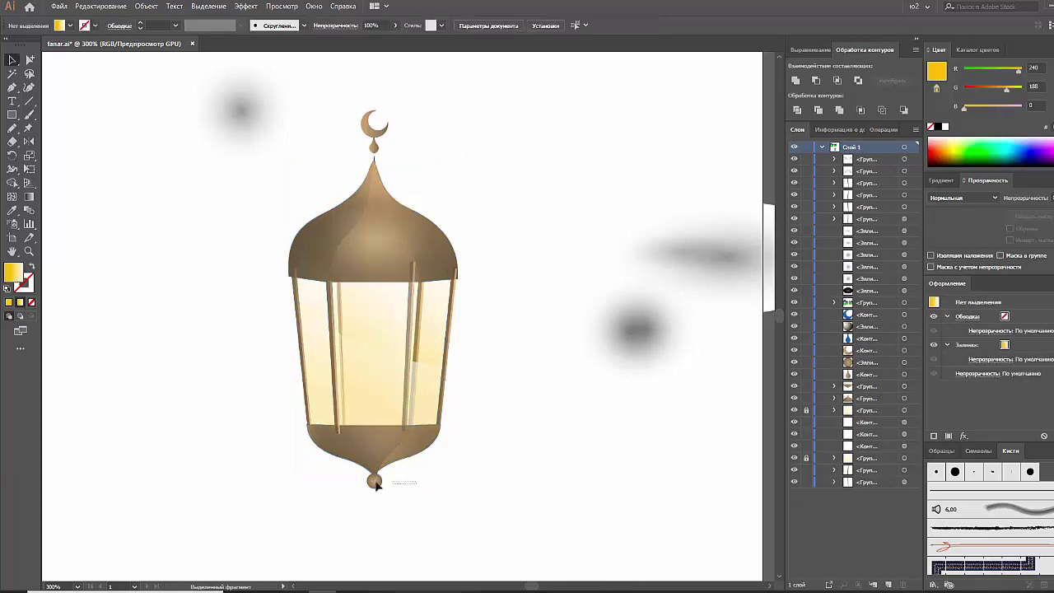
left_click(355, 438)
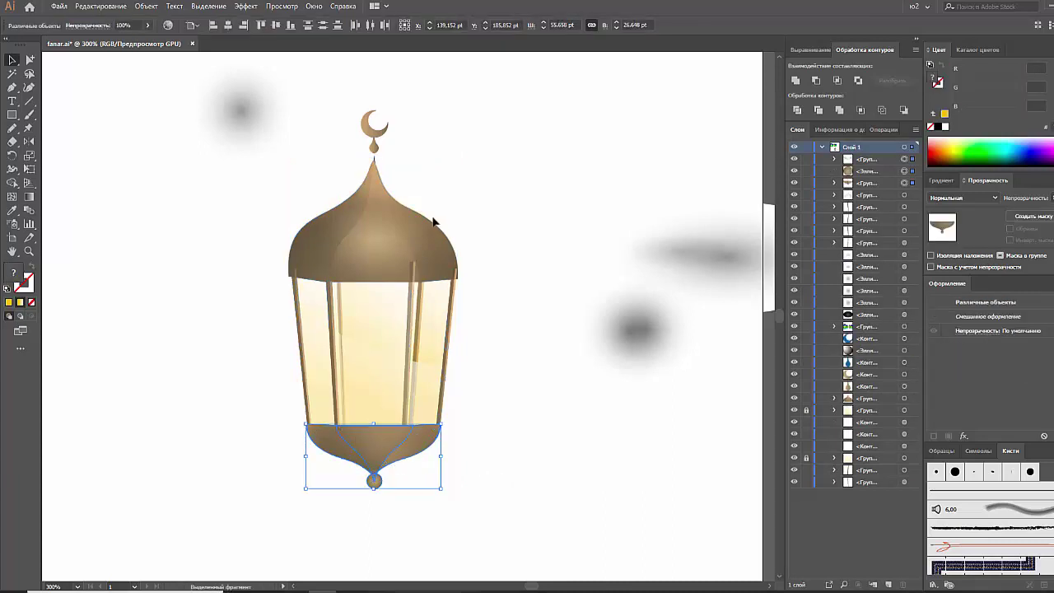
left_click(388, 225)
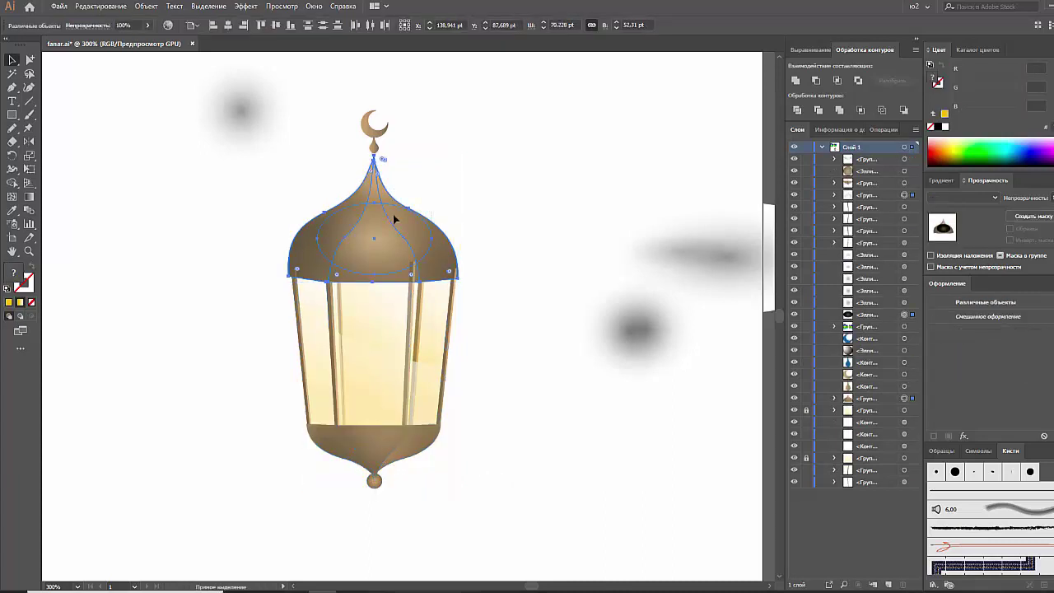
left_click(486, 220)
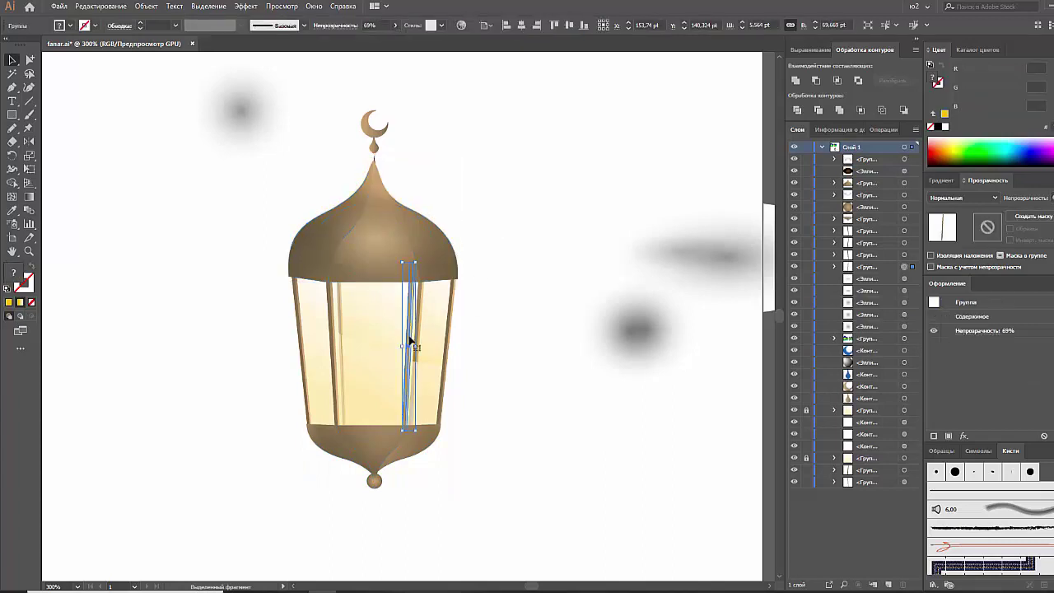
left_click_drag(410, 340, 435, 345)
key("ctrl+z")
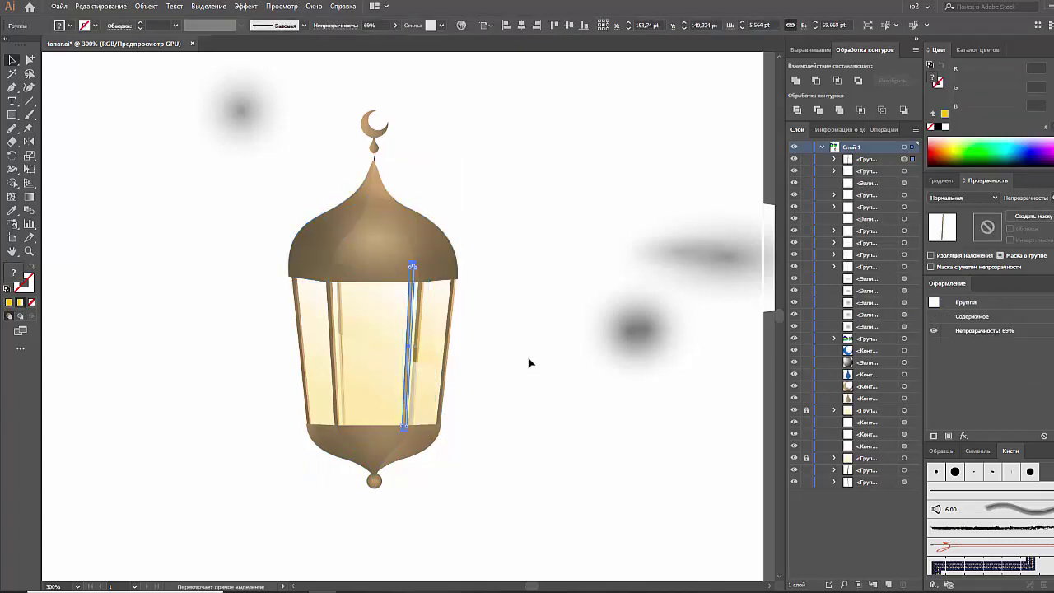
left_click(532, 377)
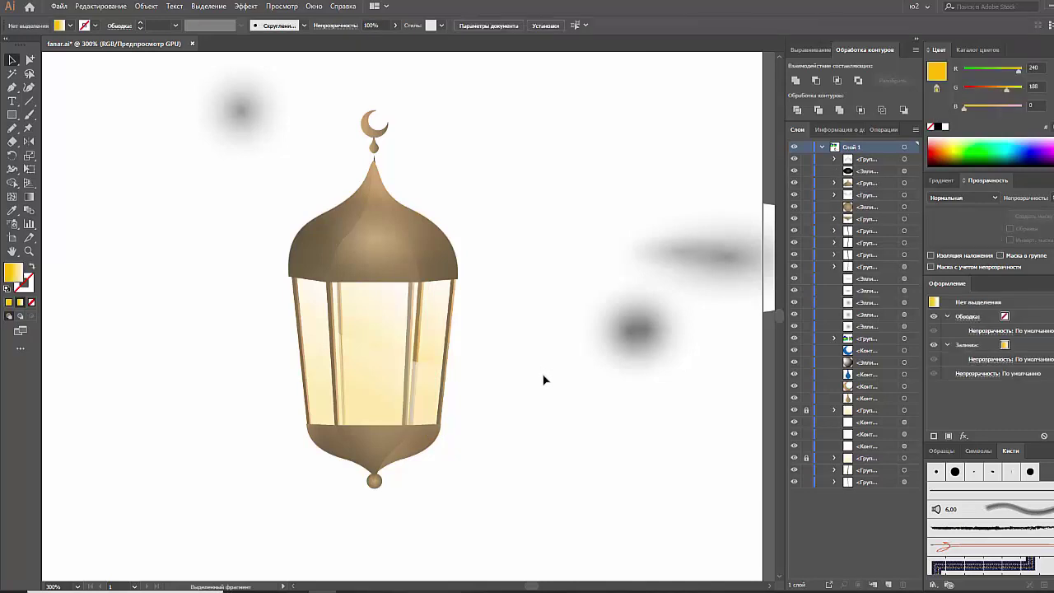
key("ctrl+plus")
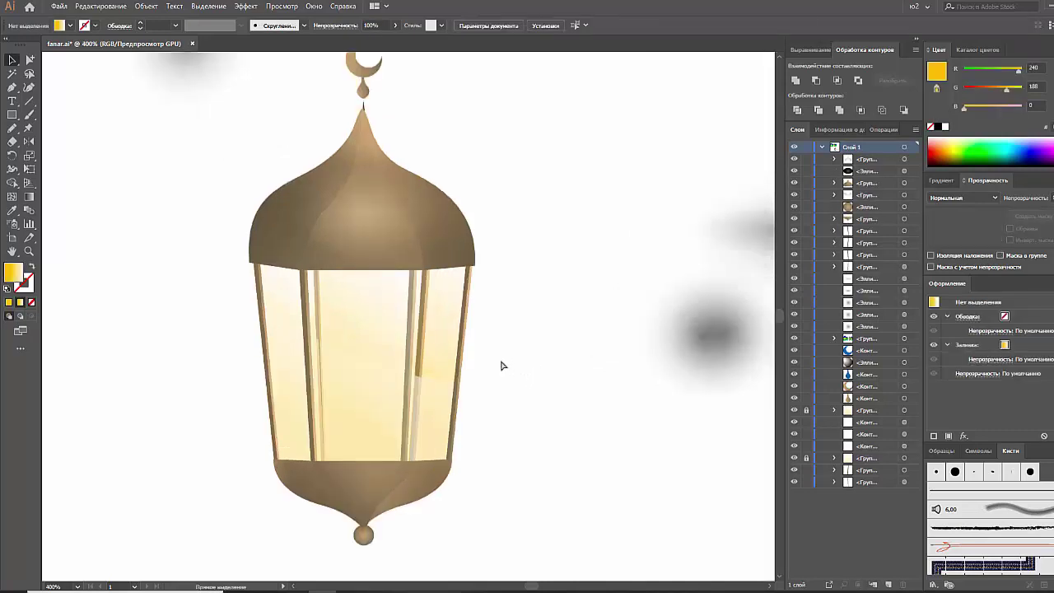
Step: Select all brown lantern posts by matching fill and darken them using HSB colour
key("ctrl+plus")
left_click(412, 352)
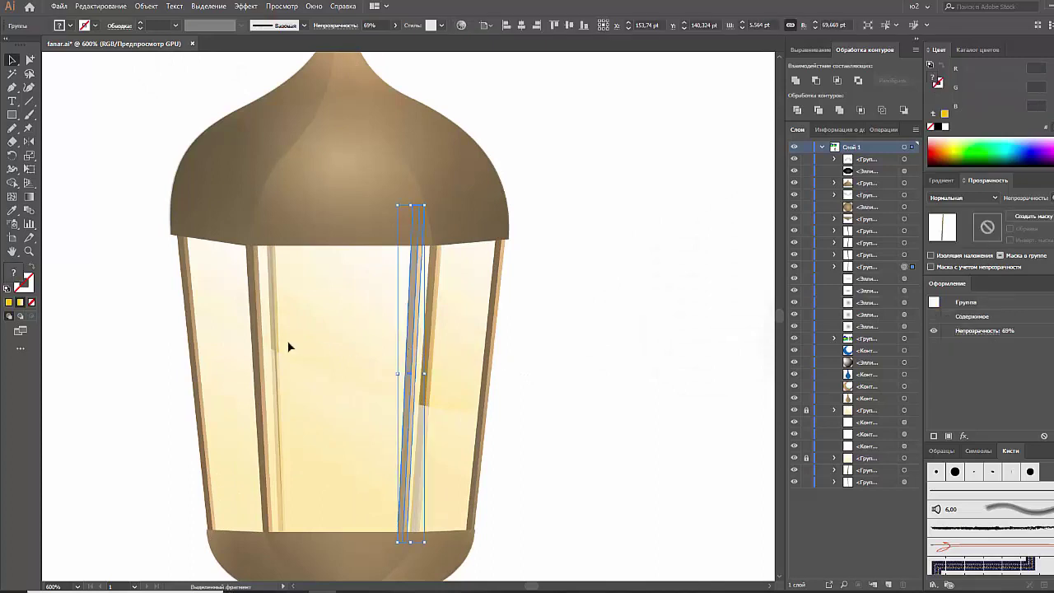
left_click(12, 74)
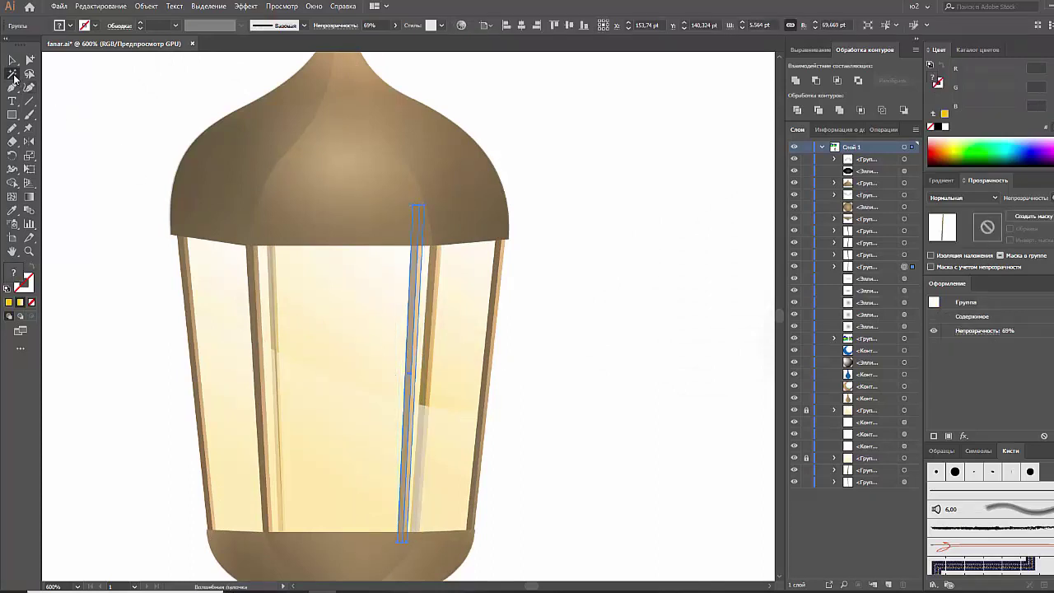
left_click(251, 270)
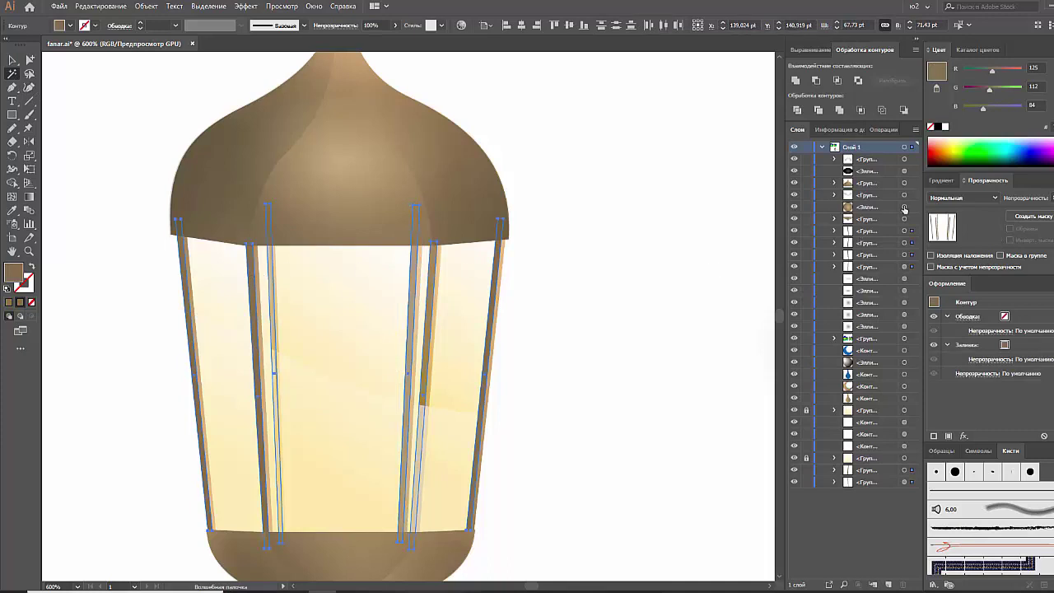
left_click(944, 180)
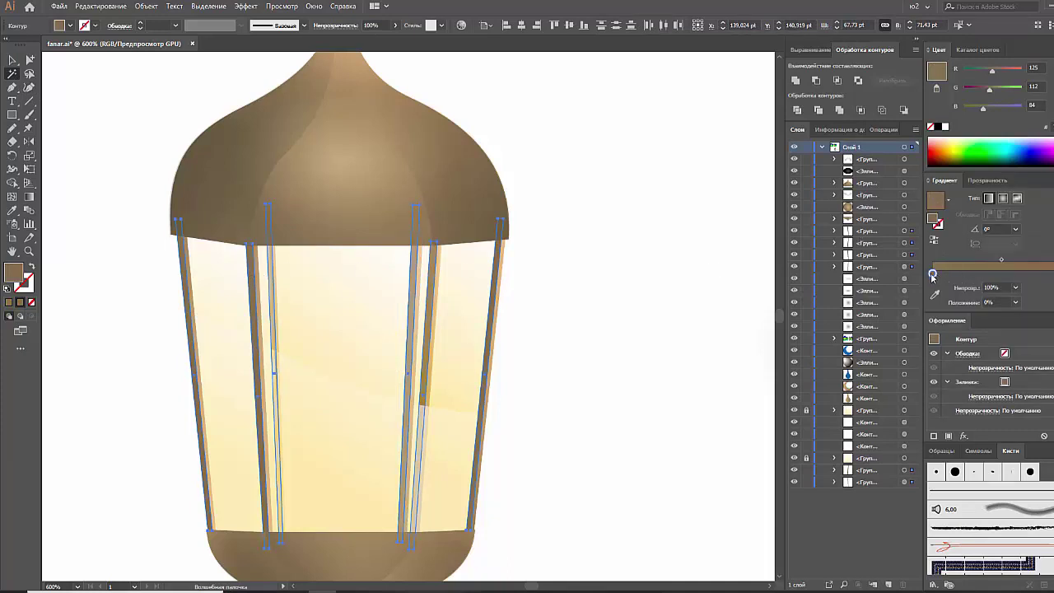
left_click(1046, 49)
left_click(975, 88)
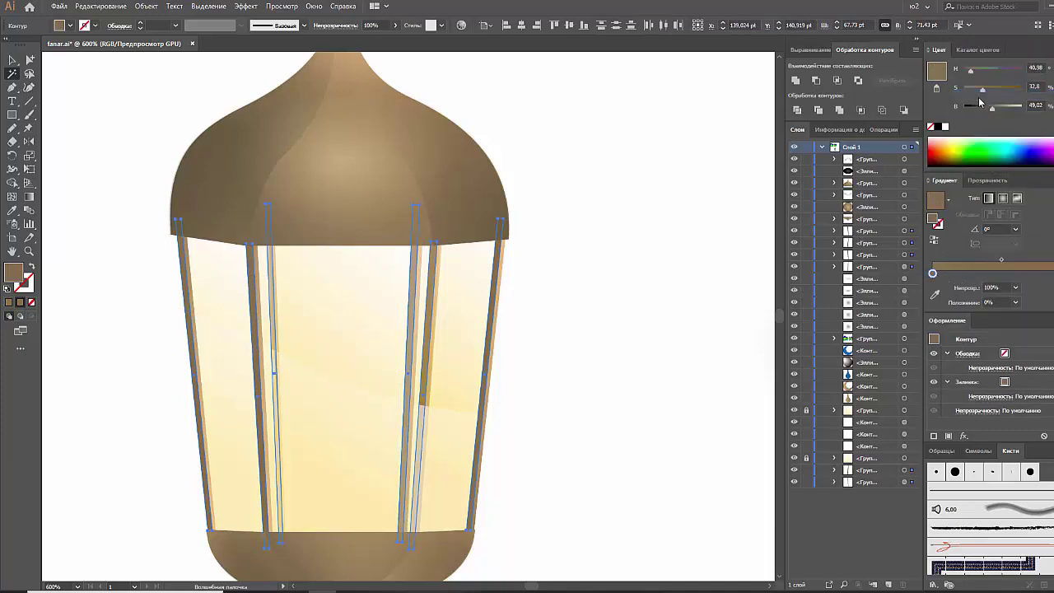
left_click(981, 108)
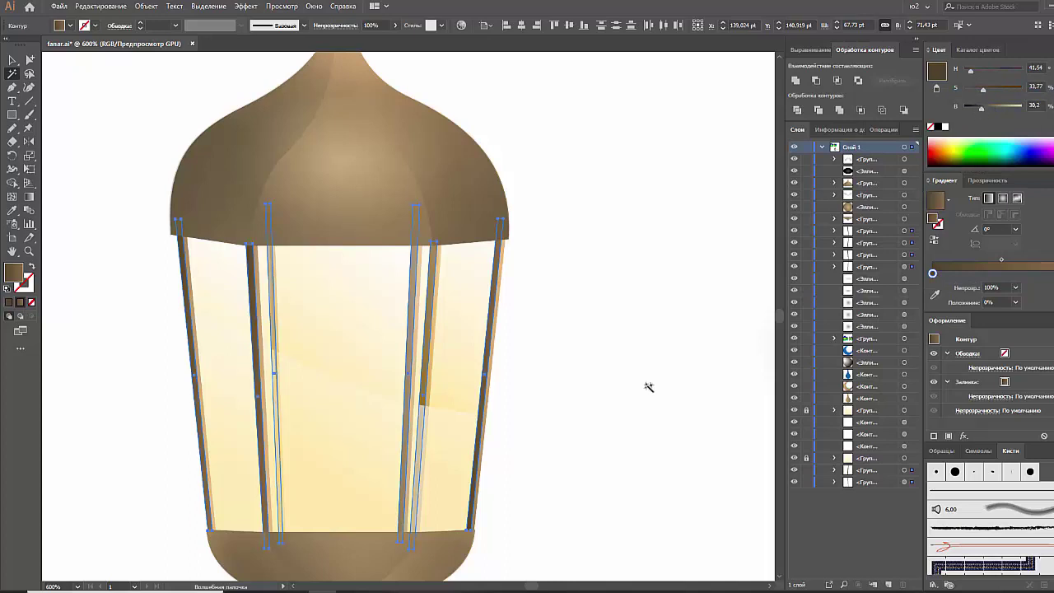
left_click(650, 385)
Step: Select the left and right vertical bars, test-moving the right bar and undoing it
left_click(13, 61)
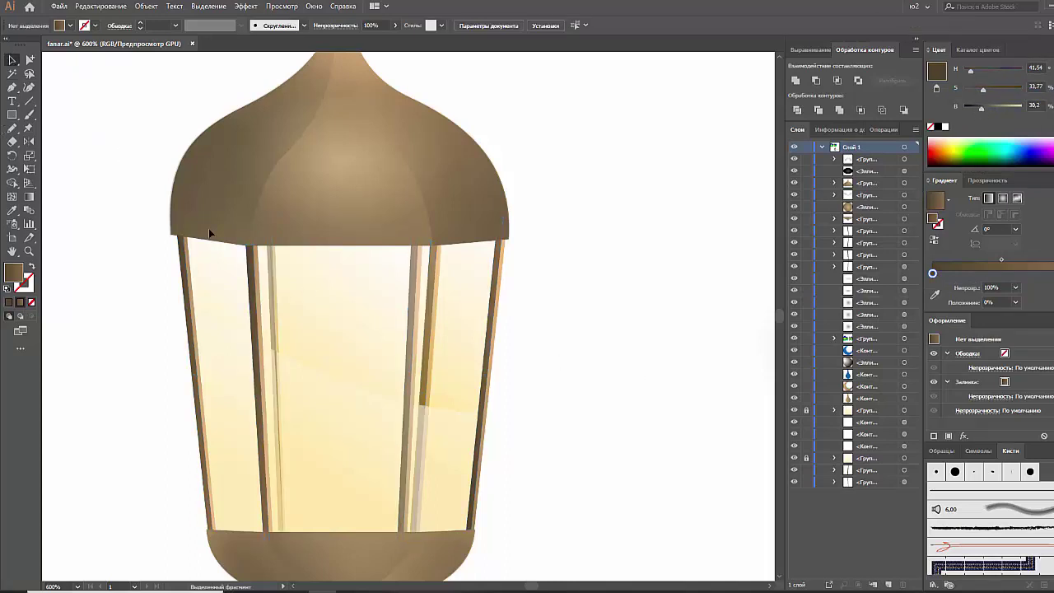
left_click(410, 302)
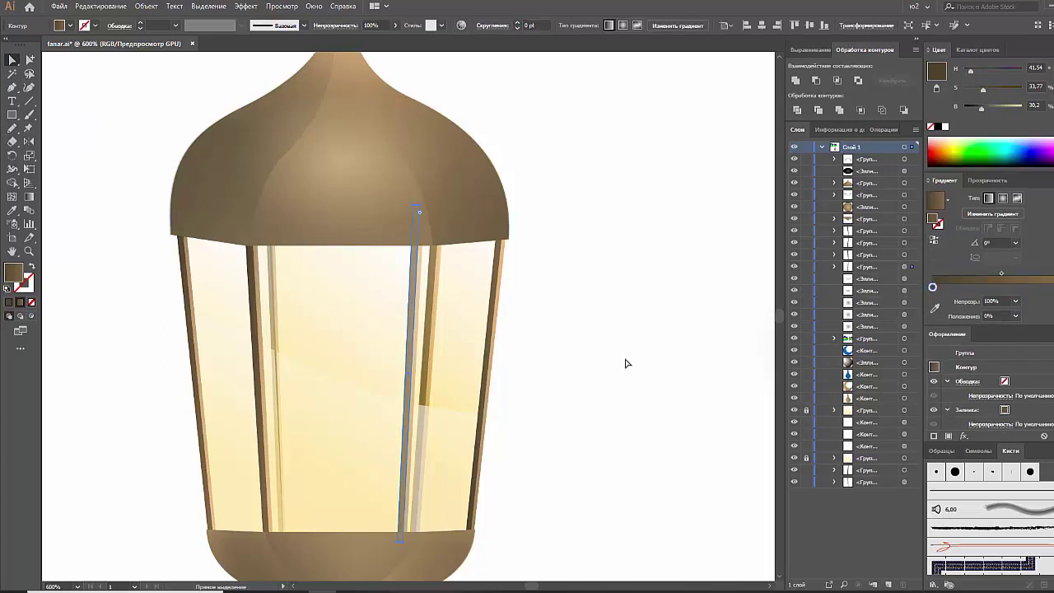
key("i")
key("v")
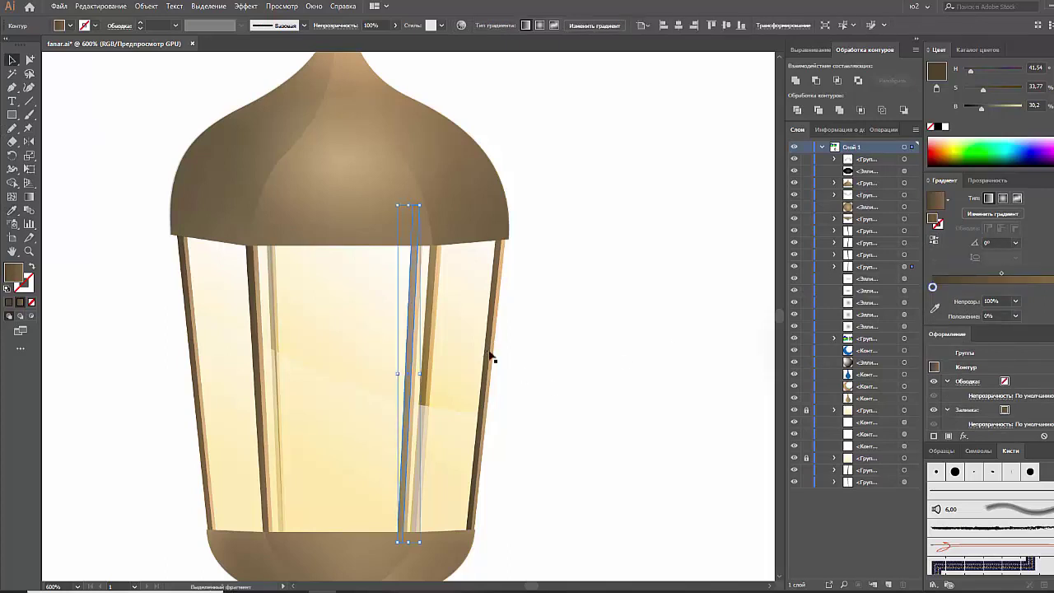
left_click_drag(416, 352, 531, 353)
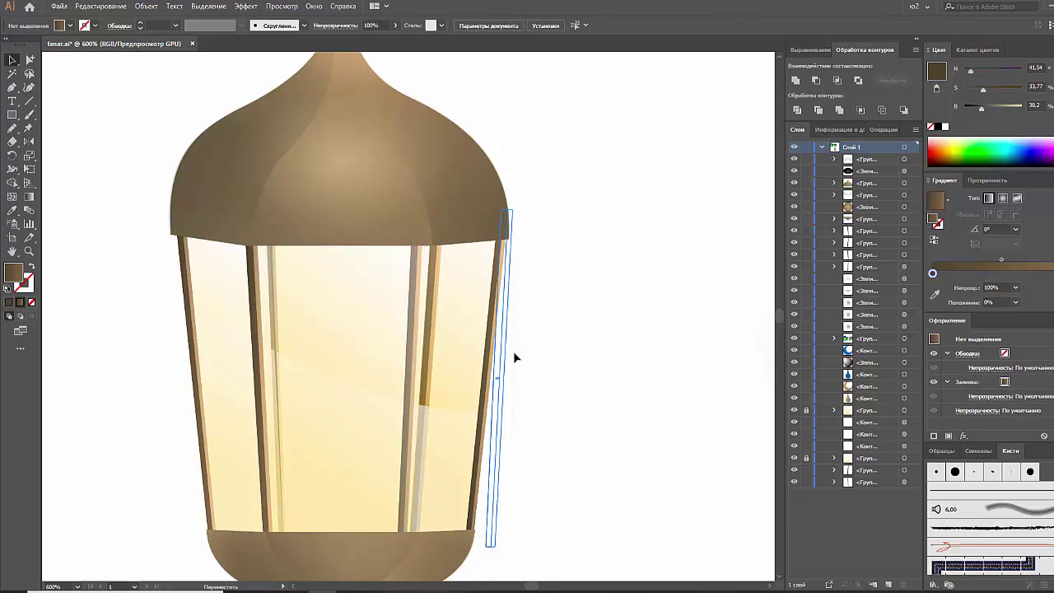
left_click(586, 364)
key("ctrl+z")
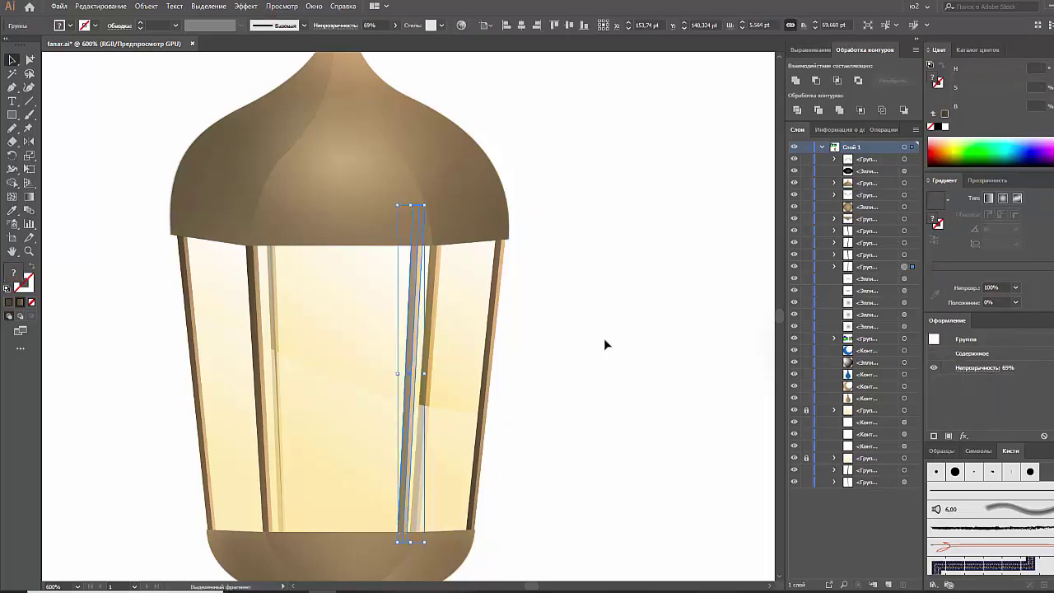
left_click(606, 345)
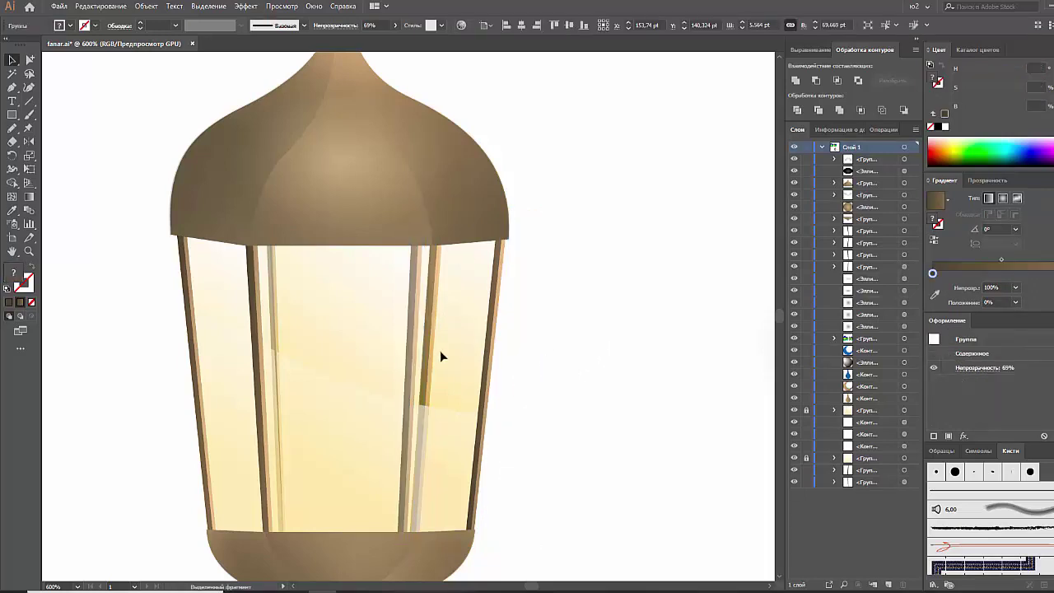
left_click(257, 382)
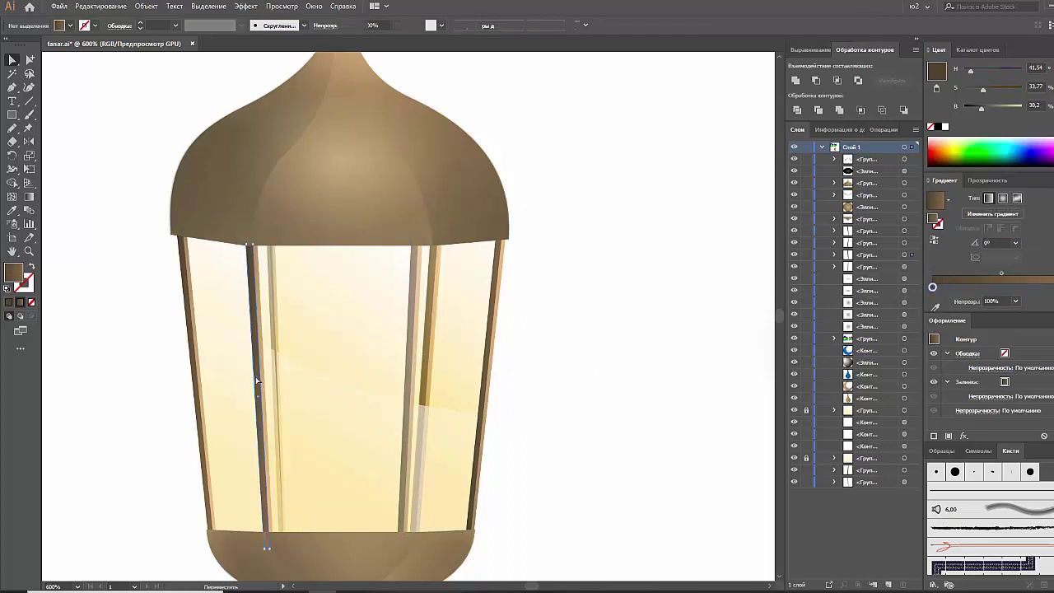
left_click(411, 354)
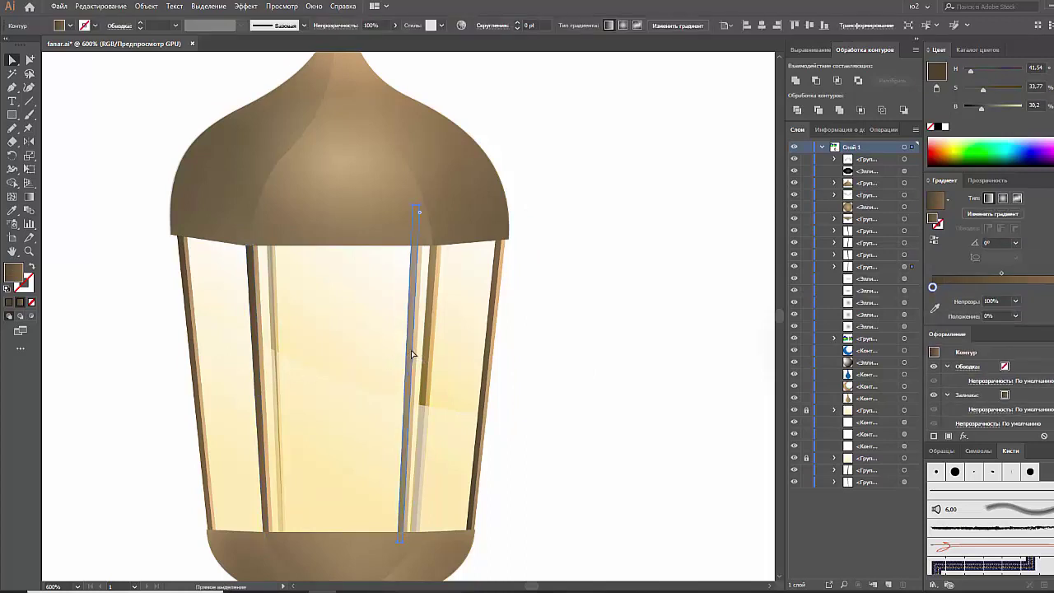
left_click(255, 339)
left_click(409, 335)
Step: Reflect a copy of the left vertical bar onto the right side and nudge it into place
key("ctrl+shift+a")
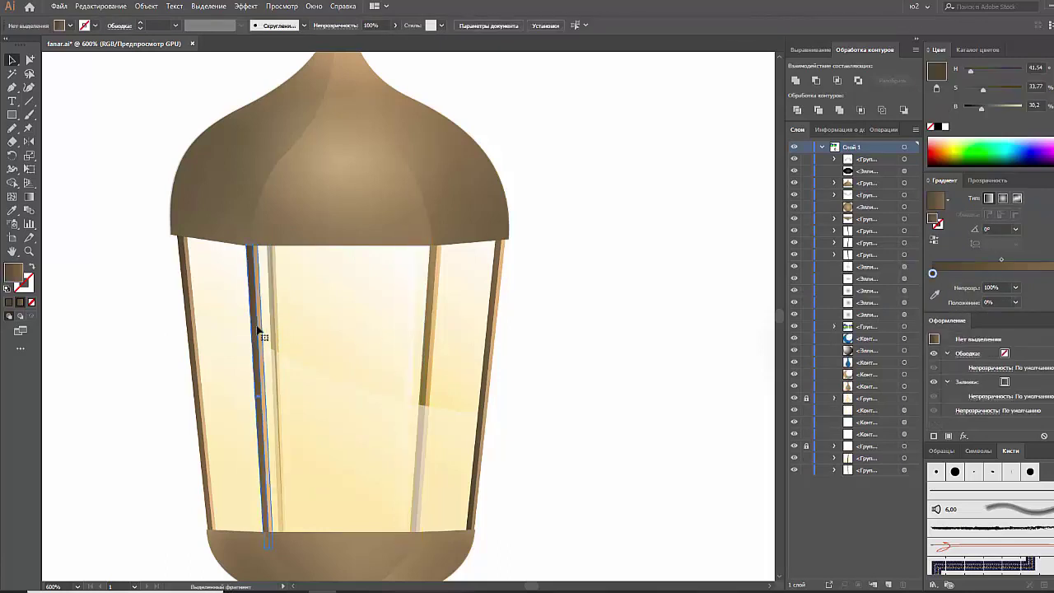
left_click(262, 336)
left_click(29, 142)
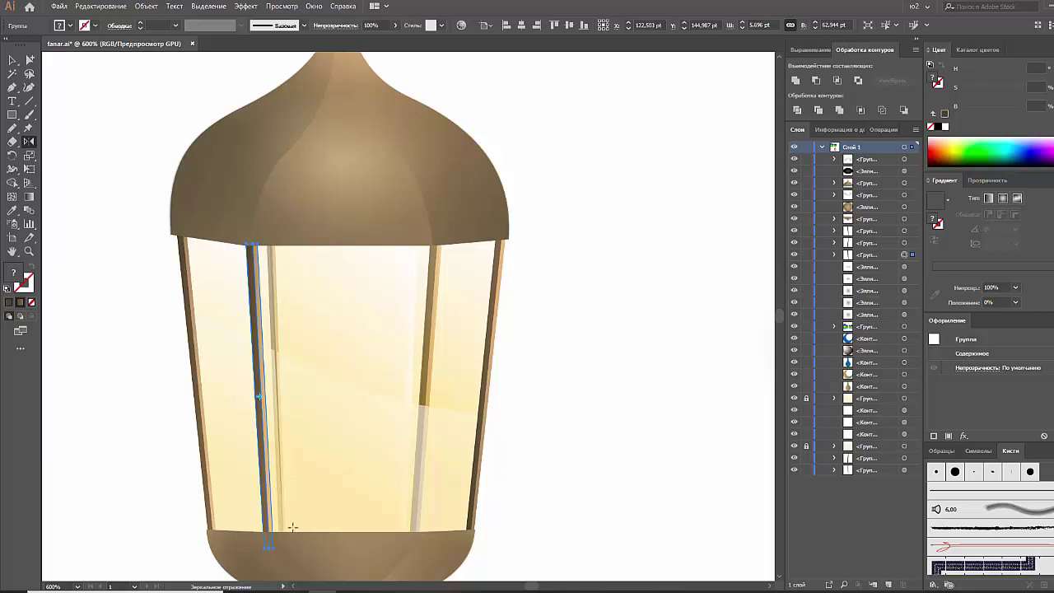
mouse_move(265, 421)
left_mouse_down()
mouse_move(370, 434)
mouse_move(354, 421)
left_mouse_up()
left_click(12, 60)
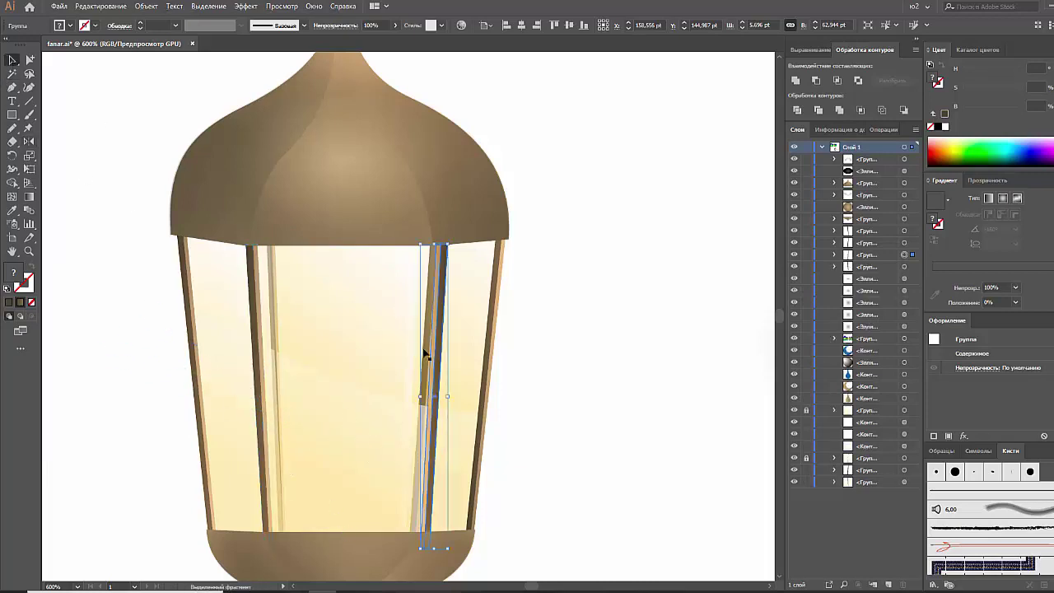
left_click_drag(436, 350, 433, 349)
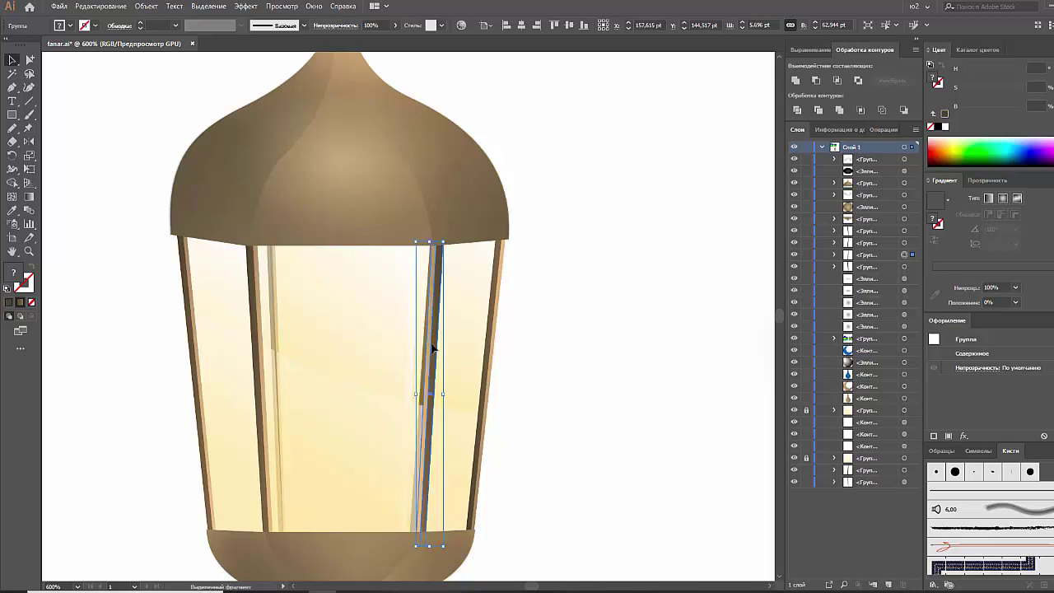
left_click(524, 438)
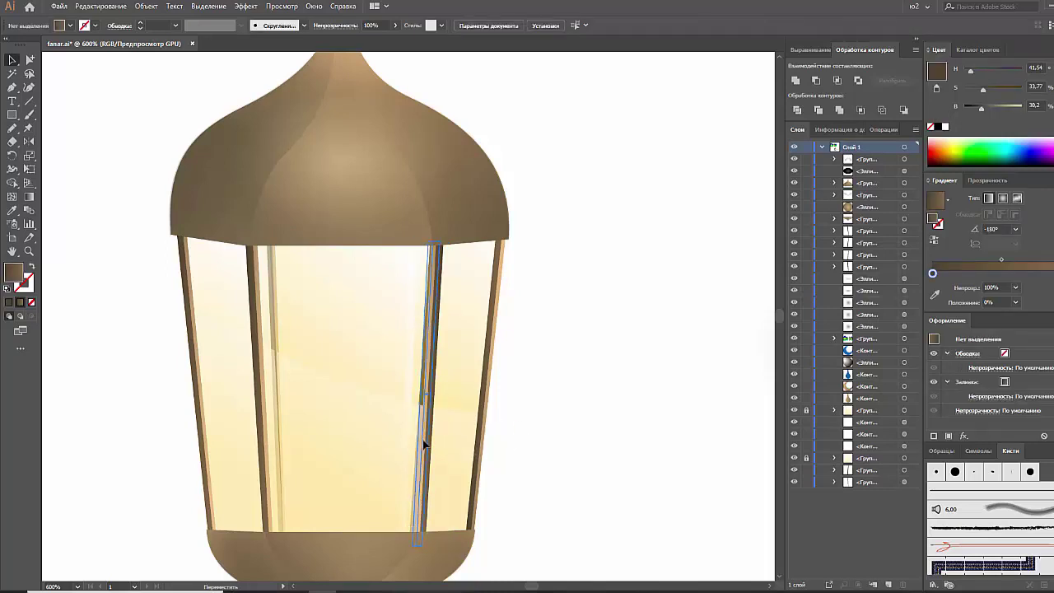
left_click(424, 445)
left_click(542, 454)
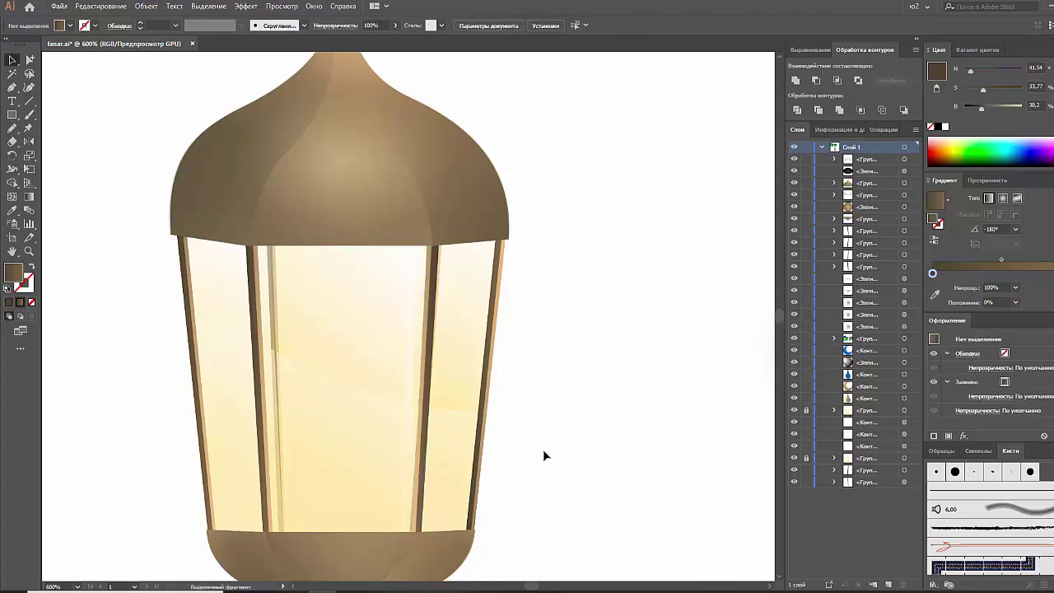
Step: Marquee-select all the dome shapes and group them with Ctrl+G
scroll(542, 449, "down", 2)
scroll(543, 449, "up", 3)
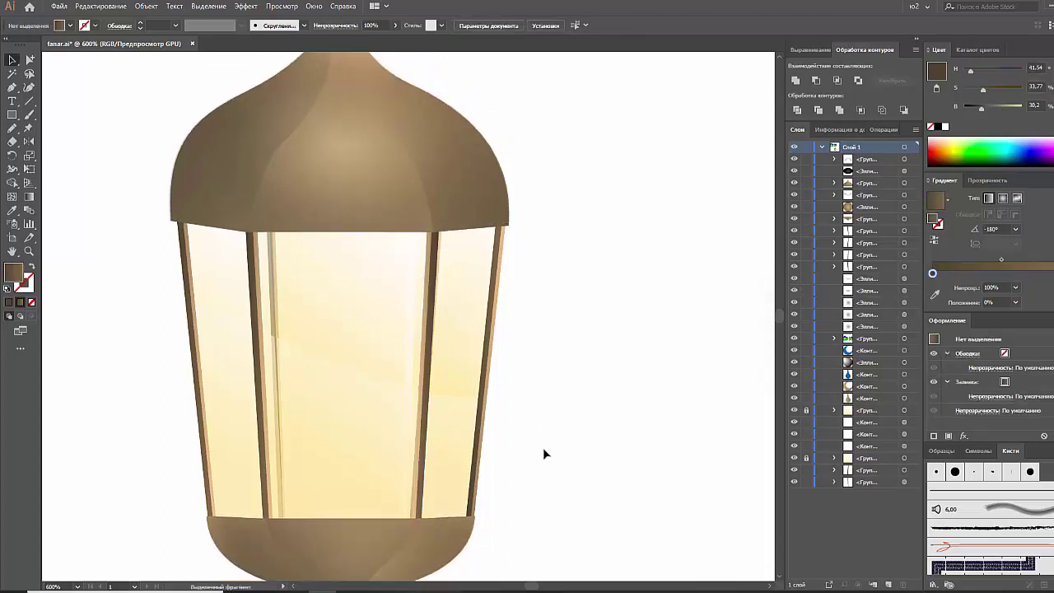
left_click(466, 242)
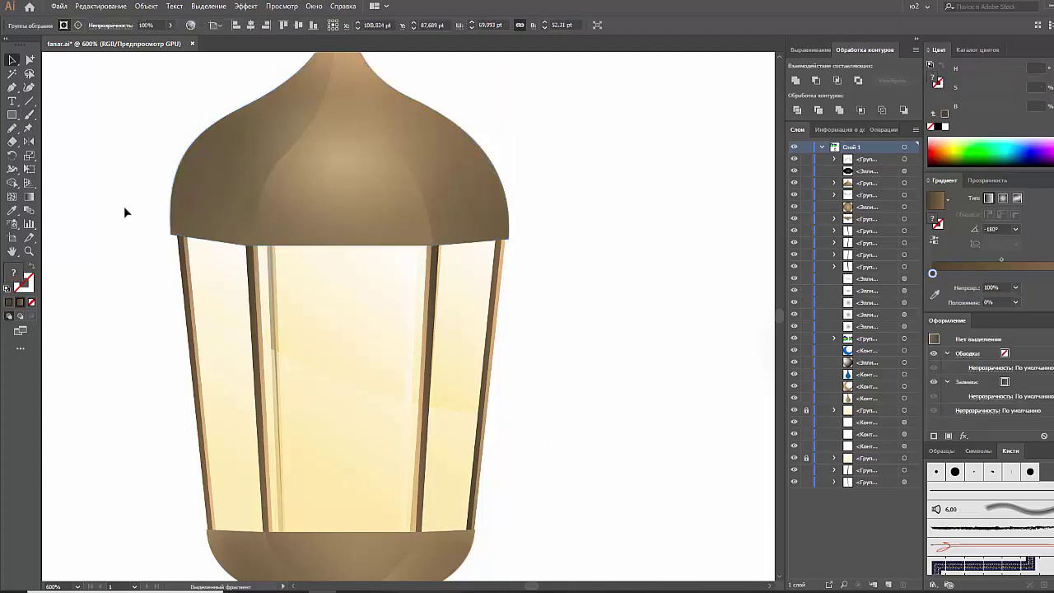
left_click_drag(186, 120, 273, 151)
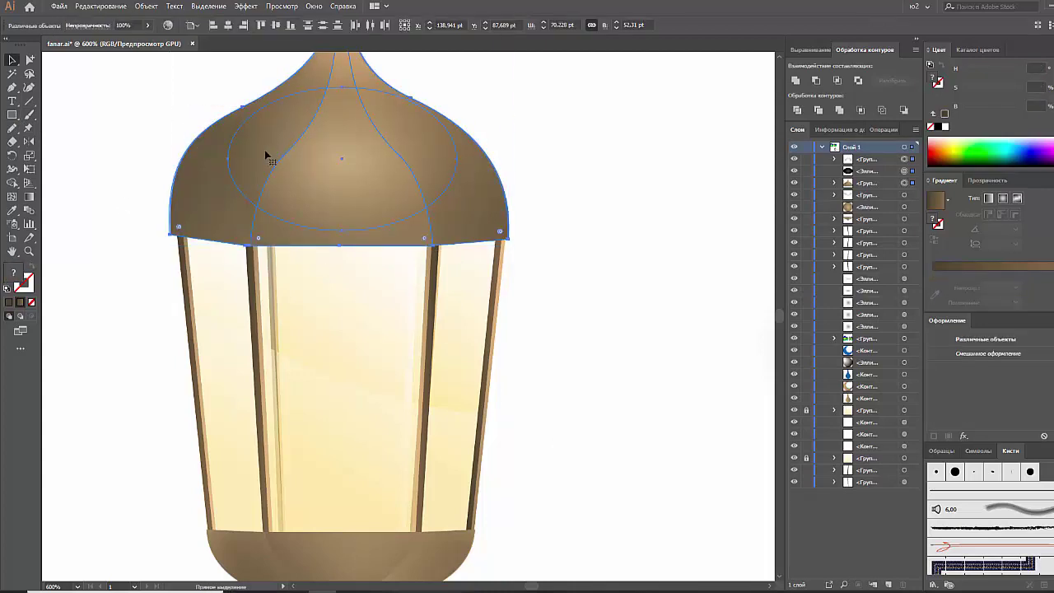
key("ctrl+g")
left_click(144, 140)
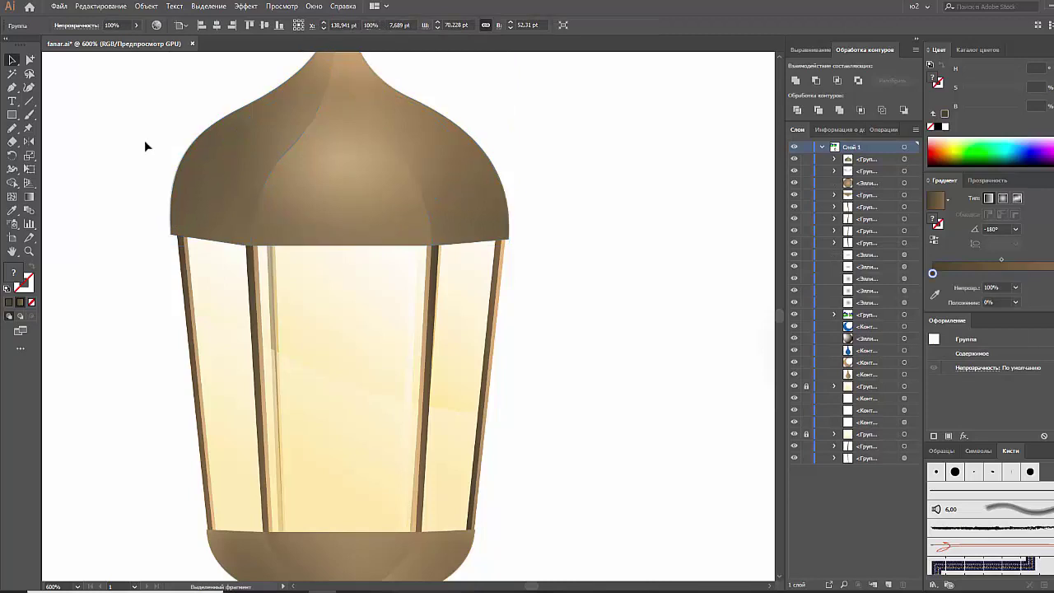
Step: Draw a thin rectangle band along the dome's bottom edge
left_click(11, 116)
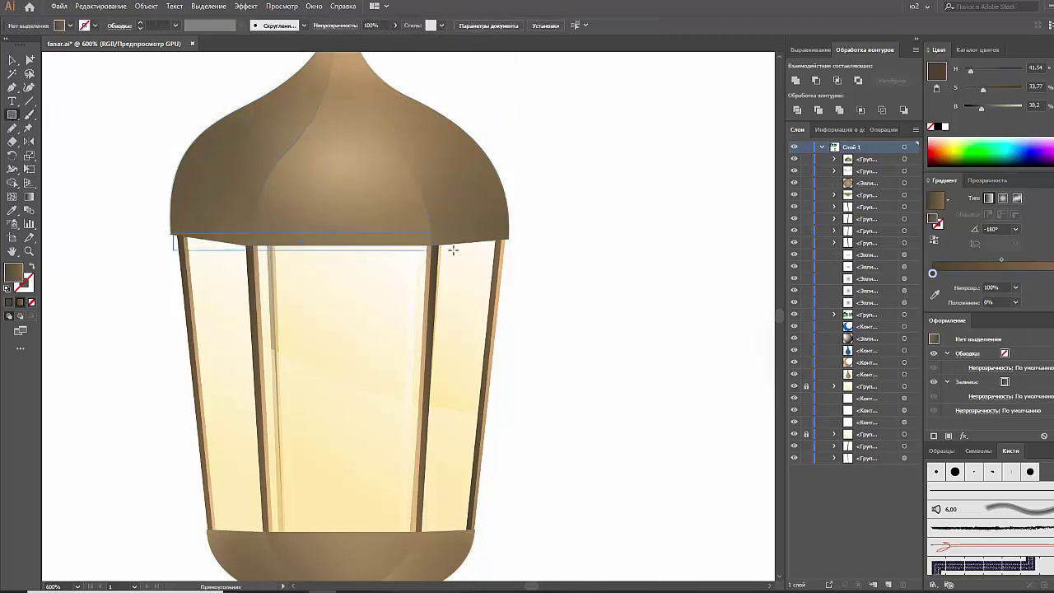
left_click_drag(238, 241, 507, 243)
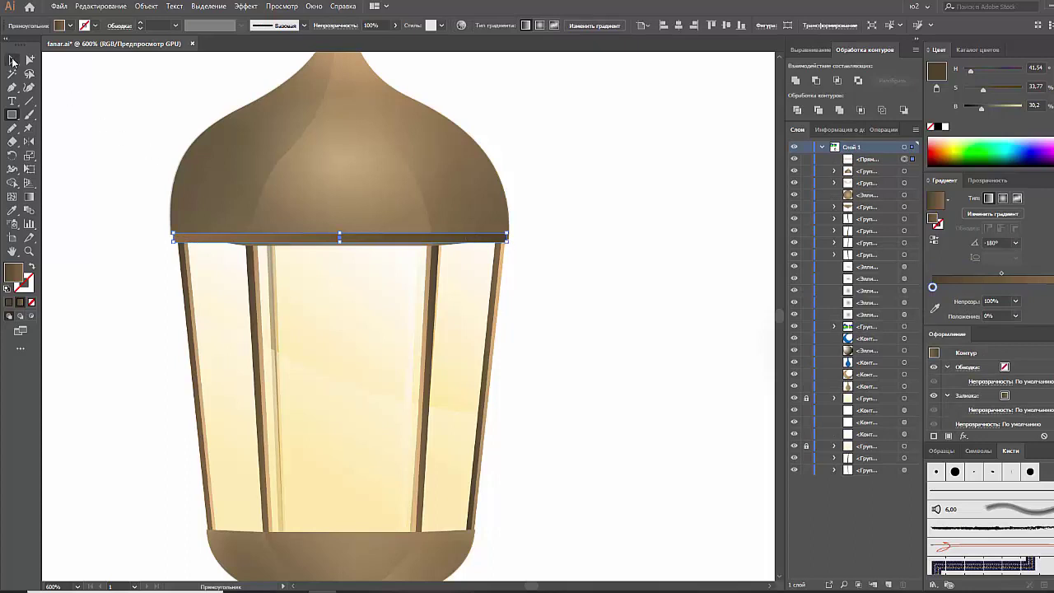
left_click(12, 60)
key("a")
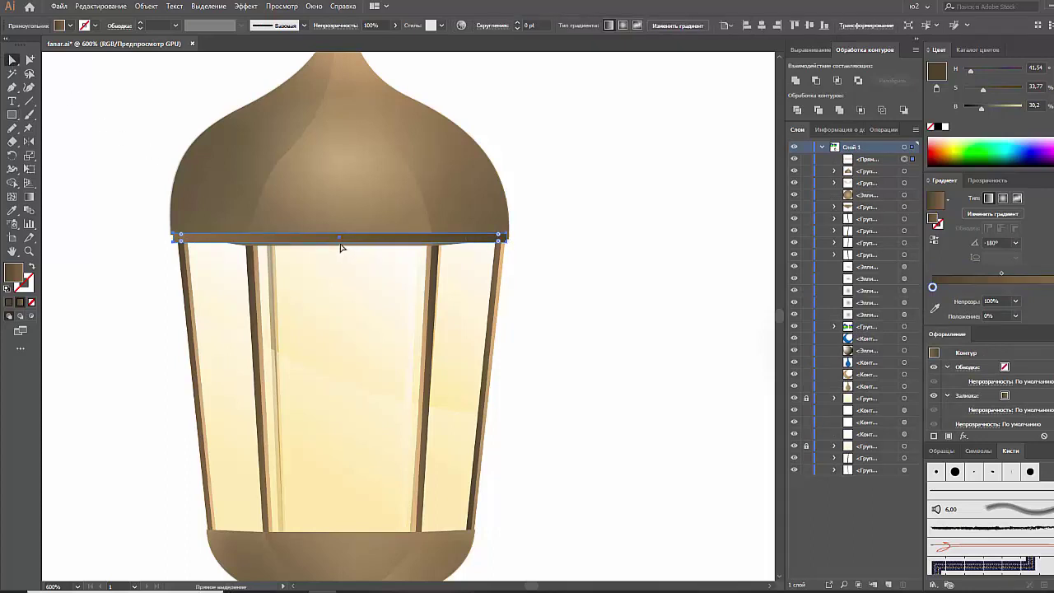
left_click(341, 246)
left_click_drag(342, 234, 344, 245)
key("p")
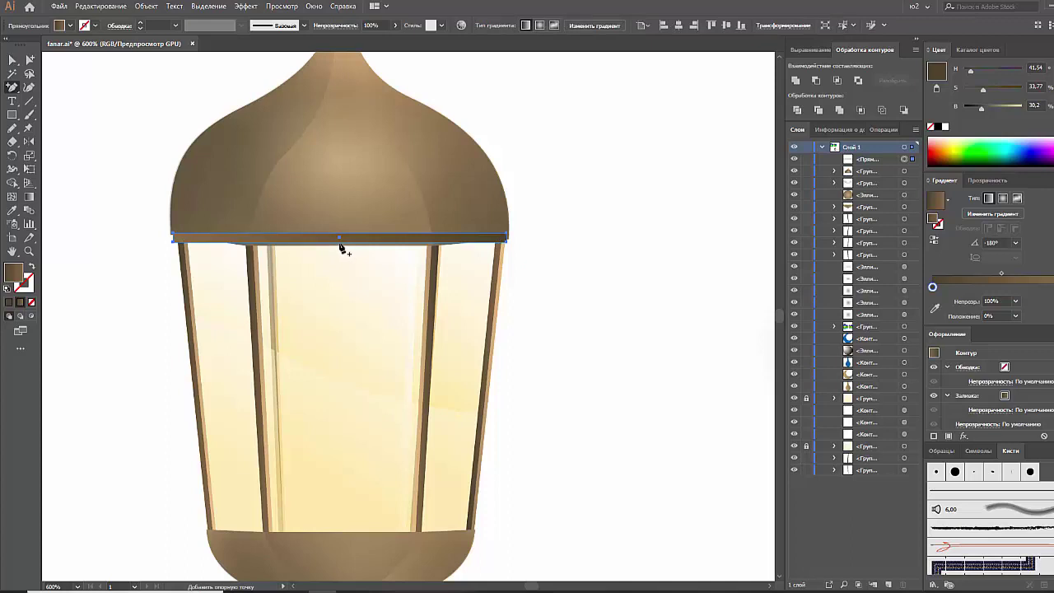
key("v")
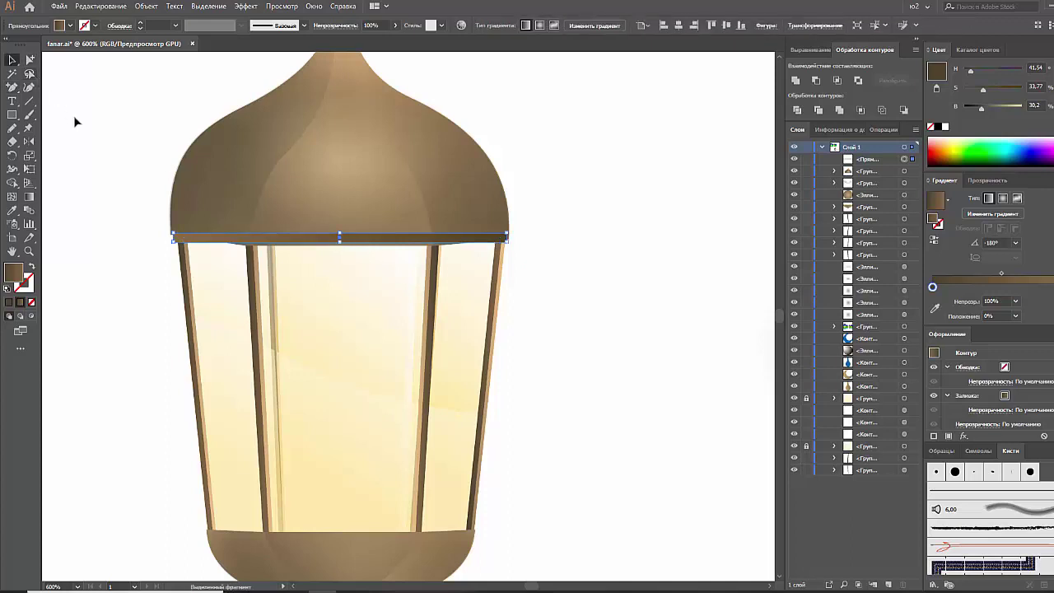
left_click(74, 116)
left_click(350, 245)
left_click(351, 245)
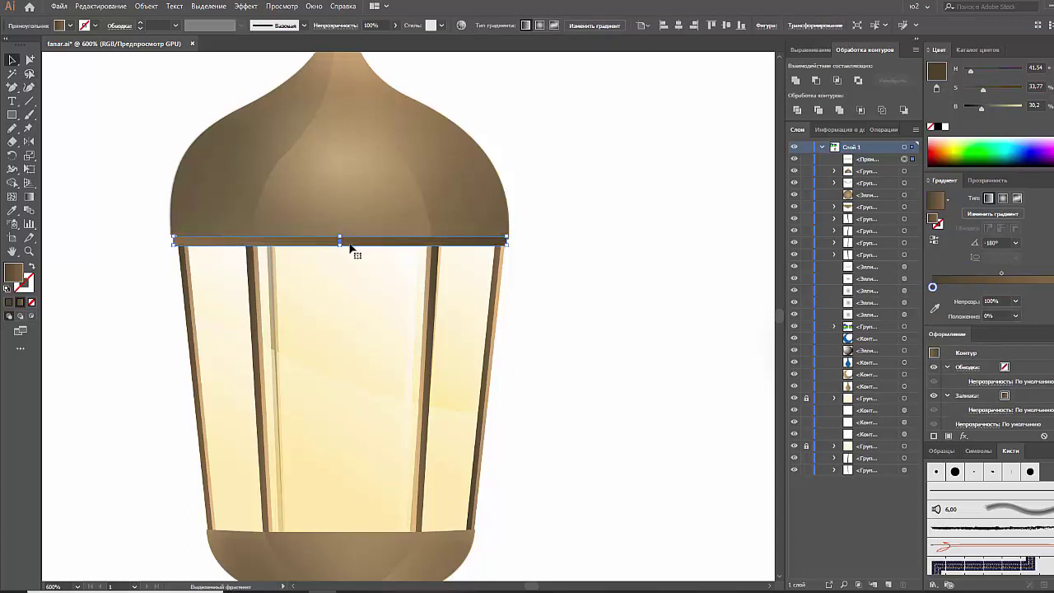
left_click(148, 266)
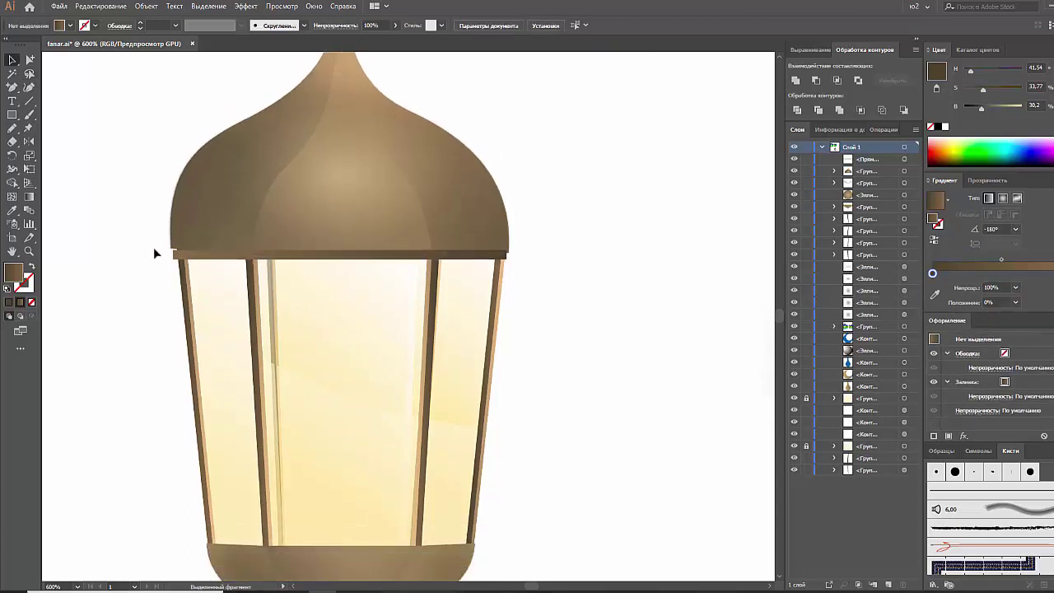
Step: Add a colour stop to the rim band's gradient and shift it to about 75%
scroll(154, 253, "down", 1)
left_click(356, 229)
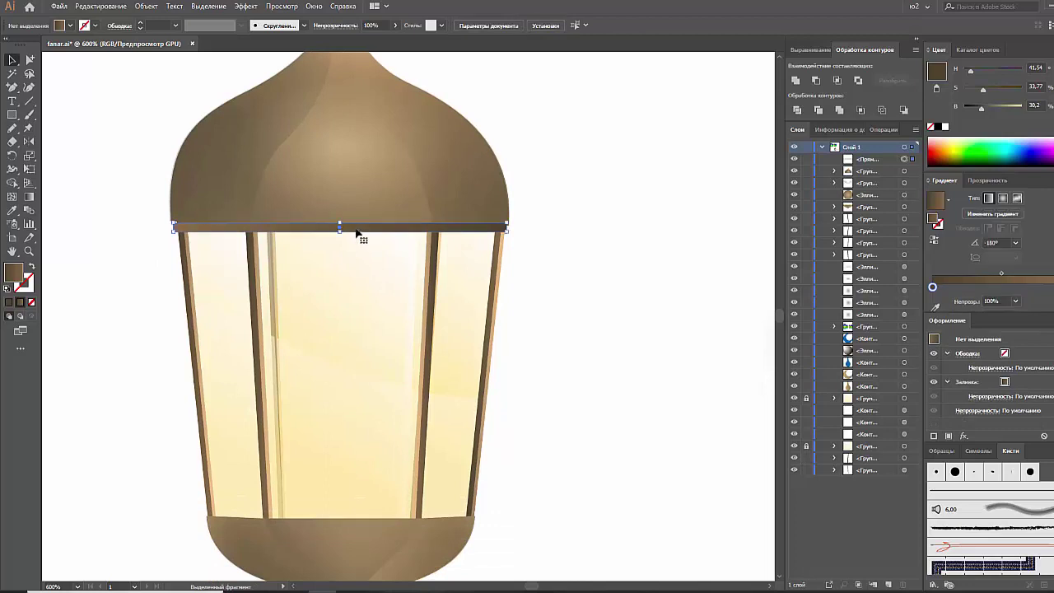
mouse_move(1003, 287)
left_mouse_down()
mouse_move(1030, 287)
mouse_move(952, 272)
left_mouse_up()
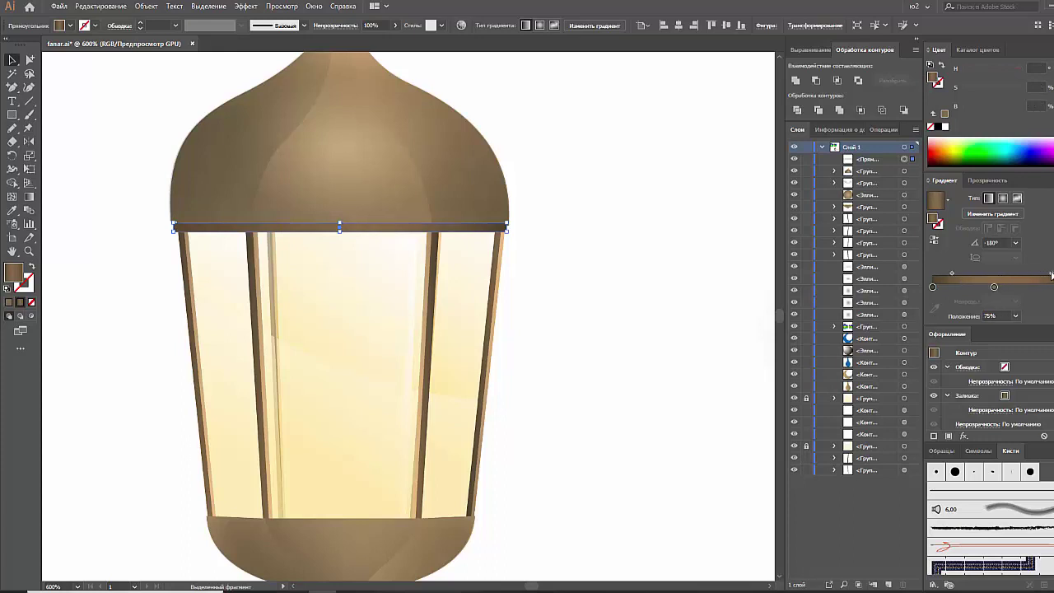
left_click_drag(1051, 274, 1051, 275)
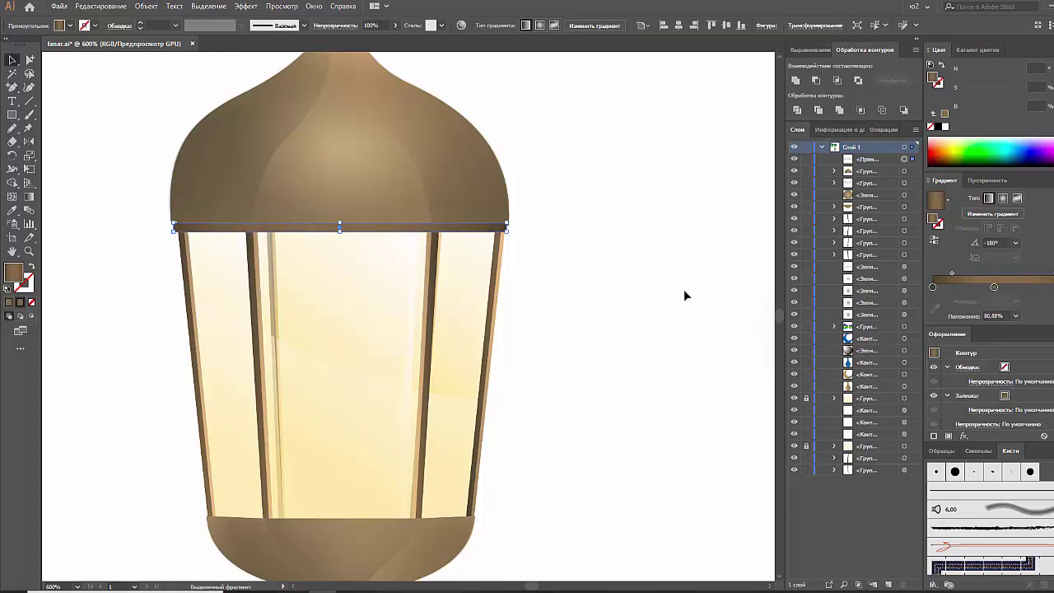
left_click(590, 286)
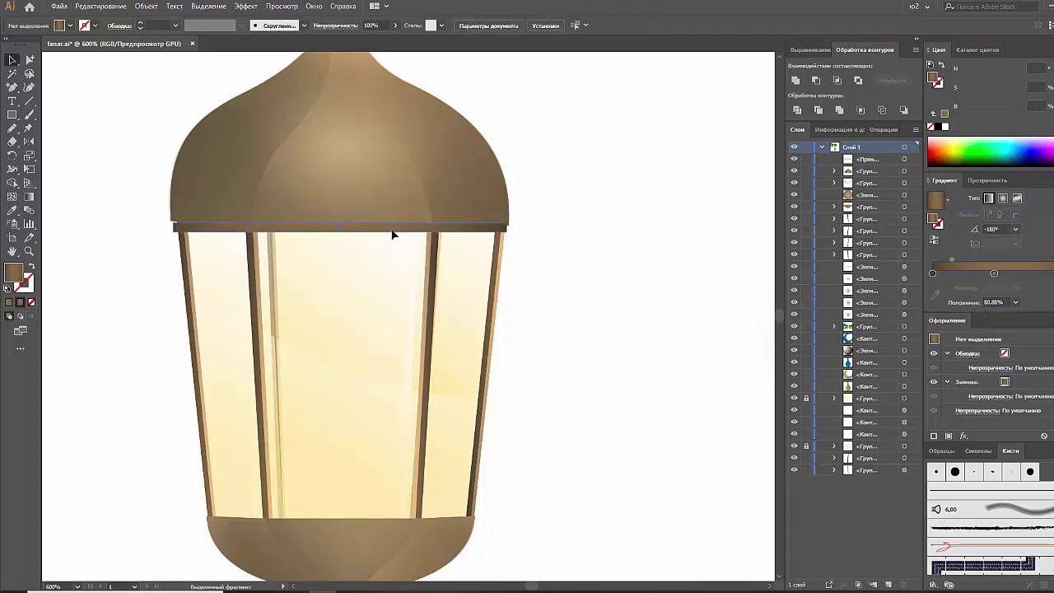
left_click(393, 231)
Step: Apply an Arch warp with about -4% bend to the rim band
left_click(245, 5)
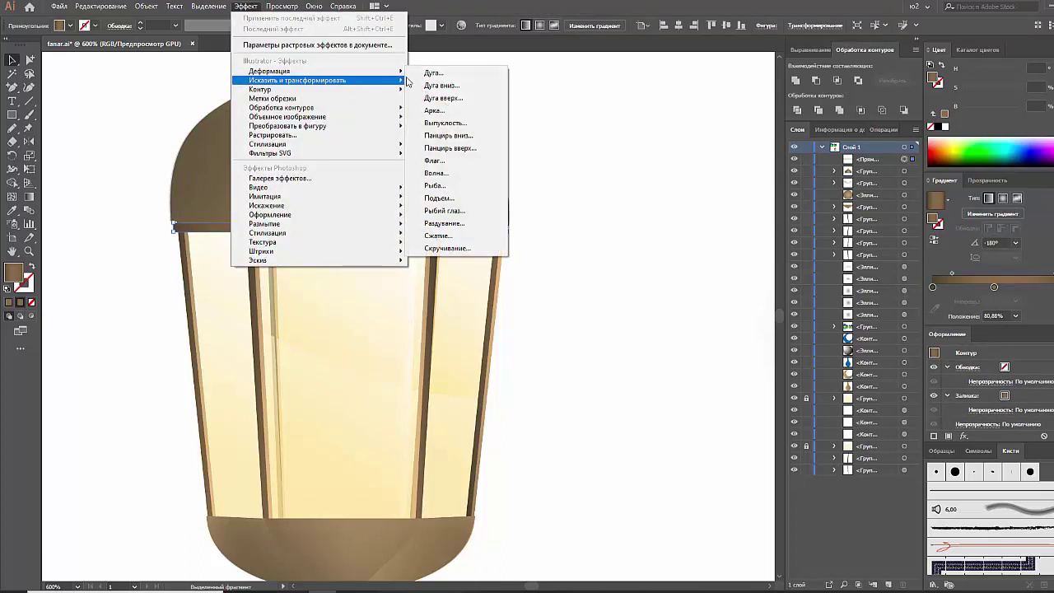
left_click(433, 73)
left_click(836, 121)
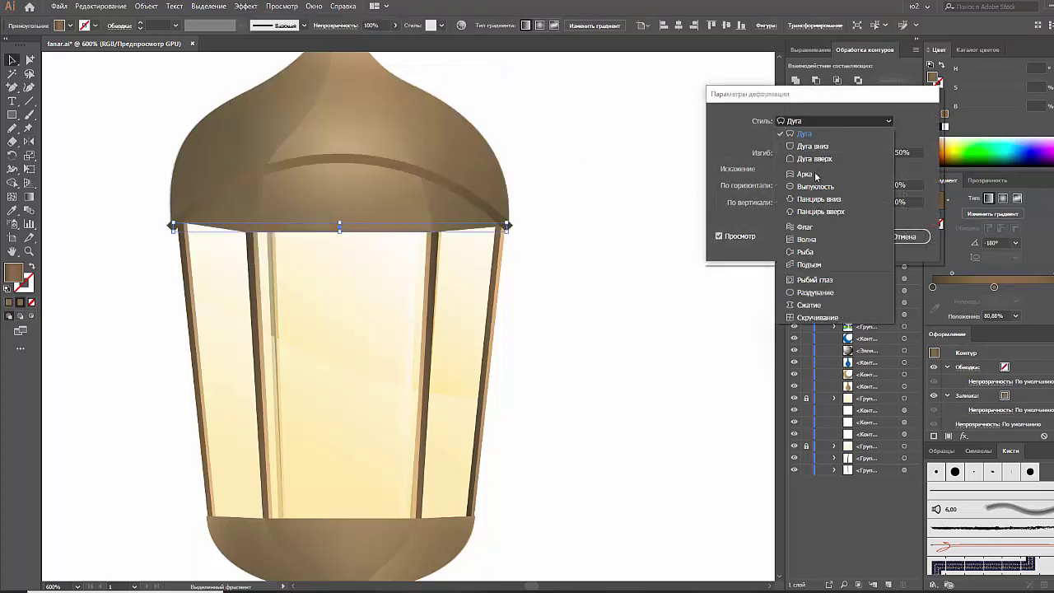
left_click(828, 169)
left_click_drag(858, 153, 830, 155)
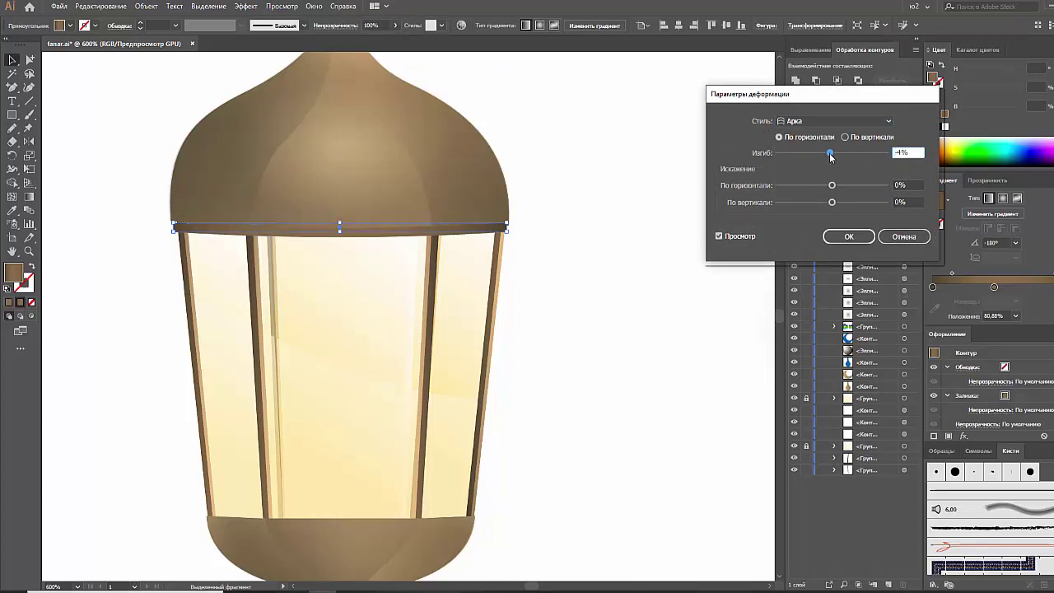
left_click(848, 236)
left_click(665, 176)
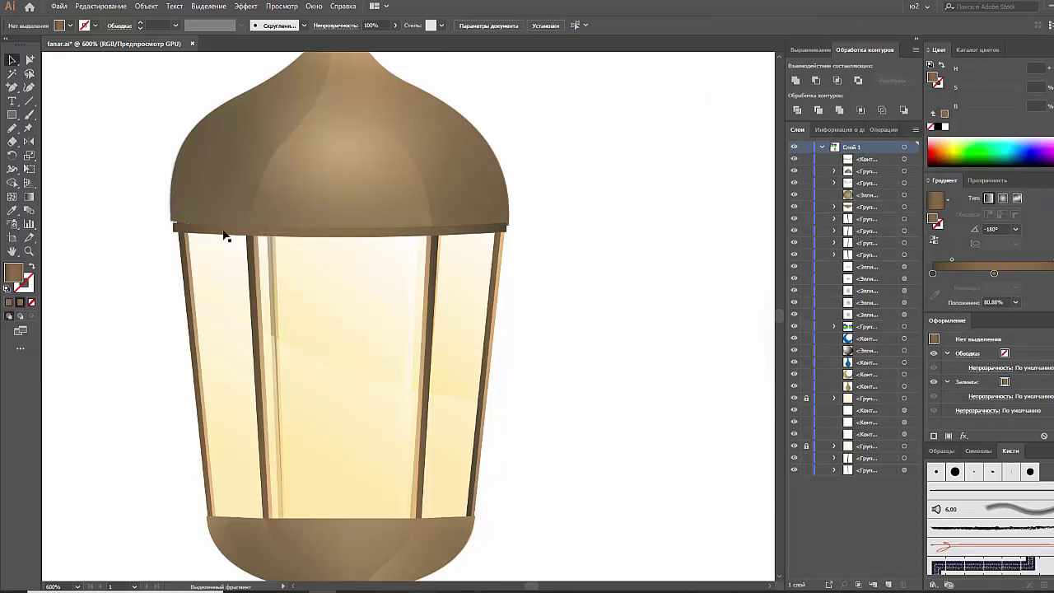
Step: Zoom in on the band's left end and drag its top-left corner point down
key("z")
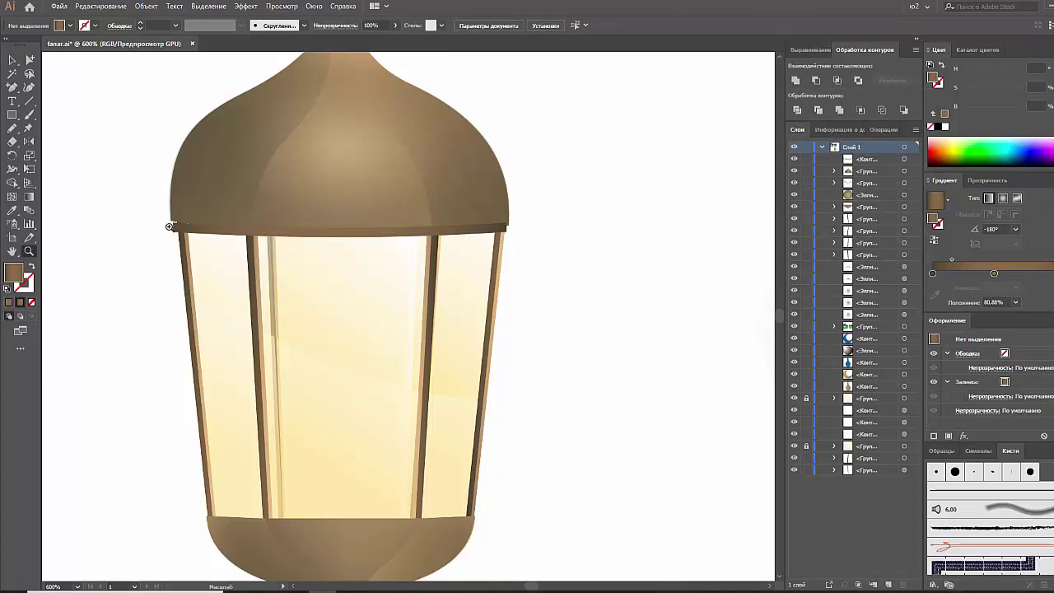
left_click_drag(153, 214, 235, 252)
key("a")
left_click(215, 245)
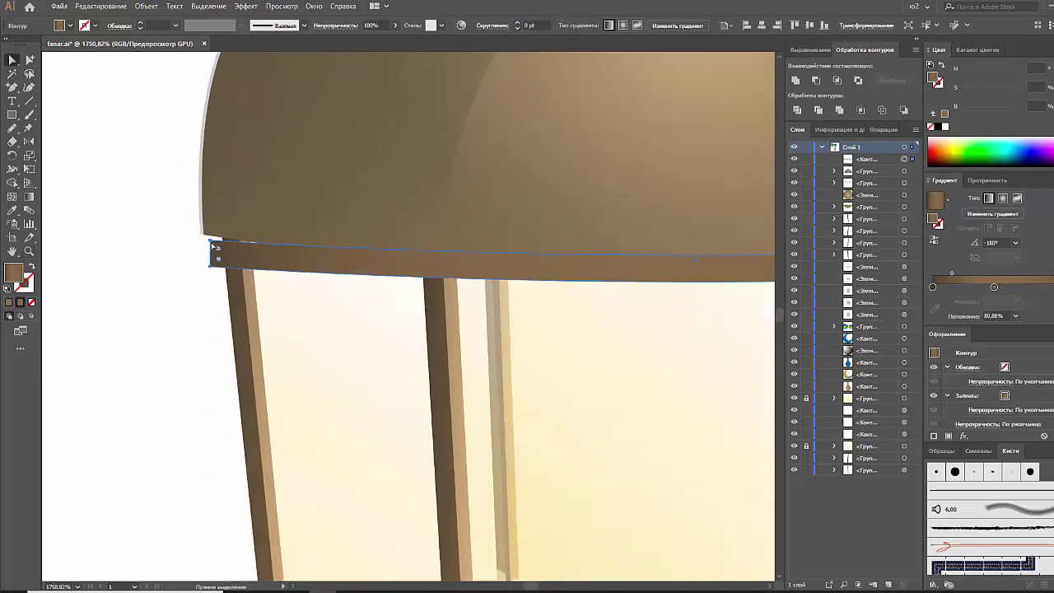
left_click(213, 243)
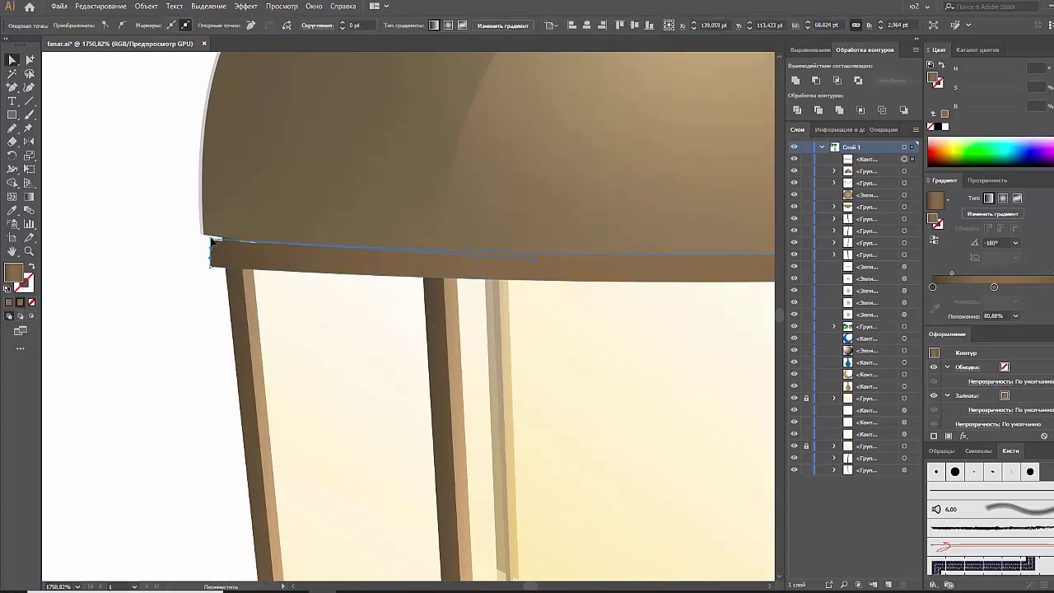
left_click_drag(210, 237, 212, 262)
left_click(202, 275)
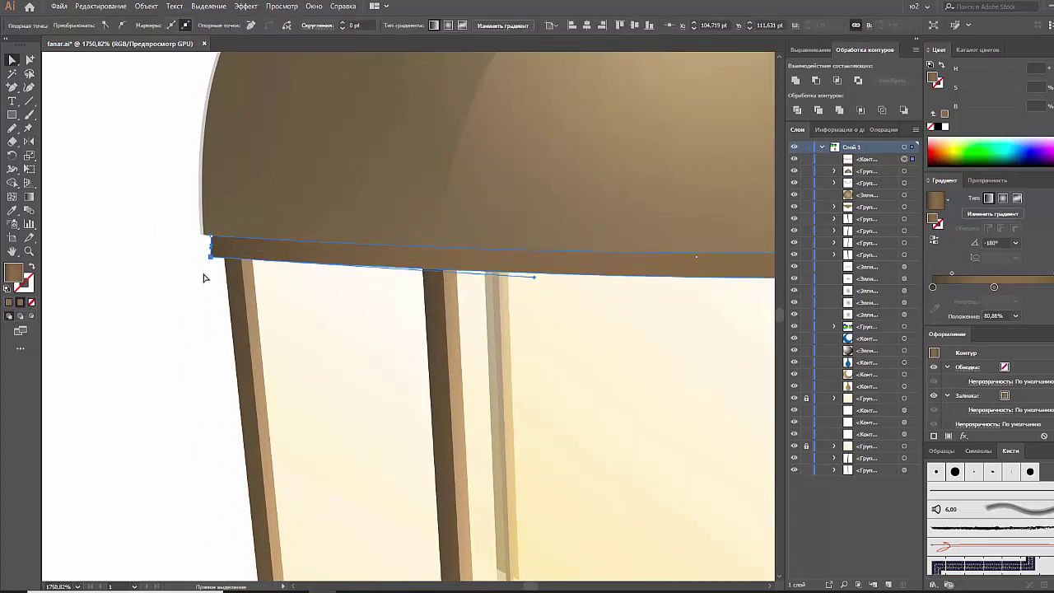
key("ctrl+minus")
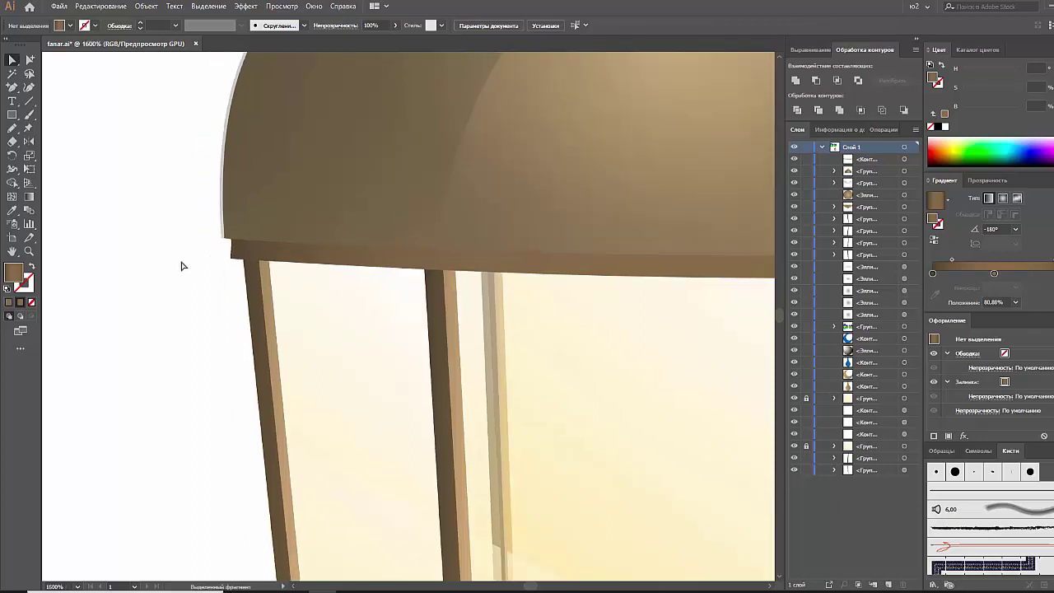
key("ctrl+0")
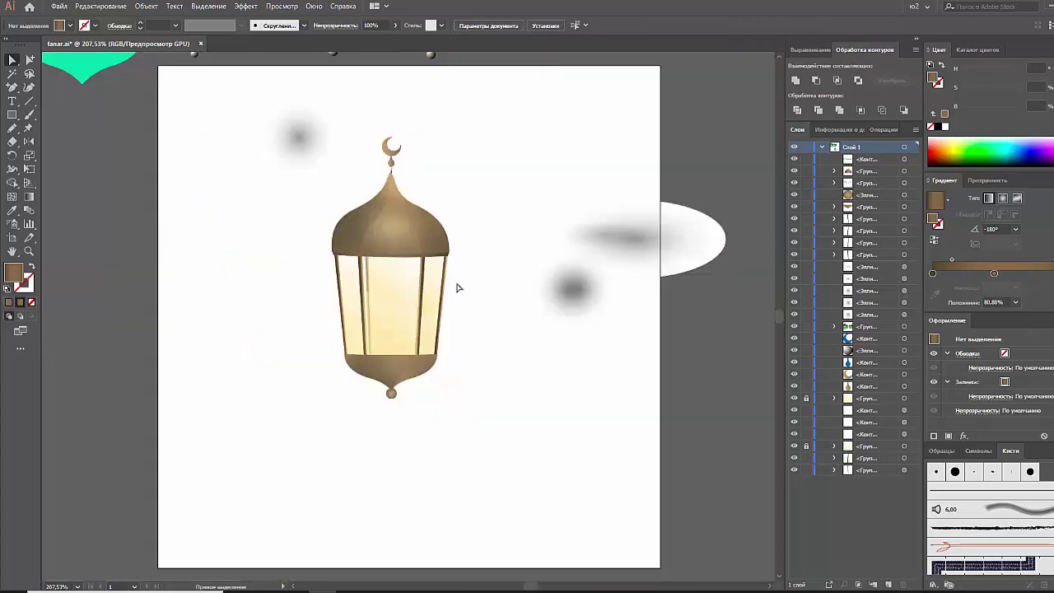
Step: Zoom in on the band's right end and pull its right corner point down
key("z")
left_click_drag(428, 266, 579, 224)
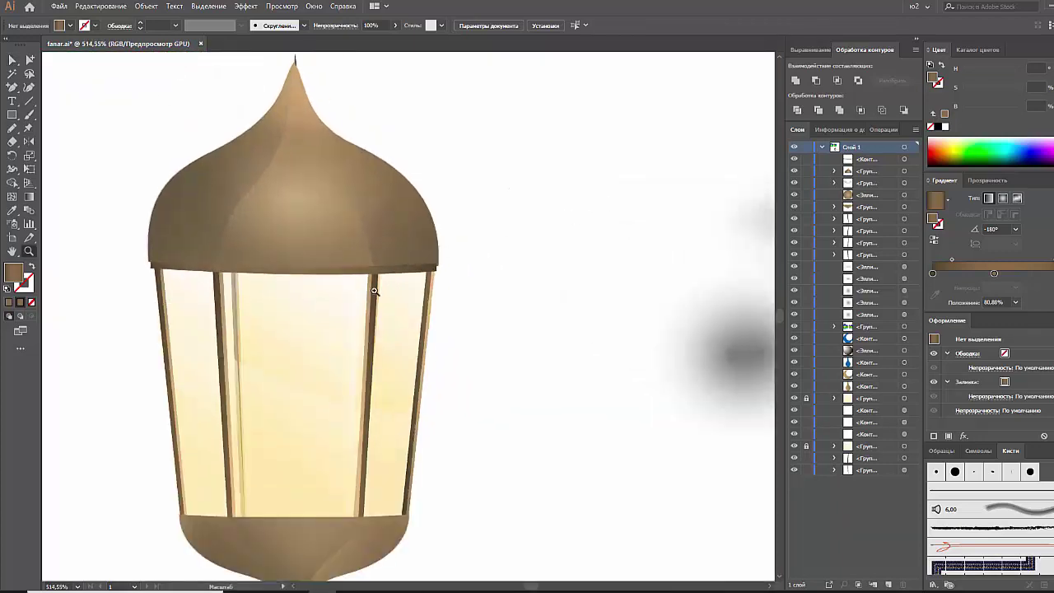
key("v")
left_click(581, 206)
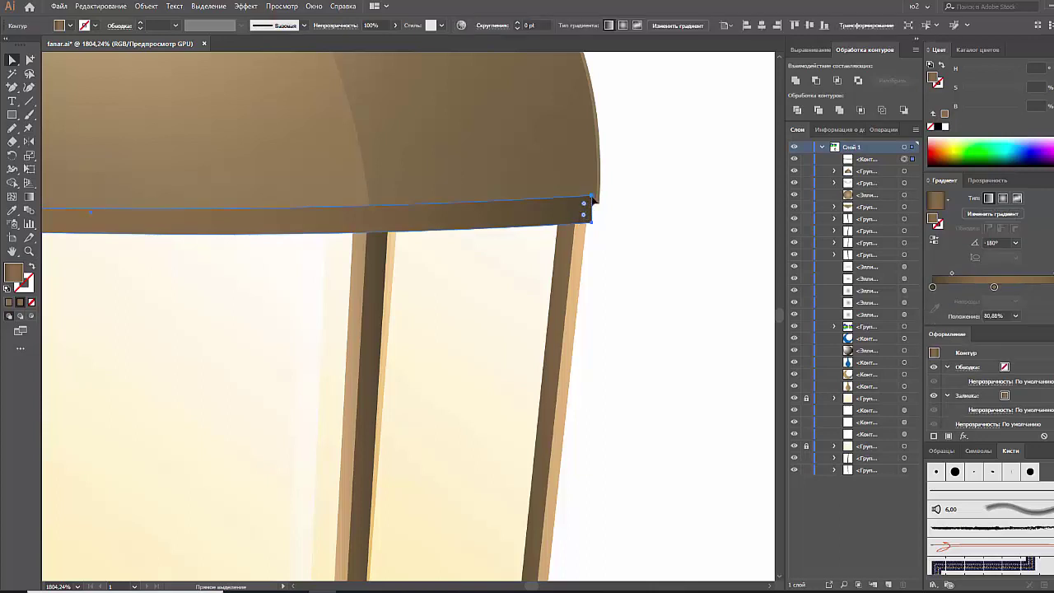
left_click_drag(593, 200, 592, 219)
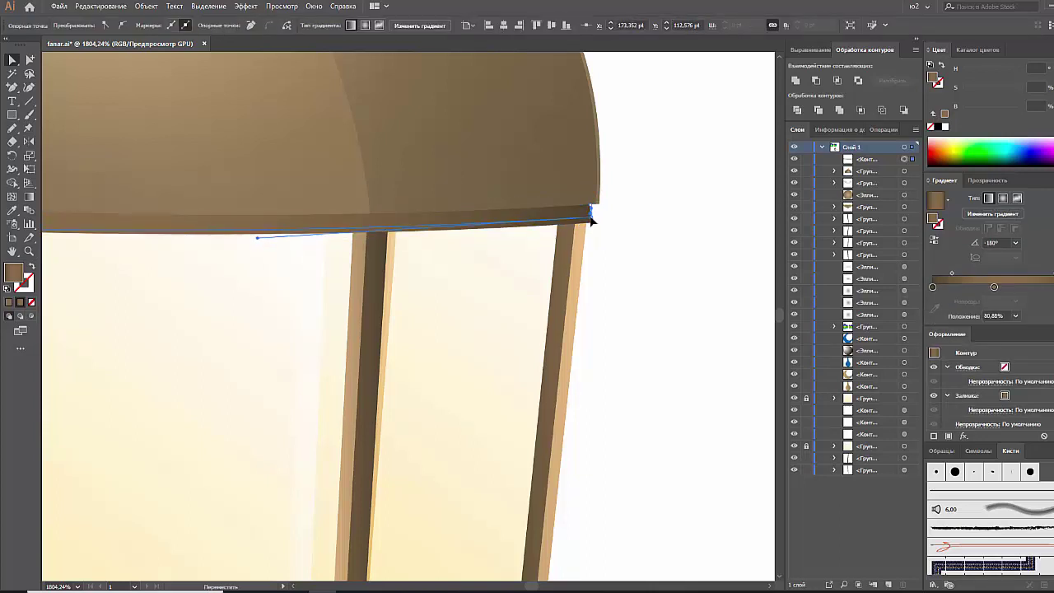
left_click(642, 244)
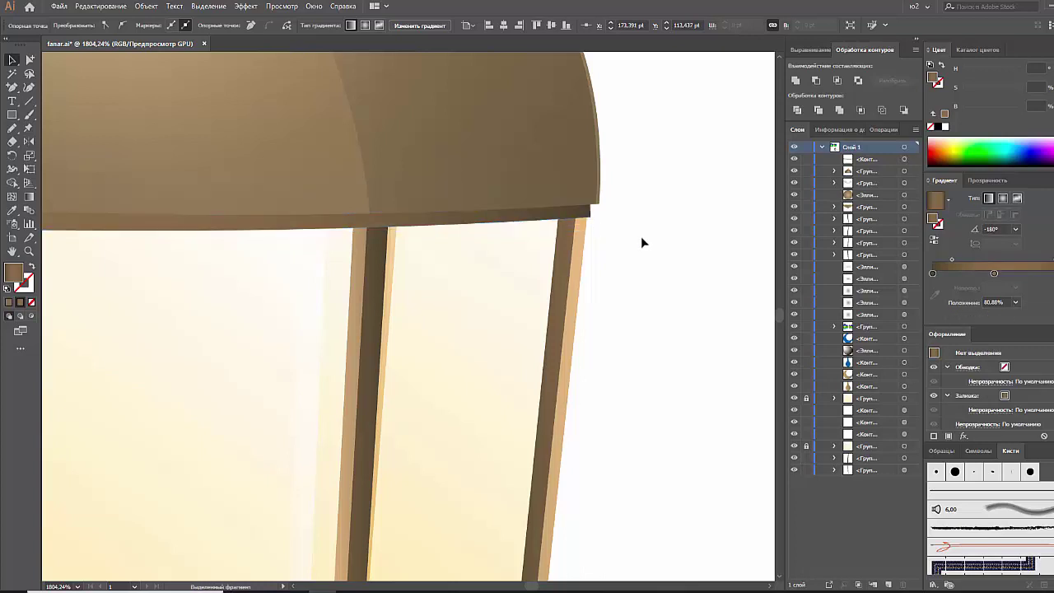
Step: Zoom to about 600% on the dome's lower edge where it meets the glass panels
key("ctrl+0")
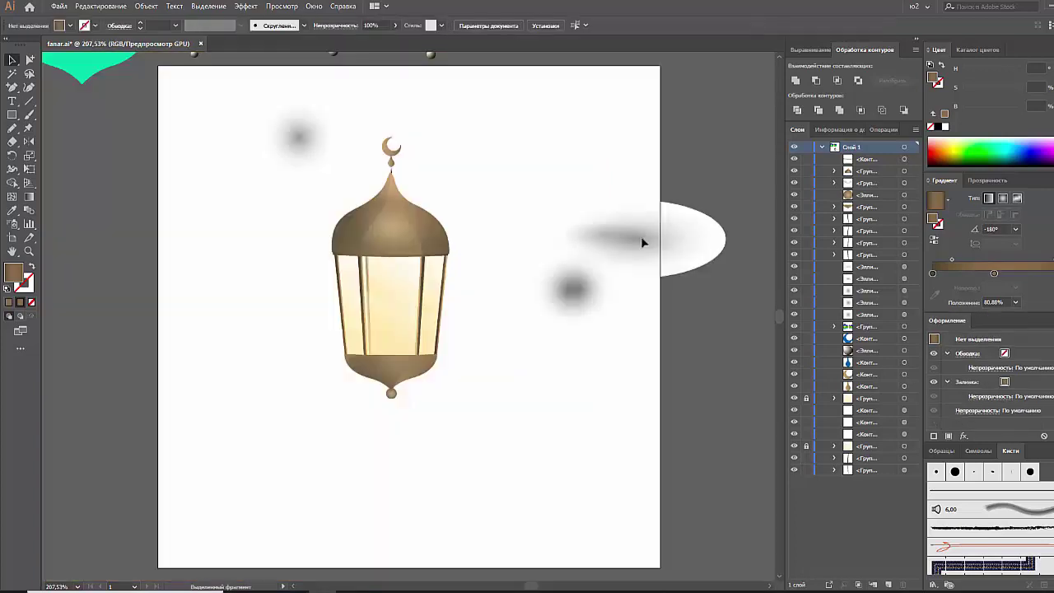
key("ctrl+minus")
key("ctrl+plus")
key("ctrl+plus")
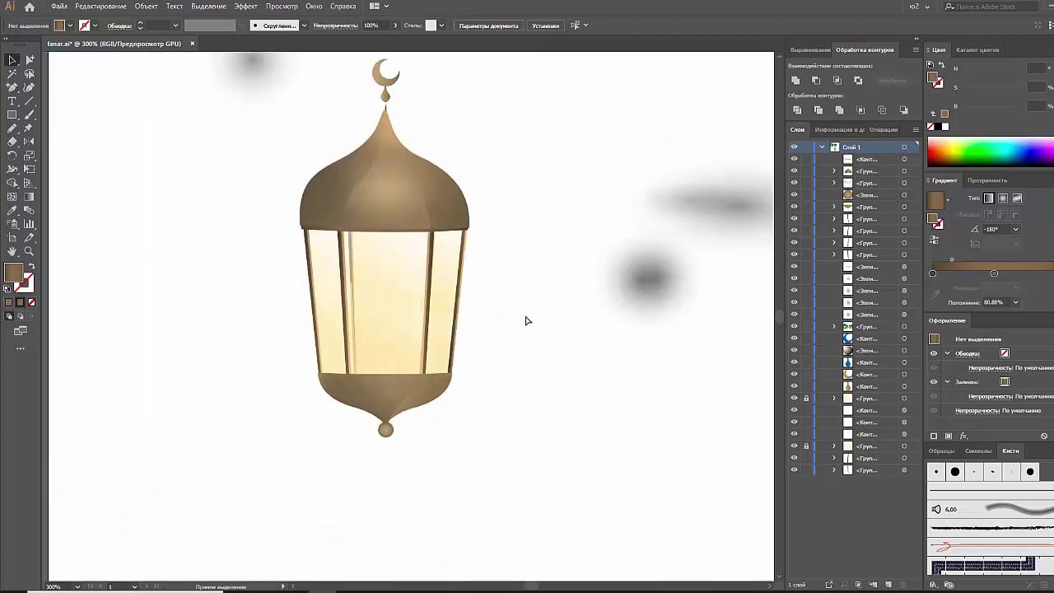
key("ctrl+plus")
key("ctrl+minus")
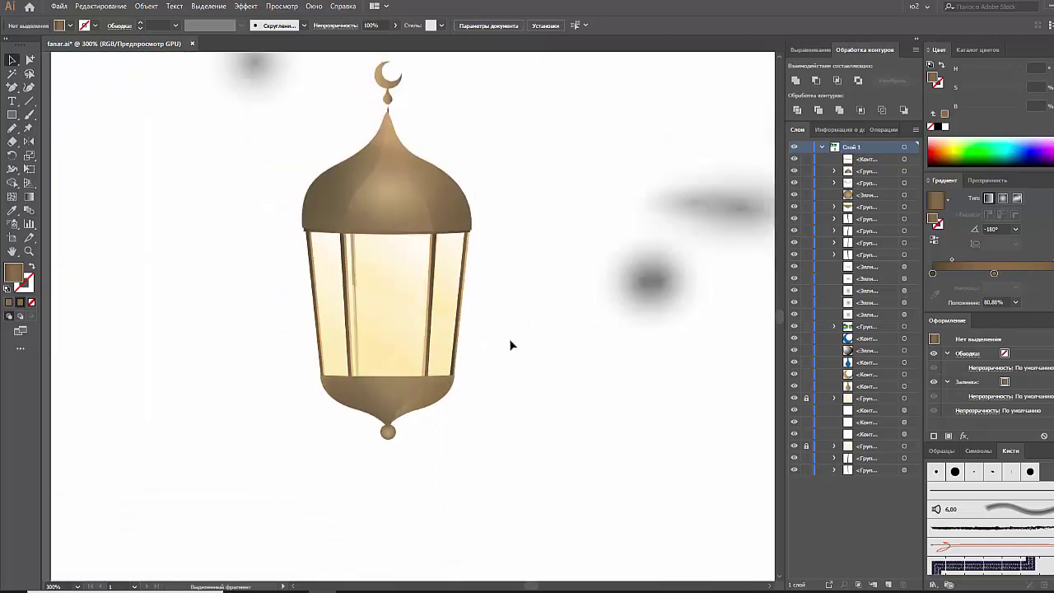
key("ctrl+plus")
key("ctrl+plus")
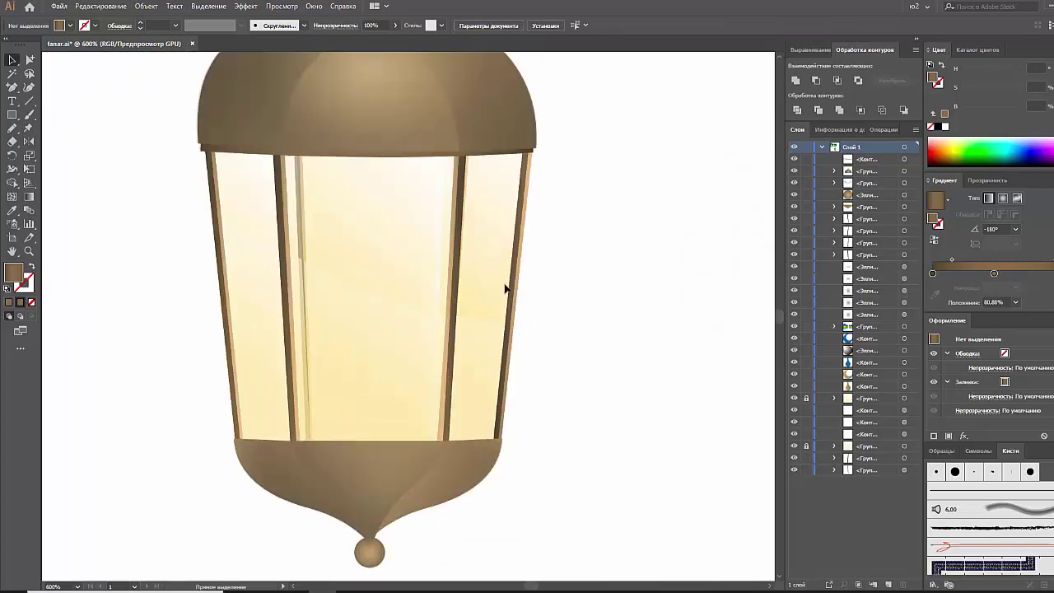
left_click_drag(440, 296, 463, 387)
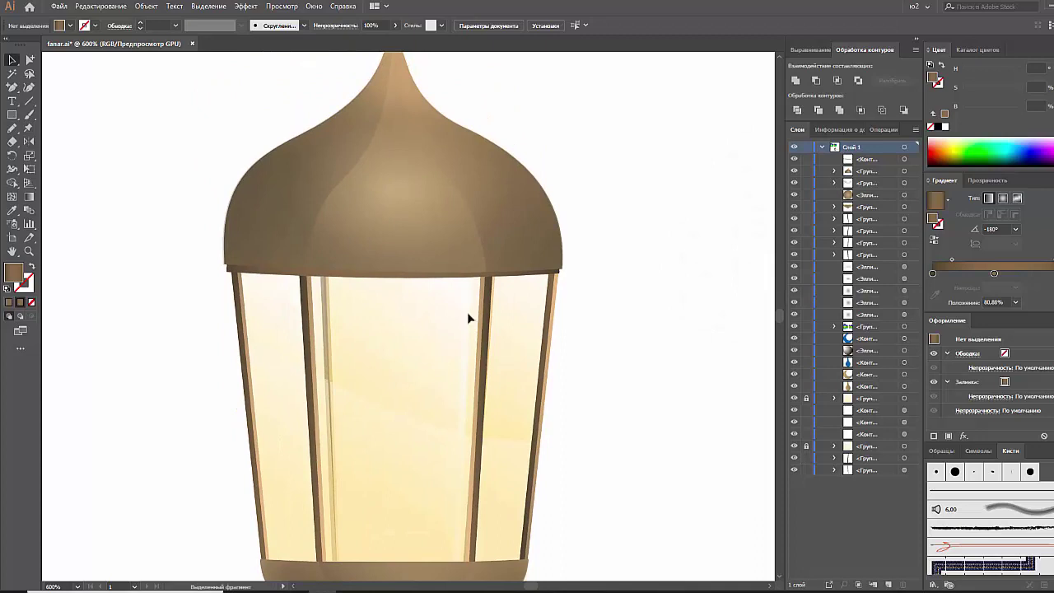
left_click(30, 100)
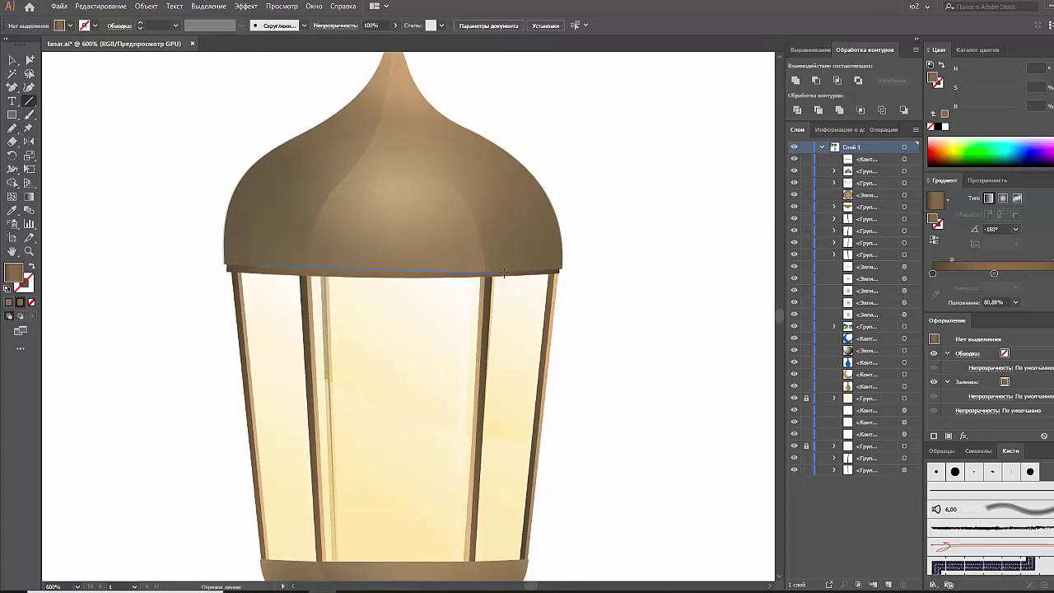
Step: Draw a line under the dome, curve it via a smooth midpoint, and stretch it edge to edge
left_click_drag(508, 271, 509, 271)
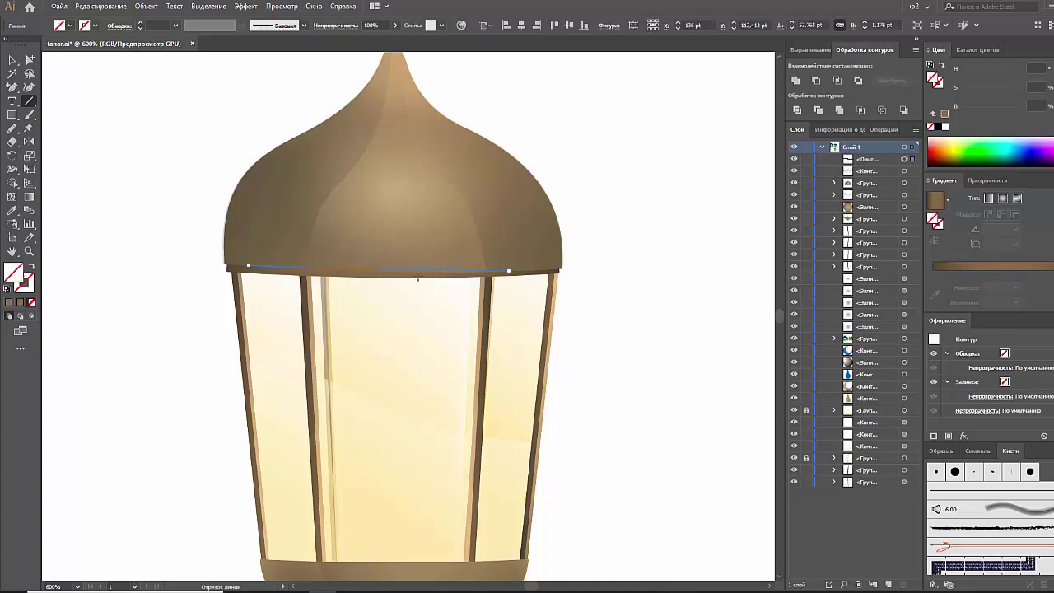
key("p")
left_click(387, 272)
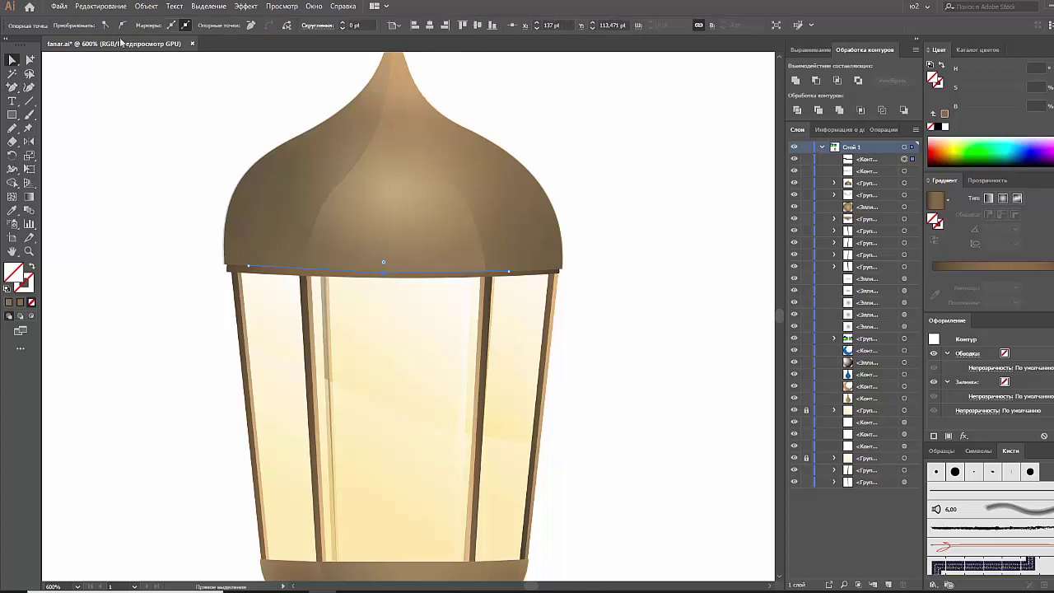
left_click(122, 25)
left_click(416, 279)
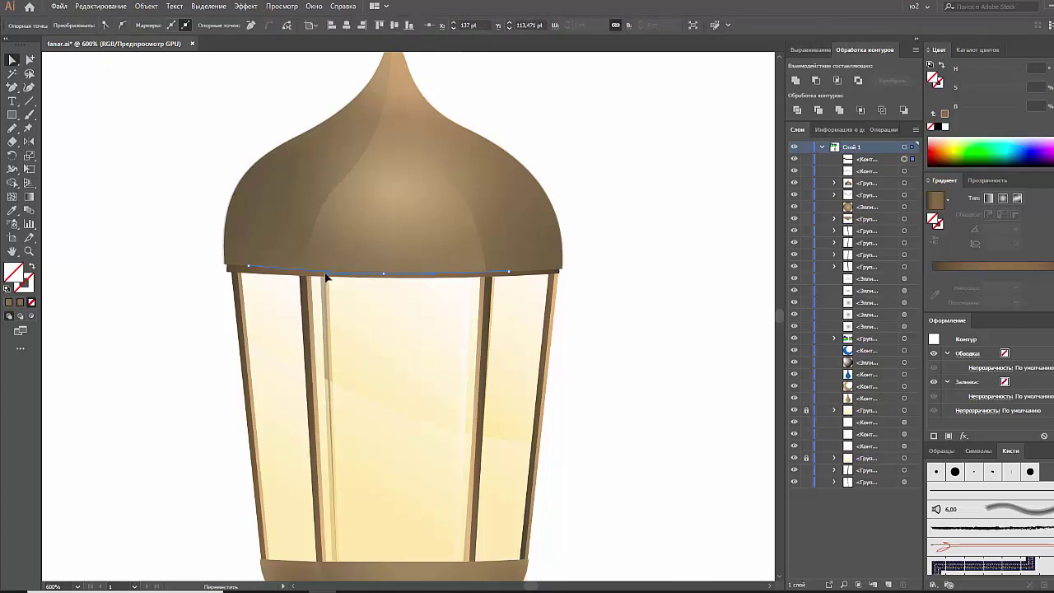
left_click_drag(249, 270, 232, 269)
left_click_drag(509, 272, 558, 273)
left_click(436, 275)
left_click(391, 278)
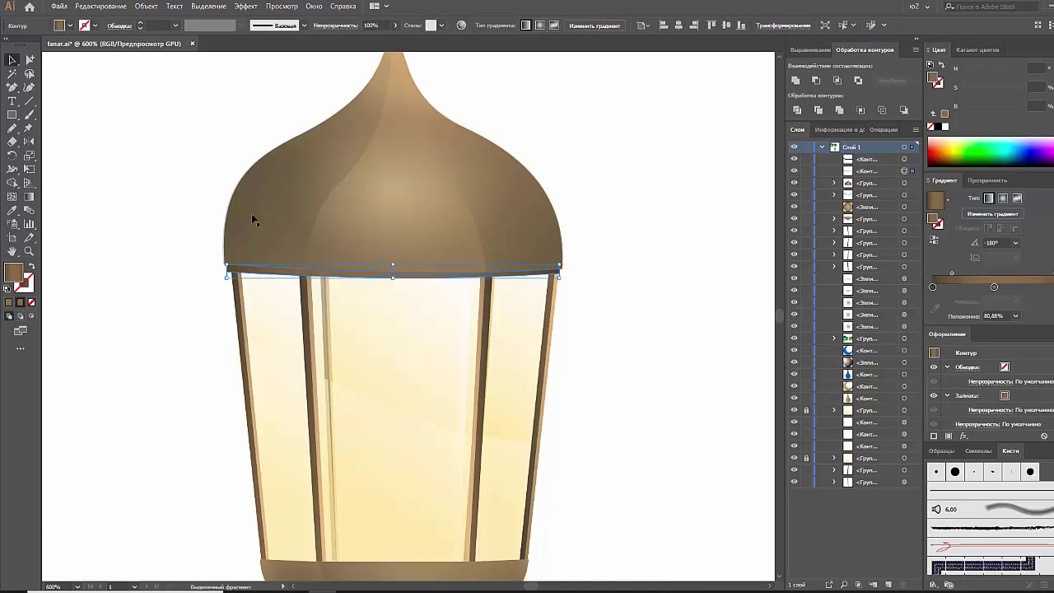
Step: Give the curved rim line a black 1 pt stroke with the tapered width profile
double_click(406, 276)
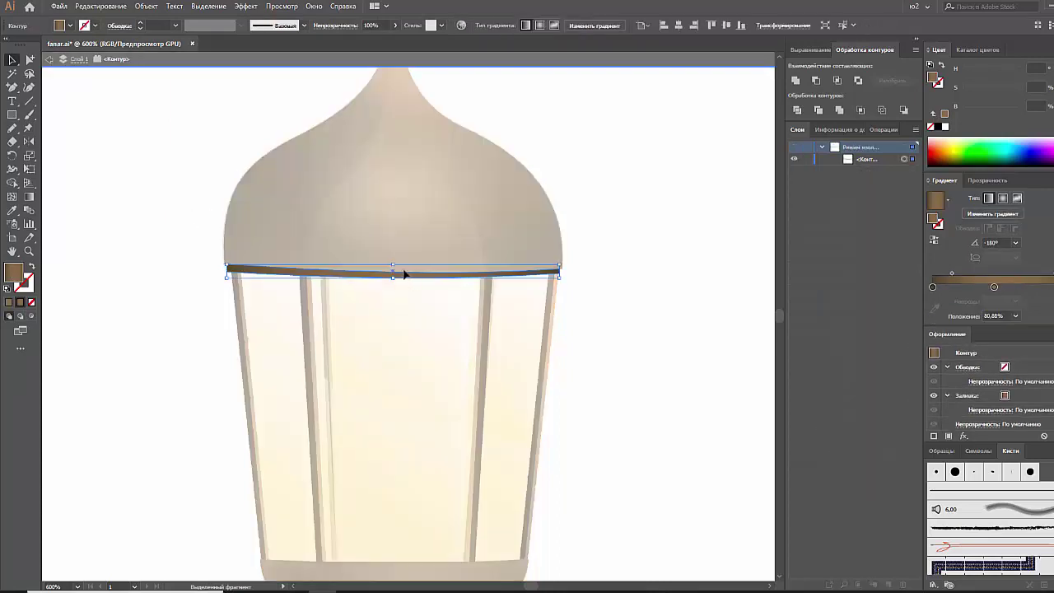
double_click(625, 304)
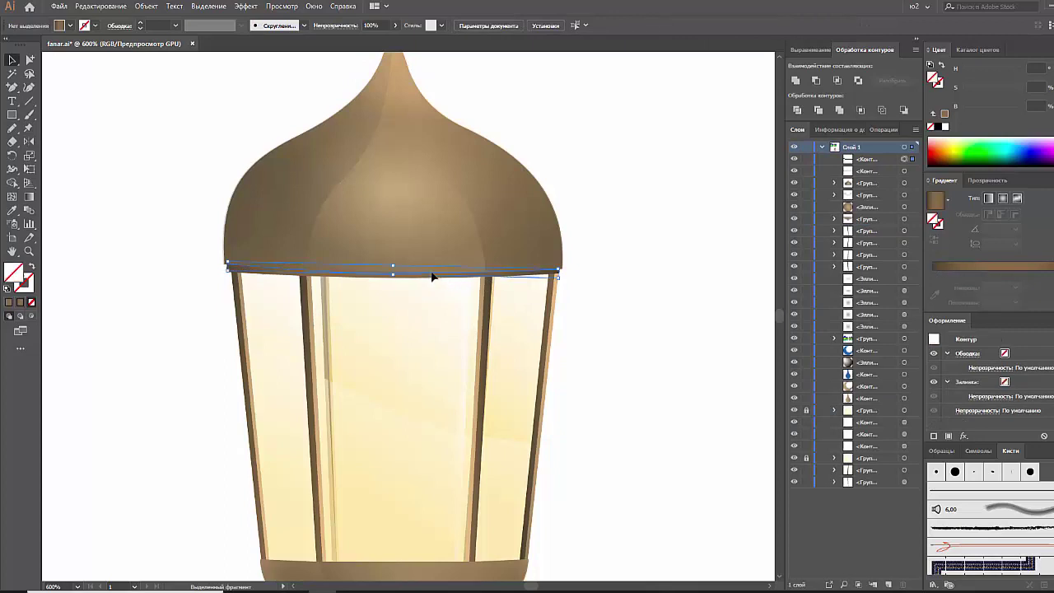
left_click(433, 277)
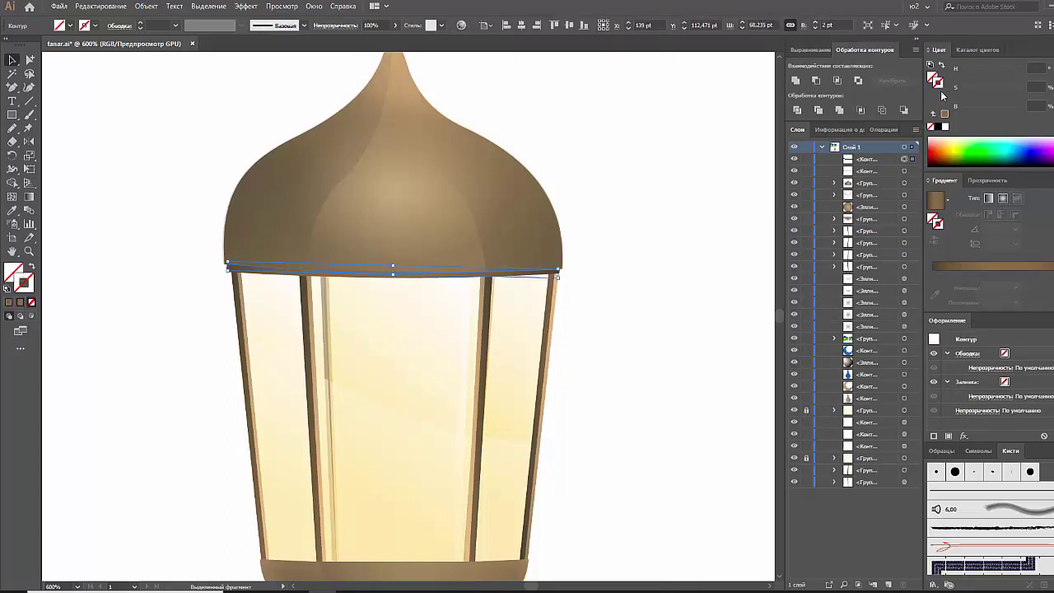
left_click(938, 126)
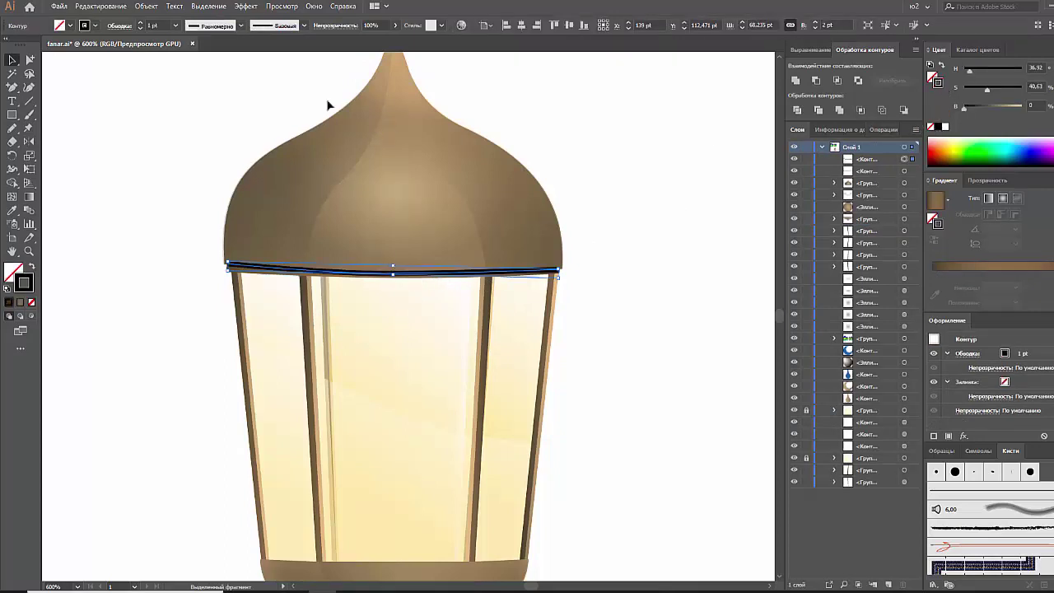
left_click(240, 27)
left_click(218, 64)
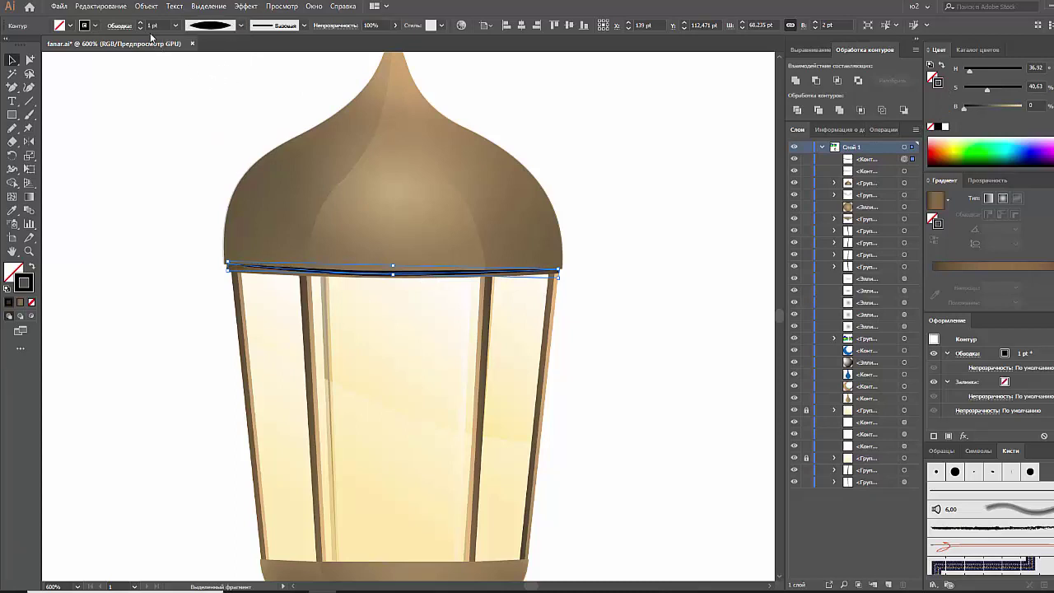
left_click(180, 105)
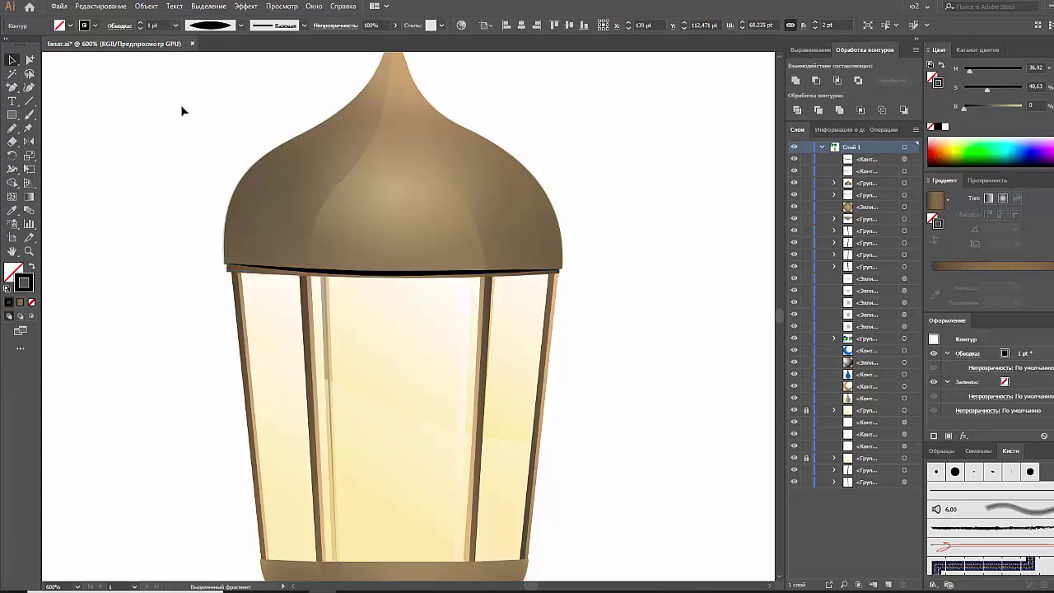
Step: Apply a white-to-black gradient along the rim stroke, moving the dark stop to about 55%
left_click(396, 275)
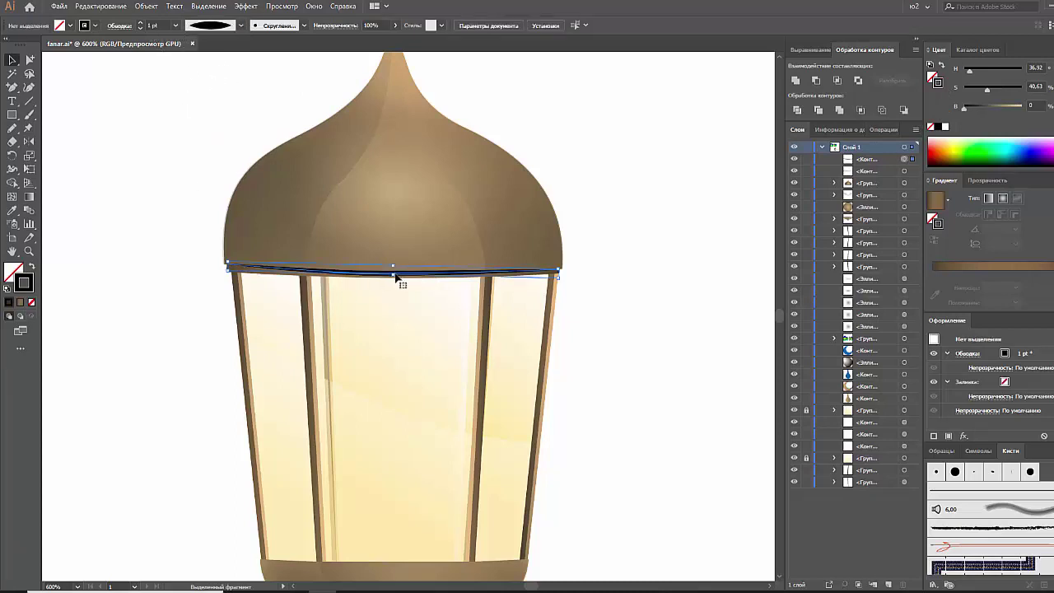
left_click(989, 198)
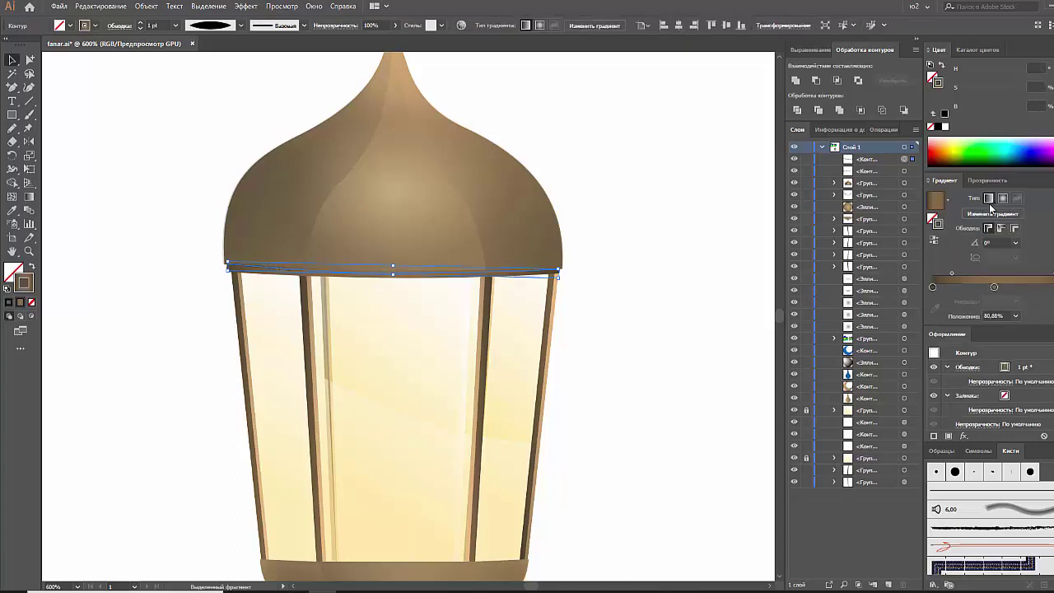
left_click(1001, 228)
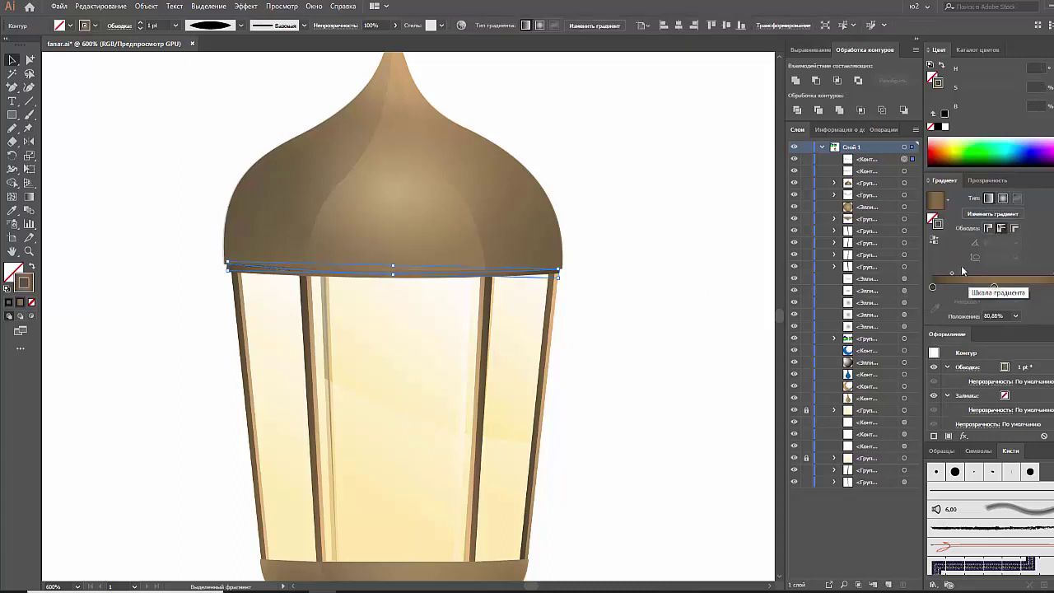
left_click(947, 199)
left_click(914, 225)
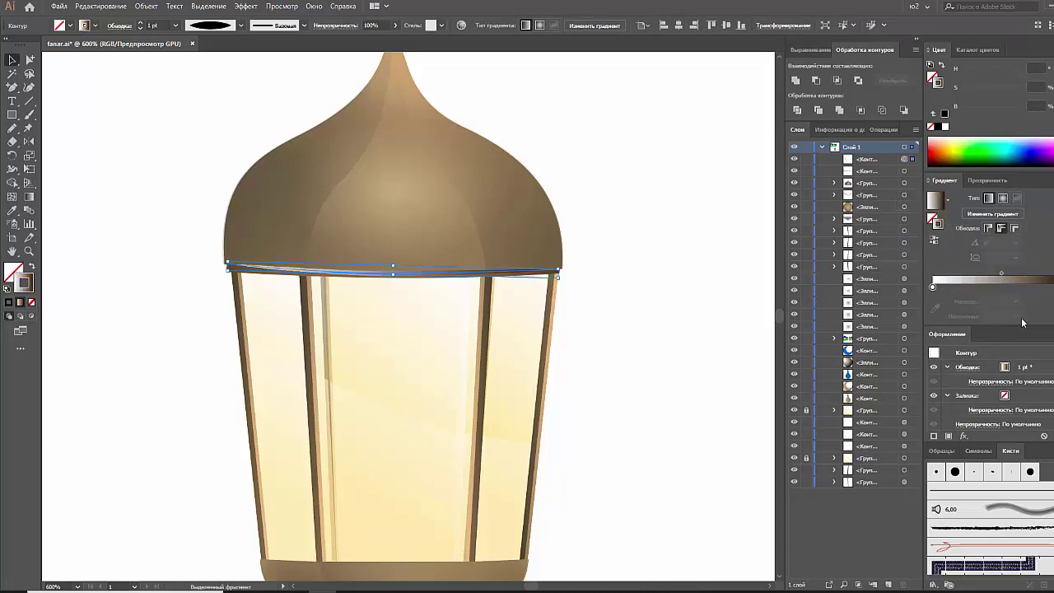
left_click(1036, 288)
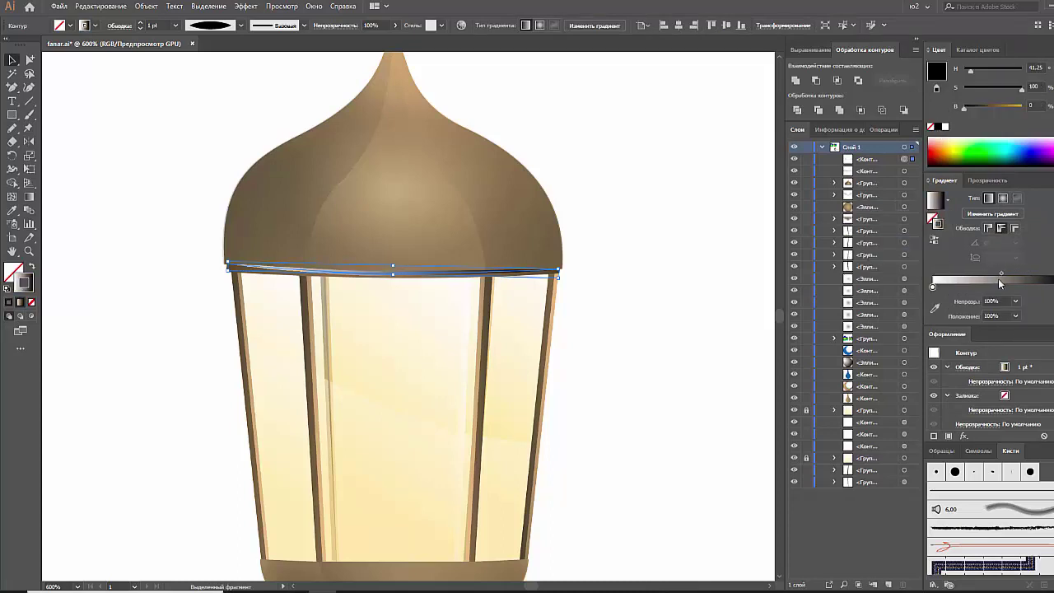
left_click_drag(1035, 289, 683, 258)
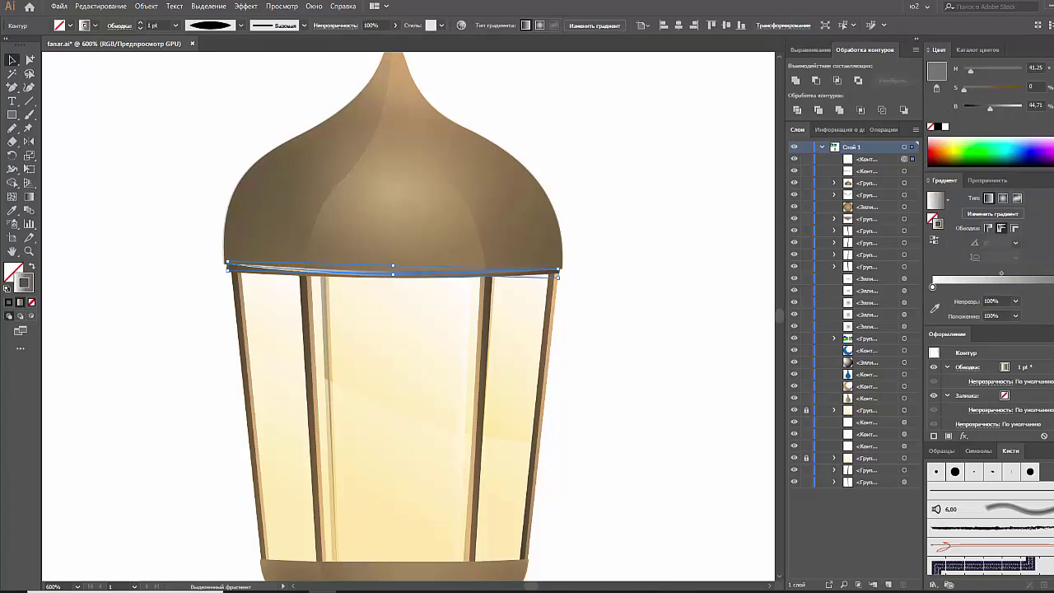
key("ctrl+shift+a")
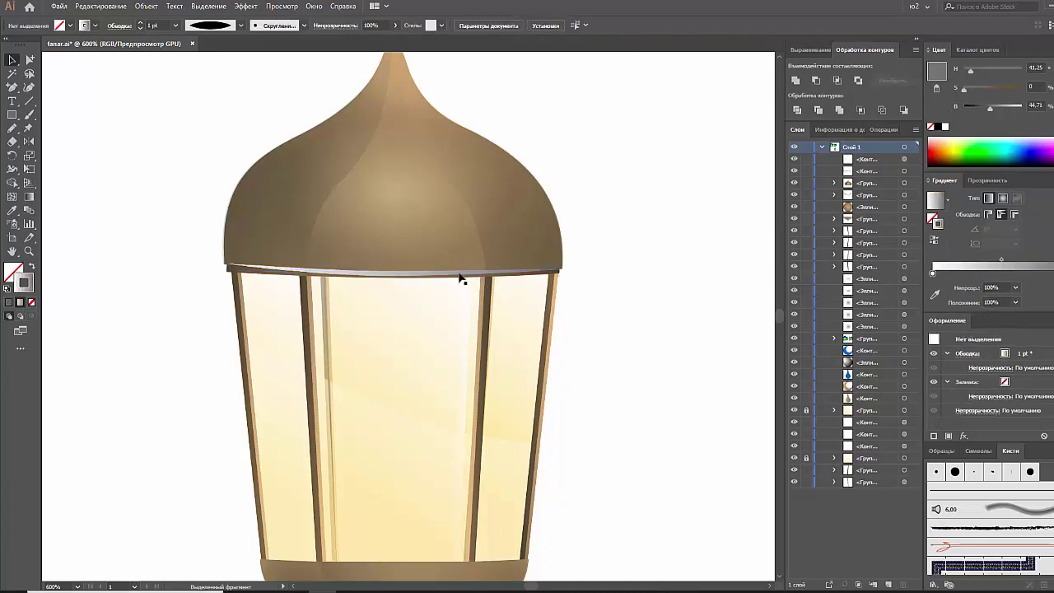
Step: Switch the rim stroke's gradient to run across its width and set Multiply blending
left_click(459, 276)
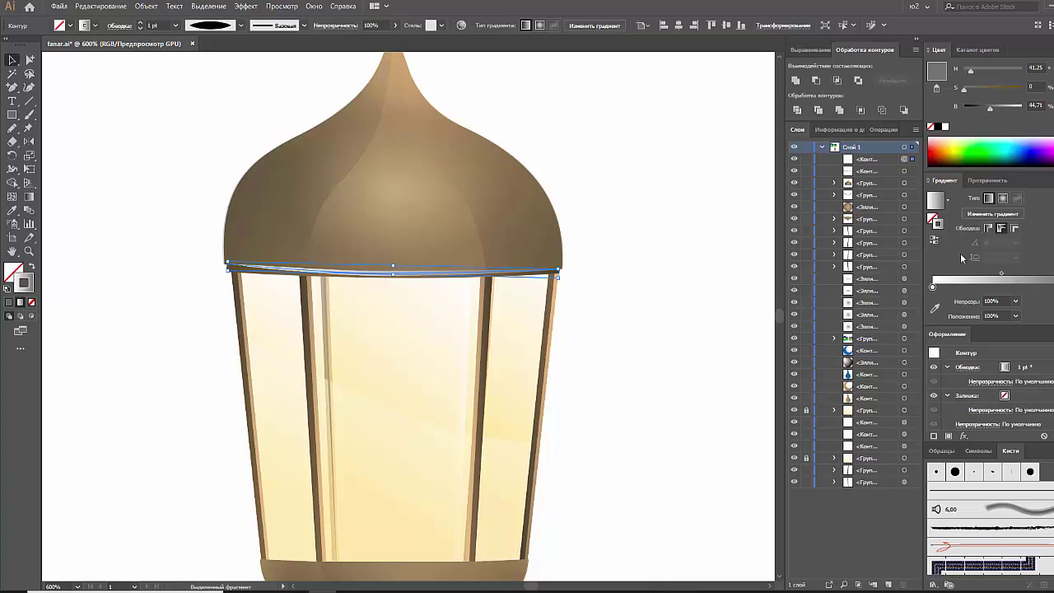
left_click(1015, 229)
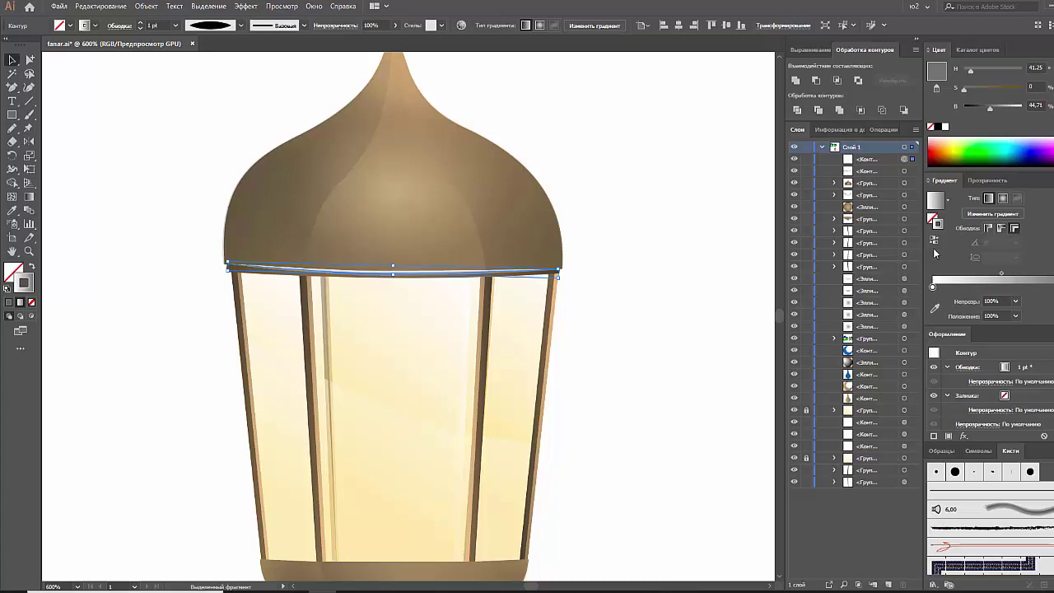
left_click(982, 181)
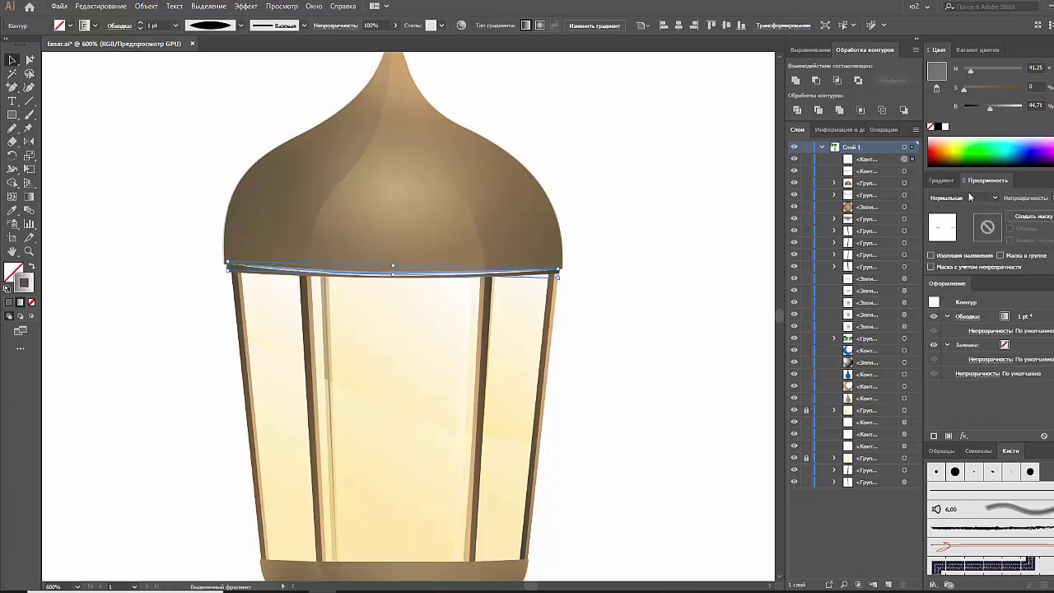
left_click(969, 198)
left_click(947, 235)
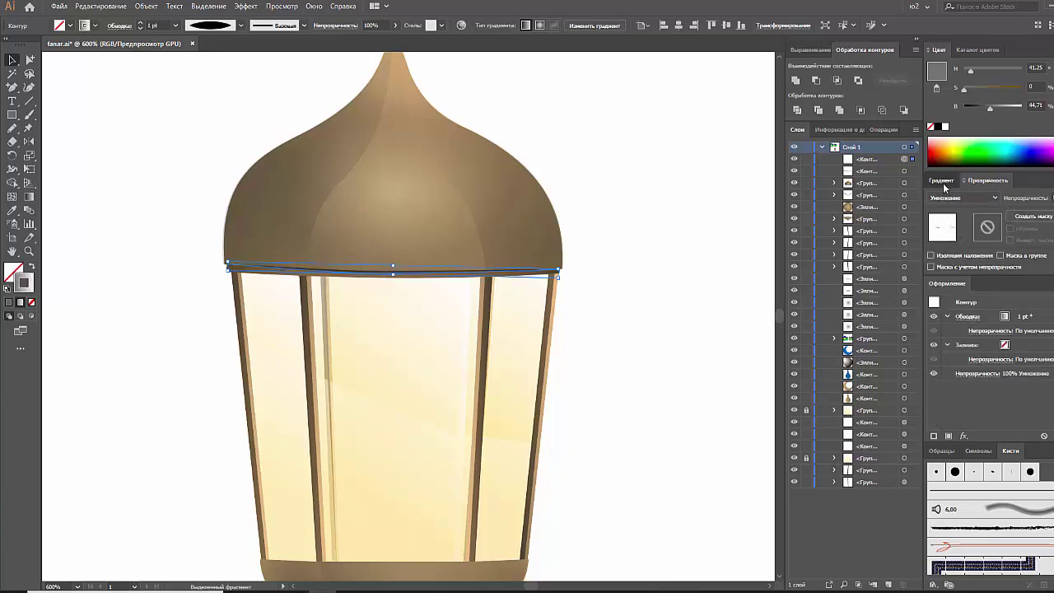
left_click(941, 180)
left_click(708, 239)
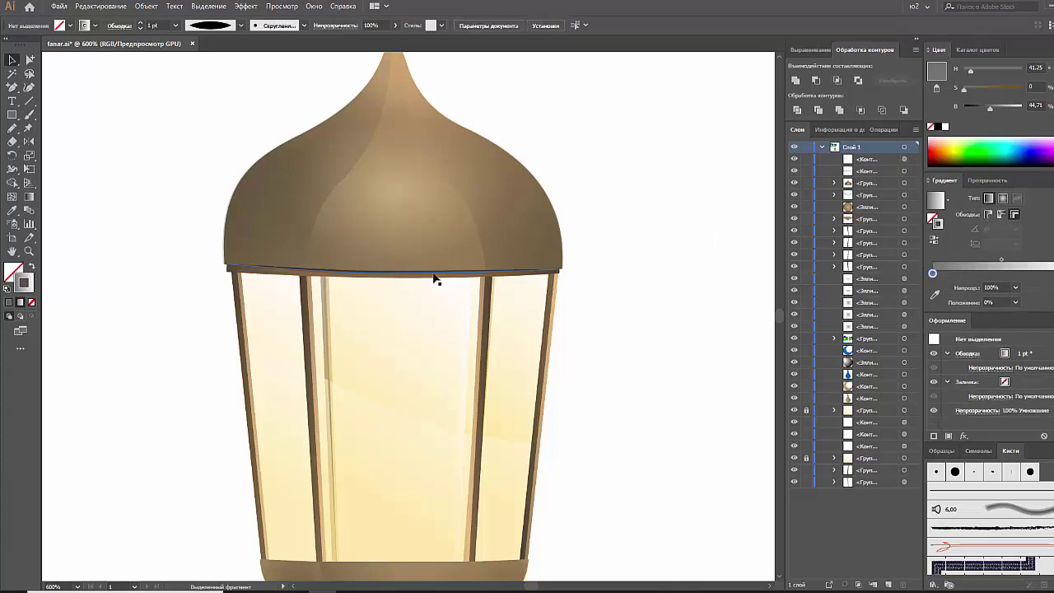
left_click(399, 277)
Step: Select the rim's left end point and nudge a rim point down onto the dome's edge
scroll(206, 292, "up", 5)
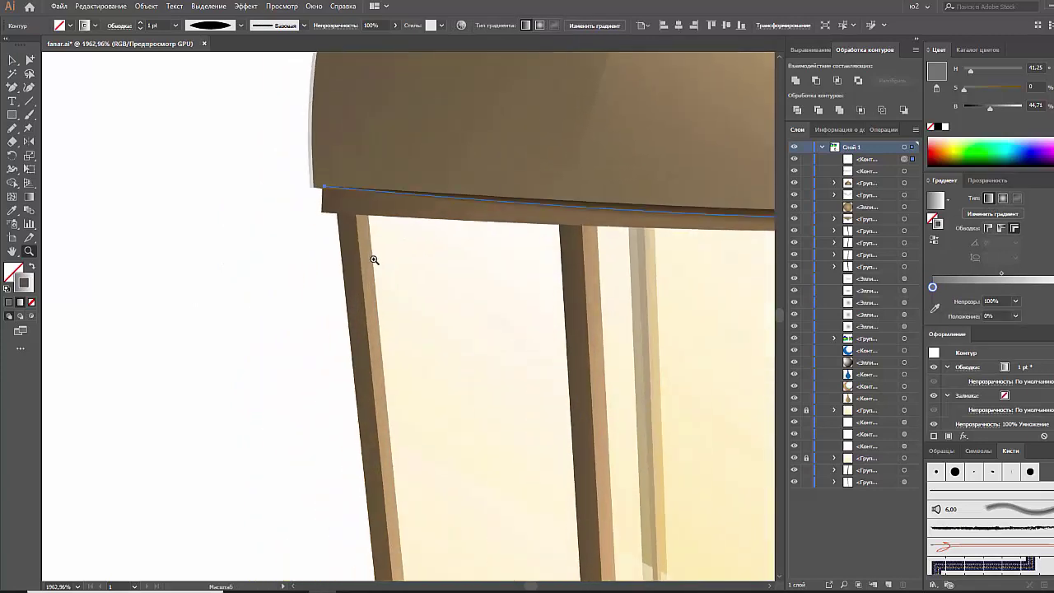
left_click(324, 191)
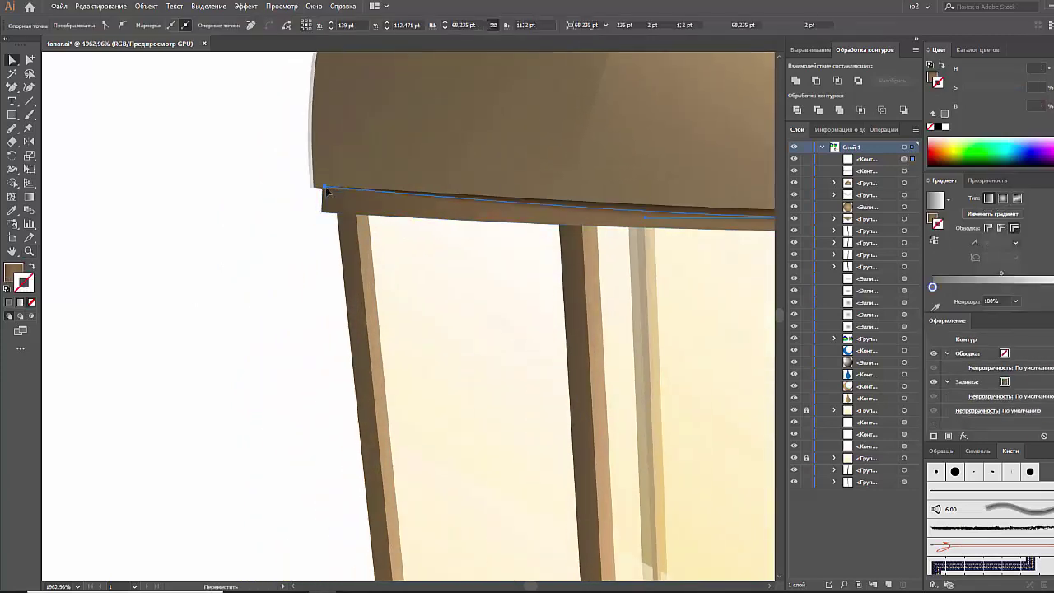
left_click(324, 191)
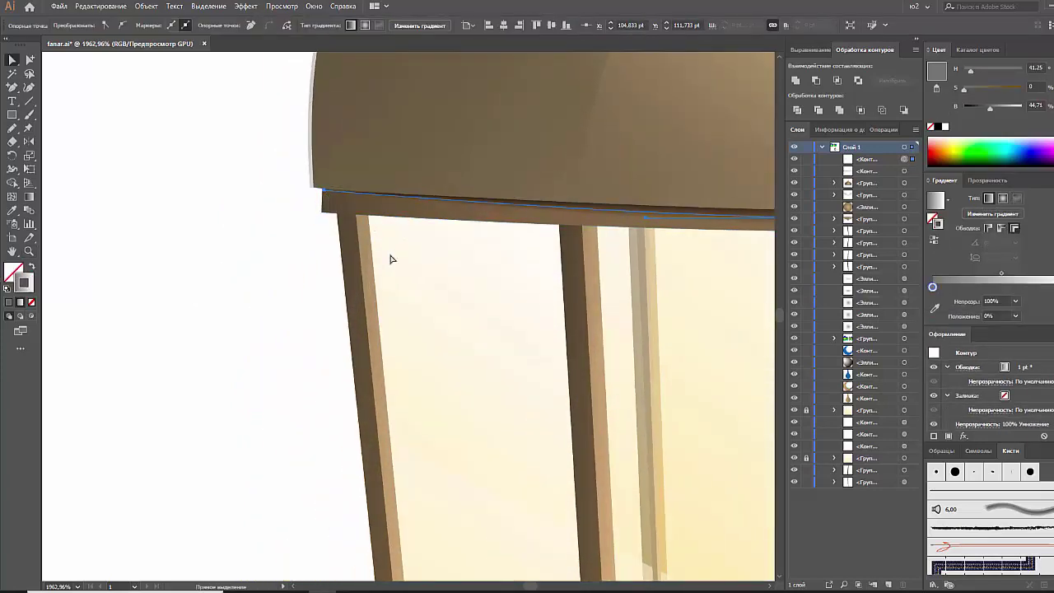
scroll(448, 282, "right", 5)
mouse_move(625, 229)
left_mouse_down()
mouse_move(631, 238)
mouse_move(585, 269)
mouse_move(501, 247)
left_mouse_up()
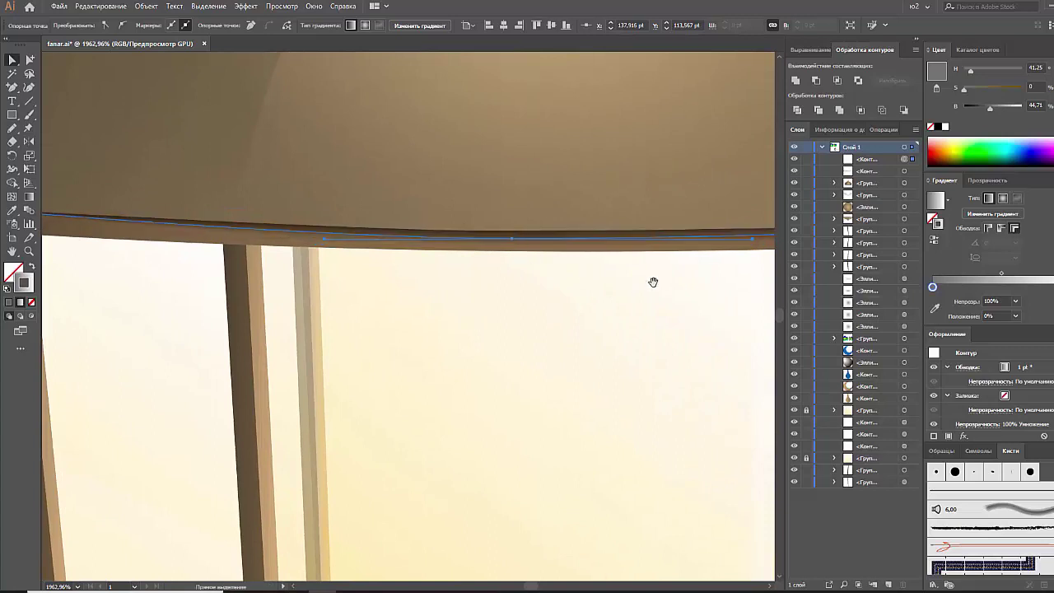
Step: Flatten the rim band's lower edge along the dome, then fit the lantern in view
scroll(652, 282, "left", 5)
scroll(527, 321, "right", 2)
scroll(528, 321, "up", 1)
scroll(535, 329, "right", 1)
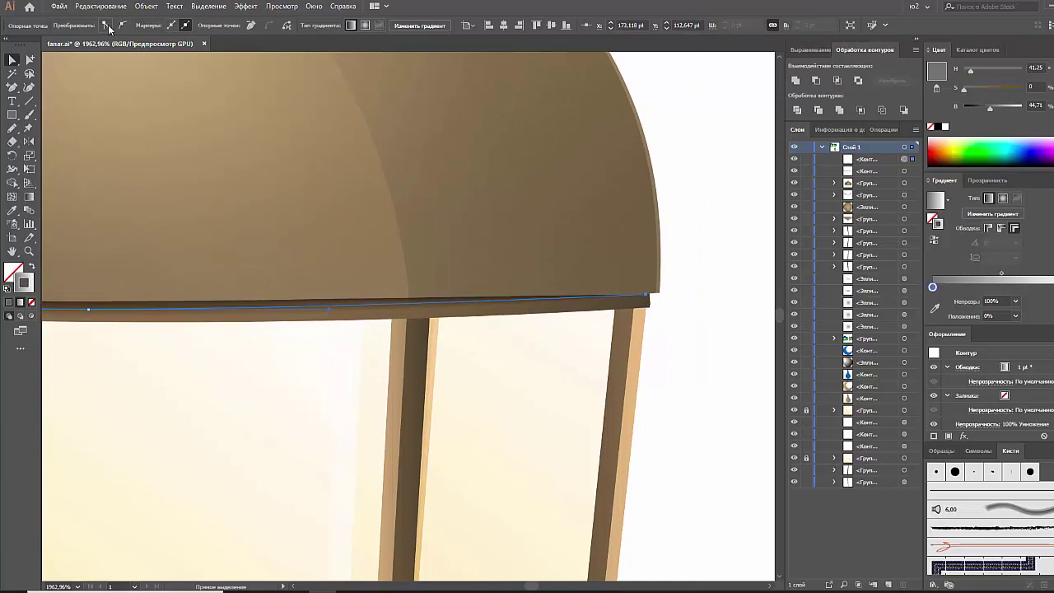
left_click_drag(634, 296, 642, 346)
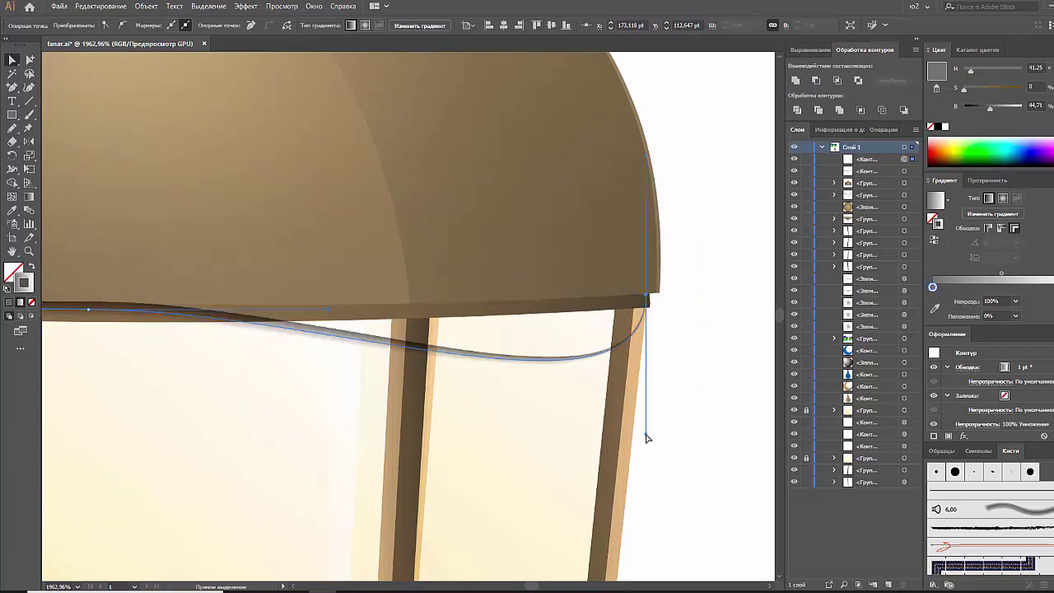
left_click_drag(577, 357, 550, 306)
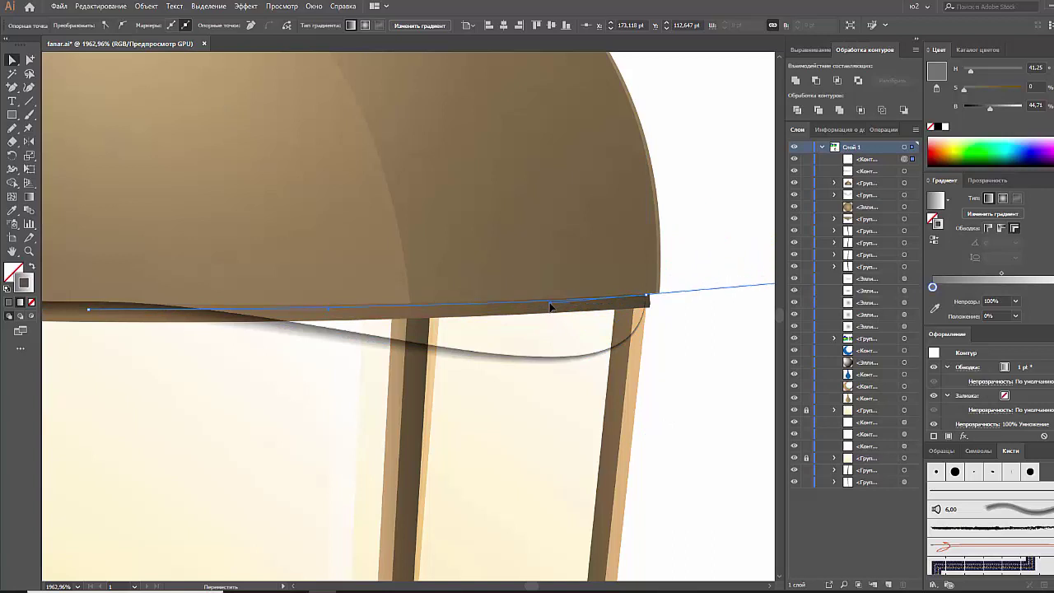
left_click(720, 360)
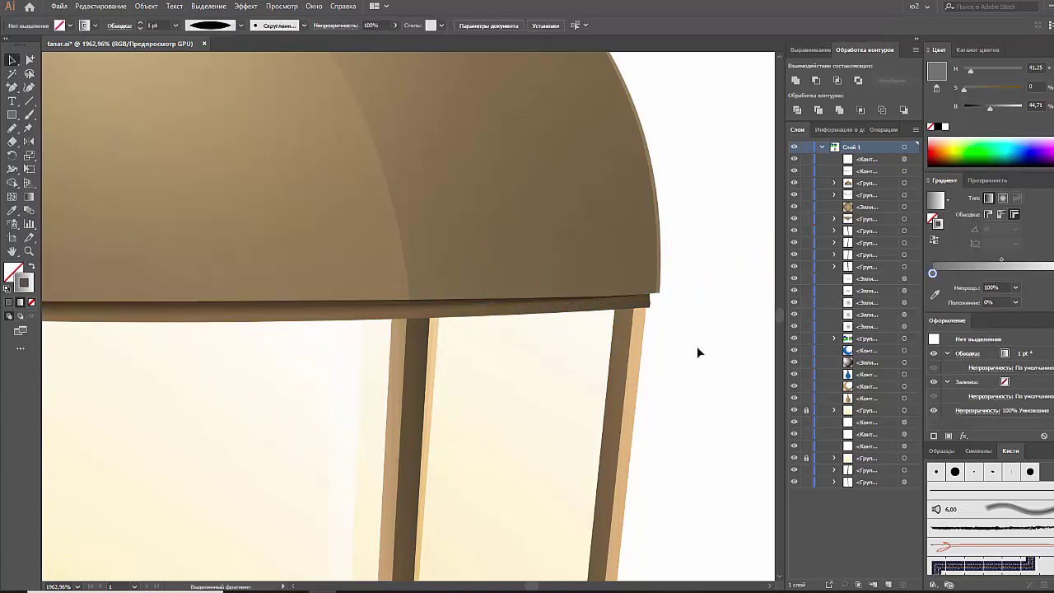
key("ctrl+0")
key("ctrl+plus")
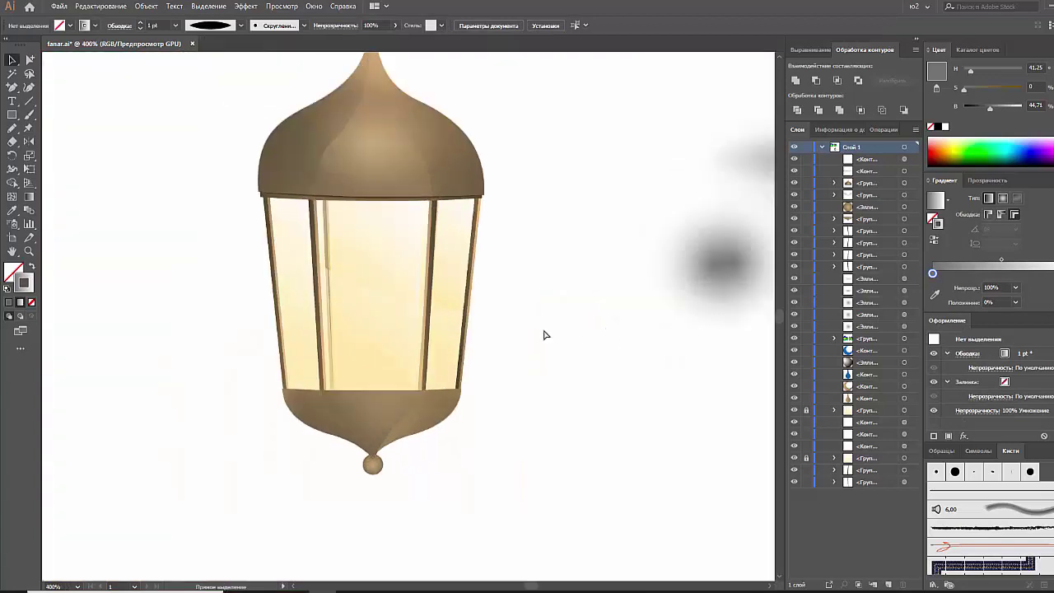
Step: Expand the top rim band's appearance into plain shapes
key("ctrl+minus")
key("ctrl+plus")
scroll(522, 299, "up", 2)
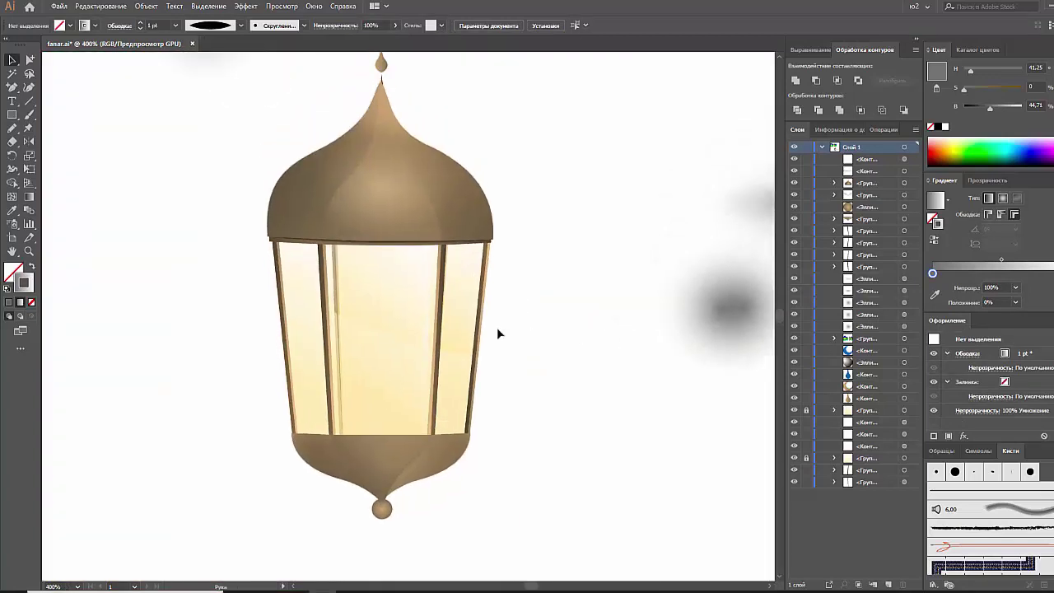
left_click(399, 244)
left_click(140, 9)
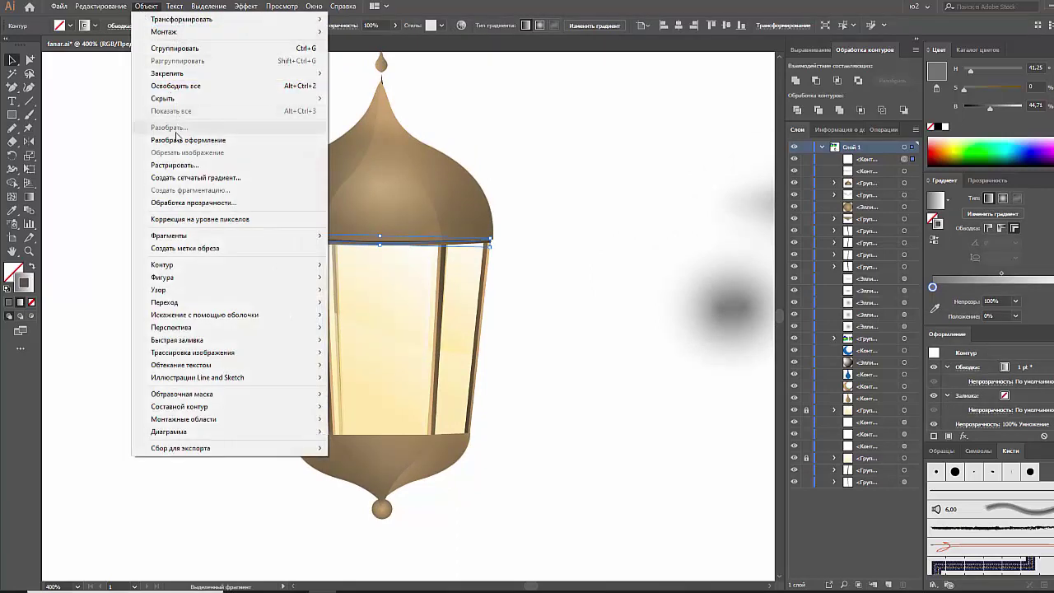
left_click(183, 140)
left_click(188, 222)
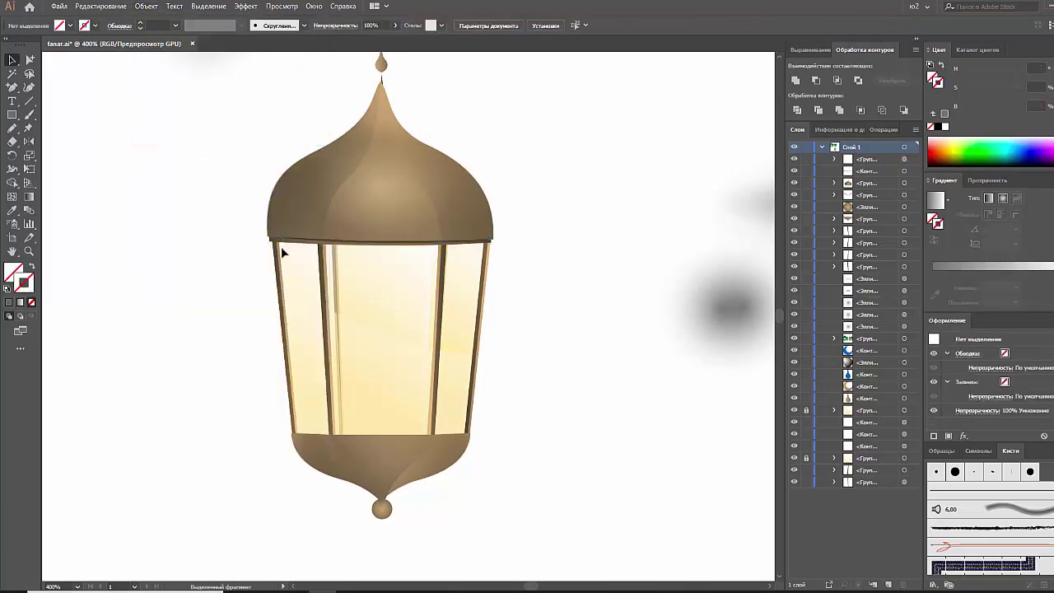
Step: Pull the top rim band's right anchor point slightly lower
left_click(379, 245)
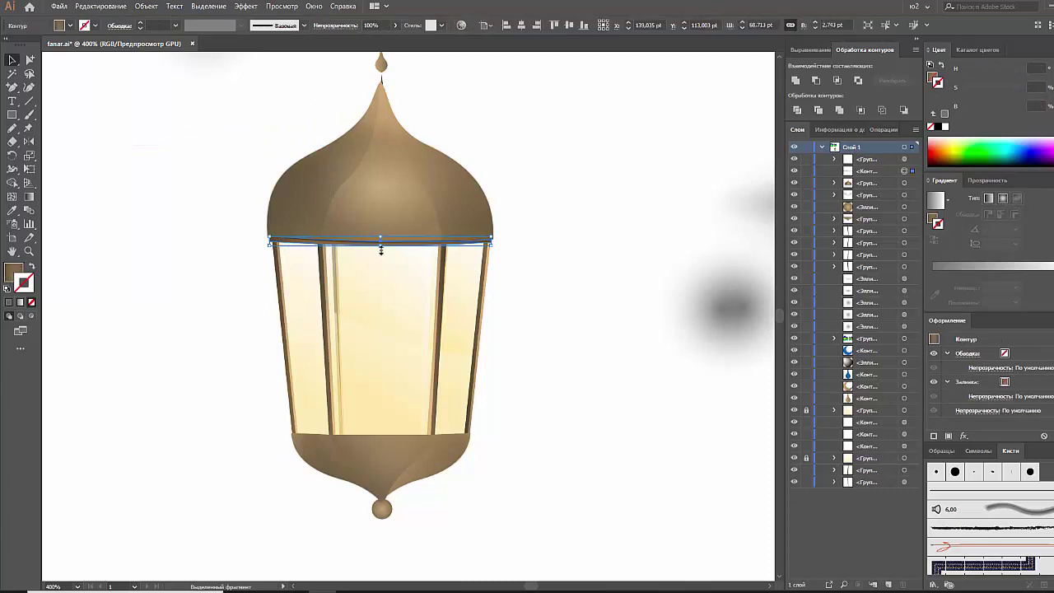
left_click(539, 300)
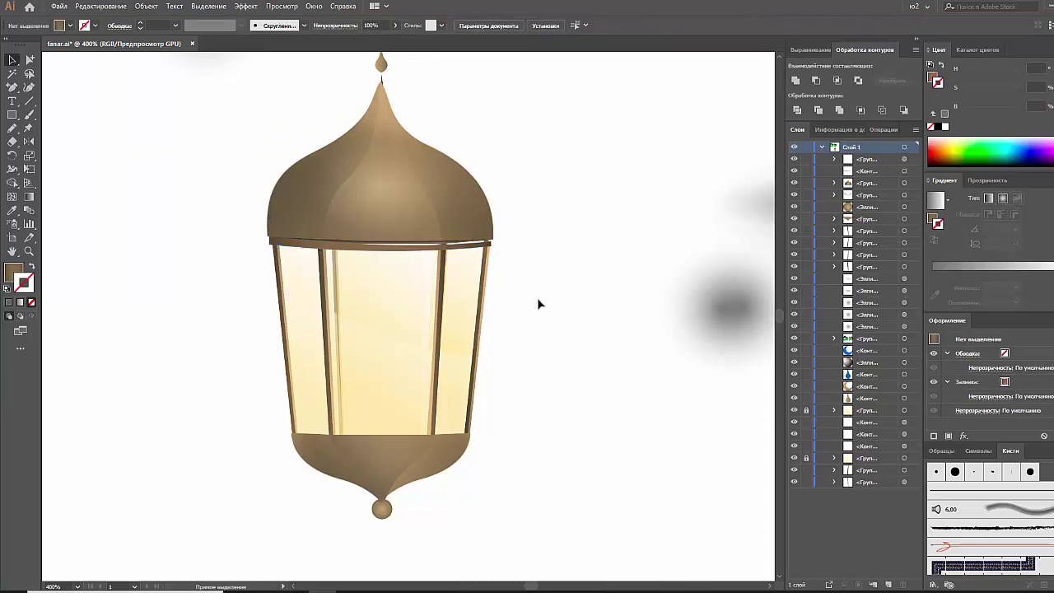
left_click(371, 246)
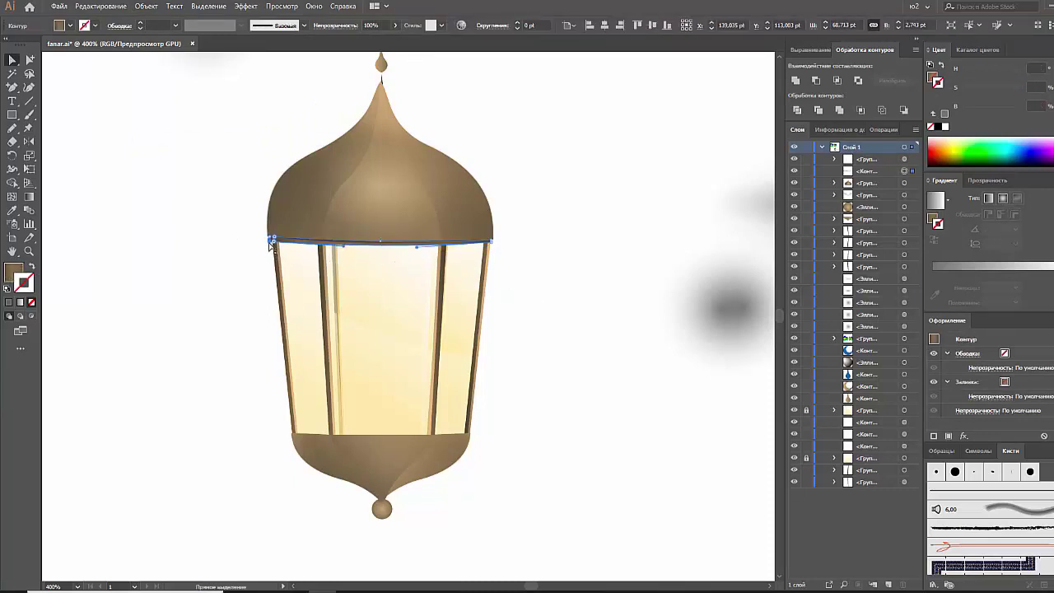
left_click(492, 242)
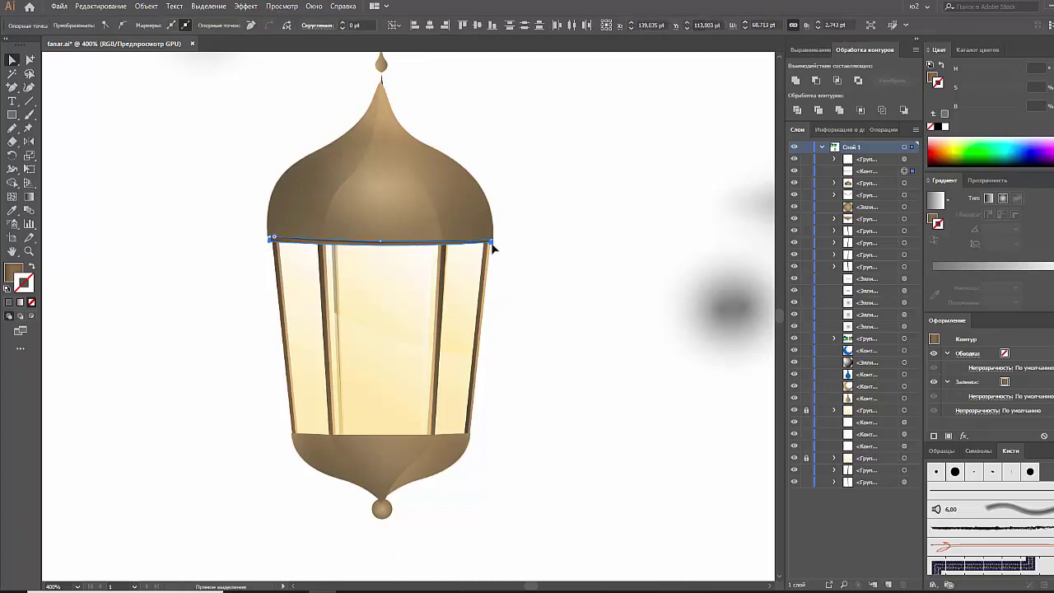
left_click_drag(492, 246, 492, 250)
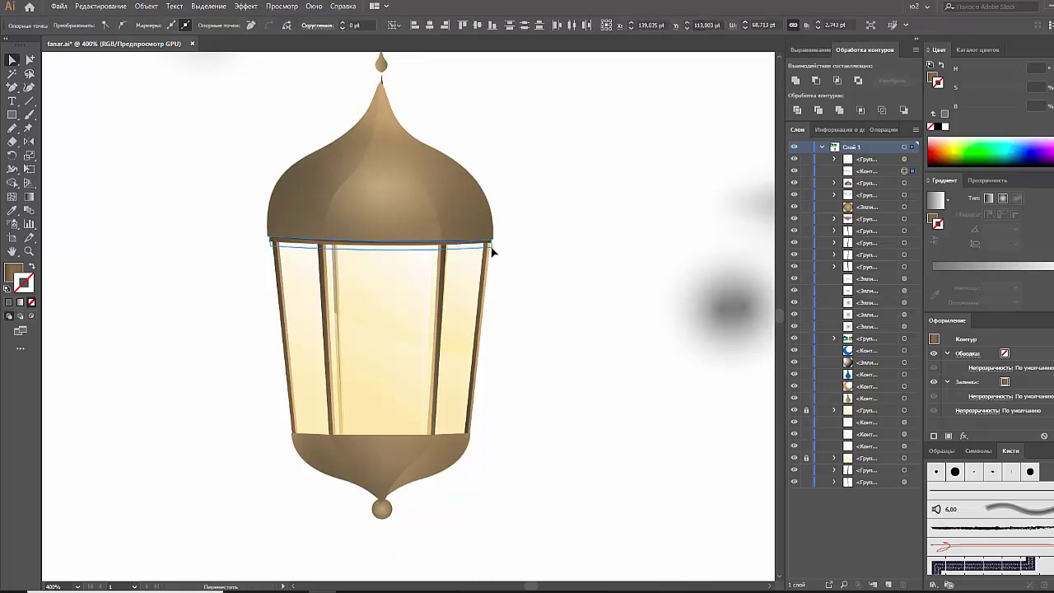
left_click_drag(491, 251, 490, 247)
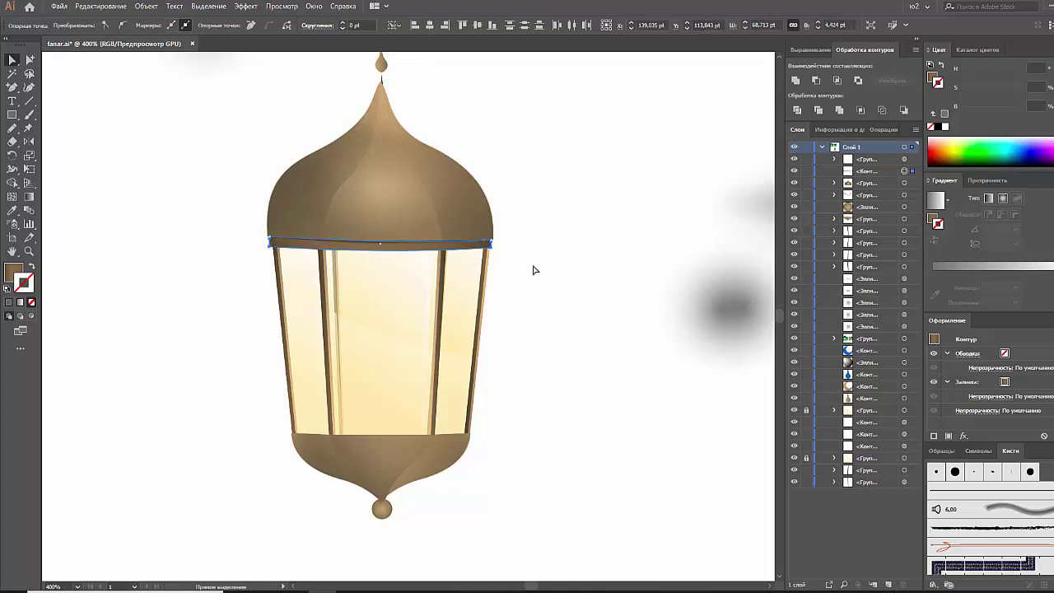
left_click(533, 271)
scroll(552, 281, "up", 2)
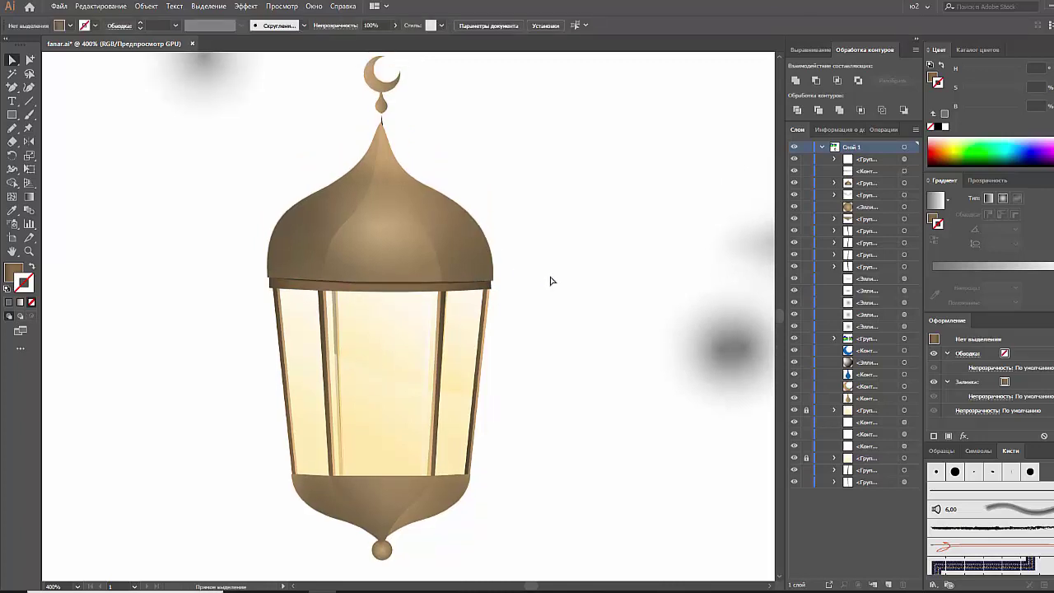
scroll(550, 279, "down", 1)
left_click(490, 257)
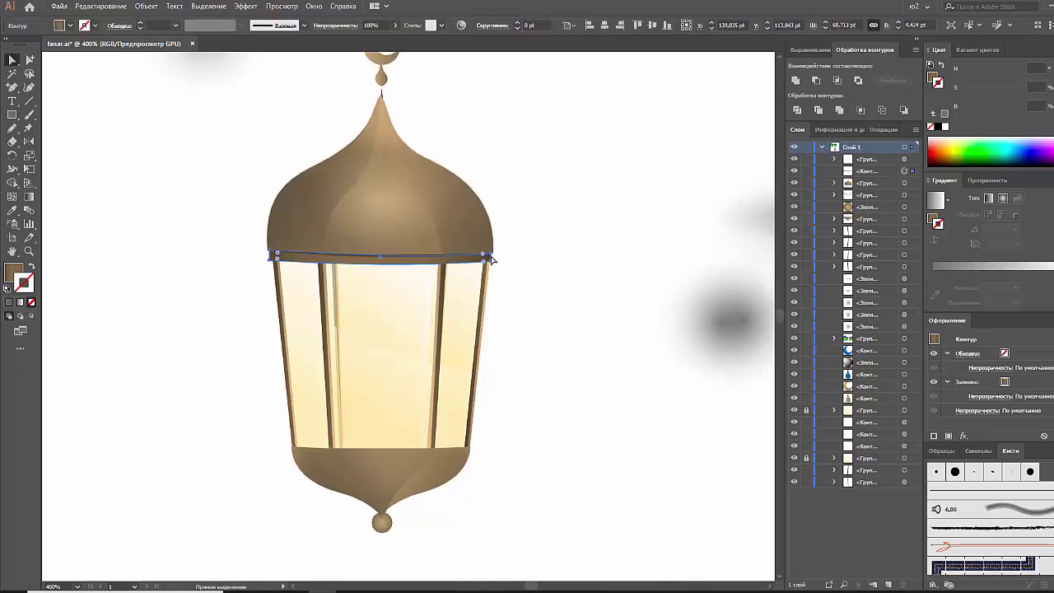
scroll(504, 254, "up", 4)
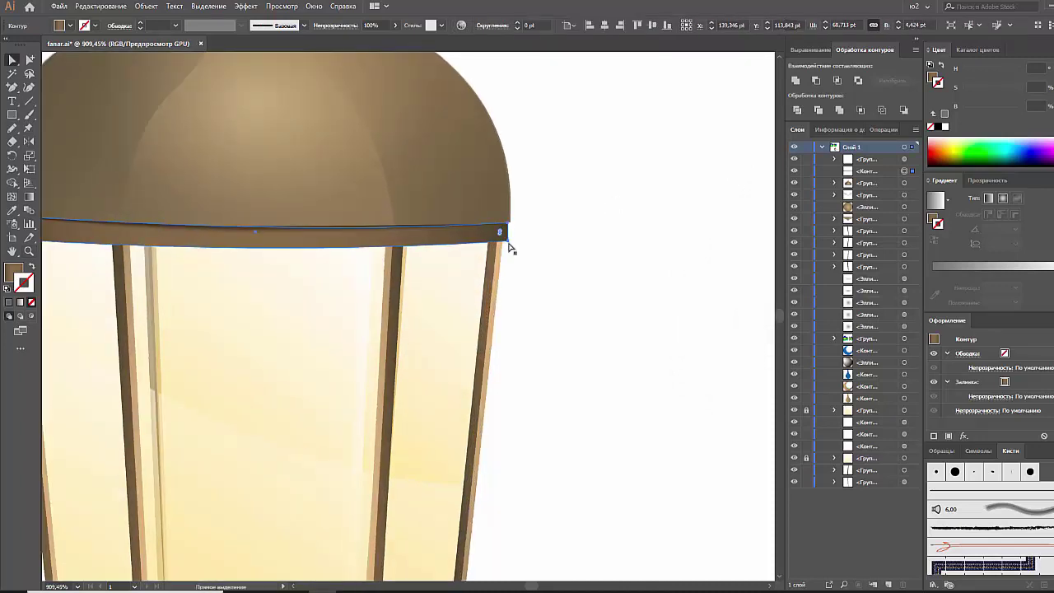
left_click(510, 244)
left_click(512, 258)
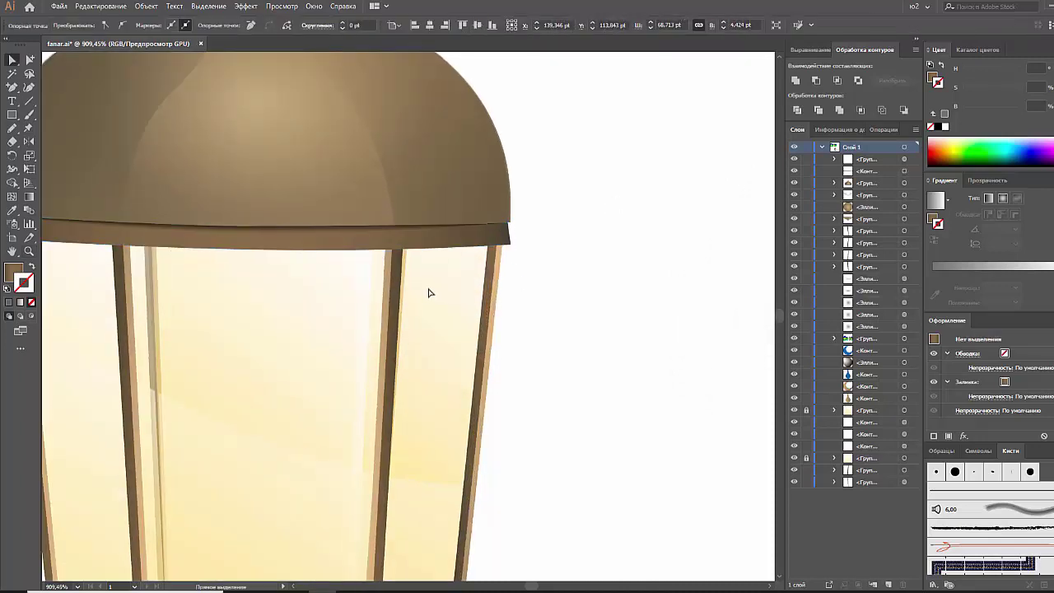
scroll(391, 304, "left", 5)
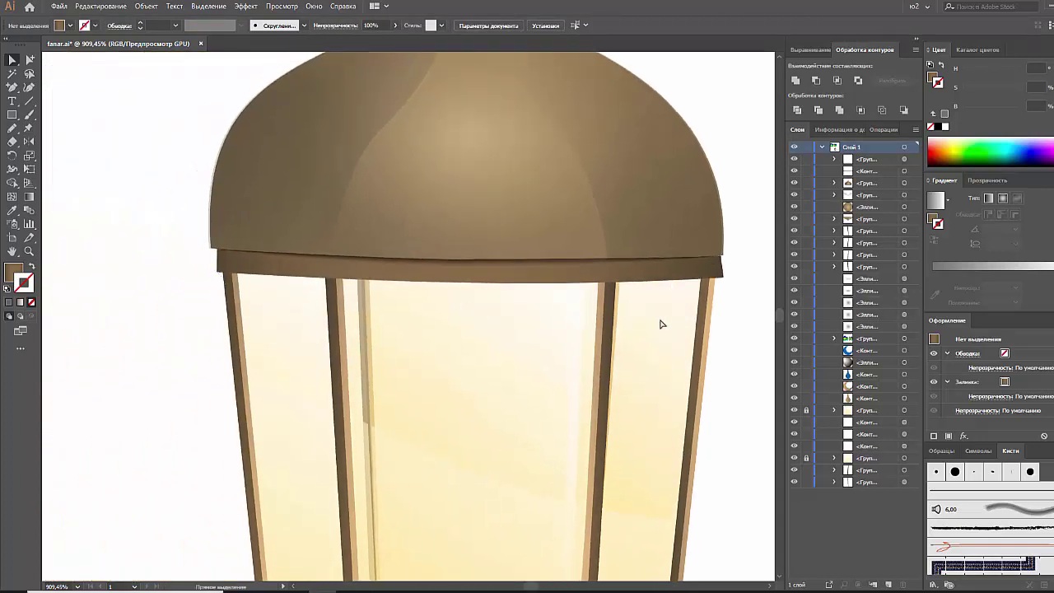
left_click(722, 280)
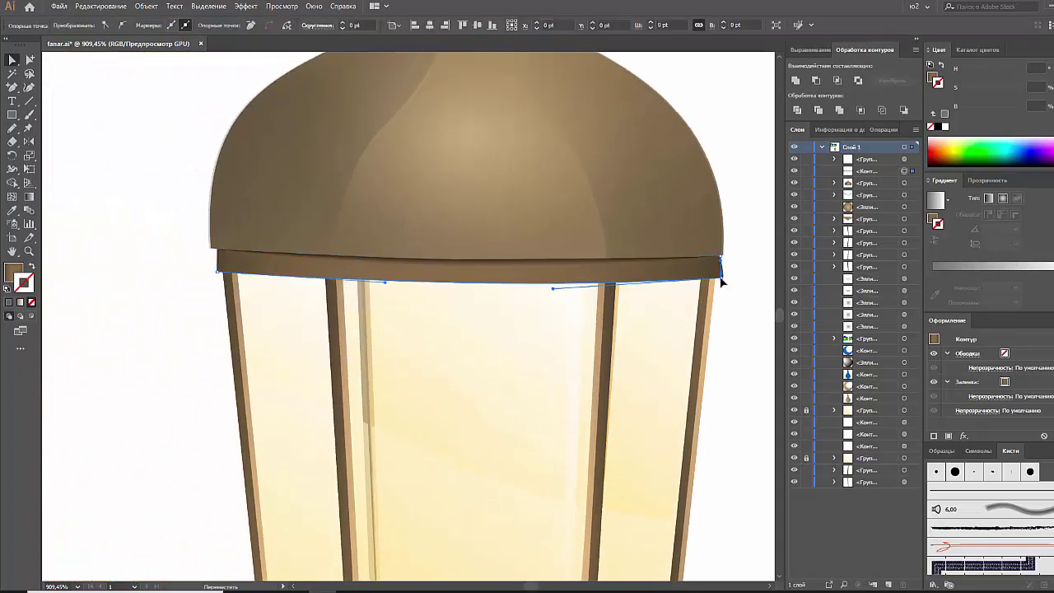
left_click(733, 301)
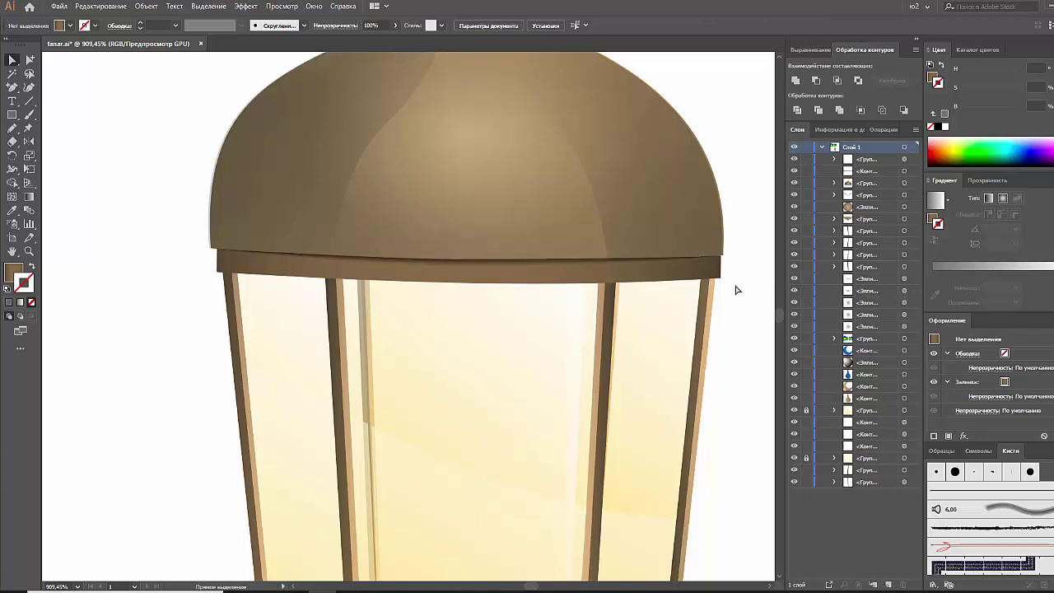
key("ctrl+minus")
key("ctrl+minus")
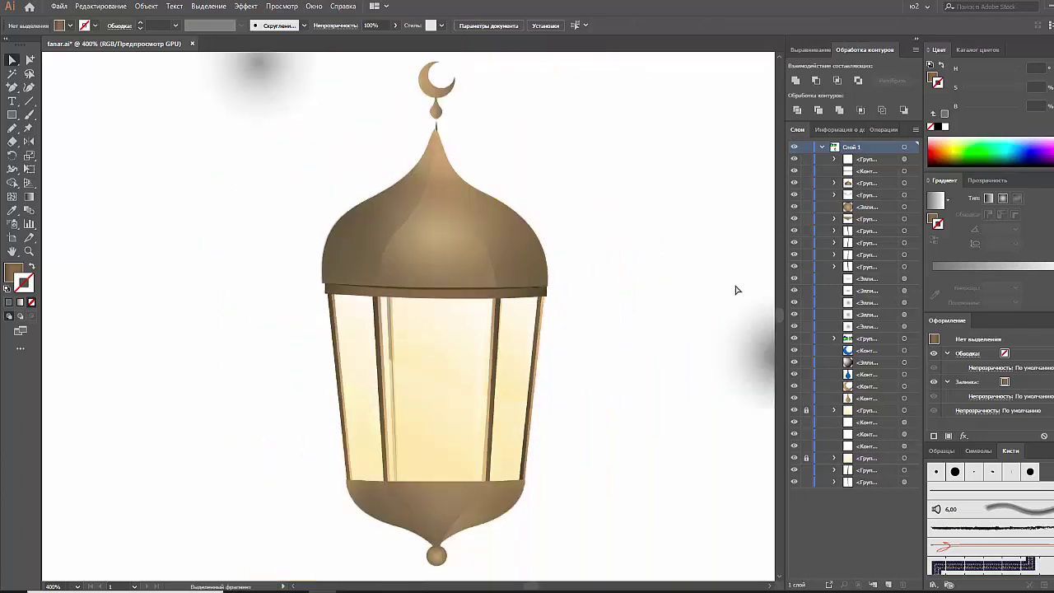
key("ctrl+minus")
key("ctrl+plus")
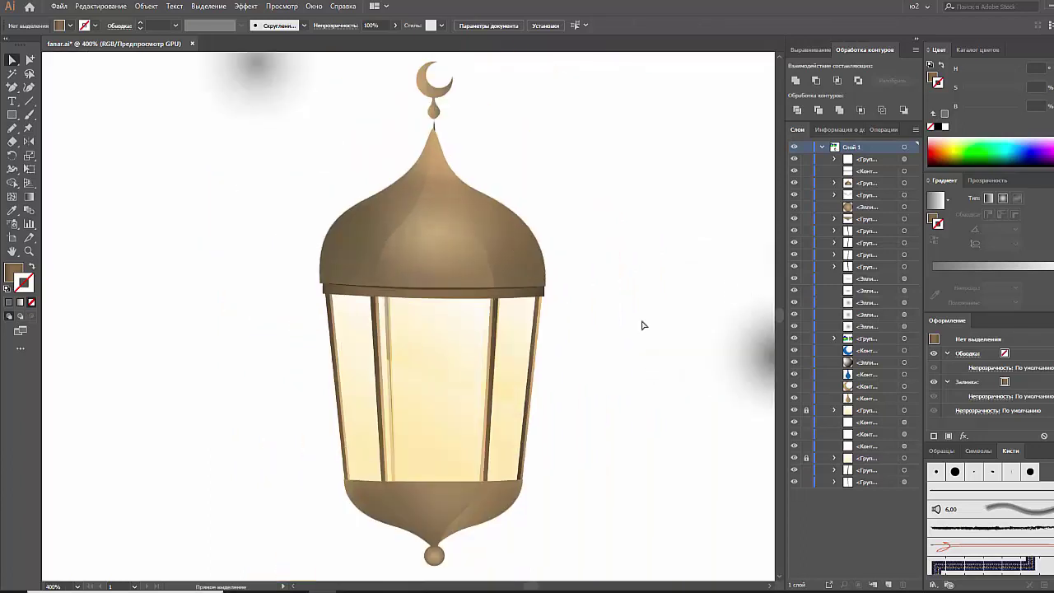
scroll(513, 353, "down", 3)
scroll(513, 353, "right", 2)
scroll(525, 412, "up", 2)
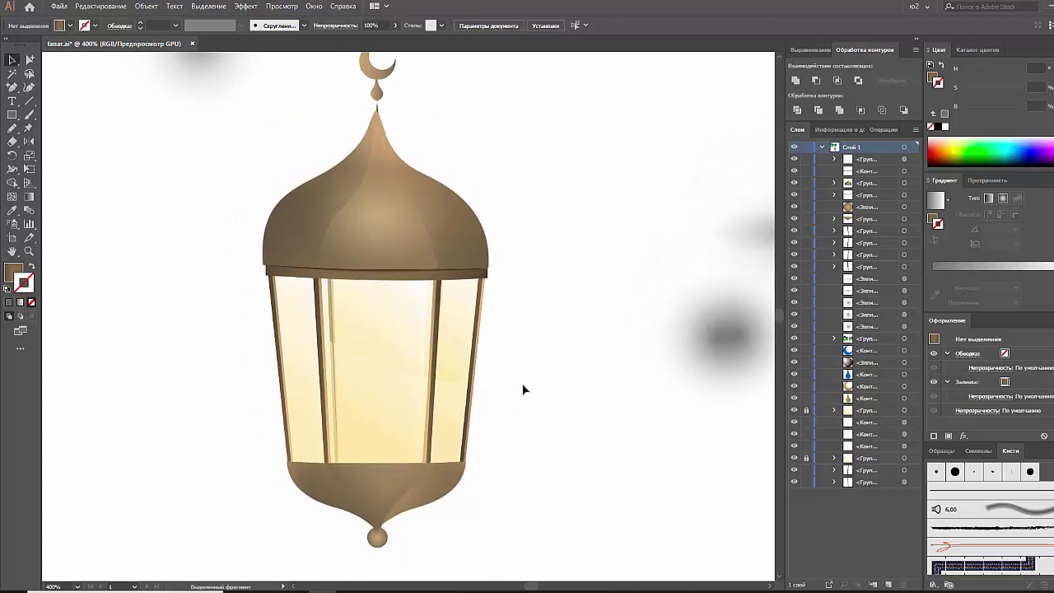
scroll(522, 371, "up", 2)
scroll(522, 367, "down", 2)
scroll(523, 367, "down", 2)
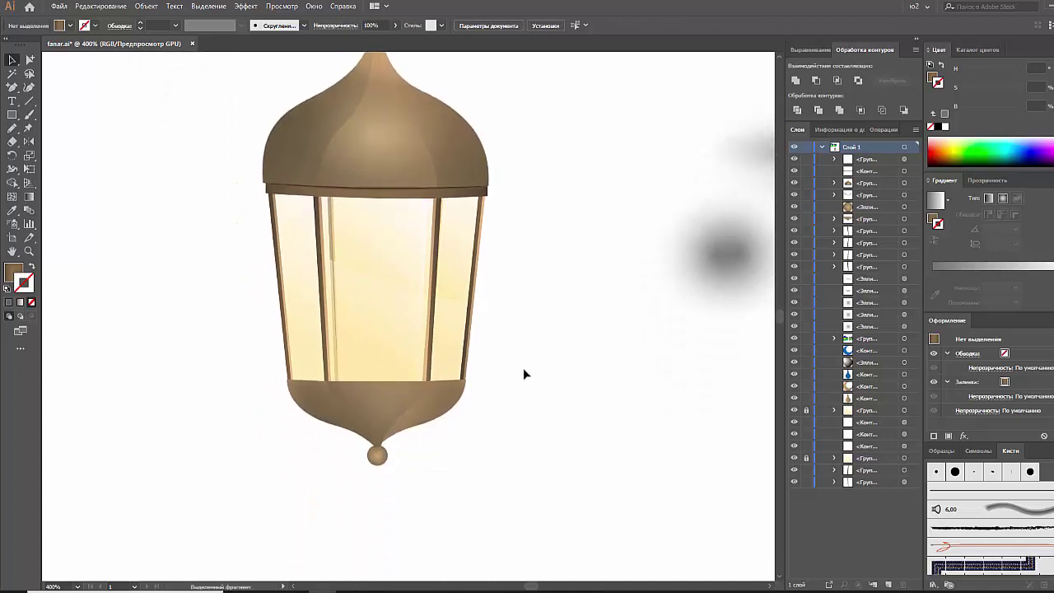
scroll(523, 368, "up", 1)
scroll(524, 368, "up", 1)
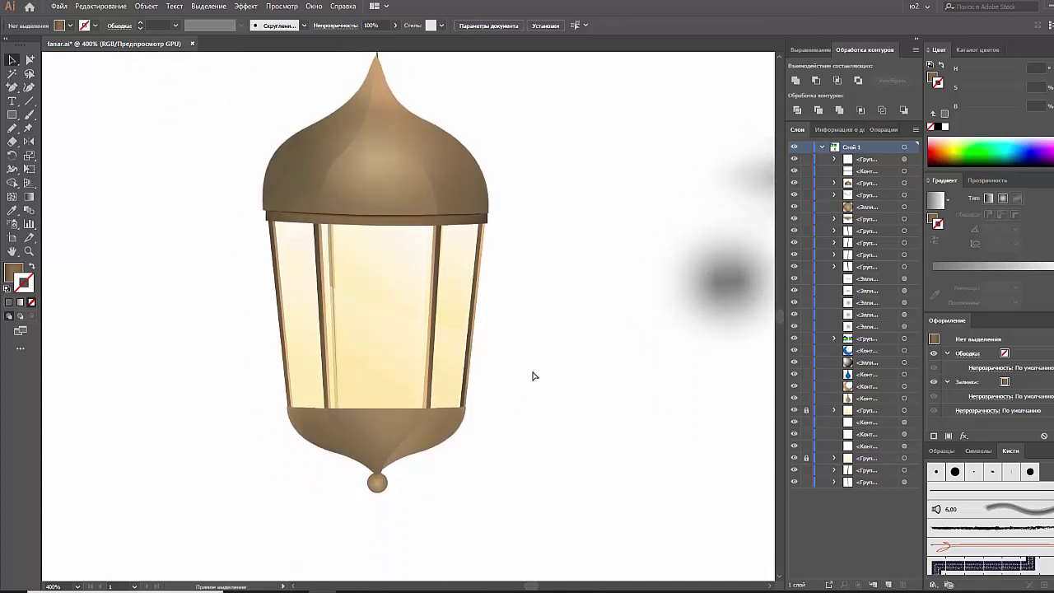
Step: Place a copy of the dome band across the lantern's lower rim, below the glass panels
left_click(384, 220)
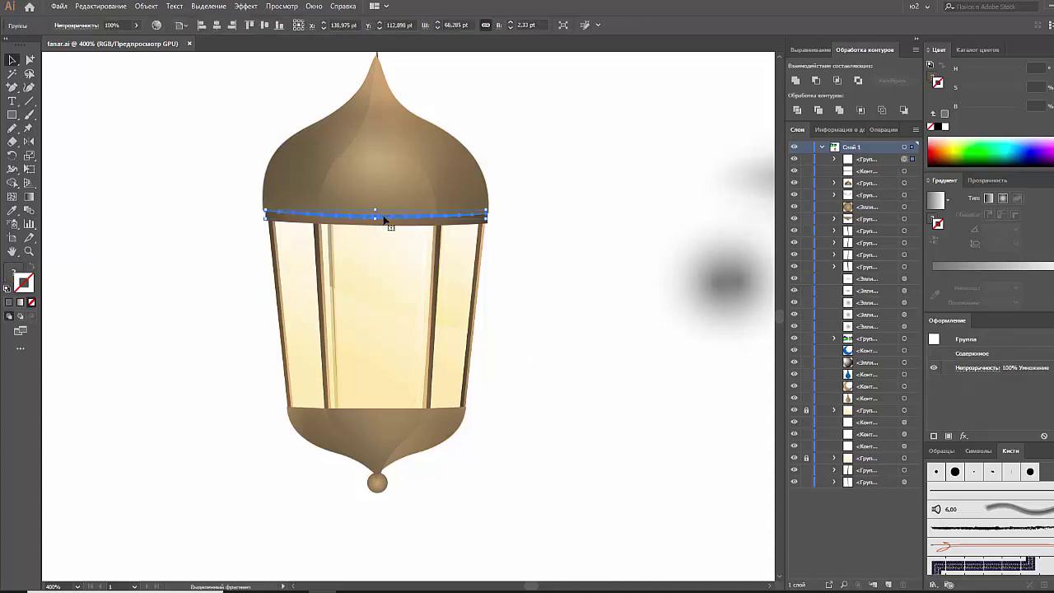
left_click_drag(396, 230, 237, 318)
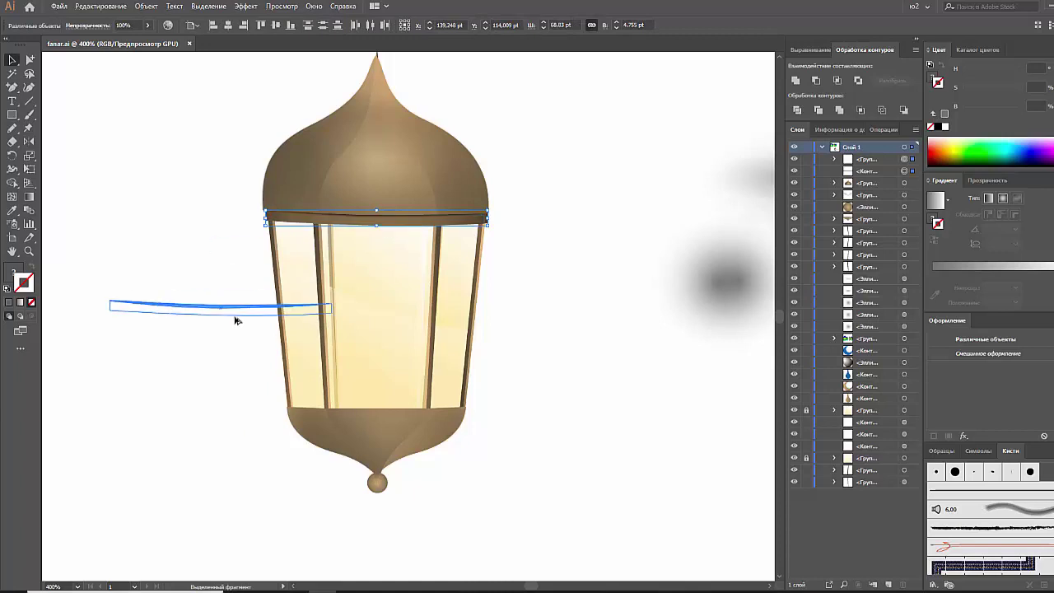
left_click_drag(331, 310, 335, 315)
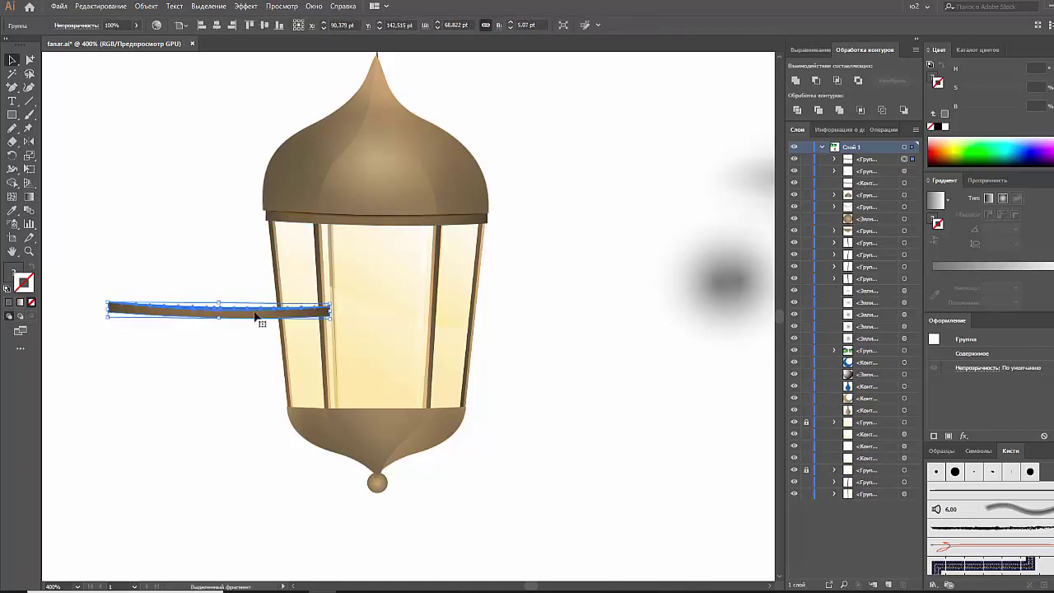
left_click_drag(252, 311, 404, 408)
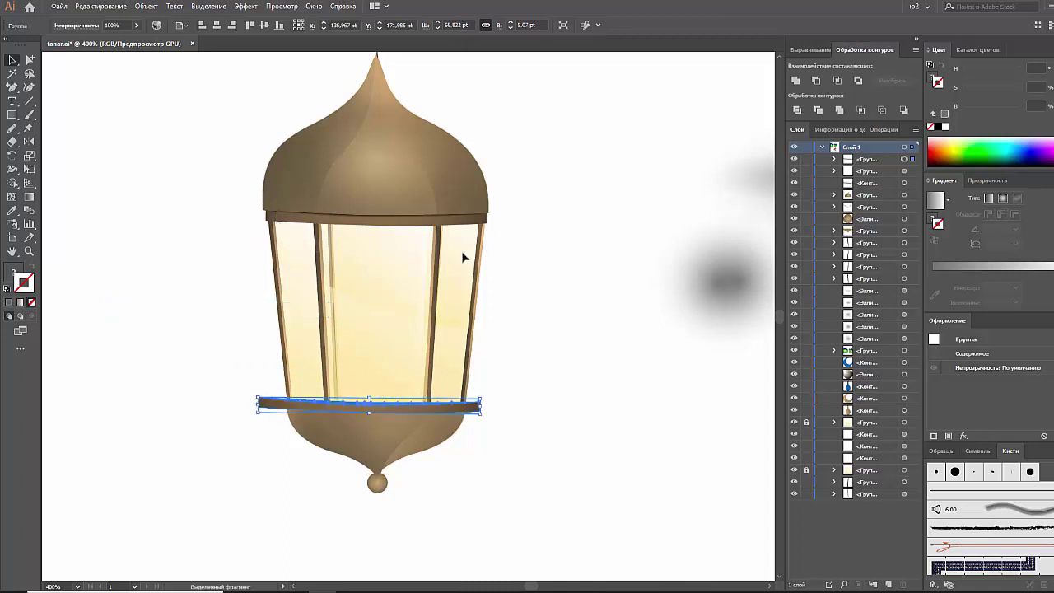
left_click(497, 408)
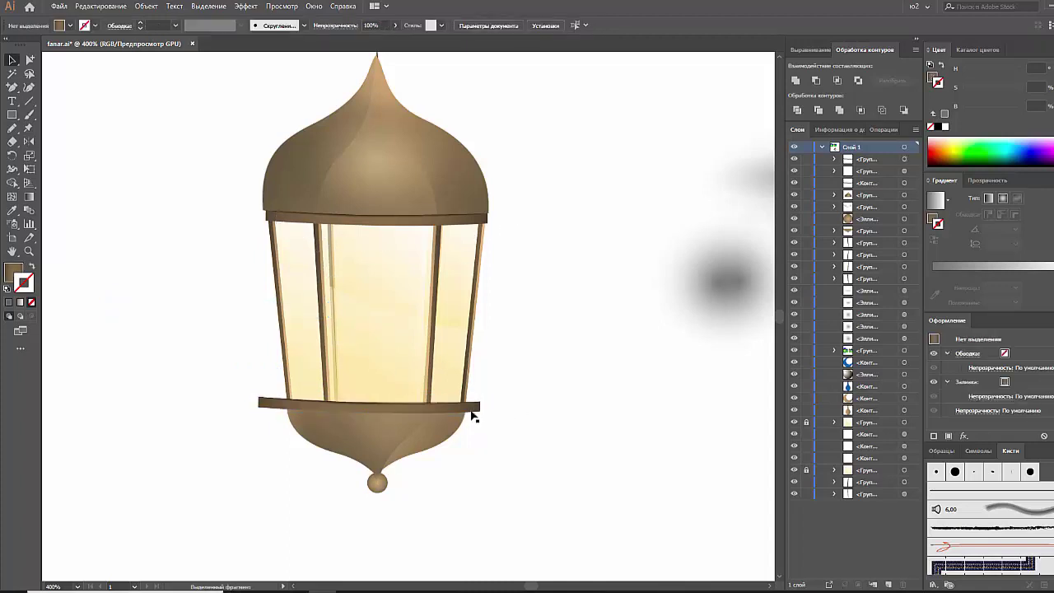
left_click(475, 411)
right_click(476, 410)
Step: Isolate the bar's group and reshape the bar so its lower edge flattens
left_click(510, 311)
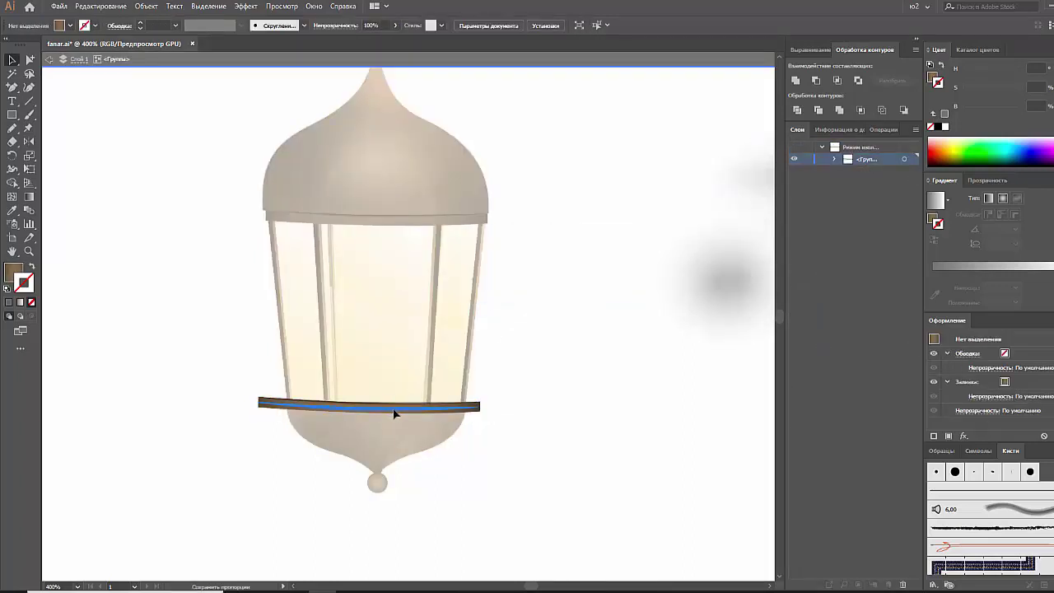
left_click(403, 411)
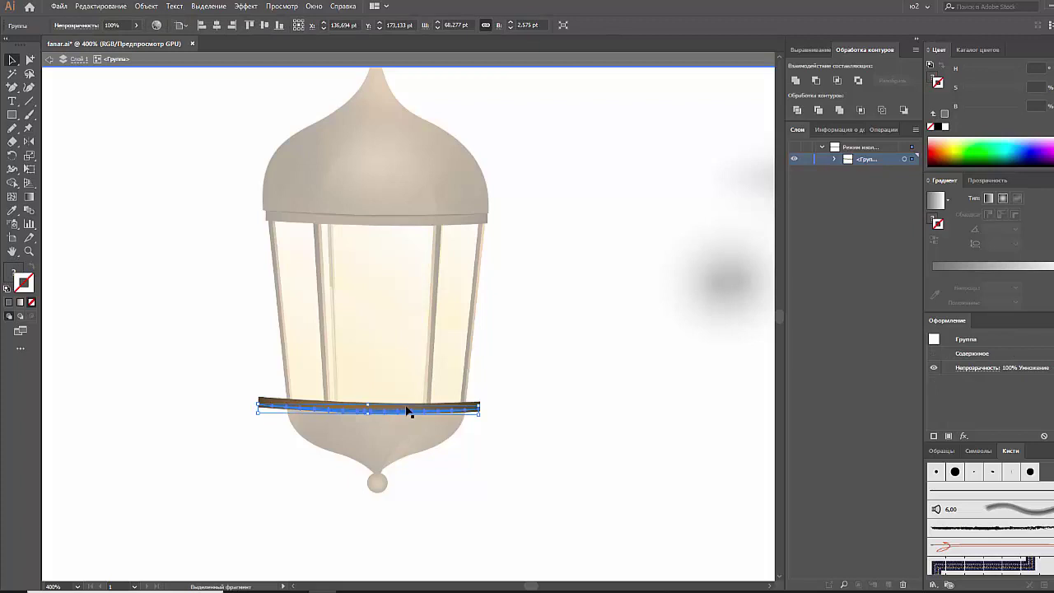
key("ctrl+plus")
key("ctrl+plus")
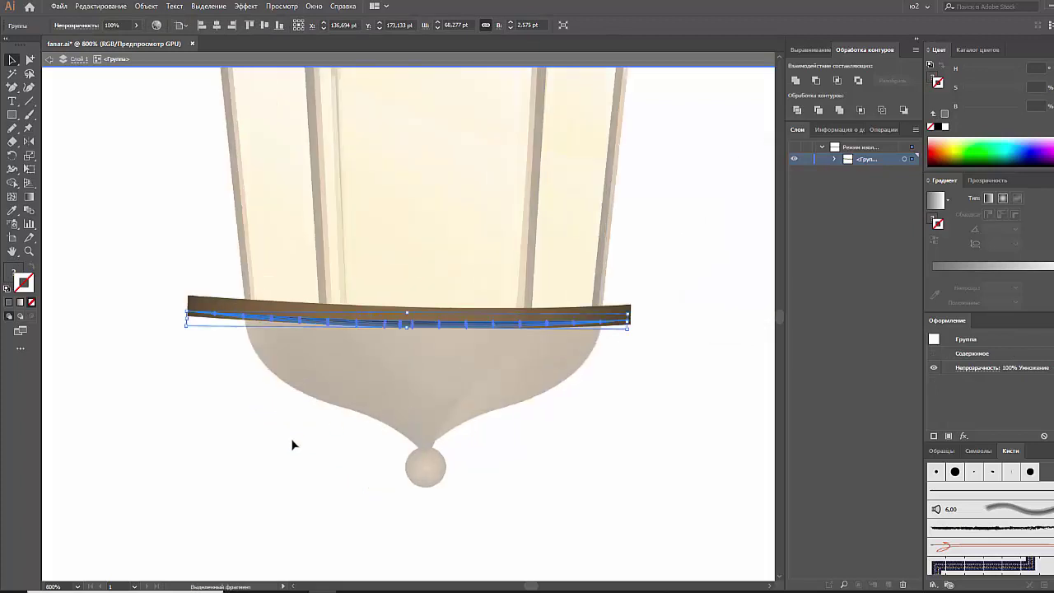
left_click(480, 335)
left_click_drag(636, 338, 565, 283)
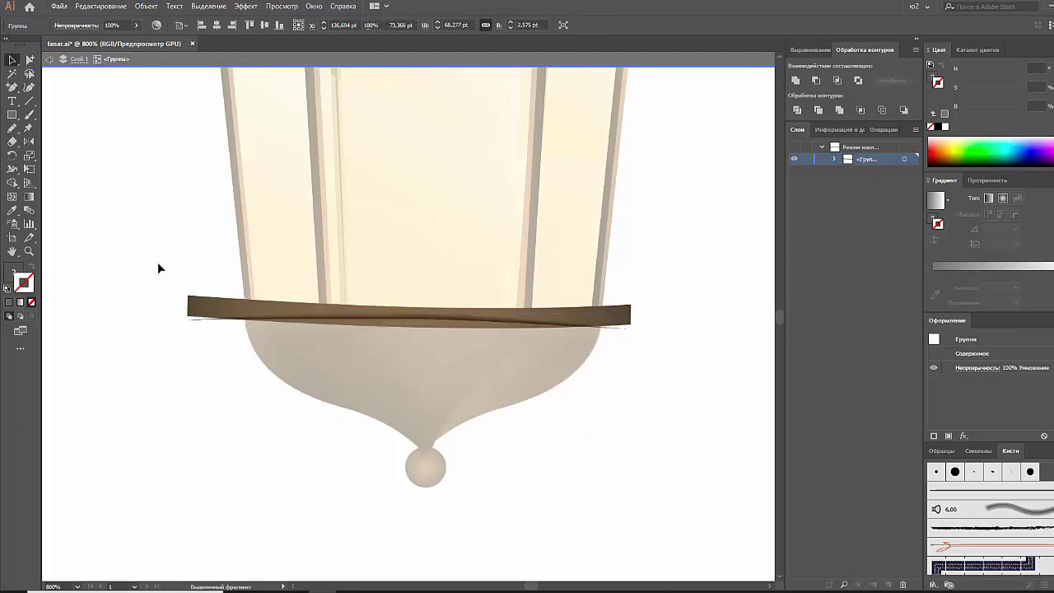
Step: Warp the bar with an Arc bend of about -9% and expand it into paths
left_click(160, 267)
left_click(246, 6)
mouse_move(269, 71)
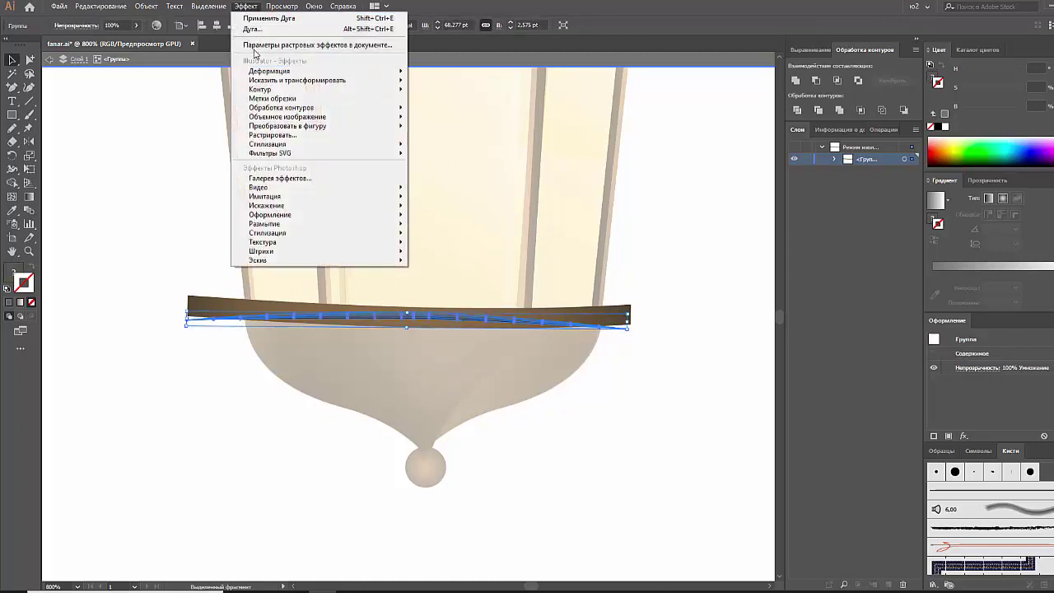
left_click(448, 73)
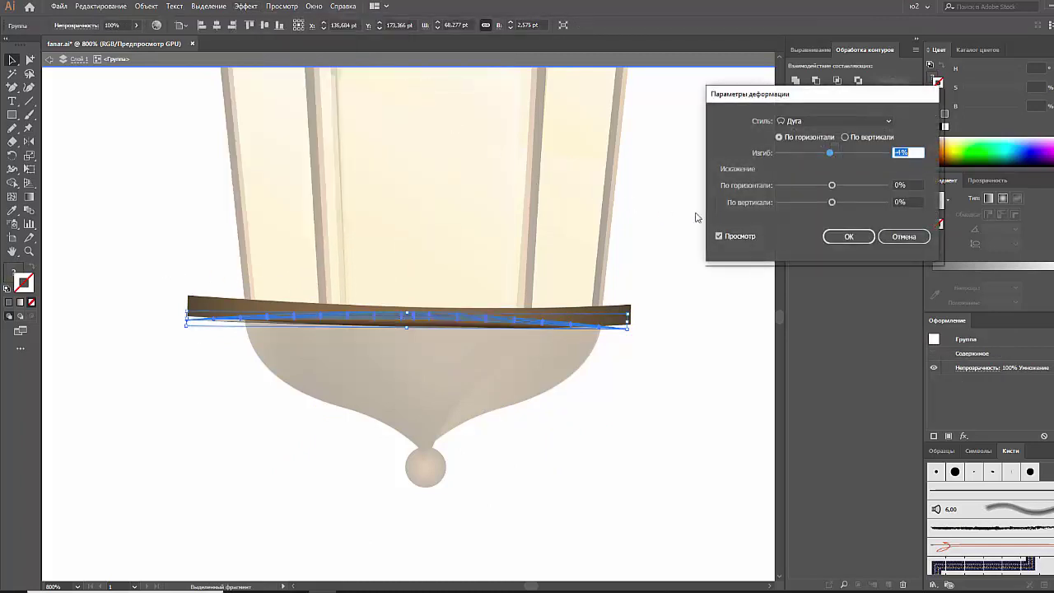
left_click_drag(830, 158, 828, 159)
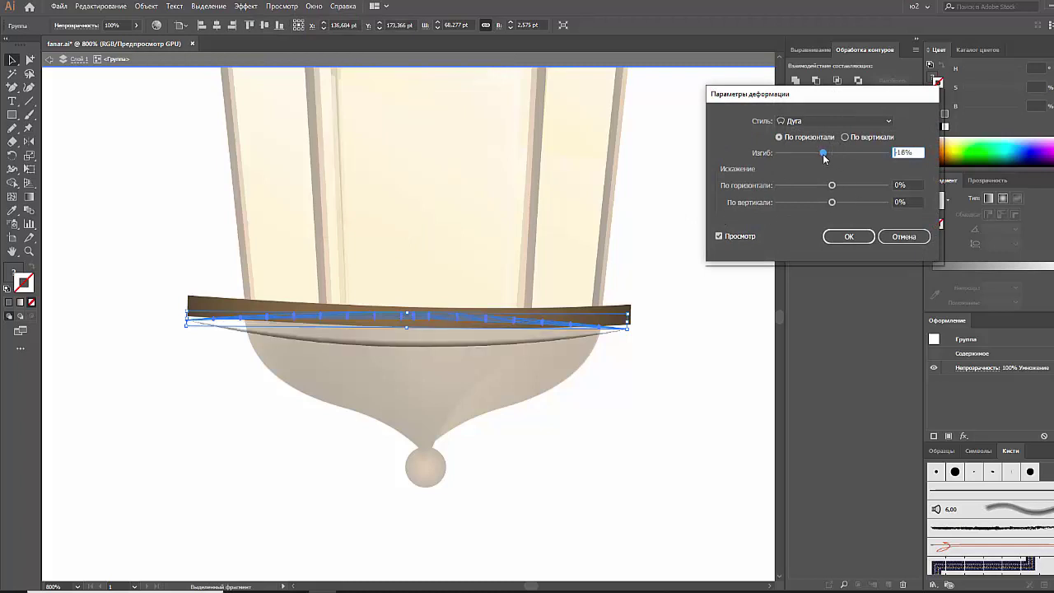
left_click(848, 237)
left_click(146, 6)
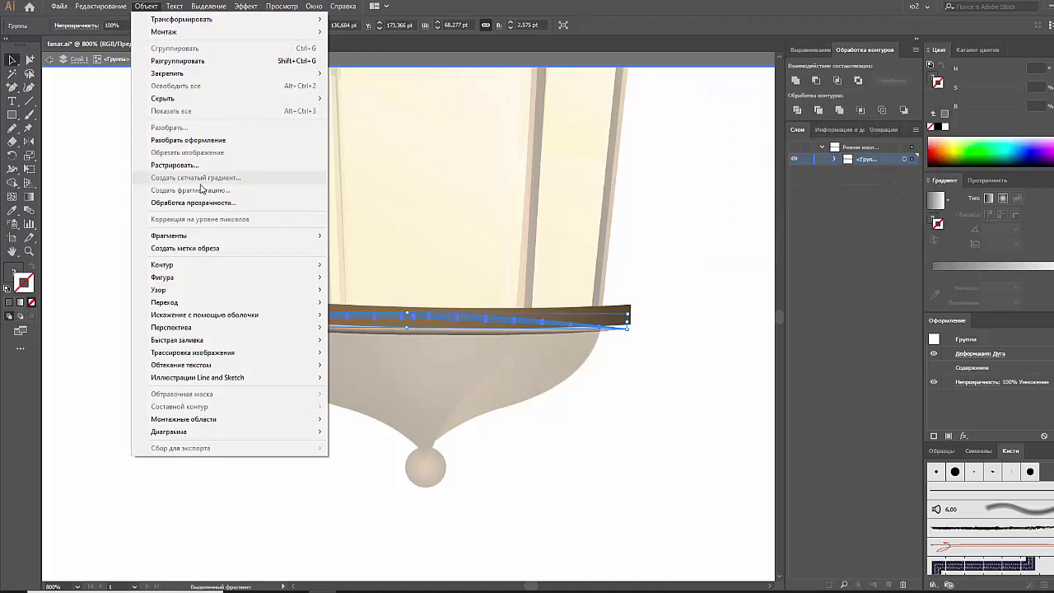
left_click(206, 142)
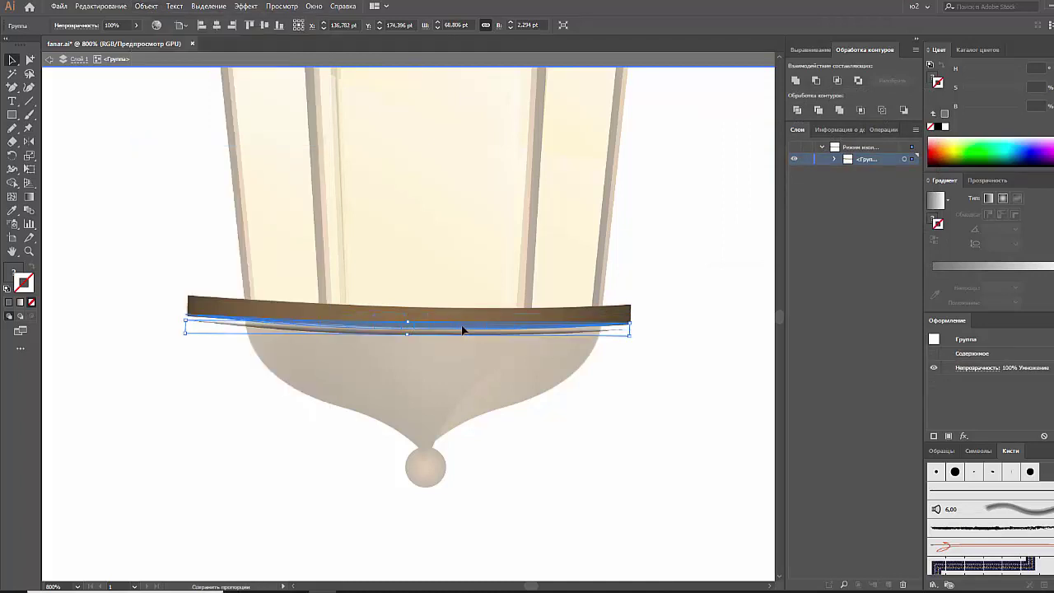
left_click(621, 426)
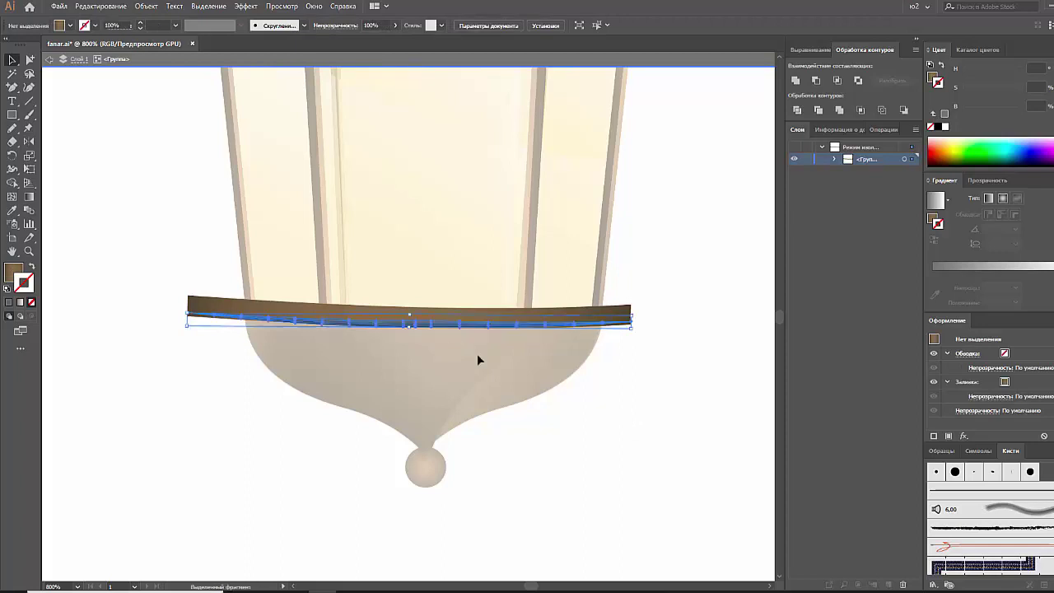
Step: Exit isolation and trim the warped band's ends to the lantern's sides
double_click(607, 427)
left_click(608, 313)
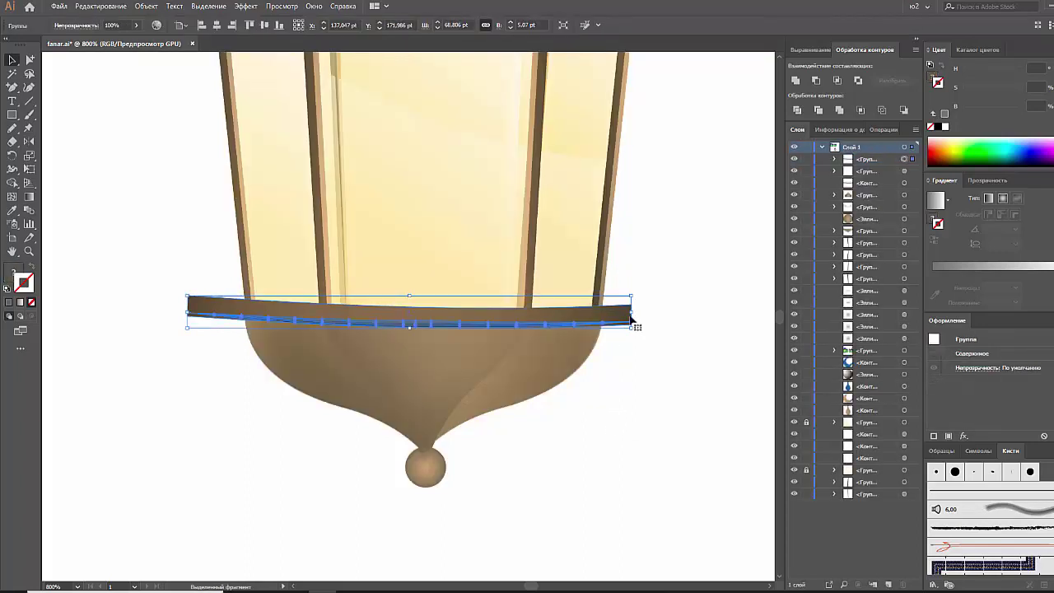
left_click_drag(608, 313, 605, 313)
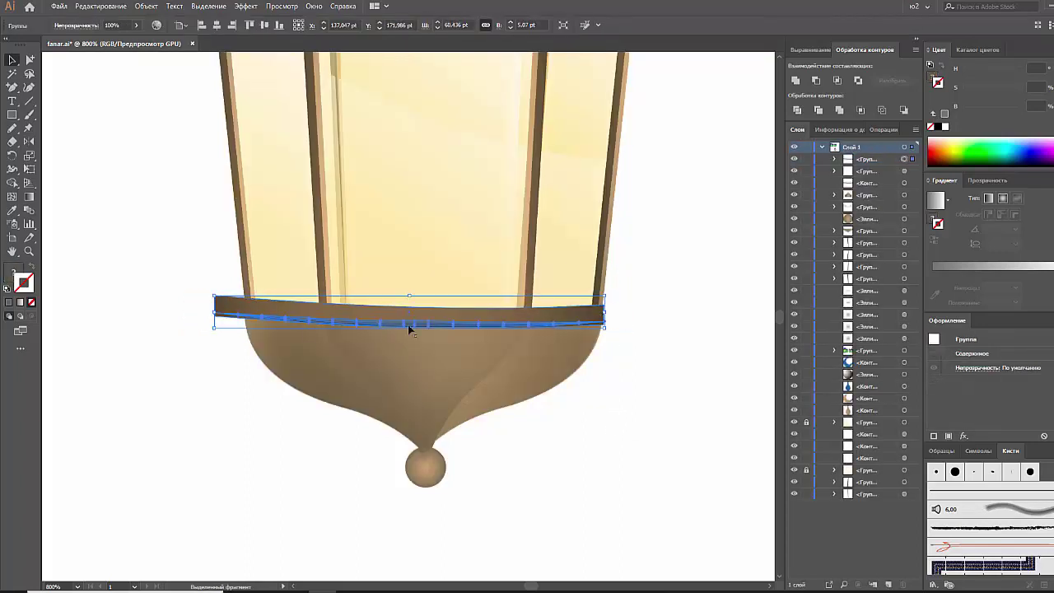
left_click_drag(215, 311, 244, 311)
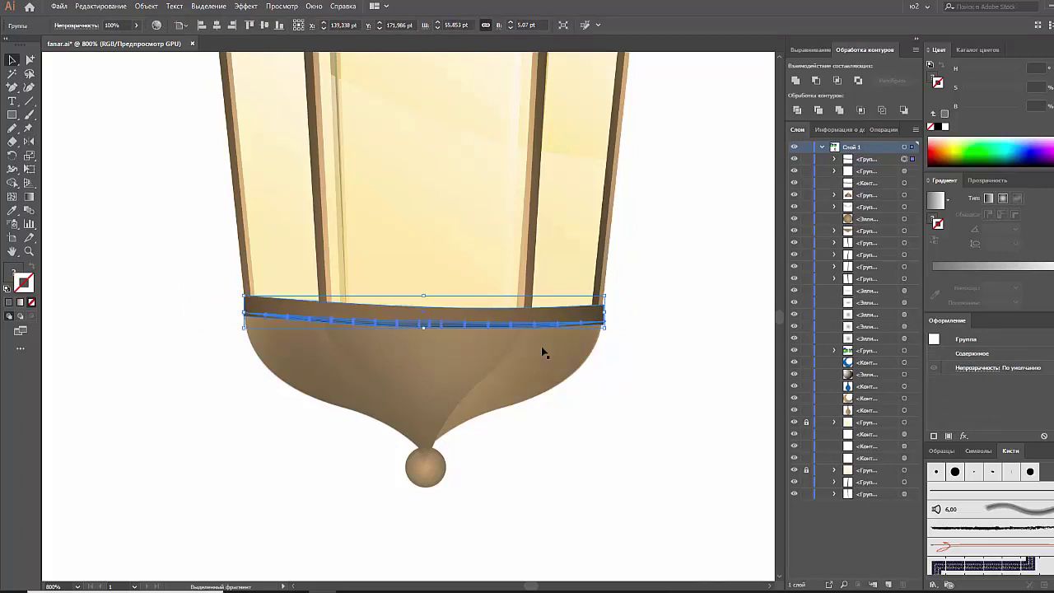
left_click(636, 356)
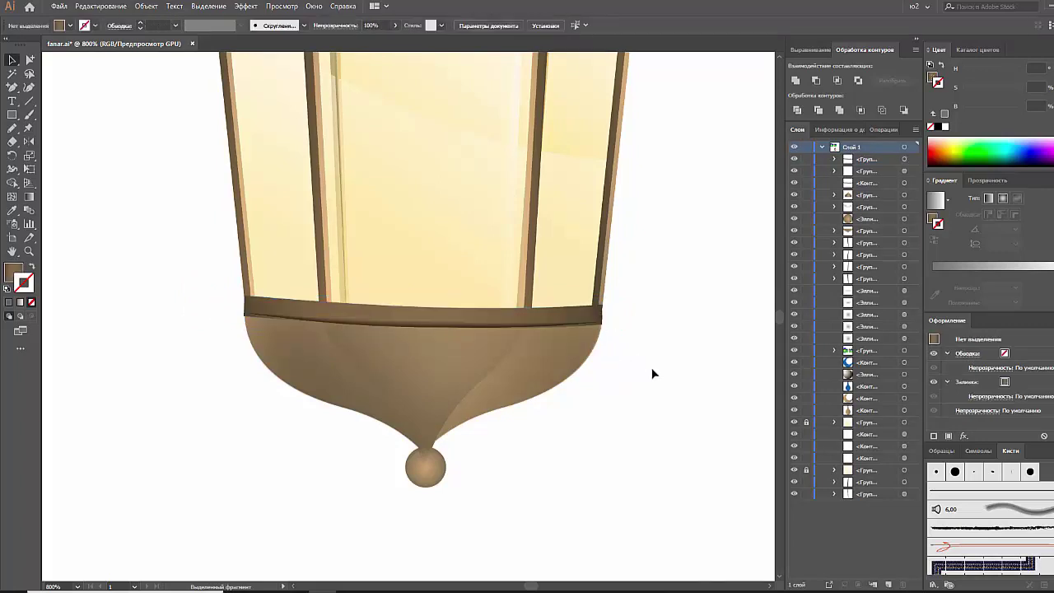
Step: Free-transform the rim band so its right corner meets the bowl
scroll(652, 368, "up", 1)
left_click(598, 359)
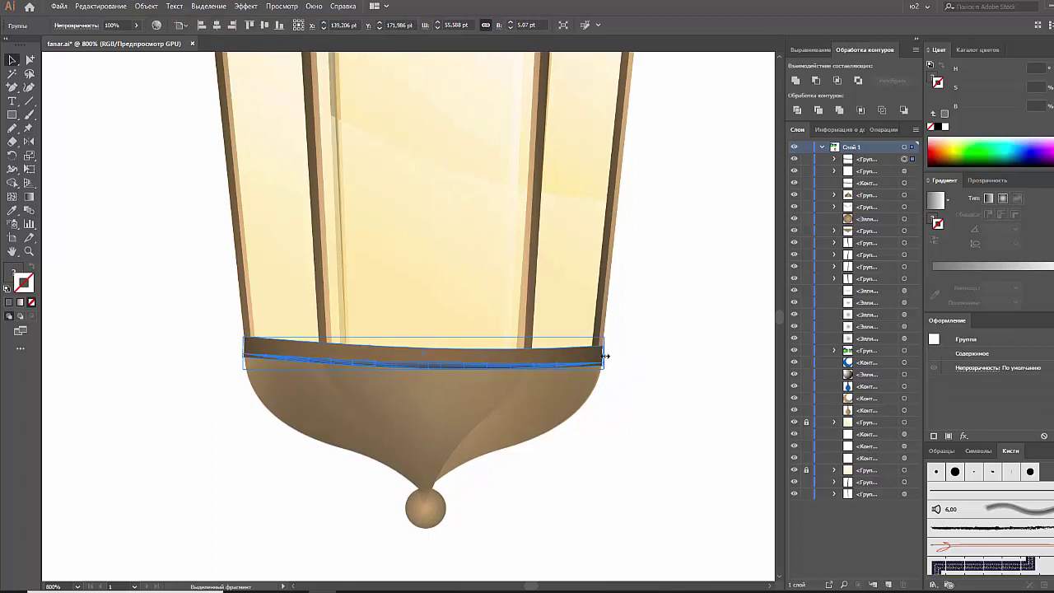
left_click(644, 384)
scroll(644, 385, "up", 1)
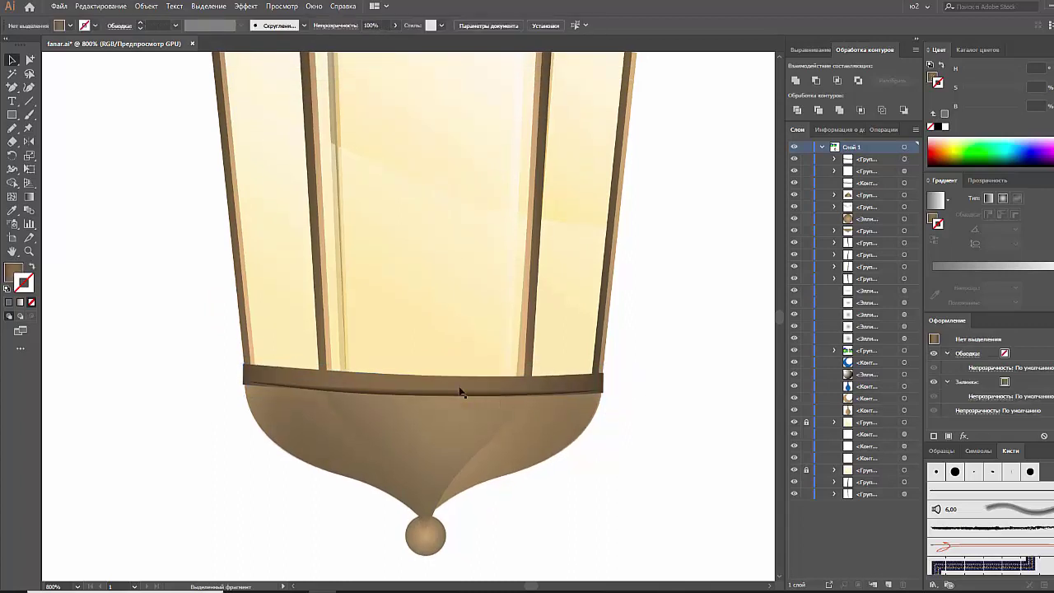
left_click(453, 425)
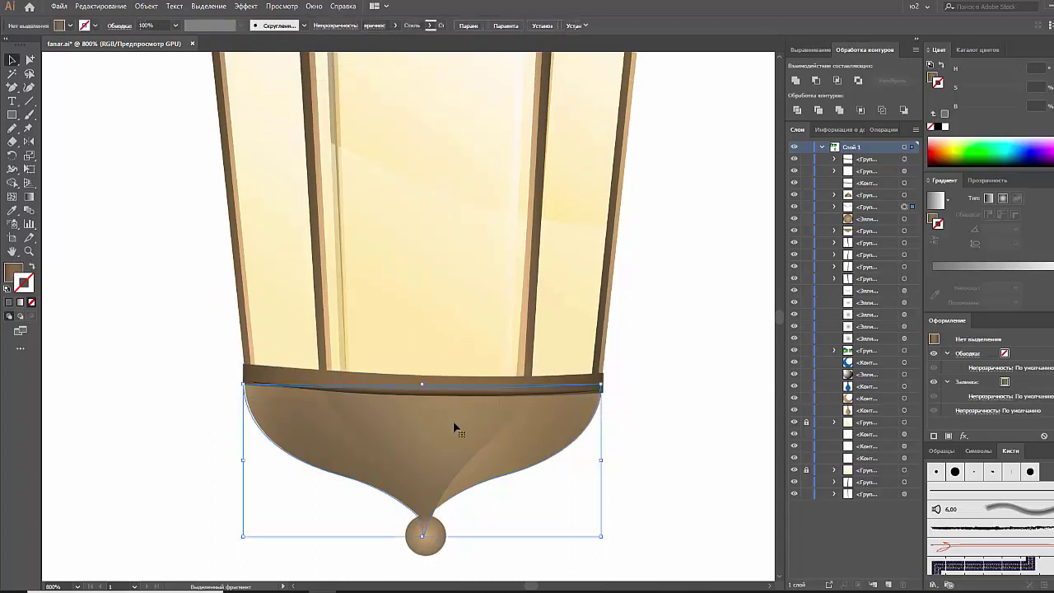
left_click(461, 388)
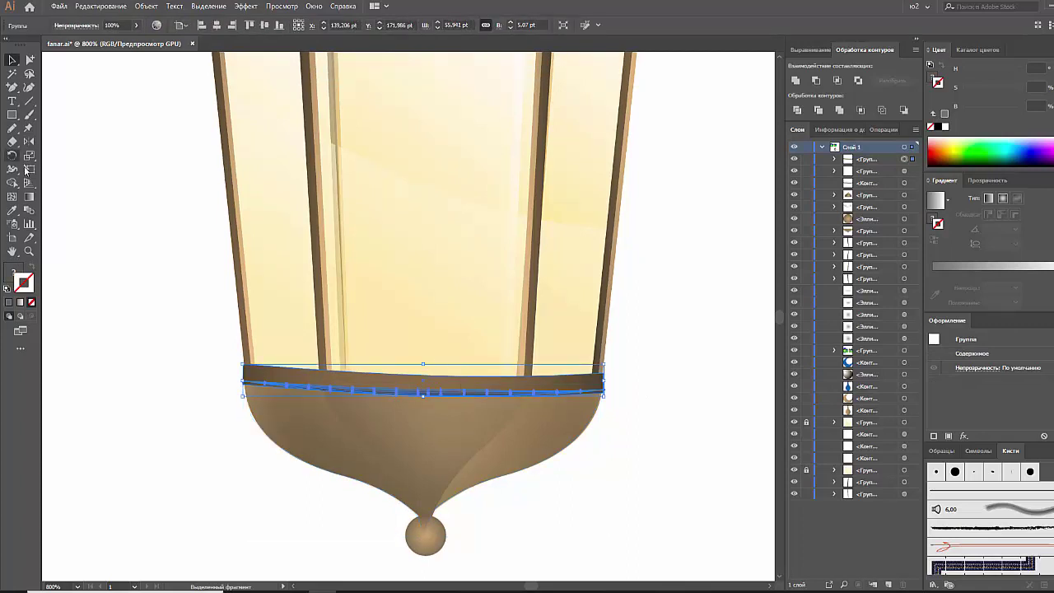
left_click(29, 169)
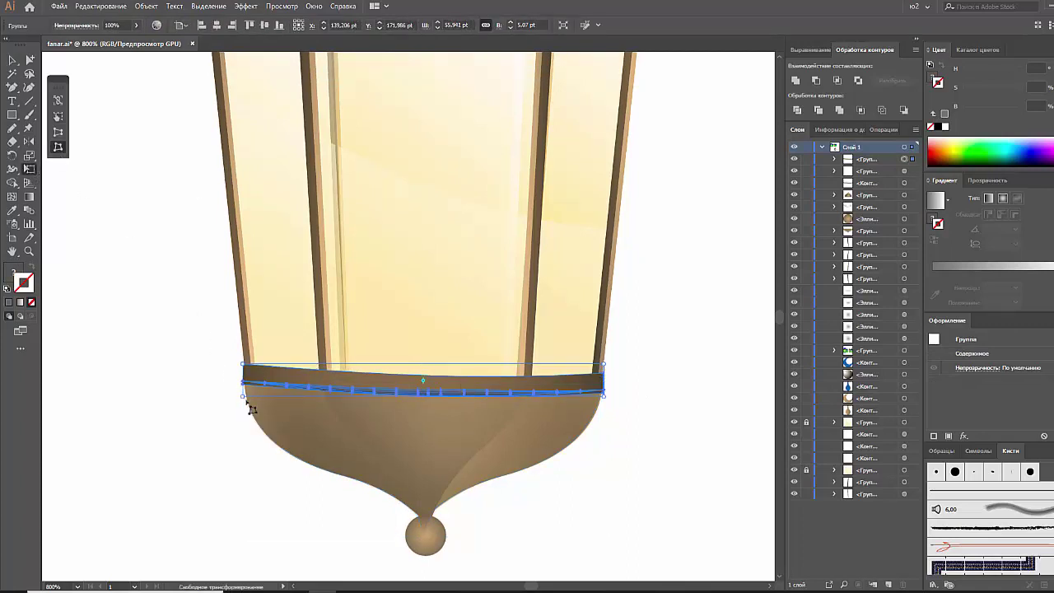
left_click_drag(249, 408, 247, 399)
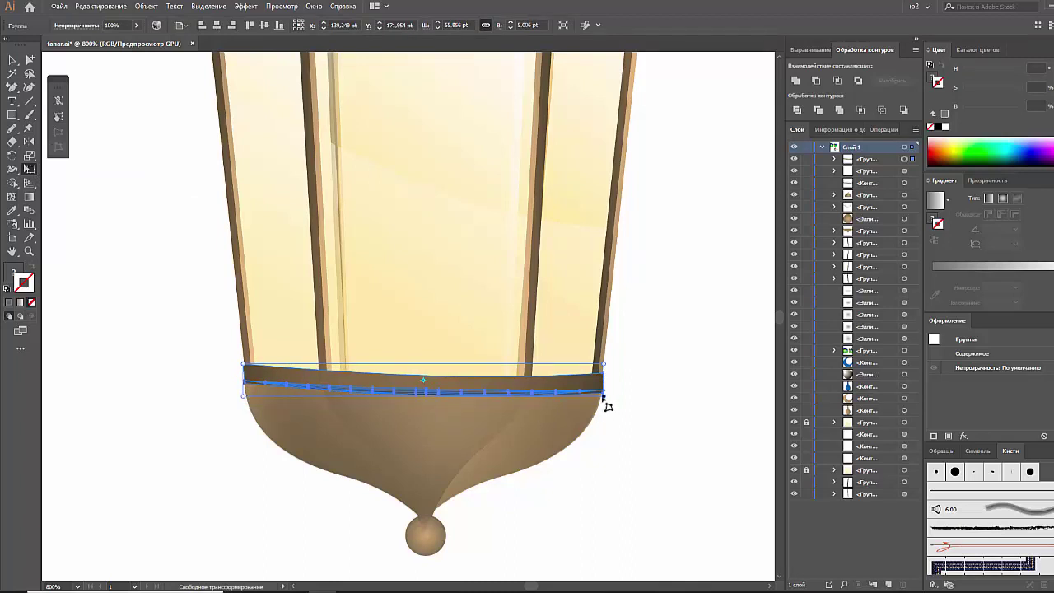
left_click_drag(603, 400, 600, 399)
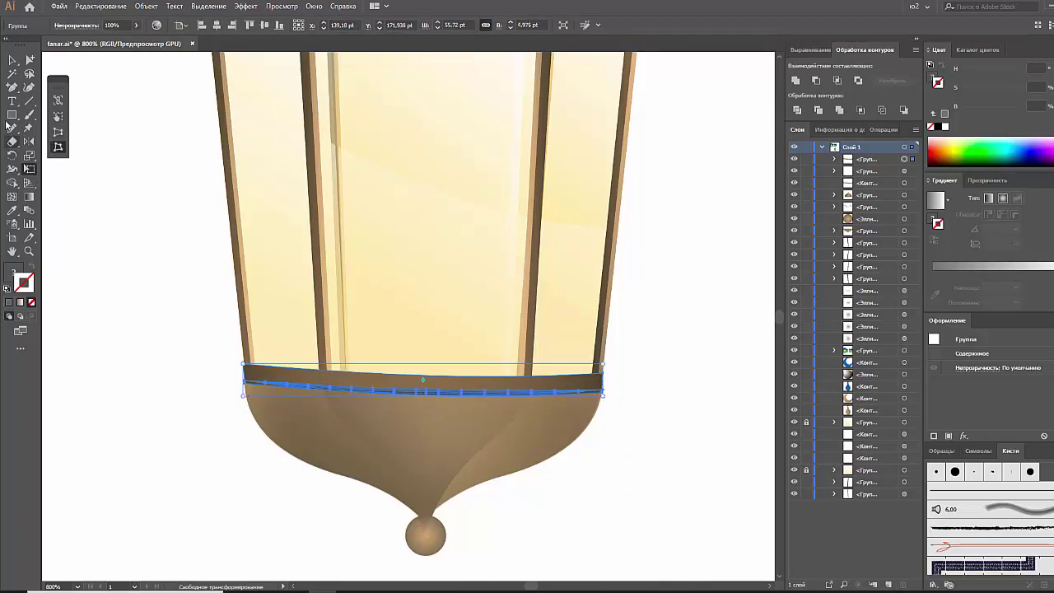
left_click(12, 59)
Step: Enter and leave the band group's isolation mode, returning to the whole artwork
left_click(176, 380)
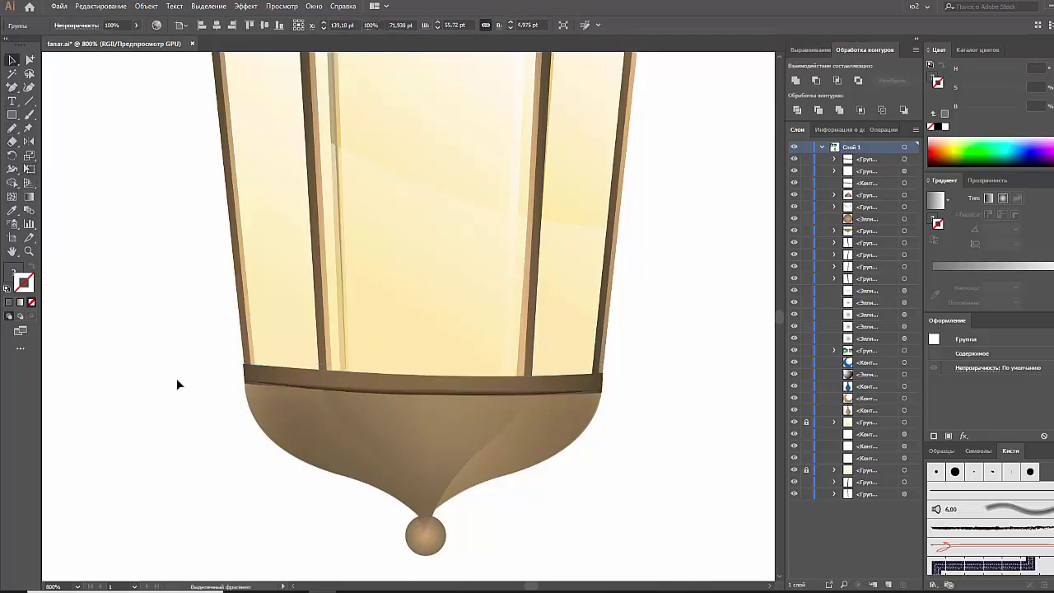
left_click(401, 400)
right_click(401, 398)
left_click(444, 473)
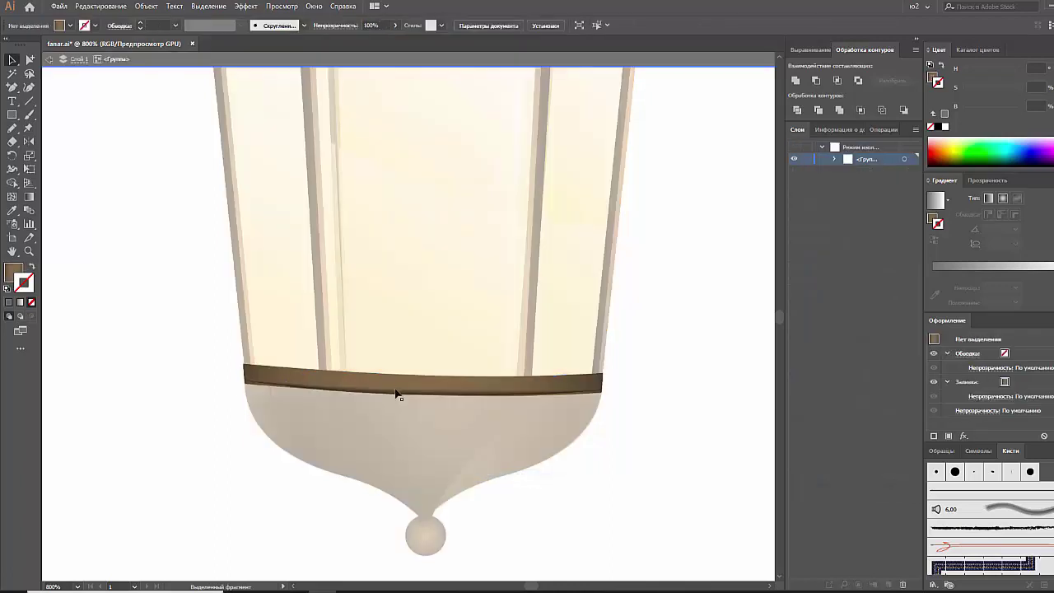
left_click(302, 391)
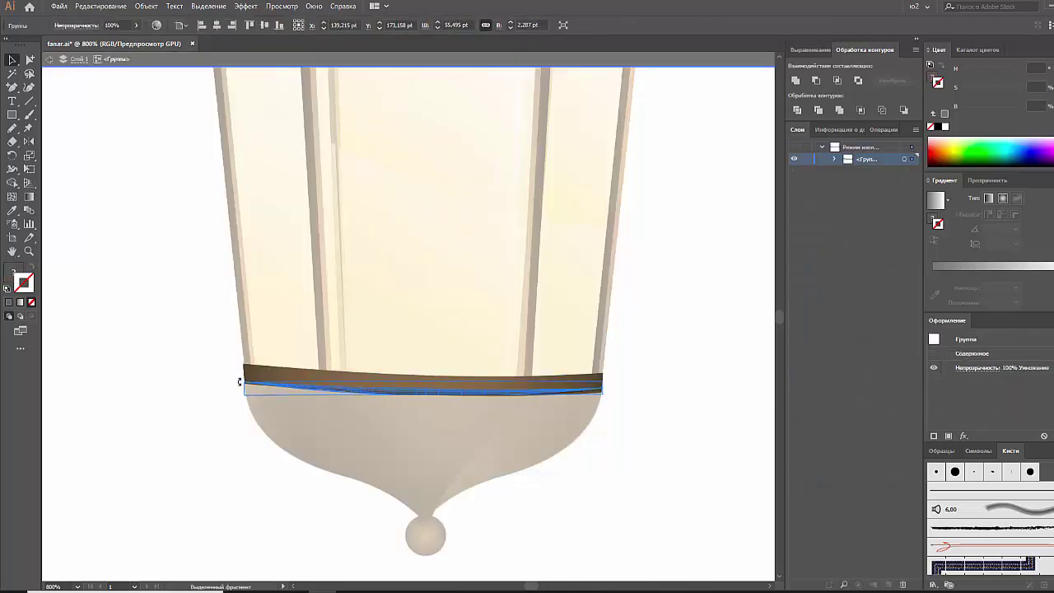
left_click(216, 388)
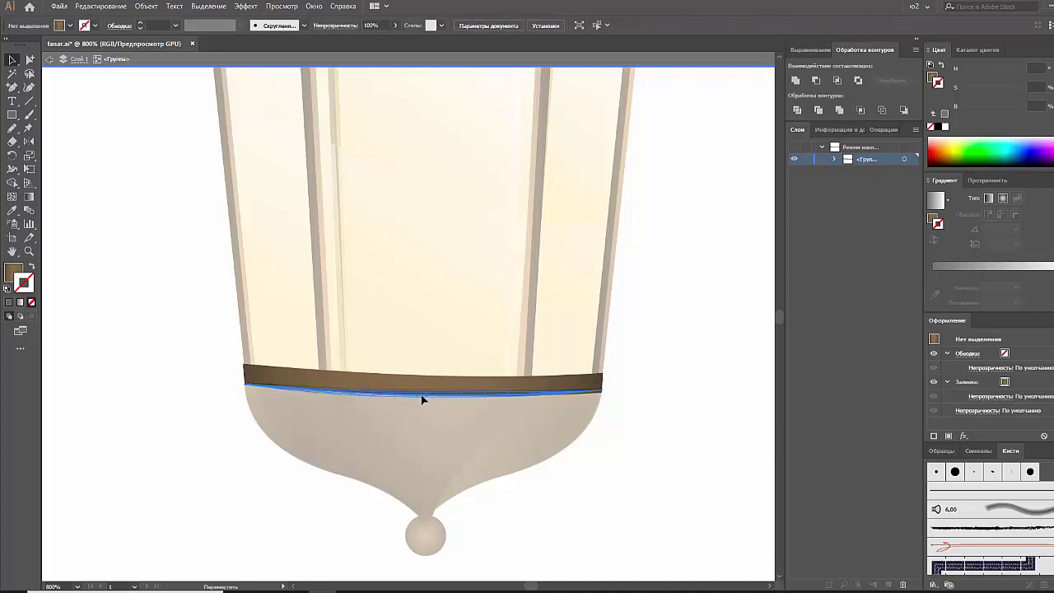
left_click(421, 397)
left_click(633, 401)
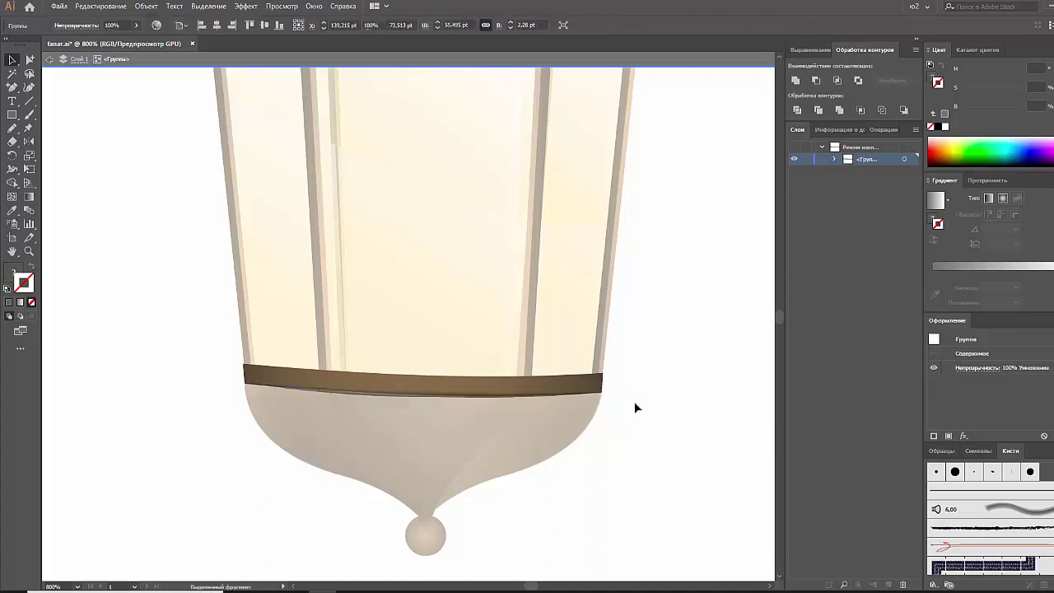
double_click(633, 401)
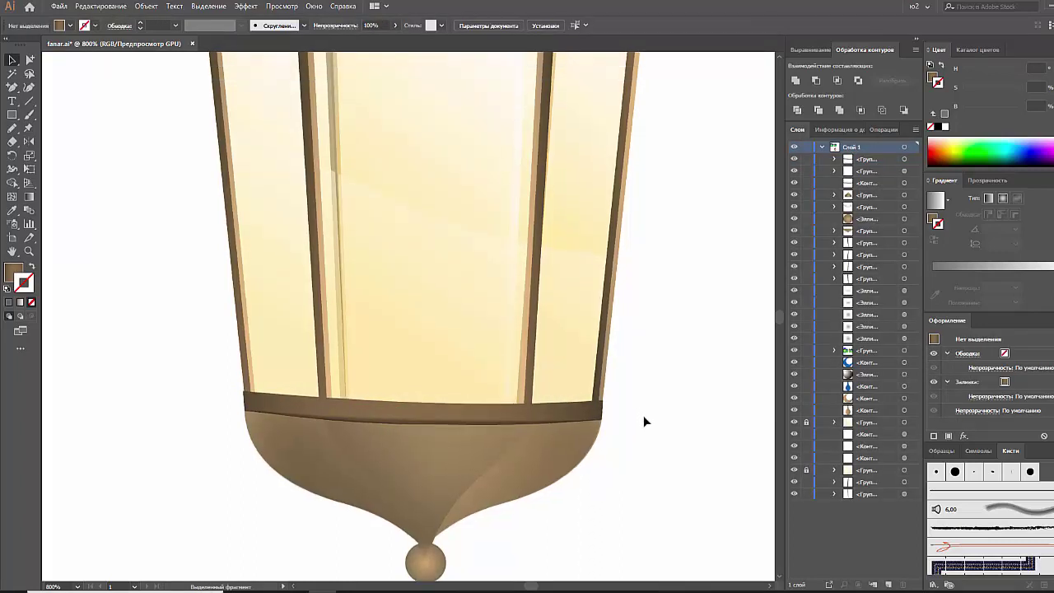
Step: Draw an ellipse across the bottom of the glass panels as the inner floor
key("ctrl+0")
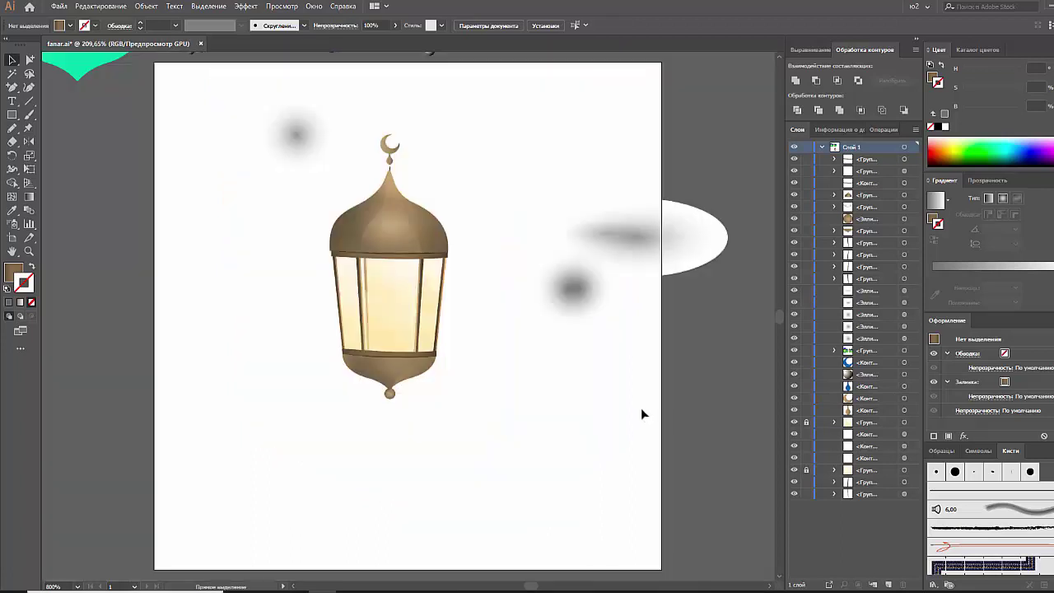
key("ctrl+plus")
key("ctrl+plus")
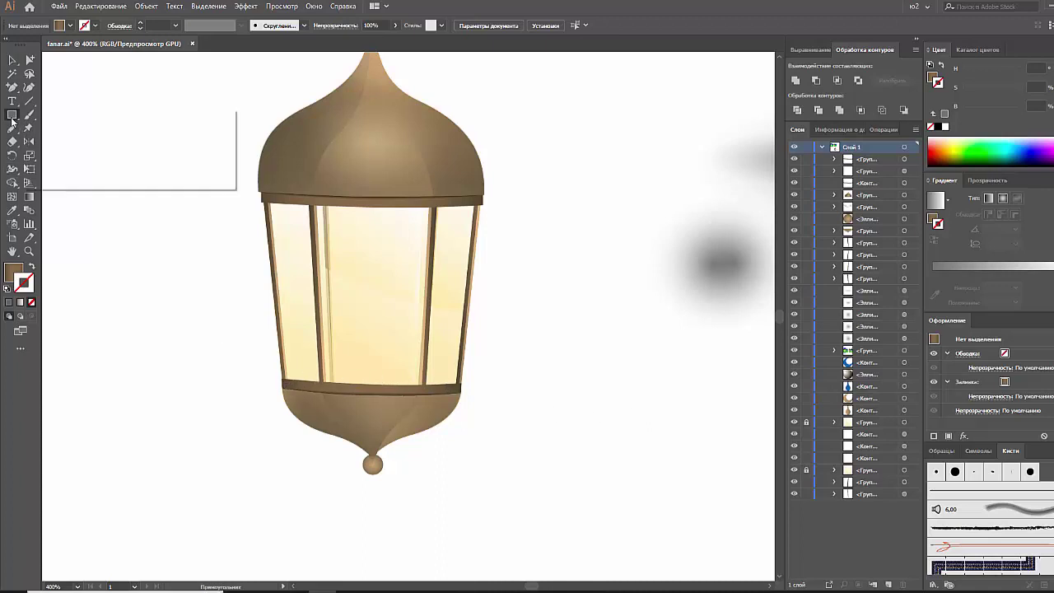
left_click_drag(12, 114, 58, 142)
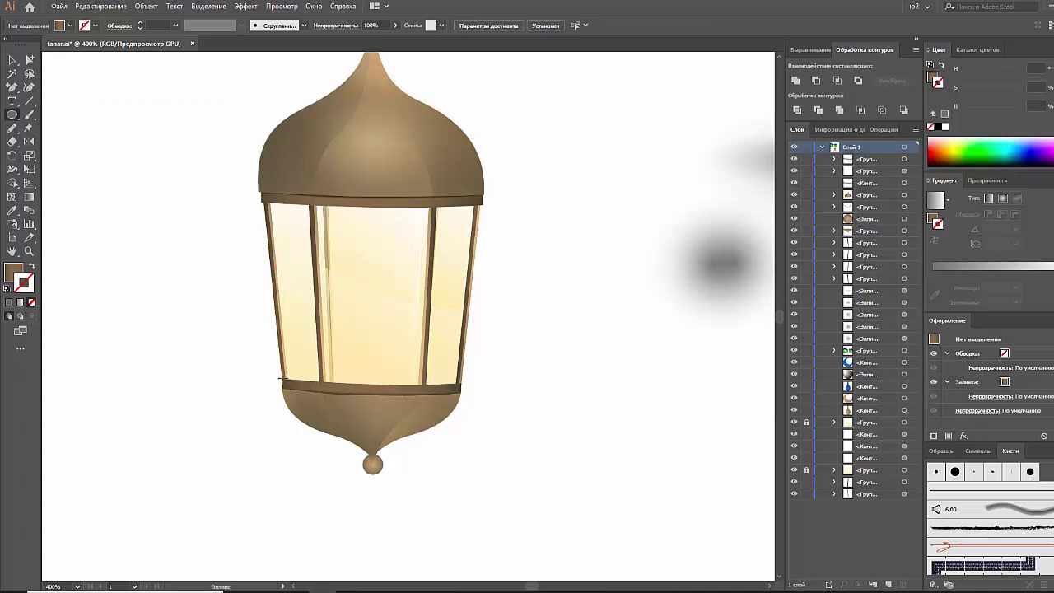
left_click_drag(280, 379, 466, 363)
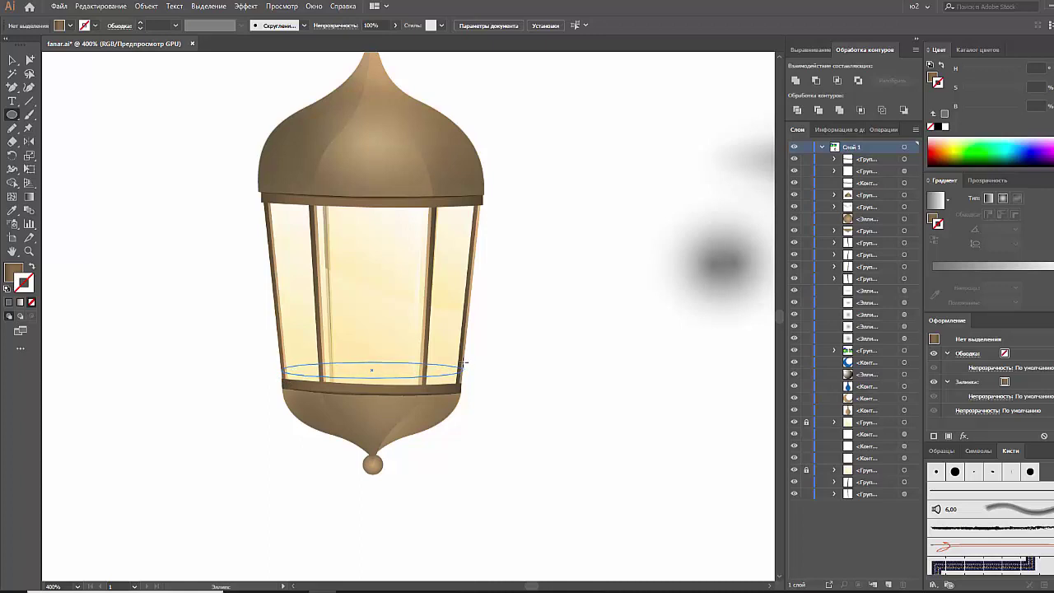
left_click_drag(466, 362, 464, 362)
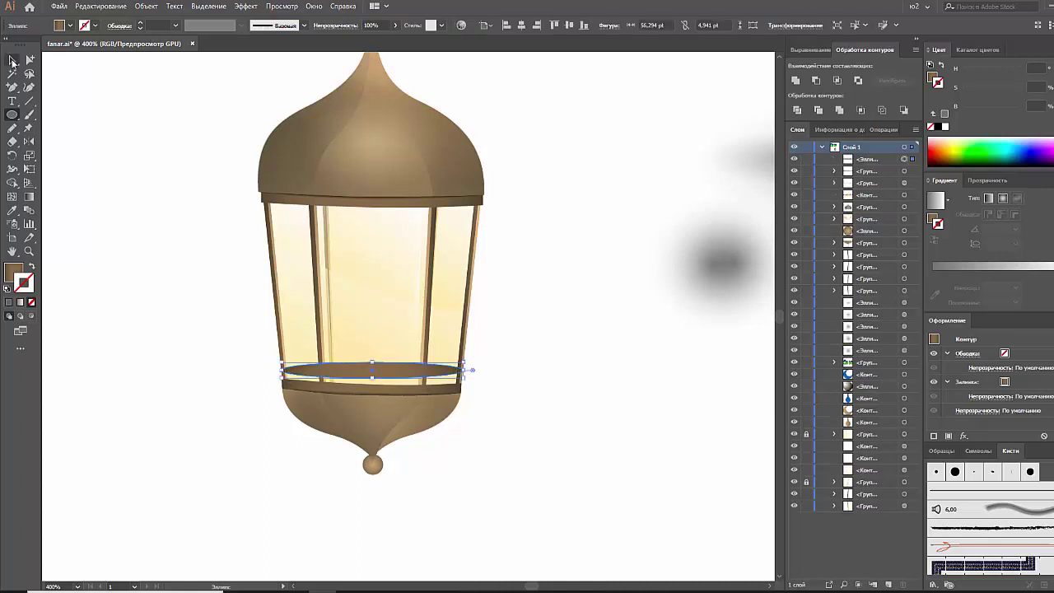
left_click(13, 59)
mouse_move(425, 395)
left_mouse_down()
mouse_move(419, 381)
mouse_move(471, 379)
left_mouse_up()
Step: Fill the floor ellipse with a dark reversed gradient and bring it in front of the glass
left_click(989, 198)
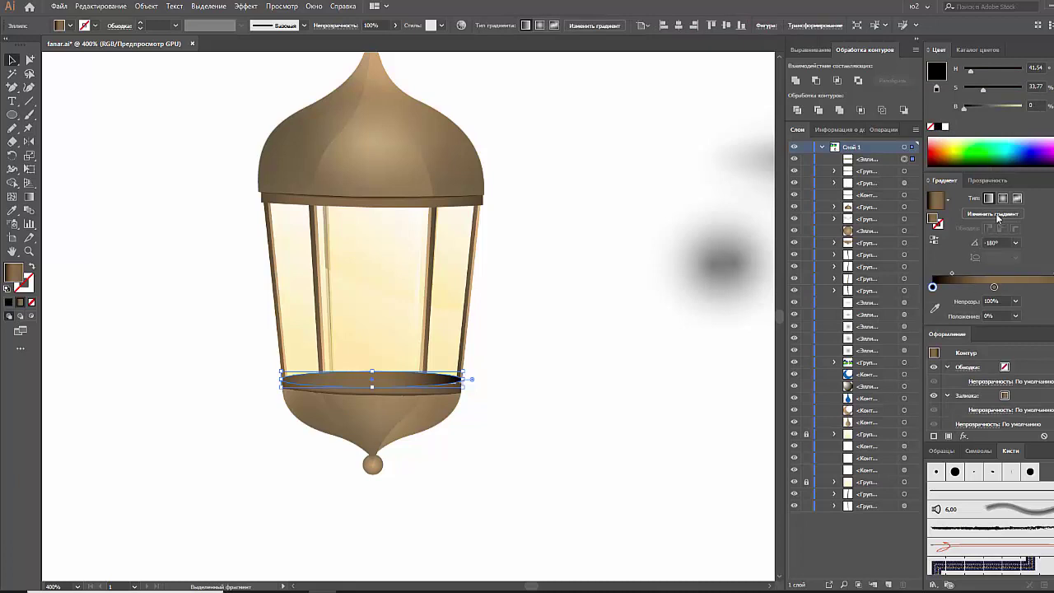
left_click_drag(952, 273, 977, 275)
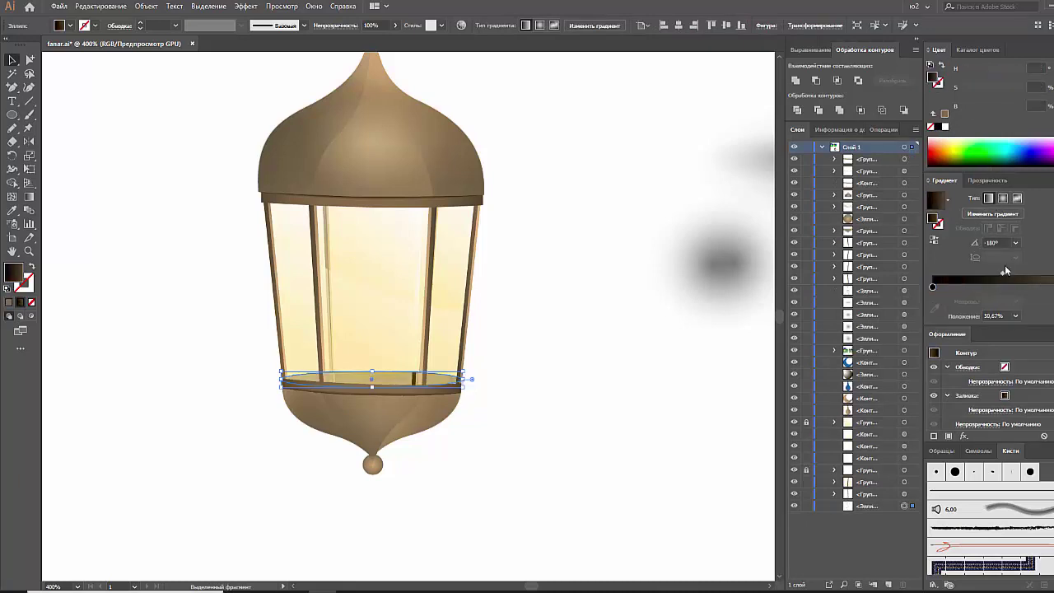
key("ctrl+shift+bracketleft")
left_click(933, 239)
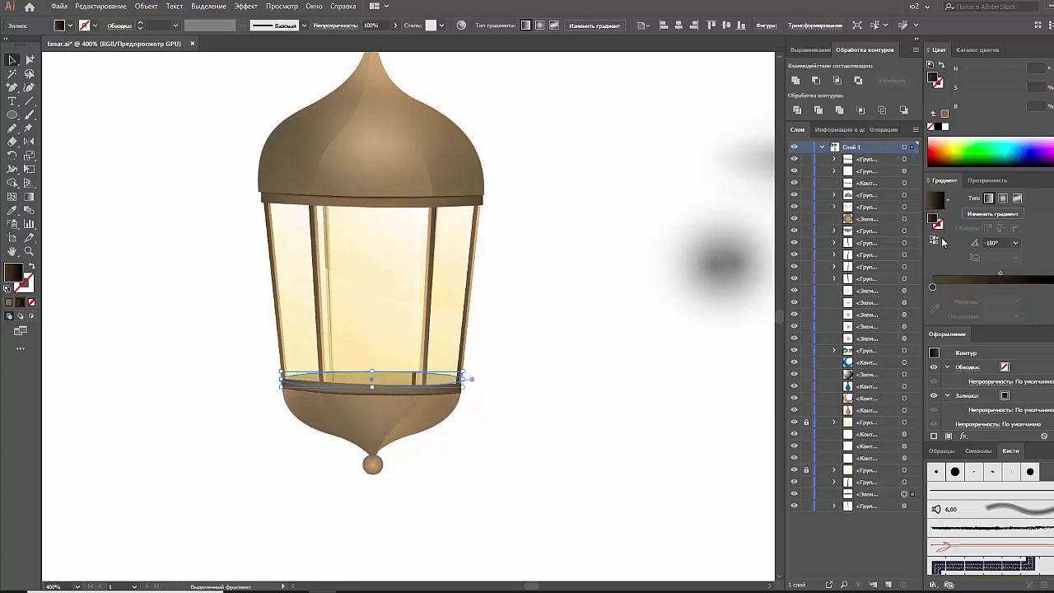
key("ctrl+bracketright")
key("ctrl+bracketright")
key("ctrl+bracketright")
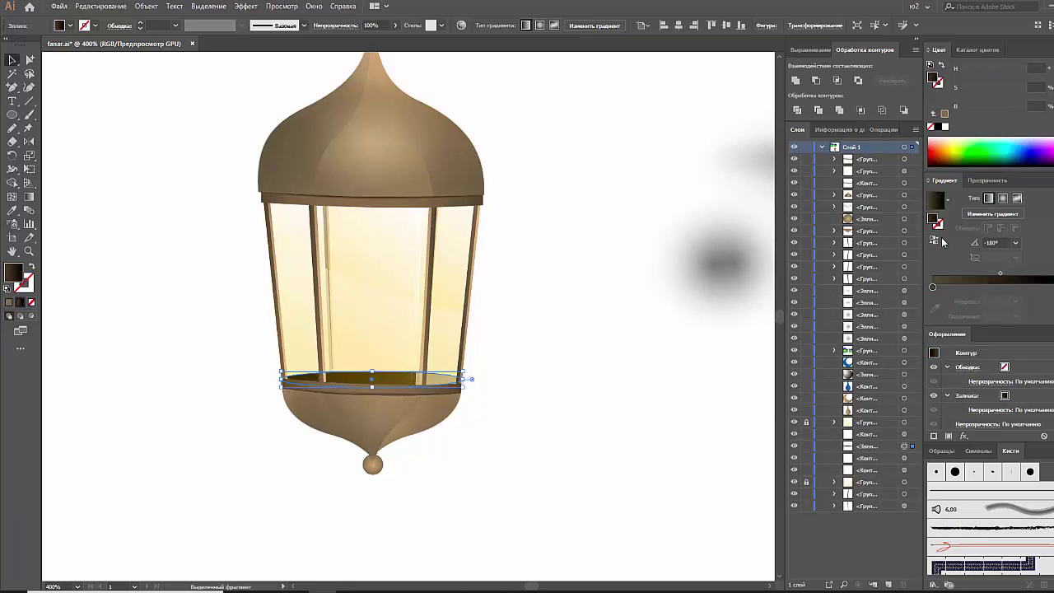
key("ctrl+bracketright")
key("ctrl+bracketright")
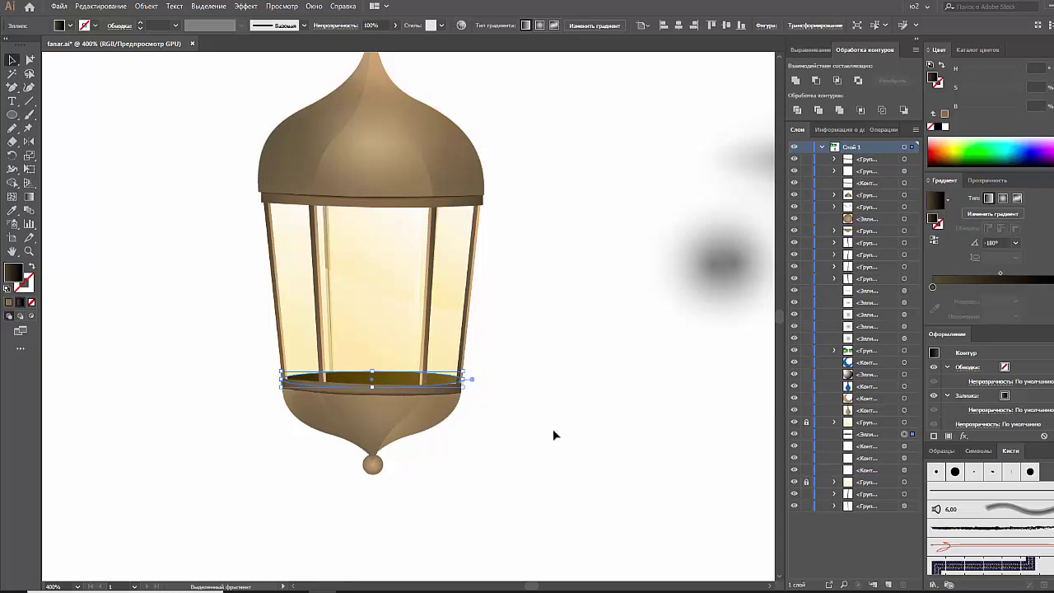
Step: Select the lower bowl and glass body together, then clear the selection
left_click(536, 437)
left_click(431, 437)
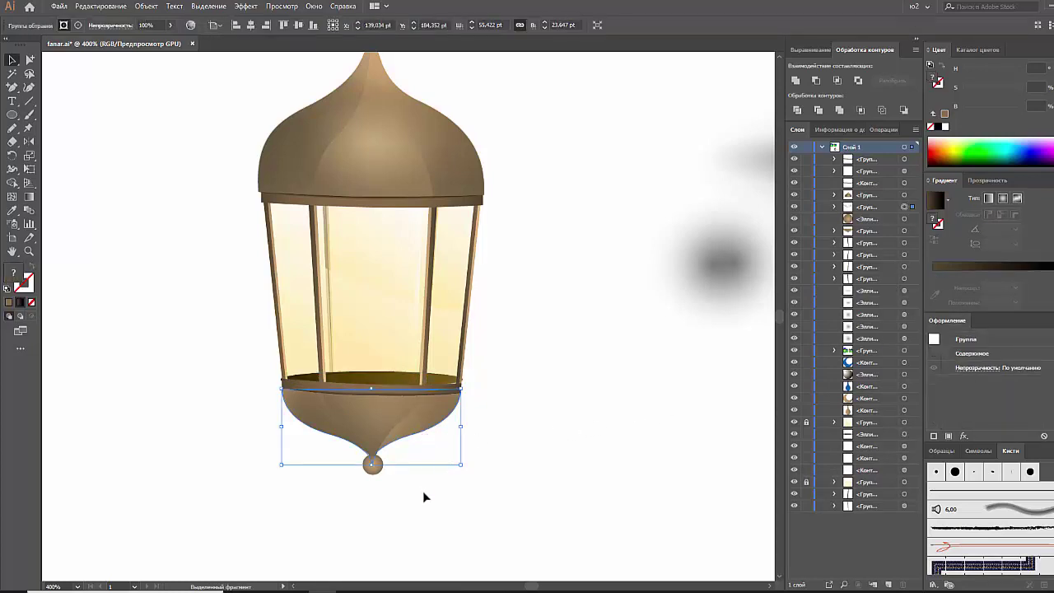
left_click_drag(457, 477, 412, 405)
left_click(424, 429, "shift")
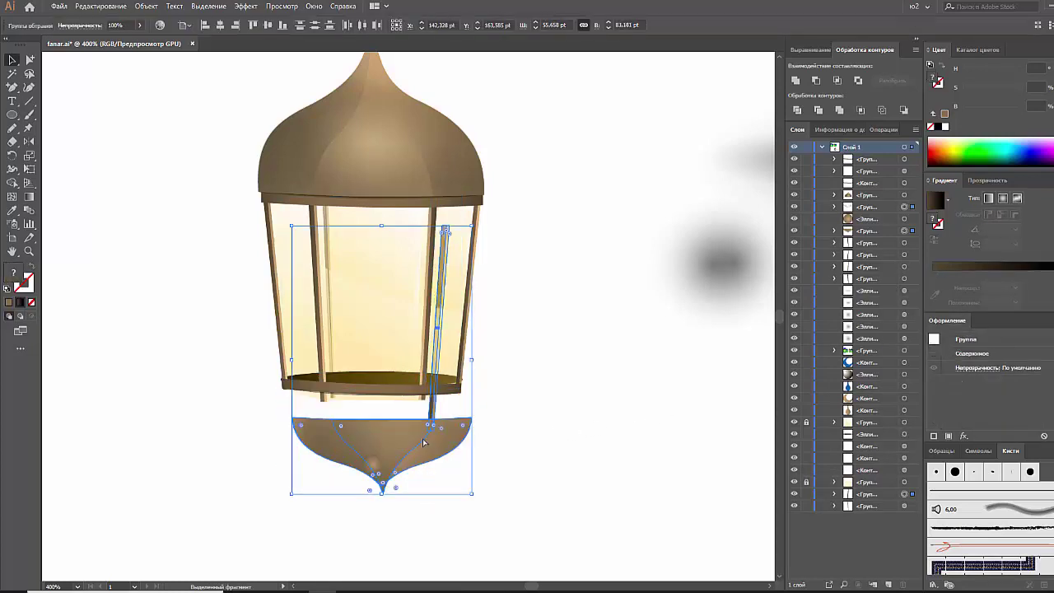
left_click(476, 447)
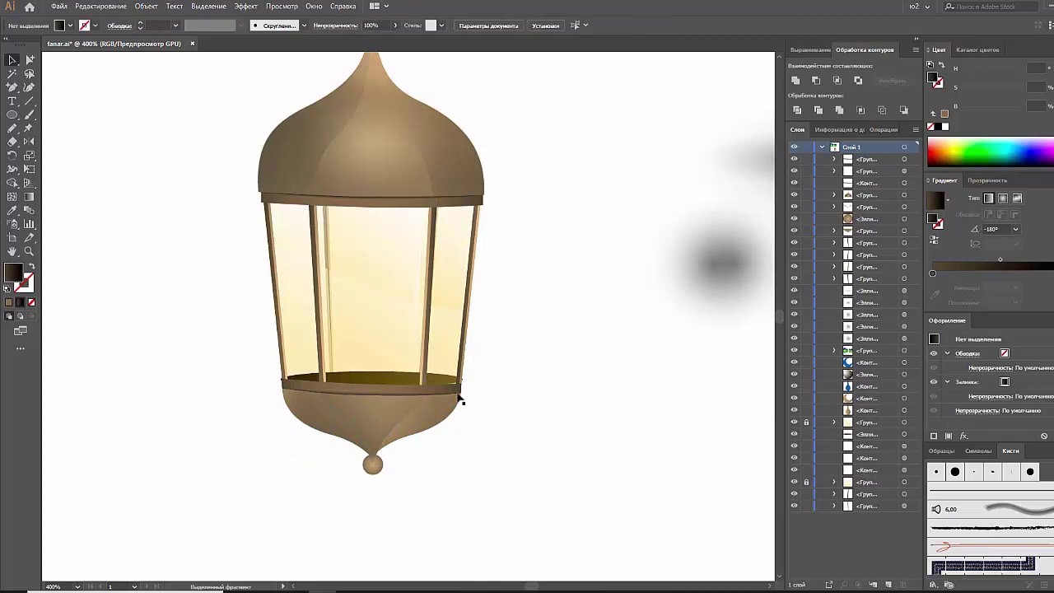
Step: Draw a black-to-brown gradient rectangle over the glass and nudge it up twice
left_click(12, 115)
left_click(66, 111)
left_click_drag(198, 192, 548, 392)
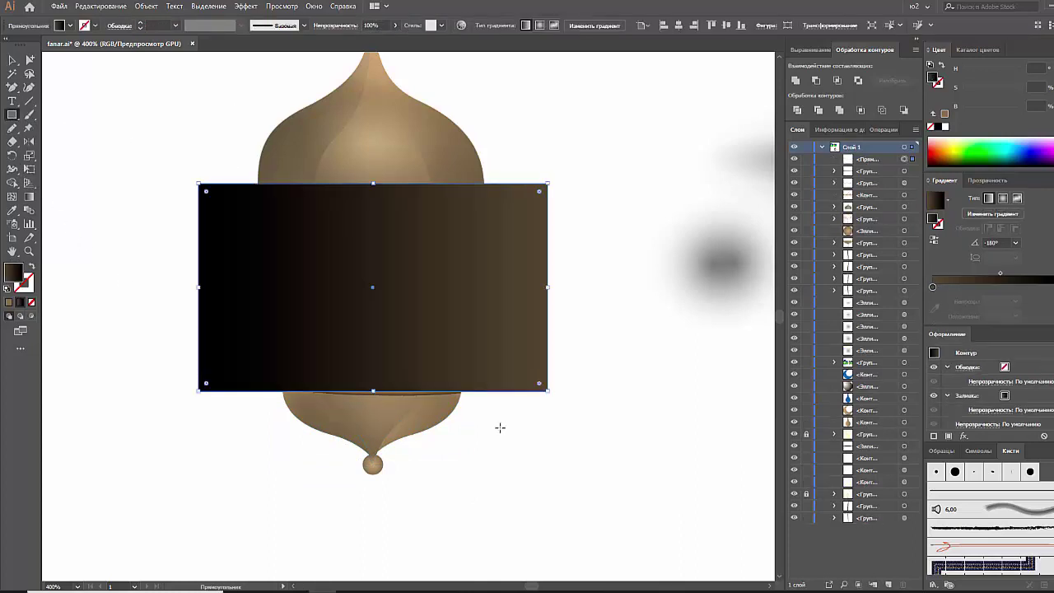
key("v")
key("ctrl+h")
left_click(487, 372)
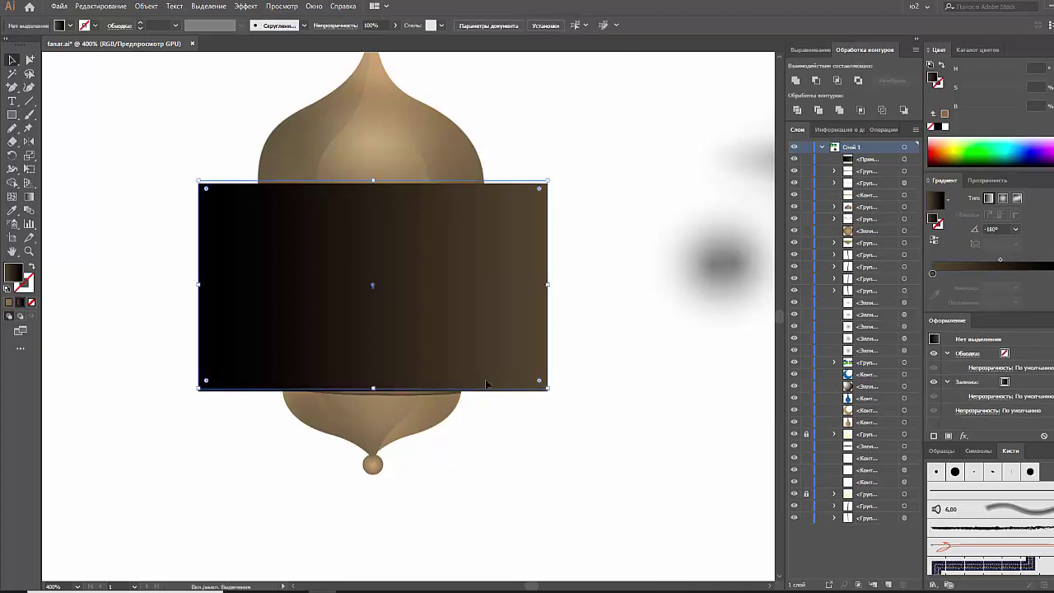
key("Up")
key("Up")
key("Up")
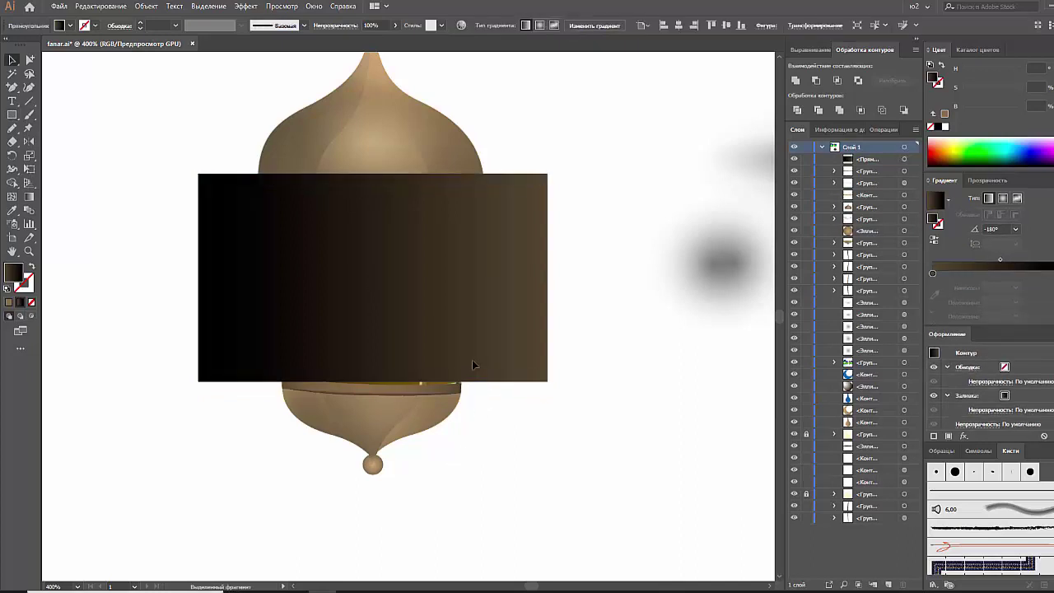
key("Up")
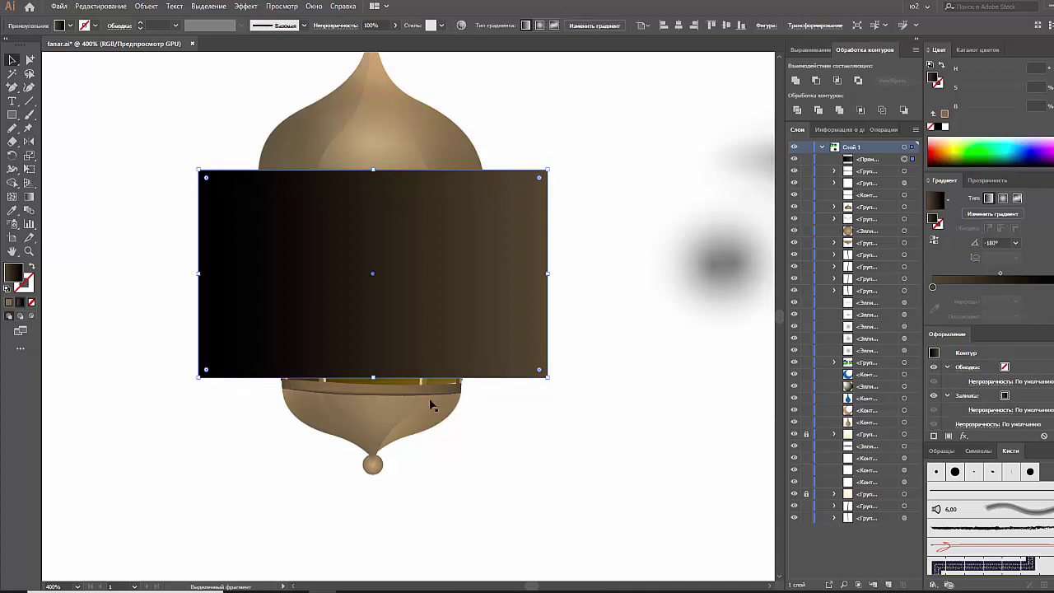
Step: Select only the lower bulb group and rotate it slightly
left_click(429, 399)
left_click_drag(484, 484, 275, 390)
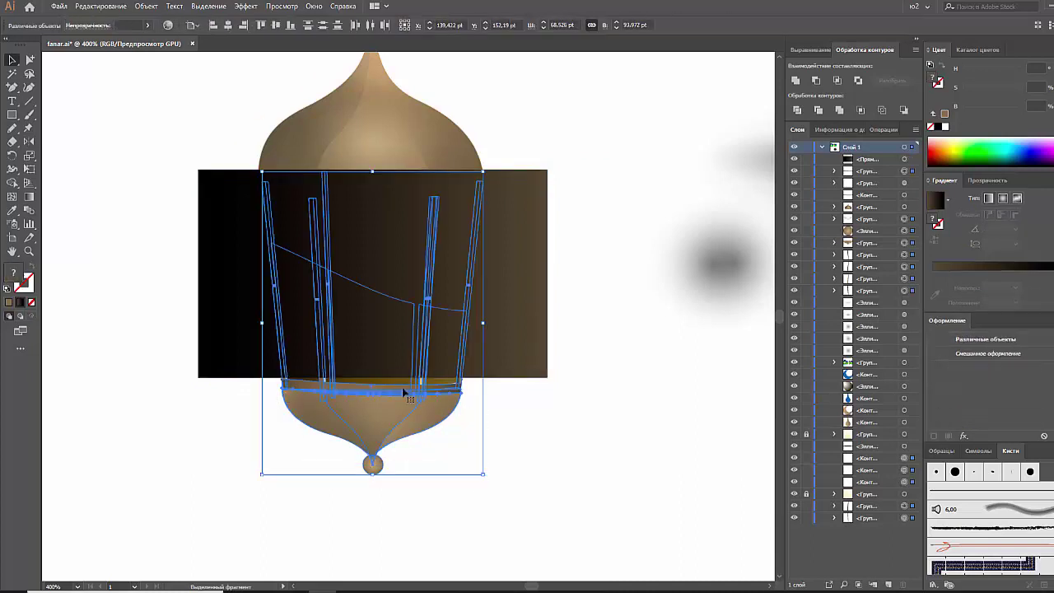
left_click(459, 371, "shift")
left_click(468, 412)
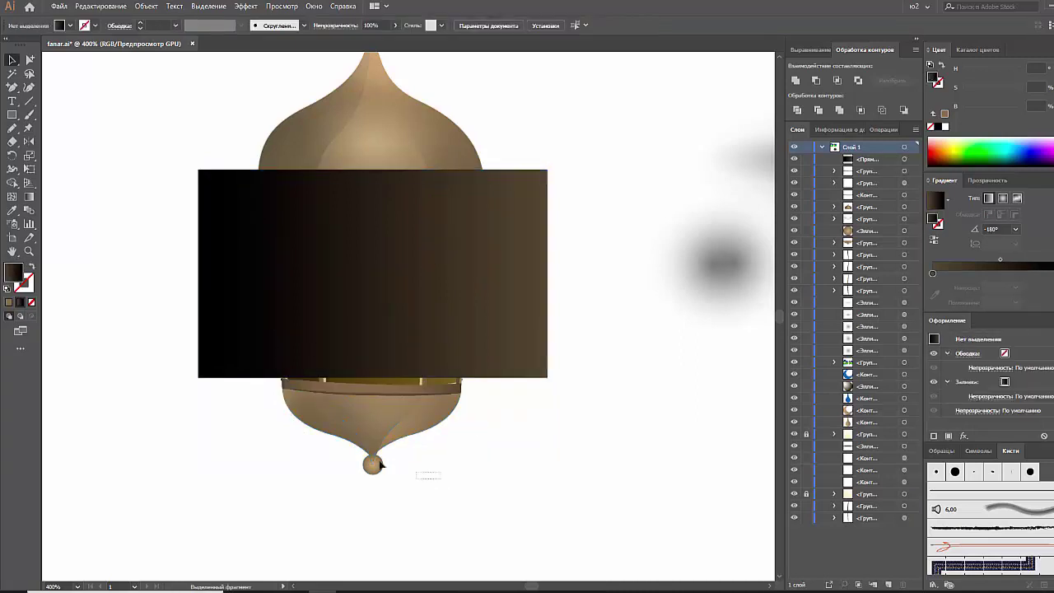
left_click_drag(415, 477, 329, 437)
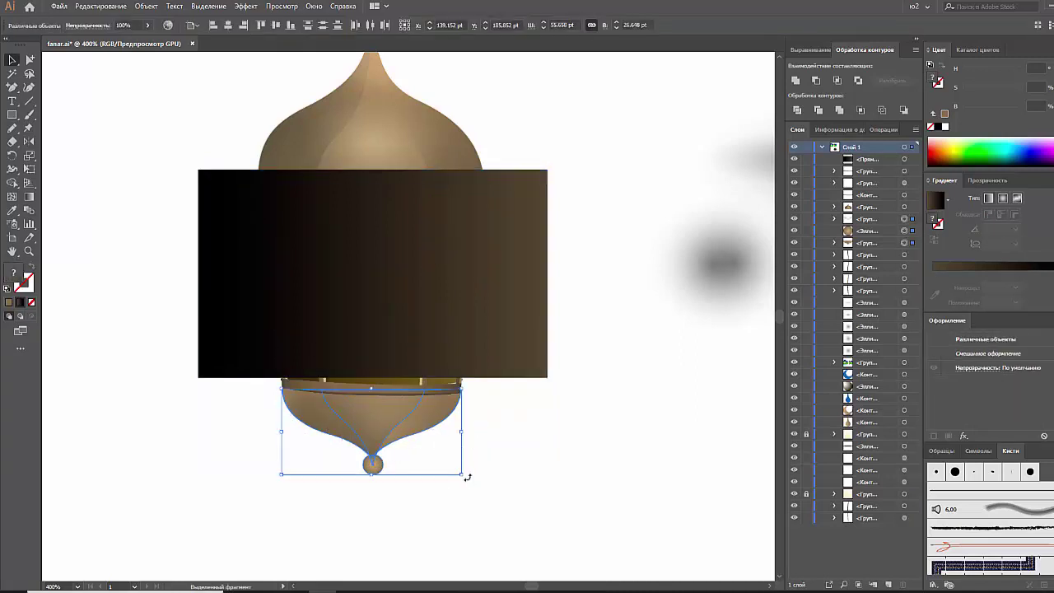
left_click_drag(467, 477, 466, 479)
key("ctrl+plus")
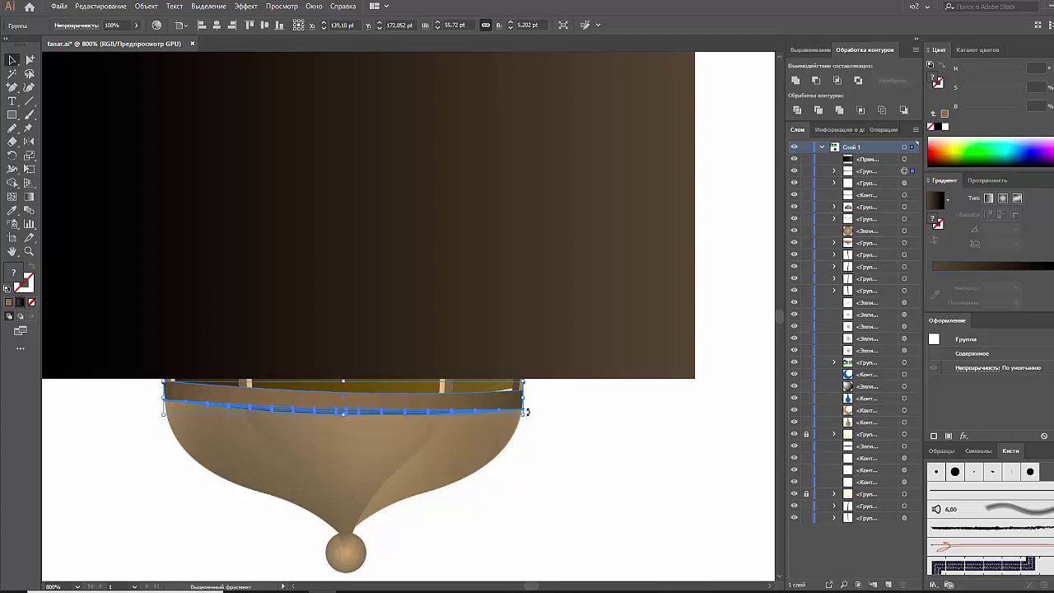
left_click_drag(527, 412, 530, 413)
left_click(539, 426)
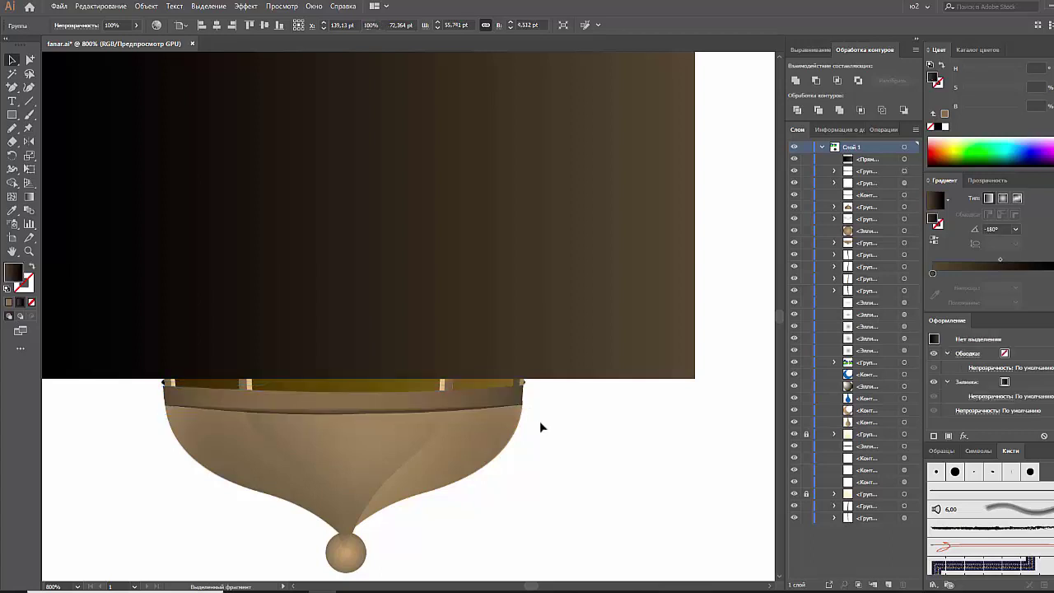
left_click(500, 402)
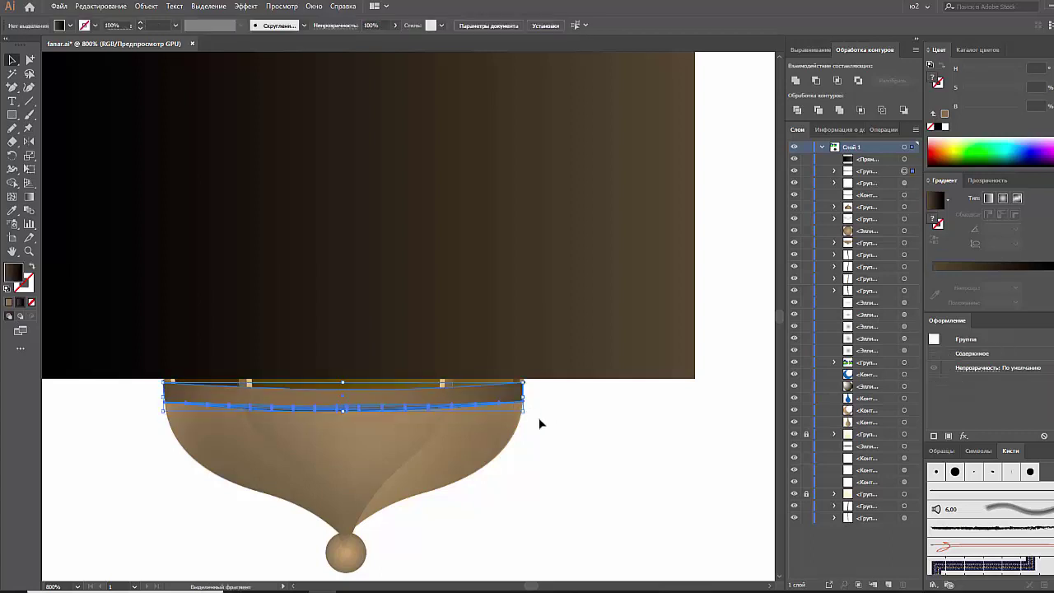
left_click(557, 417)
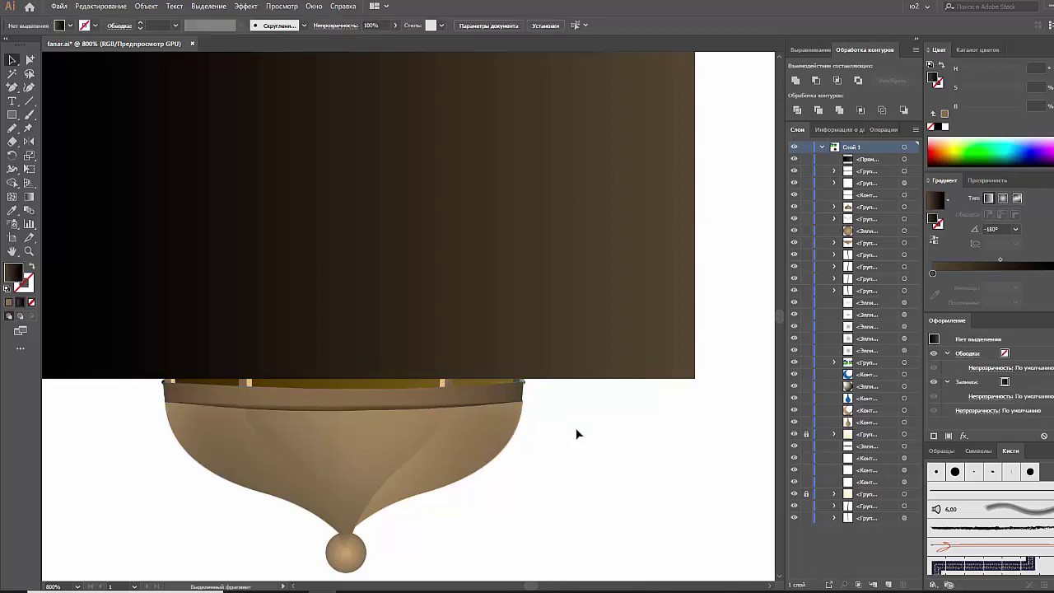
left_click(577, 369)
key("Delete")
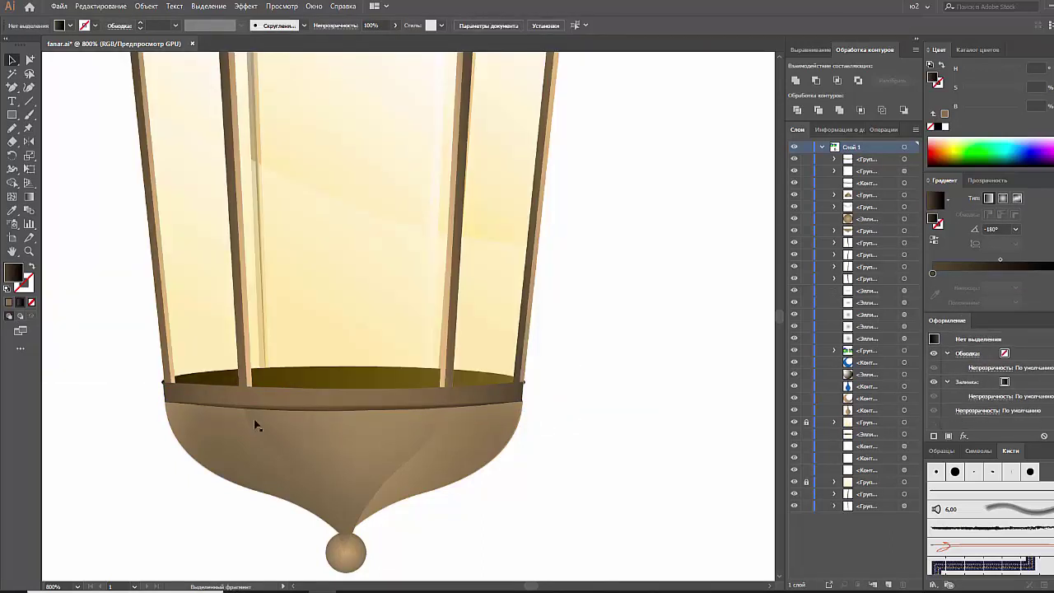
left_click(164, 387)
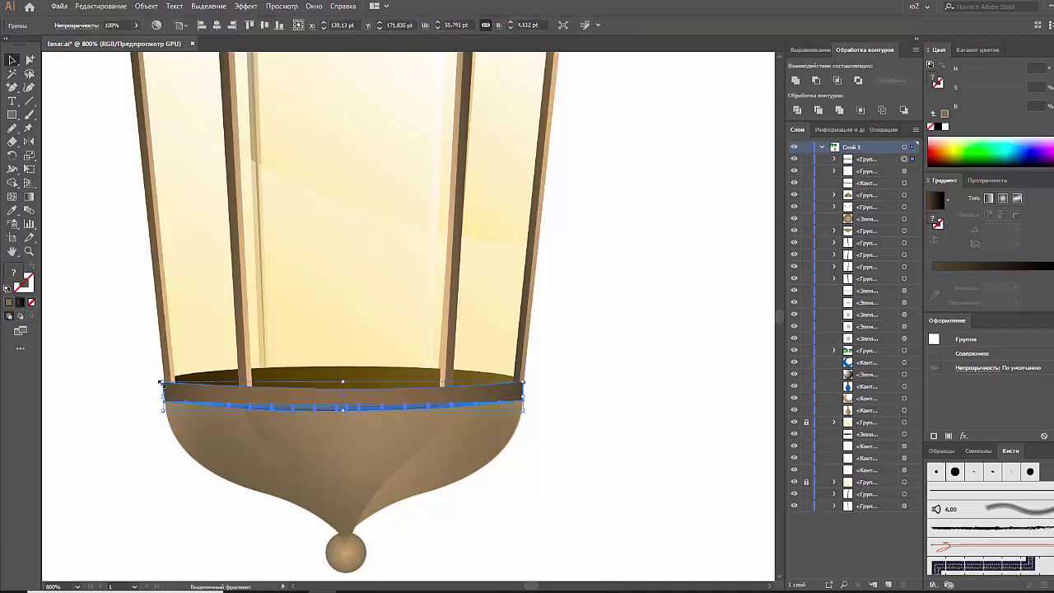
left_click(272, 384)
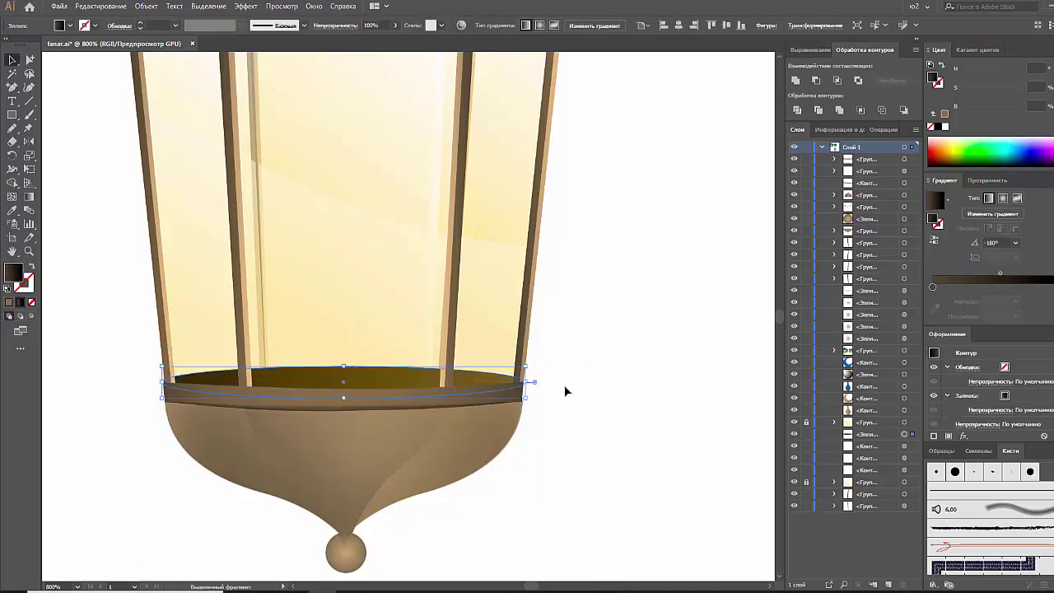
left_click_drag(526, 382, 528, 383)
left_click(574, 393)
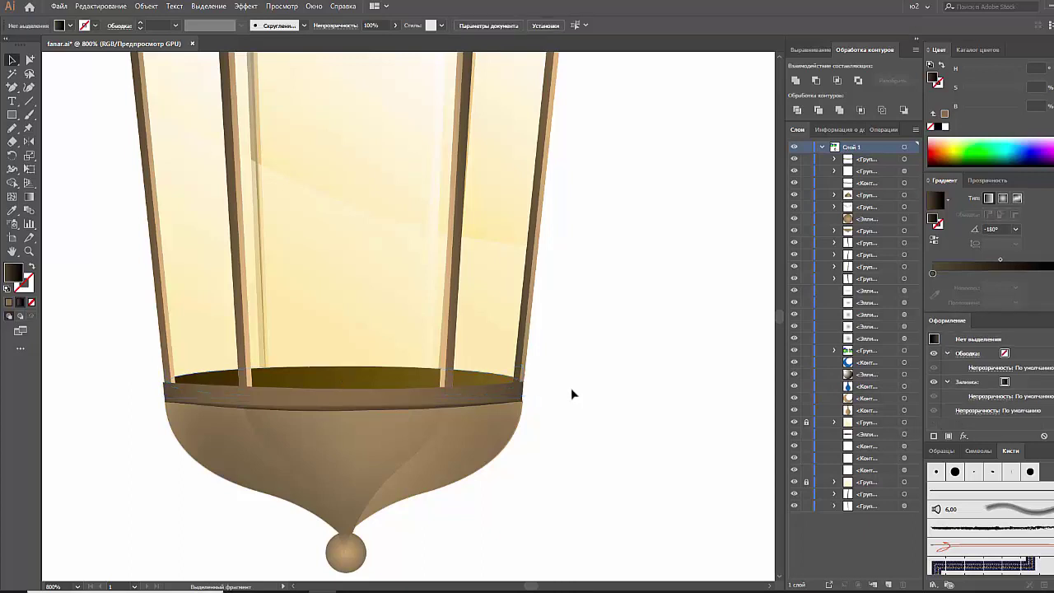
left_click(366, 382)
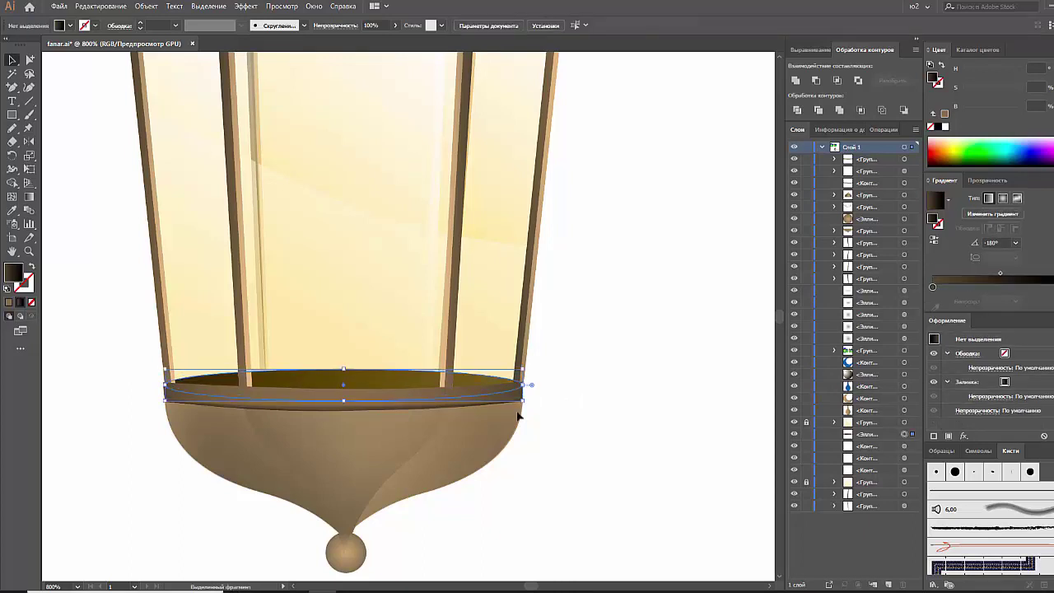
left_click(572, 417)
left_click(507, 402)
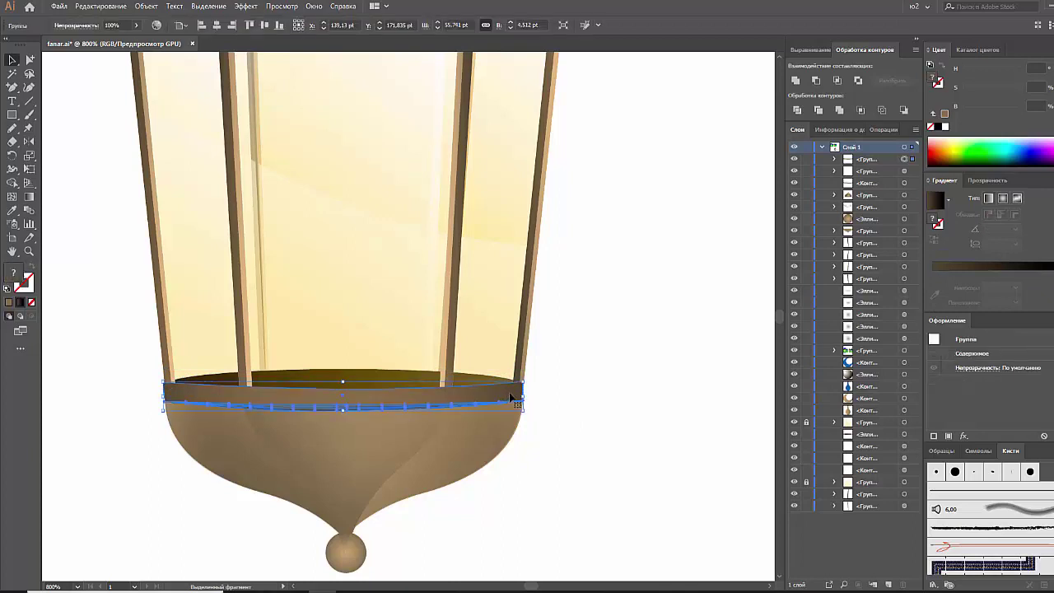
left_click(517, 395)
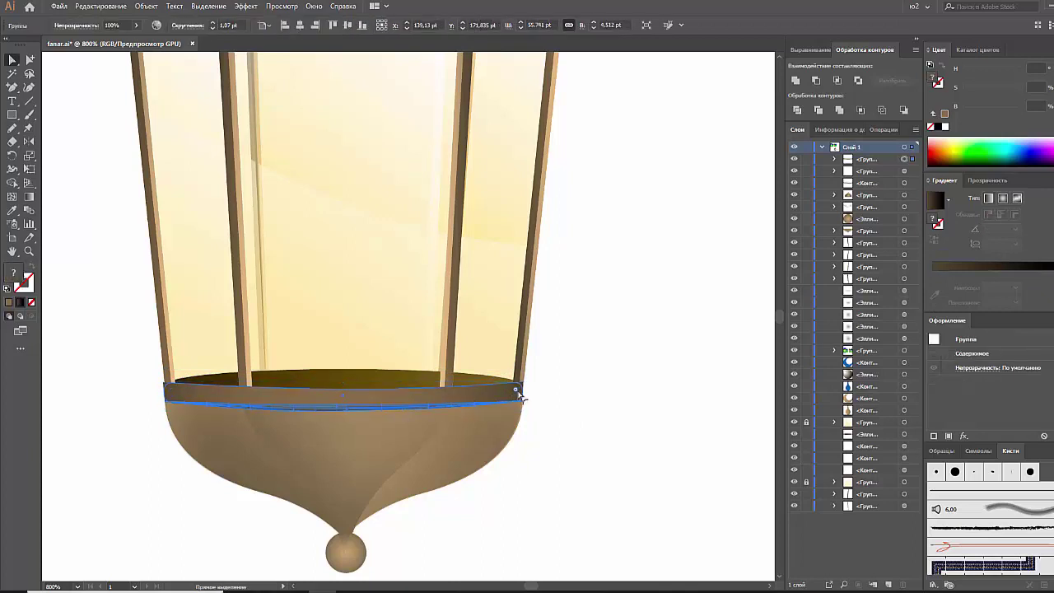
left_click(560, 401)
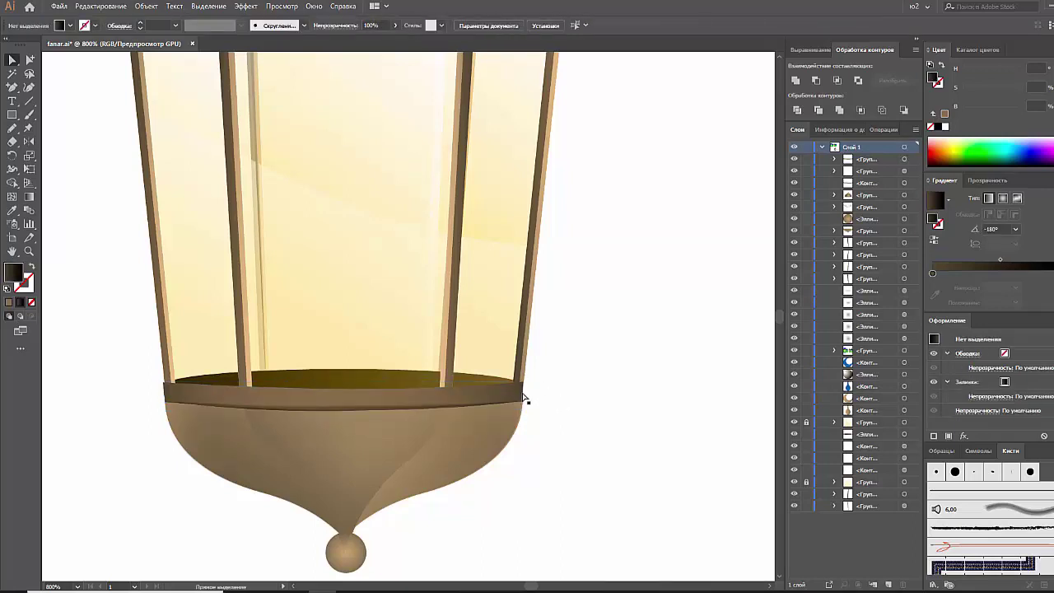
left_click(522, 396)
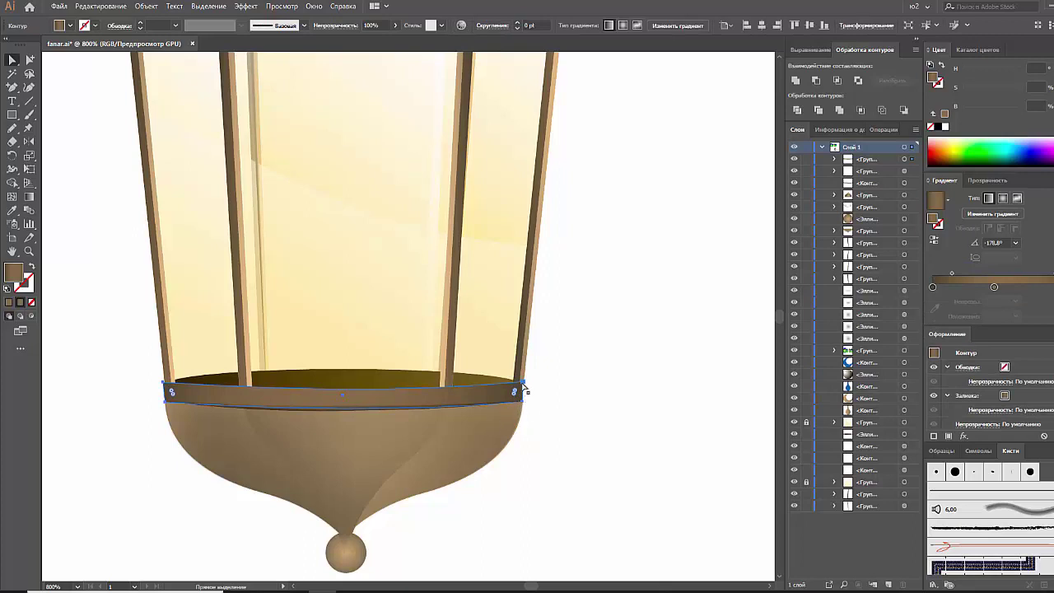
Step: Nudge the rim band's left corner point slightly to the right
key("ctrl")
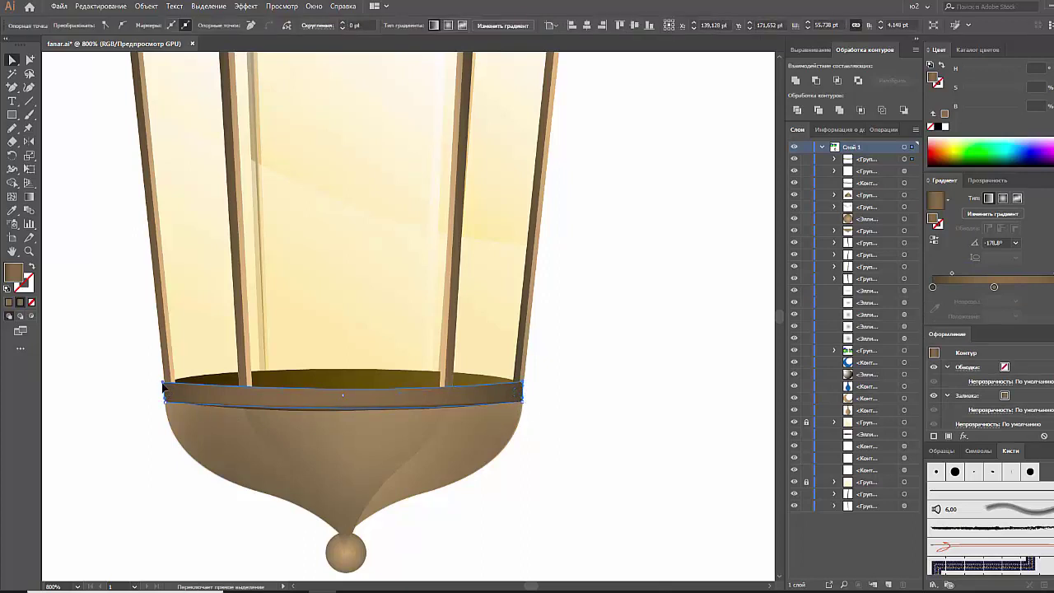
left_click(164, 393, "ctrl")
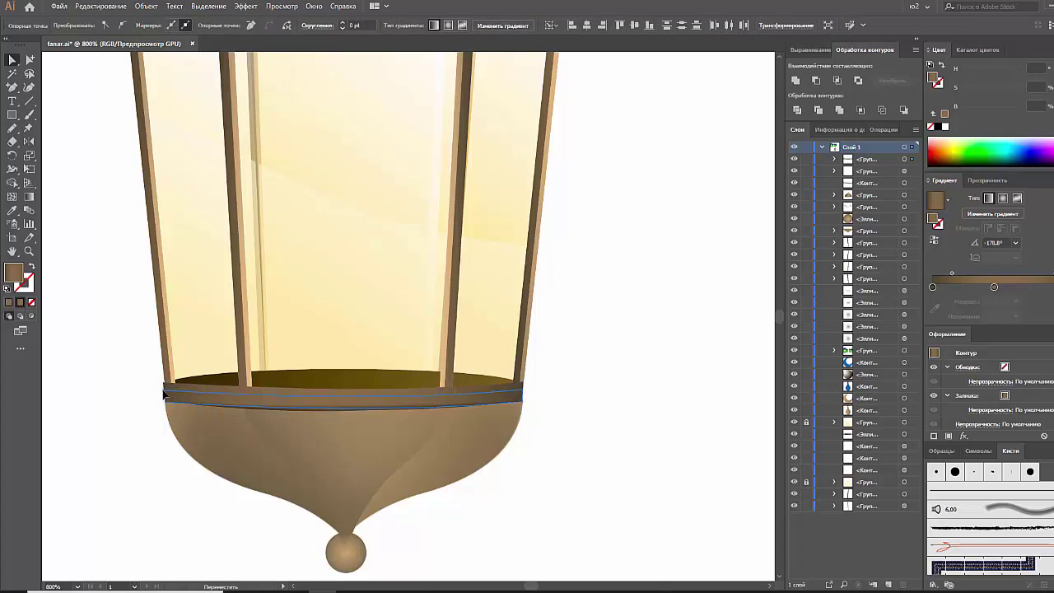
left_click(165, 395)
left_click(549, 410)
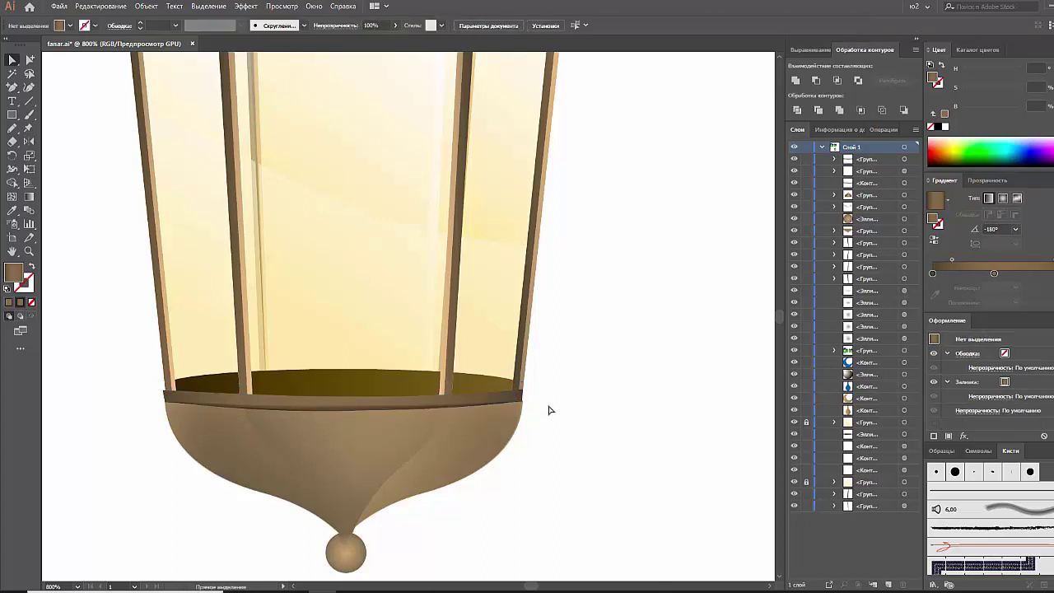
scroll(146, 405, "up", 3)
left_click(212, 356)
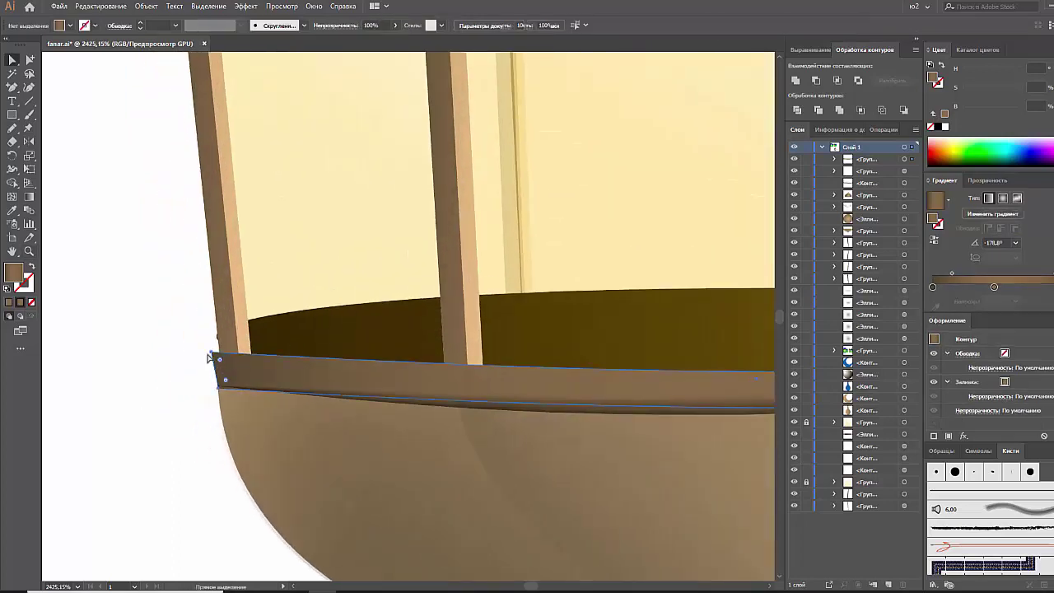
left_click_drag(212, 357, 218, 357)
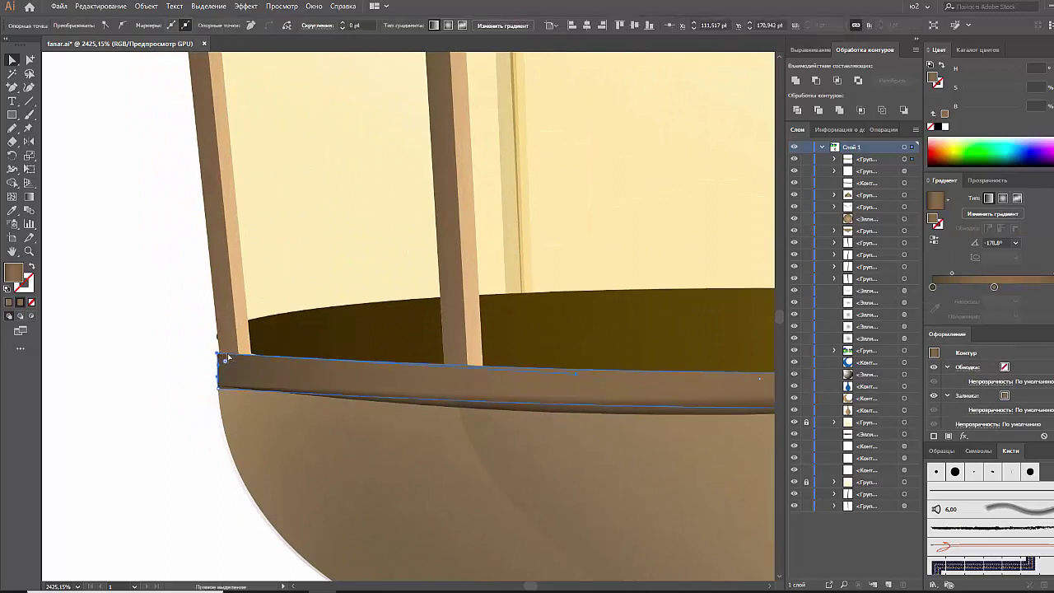
Step: Add an anchor to the floor ellipse's left curve and pull that end down behind the rim
left_click(200, 367)
left_click(233, 339)
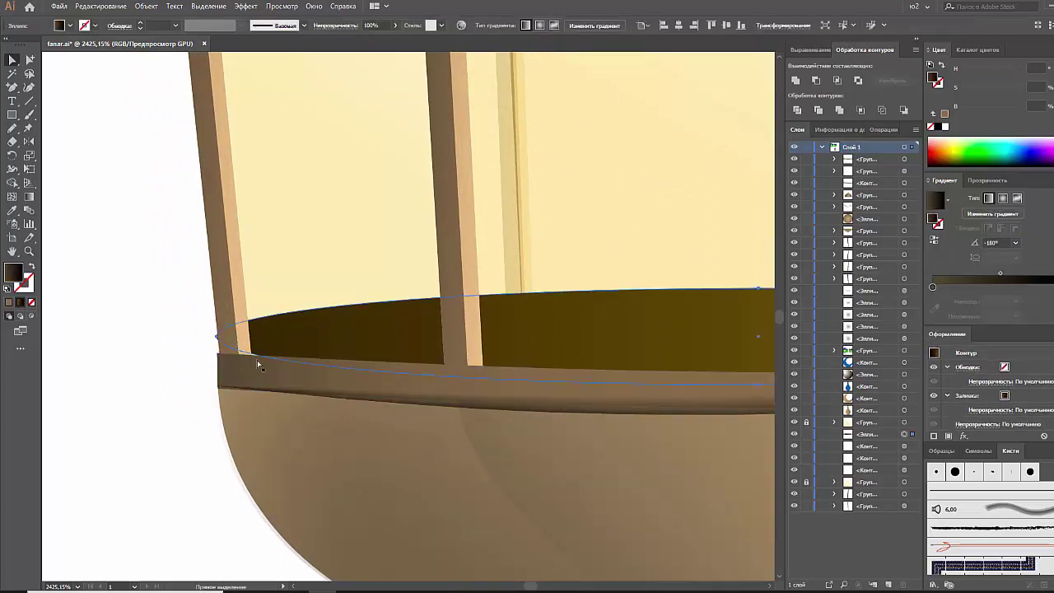
key("p")
left_click(255, 359)
key("a")
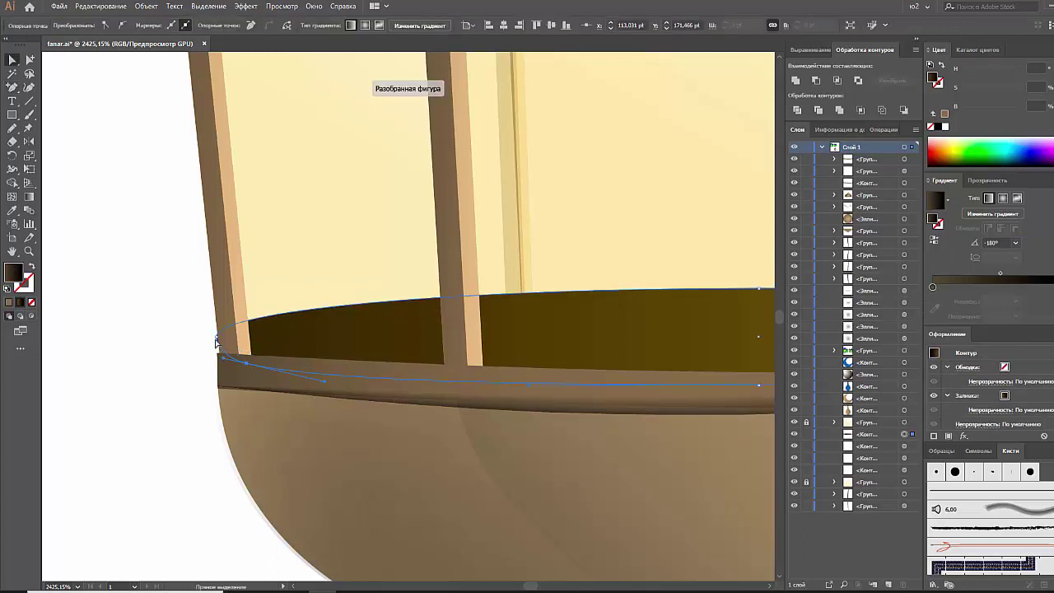
left_click_drag(216, 340, 223, 356)
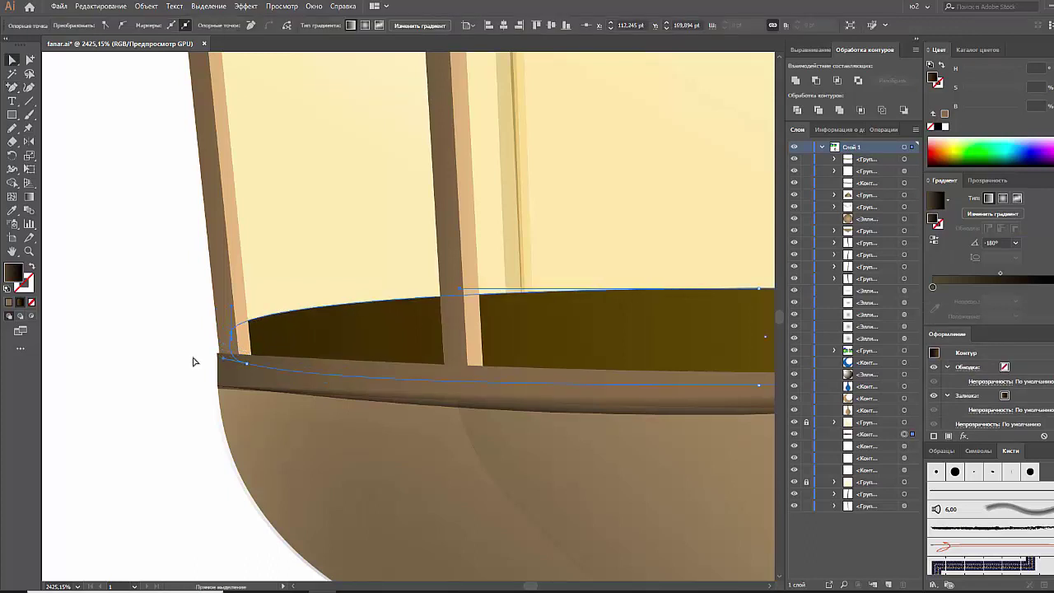
Step: Shift the rim band's top-left corner point slightly left, then deselect
left_click(219, 357)
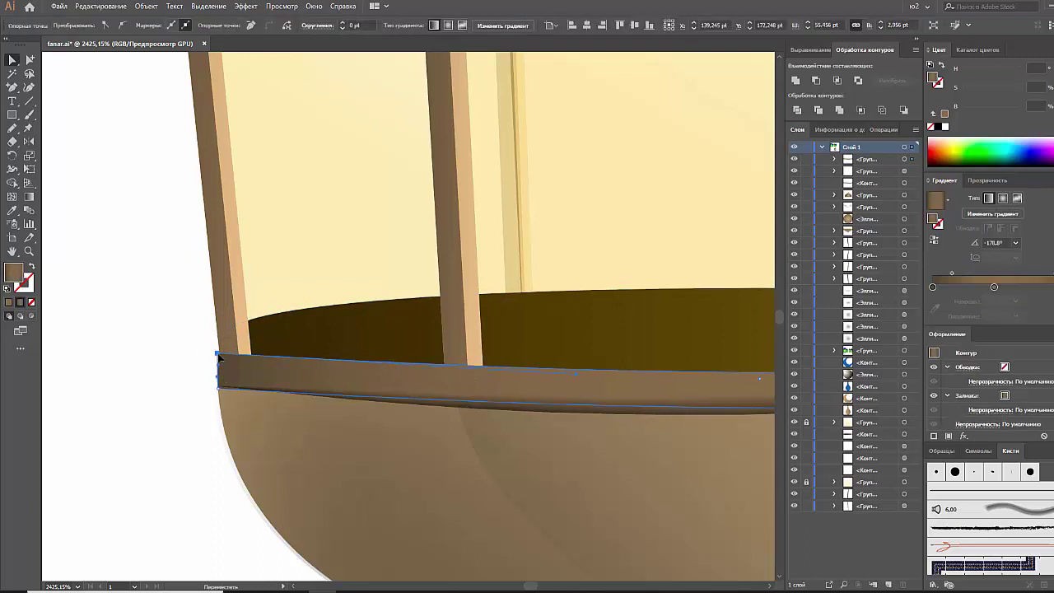
left_click(219, 356)
left_click_drag(217, 372, 214, 370)
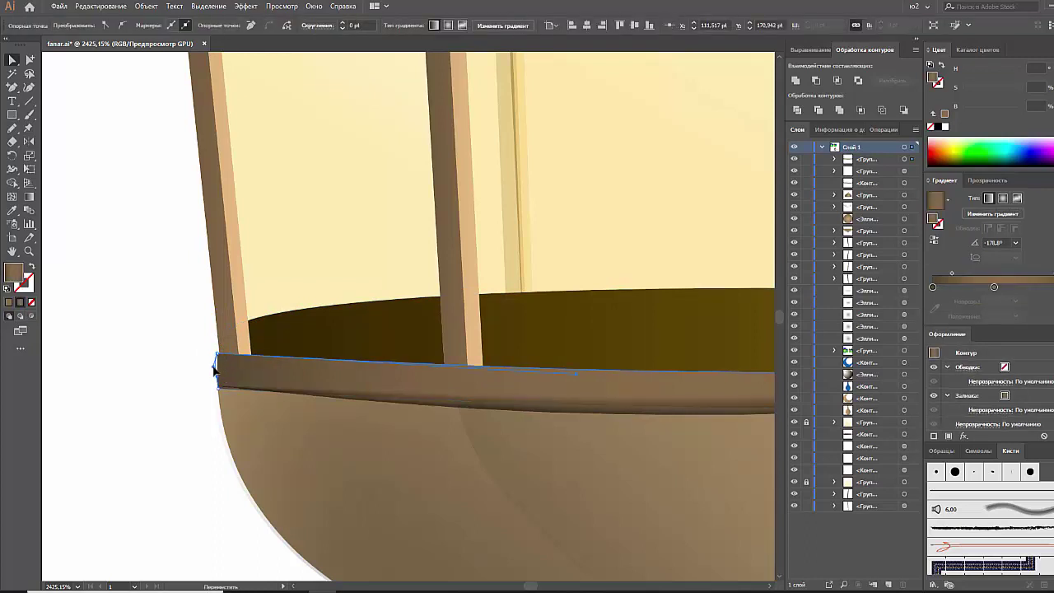
left_click(181, 371)
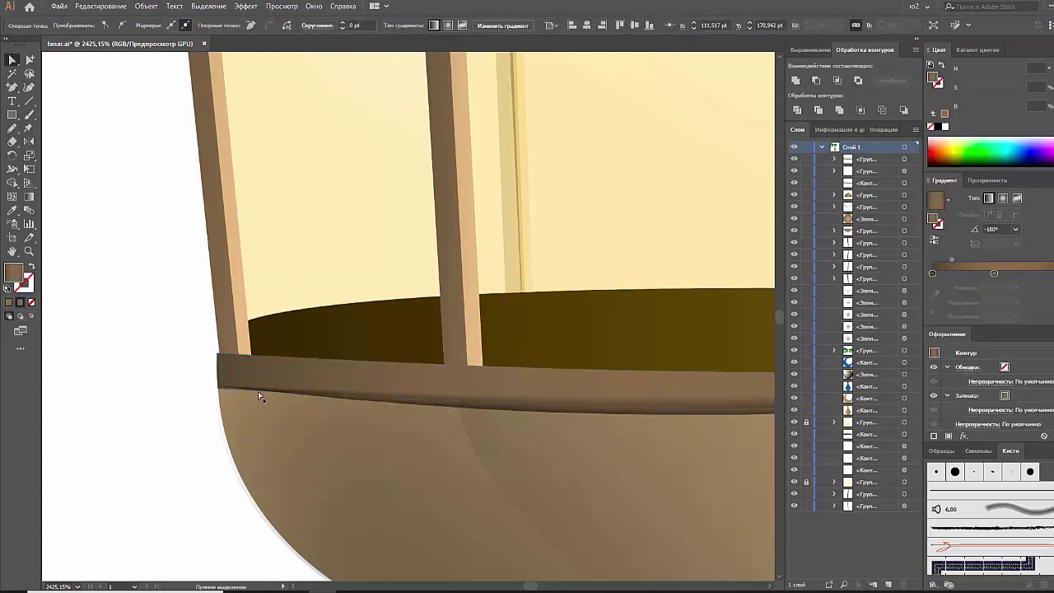
Step: Pan to the lantern's right edge to check the floor ellipse there
scroll(504, 431, "right", 1)
left_click_drag(505, 431, 111, 439)
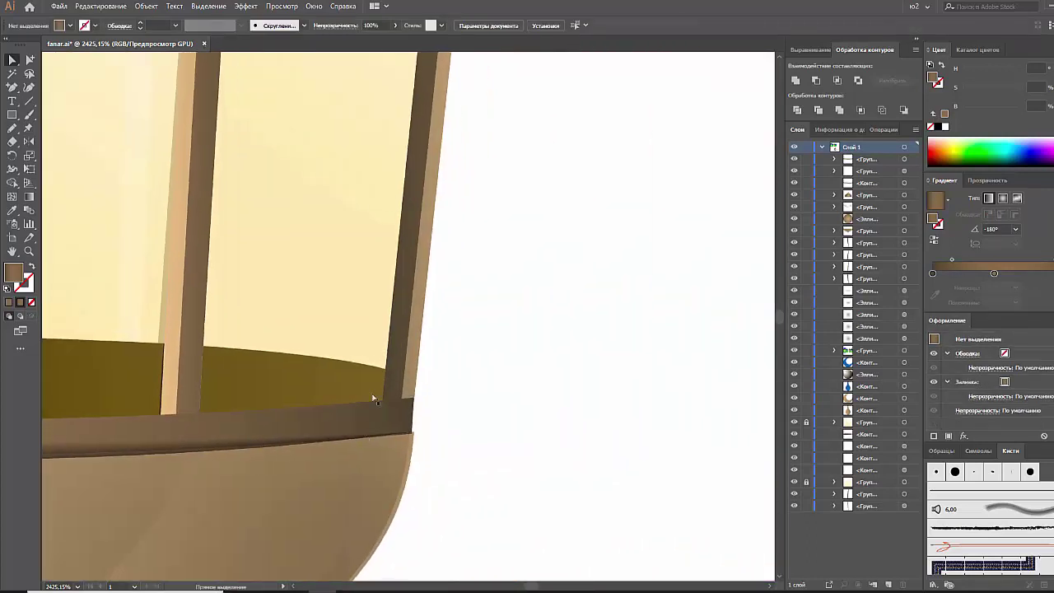
left_click(367, 393)
left_click(475, 426)
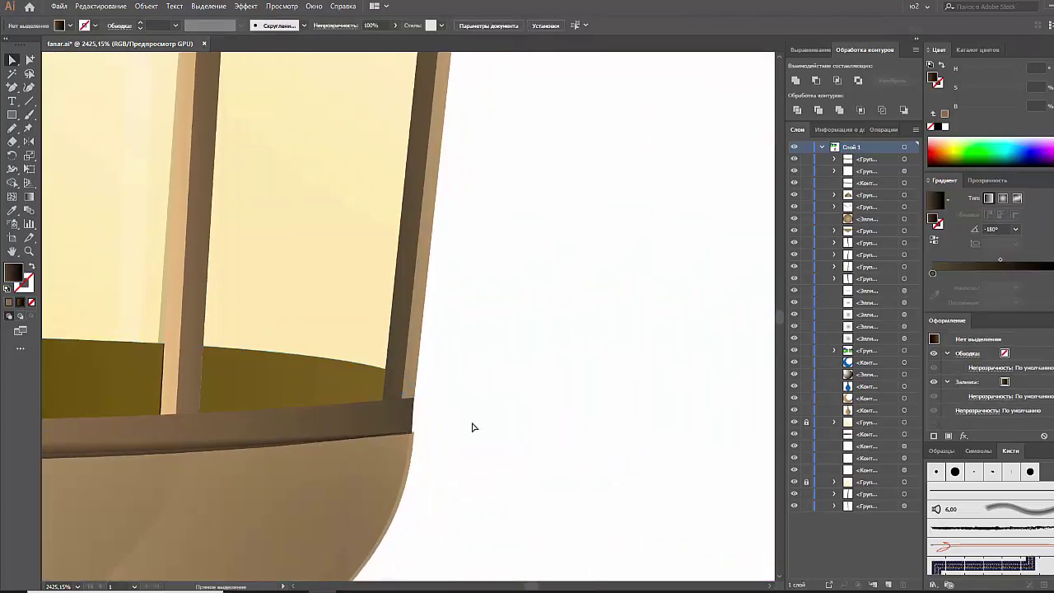
scroll(472, 427, "down", 1)
scroll(473, 427, "up", 1)
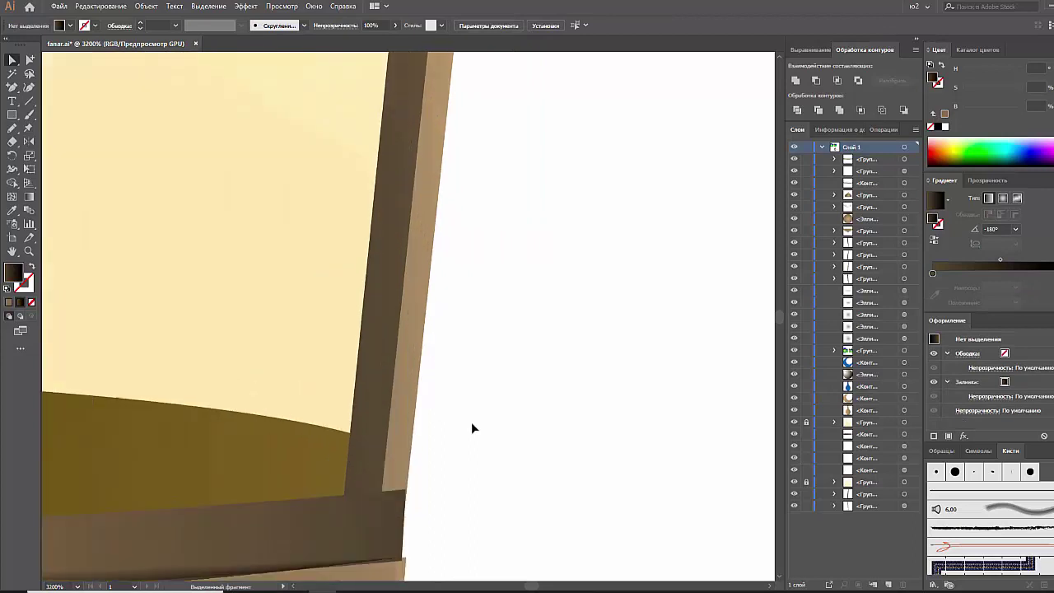
Step: Zoom out to frame the whole lantern, zoom back in, and select the bottom rim band
key("ctrl+minus")
key("ctrl+minus")
key("ctrl+minus")
key("ctrl+minus")
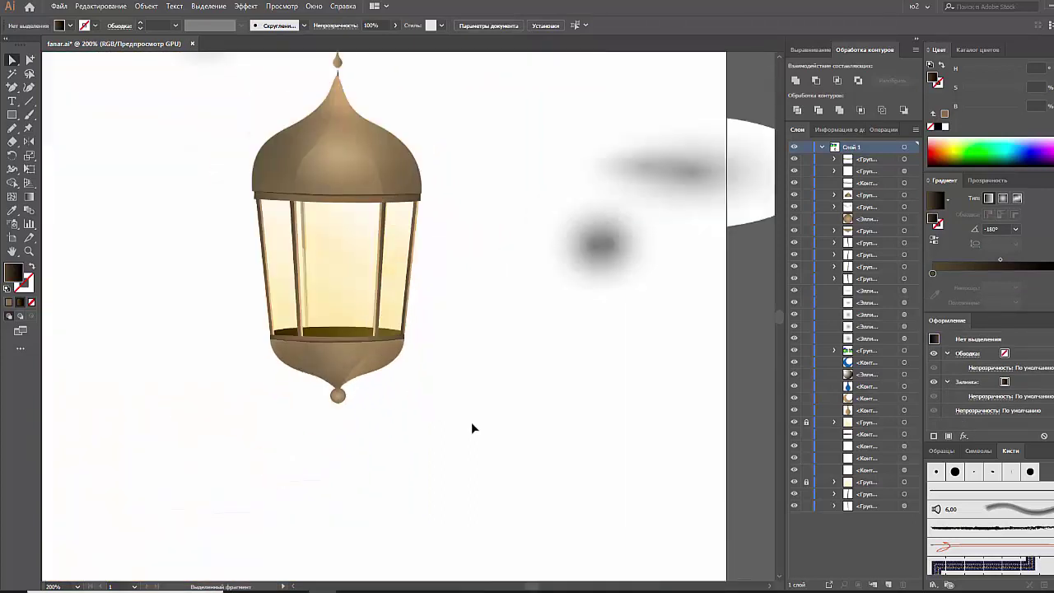
left_click_drag(443, 362, 468, 411)
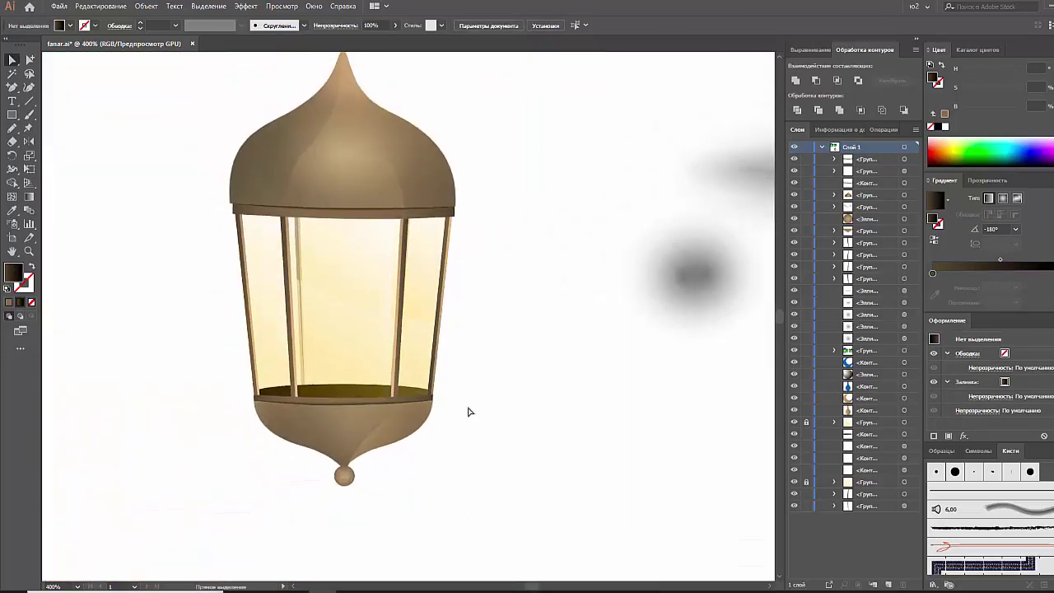
key("ctrl+plus")
left_click(421, 443)
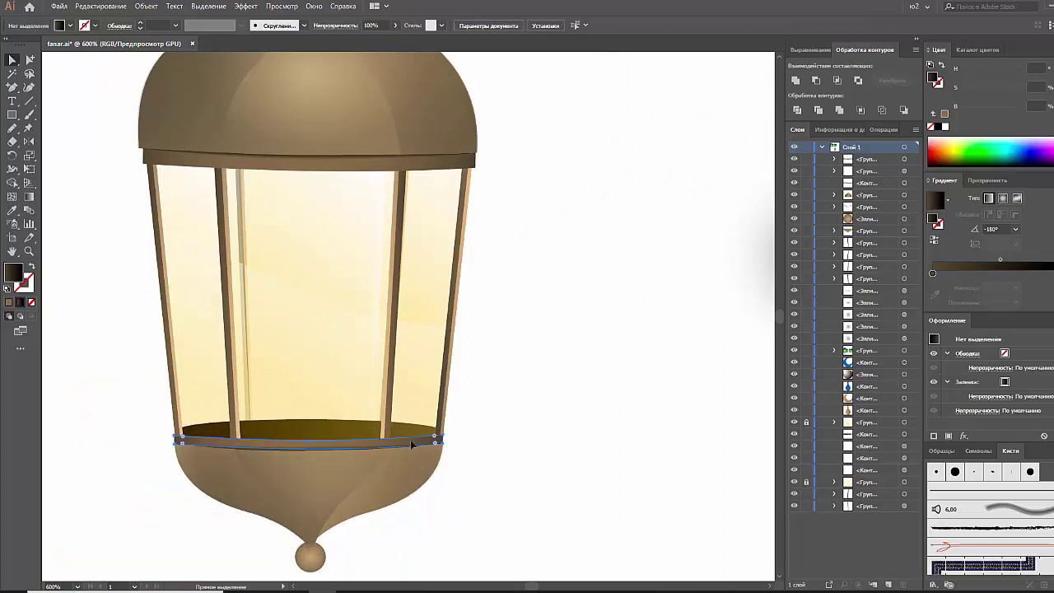
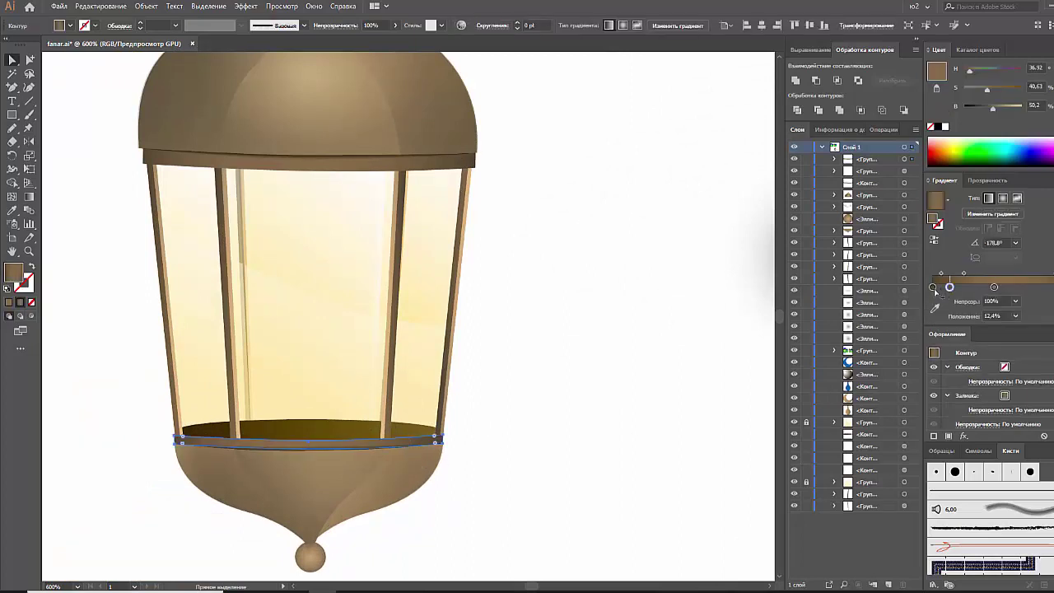
Step: Shift the rim gradient's first and middle stops inward and darken its end colour
mouse_move(932, 289)
left_mouse_down()
mouse_move(950, 288)
mouse_move(920, 293)
left_mouse_up()
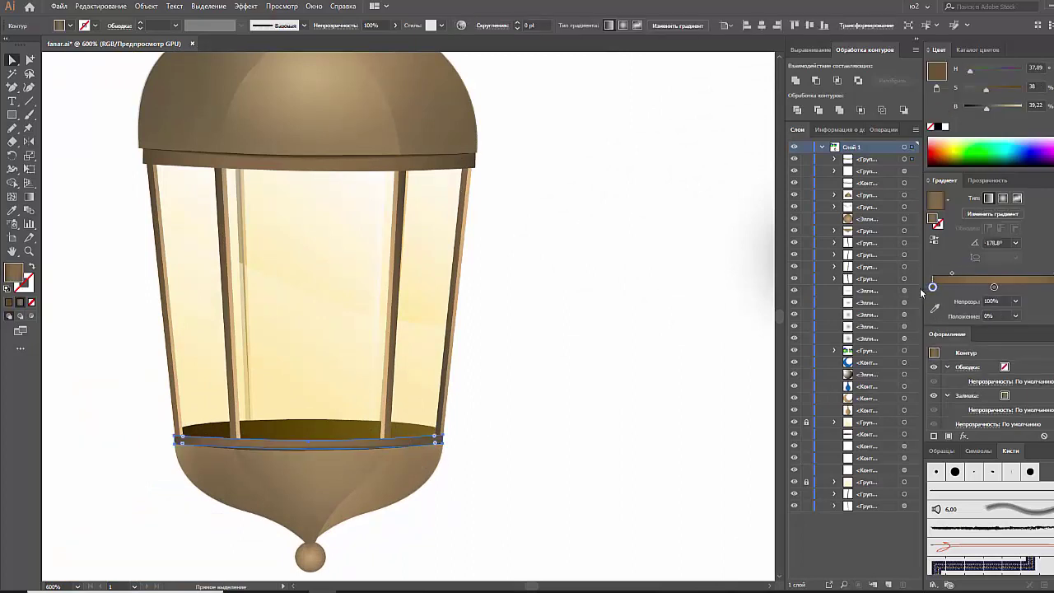
left_click_drag(995, 289, 983, 289)
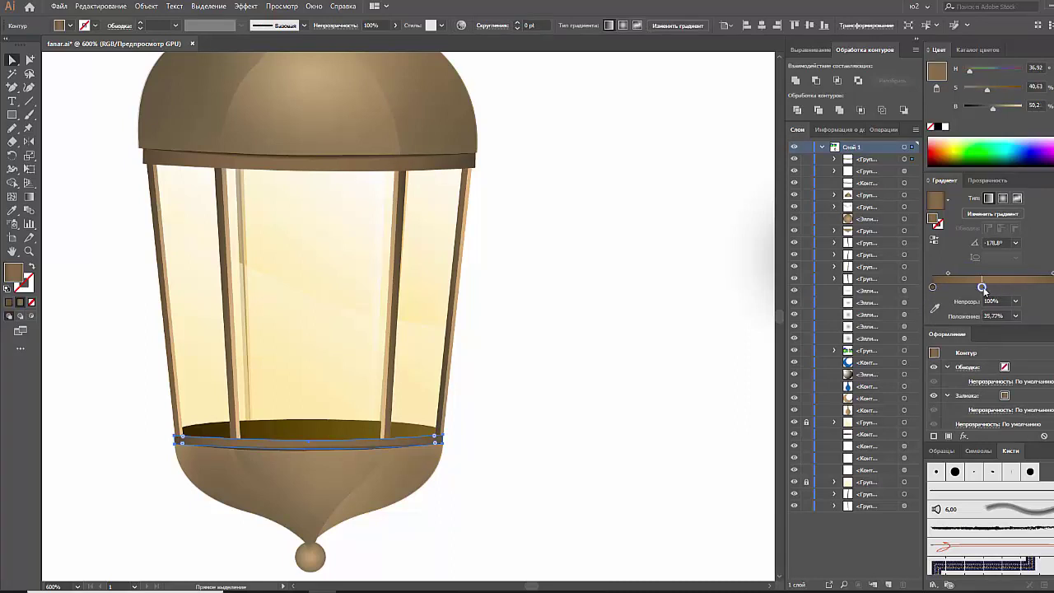
left_click(1052, 286)
left_click_drag(981, 109, 978, 109)
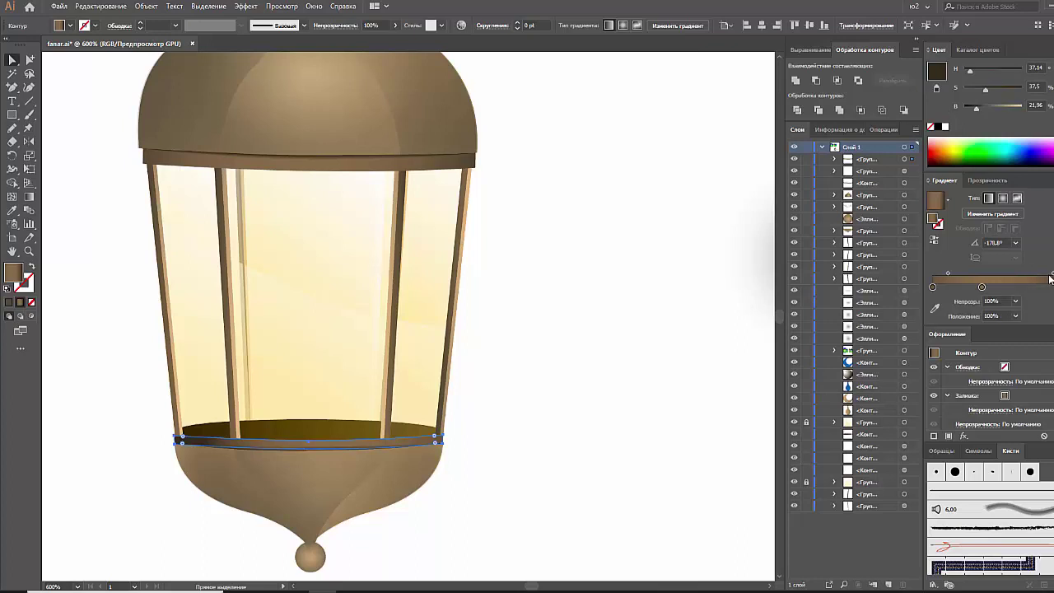
left_click_drag(1041, 273, 1033, 272)
left_click(624, 410)
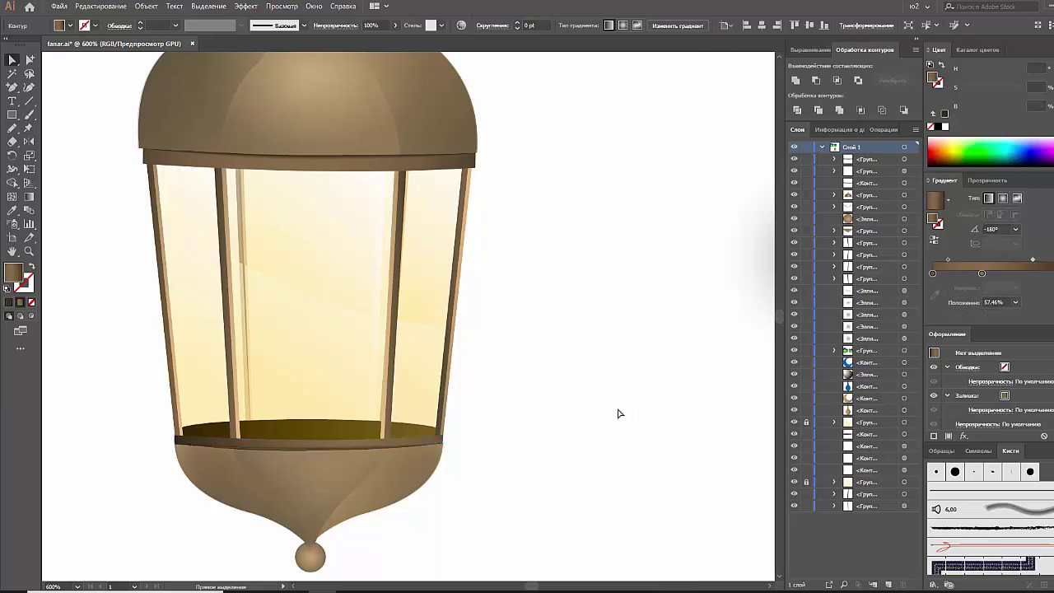
Step: Add a lighter sheen stop to the rim gradient and rebalance its blend midpoints
scroll(610, 424, "up", 1)
scroll(527, 445, "down", 1)
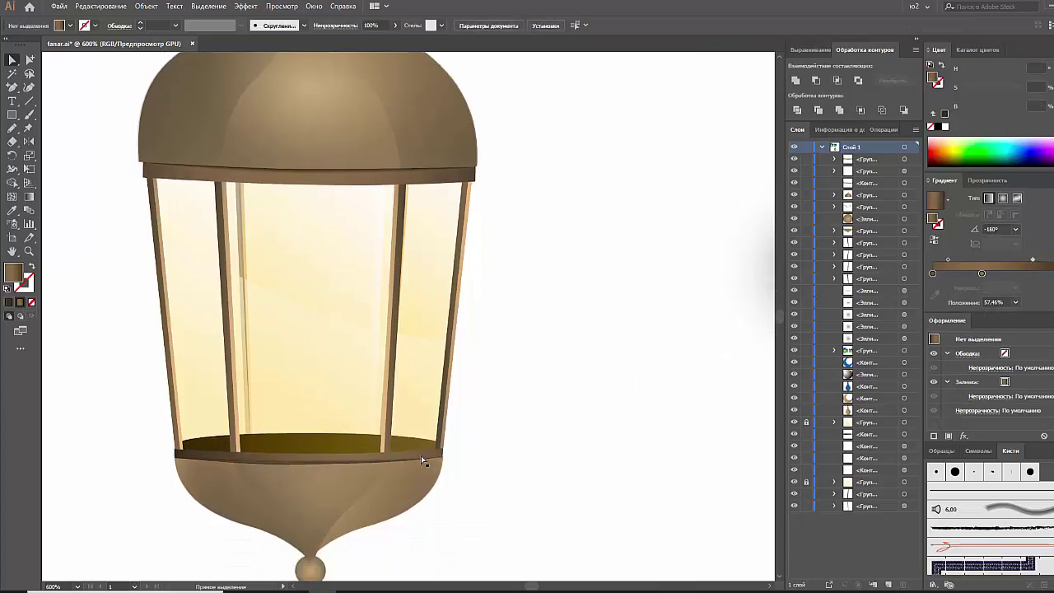
left_click(421, 455)
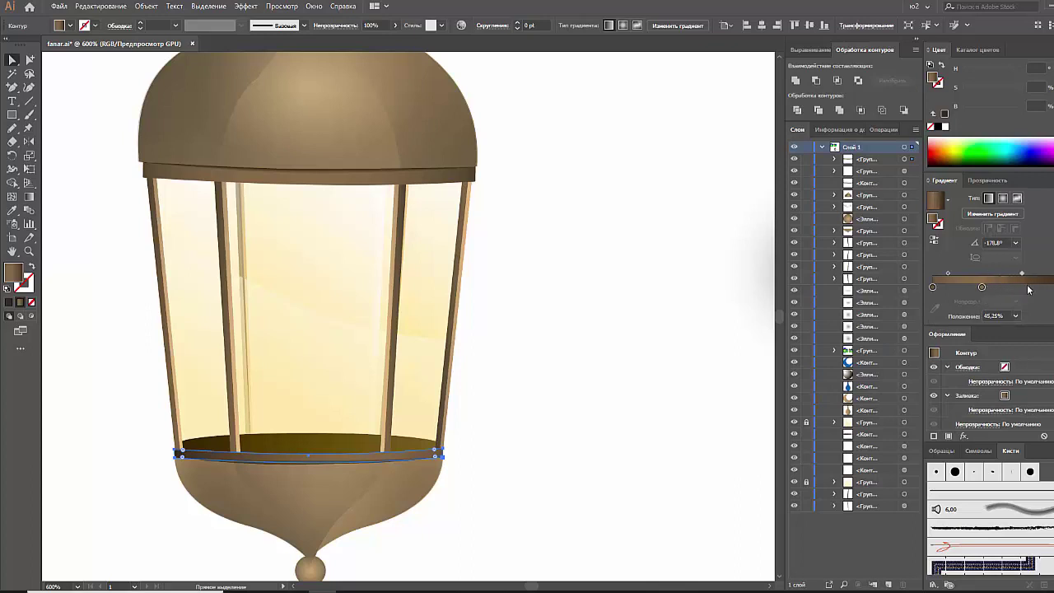
left_click_drag(1028, 289, 1005, 288)
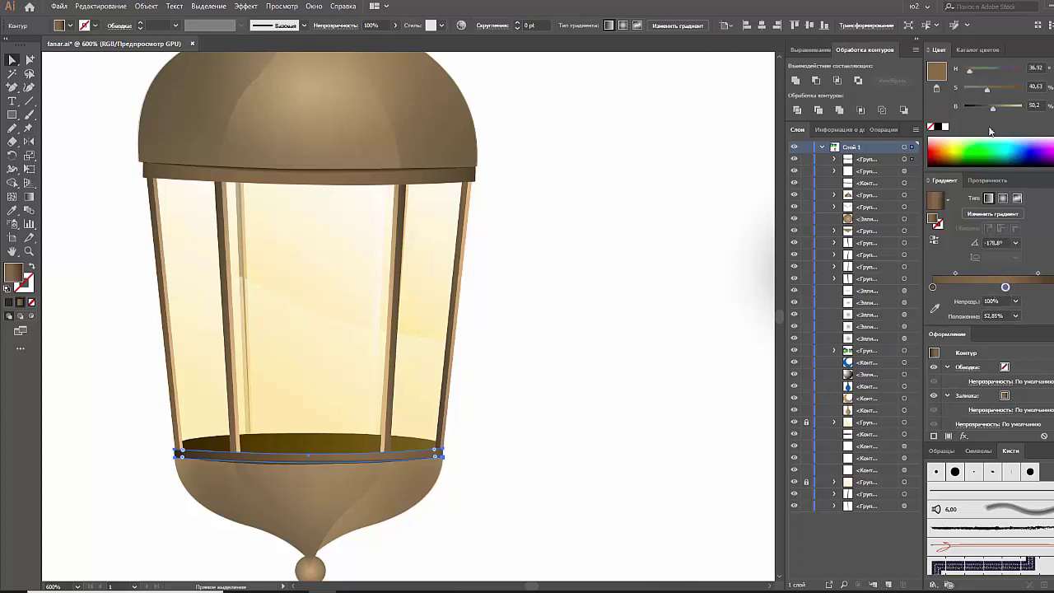
left_click_drag(993, 111, 1006, 113)
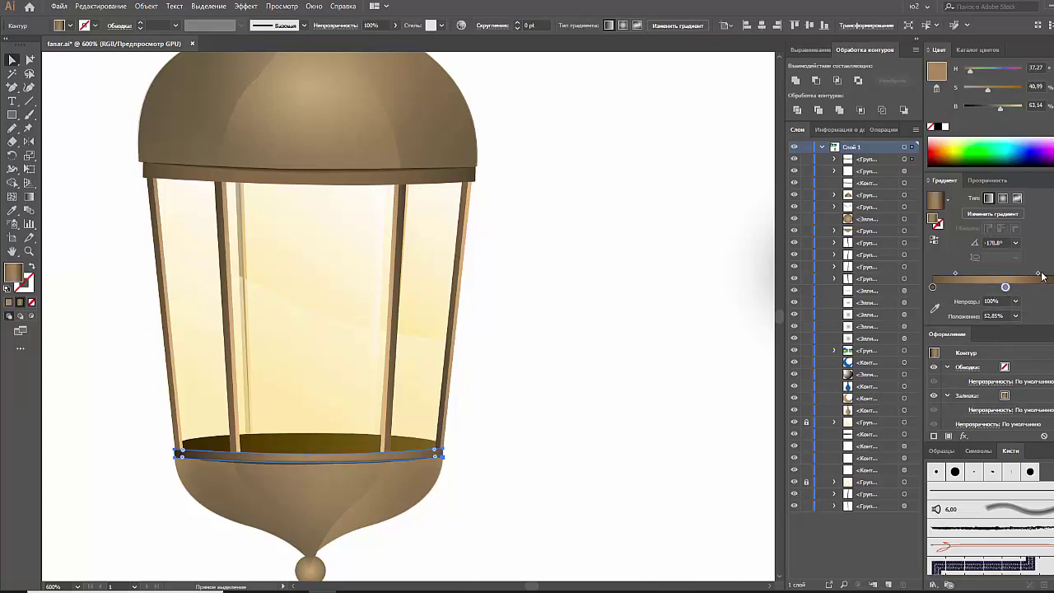
left_click_drag(1042, 276, 1047, 275)
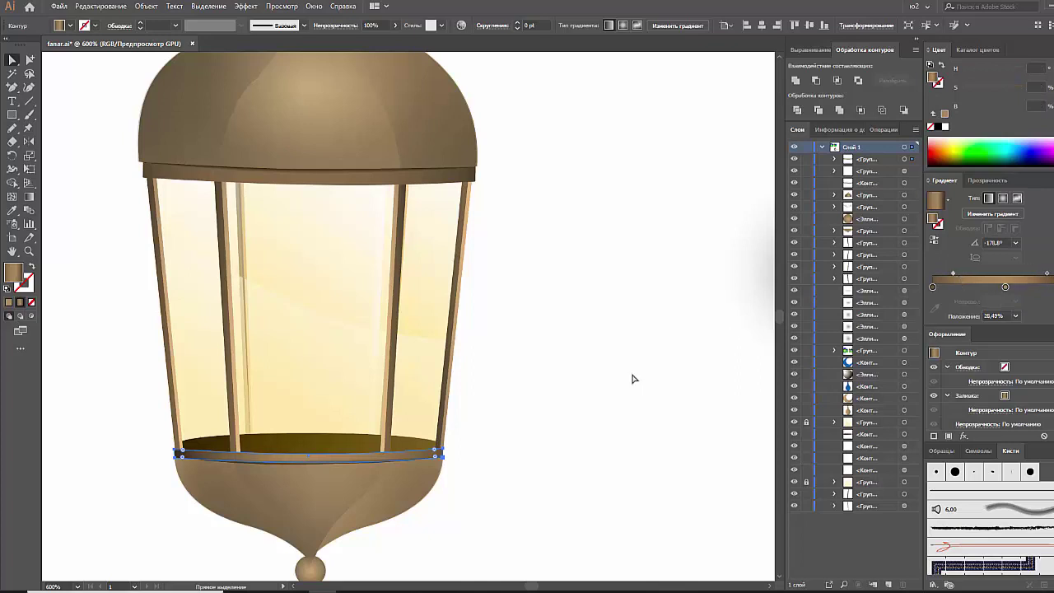
left_click(546, 424)
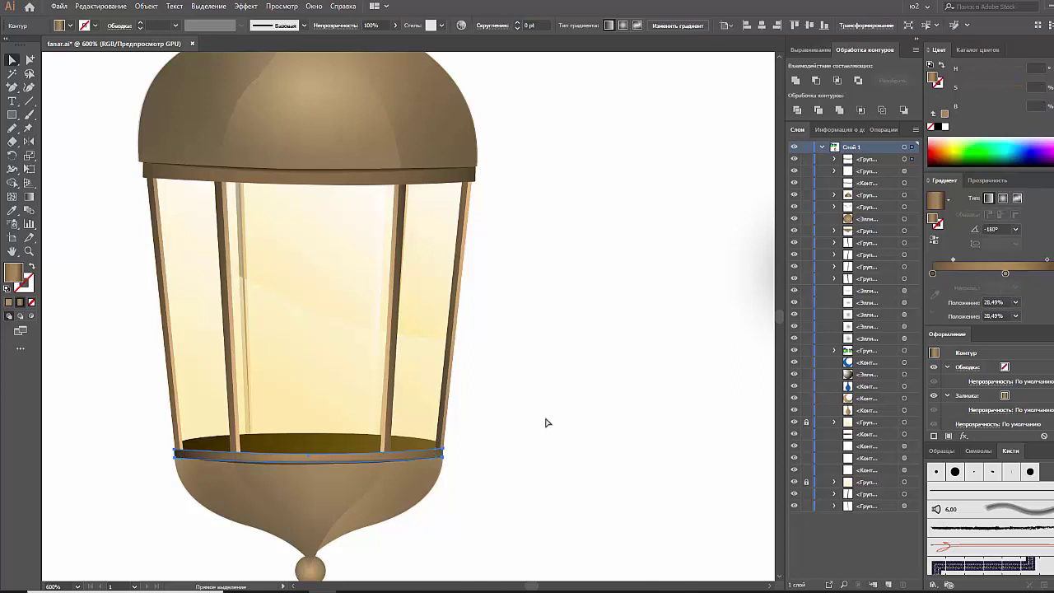
Step: Lighten the starting colour of the right outer frame bar's gradient
left_click(444, 390)
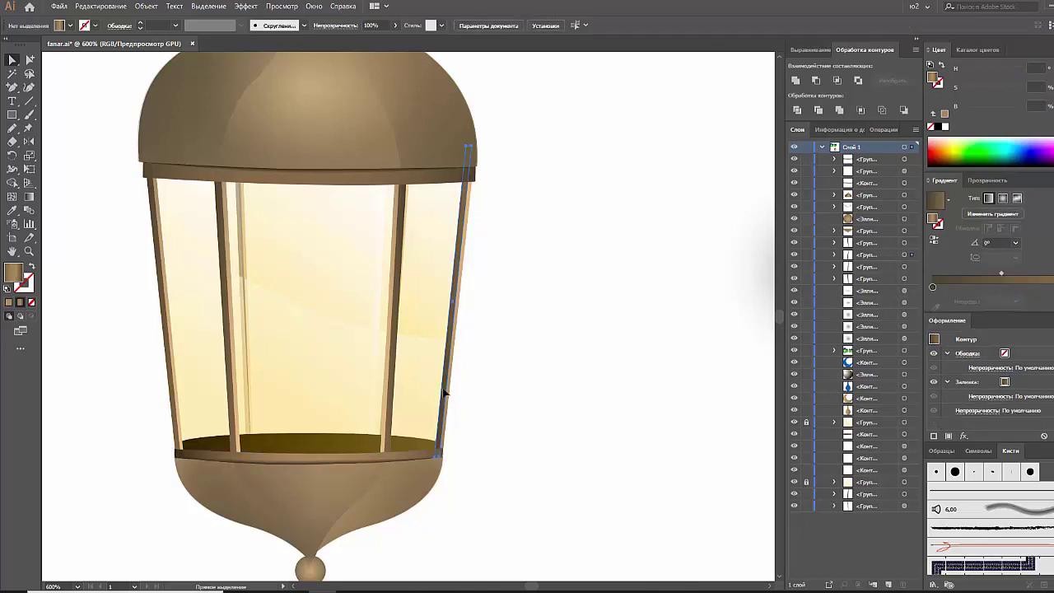
left_click(932, 287)
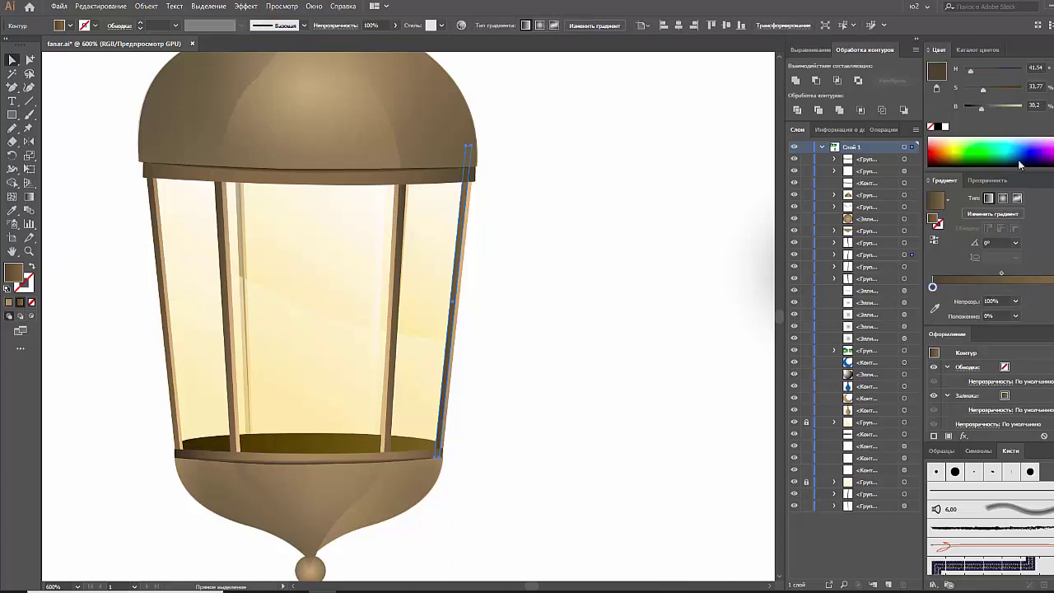
left_click_drag(1002, 109, 994, 107)
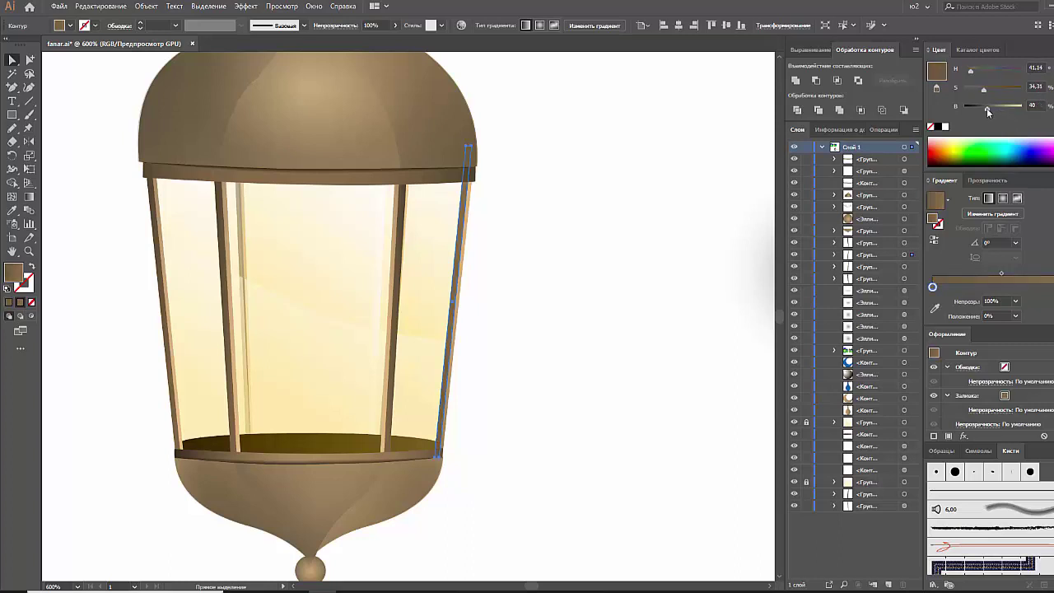
left_click(624, 354)
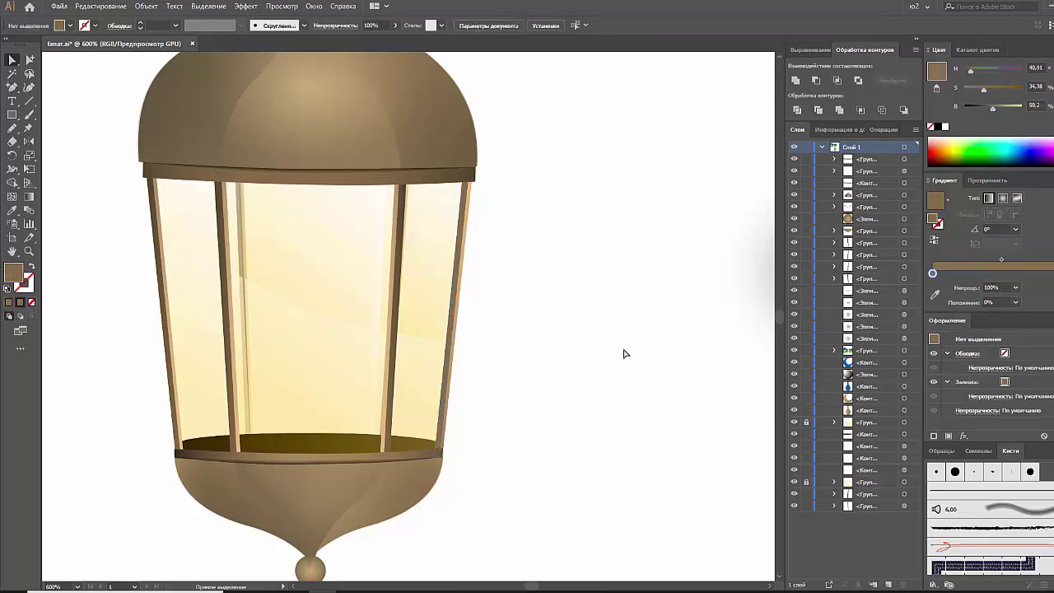
Step: Lighten the inner right frame bar's fill and nudge it slightly right
left_click(393, 399)
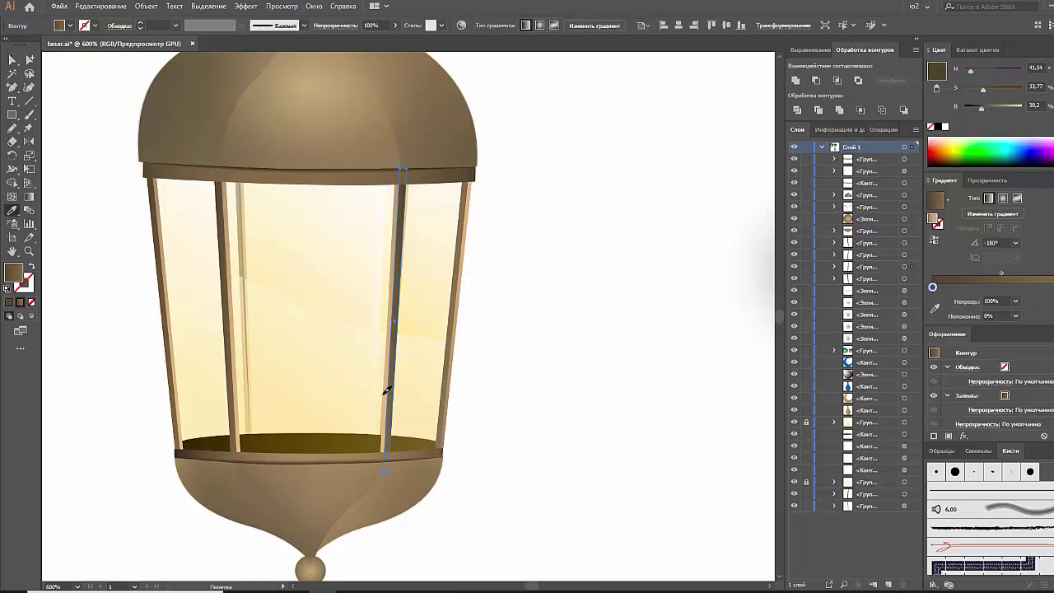
left_click(385, 399)
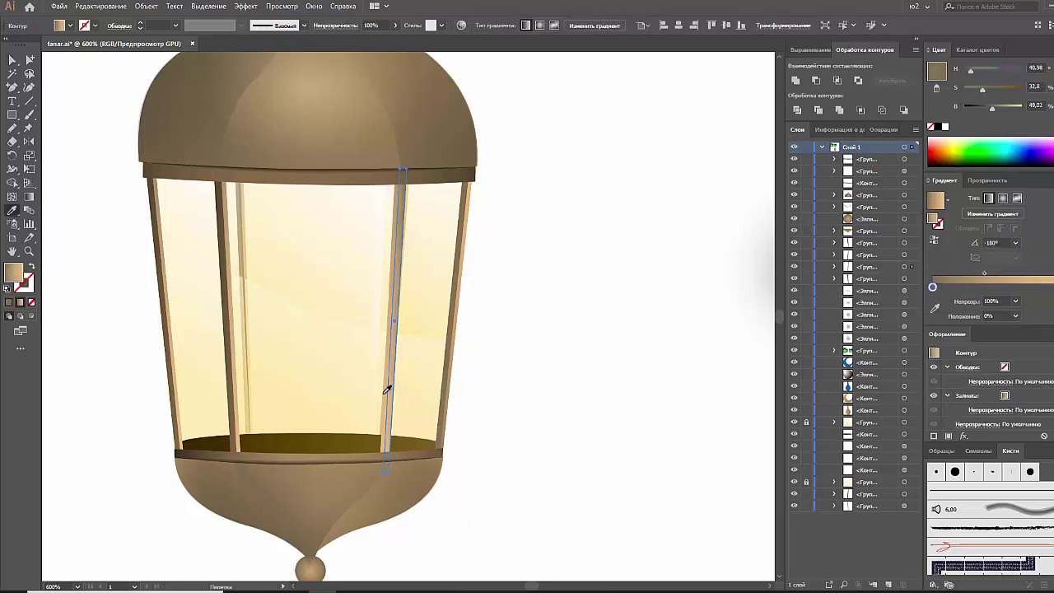
left_click(484, 414)
left_click(384, 402)
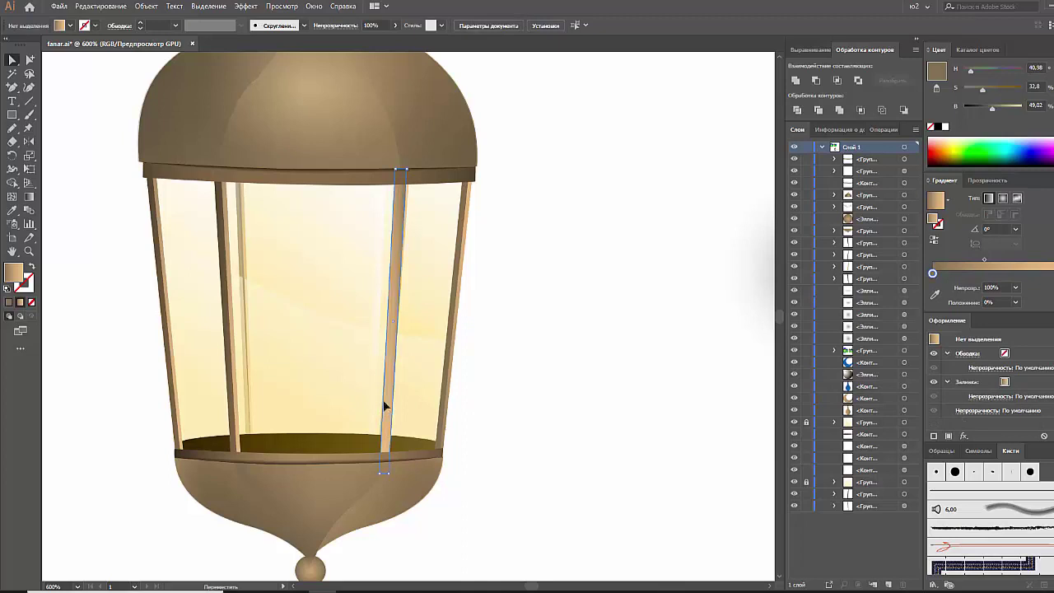
left_click(520, 412)
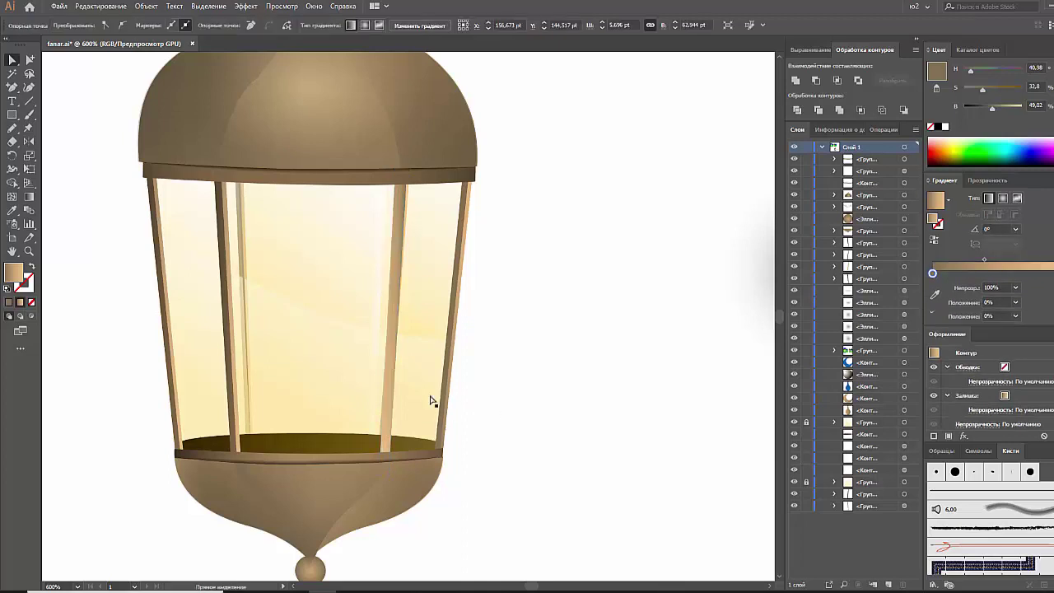
left_click(386, 370)
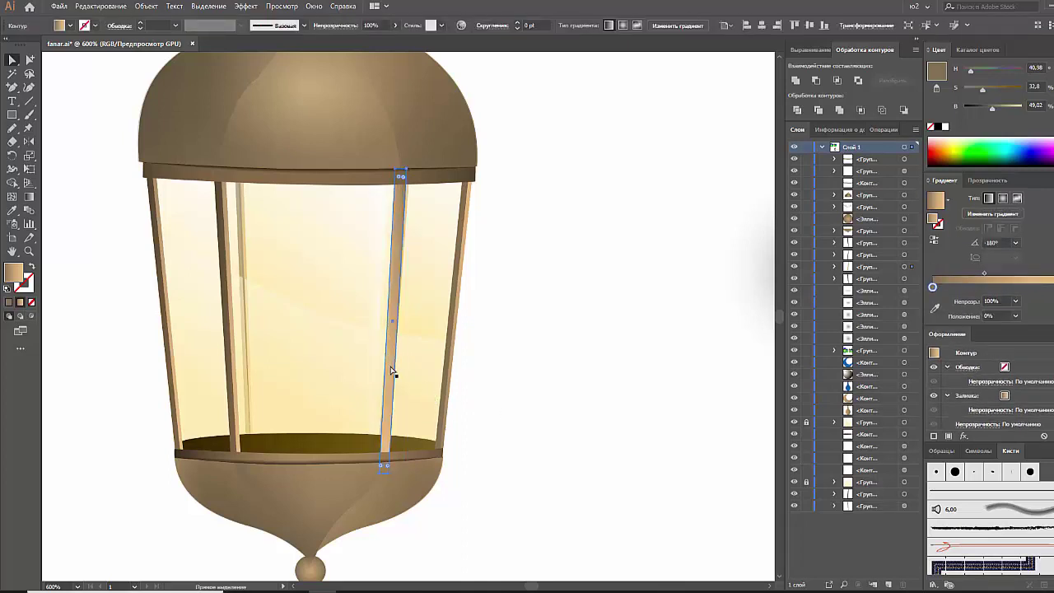
left_click_drag(391, 371, 389, 372)
key("ctrl+shift+a")
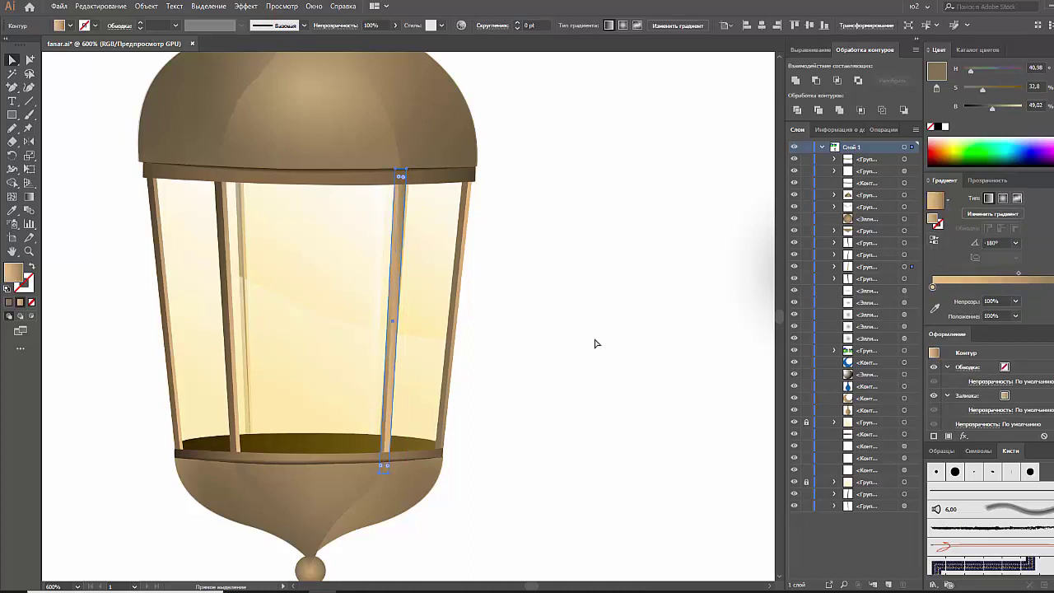
Step: Eyedropper the lighter bar gradient onto the right outer and left inner frame bars
left_click(451, 351)
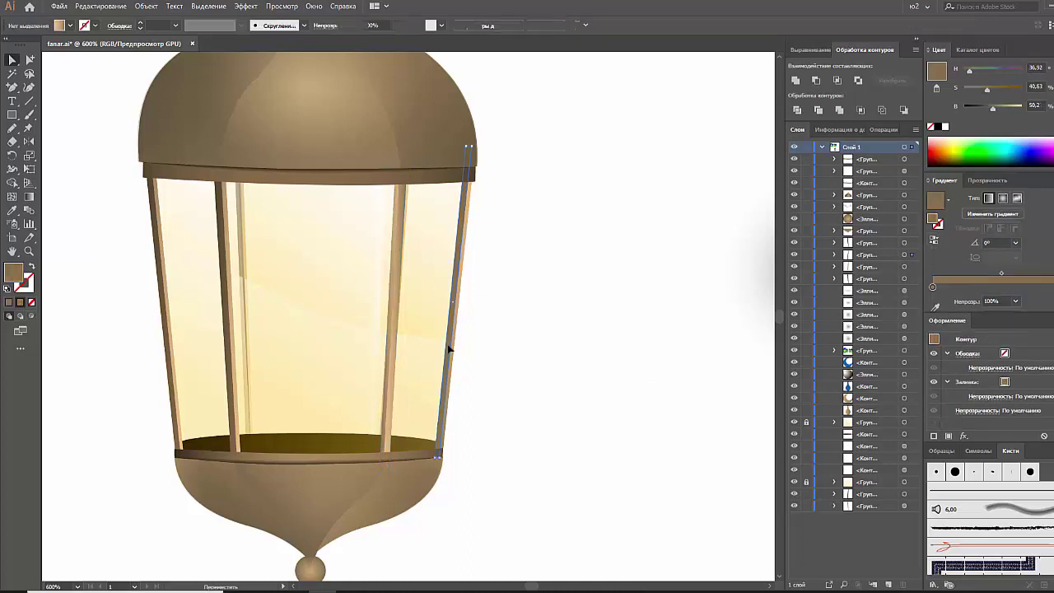
key("i")
left_click(392, 339)
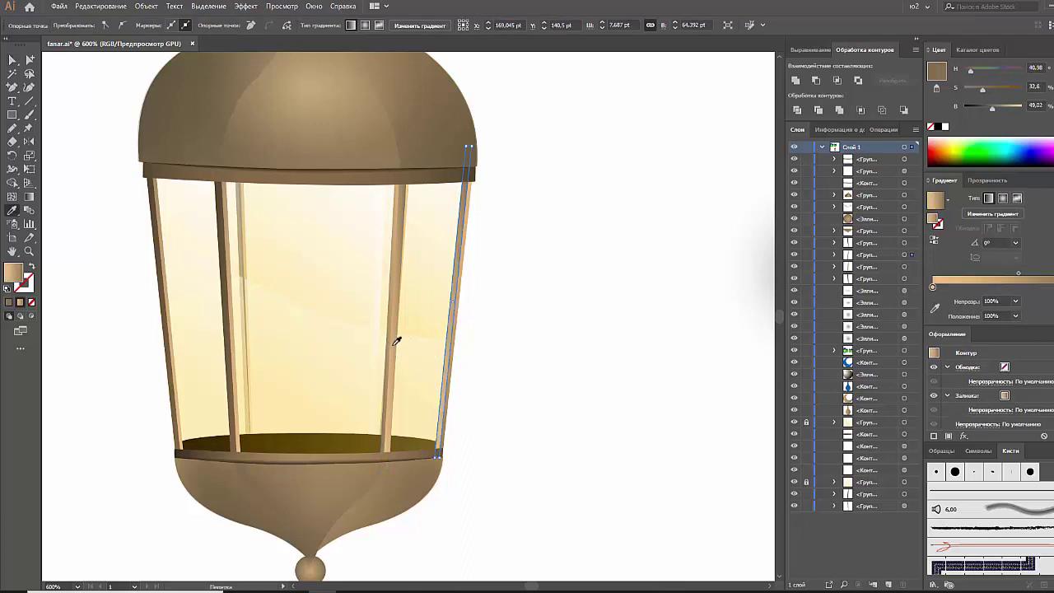
key("v")
left_click(521, 372)
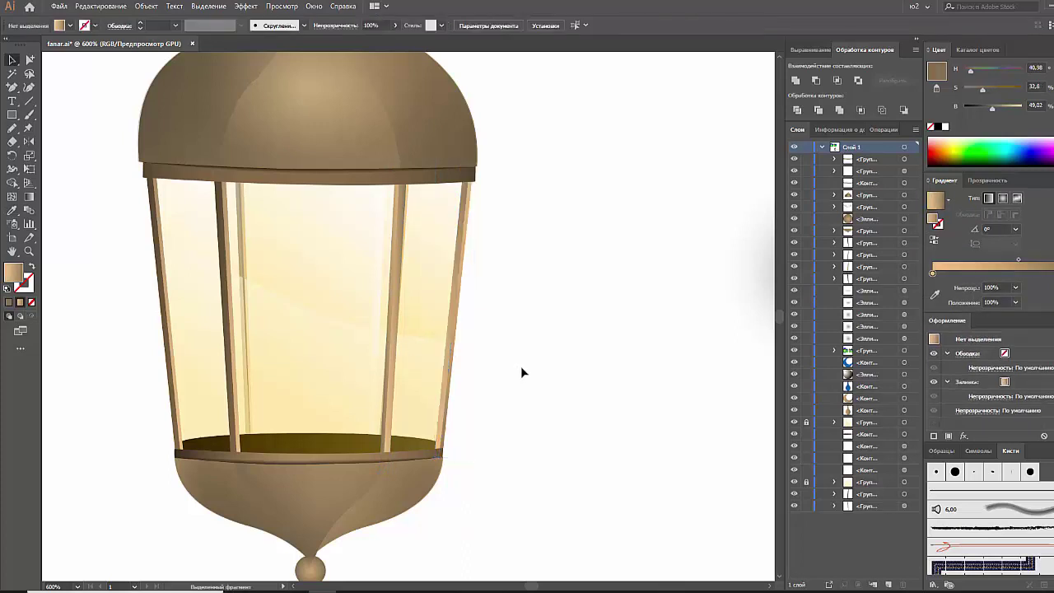
left_click(227, 352)
key("i")
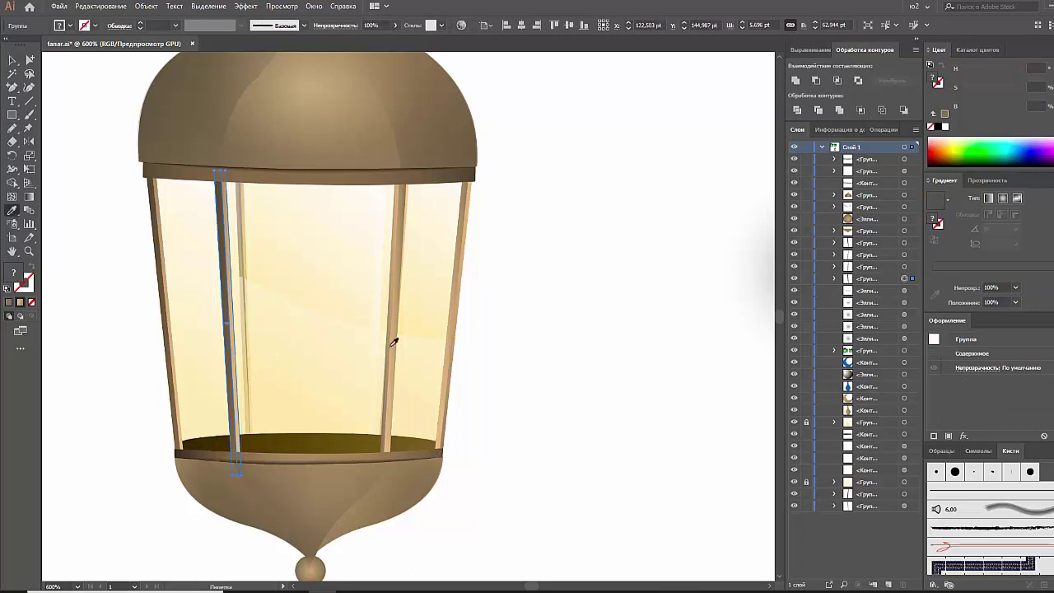
left_click(392, 341)
key("v")
left_click(490, 375)
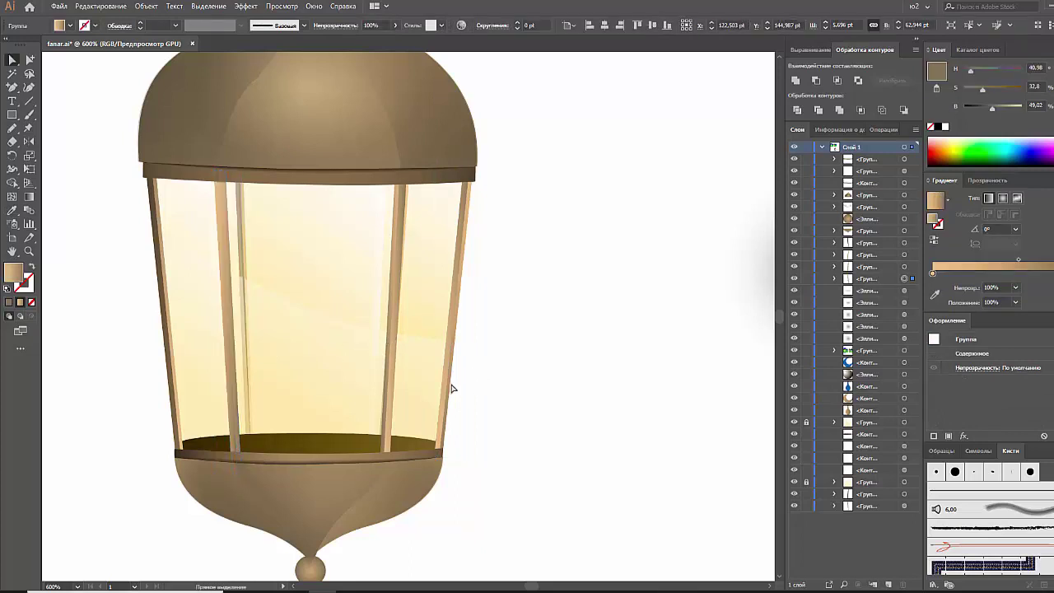
Step: Eyedropper the inner bar's darker gradient onto the left outer frame bar's path
left_click(174, 402)
key("i")
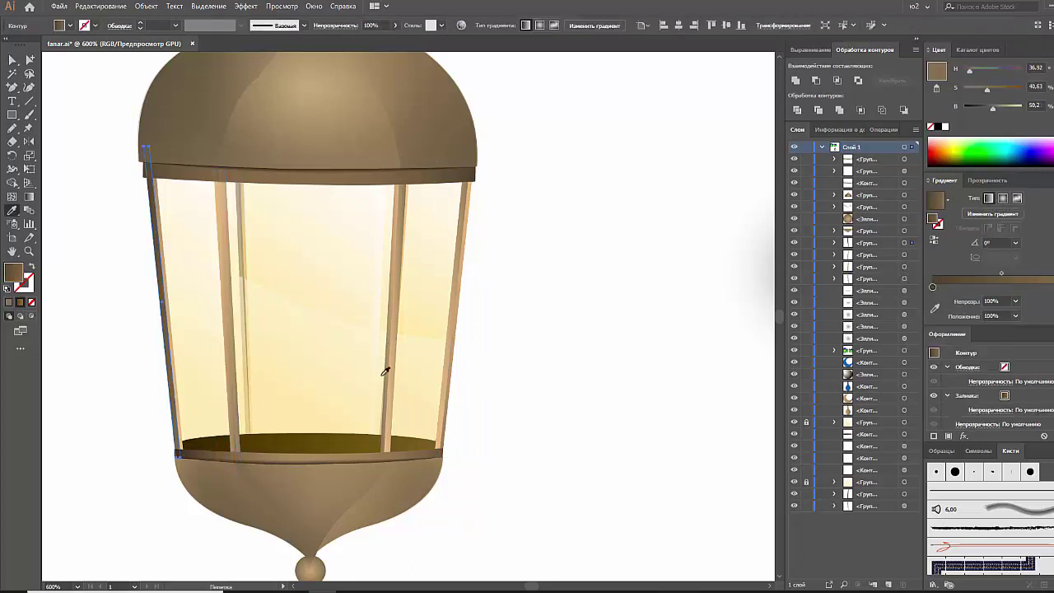
left_click(390, 367)
key("v")
left_click(505, 421)
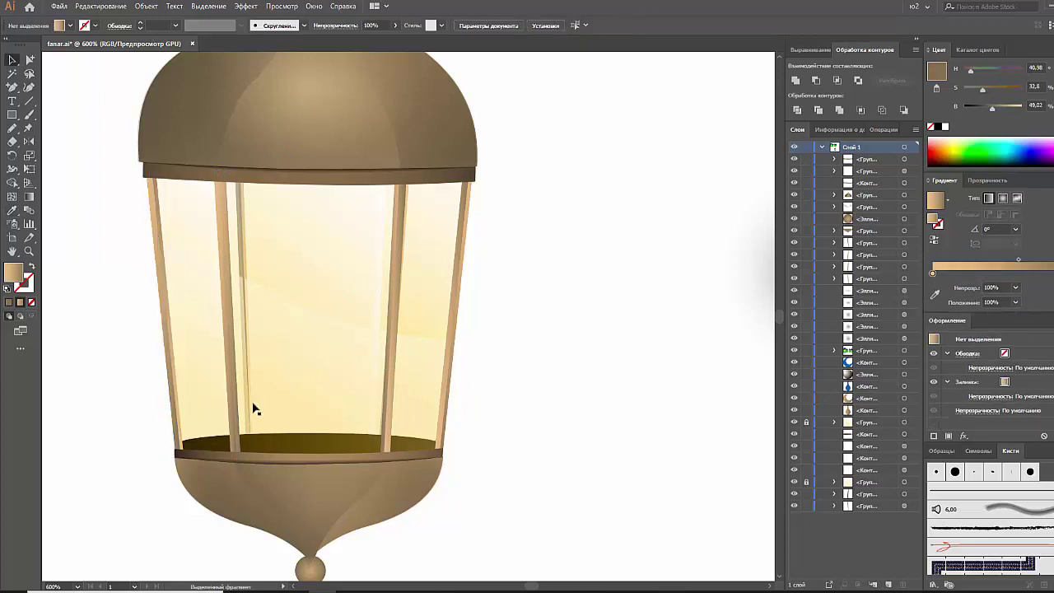
left_click(177, 420)
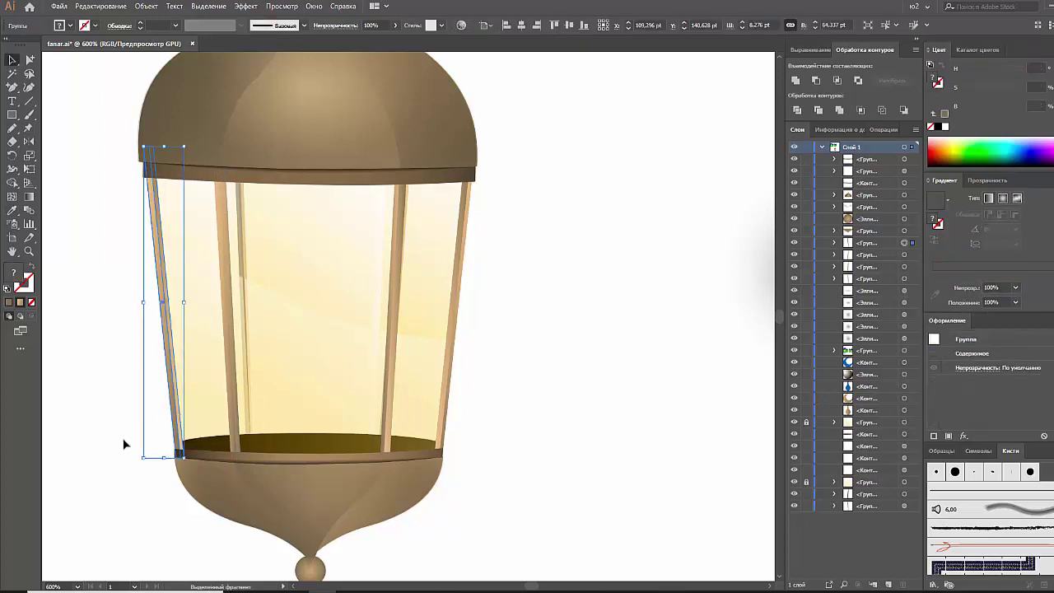
left_click(181, 423, "ctrl")
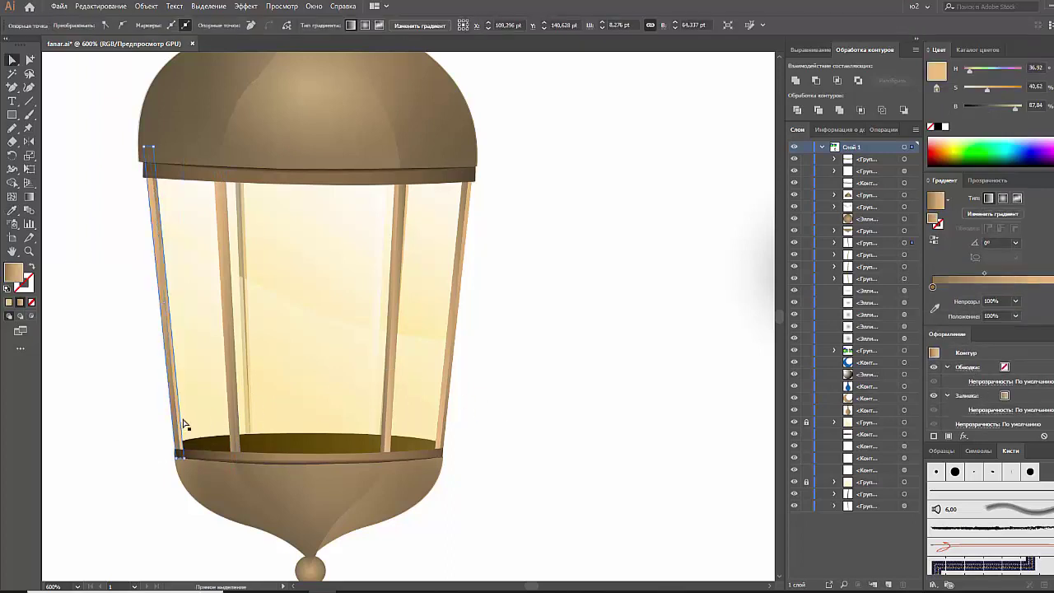
key("i")
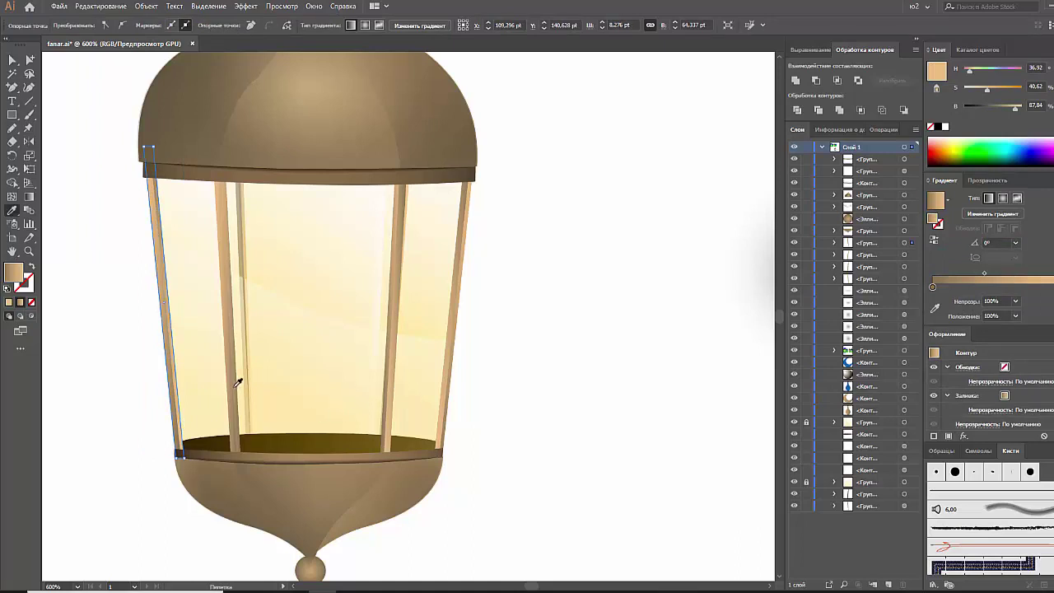
left_click(236, 382)
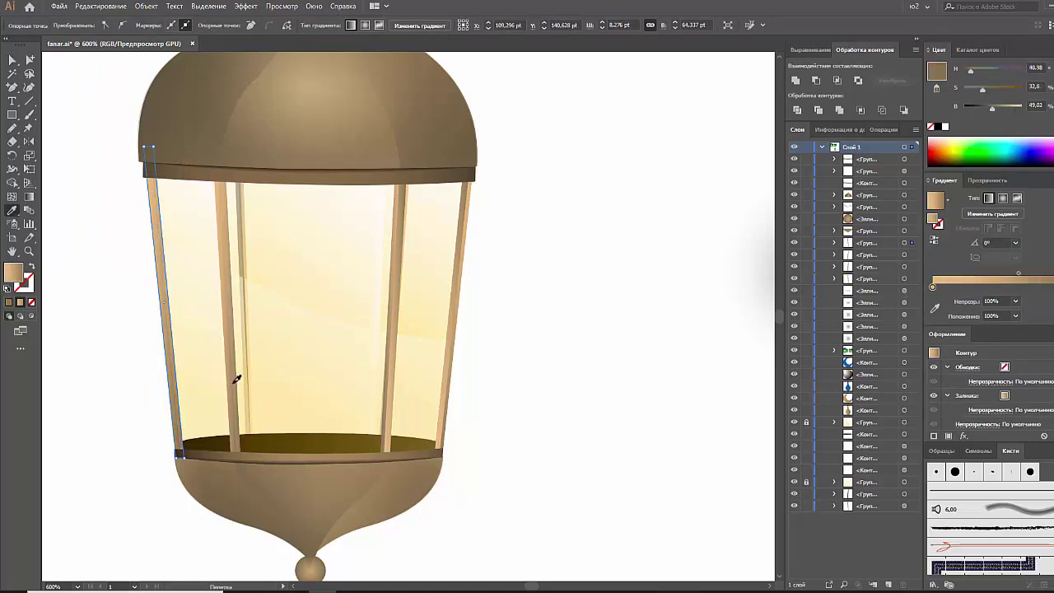
left_click(393, 385)
left_click(387, 386)
key("v")
left_click(521, 423)
Step: Reverse the left frame bar's gradient and set its angle to 90°
scroll(520, 422, "up", 1)
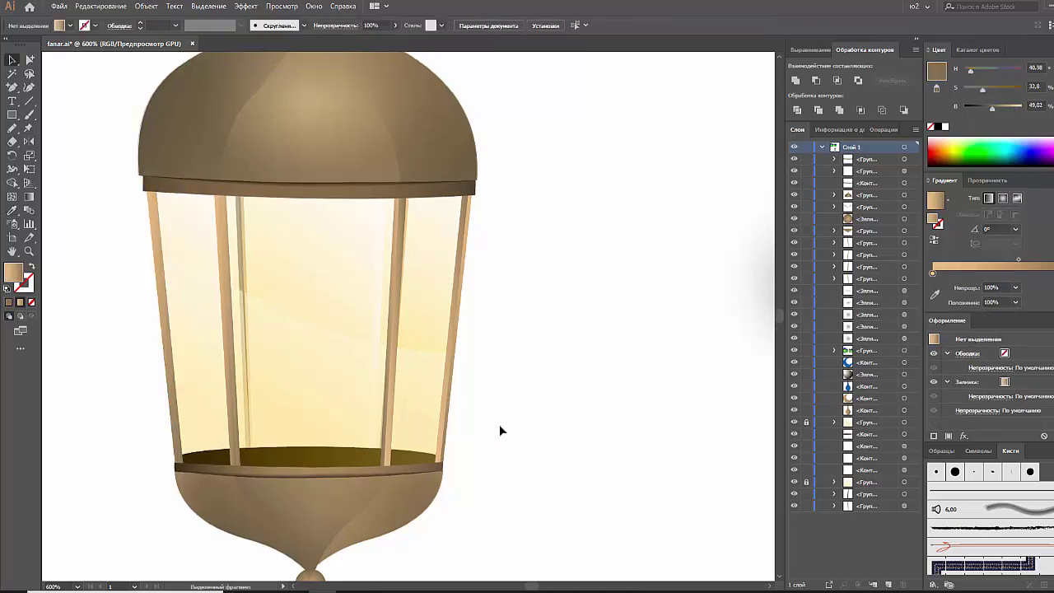
left_click(177, 418)
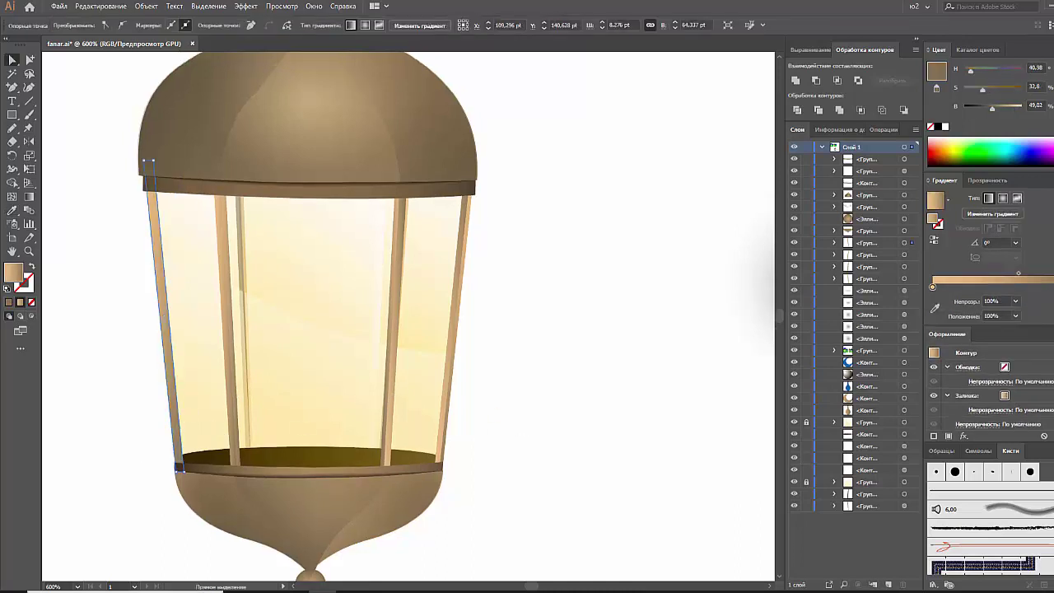
left_click(934, 240)
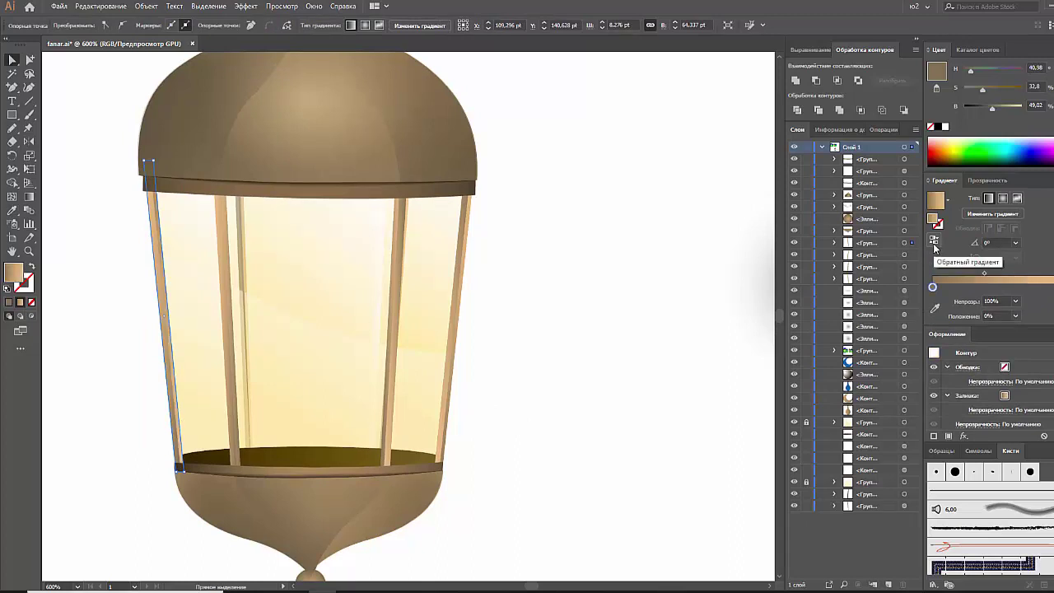
left_click(1014, 243)
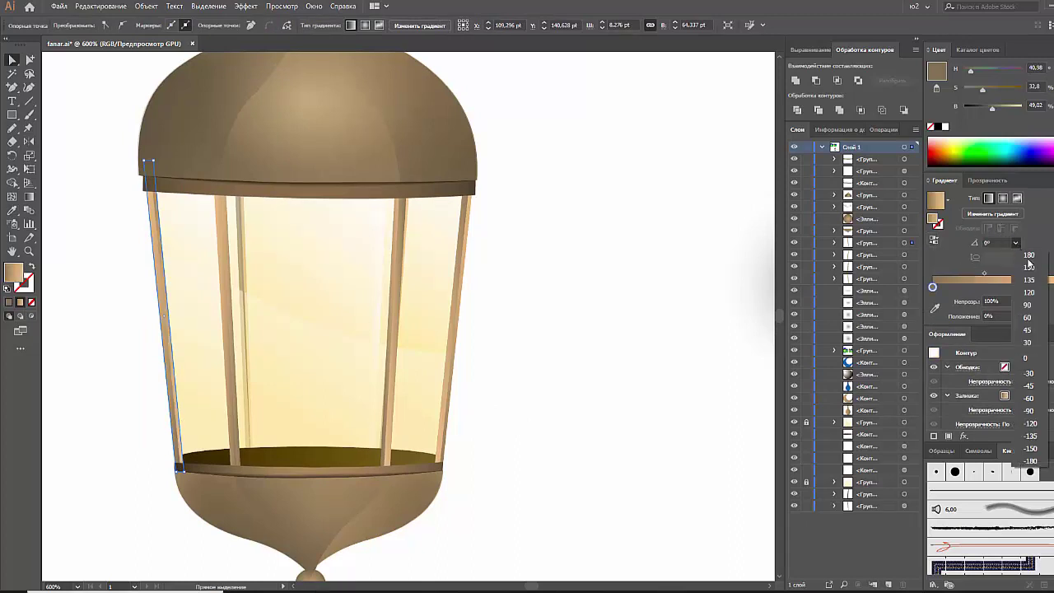
left_click(1030, 312)
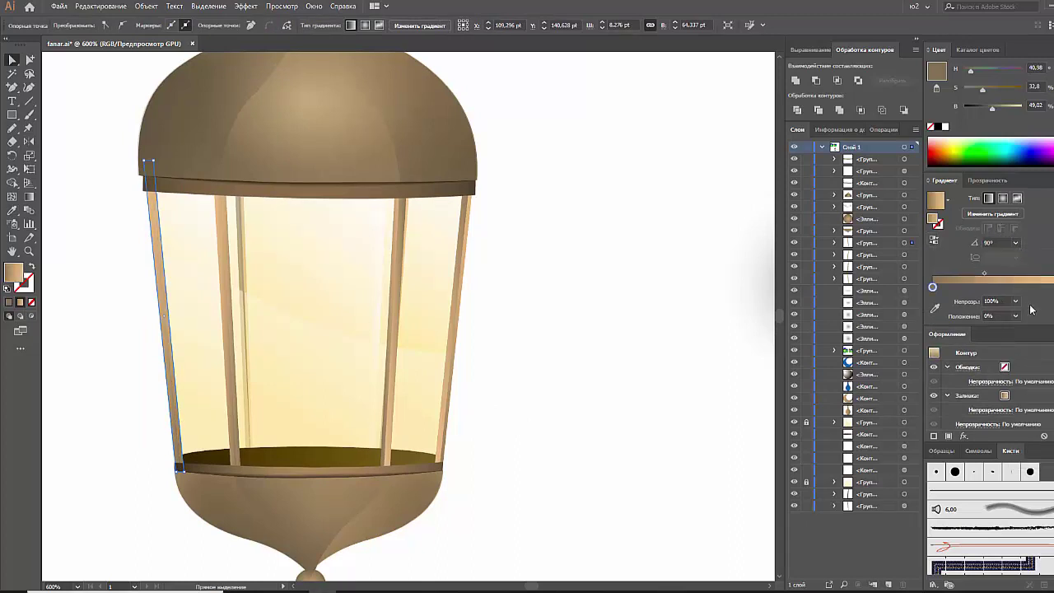
left_click(692, 355)
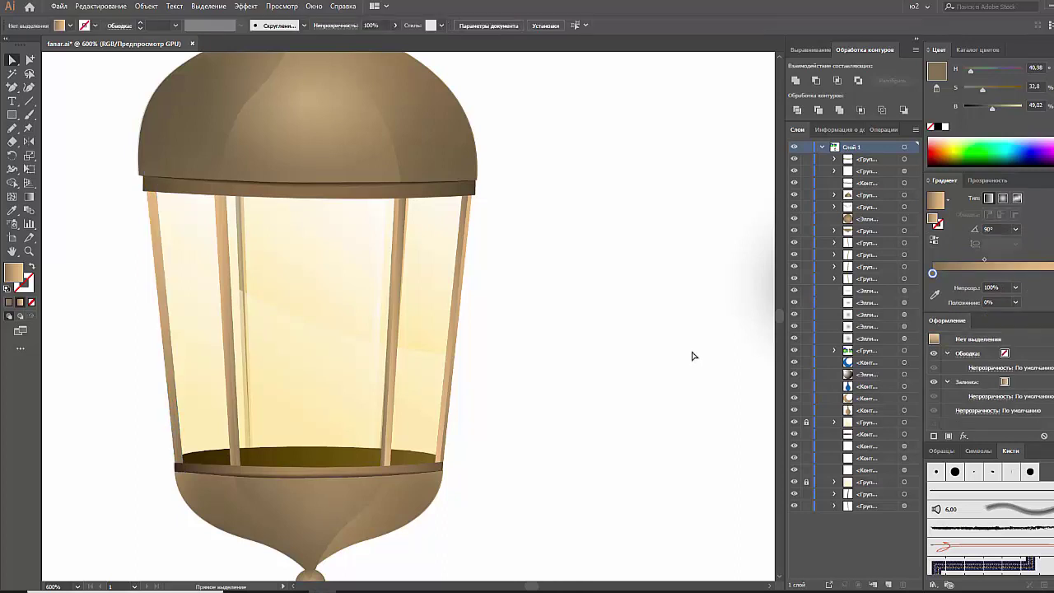
Step: Set the inner bar's gradient angle to 90° and review the whole lantern
left_click(236, 408)
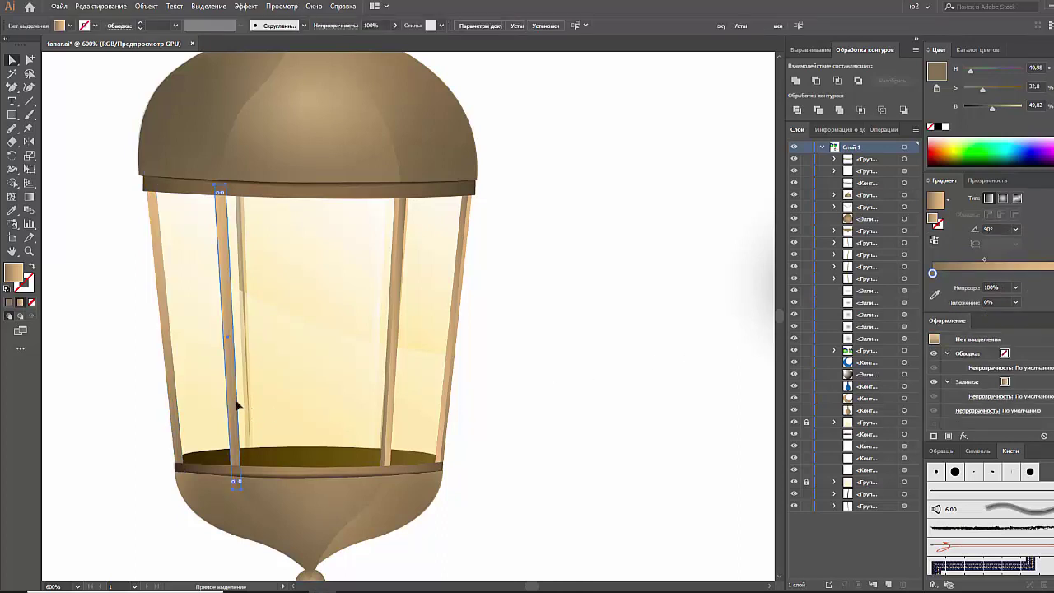
left_click(181, 389)
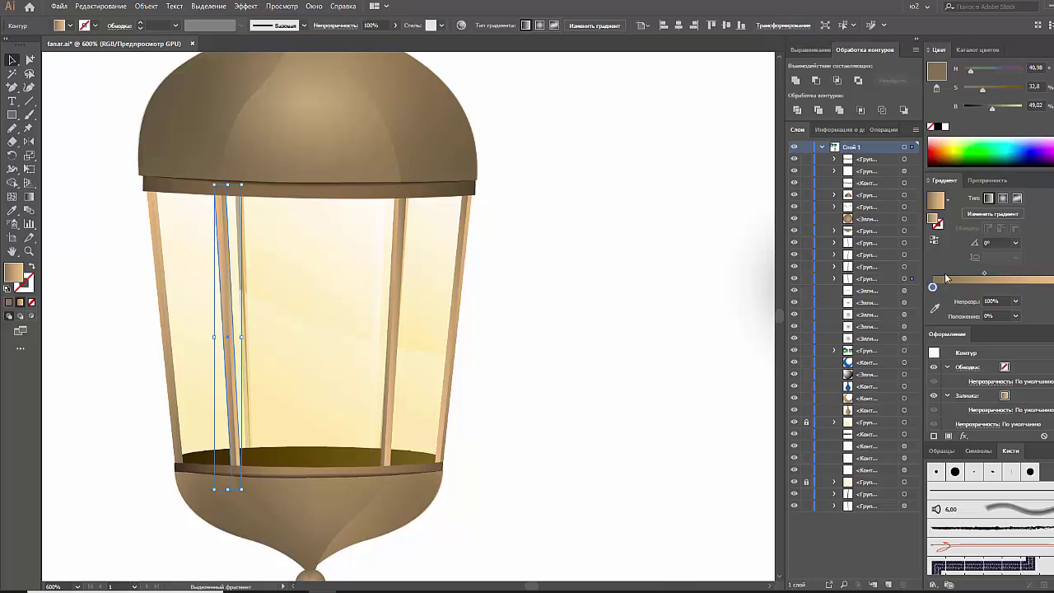
left_click(1016, 242)
left_click(1025, 311)
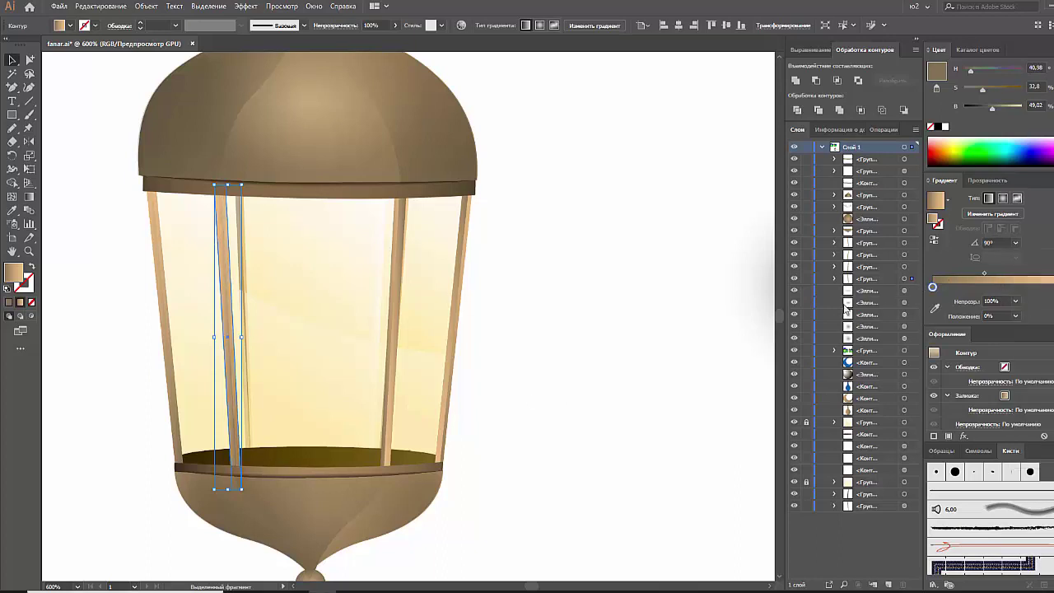
left_click(620, 342)
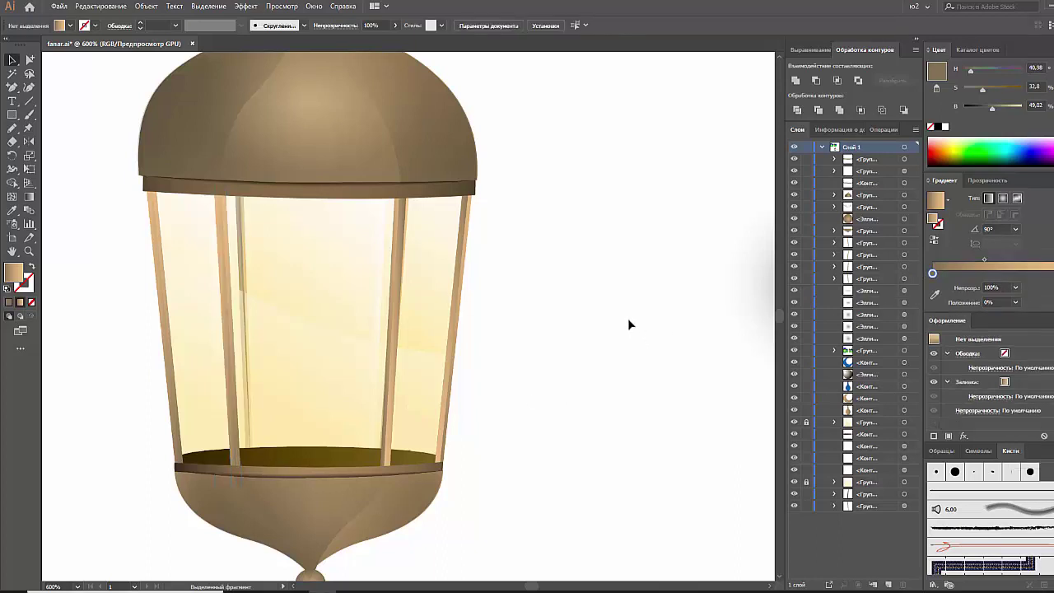
key("ctrl+minus")
key("ctrl+minus")
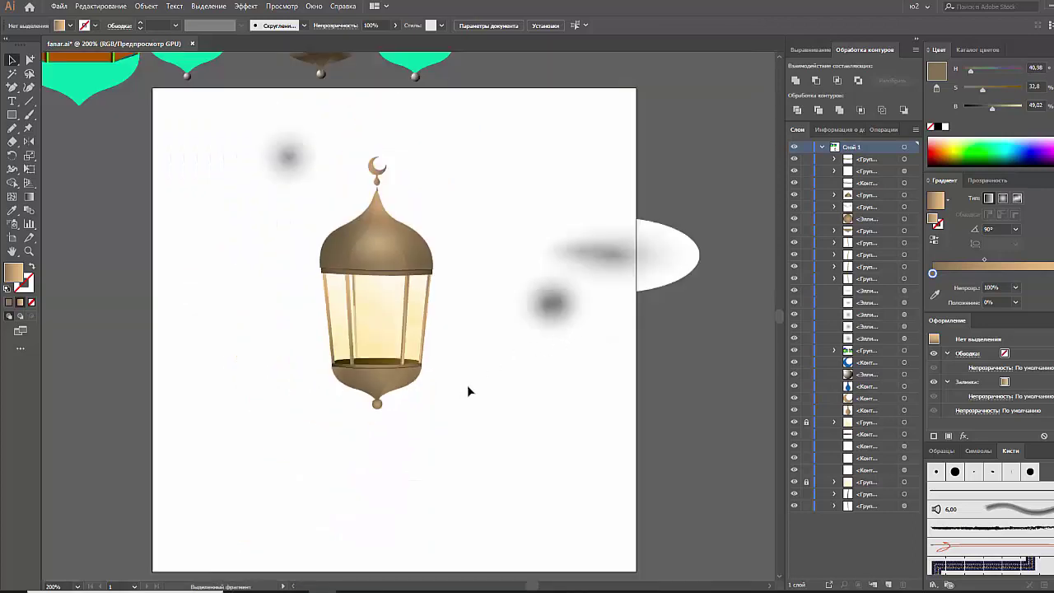
key("ctrl+plus")
key("ctrl+plus")
left_click(338, 409)
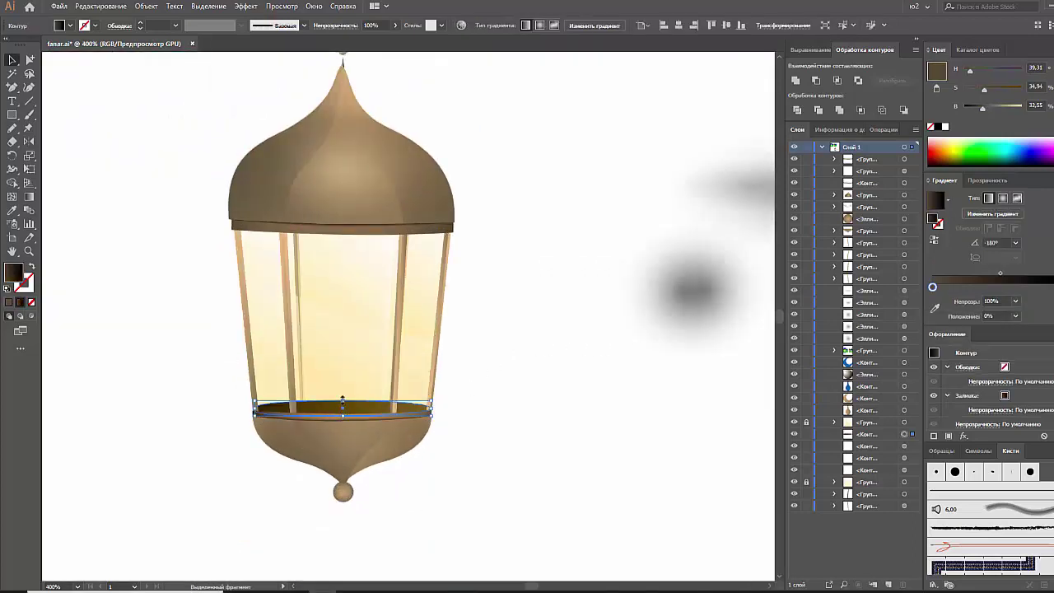
left_click(575, 442)
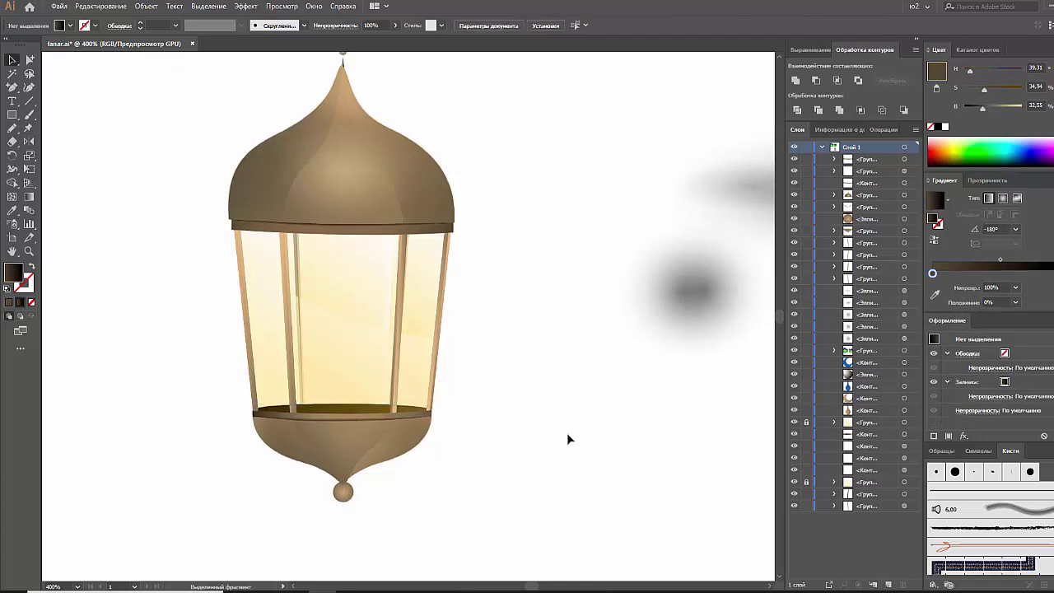
Step: Drag the bottom rim gradient's dark stop to about 14%, then review the full artboard
left_click(365, 411)
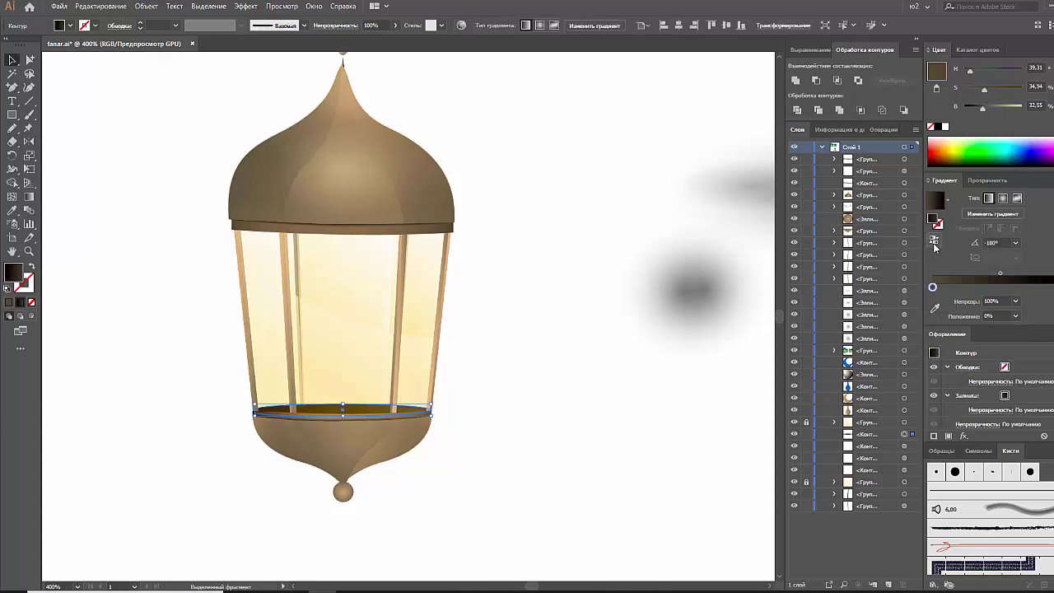
left_click_drag(933, 288, 959, 286)
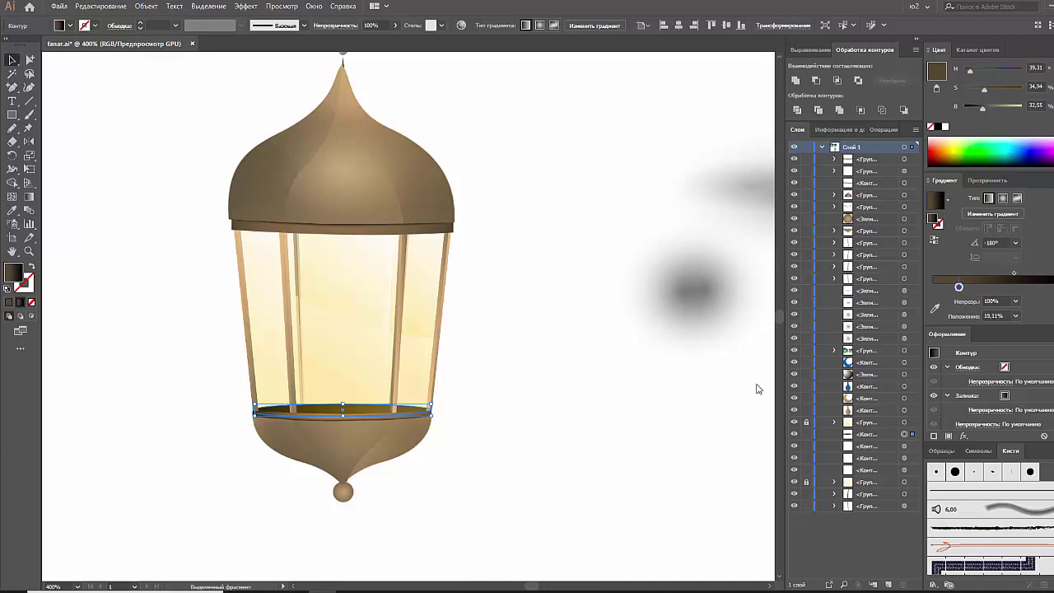
left_click(600, 436)
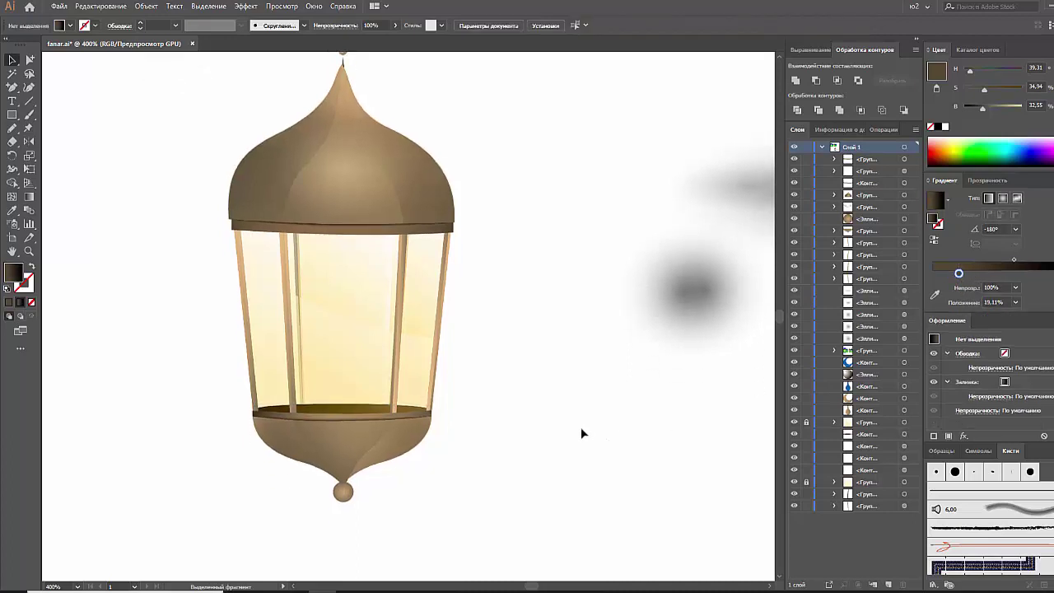
scroll(516, 417, "up", 2)
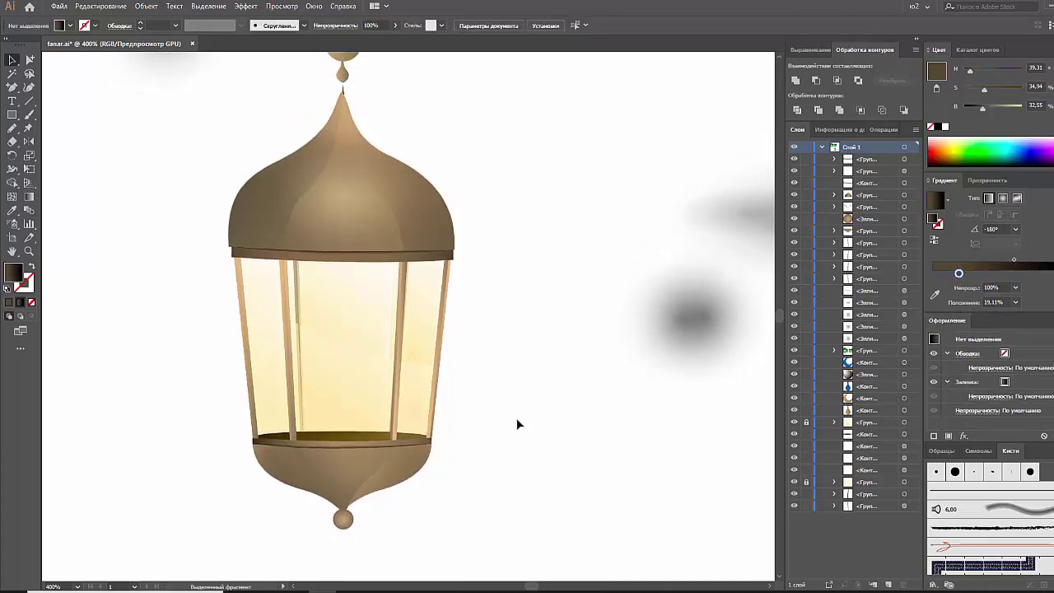
key("ctrl+minus")
key("ctrl+minus")
key("ctrl+minus")
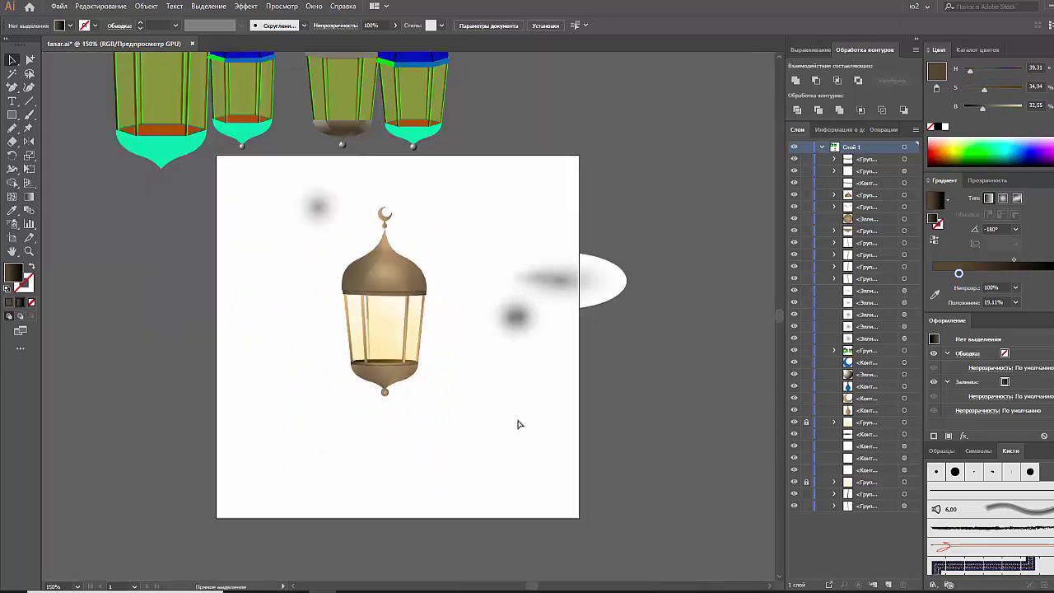
key("ctrl+minus")
key("ctrl+plus")
key("ctrl+plus")
key("ctrl+plus")
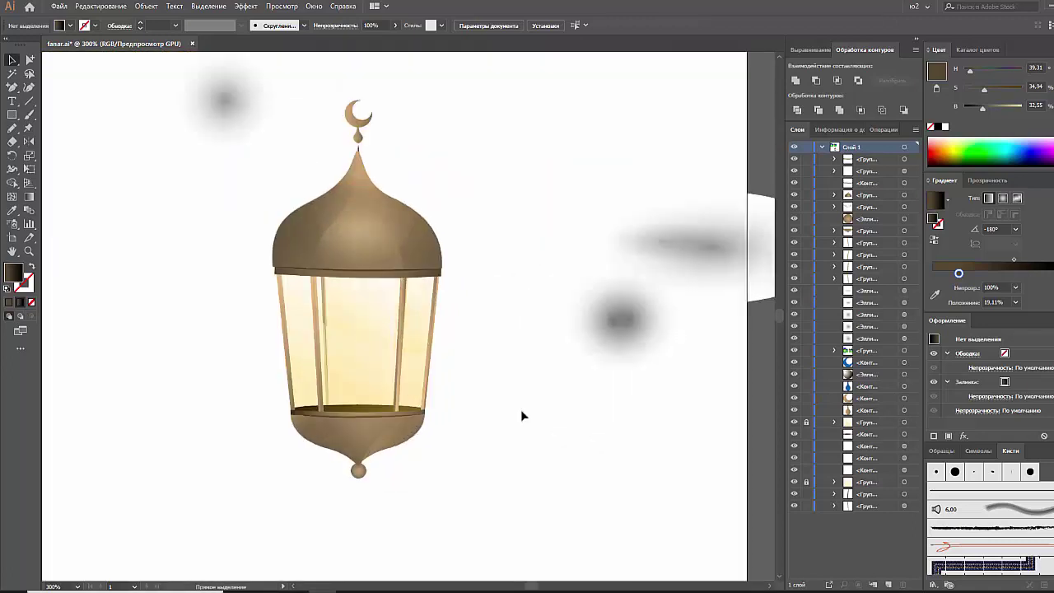
Step: Delete the three existing glass highlight shapes
left_click(361, 374)
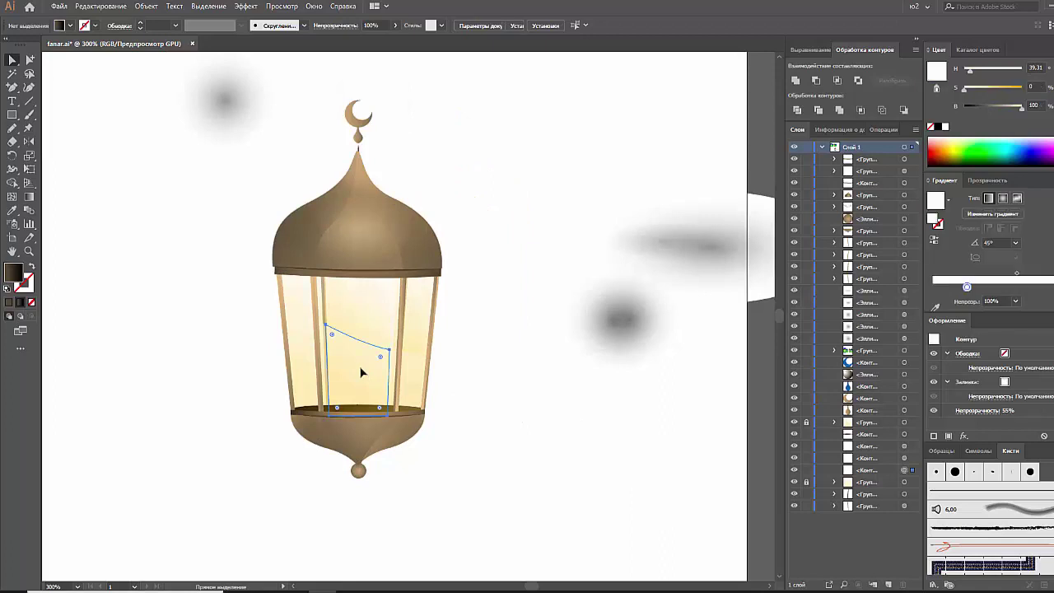
left_click(407, 375)
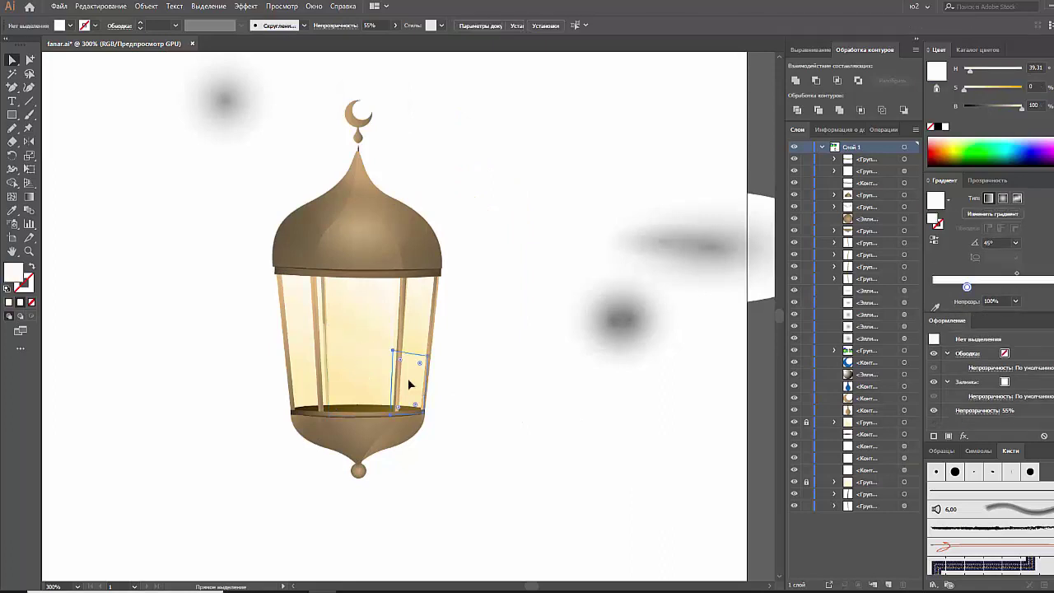
left_click(303, 358, "shift")
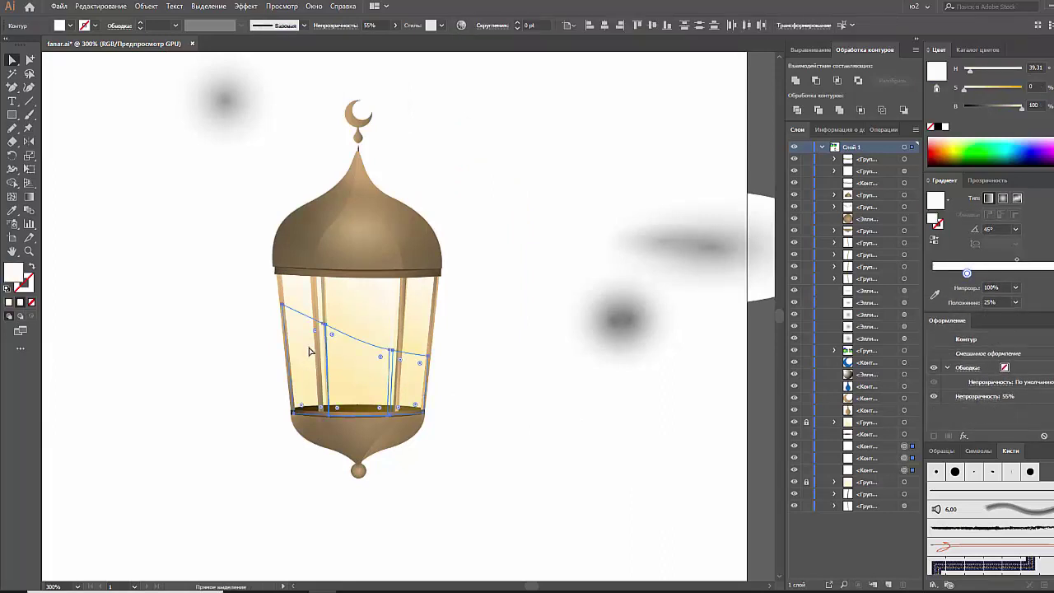
key("Delete")
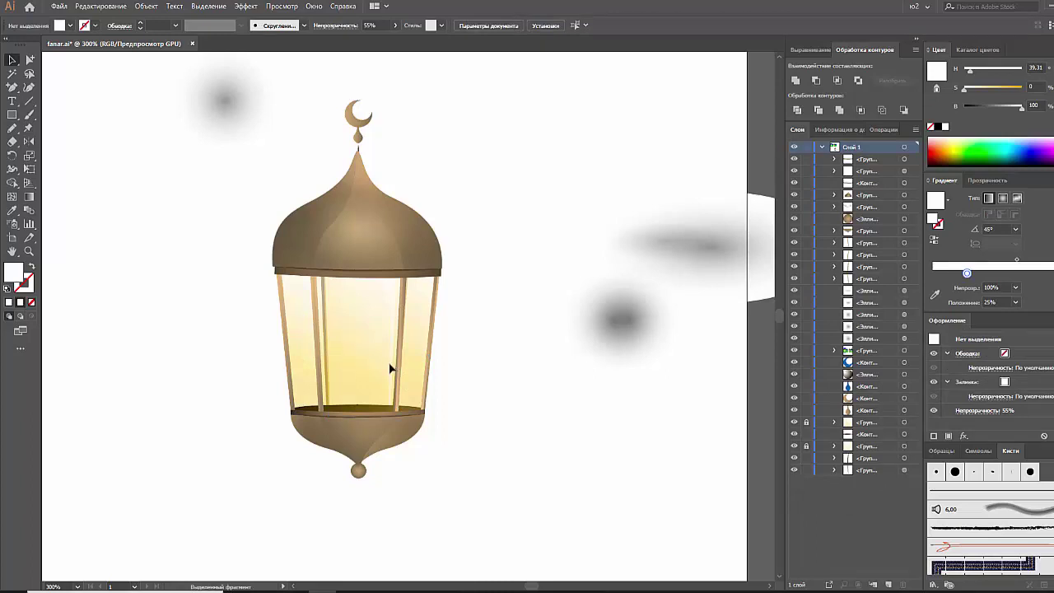
key("ctrl+a")
left_click(462, 398)
Step: In isolation mode, group the glass-frame paths and erase the glass panels' upper part
left_click(392, 367)
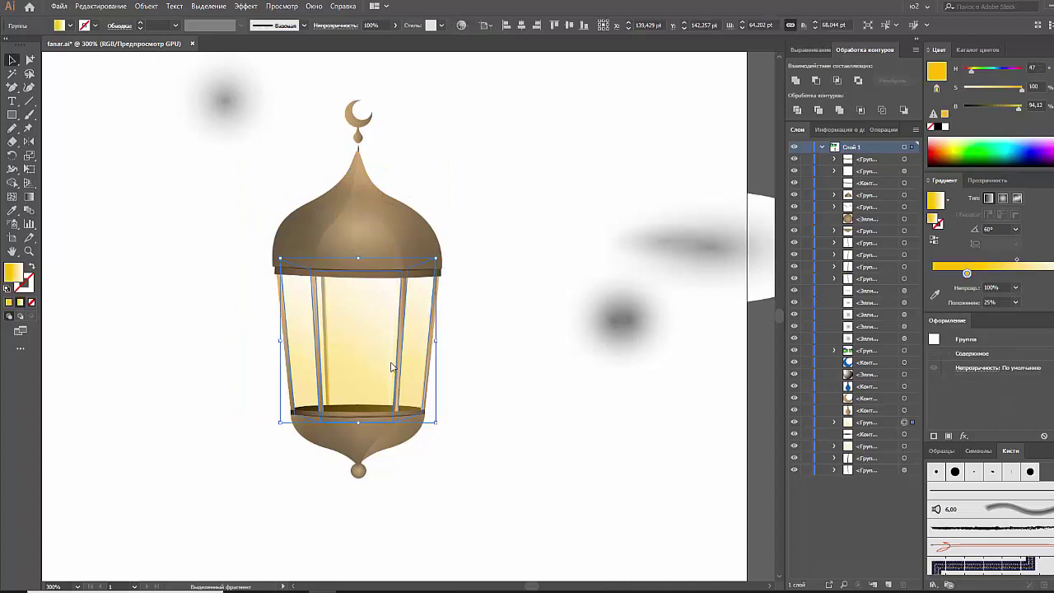
right_click(392, 367)
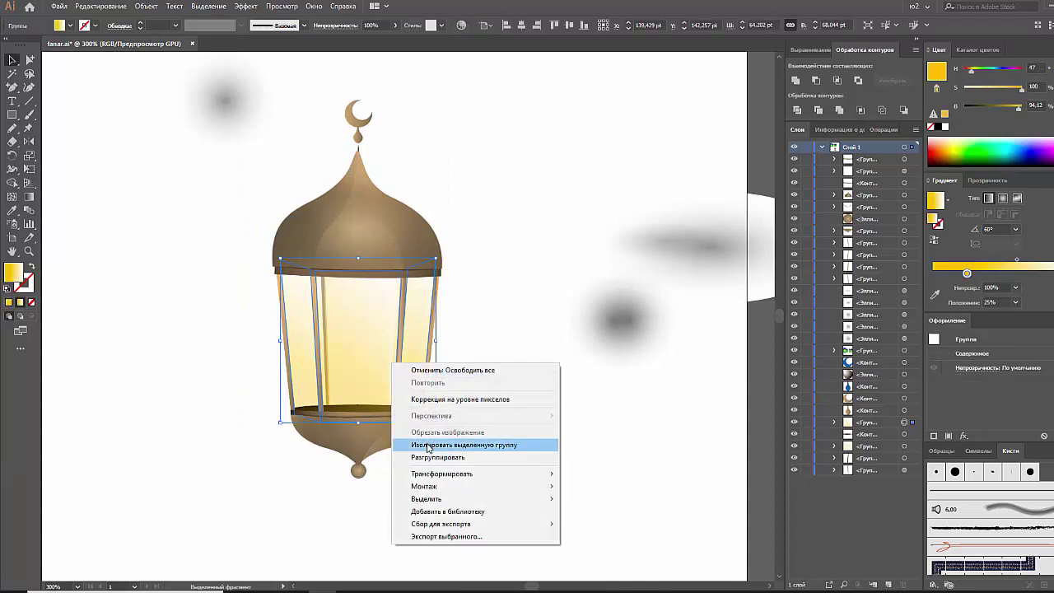
left_click(428, 445)
left_click(372, 372)
left_click(329, 352)
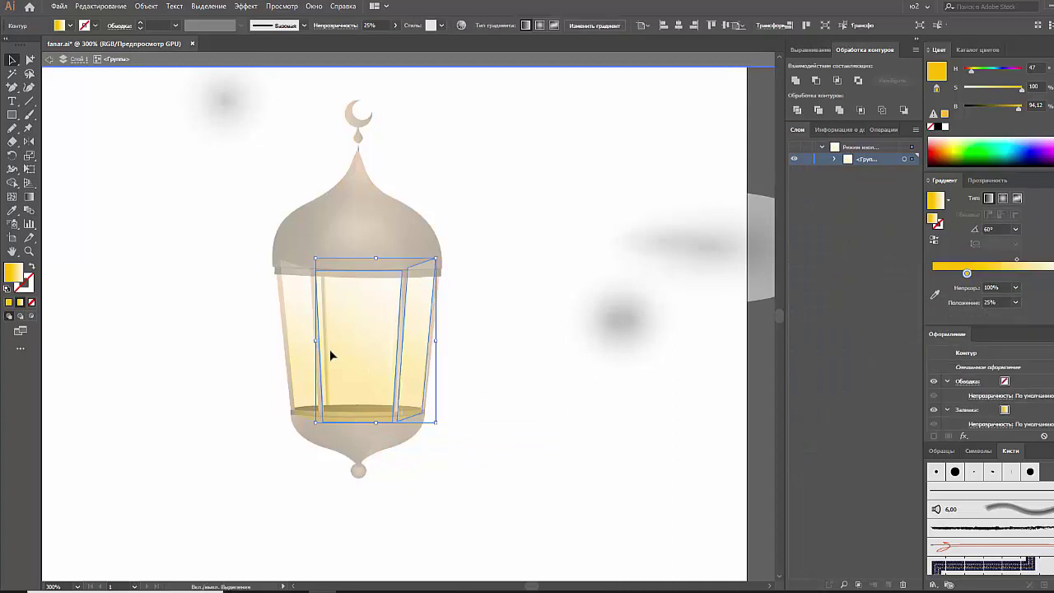
key("ctrl+g")
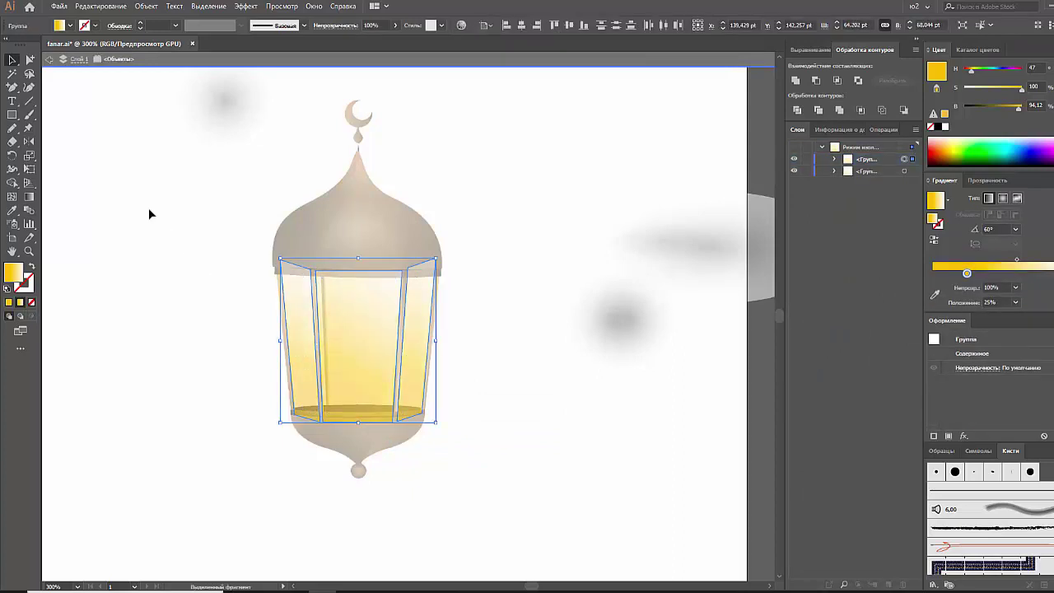
key("shift+e")
left_click_drag(271, 156, 418, 251)
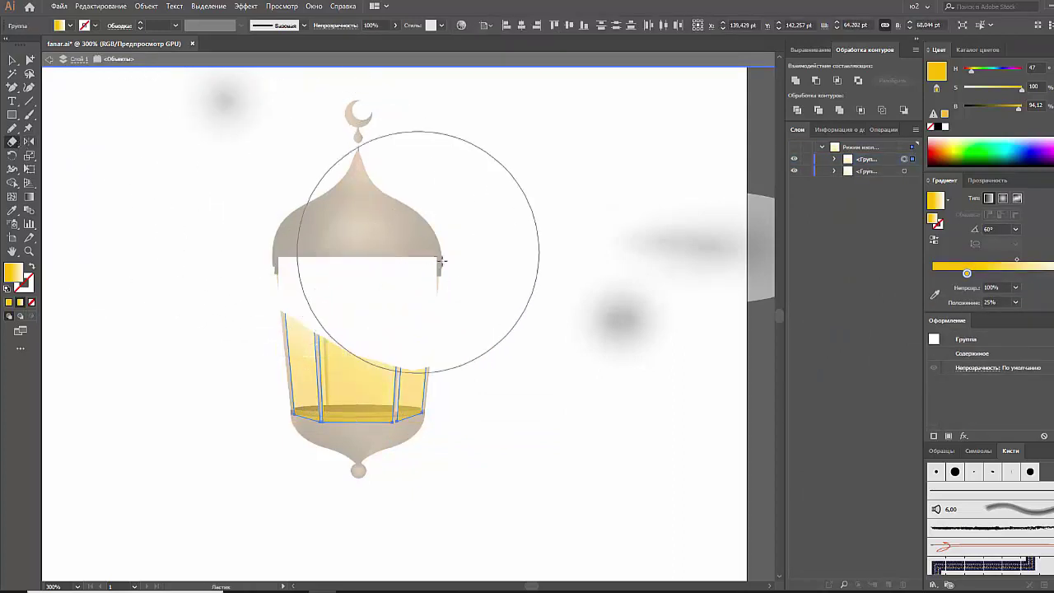
Step: Give the glass highlight a lightening (Screen) blend mode and a white fill
left_click(987, 180)
left_click(962, 197)
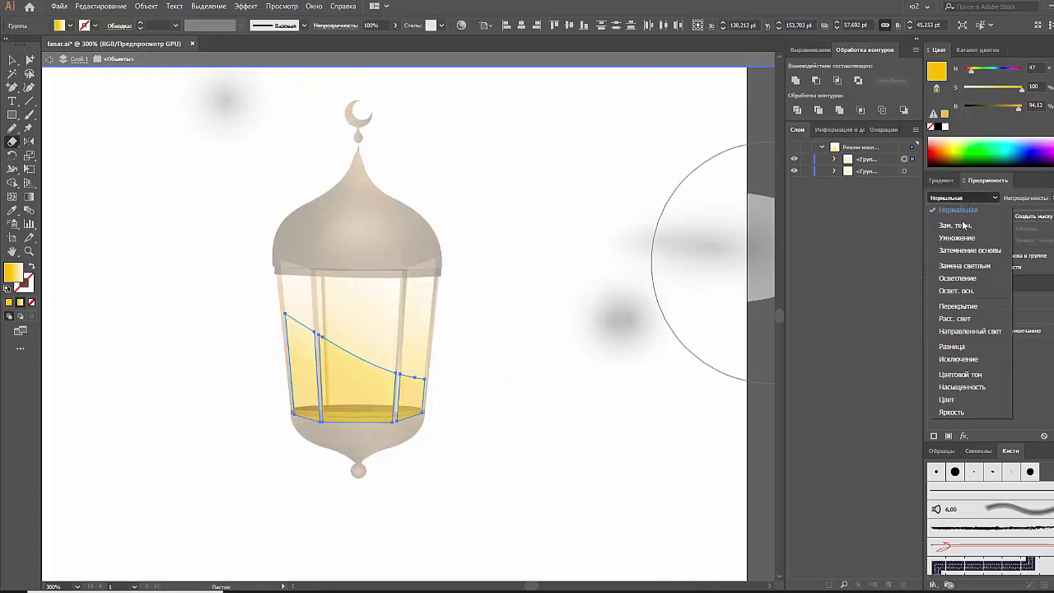
left_click(958, 278)
key("v")
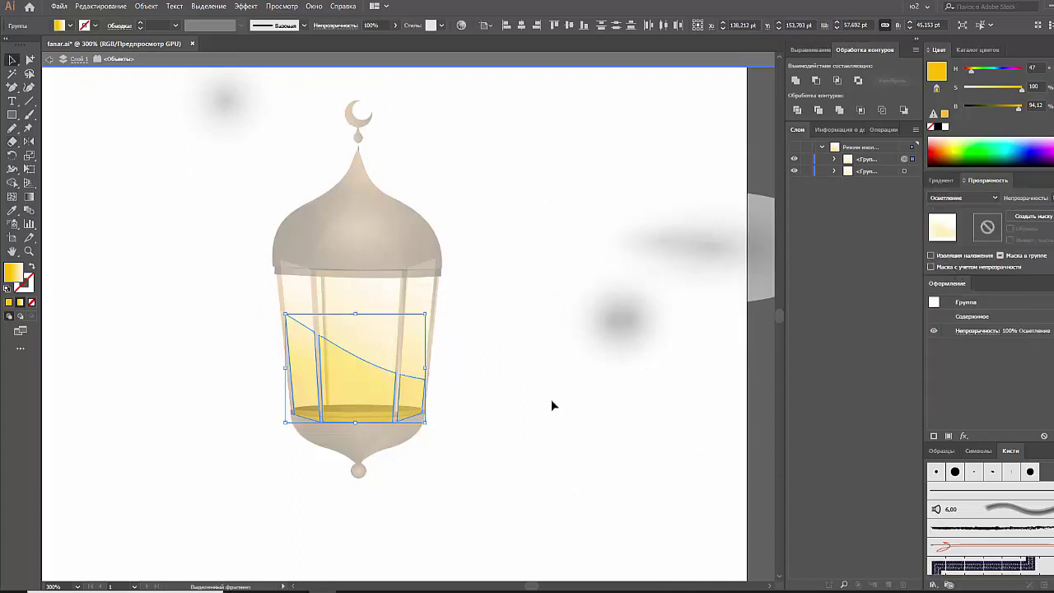
left_click(945, 127)
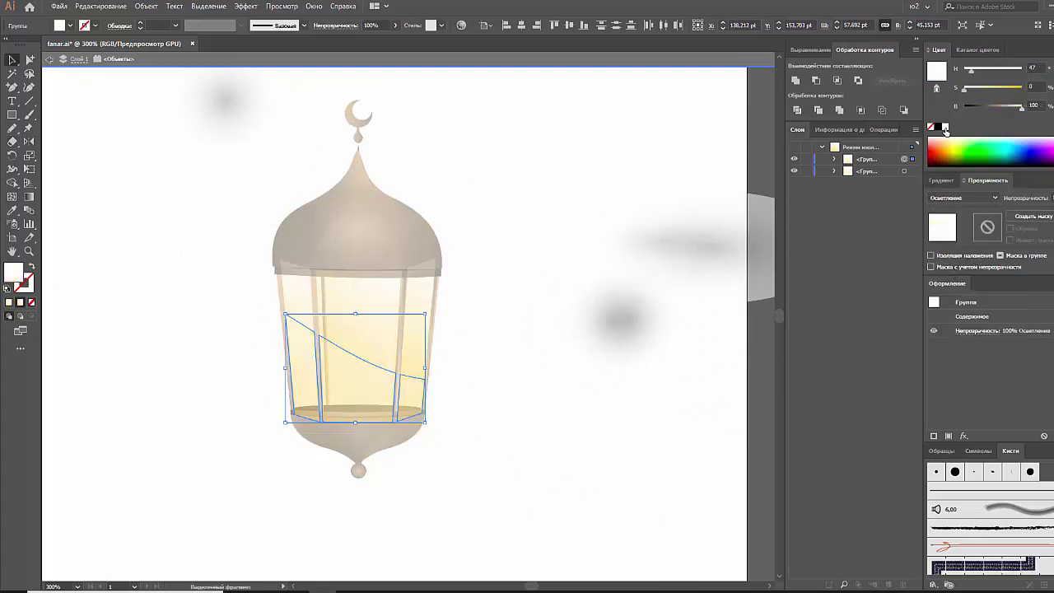
Step: Reflect a copy of the narrow translucent left pillar onto the lantern's right panel
double_click(532, 408)
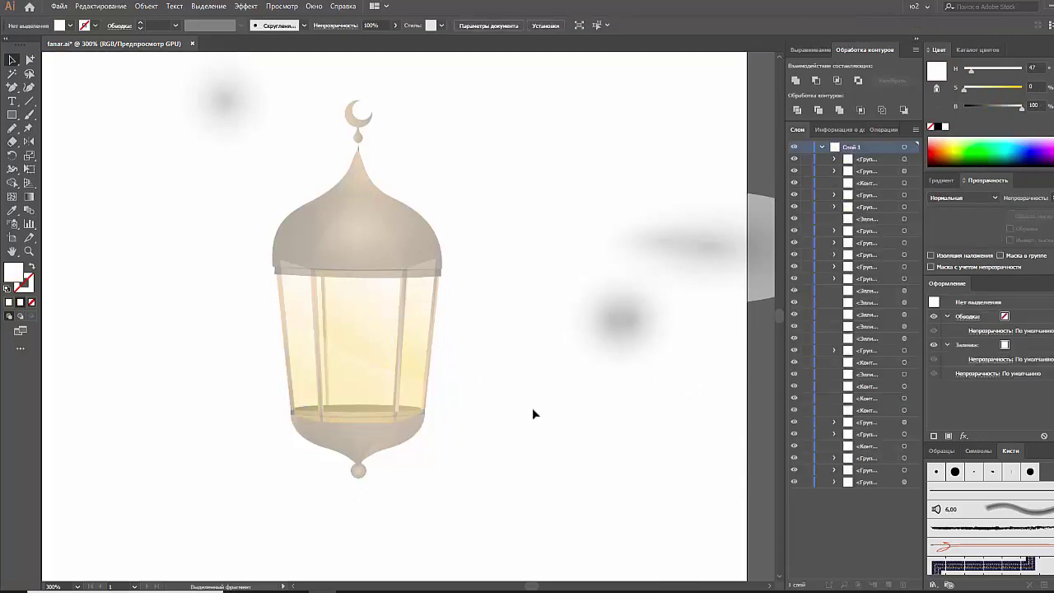
left_click(393, 340)
left_click(393, 340)
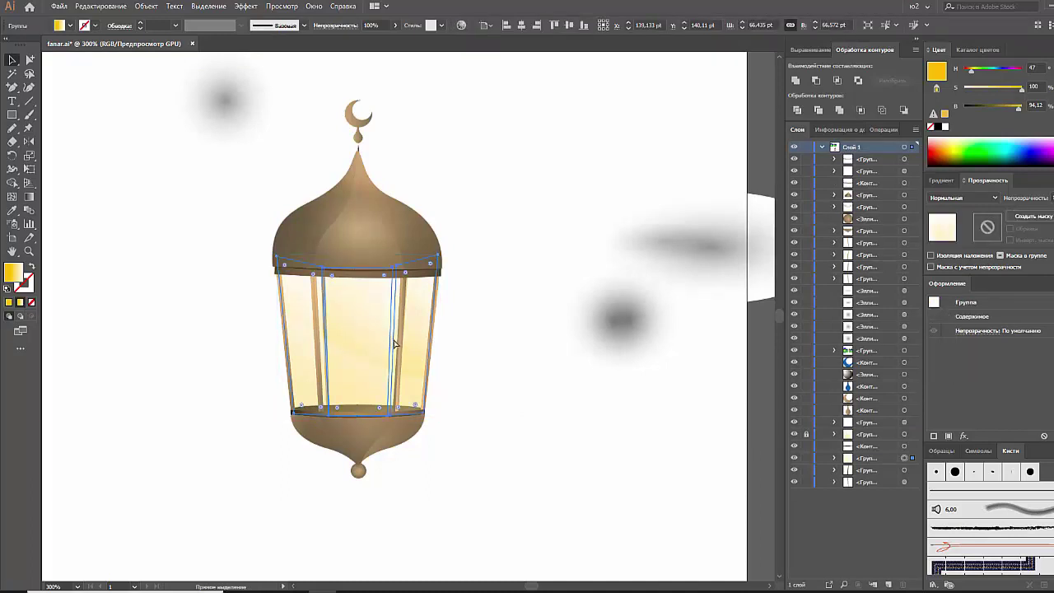
left_click(325, 325)
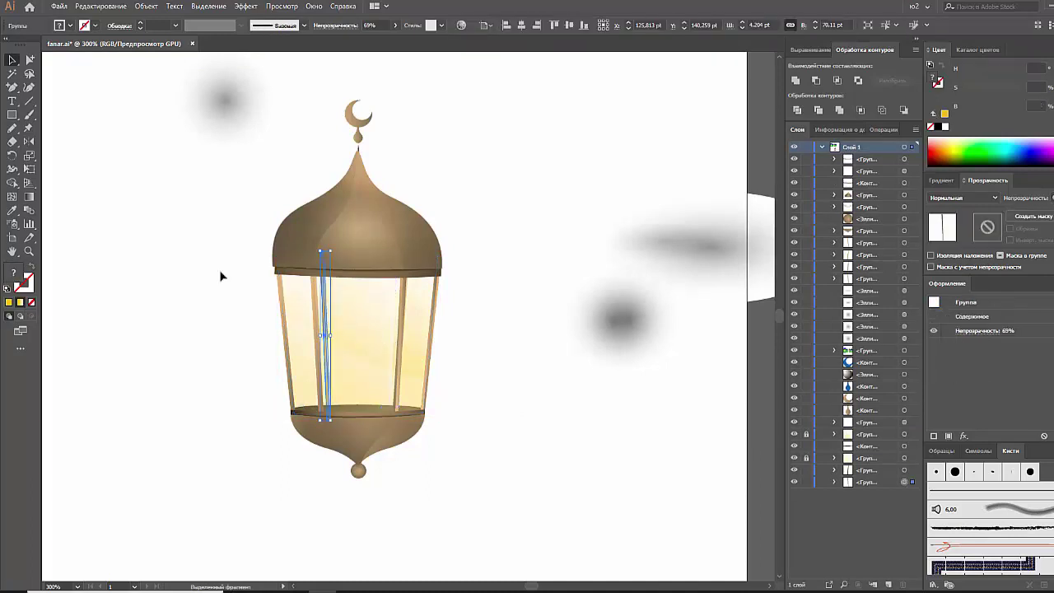
left_click(29, 144)
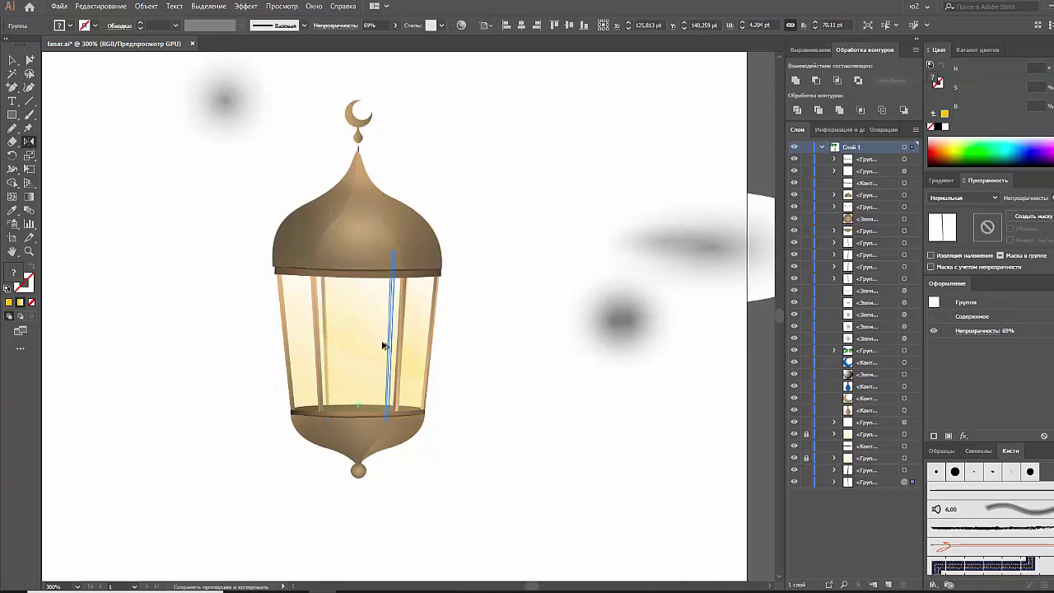
left_click_drag(327, 333, 385, 345)
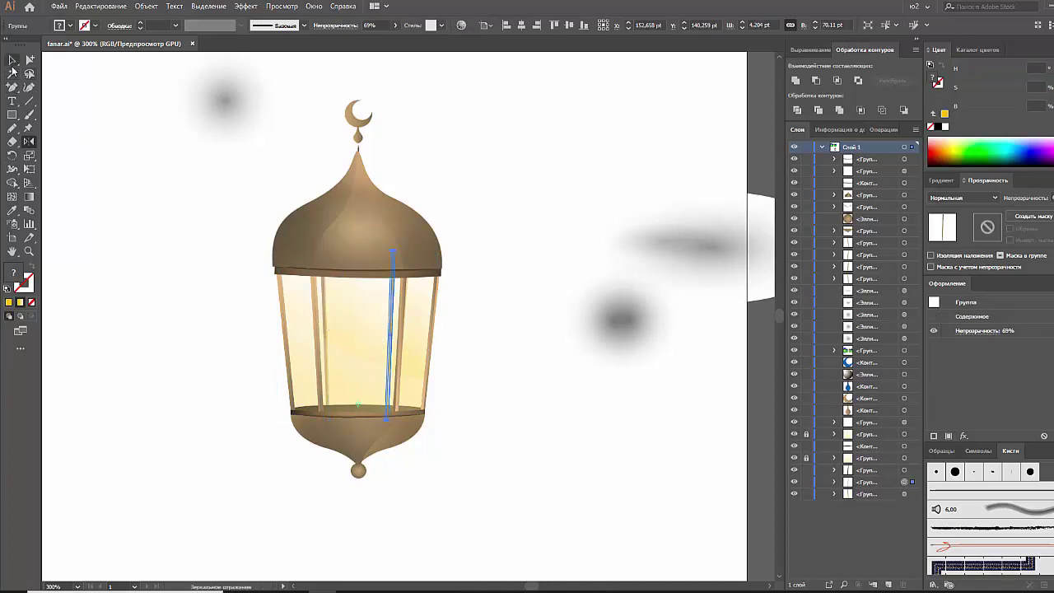
left_click(12, 61)
left_click(131, 219)
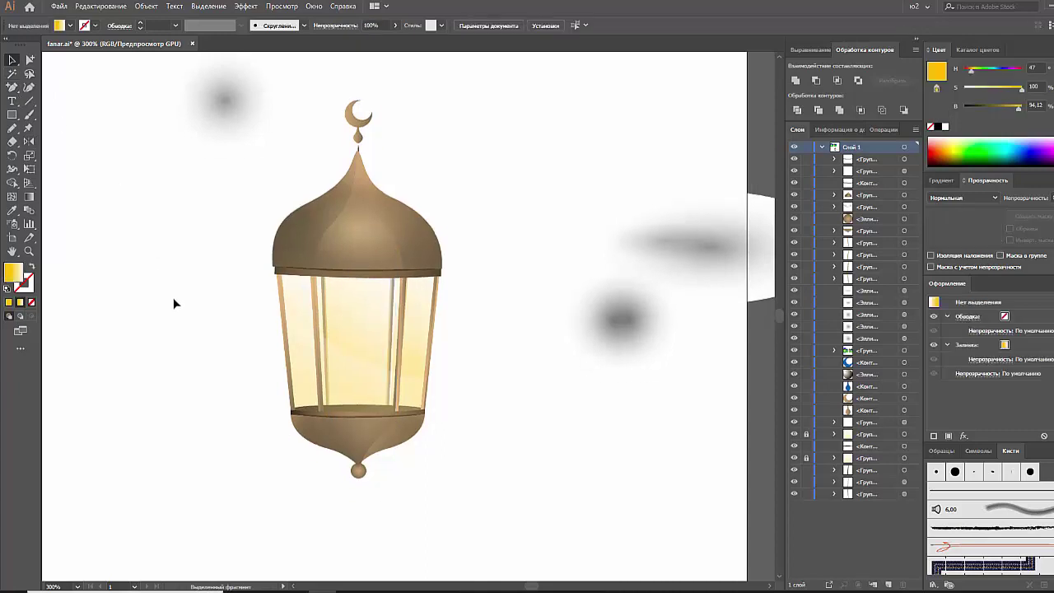
Step: Group the four lantern pillars and enter isolation mode on the group
left_click(282, 302)
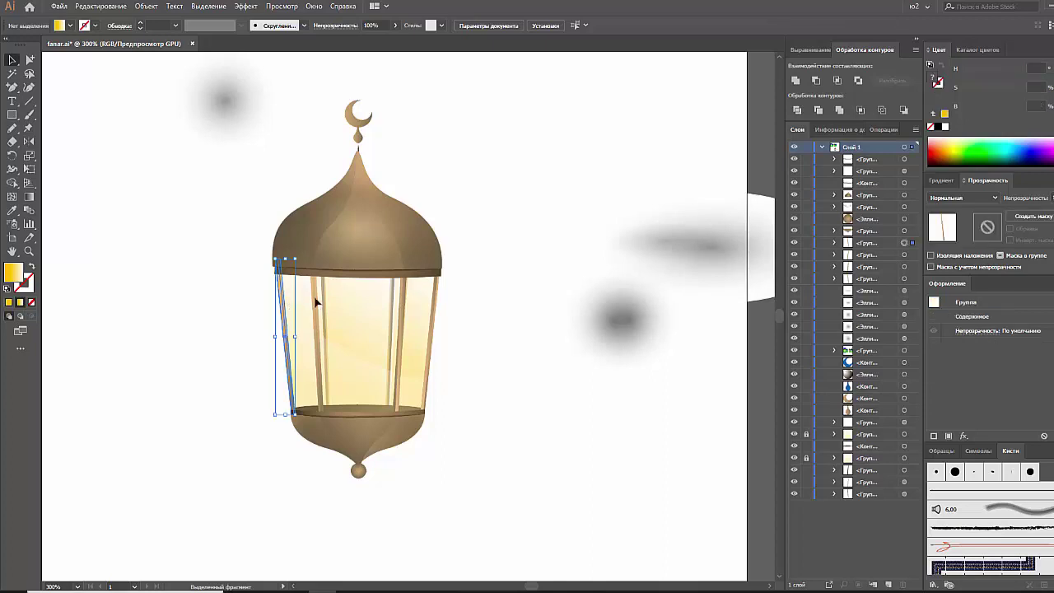
left_click(317, 301, "shift")
left_click(402, 308, "shift")
left_click(437, 315, "shift")
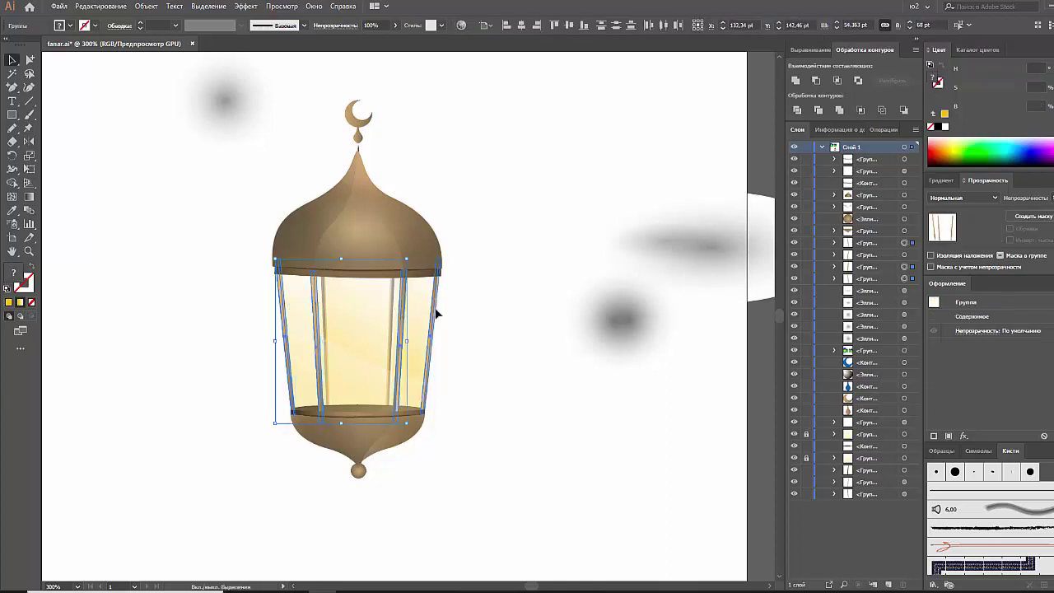
key("ctrl+g")
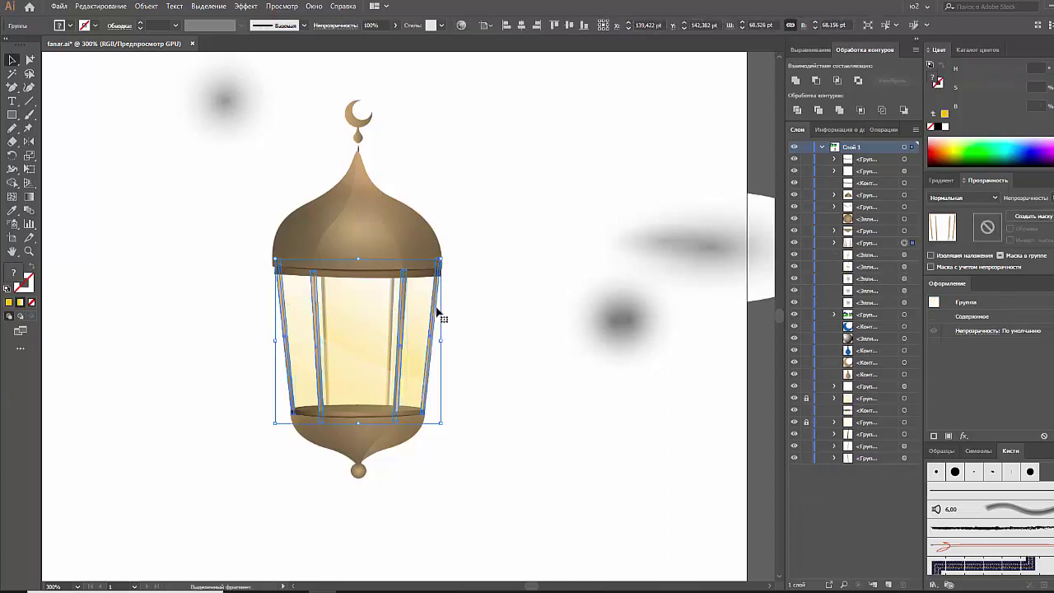
right_click(436, 309)
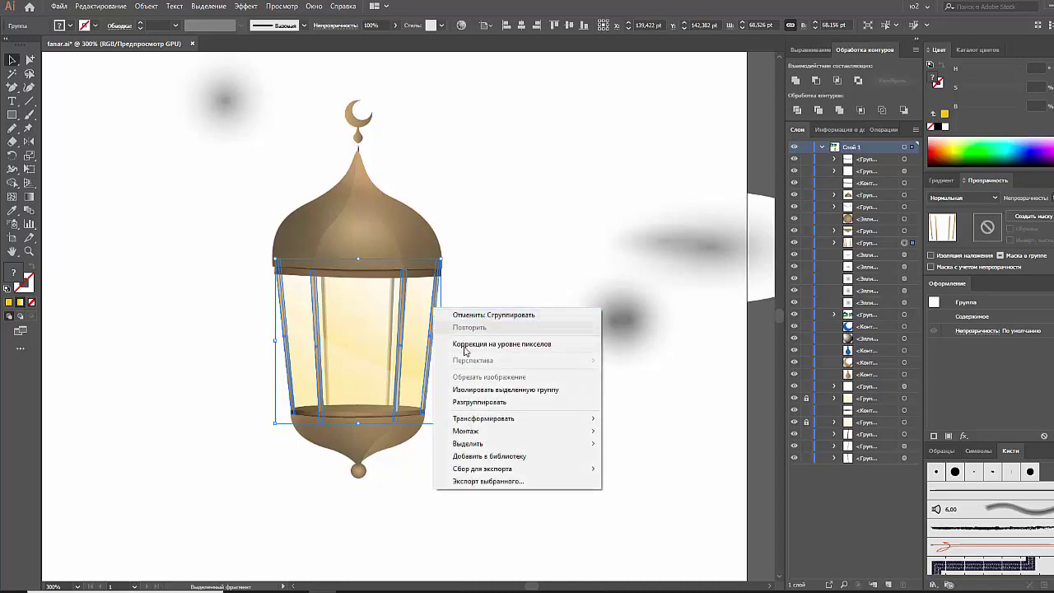
left_click(494, 389)
Step: Paste a front copy of the pillars, unite it, erase its lower part, and set Multiply
left_click_drag(373, 328, 449, 343)
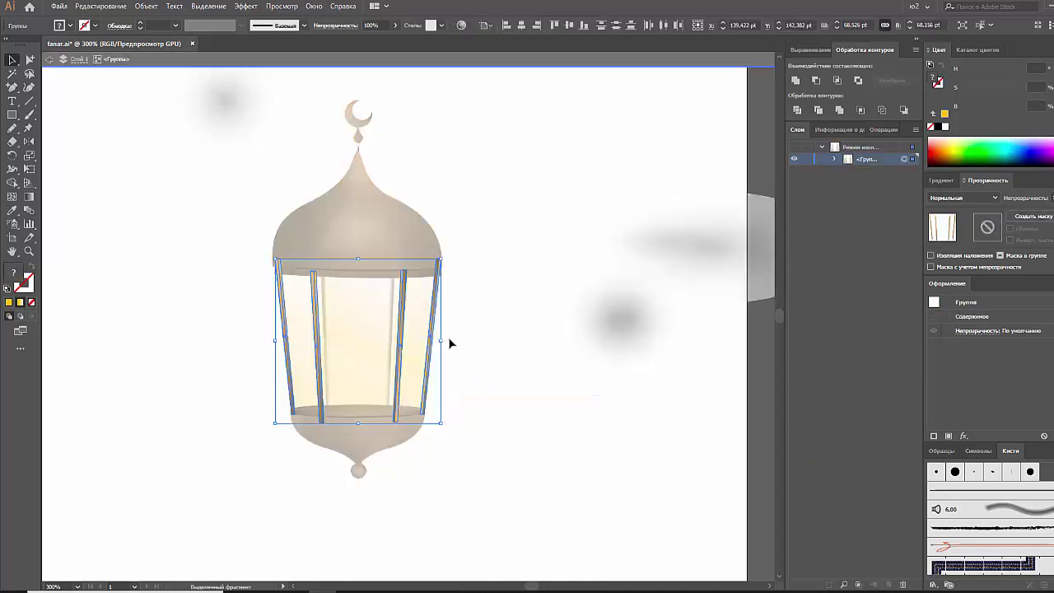
key("ctrl+c")
key("ctrl+f")
left_click(794, 82)
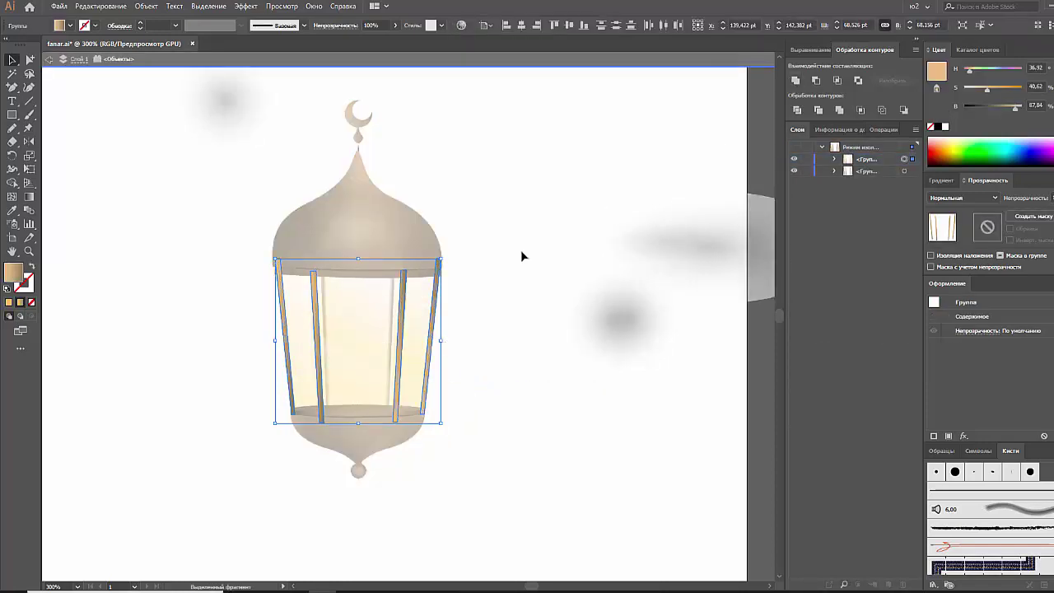
left_click(13, 142)
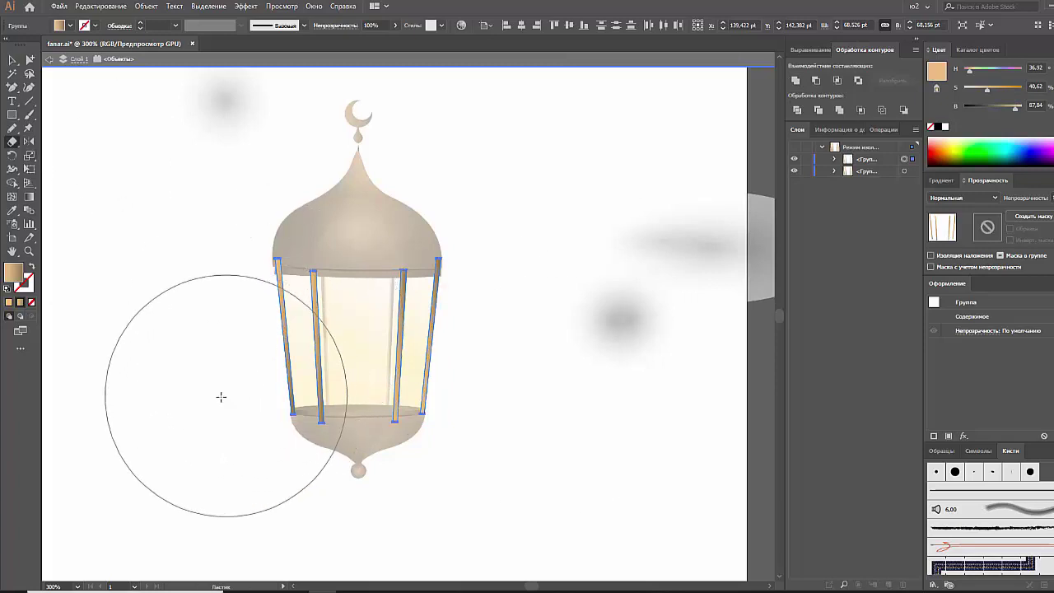
left_click_drag(209, 404, 542, 400)
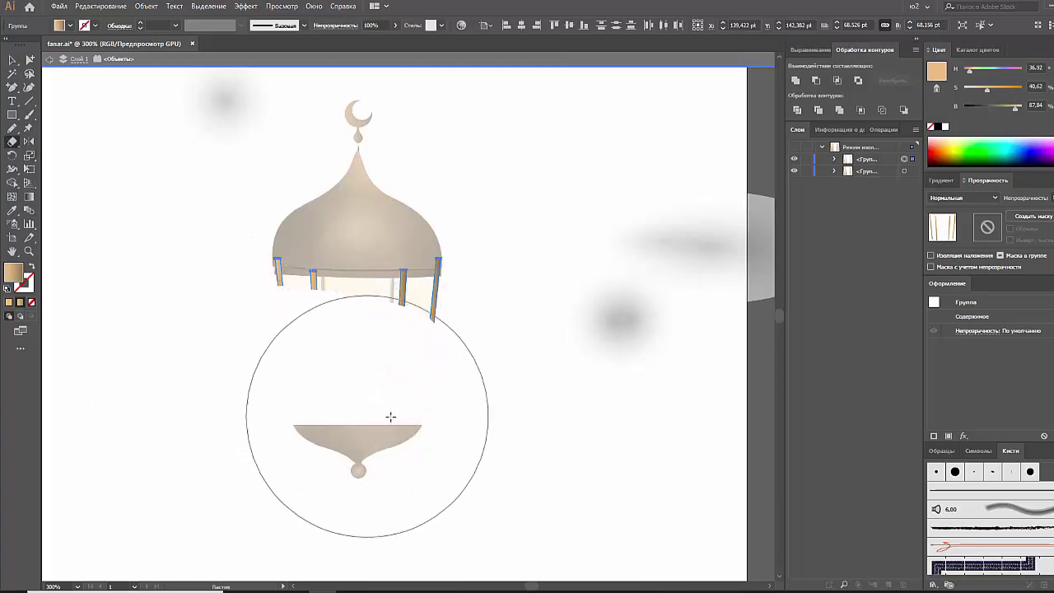
left_click(964, 197)
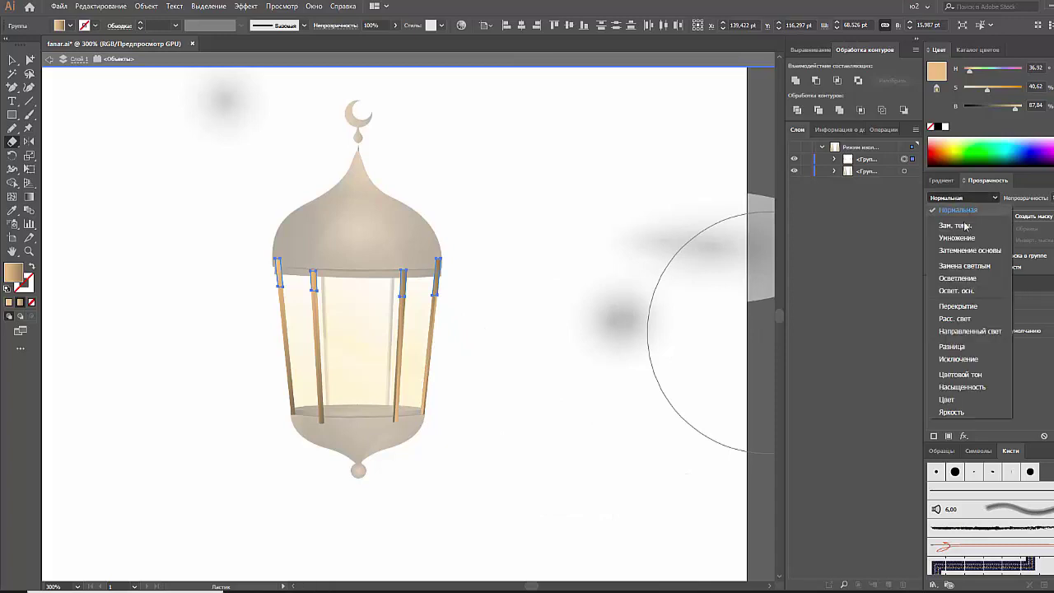
left_click(960, 229)
key("v")
left_click(494, 406)
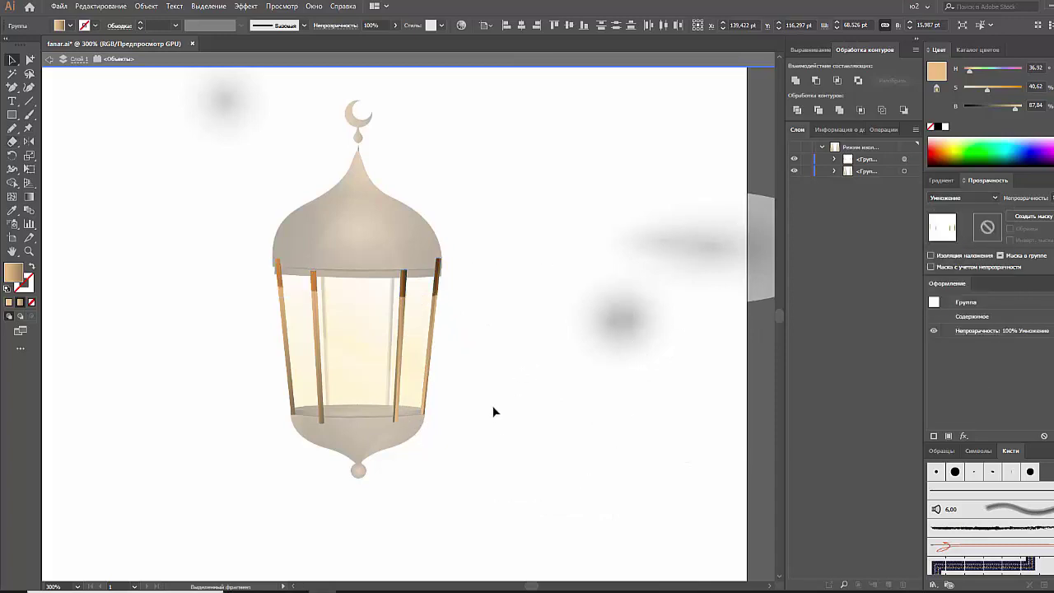
double_click(496, 401)
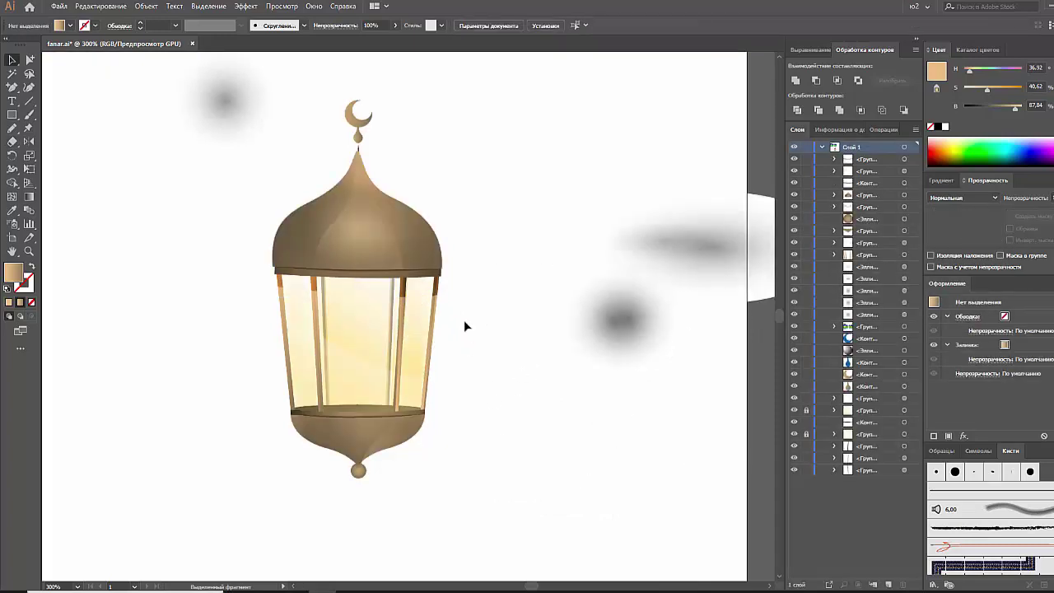
Step: Drop the opacity of the Multiply band below the dome to about 26%
left_click(439, 298)
left_click(395, 25)
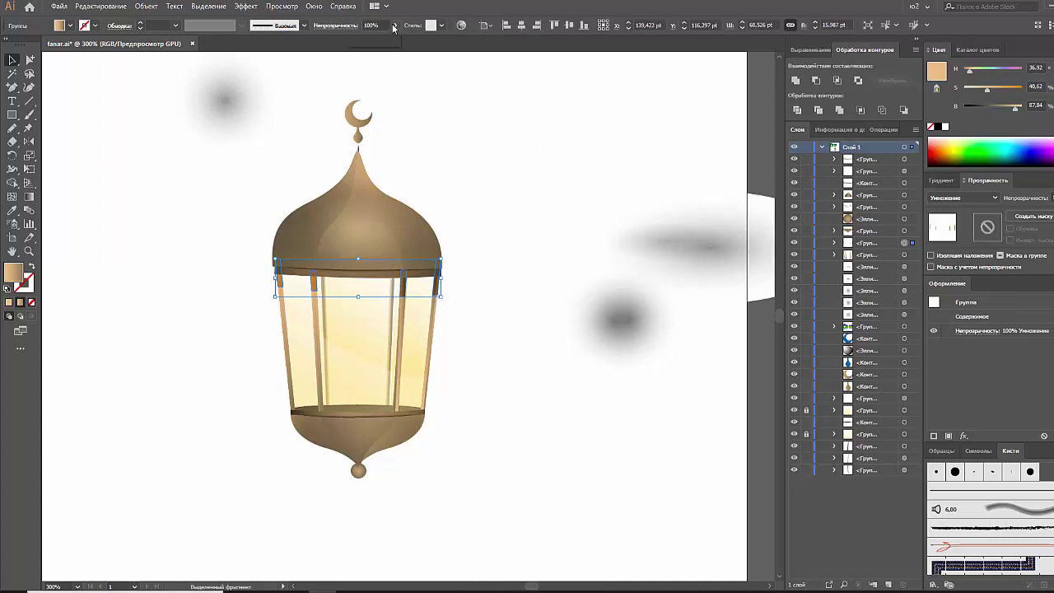
left_click_drag(392, 41, 368, 42)
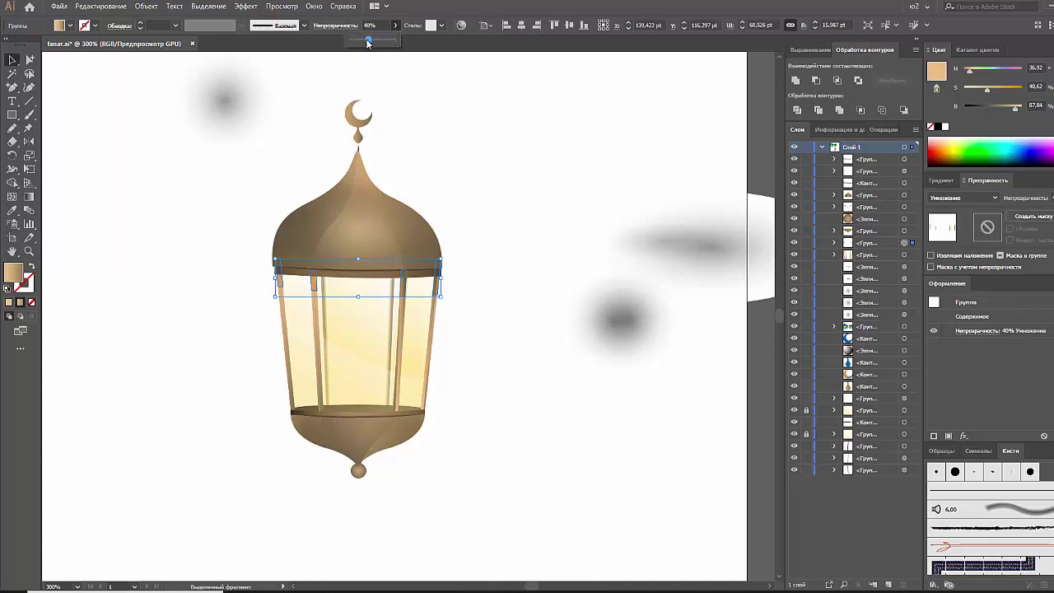
left_click(443, 164)
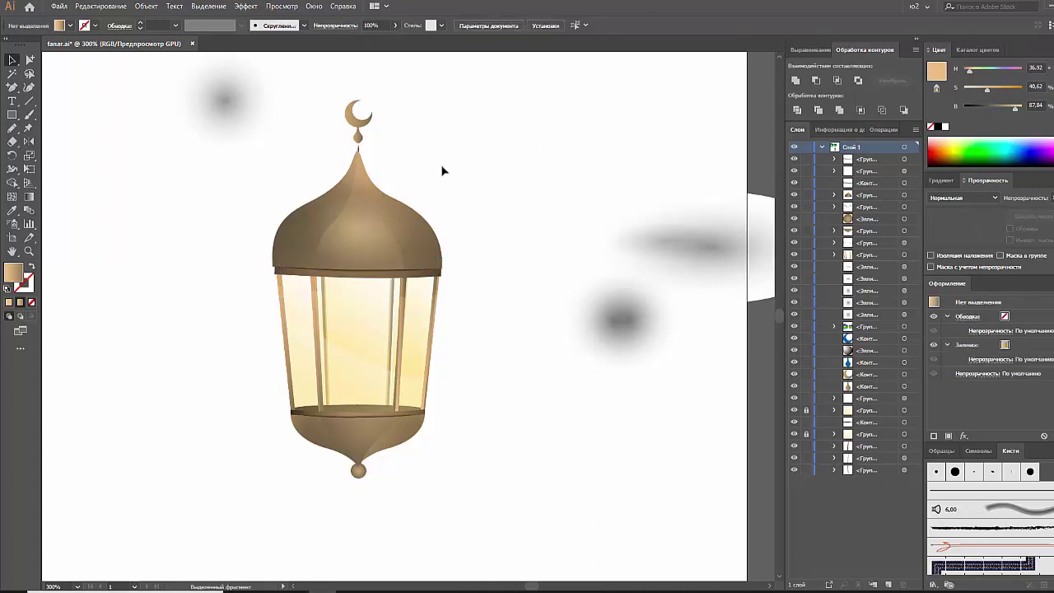
left_click(412, 264)
left_click(396, 26)
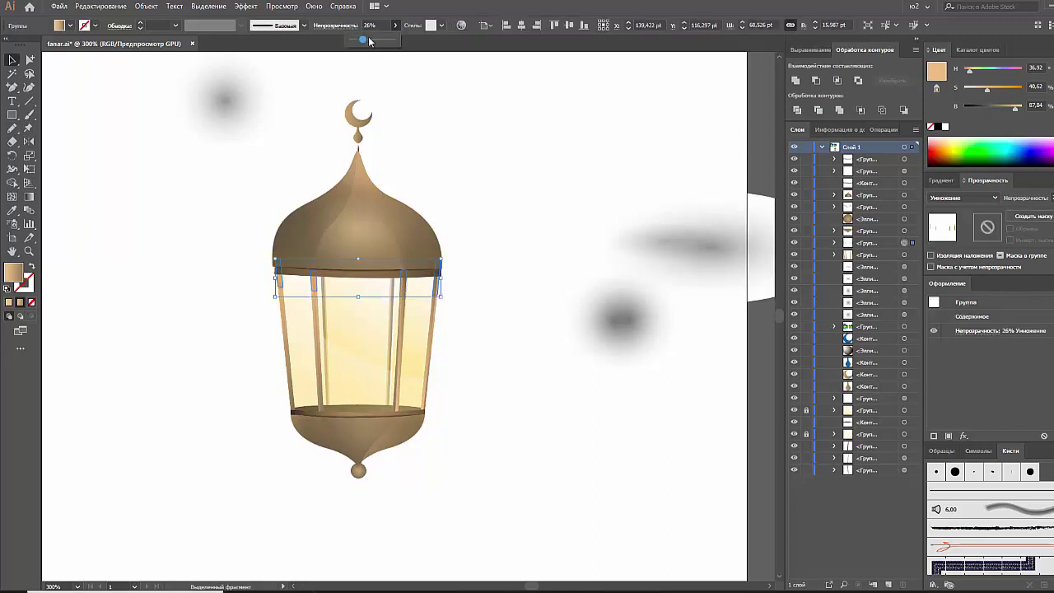
left_click(505, 360)
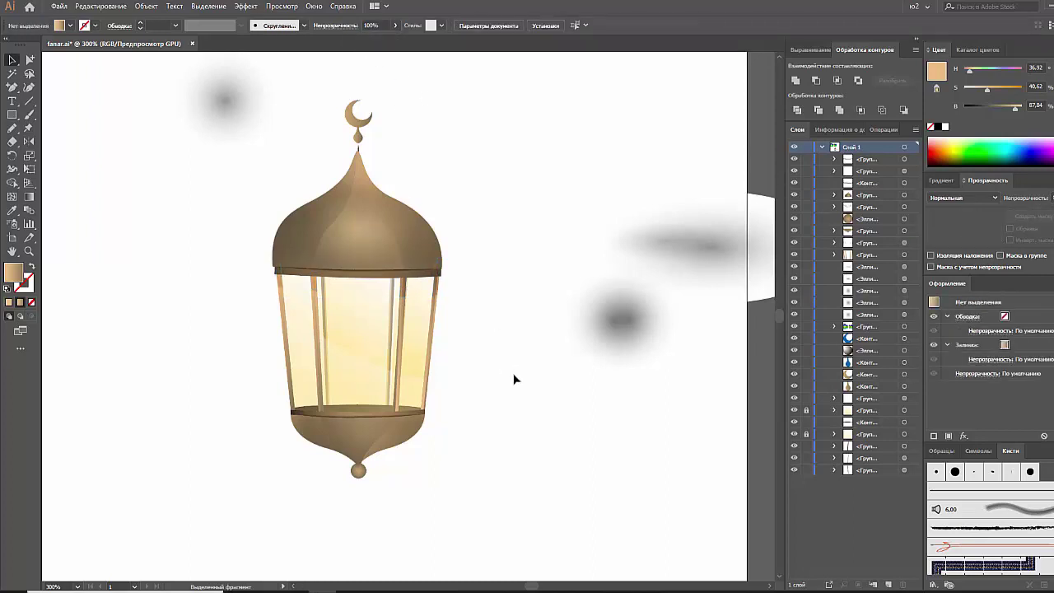
scroll(512, 380, "down", 1)
scroll(511, 379, "up", 2)
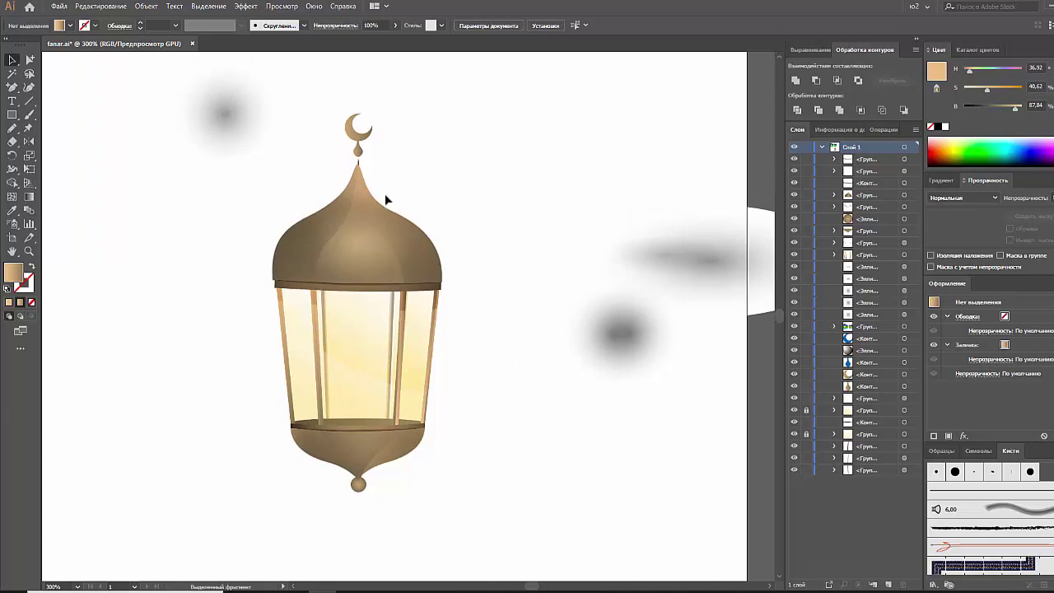
Step: Zoom in on the finial's tip and delete the dark sliver inside the drop
left_click(361, 169)
left_click(377, 131)
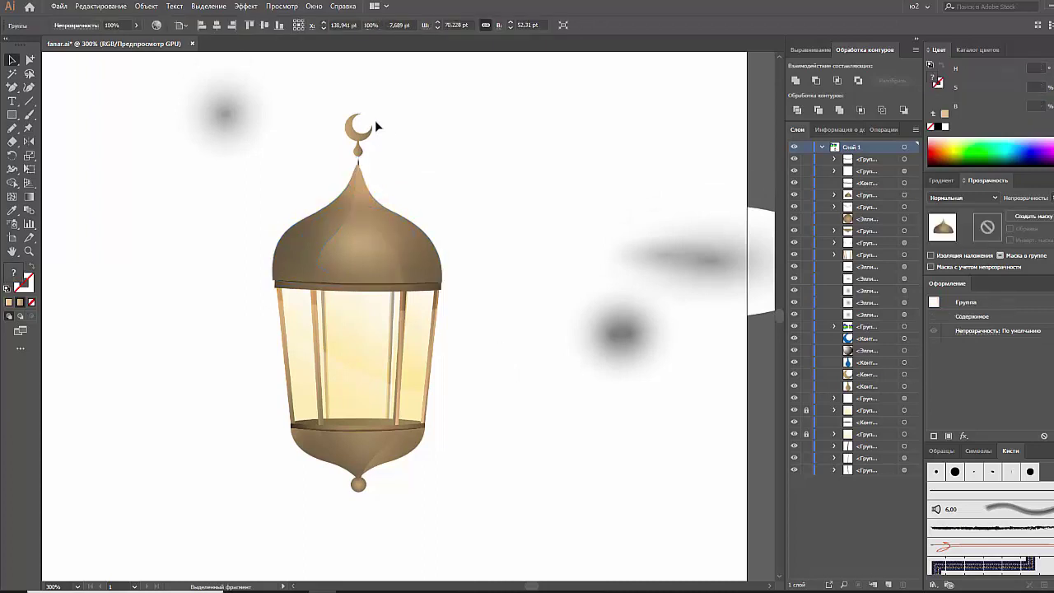
left_click(360, 153)
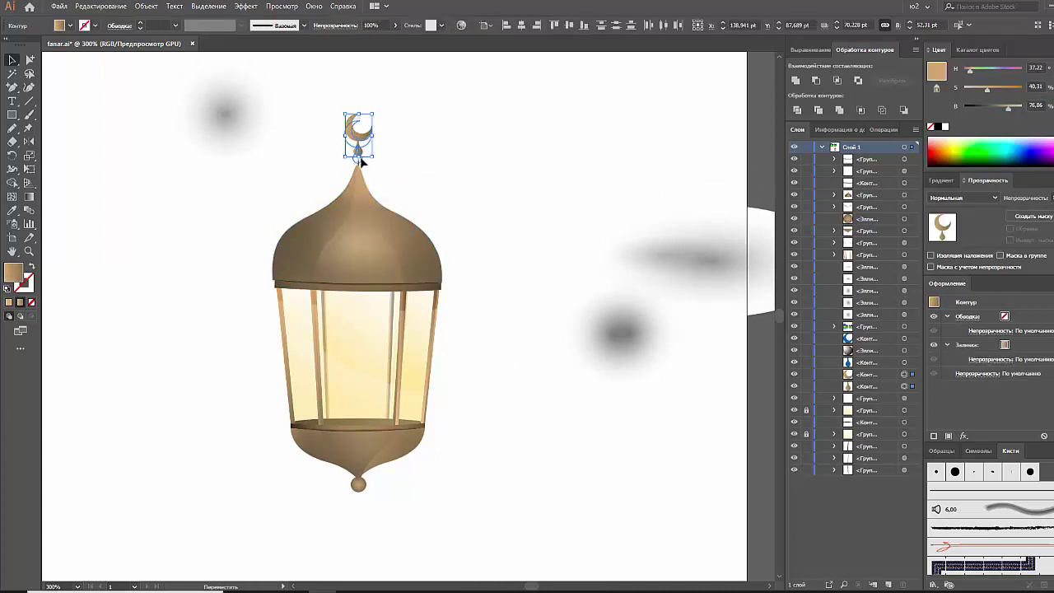
key("z")
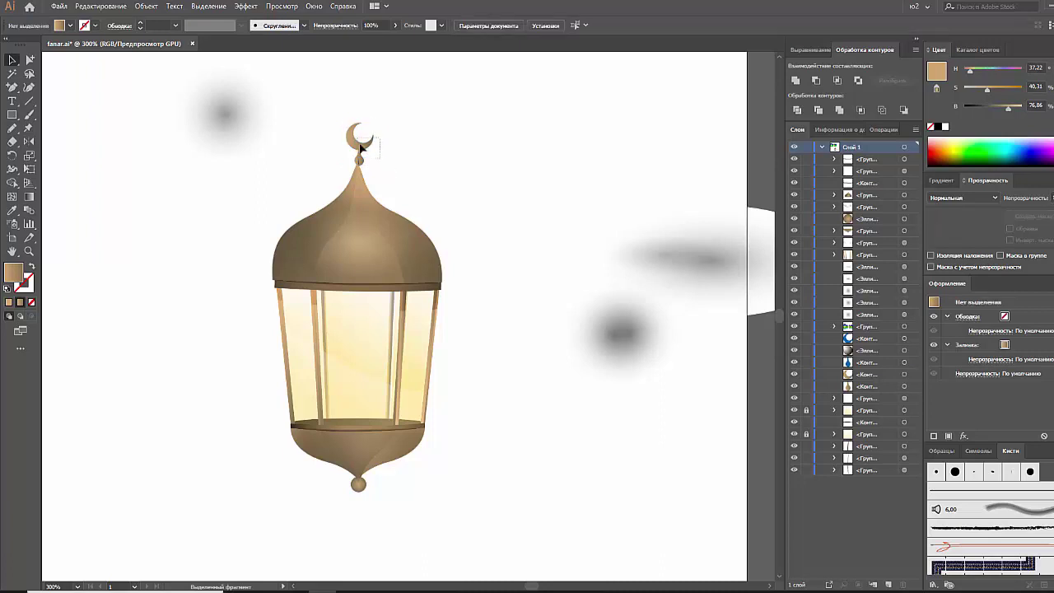
left_click_drag(376, 170, 652, 305)
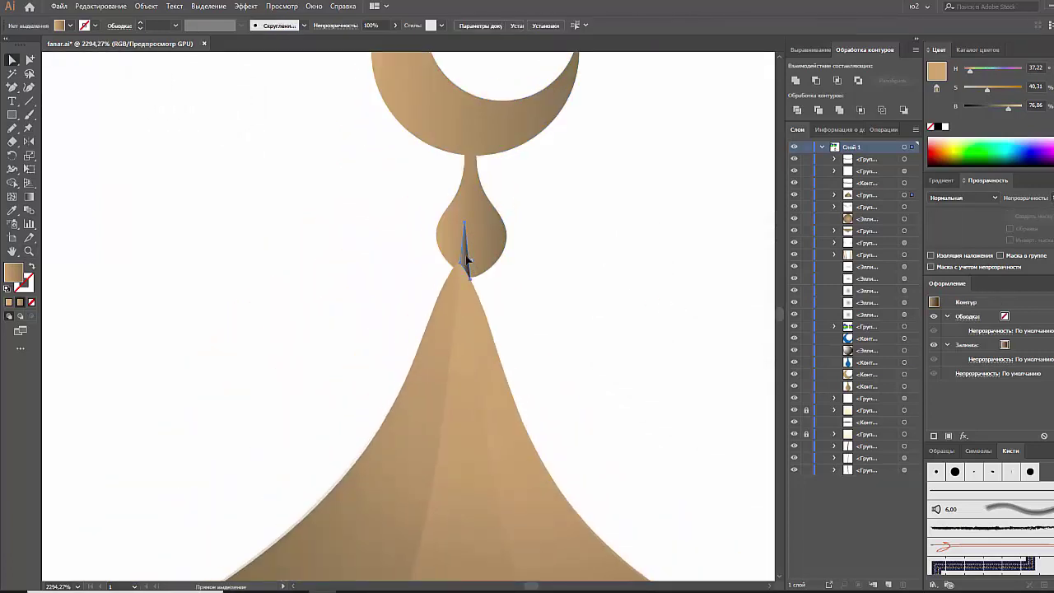
key("Delete")
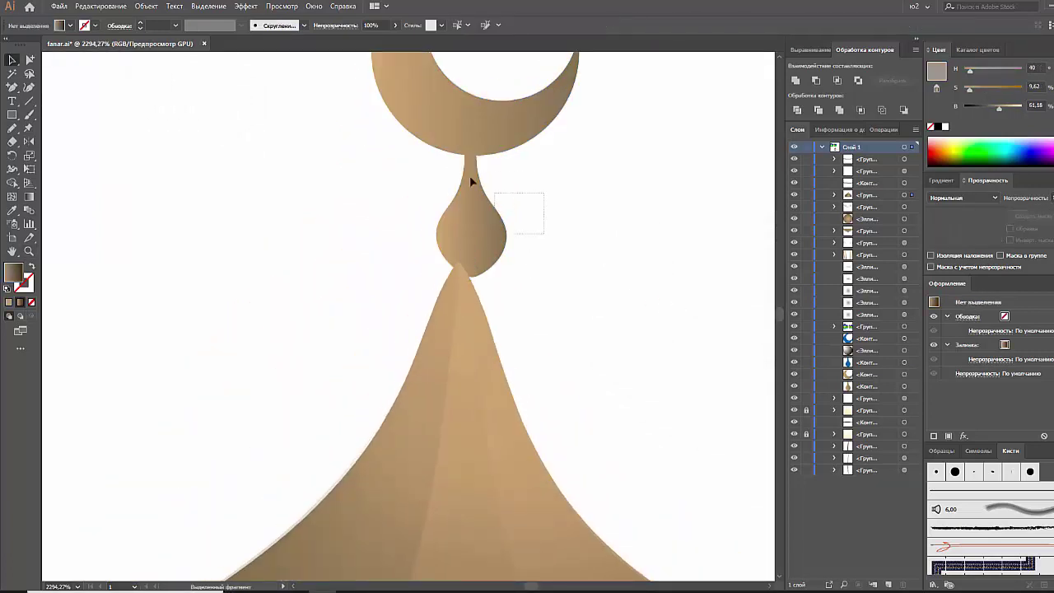
Step: Shift the crescent and drop together slightly to the left
left_click(477, 219)
left_click(515, 176)
left_click(469, 196)
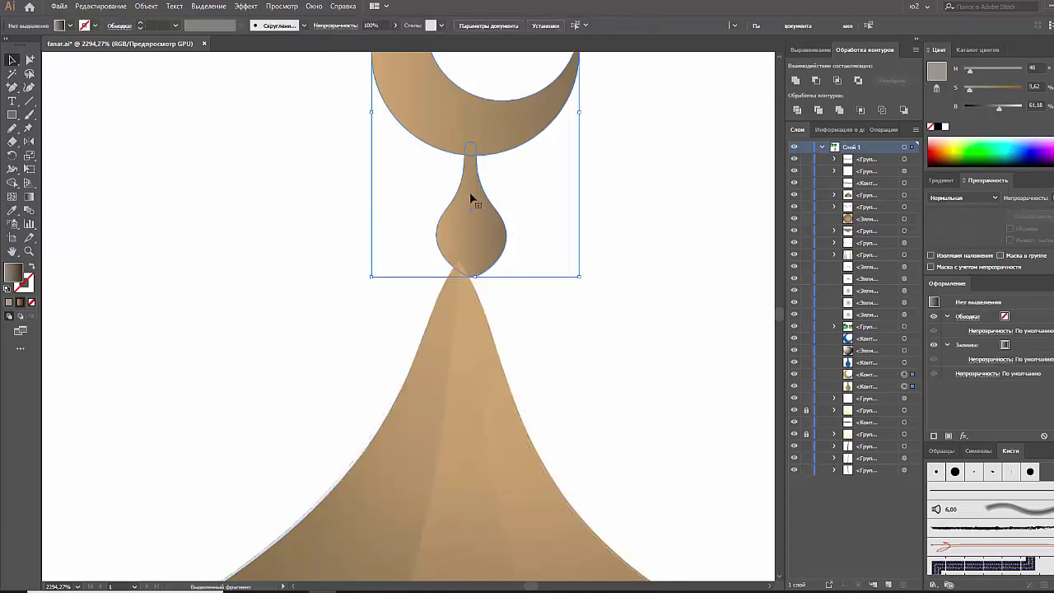
left_click_drag(469, 196, 457, 197)
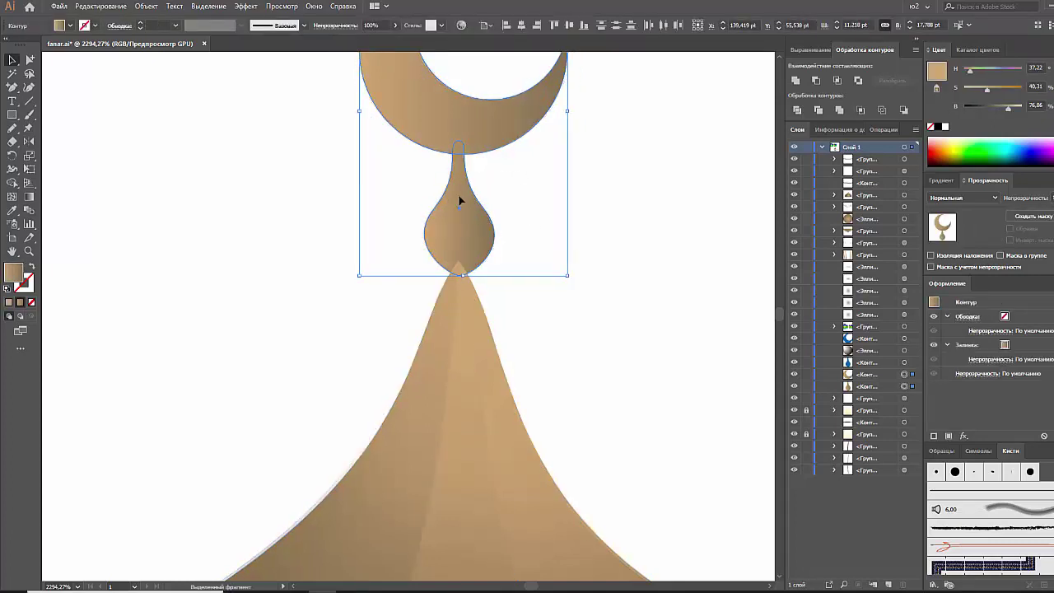
left_click(527, 199)
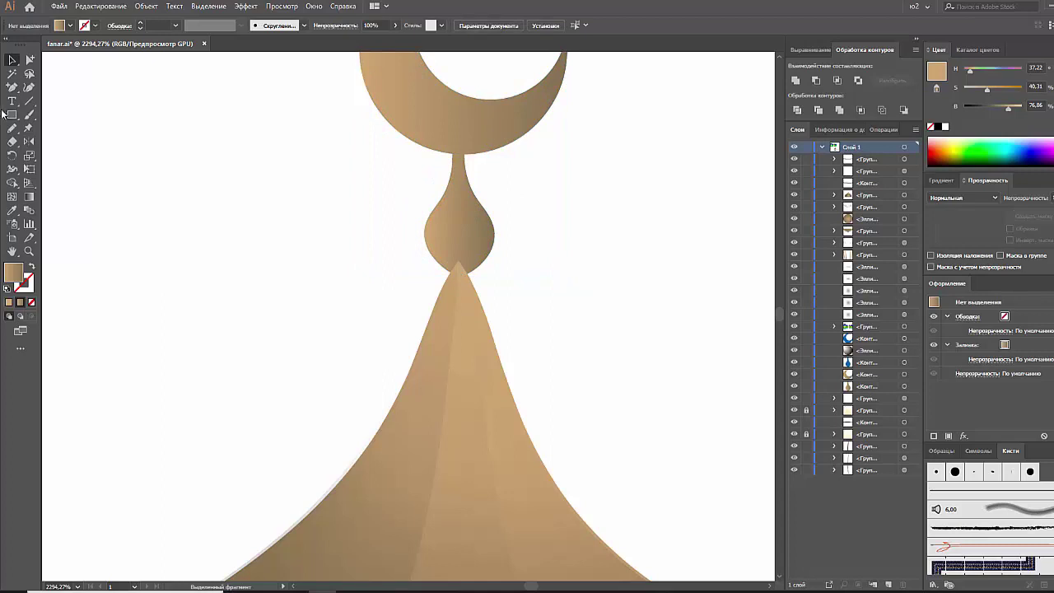
Step: Draw a small circle beside the drop and give it a radial gradient fill
left_click_drag(11, 113, 50, 141)
left_click_drag(327, 236, 347, 236)
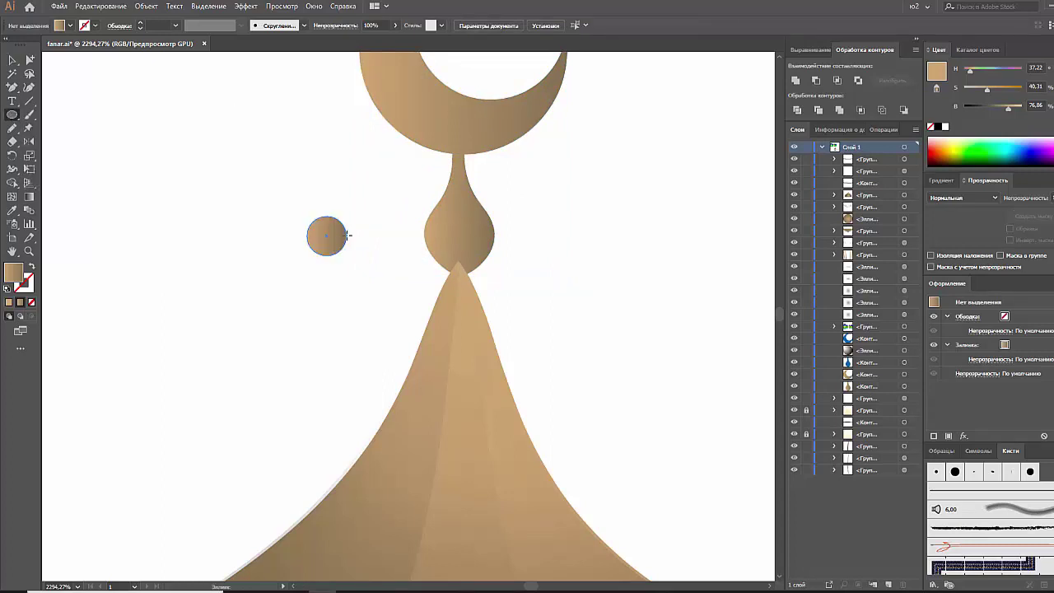
left_click(13, 60)
left_click(943, 180)
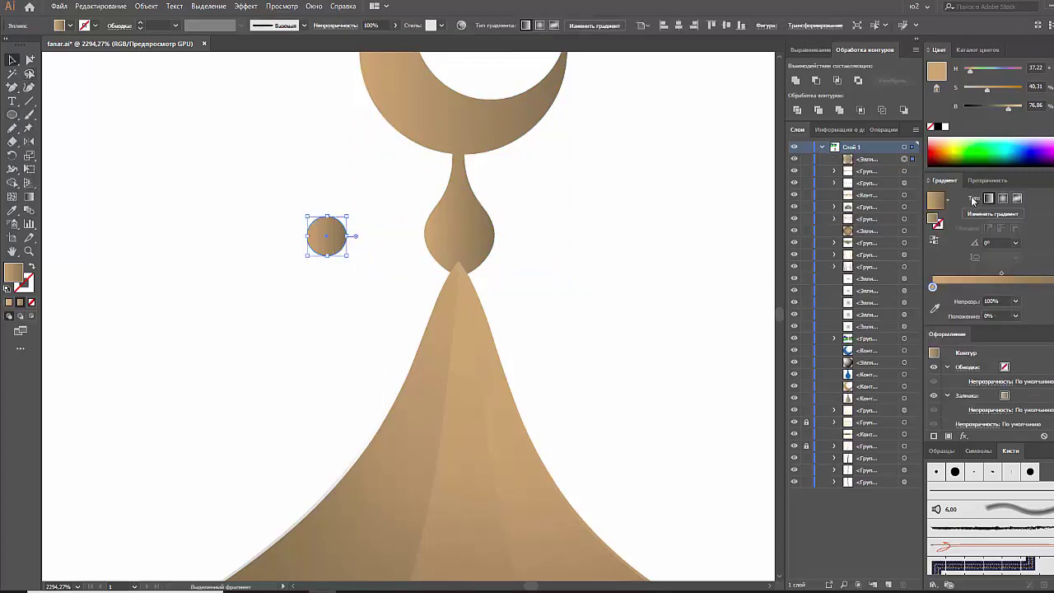
left_click(1003, 199)
left_click(348, 252)
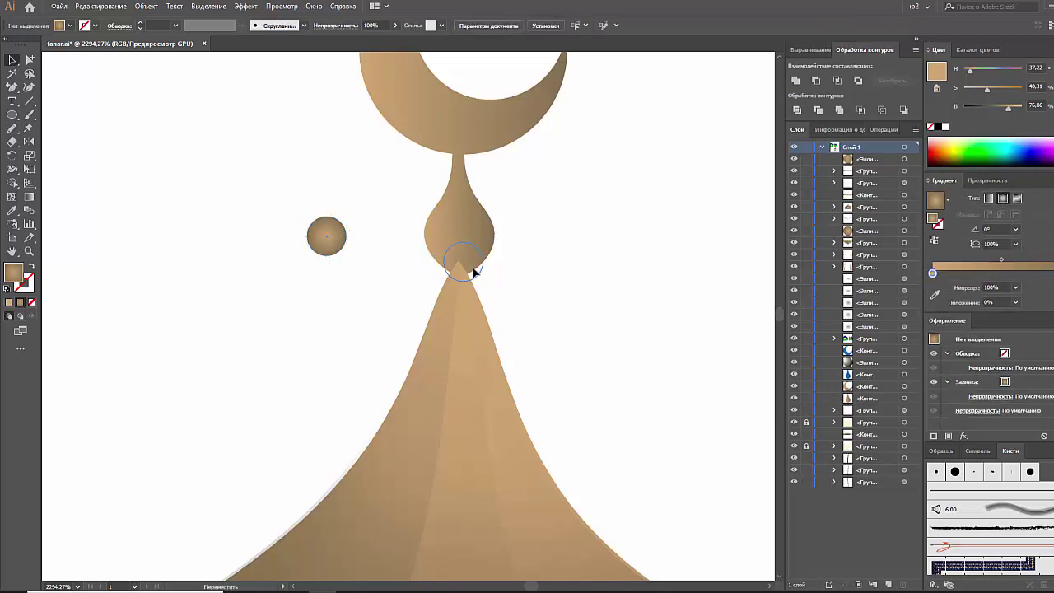
Step: Move the ball onto the drop's bottom tip and angle its gradient diagonally
left_click_drag(471, 271, 471, 273)
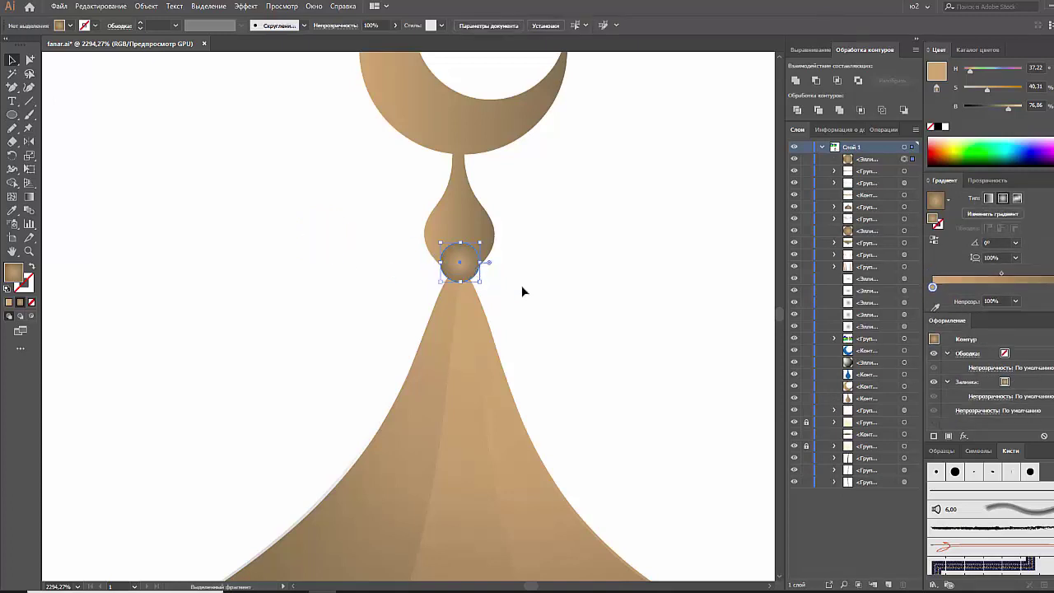
left_click(29, 196)
left_click_drag(453, 251, 476, 277)
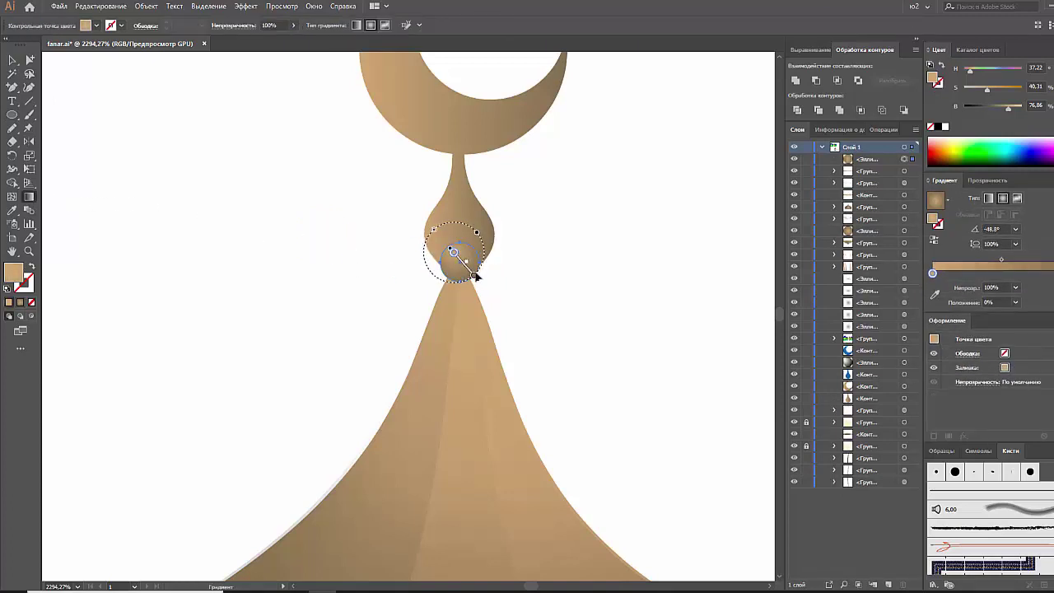
key("v")
left_click(173, 152)
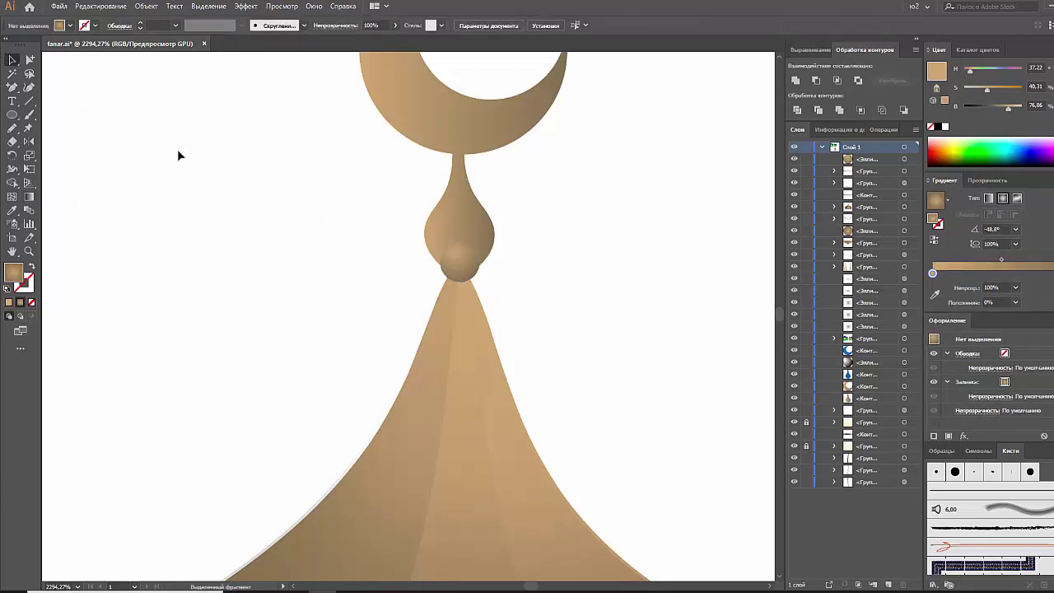
Step: Zoom in on the lantern's top and inspect the crescent and the small ellipse beneath it
key("ctrl+0")
key("ctrl+minus")
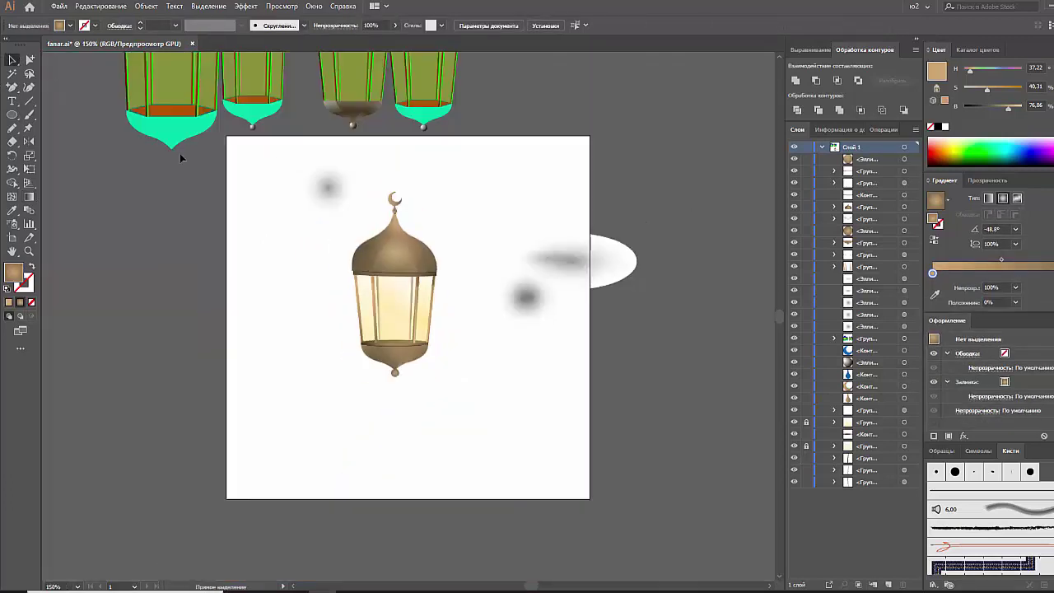
key("ctrl+plus")
key("ctrl+plus")
key("ctrl+plus")
scroll(275, 157, "up", 2)
scroll(336, 149, "up", 2)
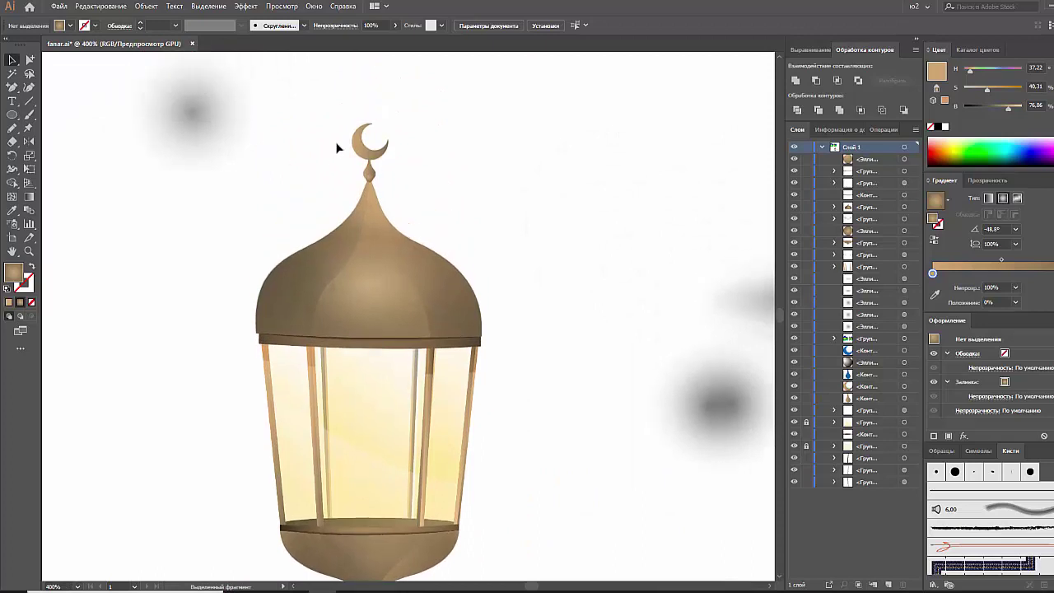
left_click(389, 162)
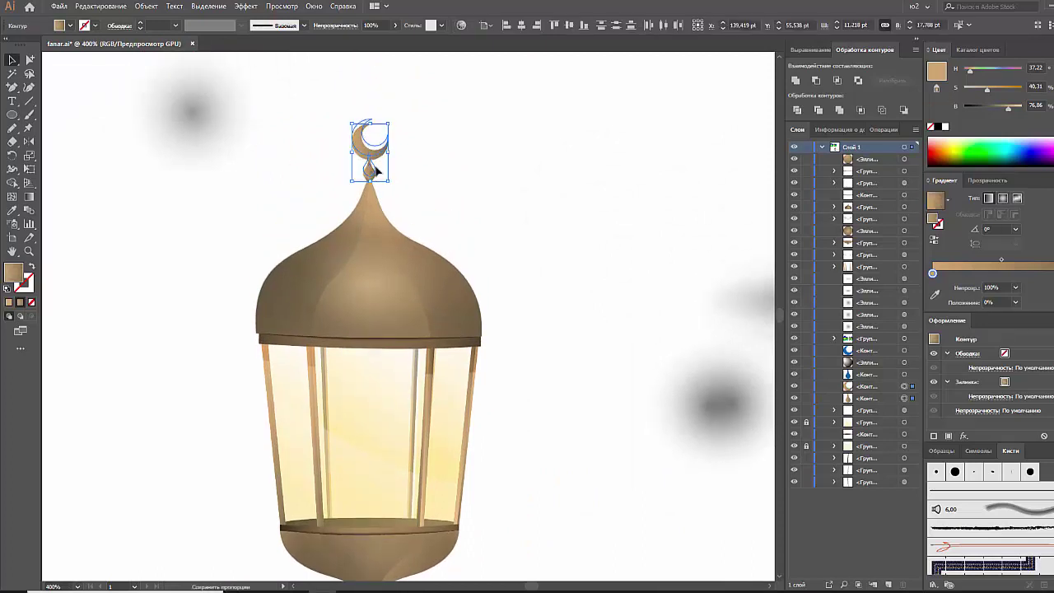
left_click(370, 174)
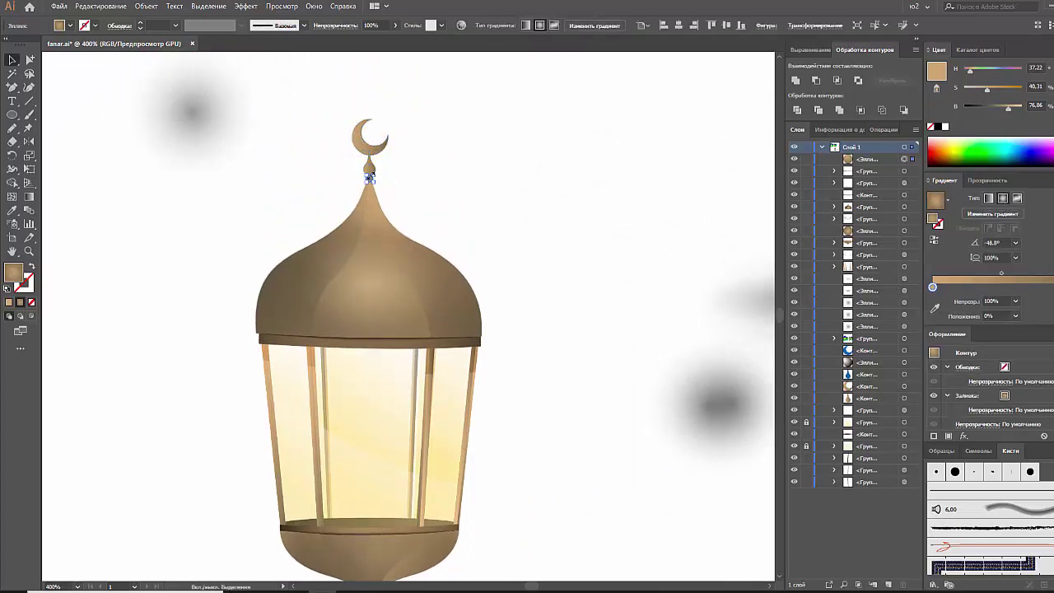
left_click(428, 193)
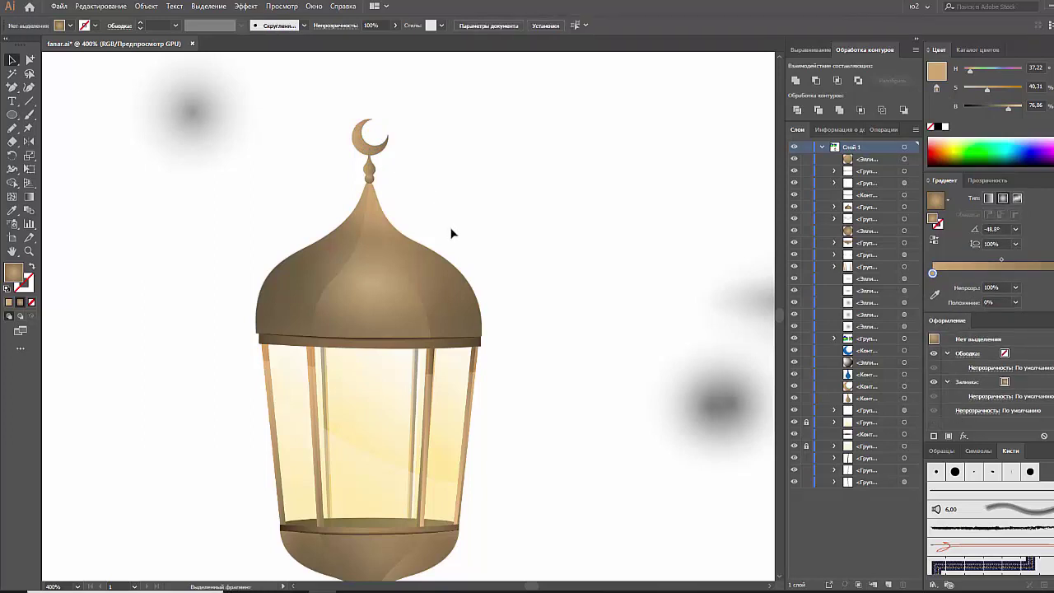
Step: Make the small ellipse's gradient radial and angle it diagonally
mouse_move(452, 231)
left_mouse_down()
mouse_move(449, 176)
mouse_move(456, 240)
left_mouse_up()
left_click(372, 177)
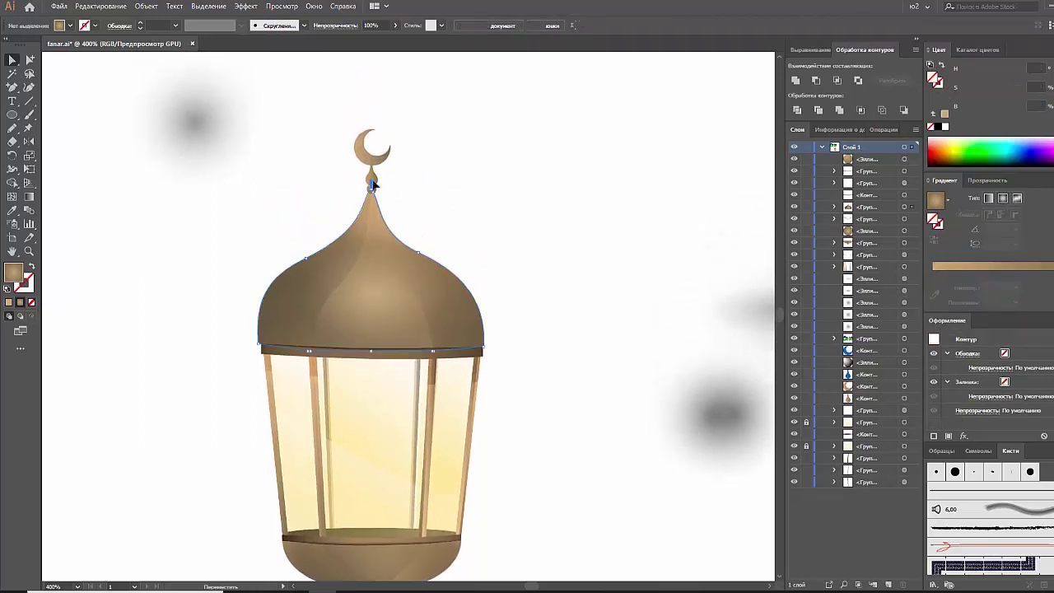
left_click(1003, 200)
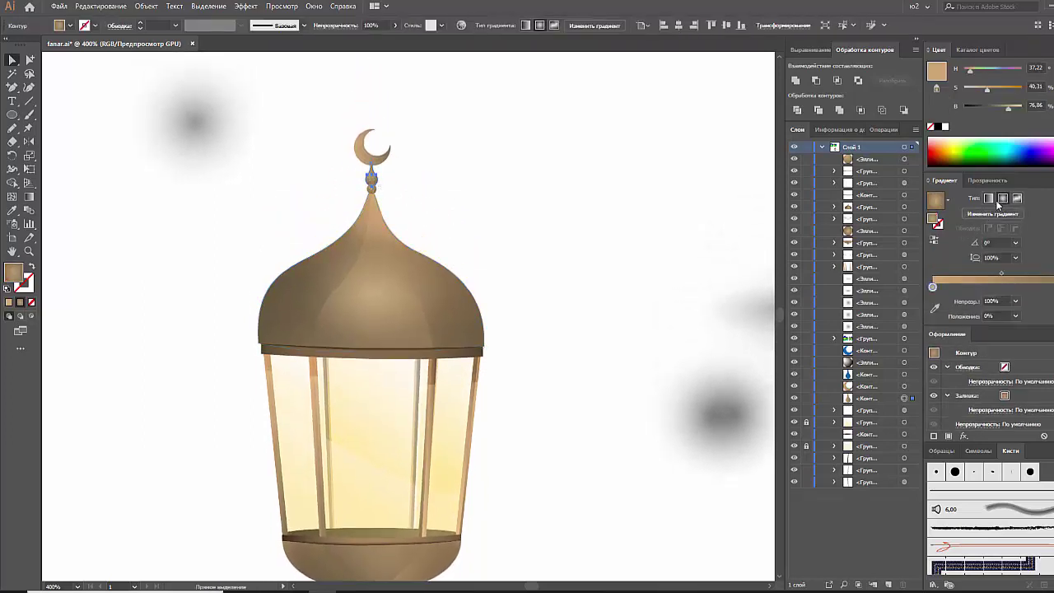
left_click(29, 197)
left_click(373, 174)
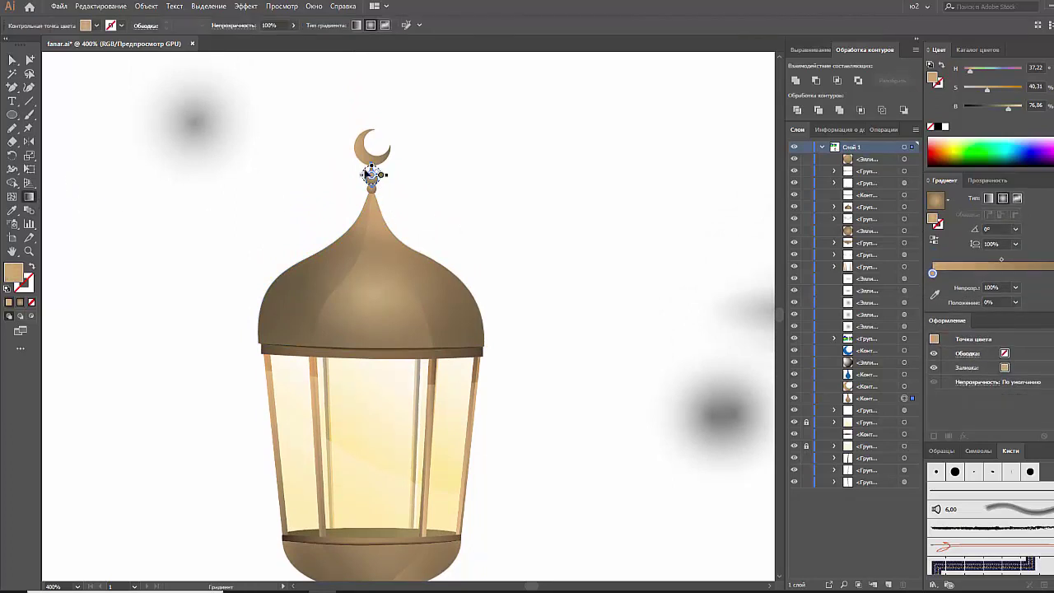
left_click_drag(360, 165, 379, 184)
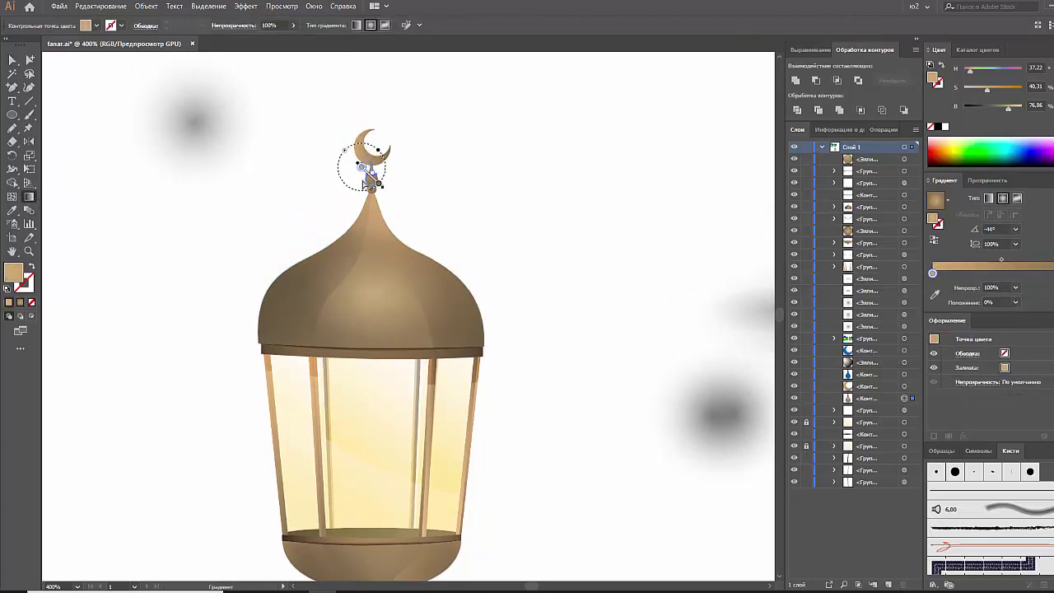
key("v")
left_click(303, 171)
Step: Re-angle the finial teardrop's radial gradient to match the ball
left_click(355, 157)
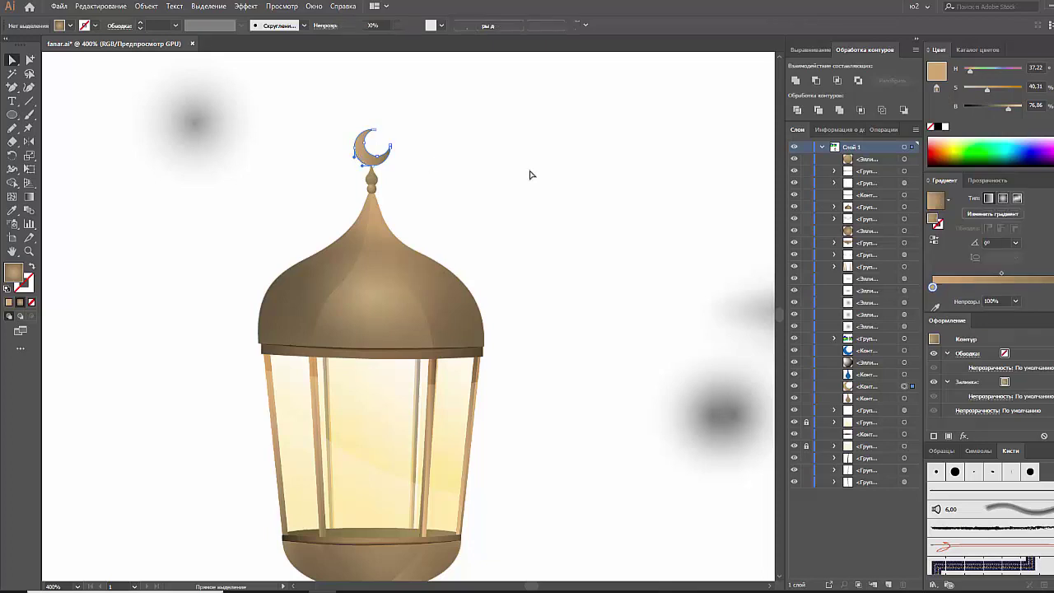
left_click(109, 208)
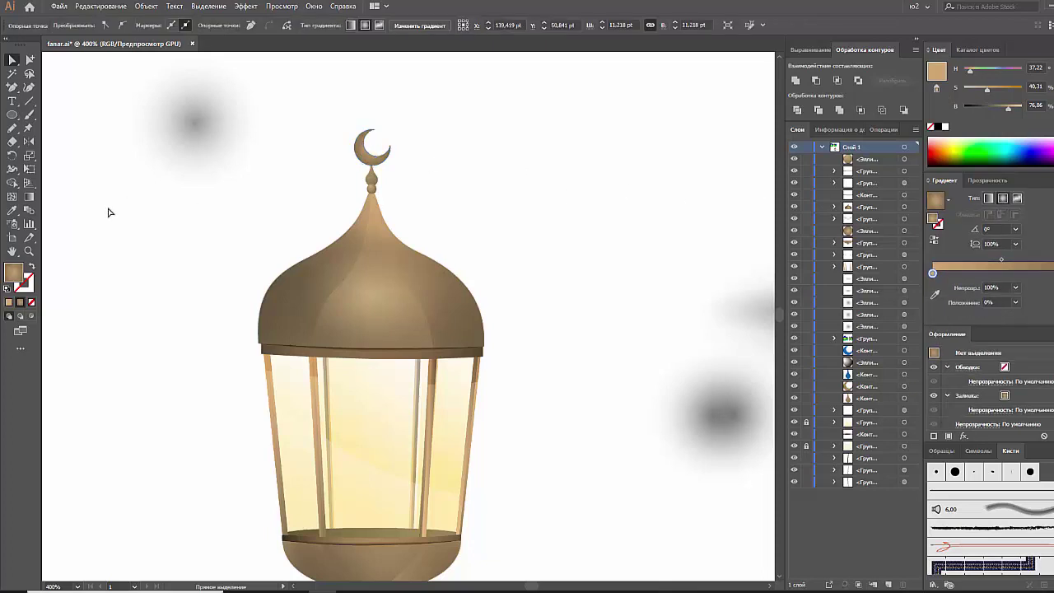
key("ctrl+minus")
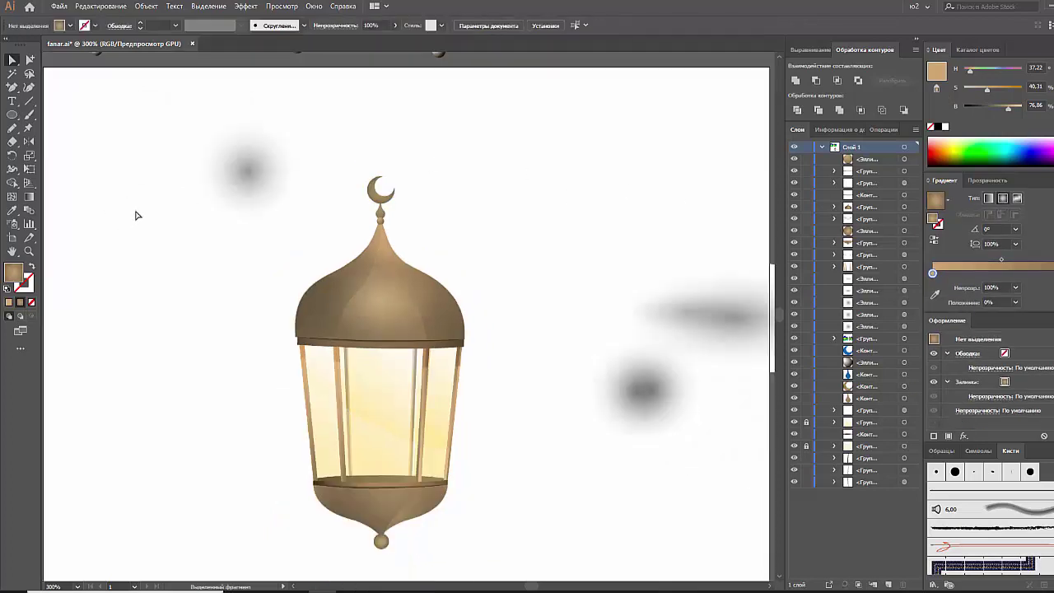
left_click_drag(317, 222, 452, 278)
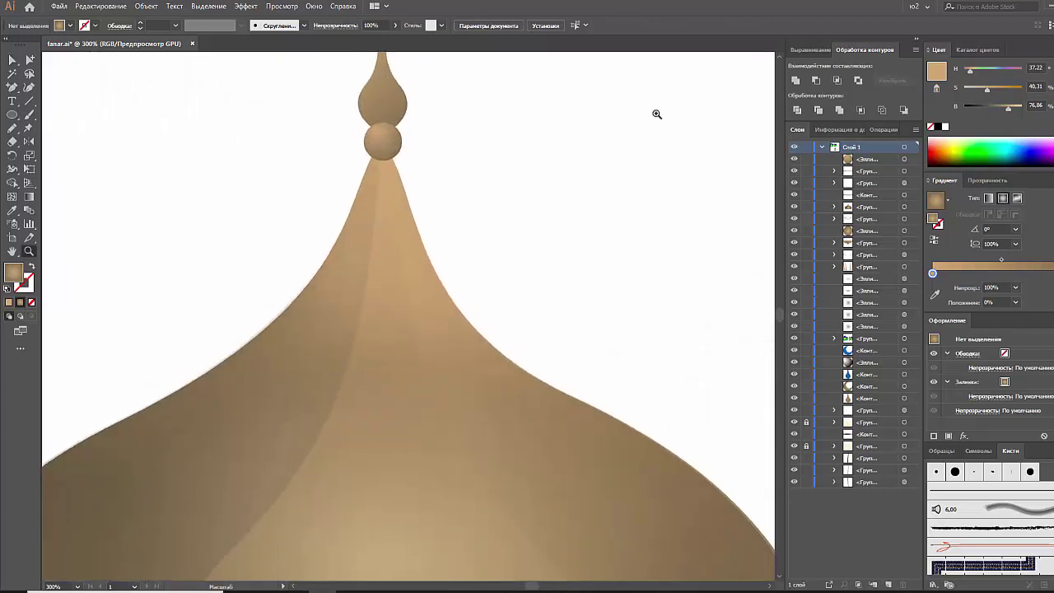
left_click(384, 104)
left_click_drag(303, 124, 279, 205)
key("g")
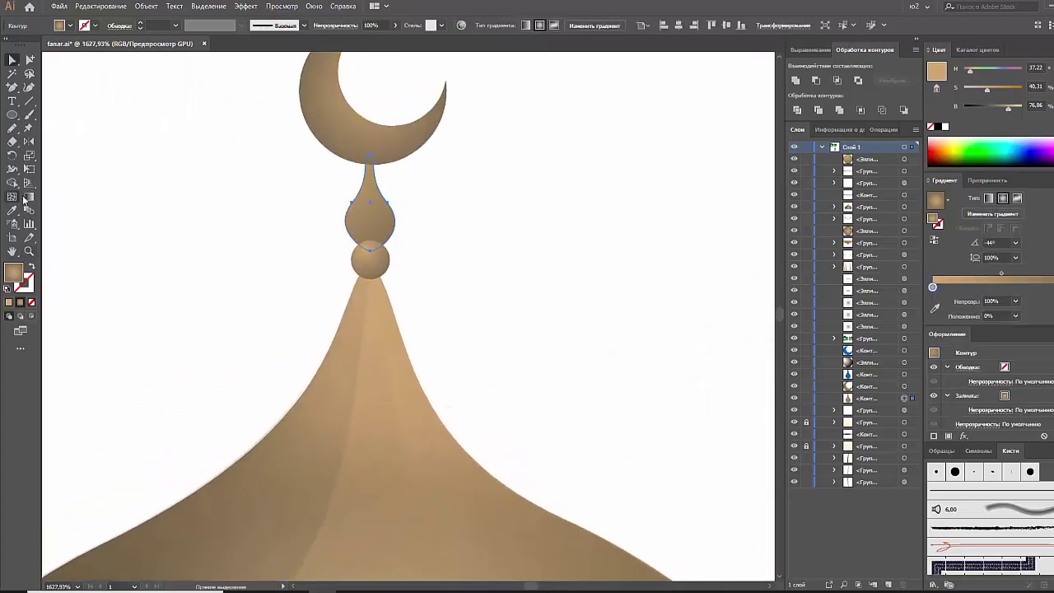
left_click_drag(375, 198, 412, 227)
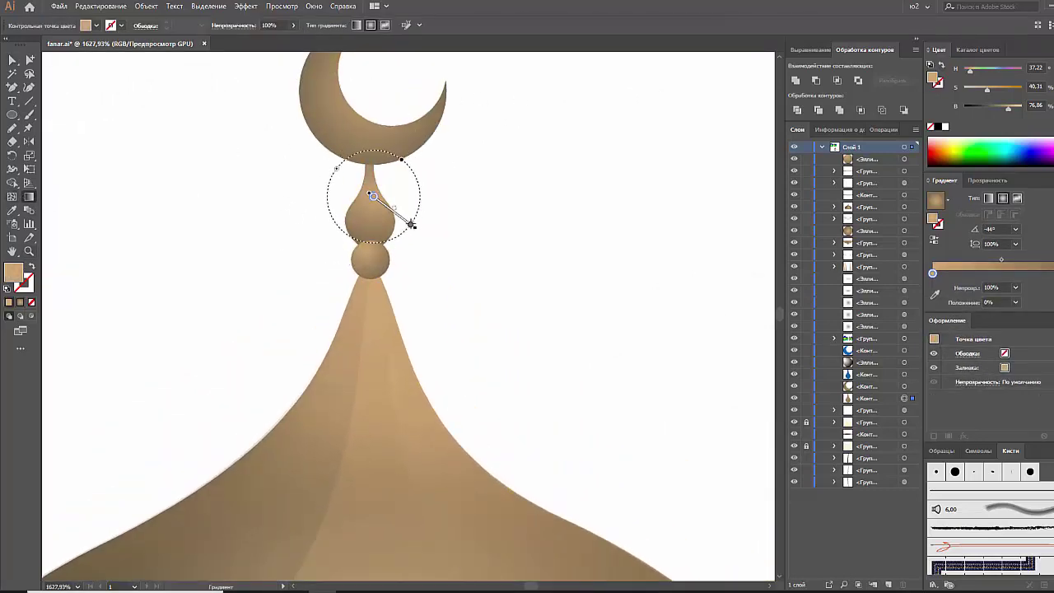
key("v")
left_click(169, 211)
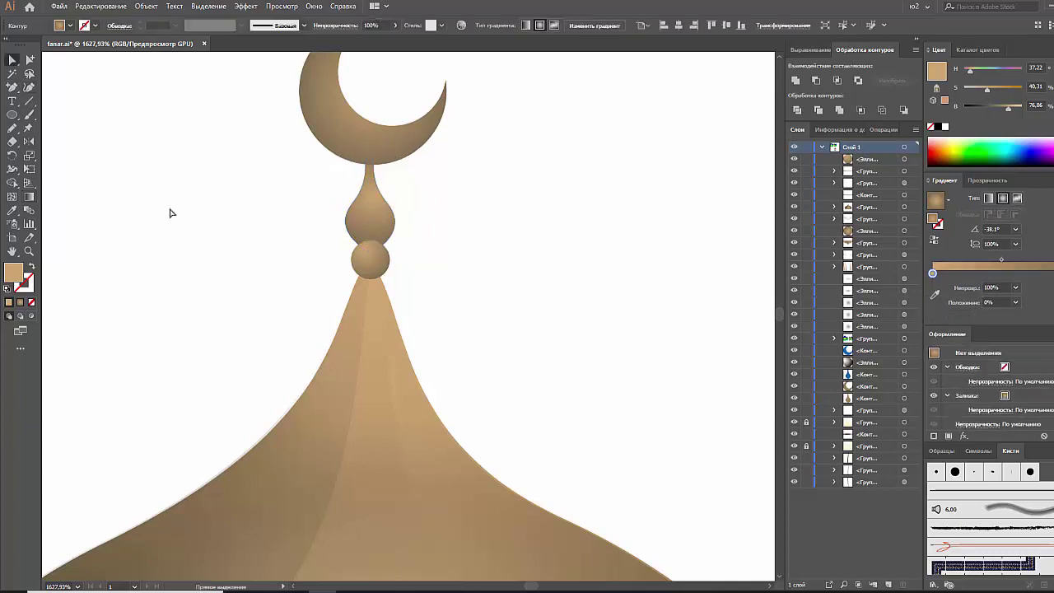
Step: Zoom out to view the whole lantern on the artboard
key("ctrl+minus")
key("ctrl+minus")
key("ctrl+minus")
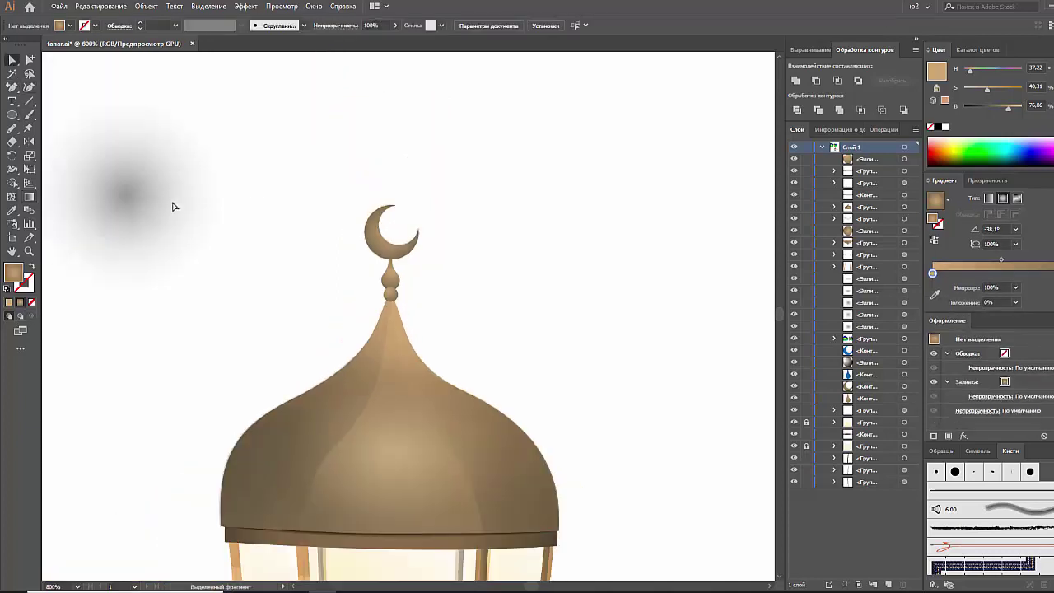
key("ctrl+minus")
key("ctrl+minus")
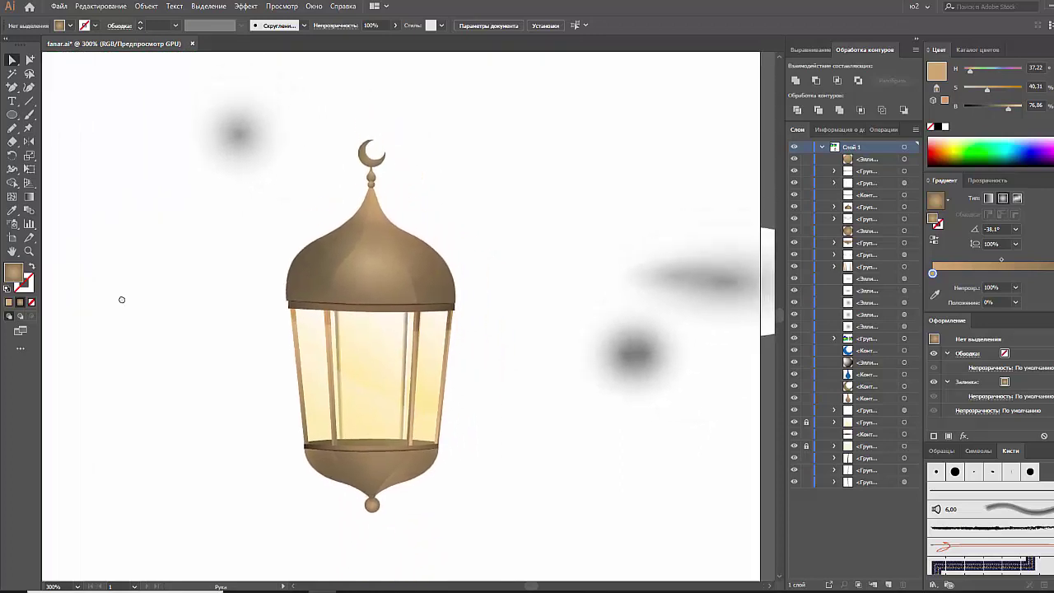
key("ctrl+minus")
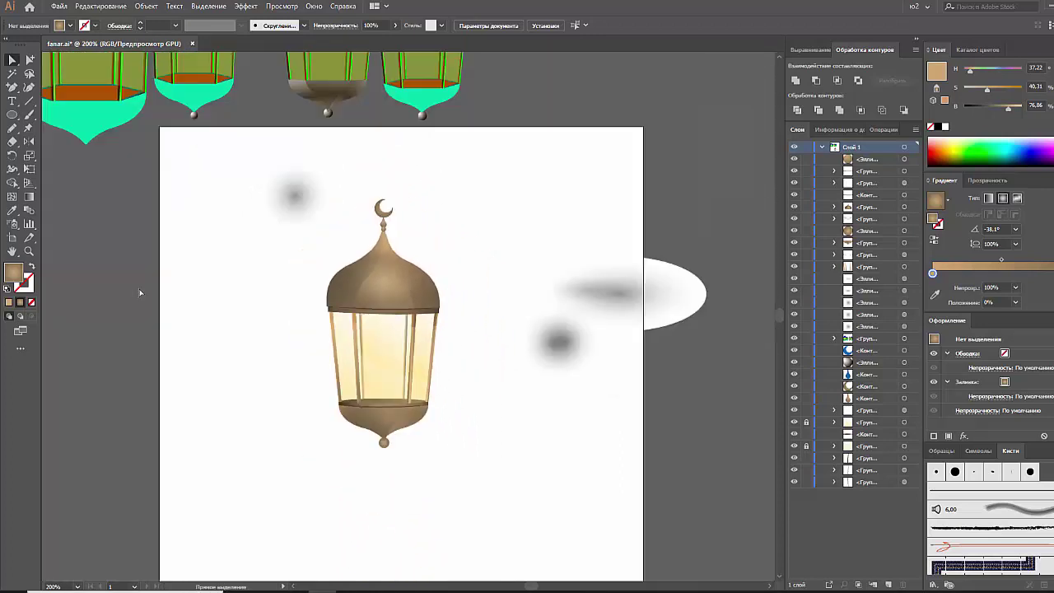
key("ctrl+plus")
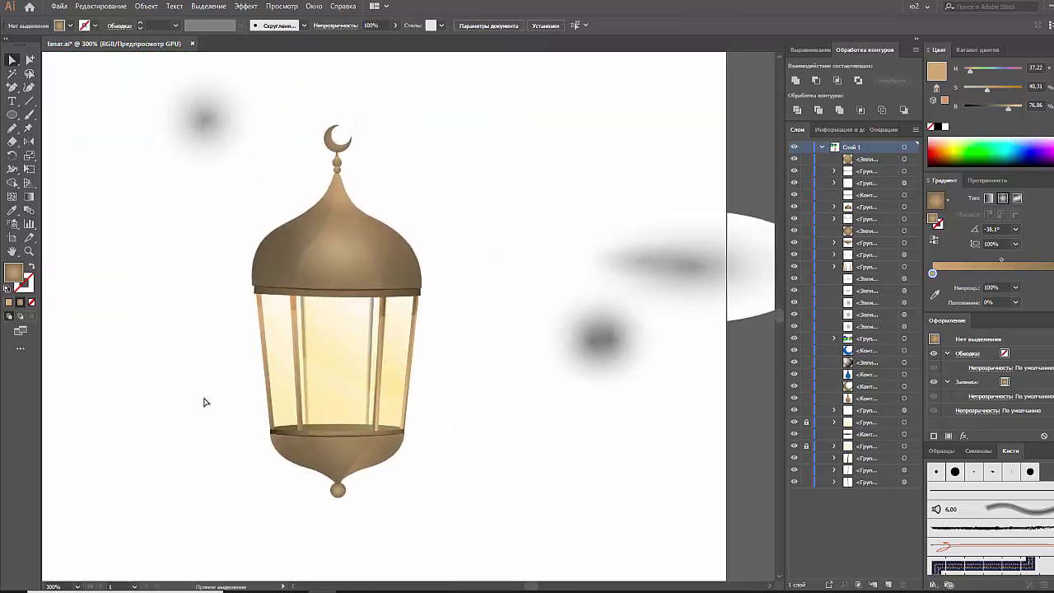
scroll(198, 383, "down", 1)
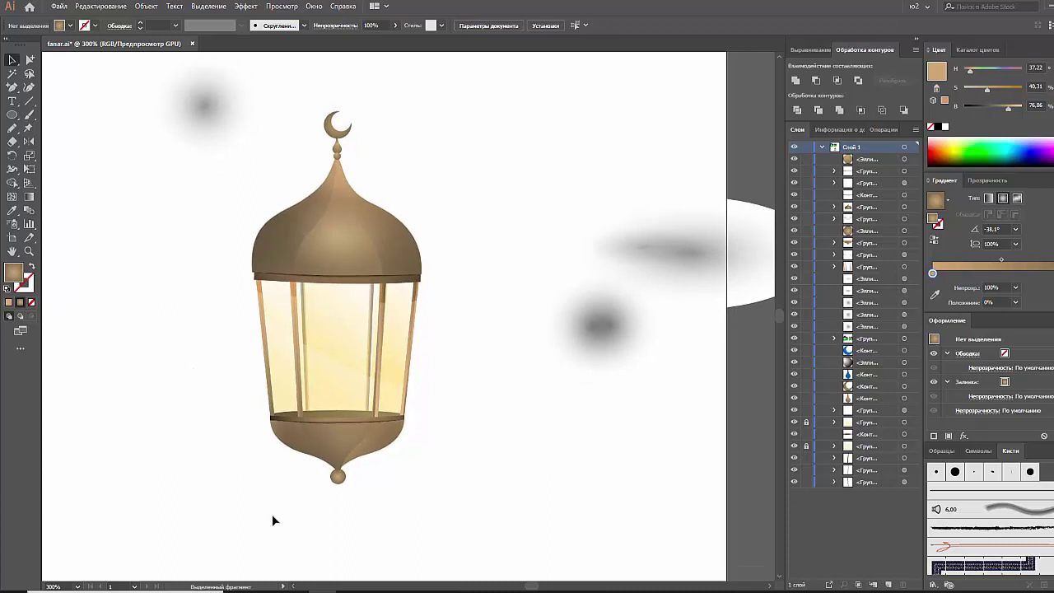
Step: Paste the drop-shaped tip piece and position it under the lantern's bottom ball
key("ctrl+v")
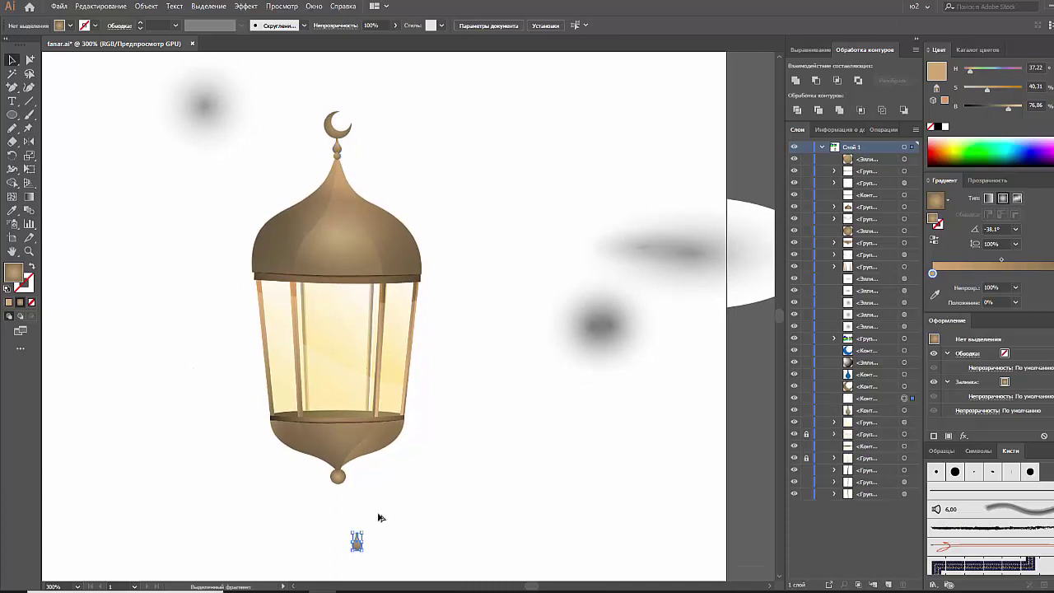
left_click(371, 556)
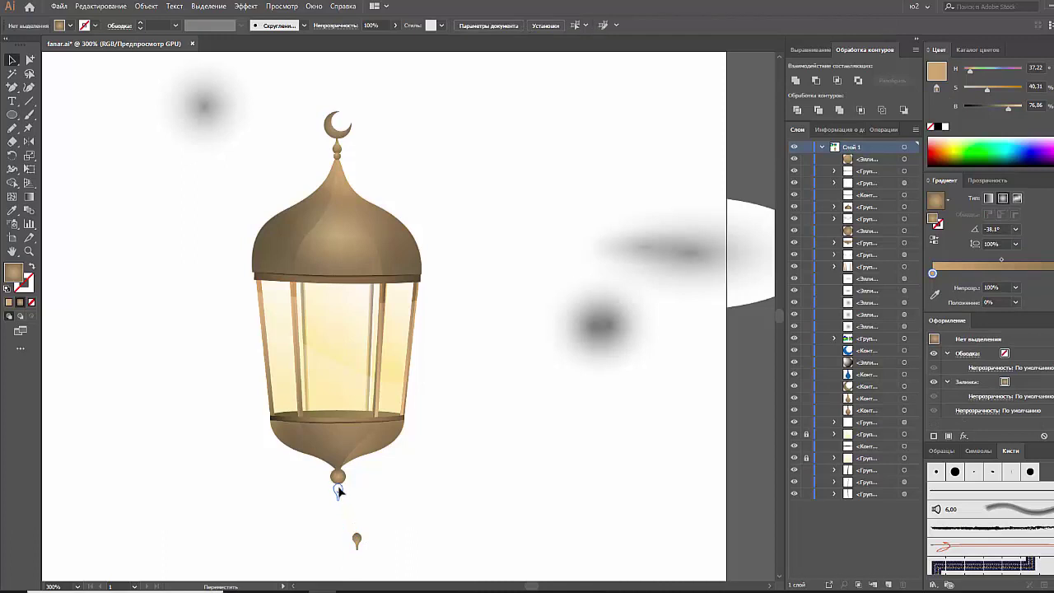
left_click_drag(338, 491, 337, 491)
left_click(377, 499)
left_click(338, 478)
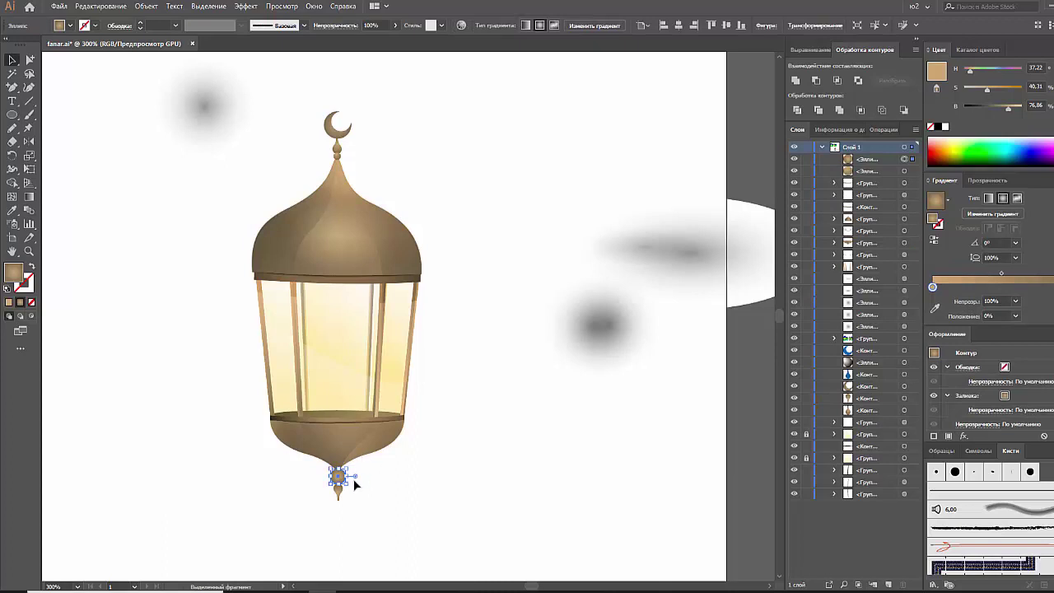
left_click(358, 487)
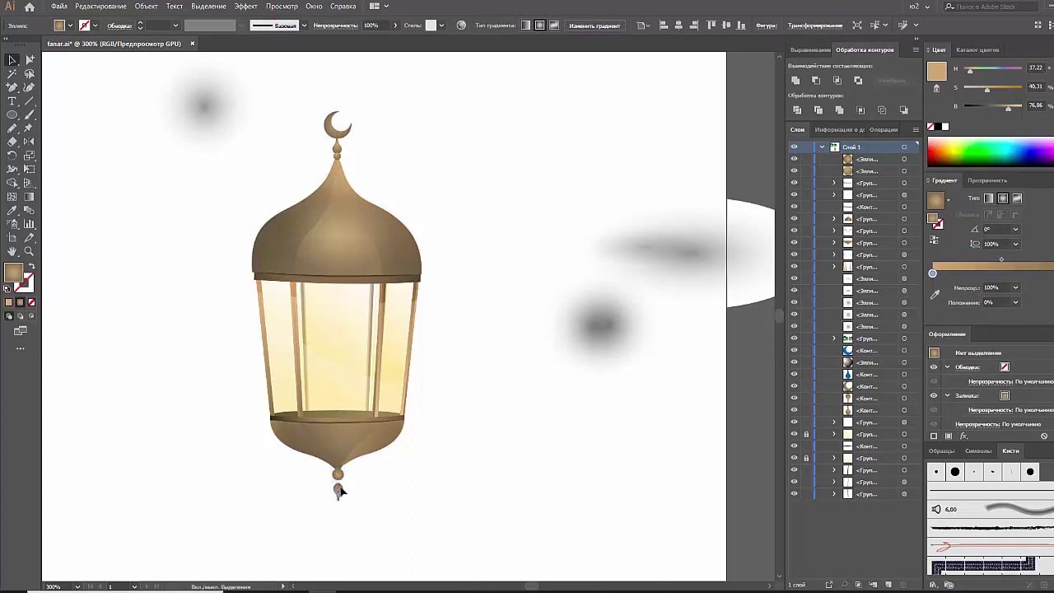
Step: Send the drop shape to the back, behind the other lantern parts
left_click(339, 489)
left_click(393, 491)
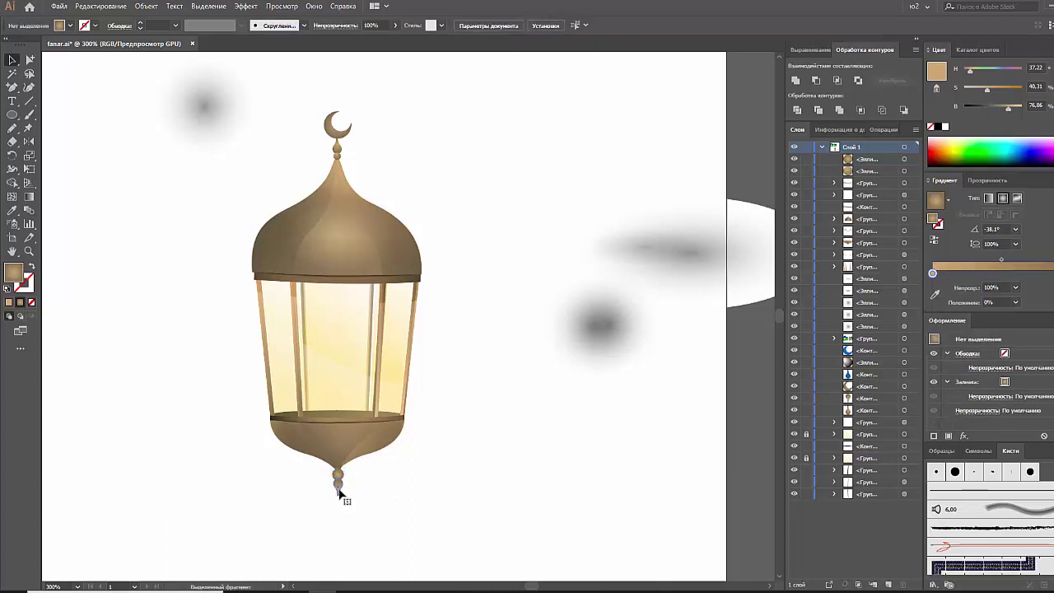
left_click(340, 494)
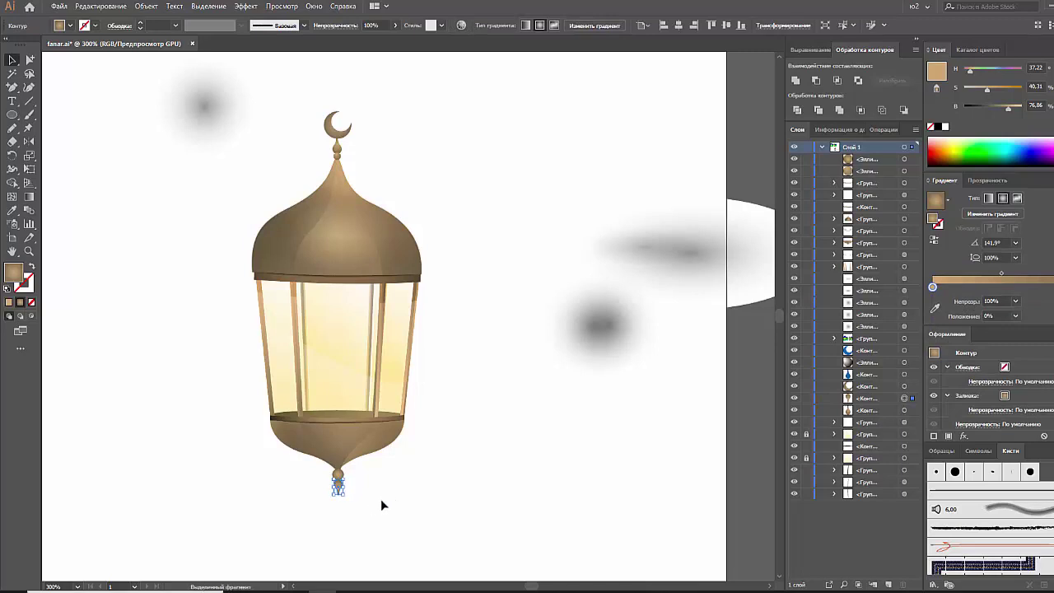
key("ctrl+shift+bracketleft")
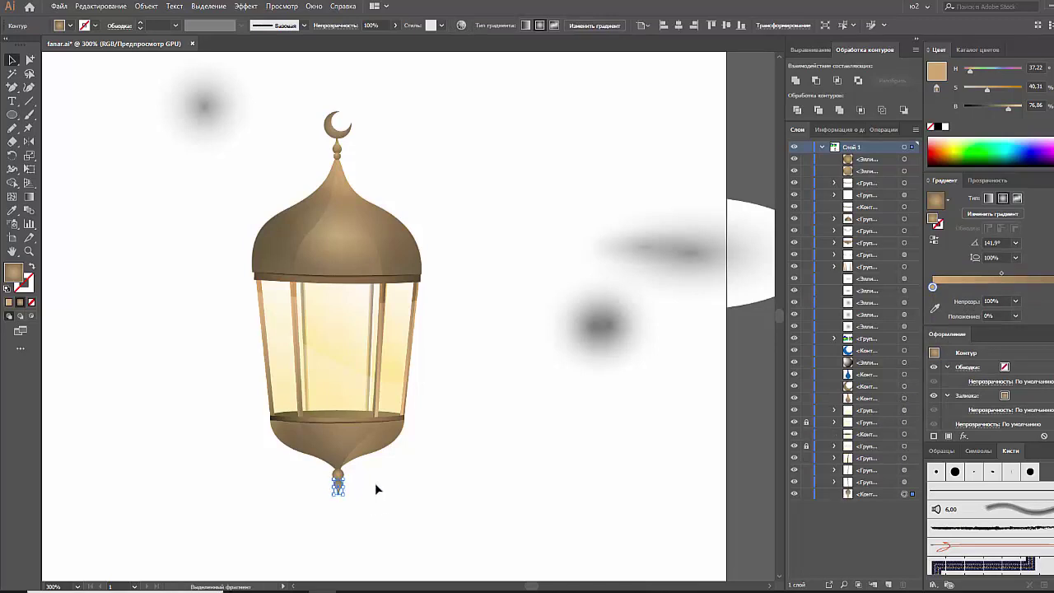
left_click(375, 485)
key("ctrl+minus")
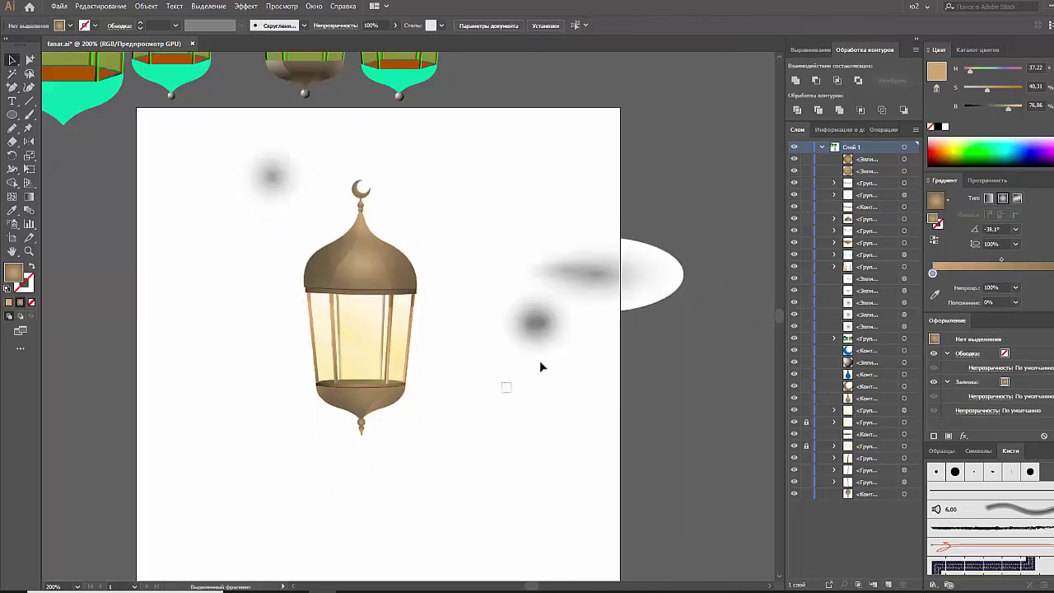
Step: Move the blurred ellipse under the lantern, delete the stray blurs, and squash it flatter
mouse_move(540, 362)
left_mouse_down()
mouse_move(640, 291)
mouse_move(418, 454)
mouse_move(414, 478)
left_mouse_up()
left_click(648, 312)
left_click_drag(560, 397, 546, 244)
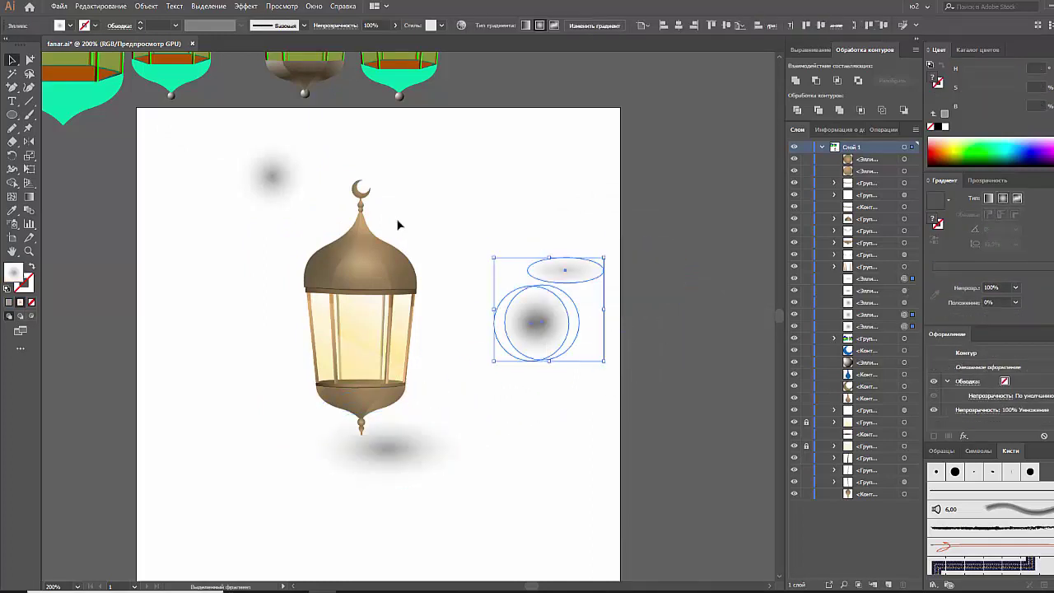
key("Delete")
left_click(280, 196)
key("Delete")
left_click(404, 452)
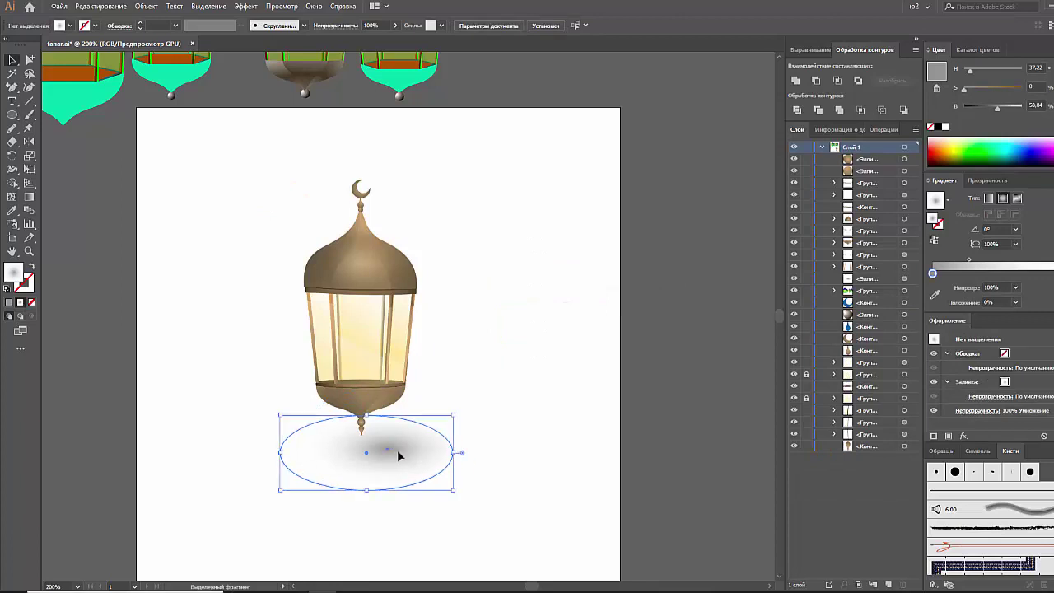
mouse_move(368, 417)
left_mouse_down()
mouse_move(367, 441)
mouse_move(390, 457)
left_mouse_up()
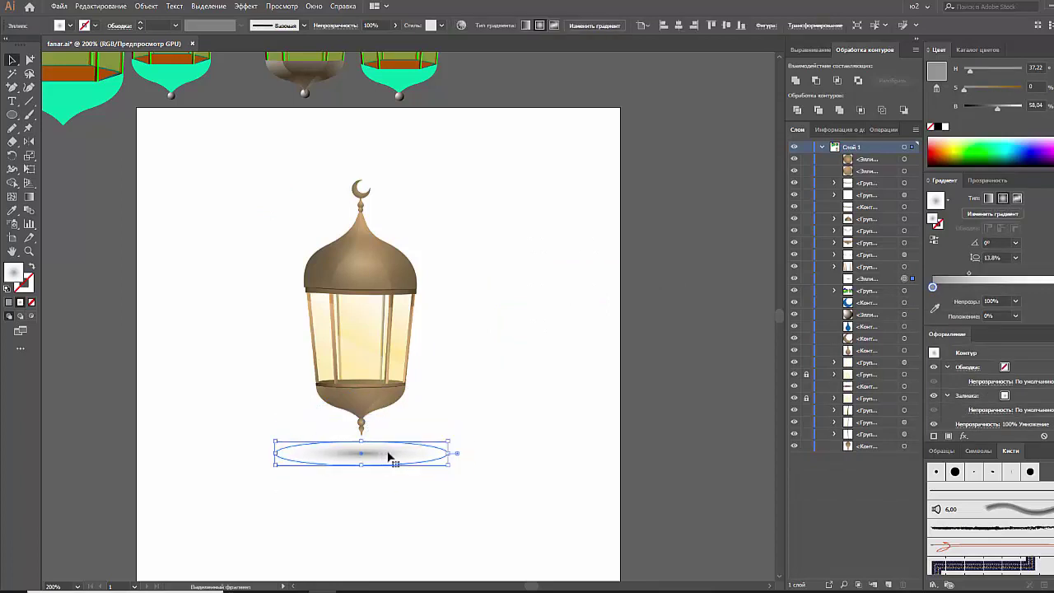
left_click(510, 451)
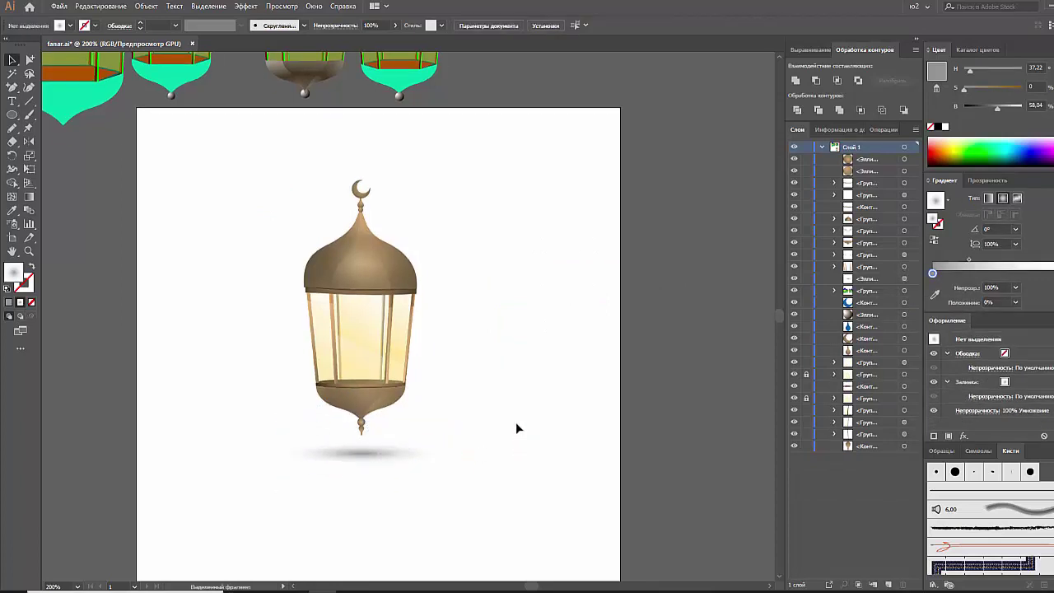
Step: Group all of the lantern's parts together
left_click_drag(434, 188, 287, 442)
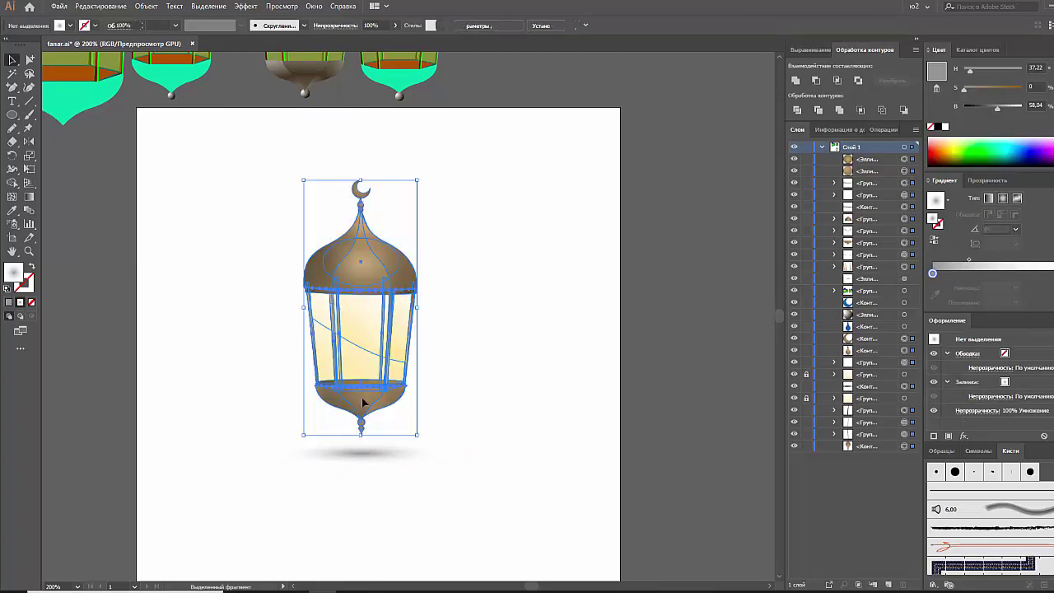
left_click(494, 431)
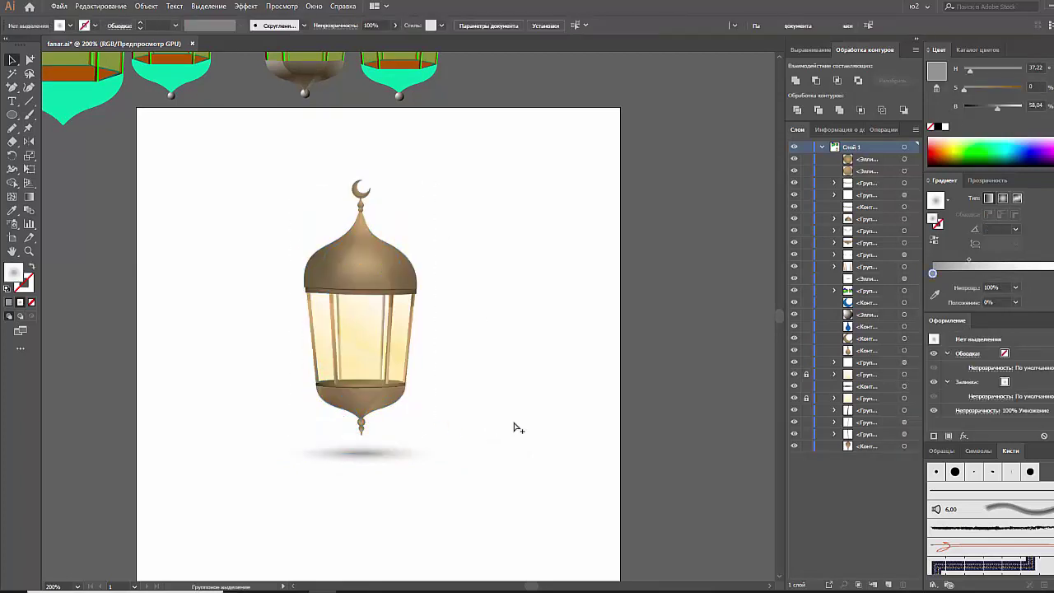
left_click_drag(473, 189, 271, 427)
key("ctrl+g")
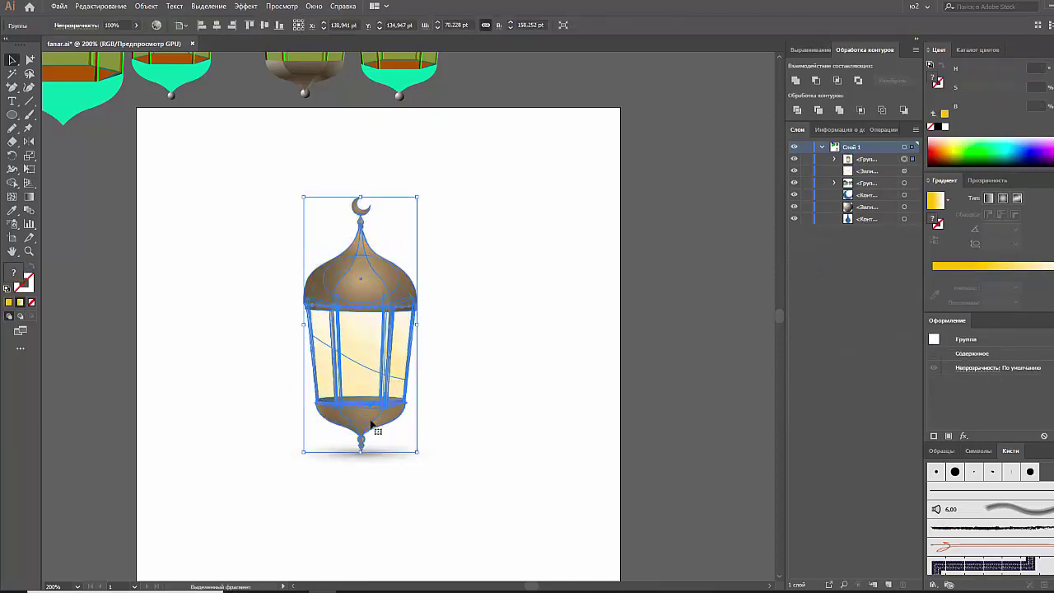
left_click(498, 409)
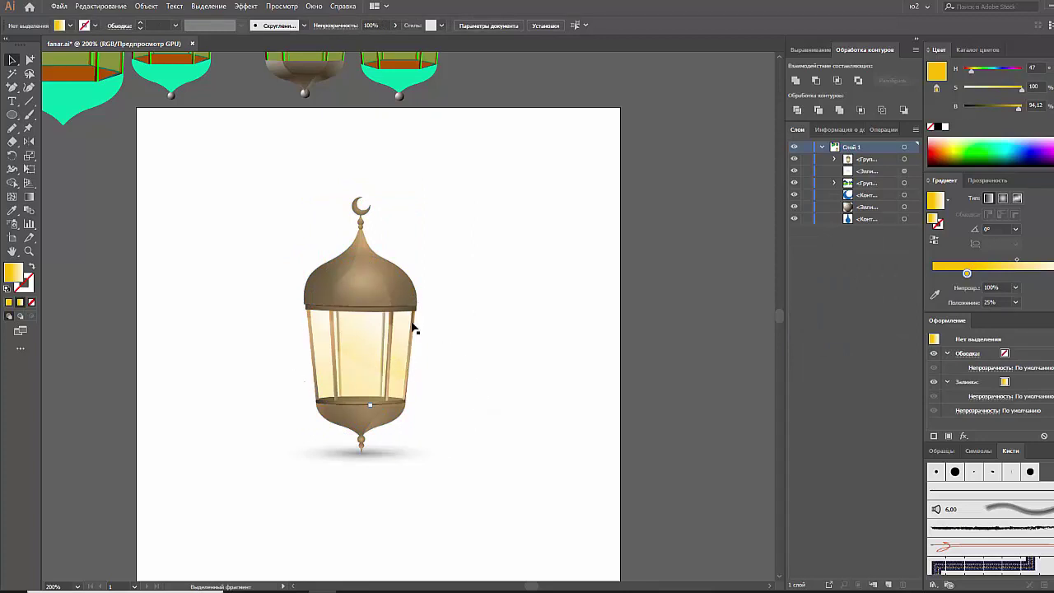
left_click(391, 449)
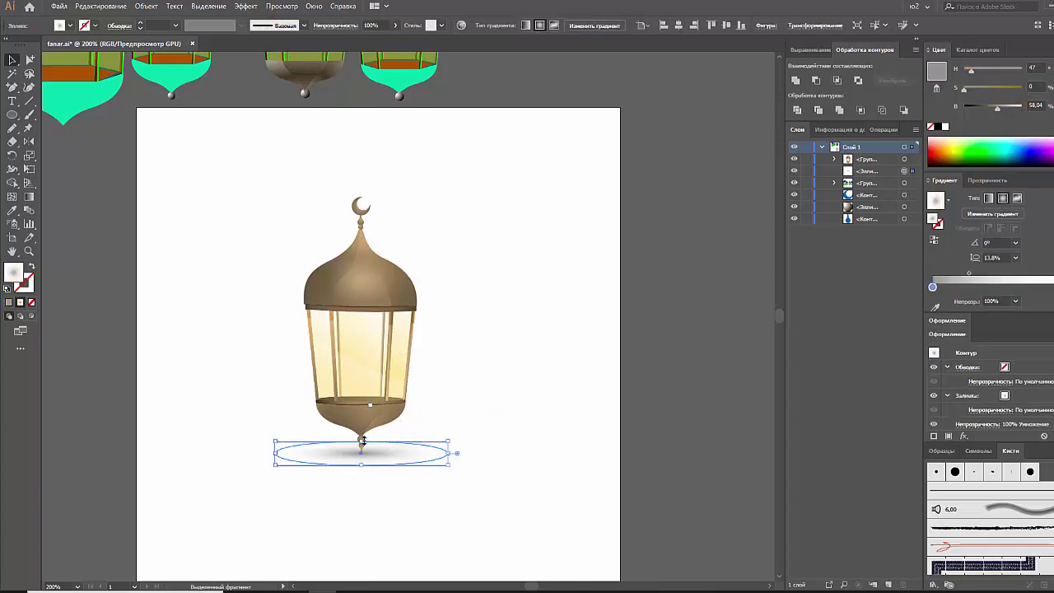
left_click(502, 429)
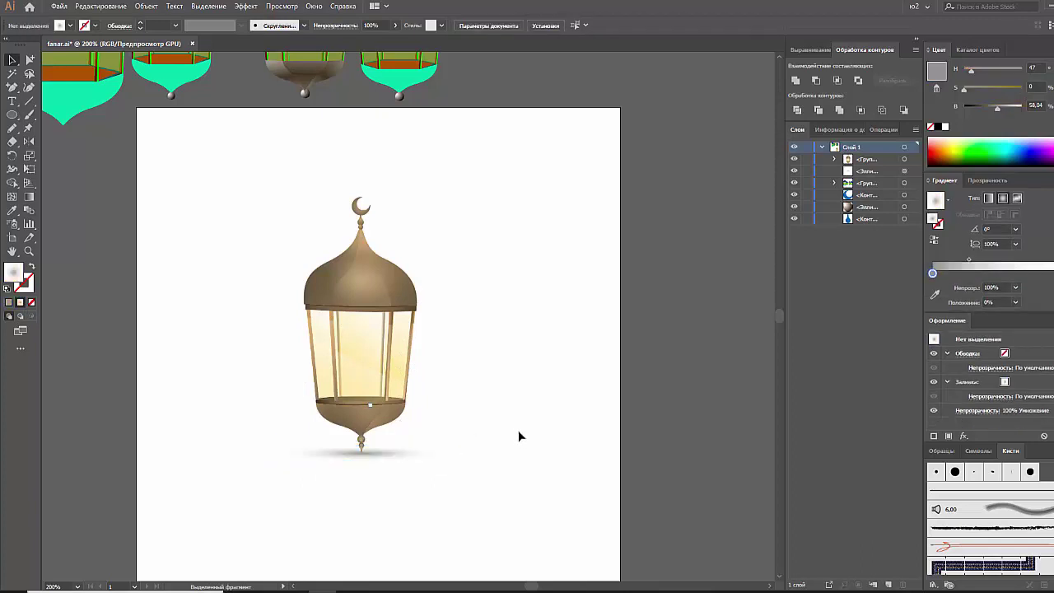
Step: Draw a small rectangle to the left of the lantern
left_click(11, 115)
left_click(64, 116)
left_click_drag(177, 341, 236, 369)
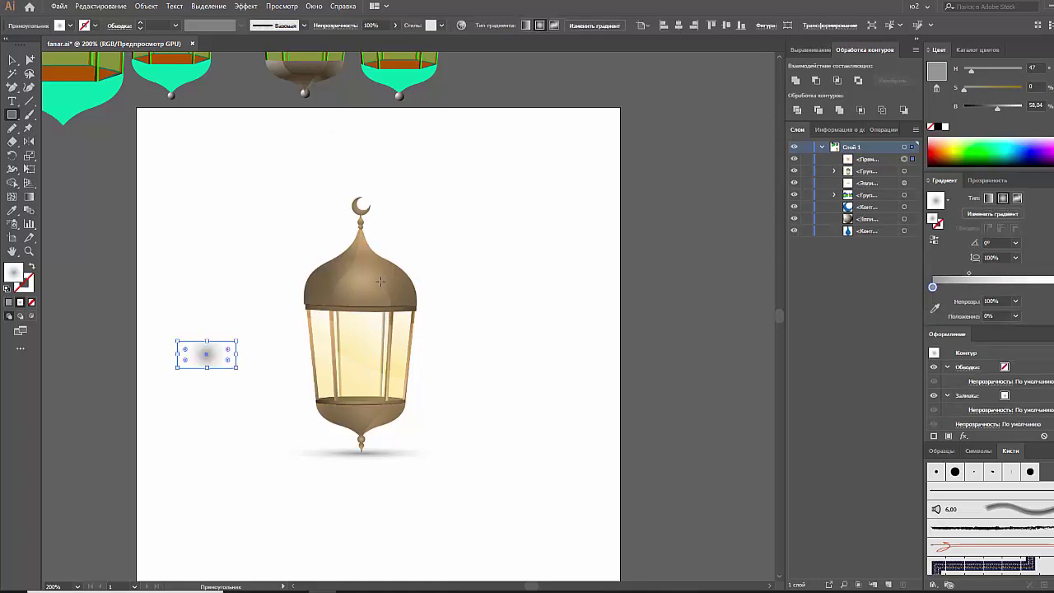
key("v")
left_click(394, 424)
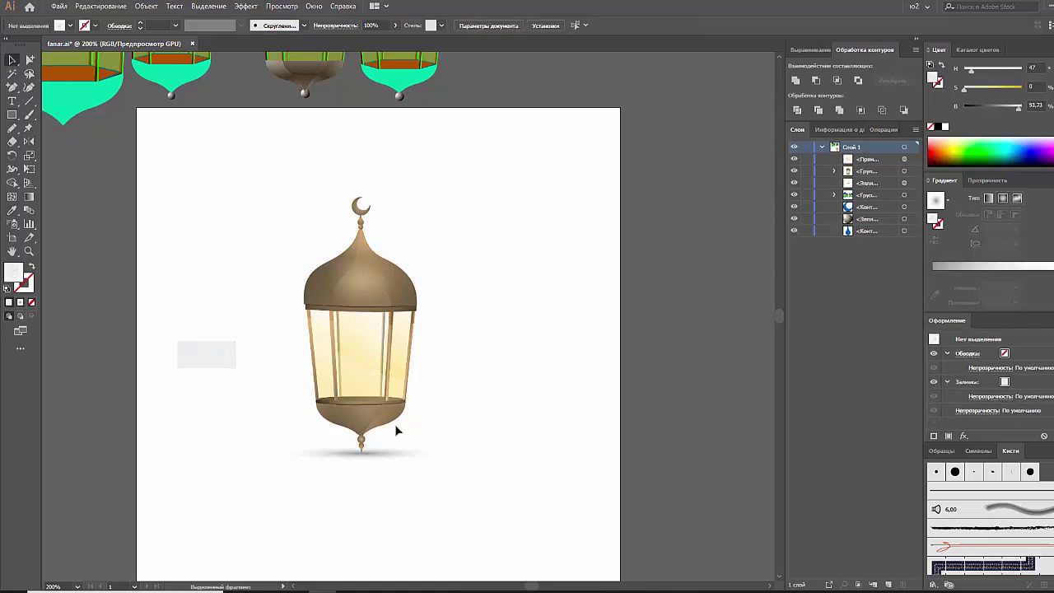
Step: Pull the bottom bowl piece out of the lantern group and delete the grey rectangle
left_click(395, 424)
right_click(392, 423)
left_click(444, 312)
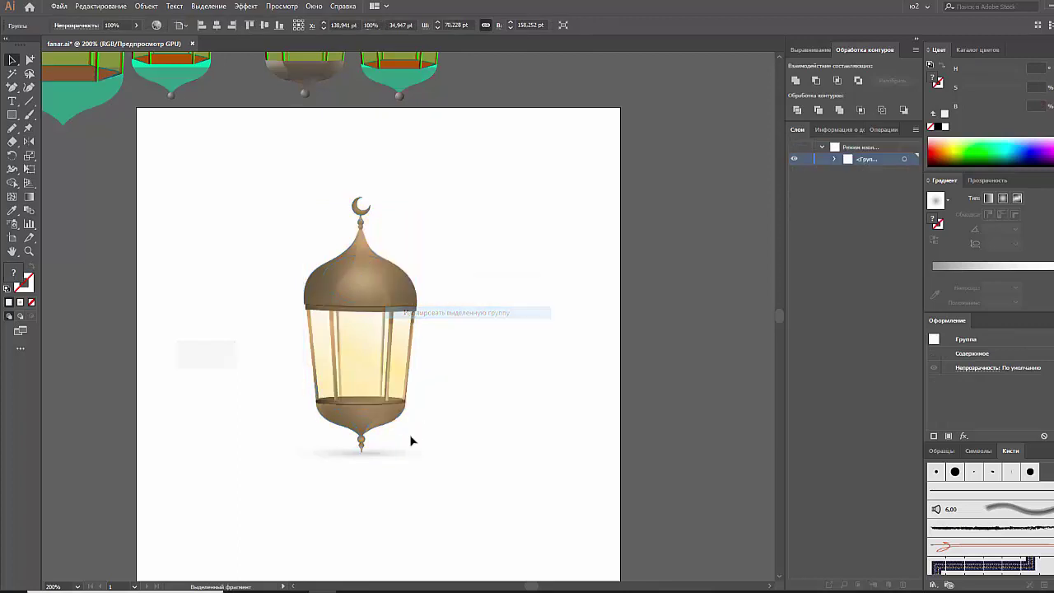
mouse_move(365, 427)
left_mouse_down()
mouse_move(515, 360)
mouse_move(505, 357)
left_mouse_up()
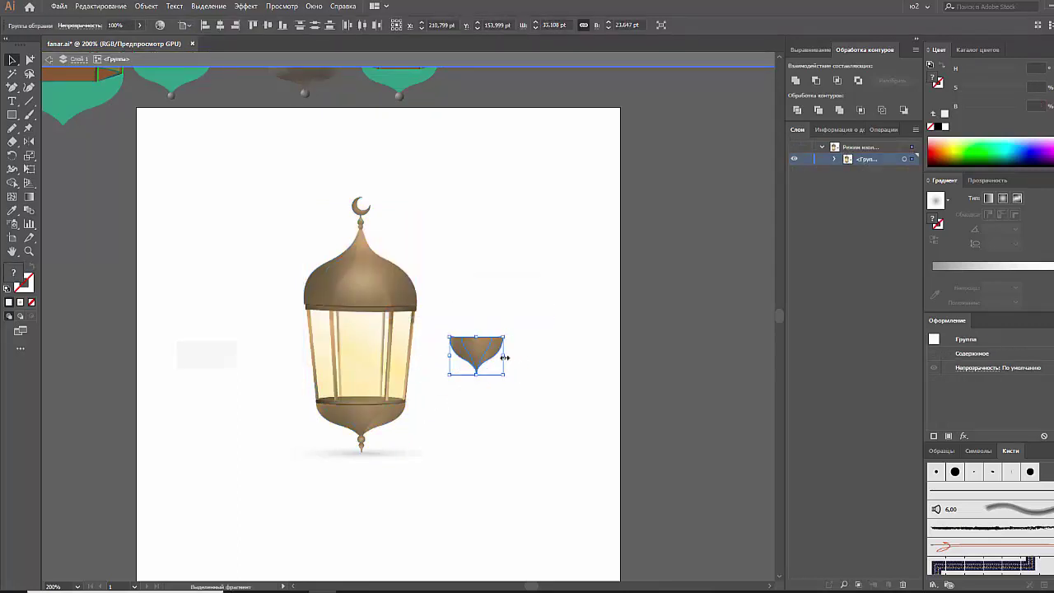
left_click(527, 362)
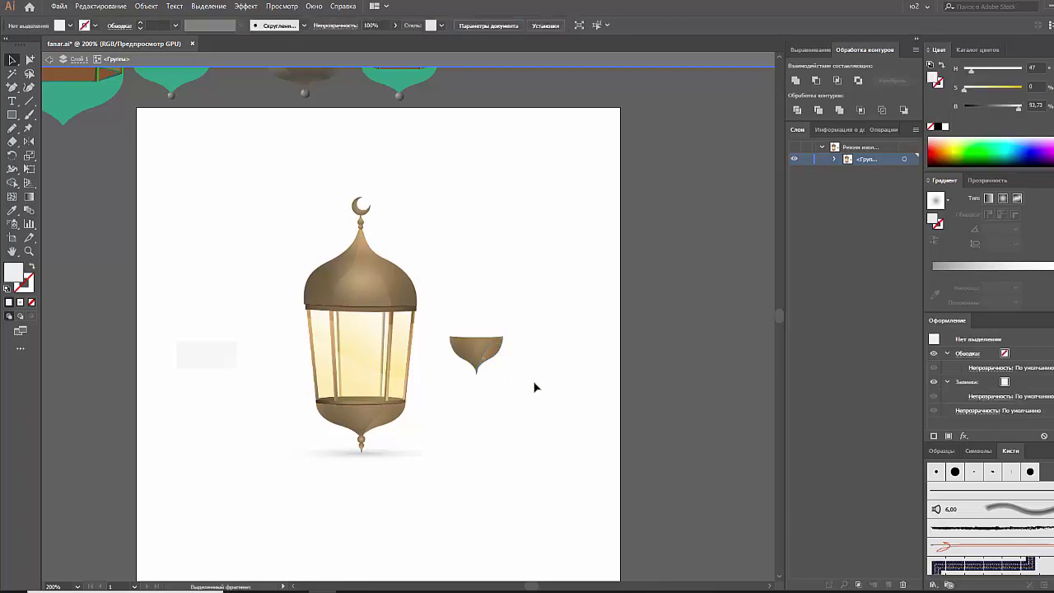
double_click(255, 376)
left_click(210, 354)
key("Delete")
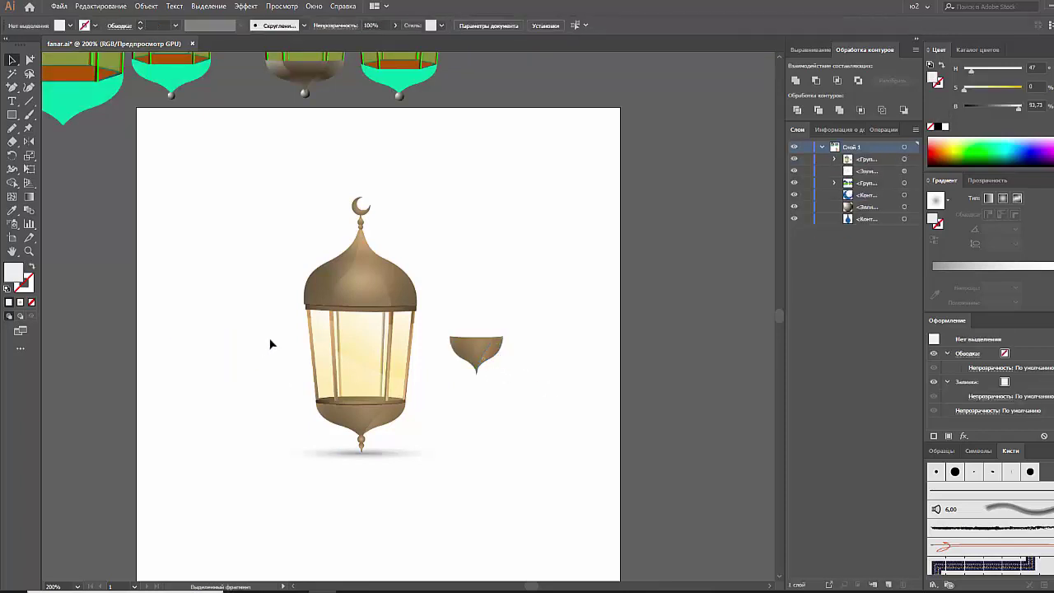
Step: Move the glass frame and bowl beside the lantern, deleting the panels, frame bars and rod
left_click(489, 357)
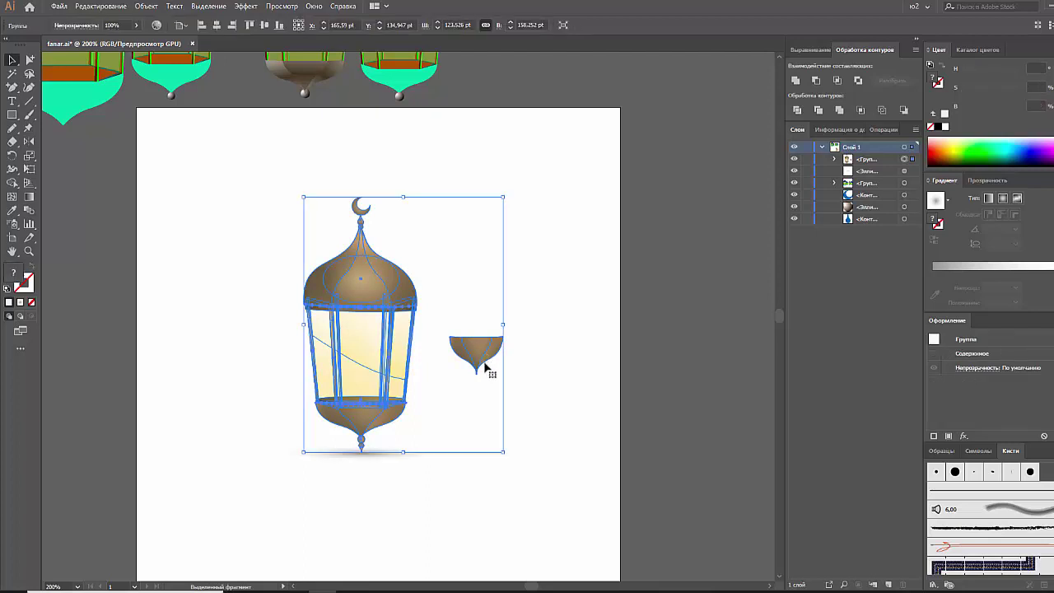
right_click(483, 360)
left_click(519, 437)
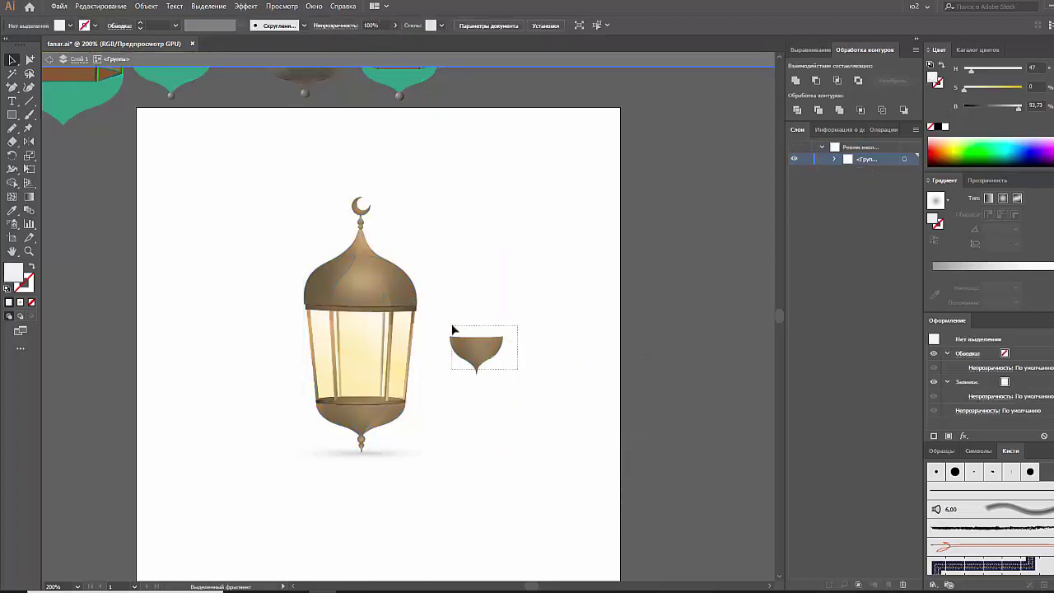
left_click_drag(481, 355, 362, 416)
left_click(364, 403)
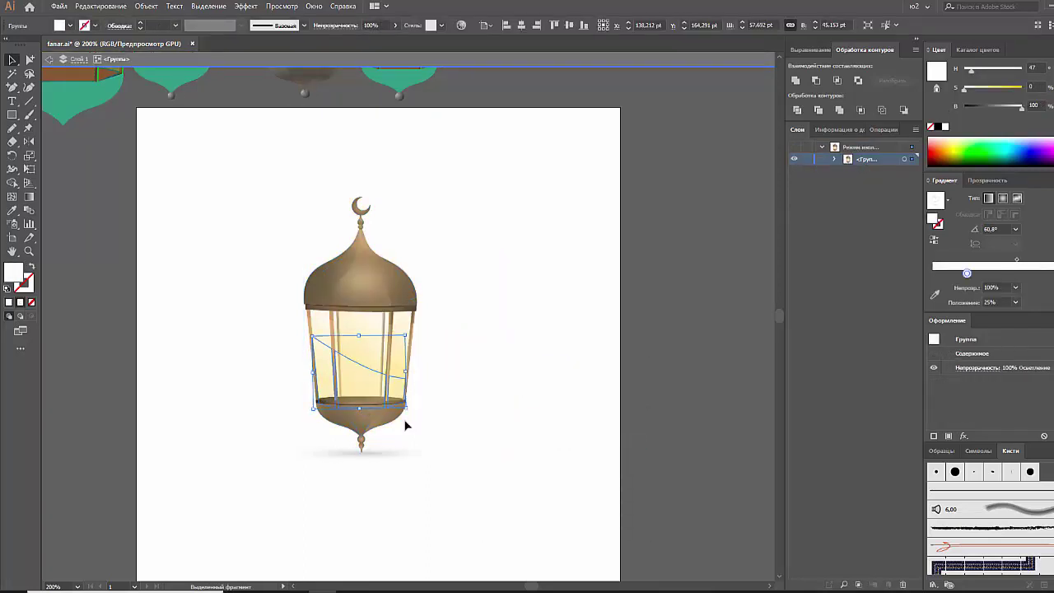
left_click(328, 398)
left_click_drag(354, 406, 486, 369)
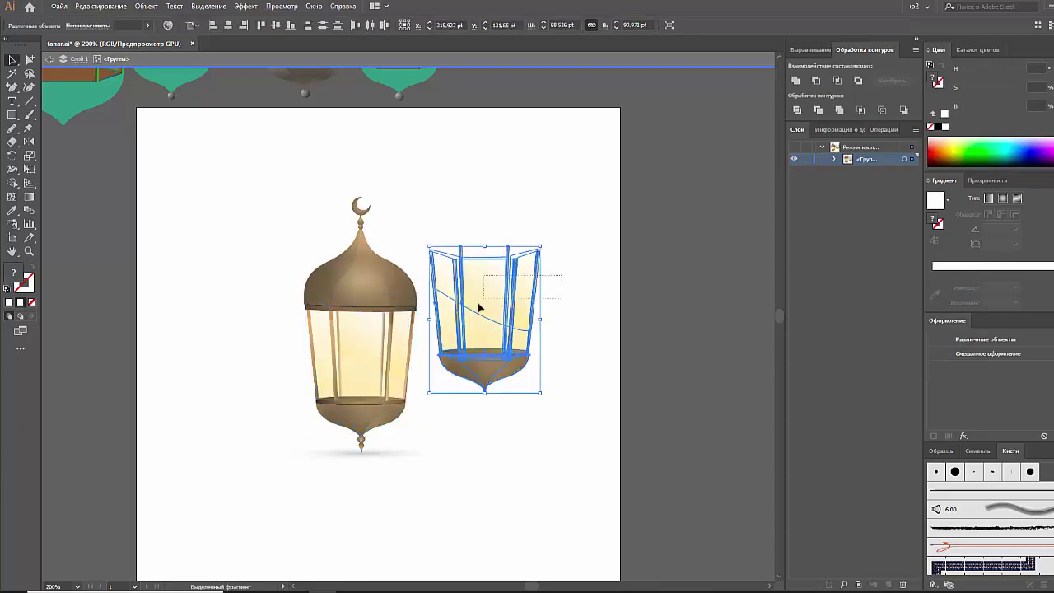
key("Delete")
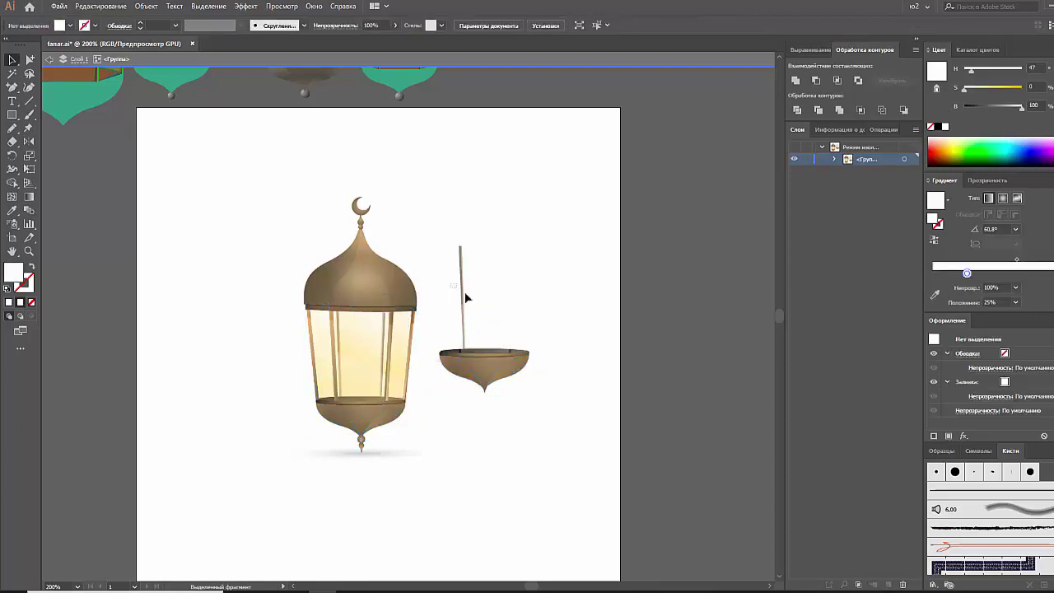
left_click(463, 295)
key("Delete")
Step: Make the small bowl narrower and flatter
left_click(524, 385)
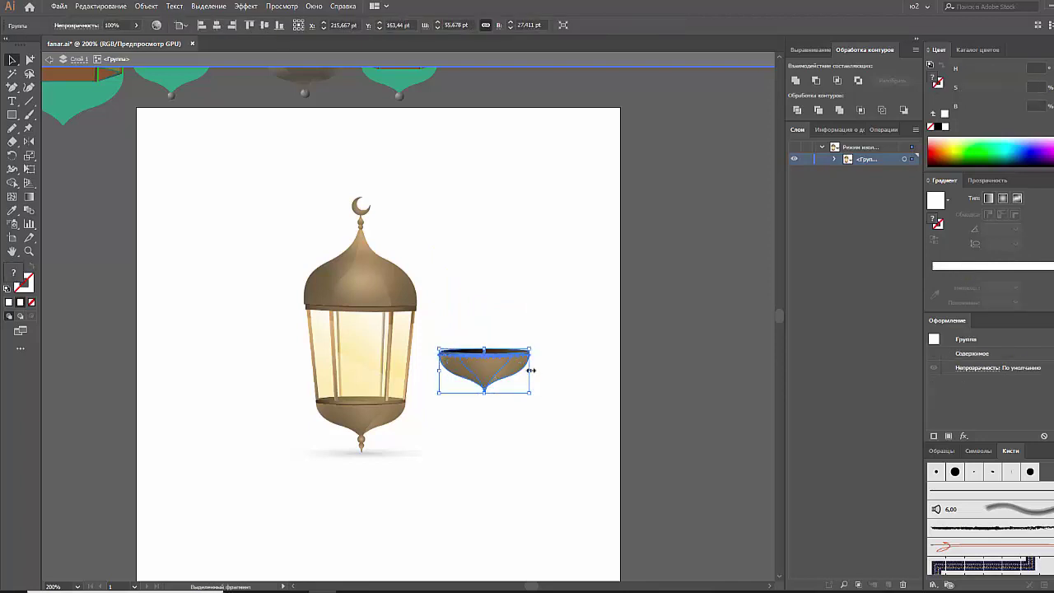
mouse_move(518, 372)
left_mouse_down()
mouse_move(495, 398)
mouse_move(486, 379)
left_mouse_up()
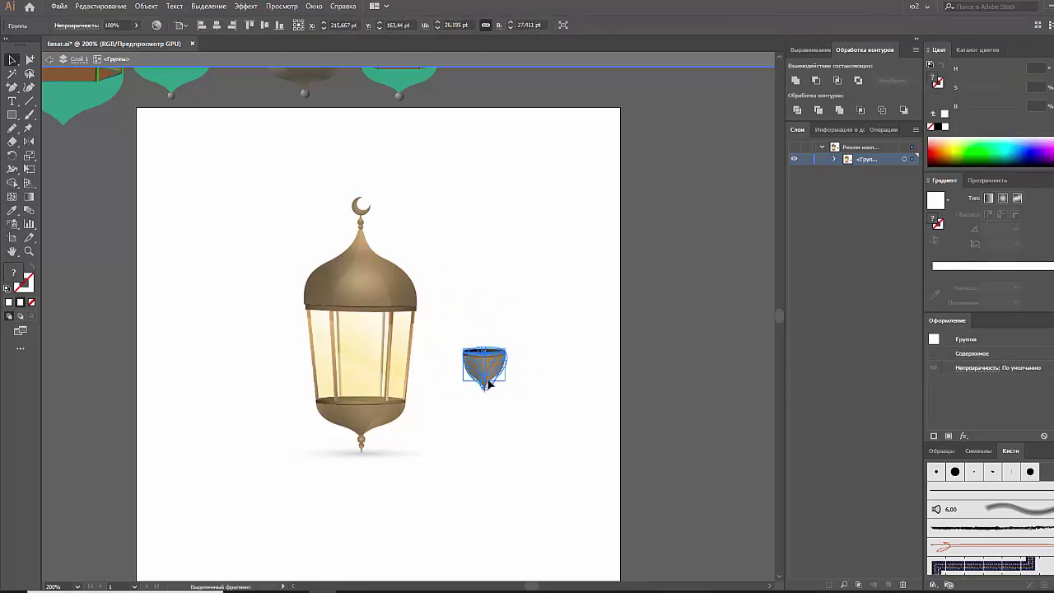
left_click(529, 364)
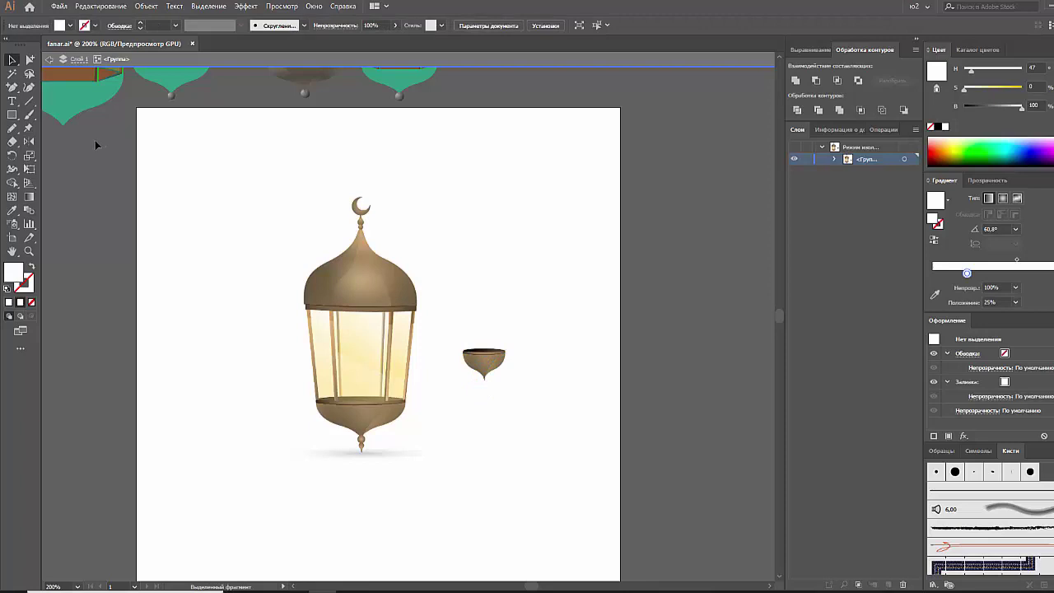
Step: Draw a vertical line up from the bowl's rim with a brown 2 pt stroke
left_click(28, 101)
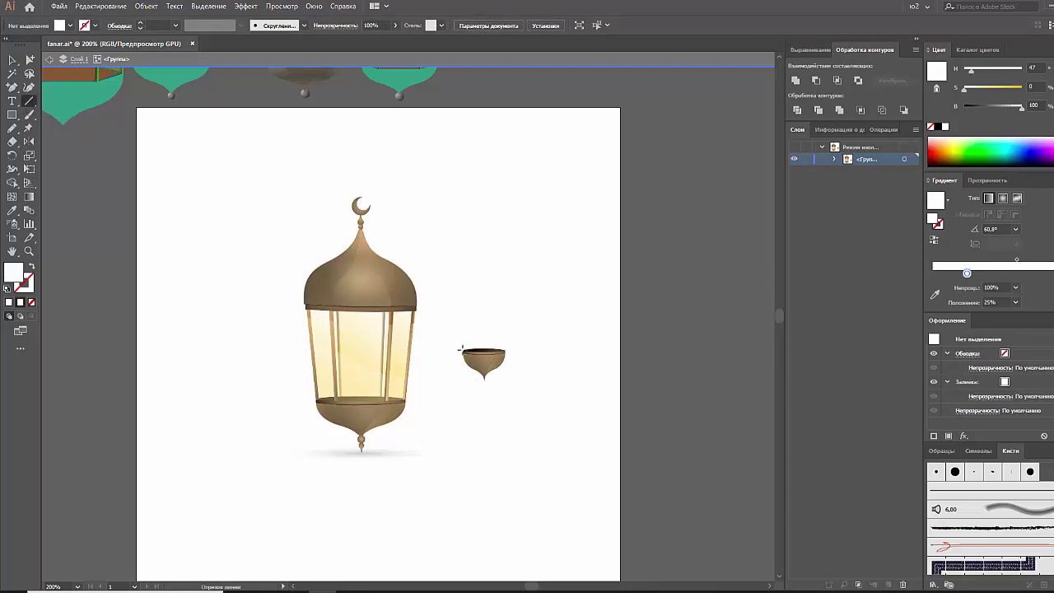
left_click_drag(465, 306, 465, 306)
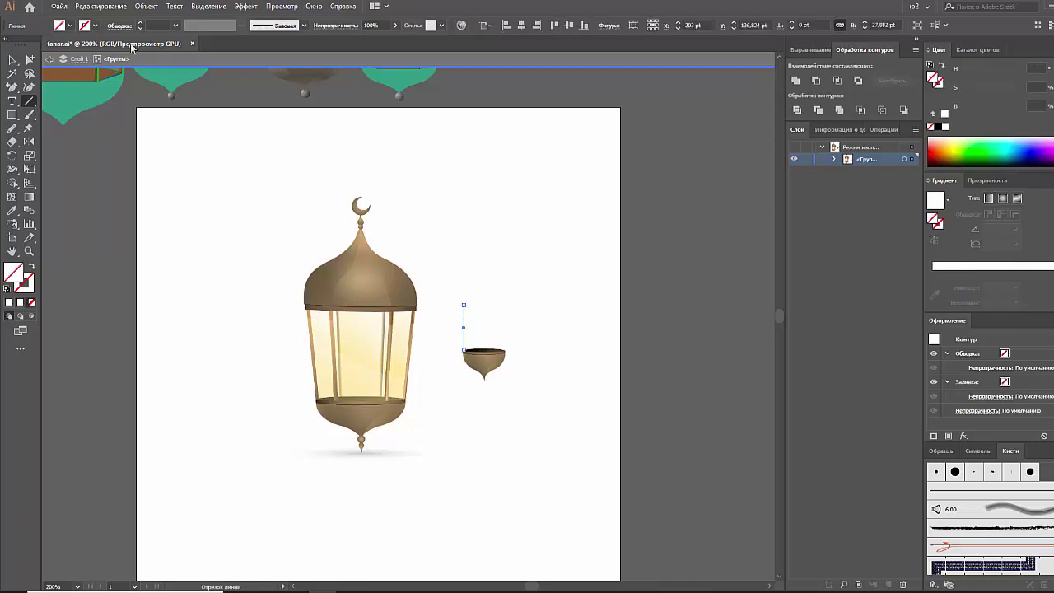
left_click(96, 26)
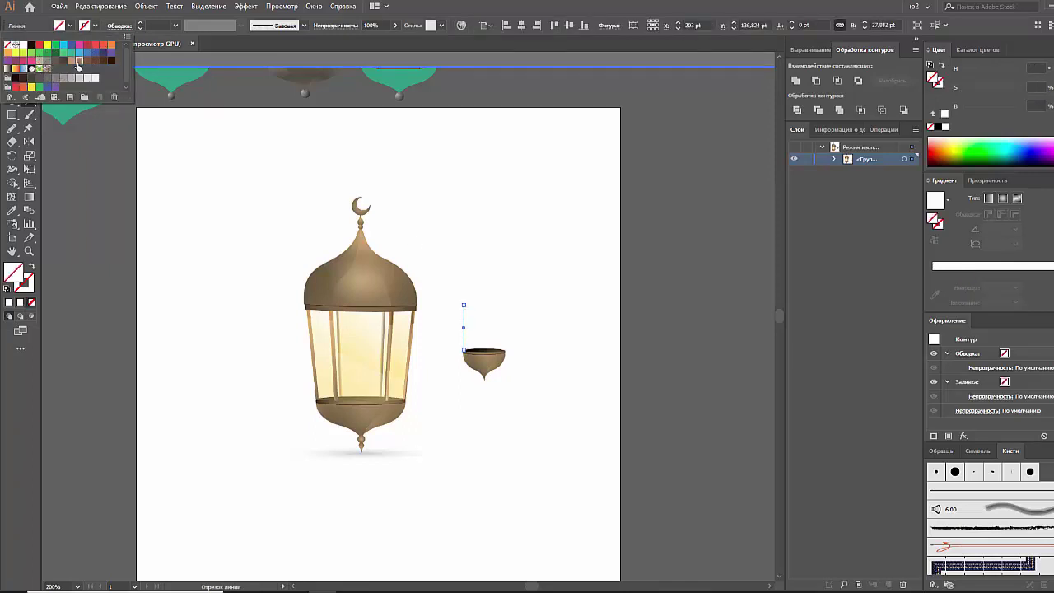
left_click(78, 62)
left_click(273, 219)
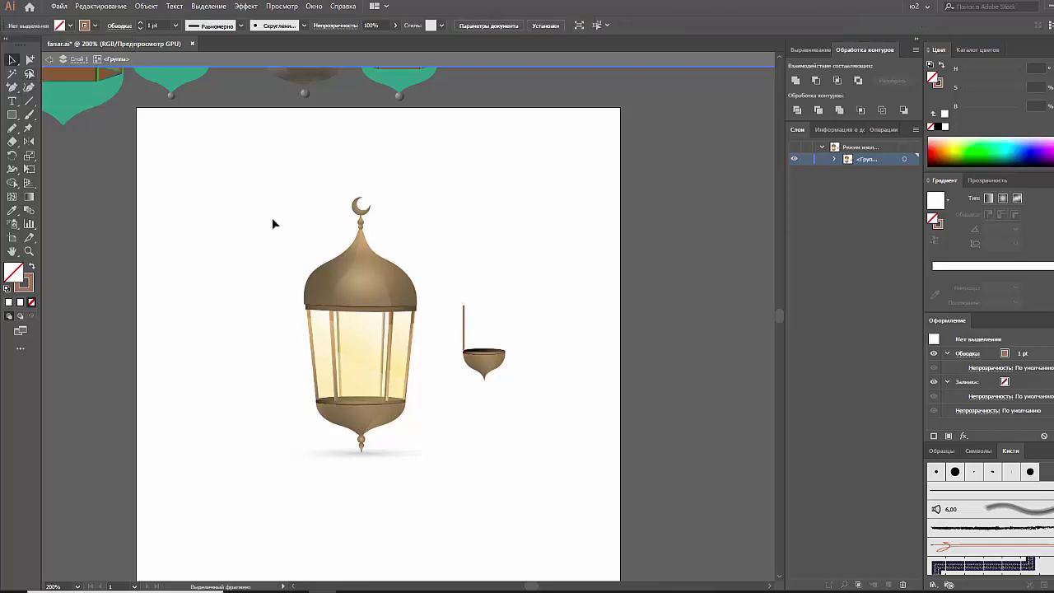
left_click(464, 311)
left_click(176, 25)
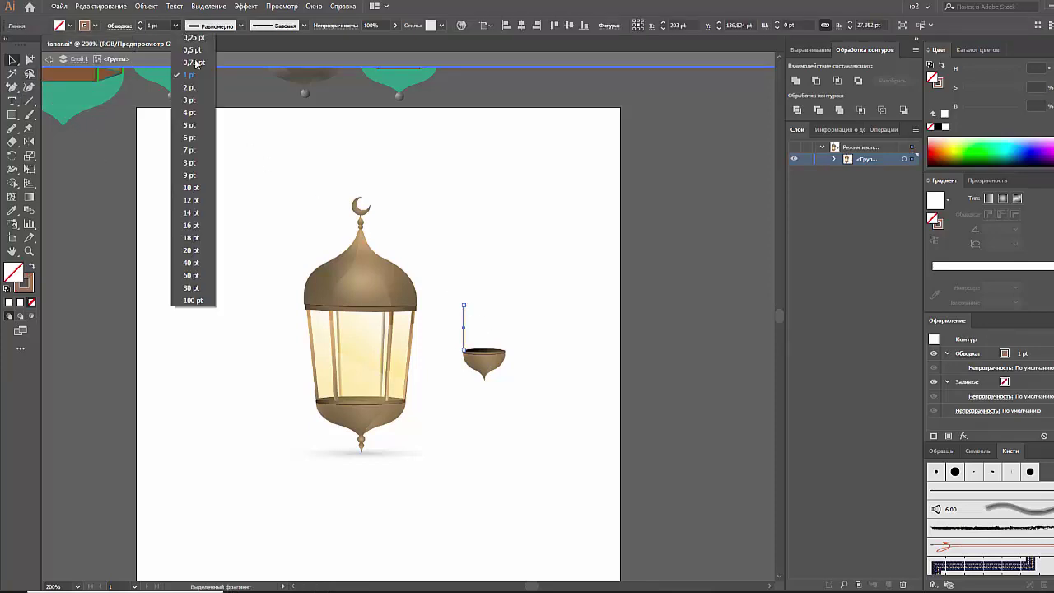
left_click(197, 115)
left_click(176, 26)
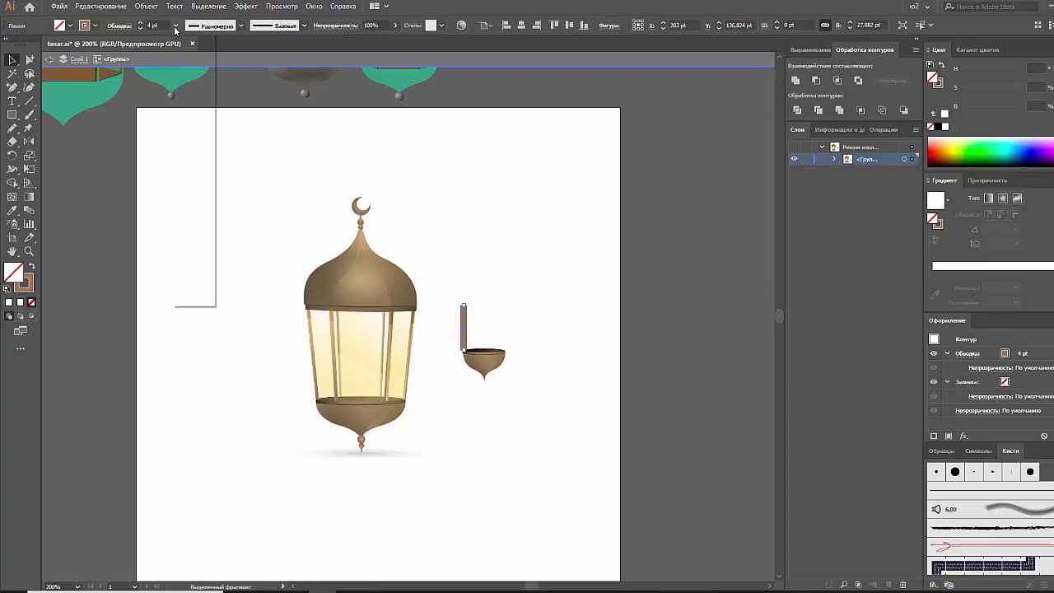
left_click(194, 86)
left_click(502, 295)
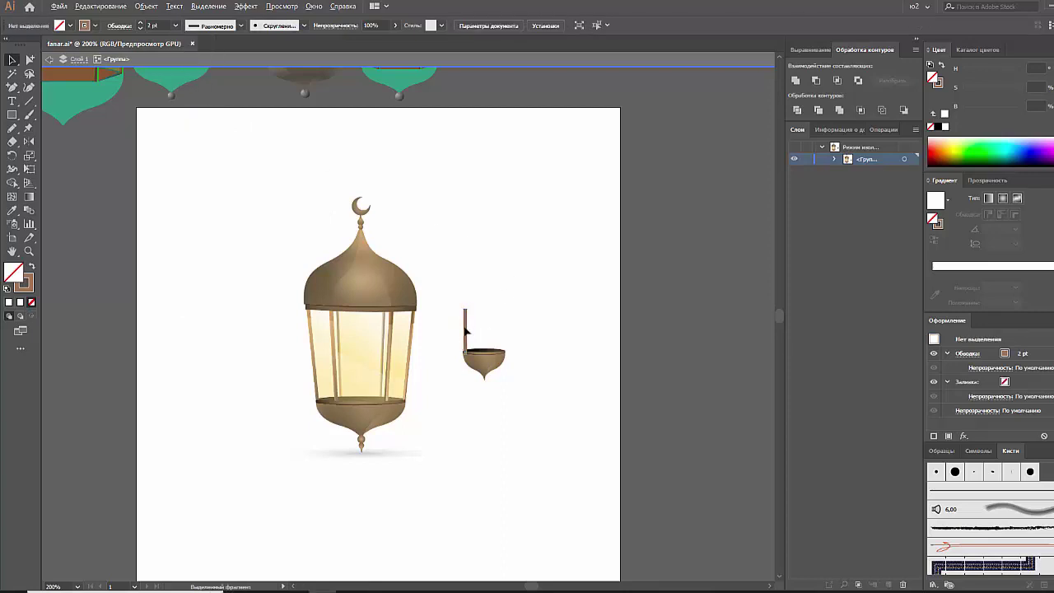
Step: Copy the line to the bowl's other side and join their tops into a triangle
mouse_move(465, 325)
left_mouse_down()
mouse_move(505, 331)
mouse_move(485, 309)
left_mouse_up()
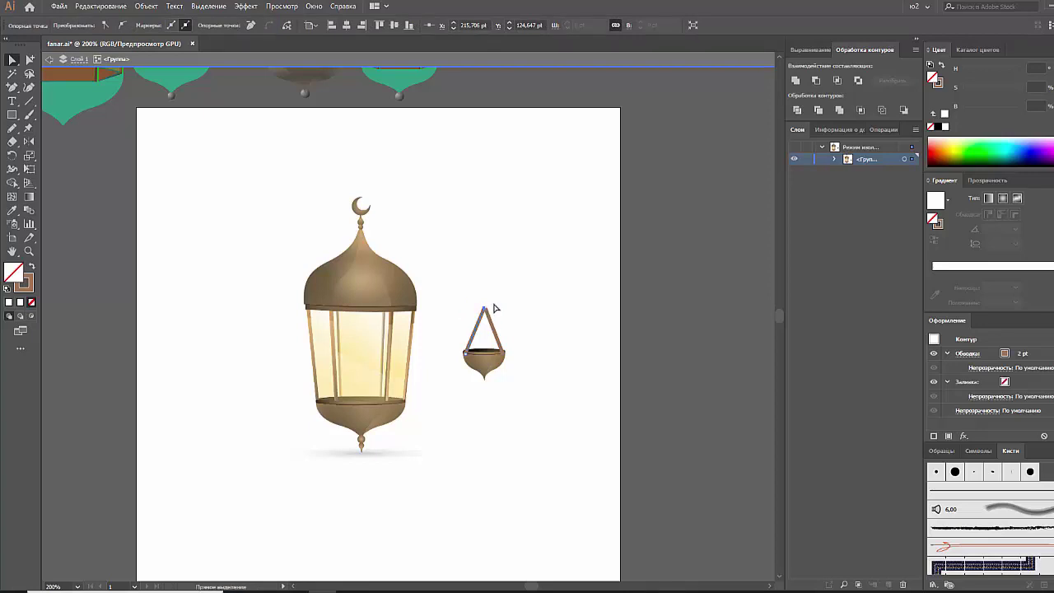
left_click(501, 311)
left_click(462, 329)
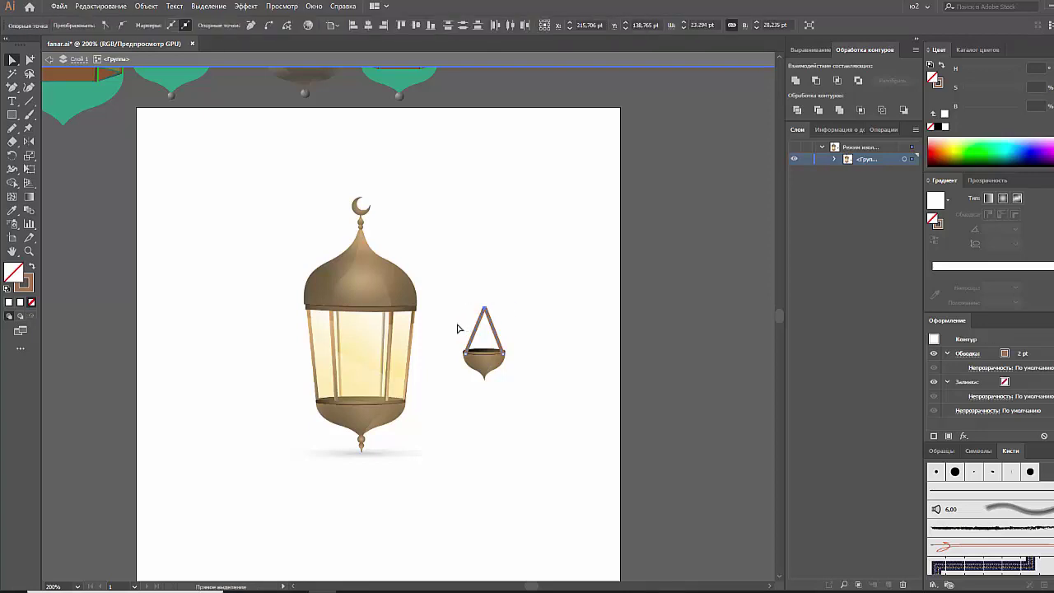
left_click(515, 323)
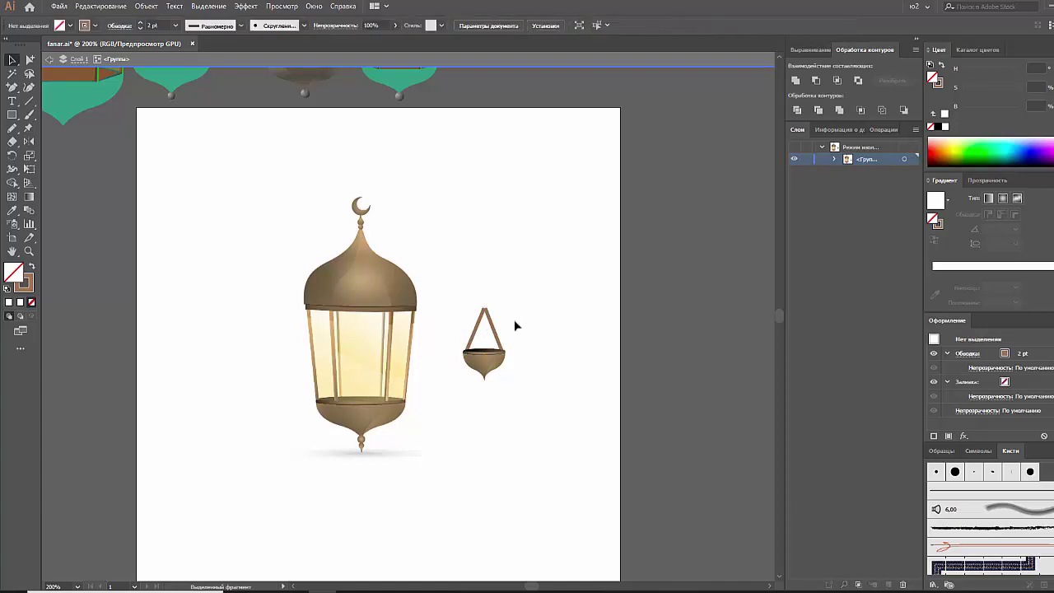
Step: Add a short vertical hanging rod aligned with the triangle's apex
left_click(30, 101)
left_click_drag(490, 257, 489, 257)
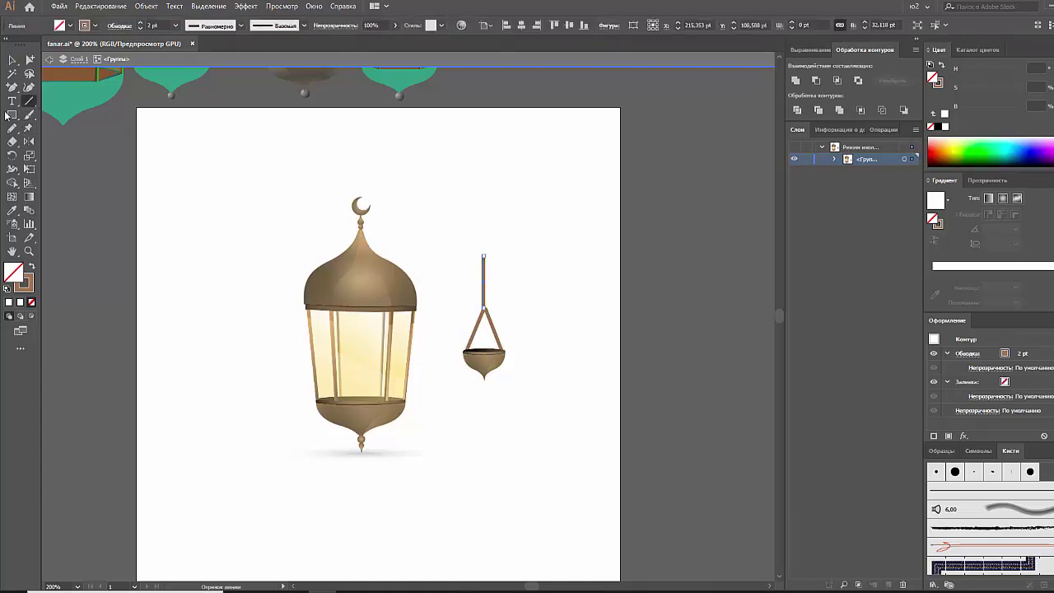
key("v")
left_click(486, 282)
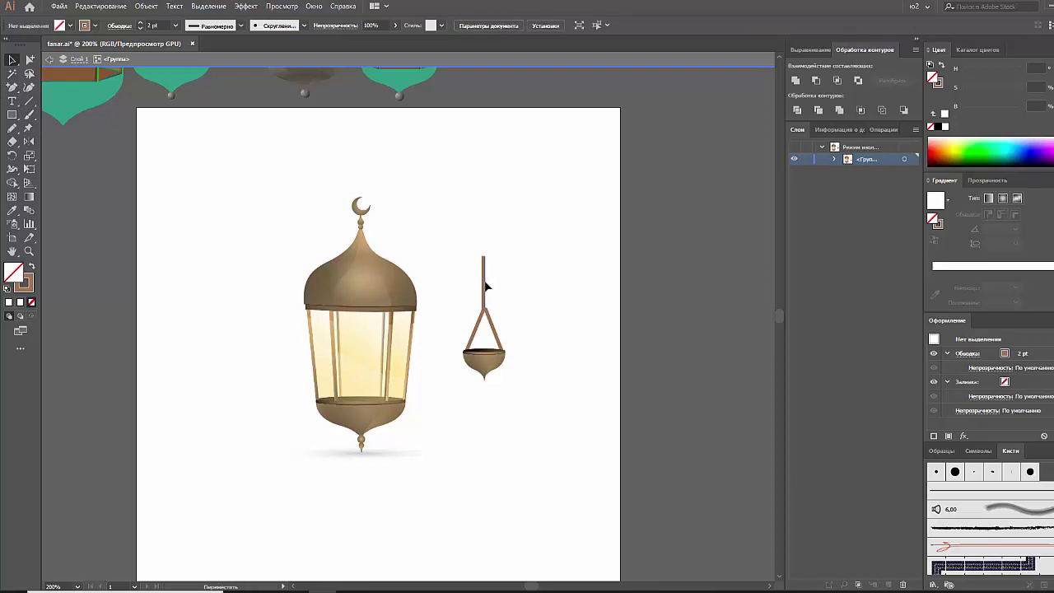
left_click_drag(485, 284, 484, 279)
left_click(482, 323)
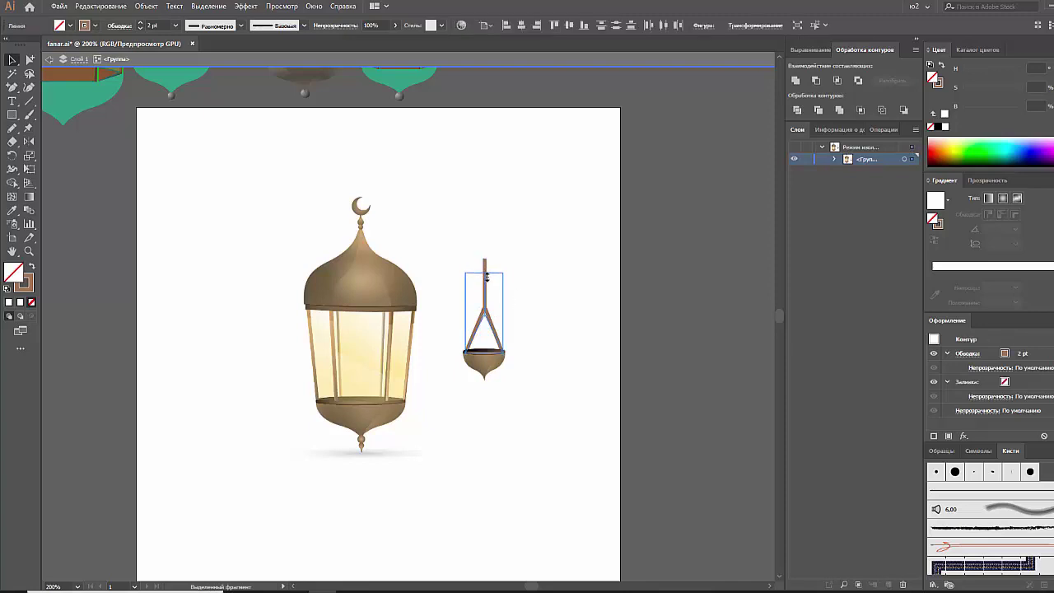
left_click(534, 316)
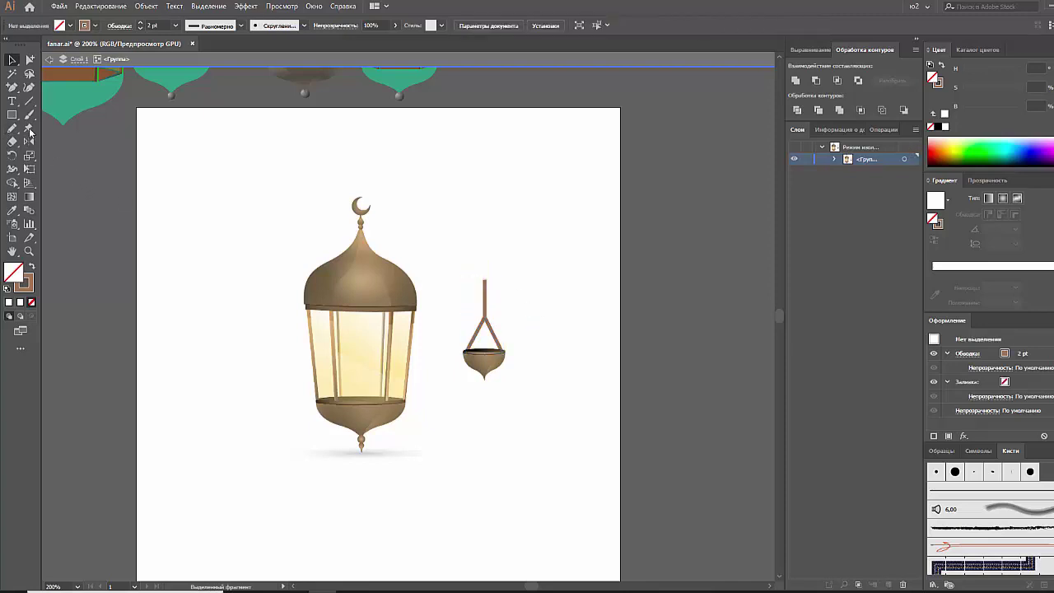
left_click(12, 115)
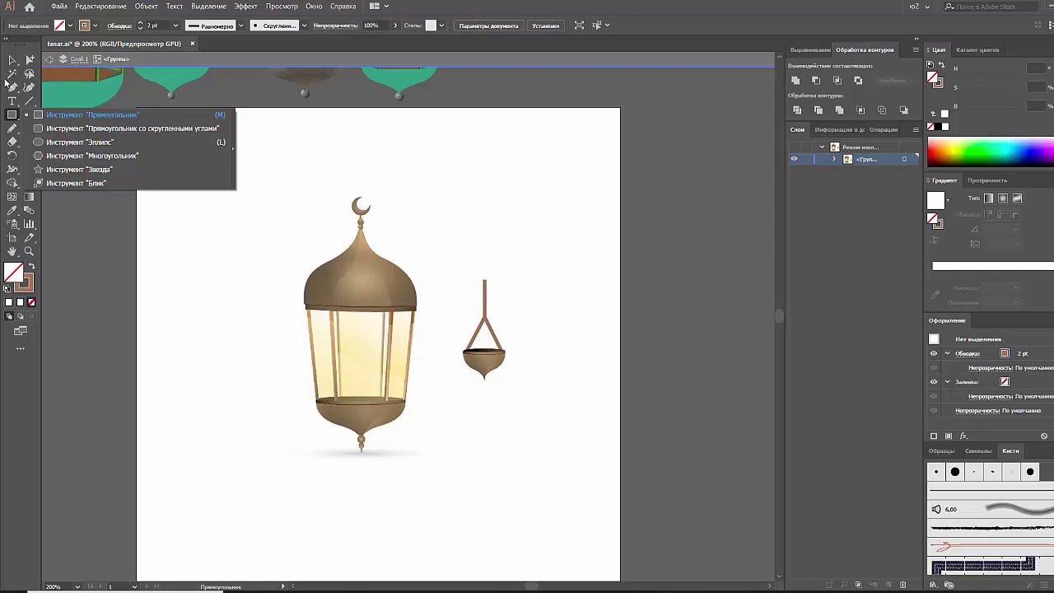
left_click(12, 60)
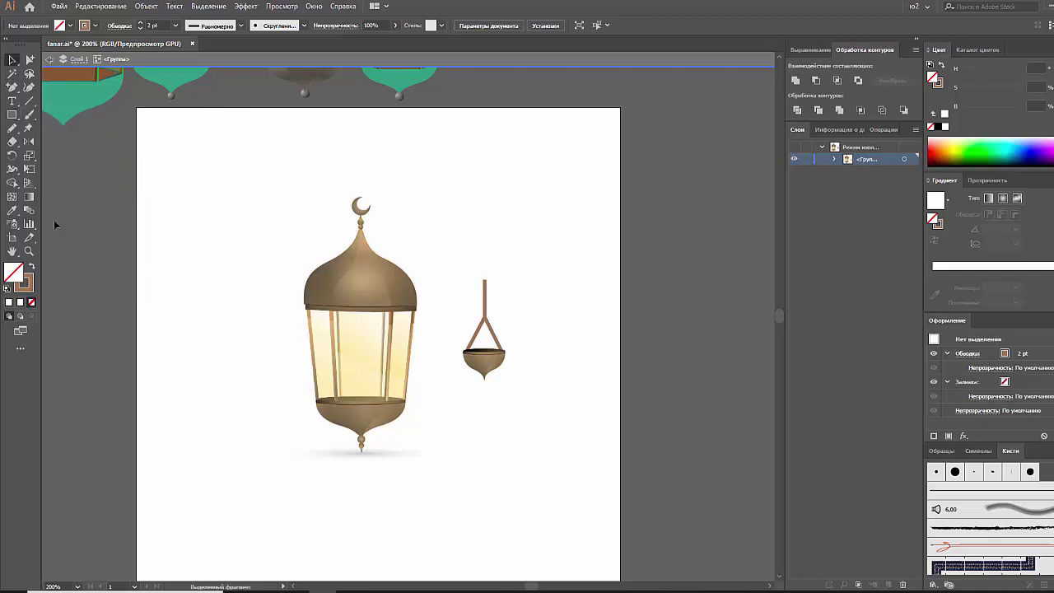
left_click_drag(454, 283, 519, 387)
left_click(520, 385)
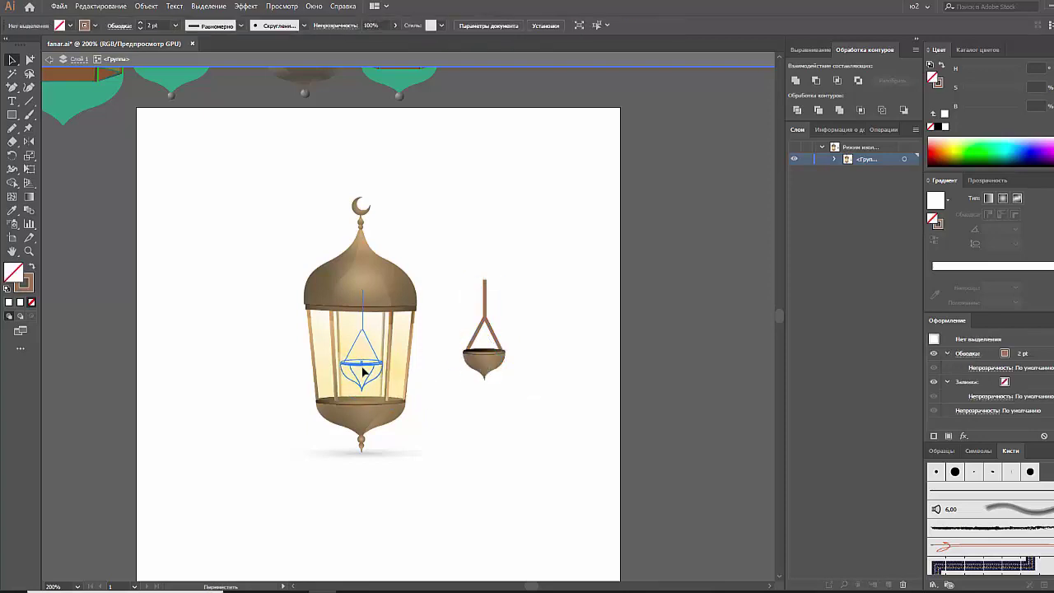
left_click_drag(363, 372, 365, 371)
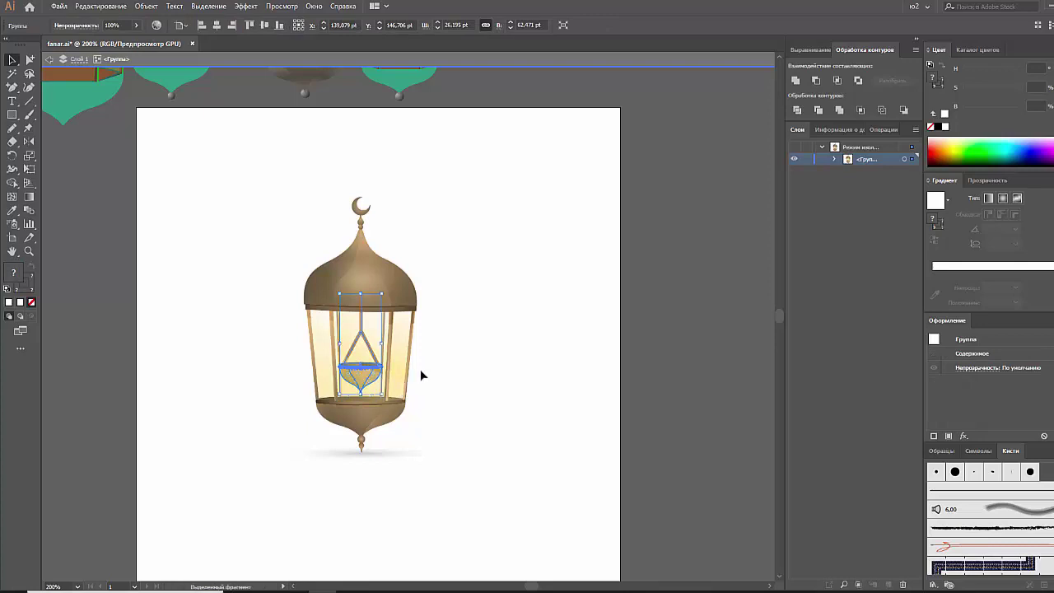
left_click(450, 369)
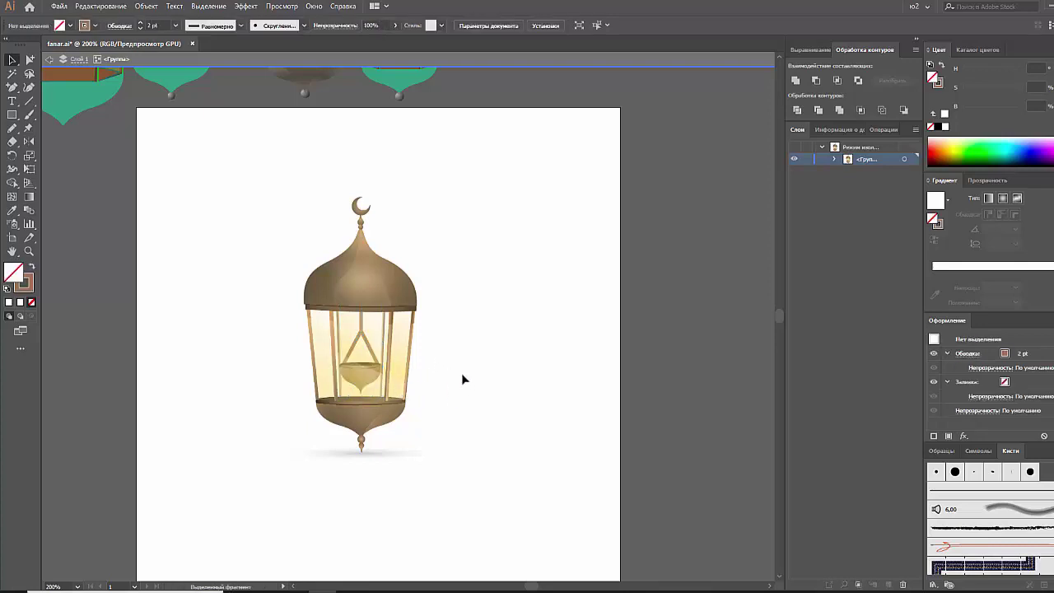
scroll(470, 387, "down", 1)
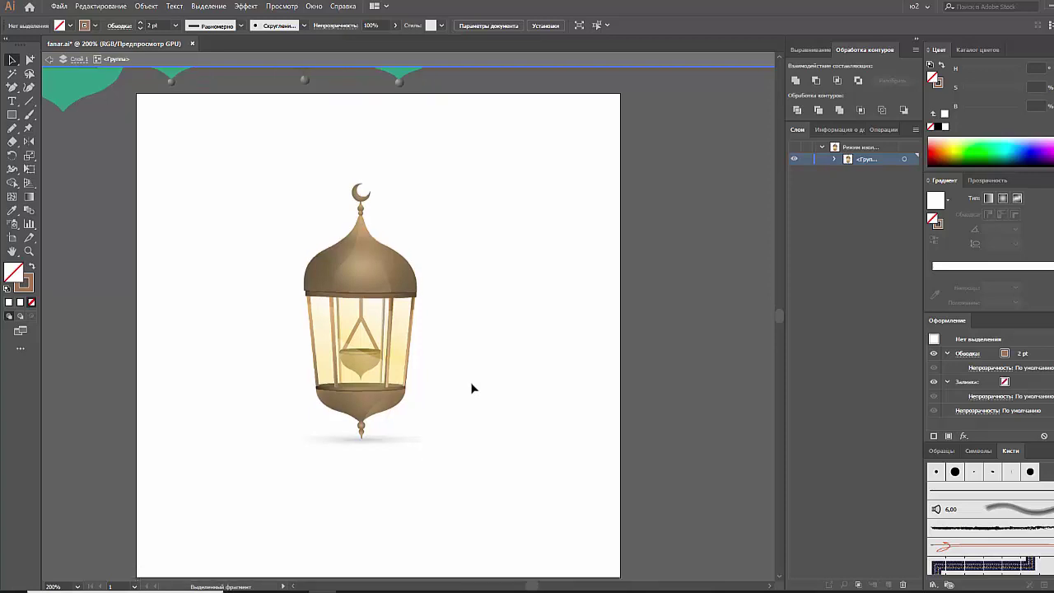
scroll(470, 387, "down", 1)
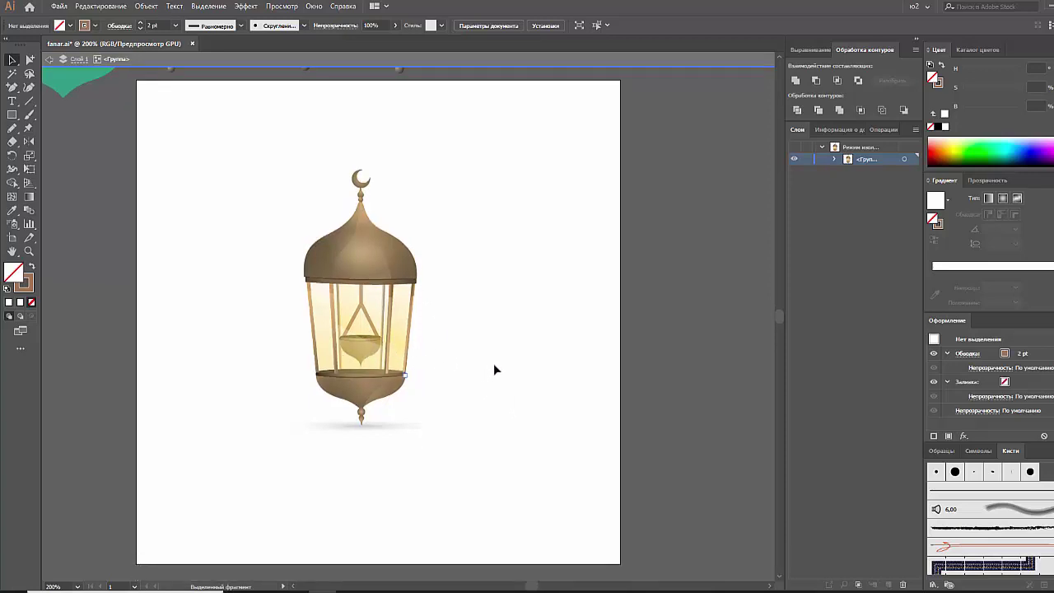
key("a")
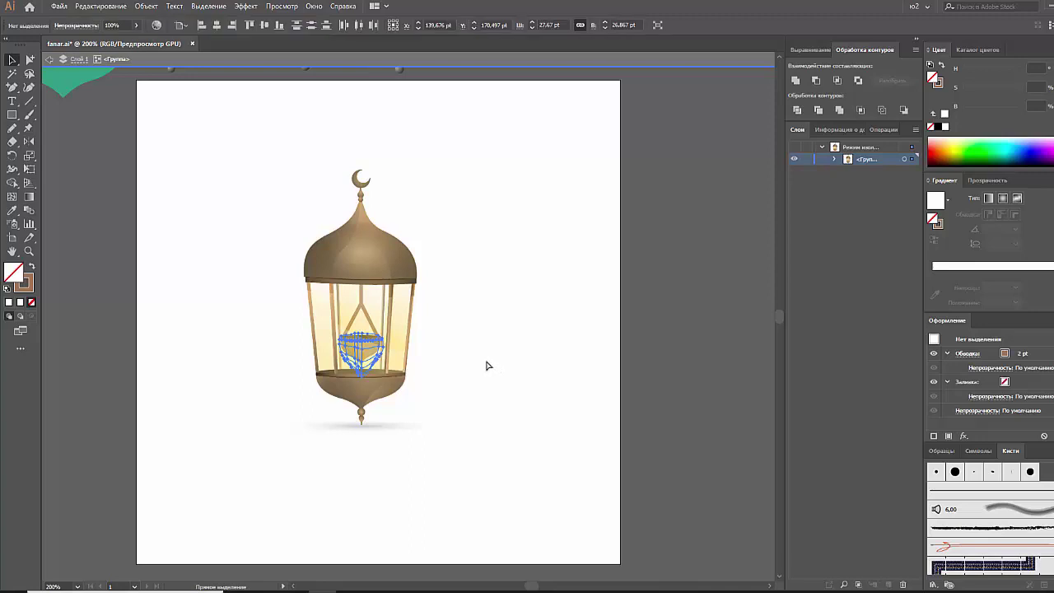
left_click_drag(361, 375, 485, 364)
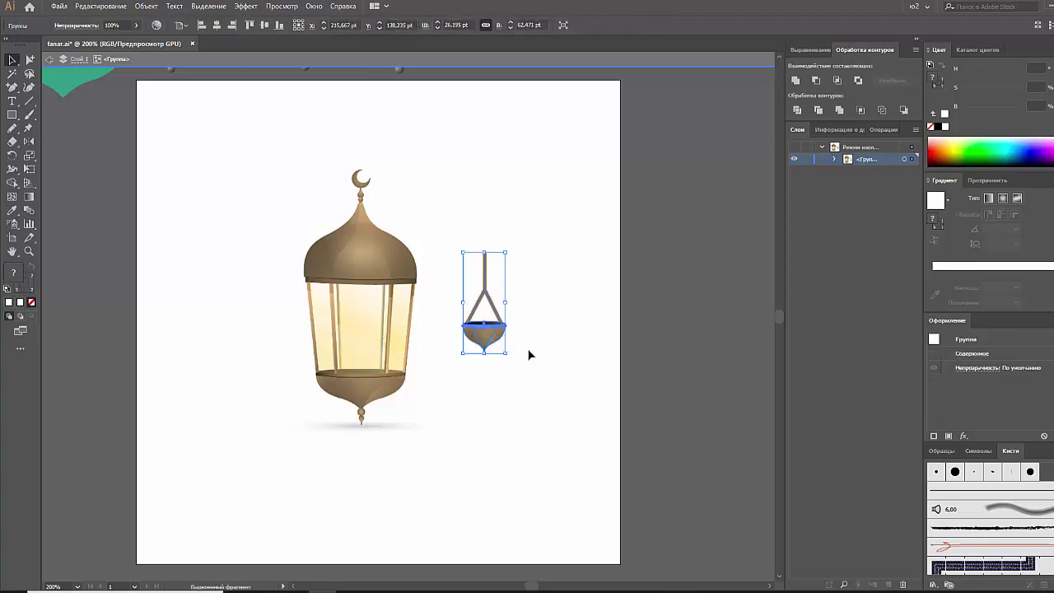
left_click(557, 355)
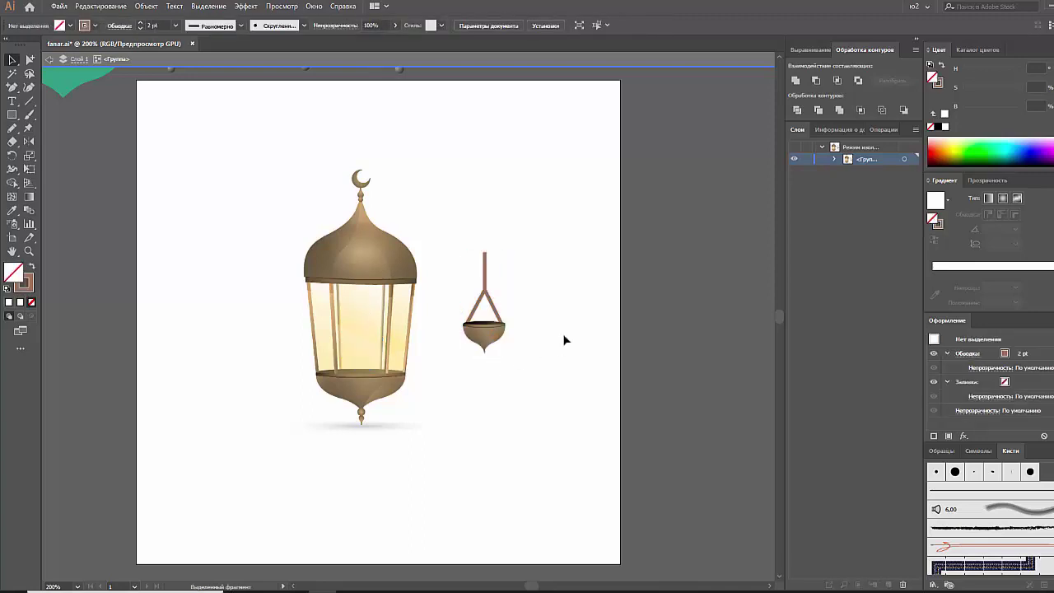